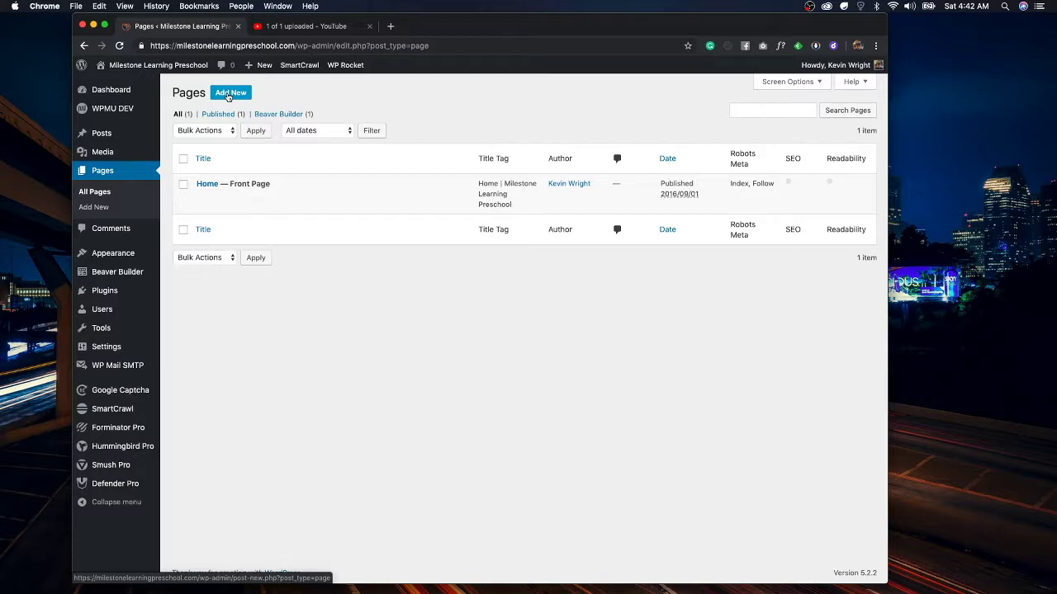
Open the Home page from Pages and launch it in Beaver Builder
left_click(202, 199)
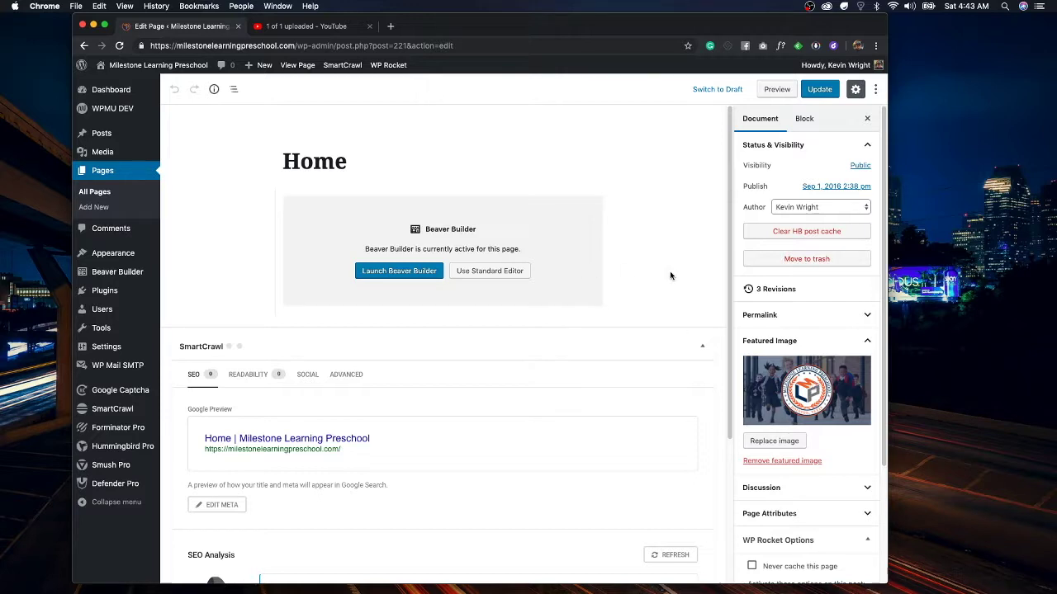
left_click(401, 273)
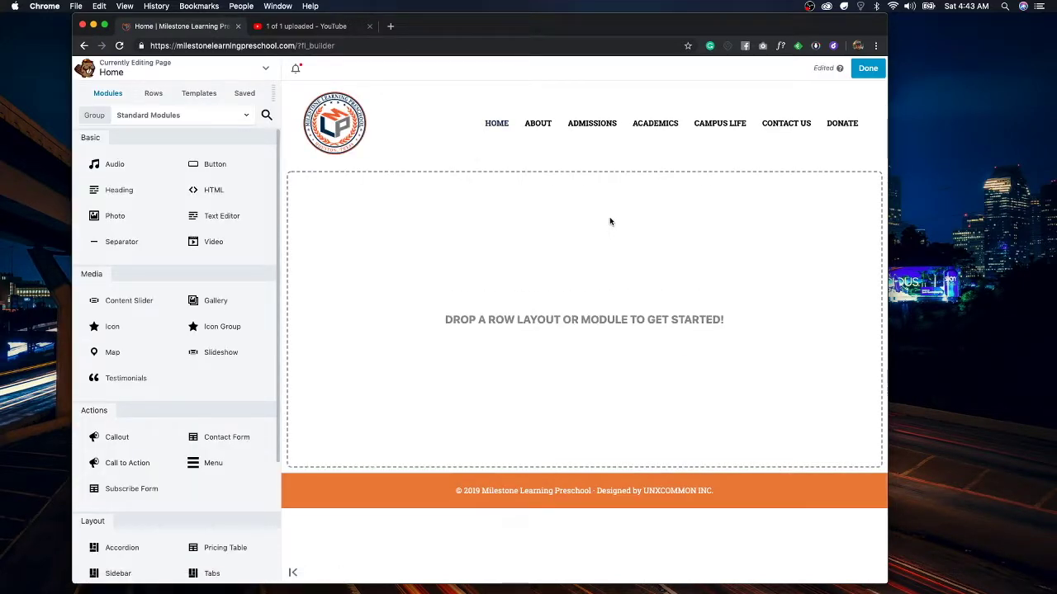
key("ctrl+Right")
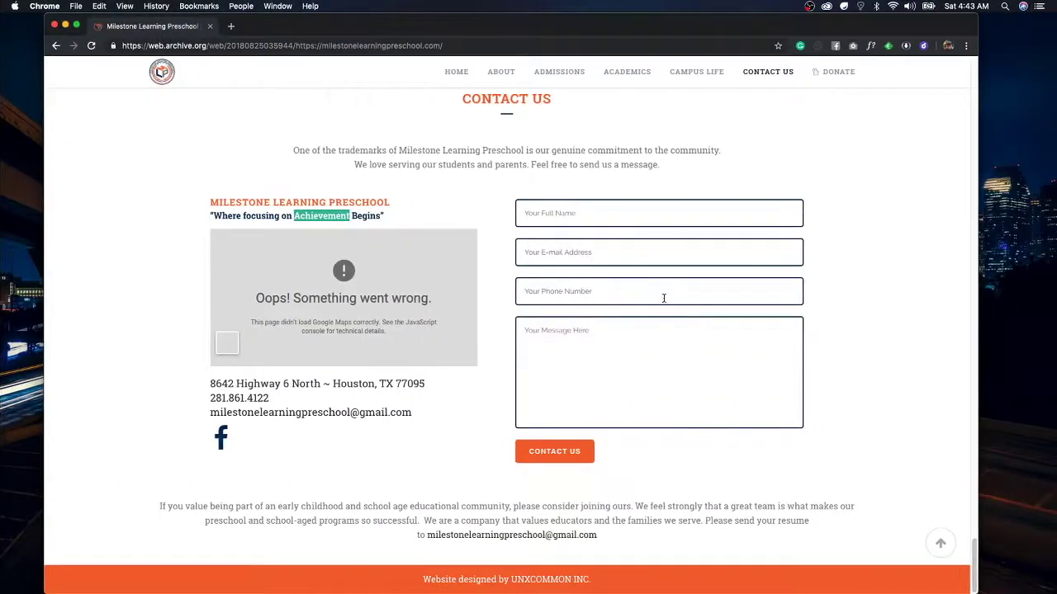
scroll(662, 299, "up", 20)
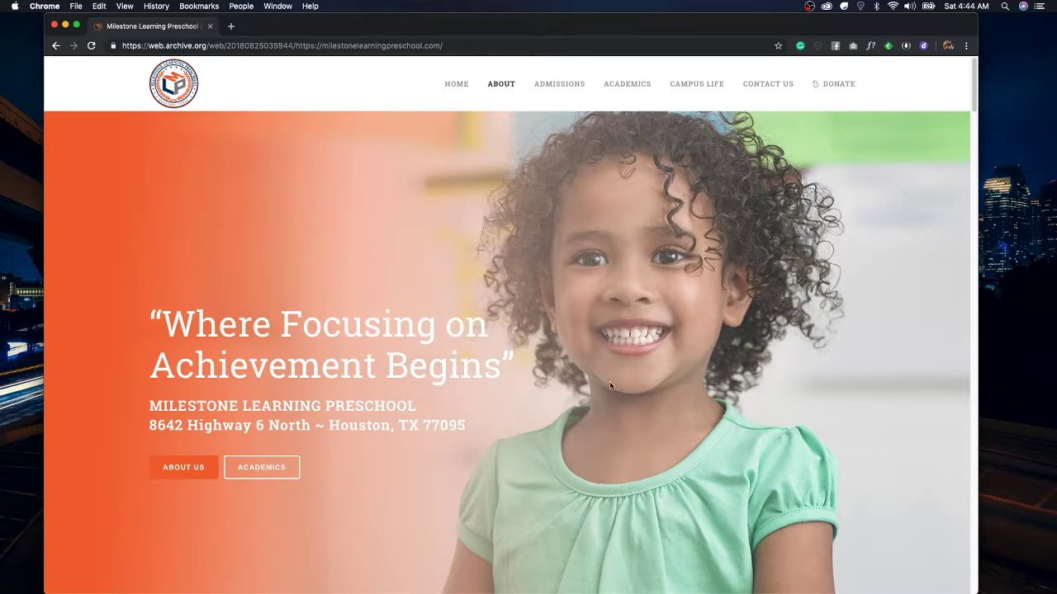
key("ctrl+Left")
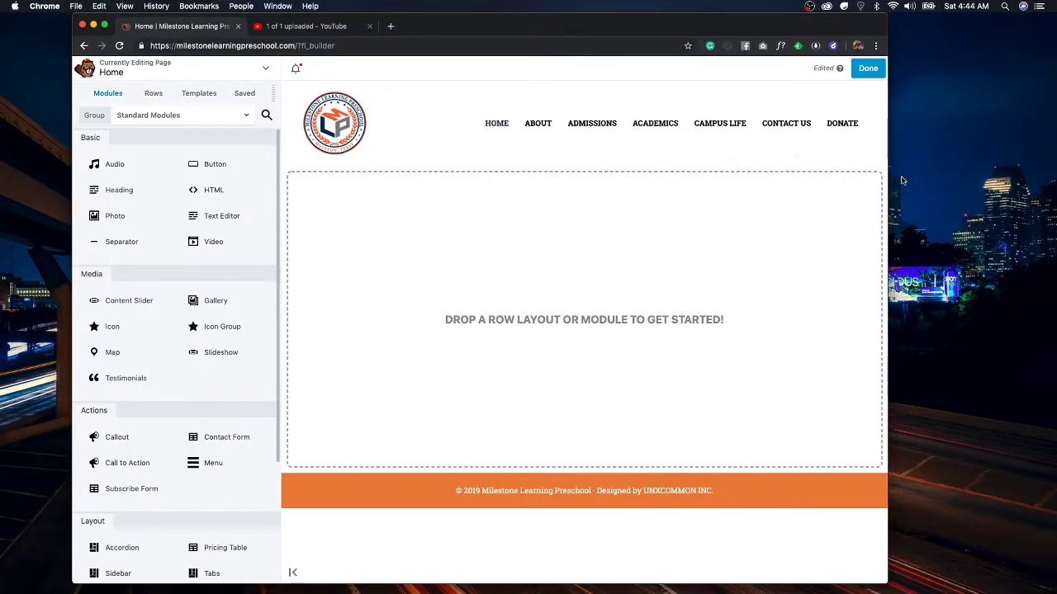
Widen the Chrome window and make it full screen
left_click_drag(887, 124, 1032, 122)
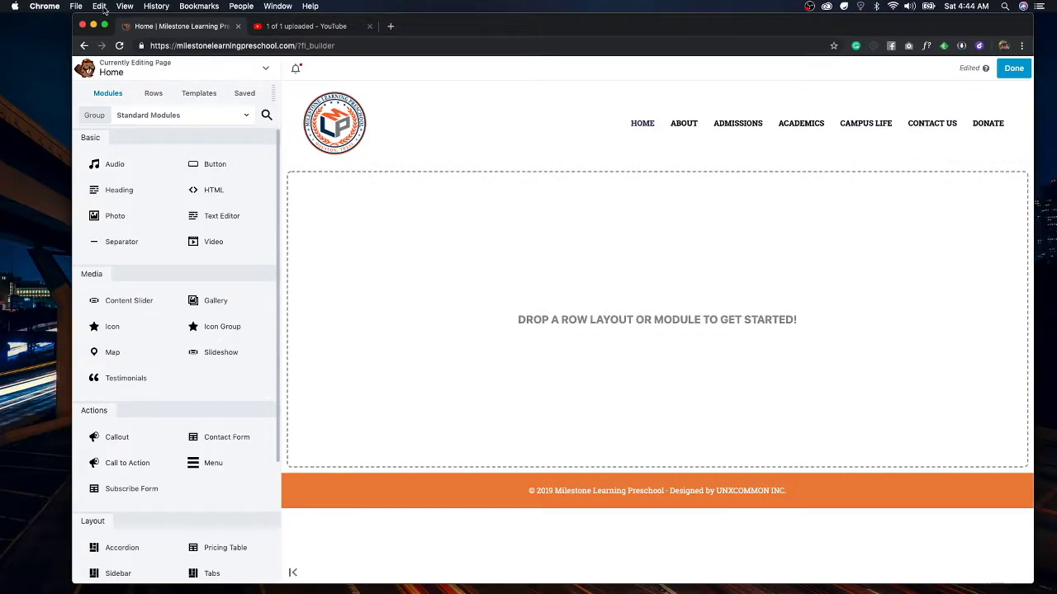
left_click_drag(74, 13, 4, 7)
left_click_drag(1034, 16, 1056, 10)
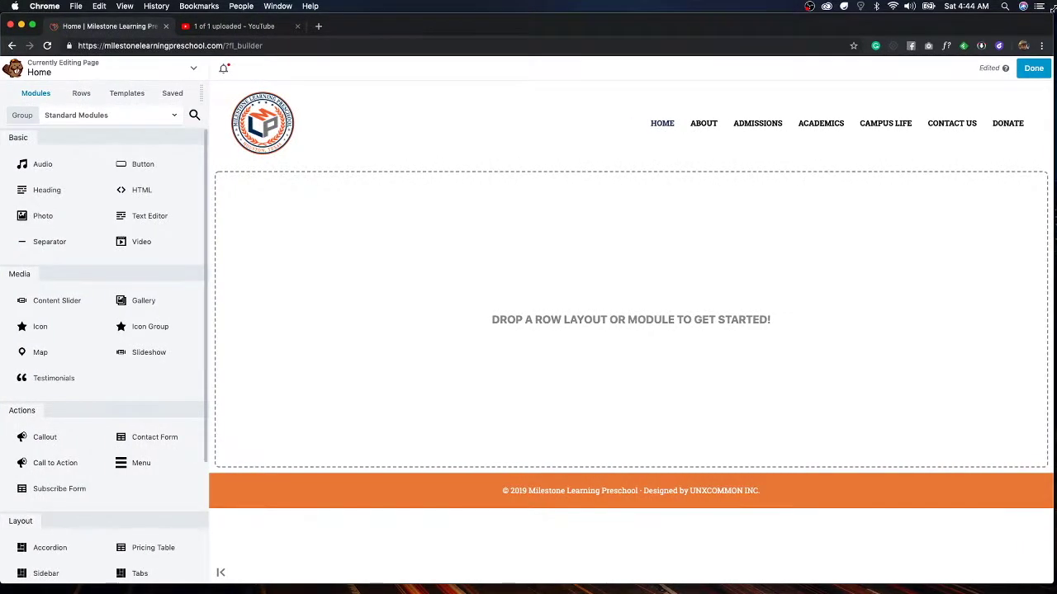
left_click(33, 25)
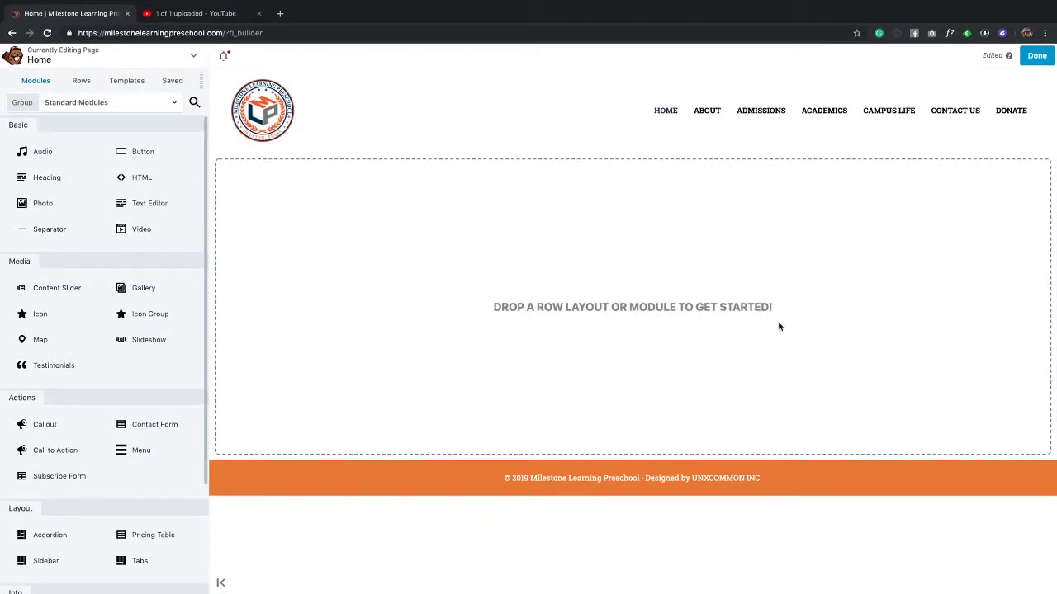
Add a one-column row from the Rows panel to the empty page
left_click(84, 82)
left_click_drag(57, 139, 510, 246)
mouse_move(425, 193)
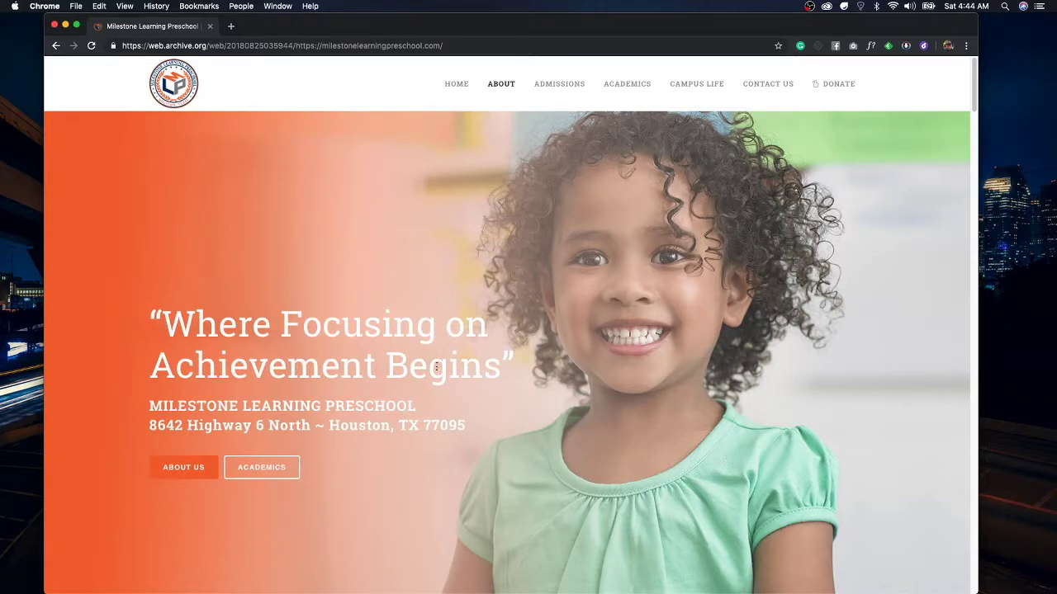
Inspect the markup of the word Focusing in the archived hero heading
right_click(322, 332)
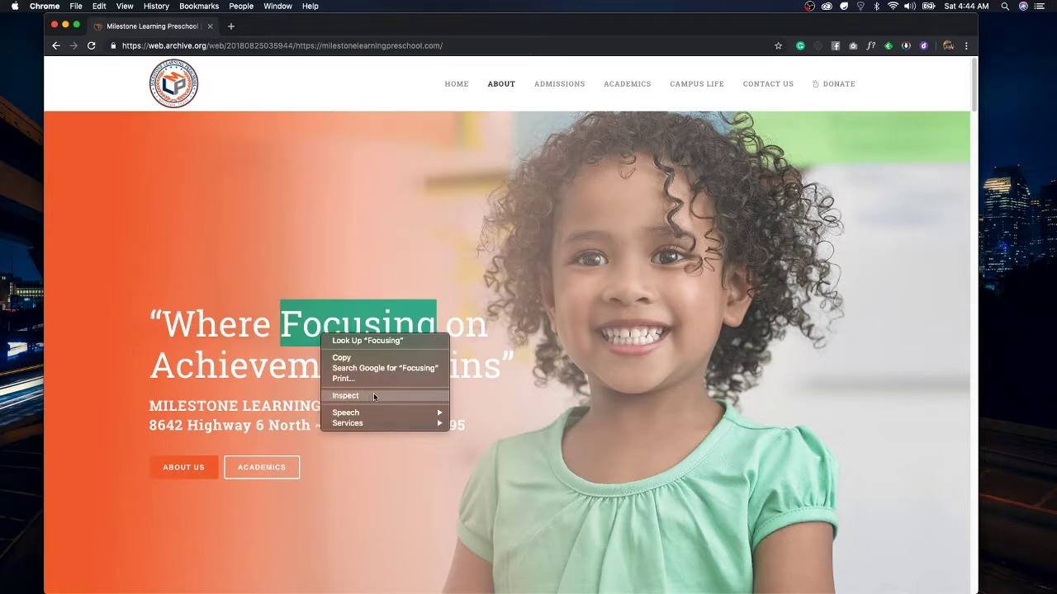
left_click(373, 393)
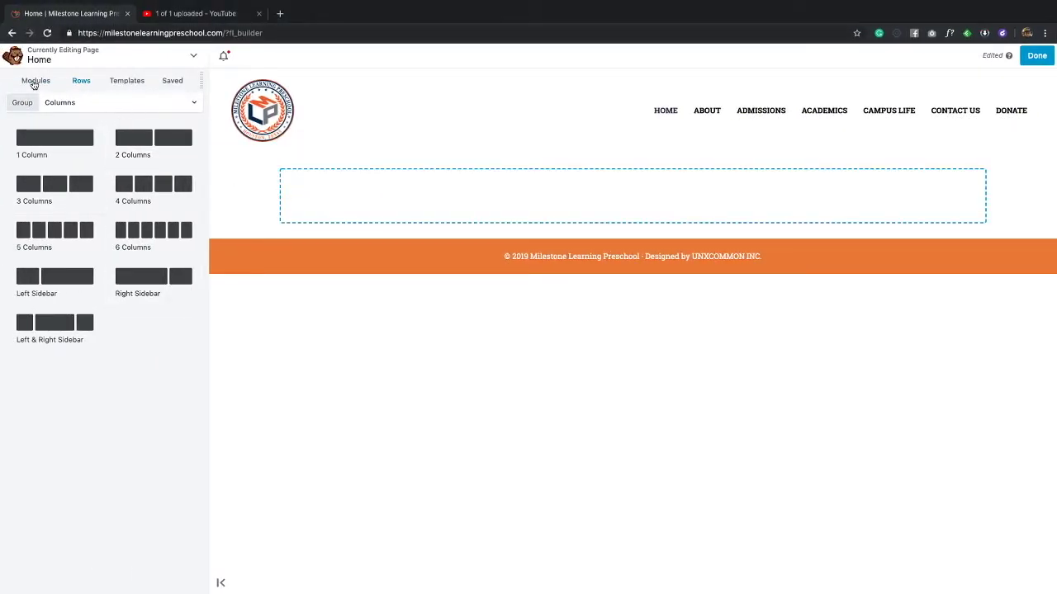
Add a Heading module reading 'Where Focusing on<br>Achievement Begins' and set its tag to h1
left_click(33, 84)
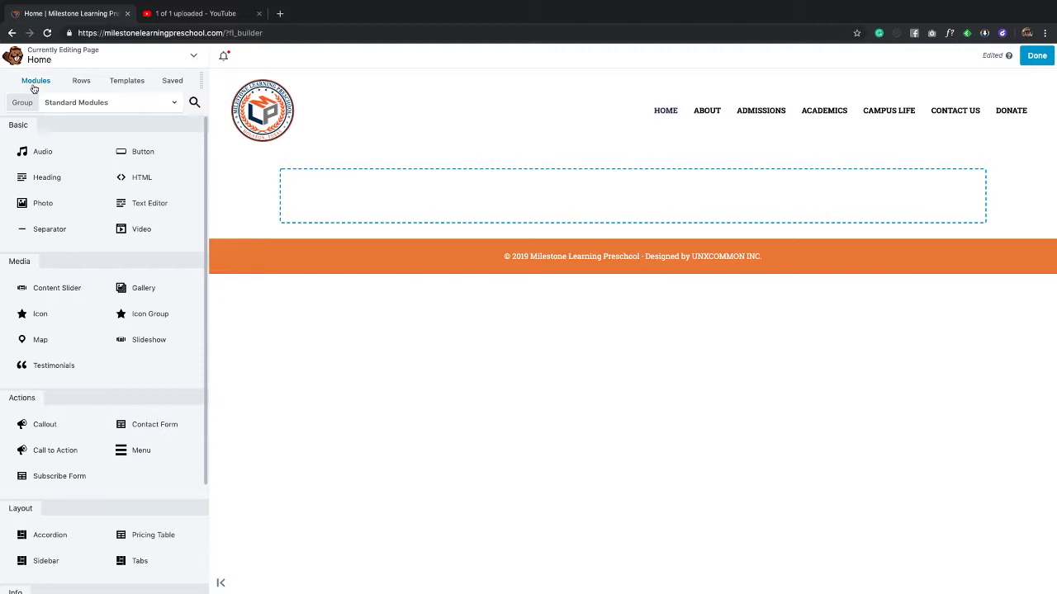
left_click_drag(42, 178, 437, 230)
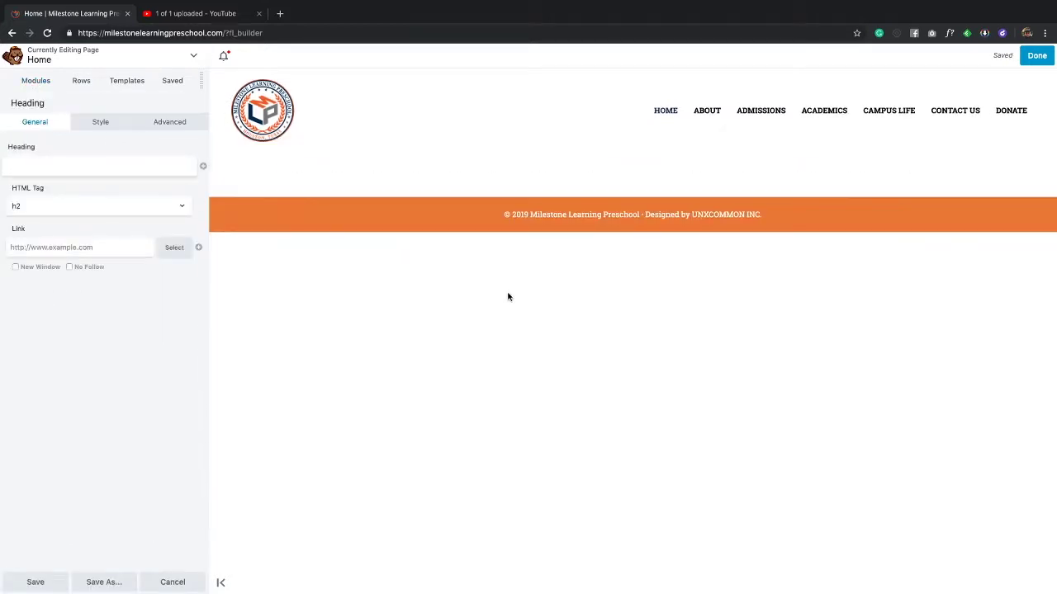
type("\"Where Focusing on")
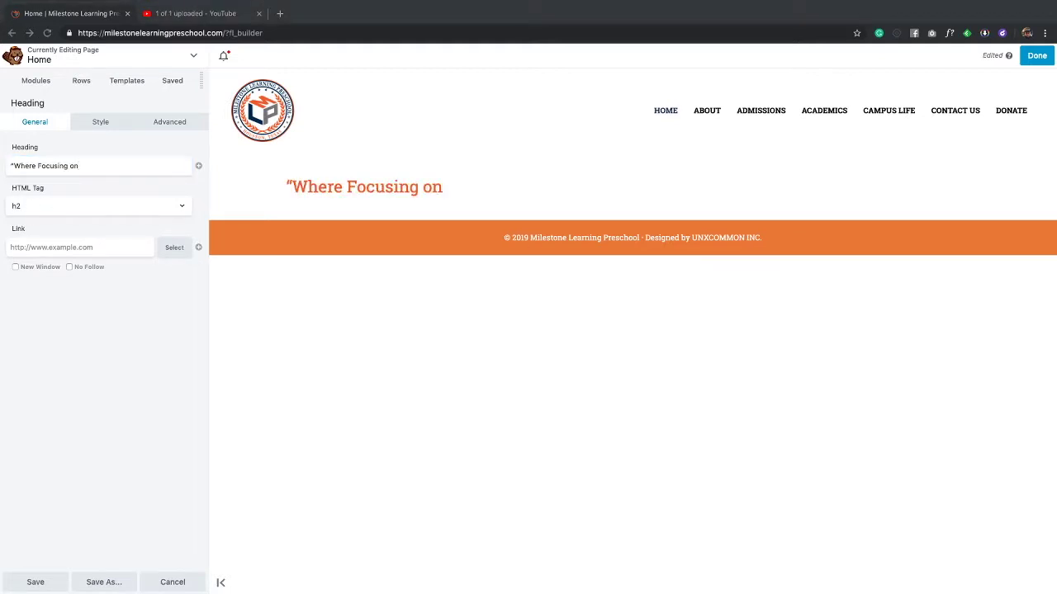
left_click(94, 166)
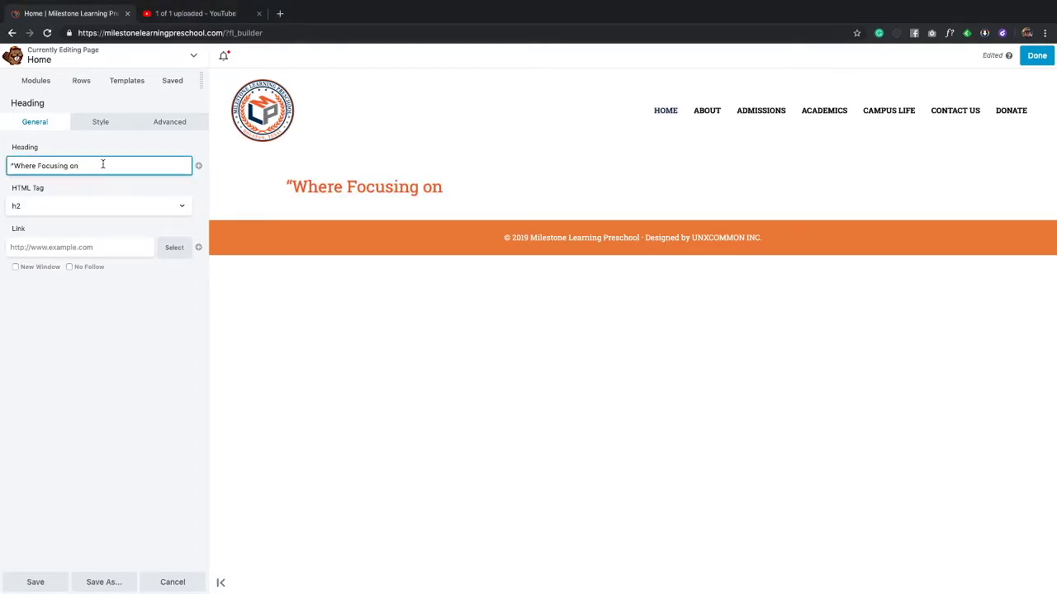
type("<br>")
type("Achievement Begins\"")
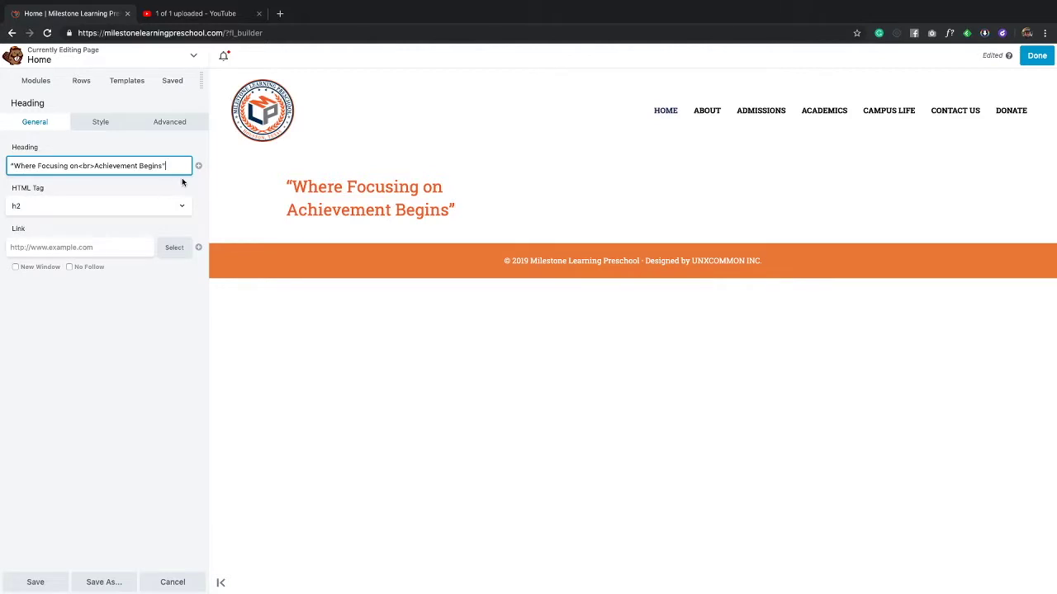
left_click(147, 289)
left_click(86, 205)
left_click(87, 198)
key("ctrl+Right")
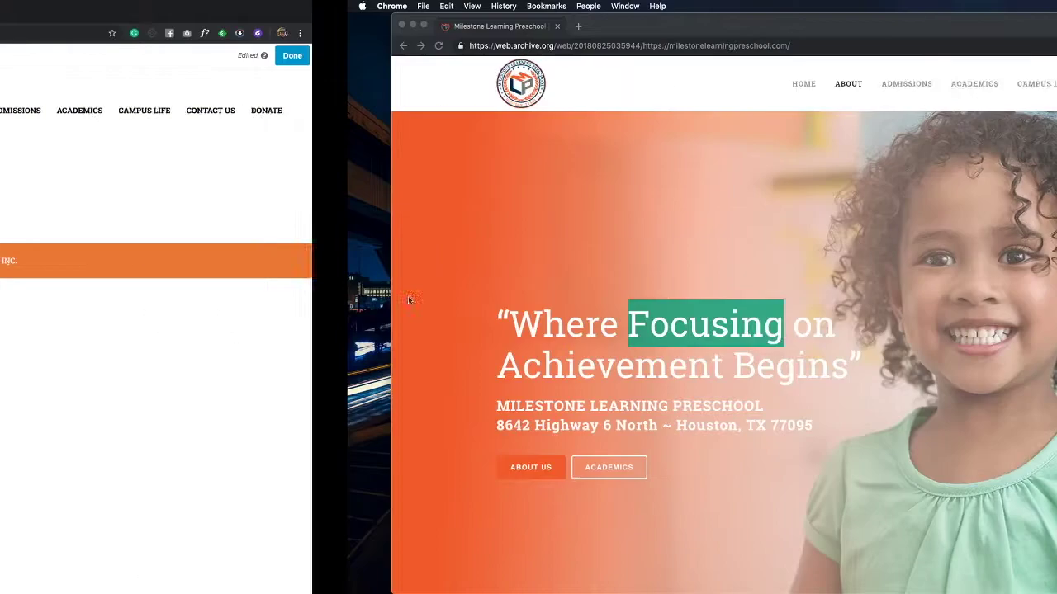
Select the archived school name and address, then reload the archived page
left_click_drag(148, 405, 396, 407)
left_click_drag(462, 425, 398, 426)
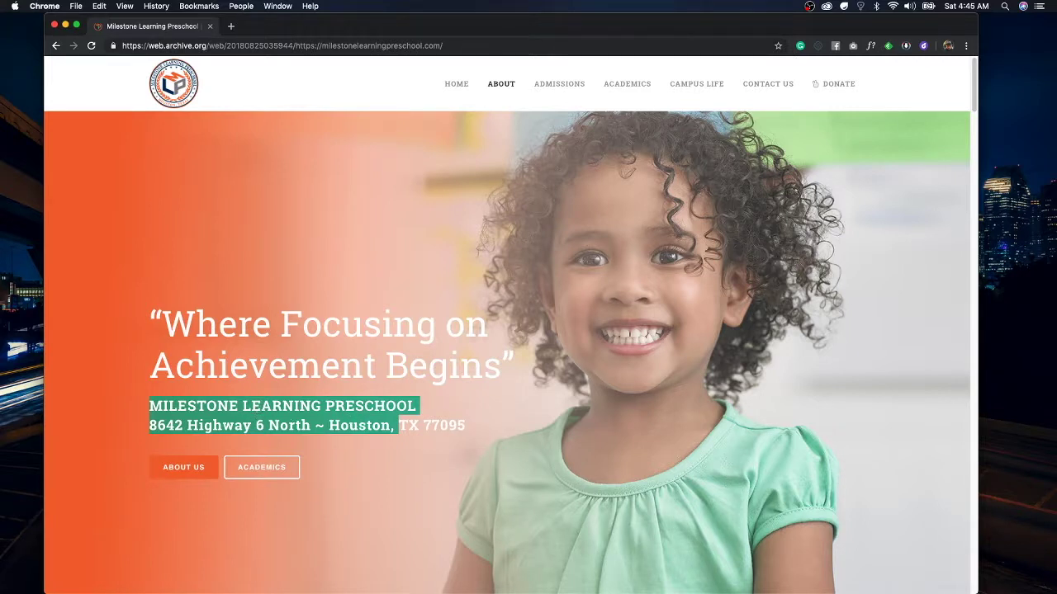
left_click(90, 46)
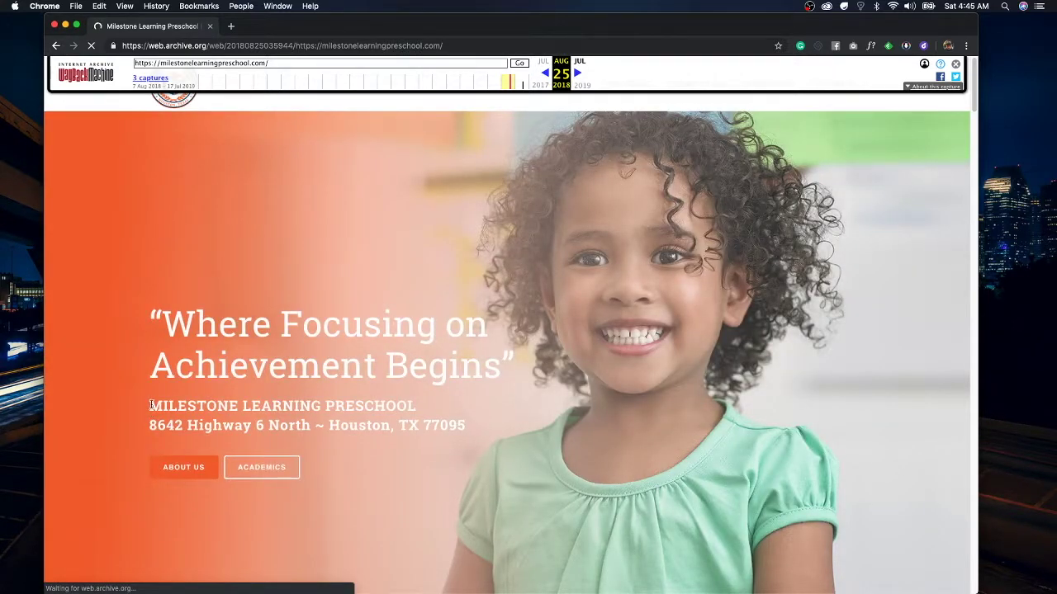
Inspect the LEARNING and MILESTONE words of the school name, then return to the builder
right_click(304, 403)
left_click(175, 408)
right_click(175, 408)
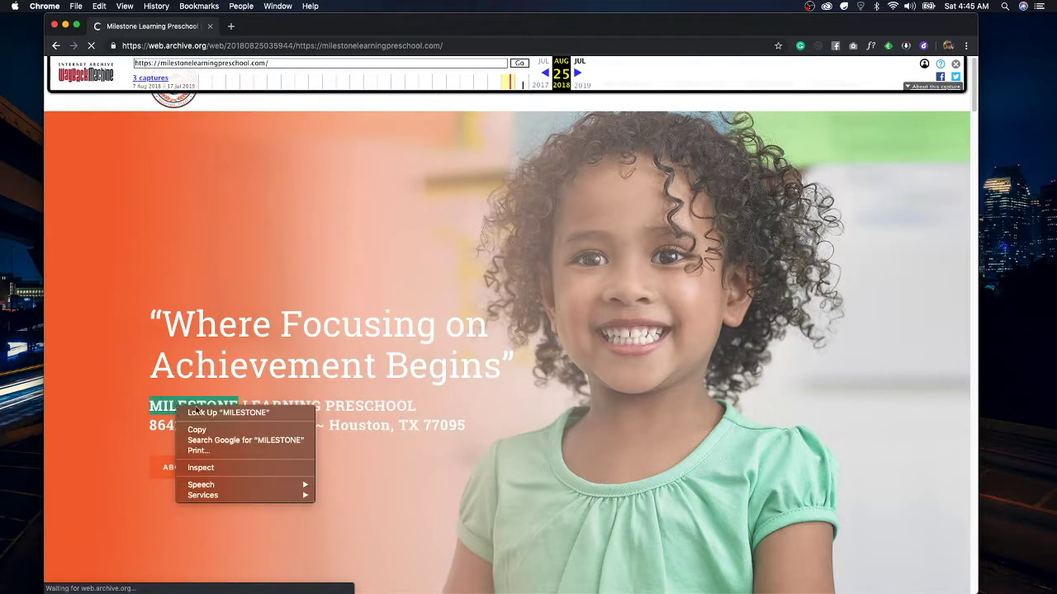
key("Escape")
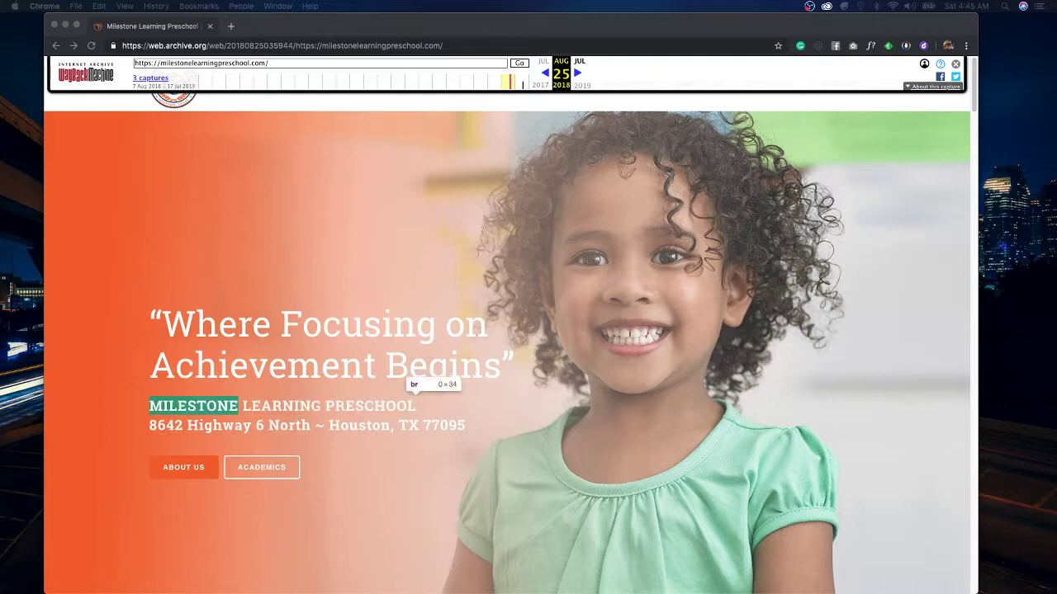
key("ctrl+Left")
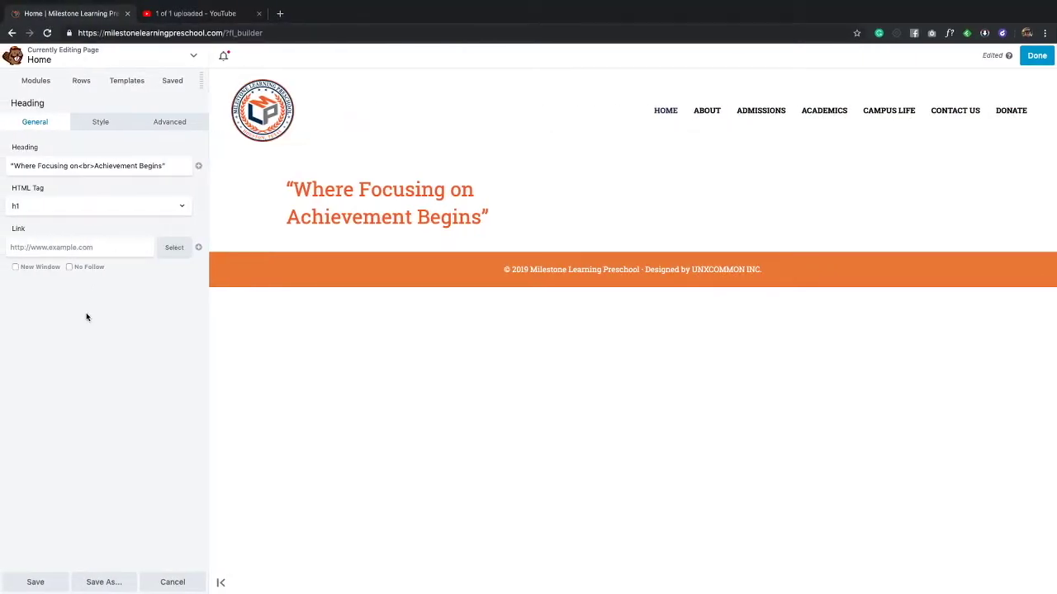
Save the heading and add a Text Editor module containing MILESTONE LEARNING PRESCHOOL
left_click(36, 580)
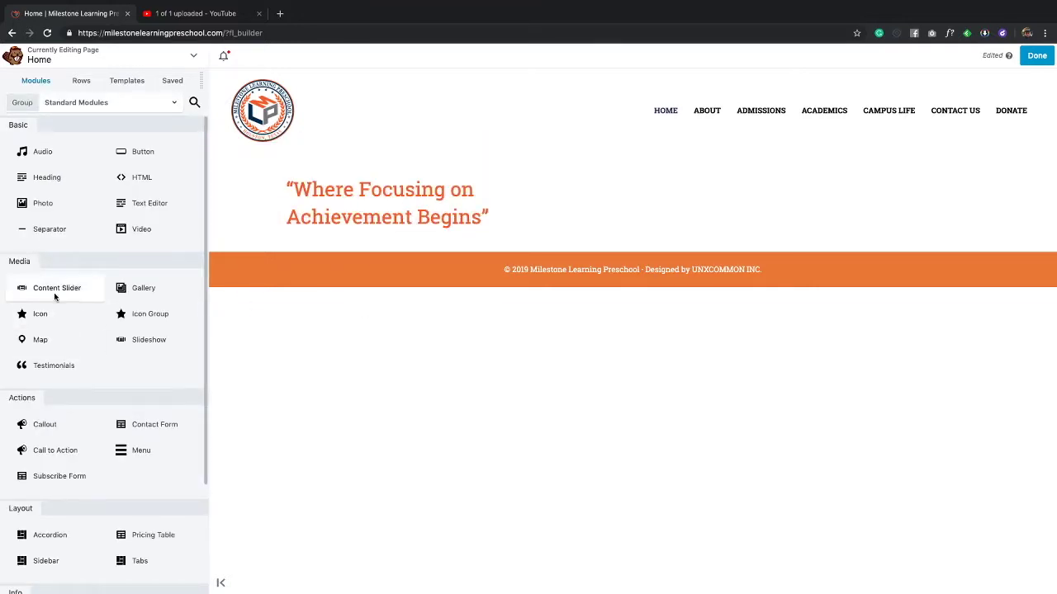
left_click_drag(140, 204, 355, 279)
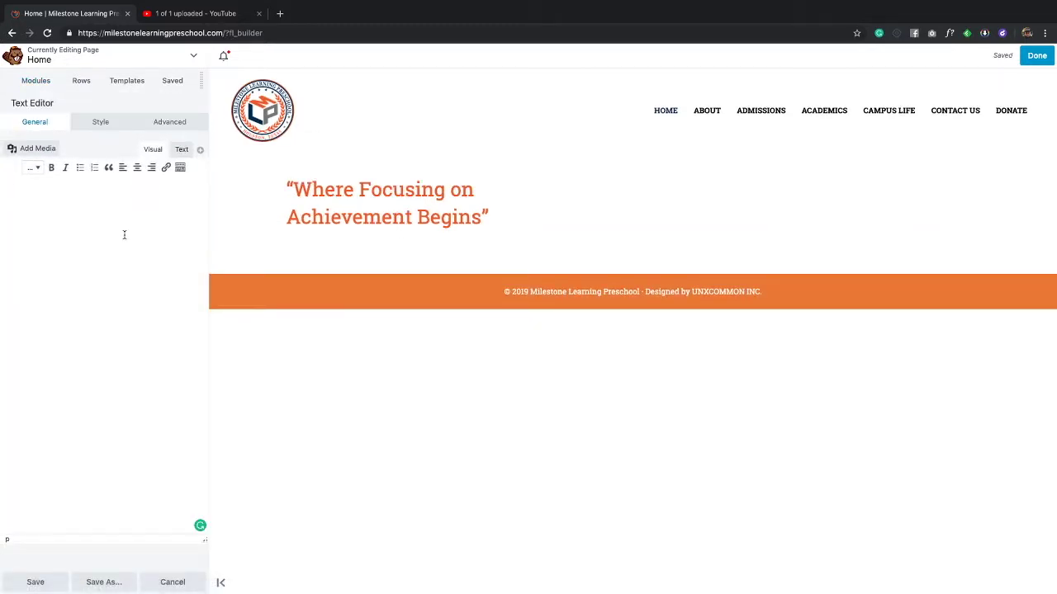
left_click(181, 148)
type("MILESTONE LEARNING PRESCHOOL")
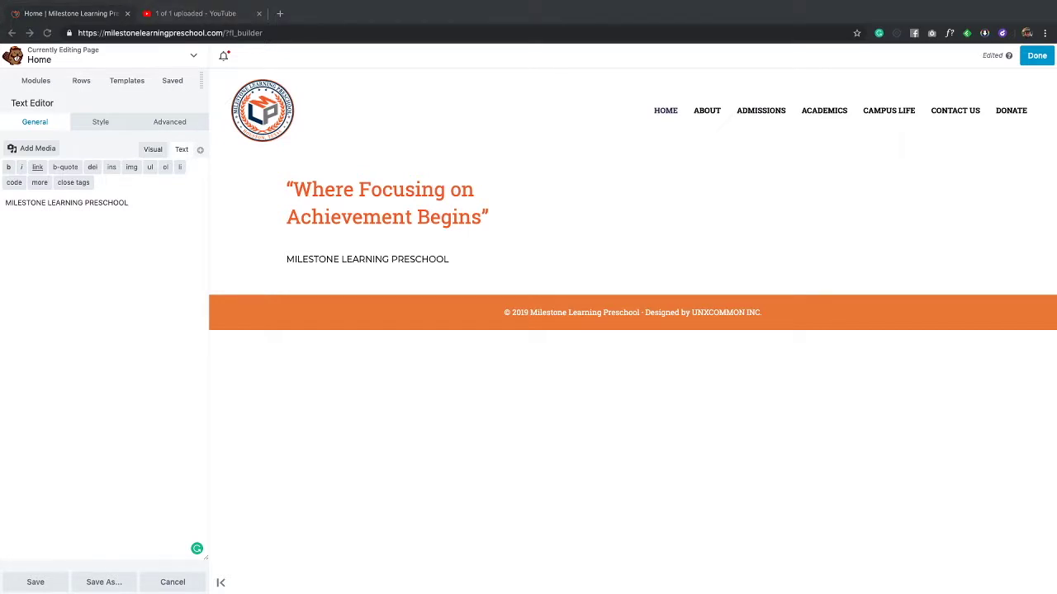
Add the school's street address on a new line and save the text module
left_click(181, 213)
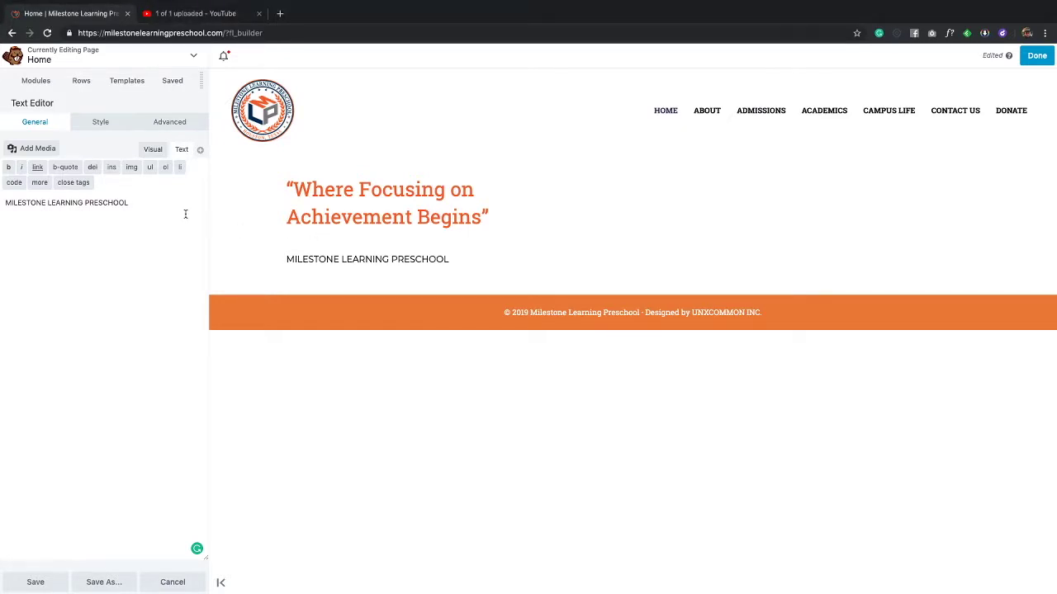
key("Return")
type("8642 Highway 6 North ~ Houston, TX 77095")
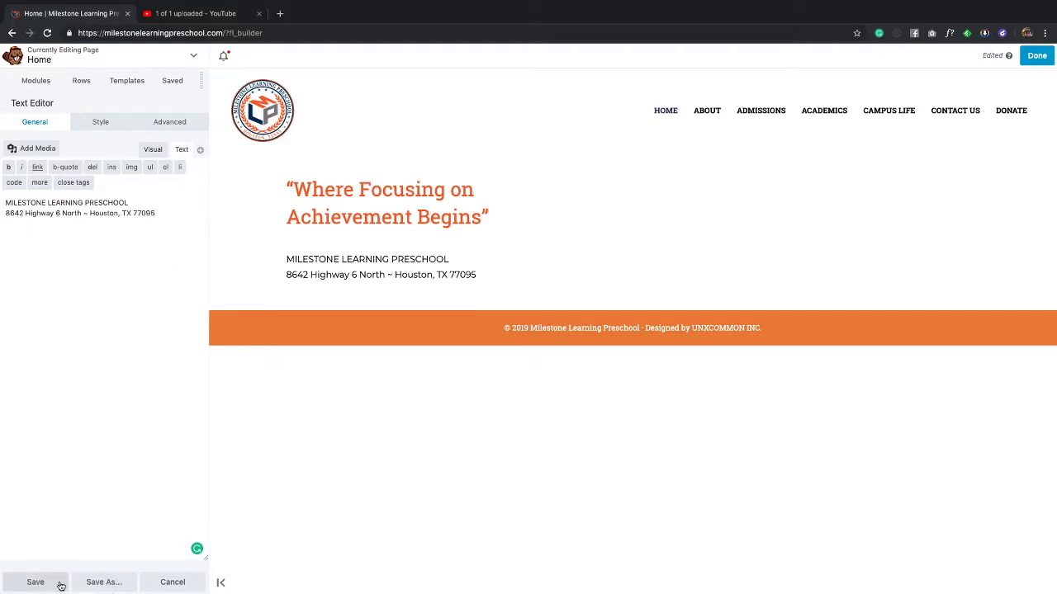
left_click(30, 582)
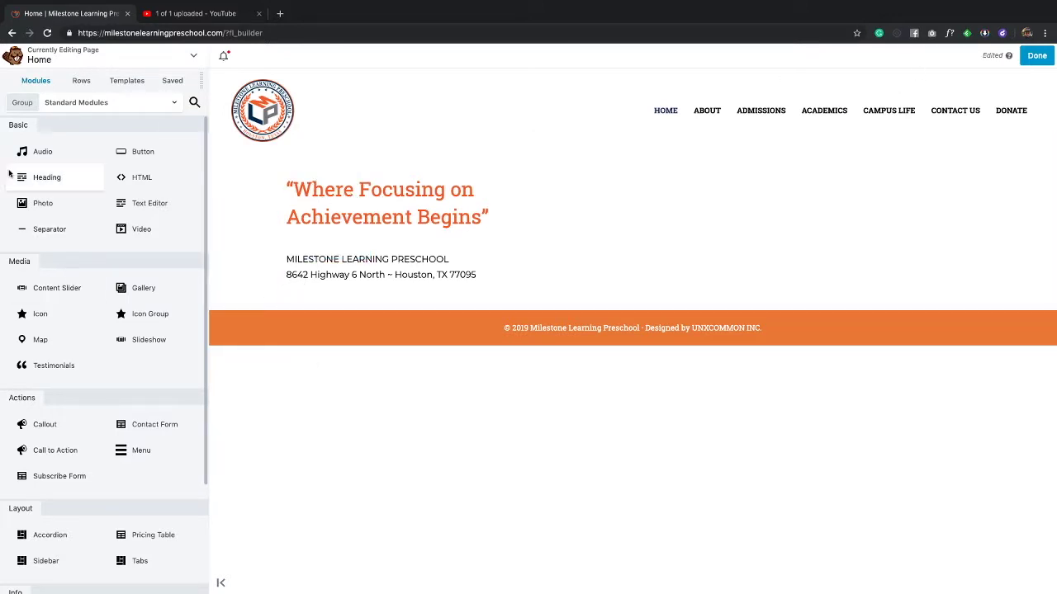
Drop a 3 Columns row below the address and resize to two narrow columns and a wide third
left_click(79, 81)
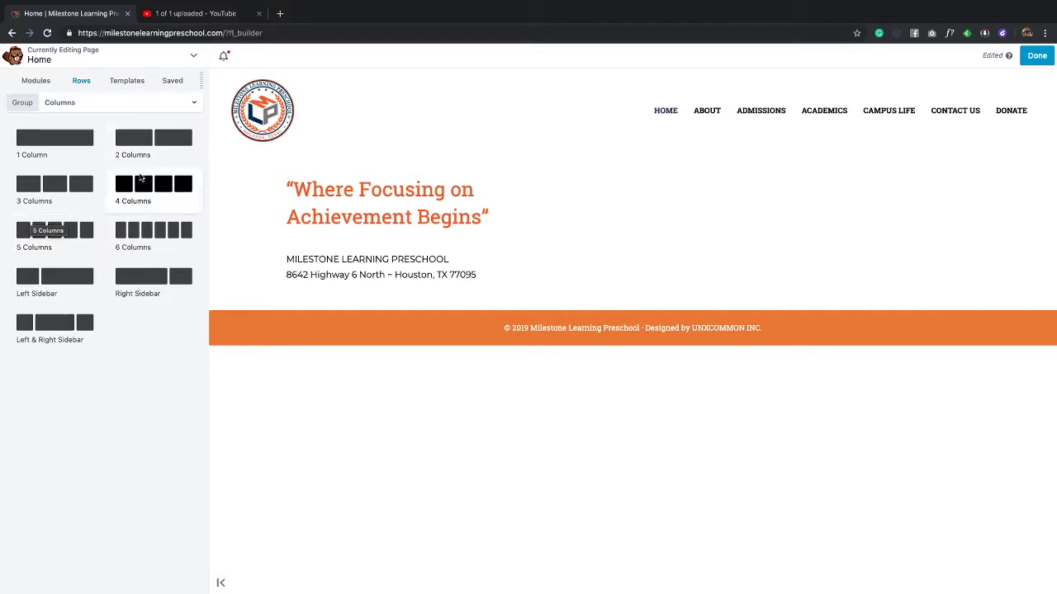
left_click_drag(45, 194, 533, 356)
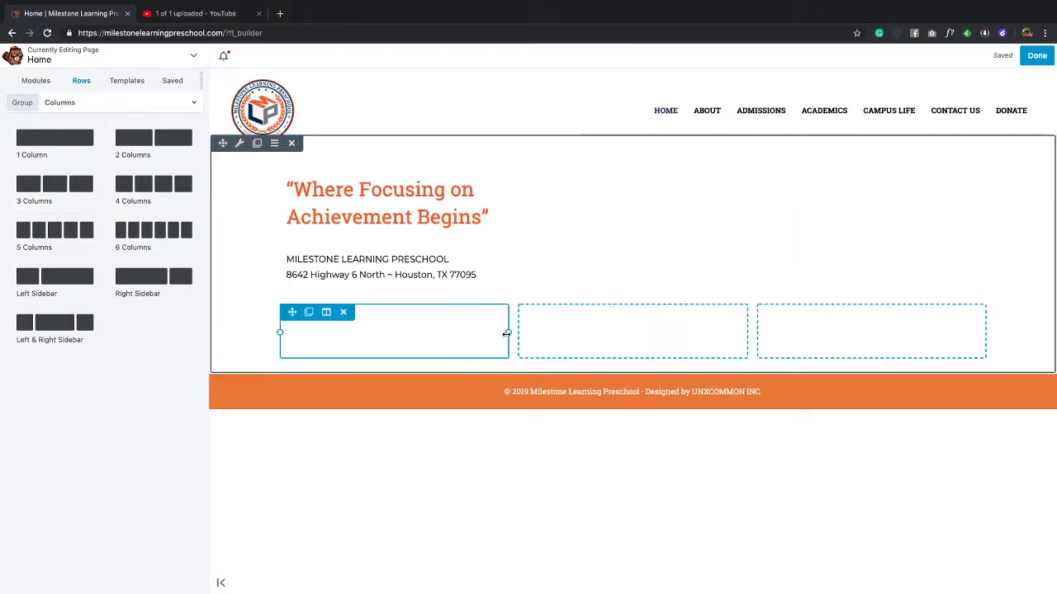
left_click_drag(507, 333, 420, 332)
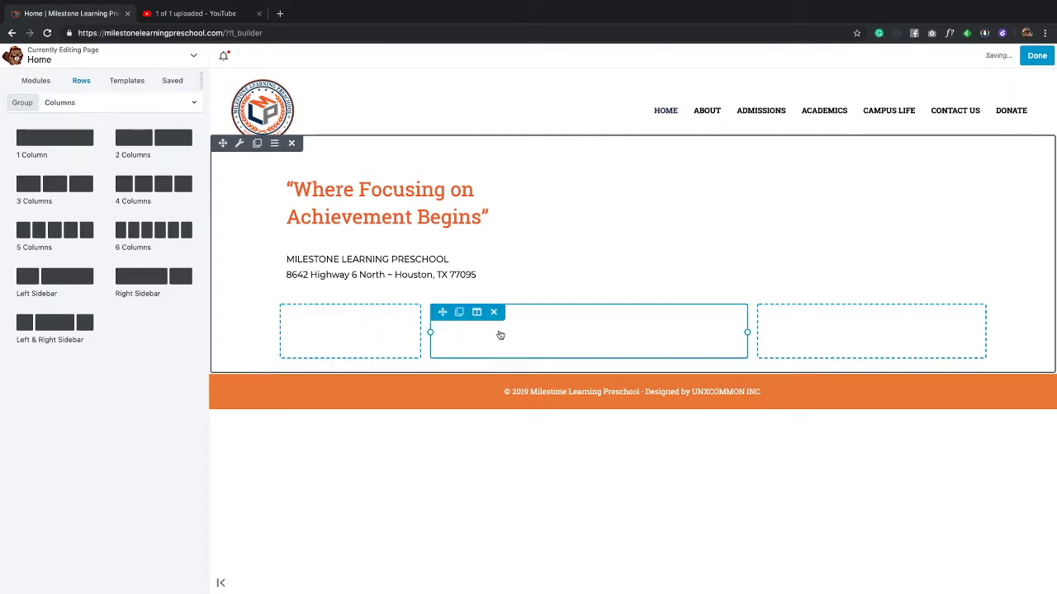
left_click_drag(748, 333, 569, 332)
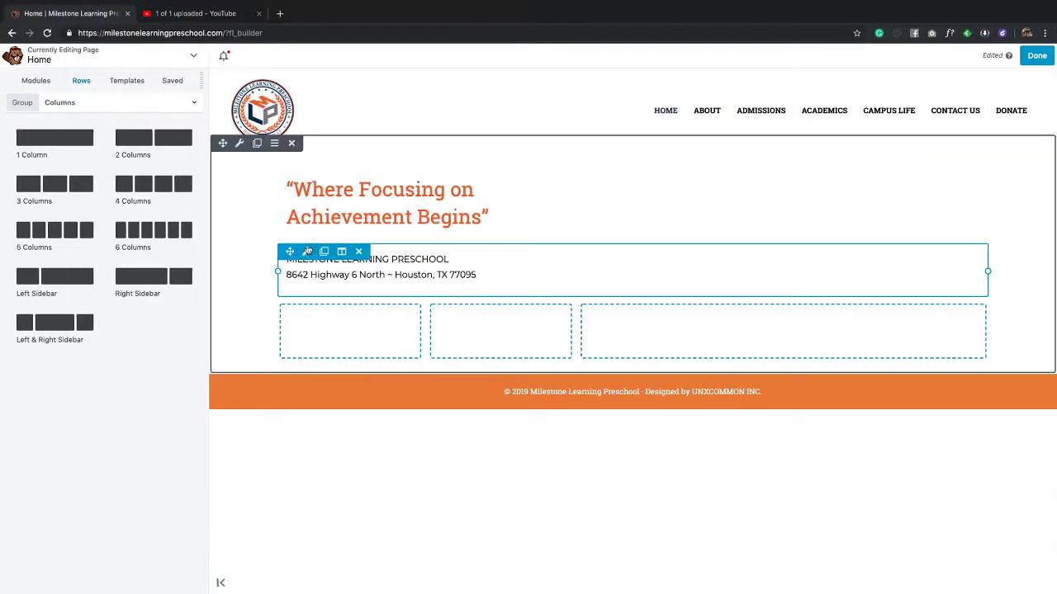
Add a Button module to the first column and change its label from Click Here to ABOUT US
left_click(35, 81)
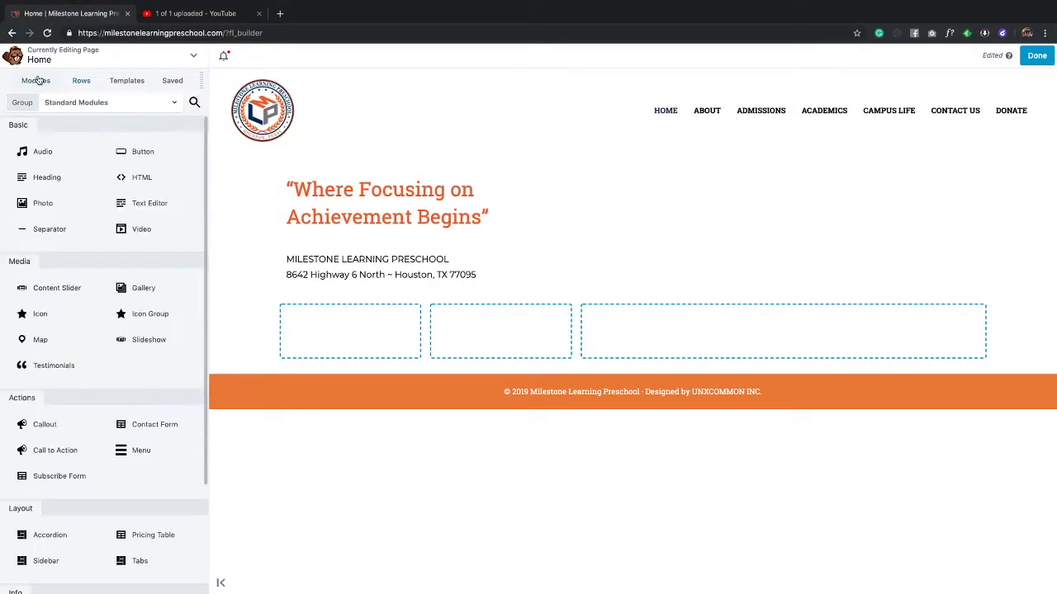
left_click_drag(129, 153, 330, 373)
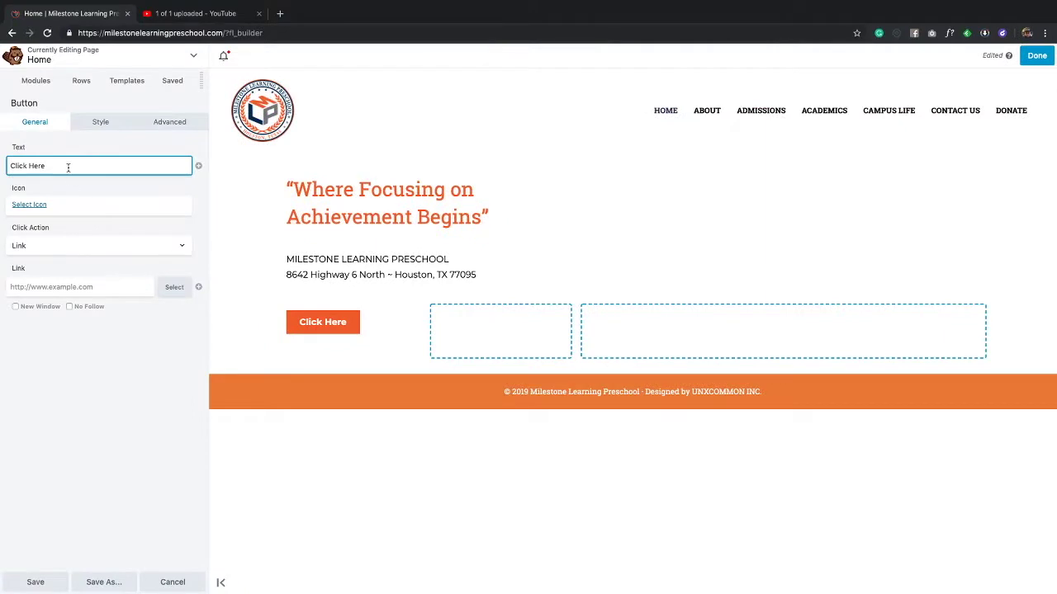
left_click_drag(68, 166, 0, 151)
type("ABOUT US")
left_click(108, 364)
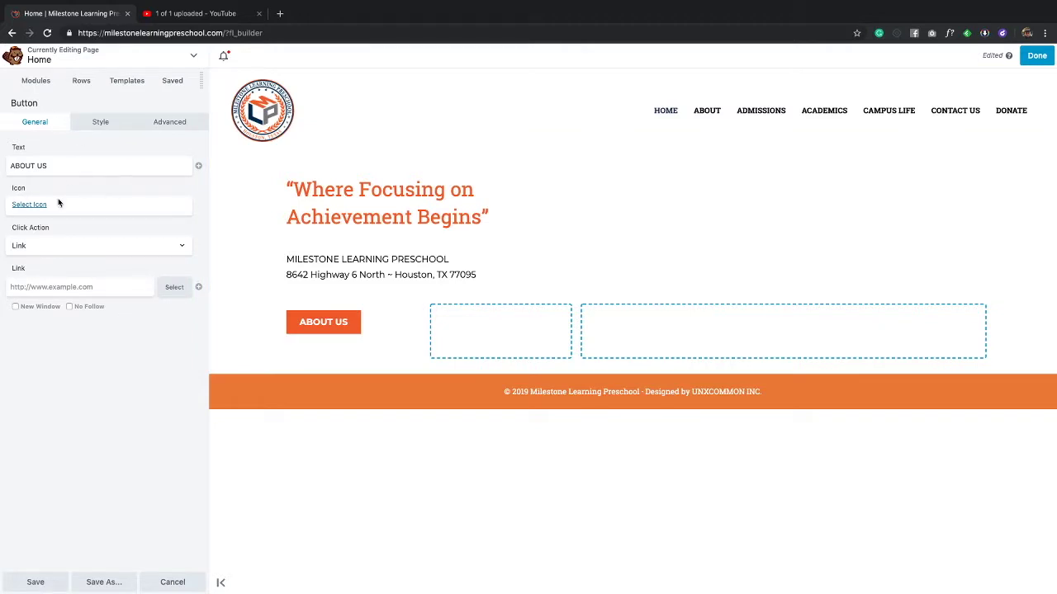
left_click(100, 122)
left_click(52, 130)
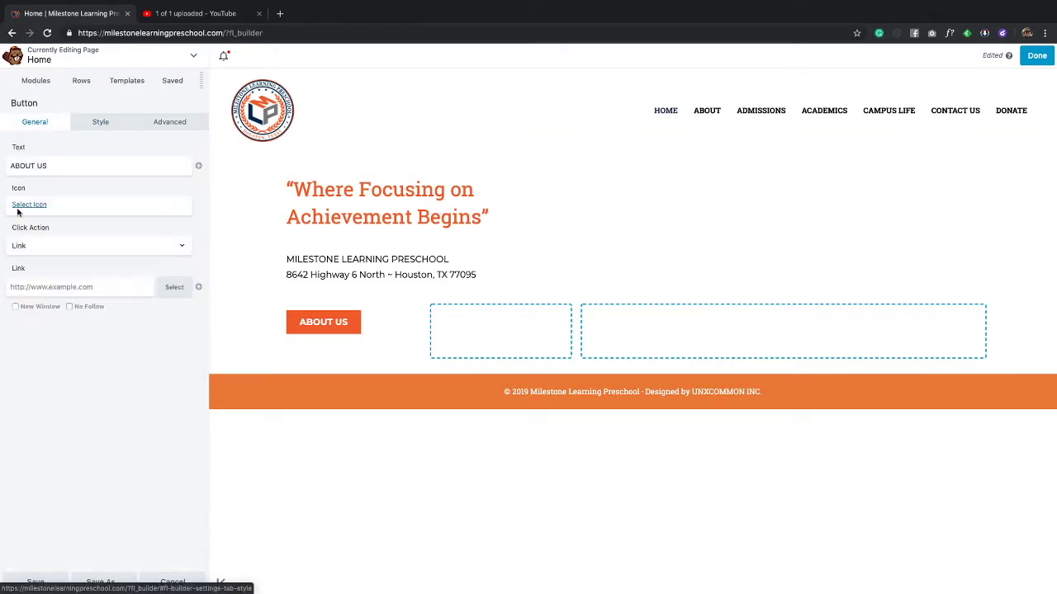
left_click(71, 166)
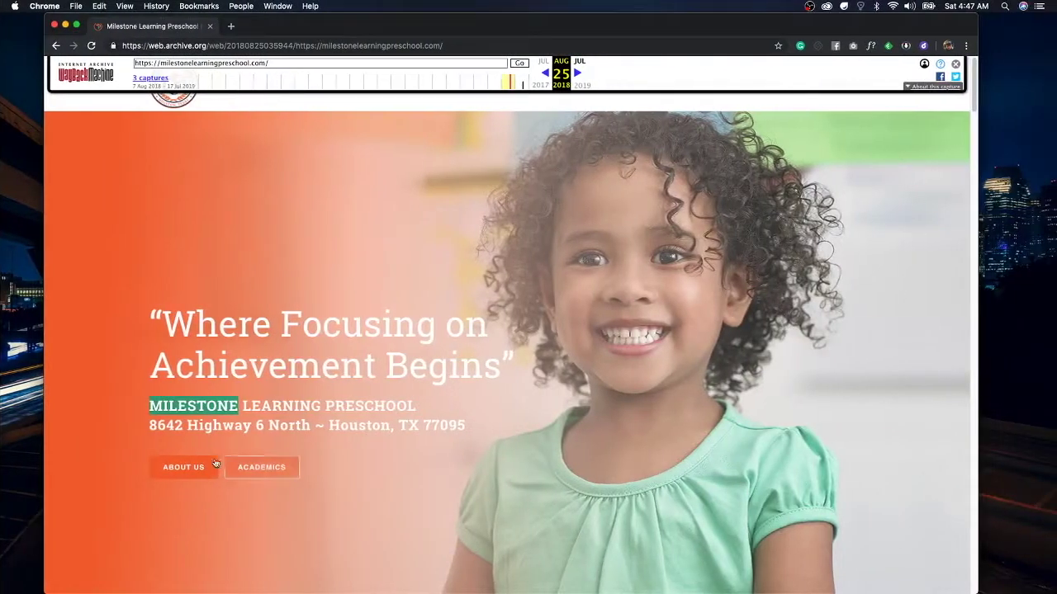
Copy the archived ABOUT US link address and follow it to the WHO WE ARE section
right_click(184, 470)
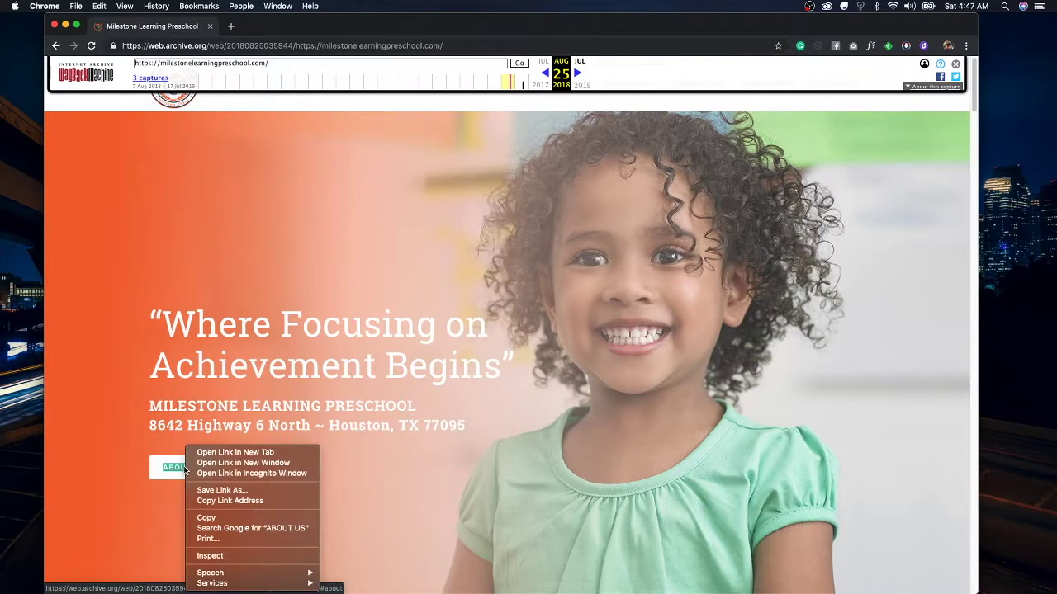
left_click(230, 500)
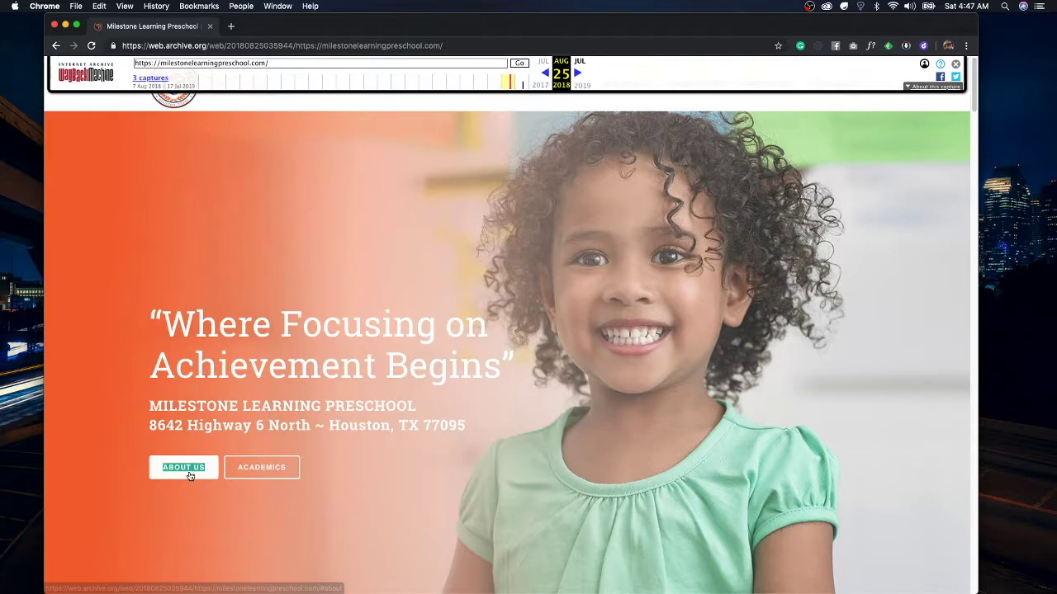
left_click(189, 470)
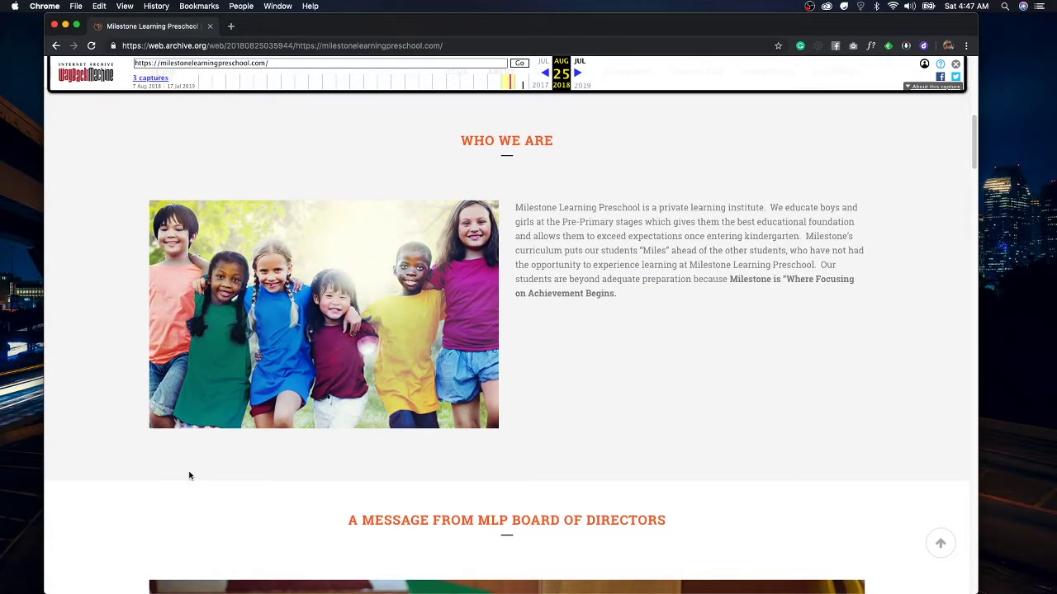
scroll(189, 475, "up", 10)
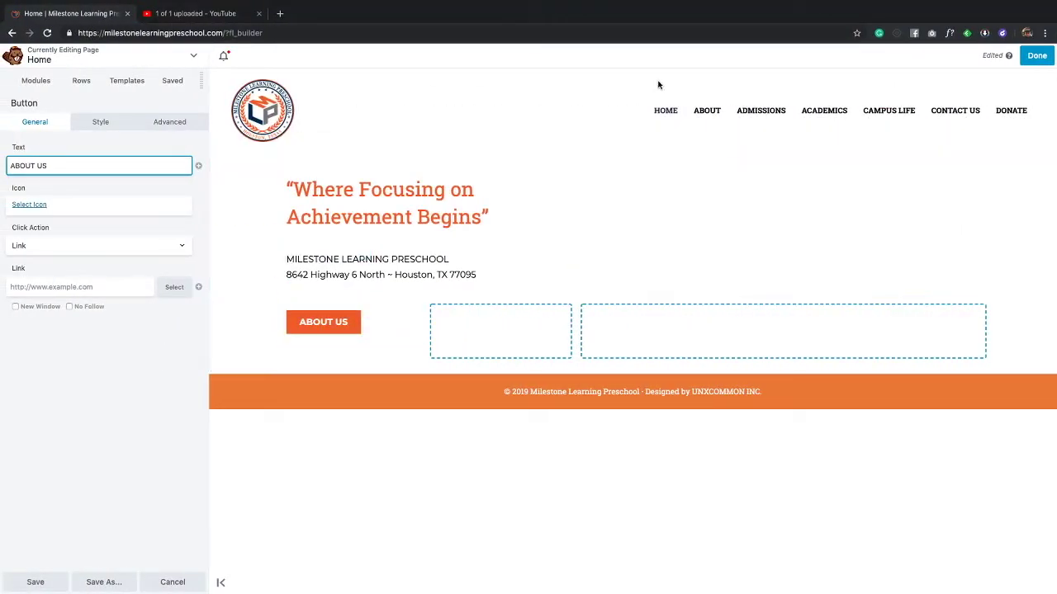
Publish the Home page, then open Appearance > Menus and expand the Home menu item
left_click(1035, 56)
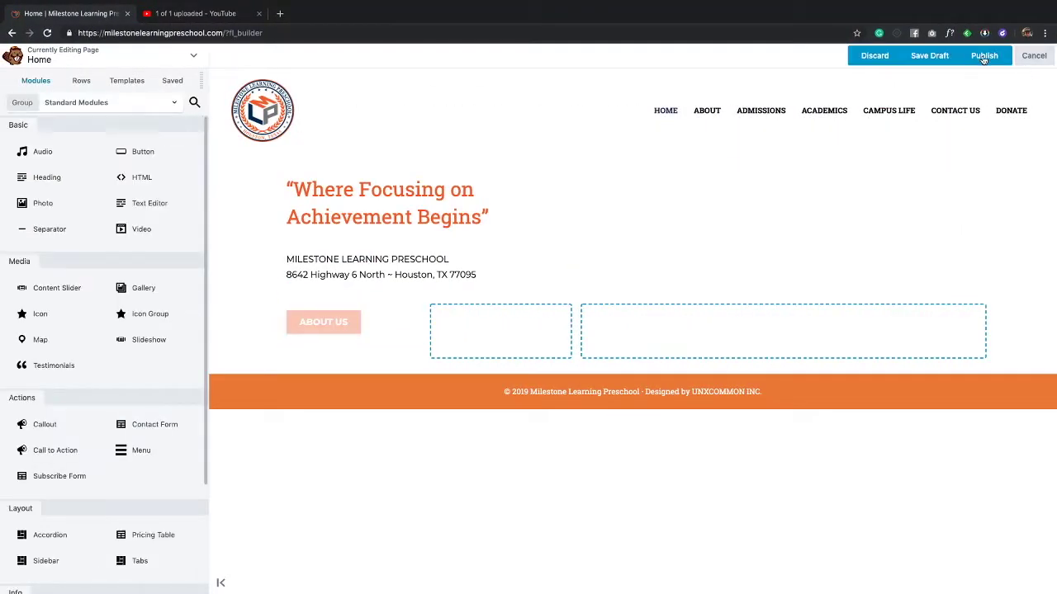
left_click(979, 52)
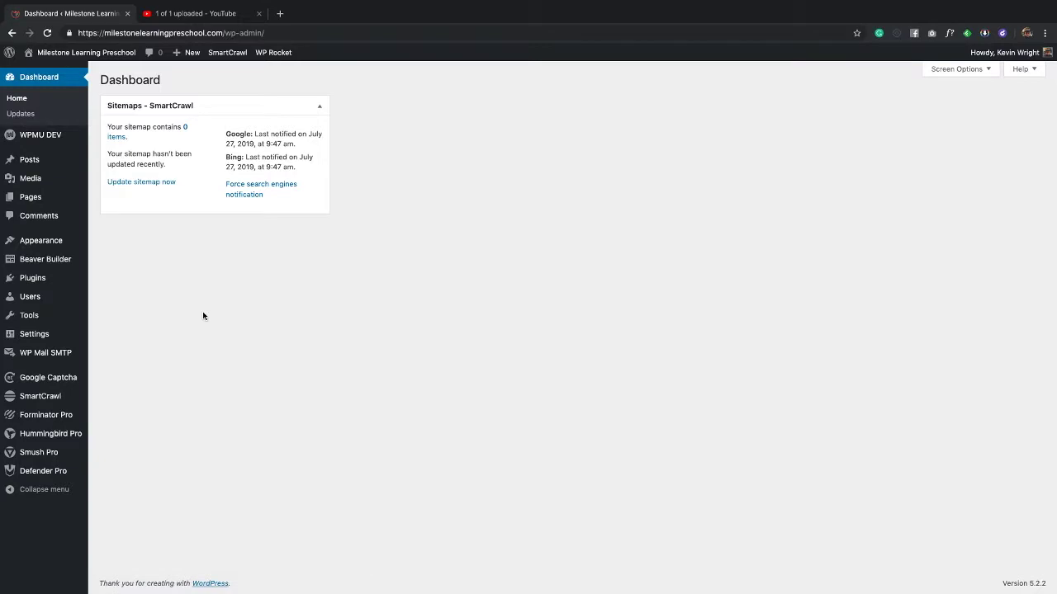
mouse_move(35, 384)
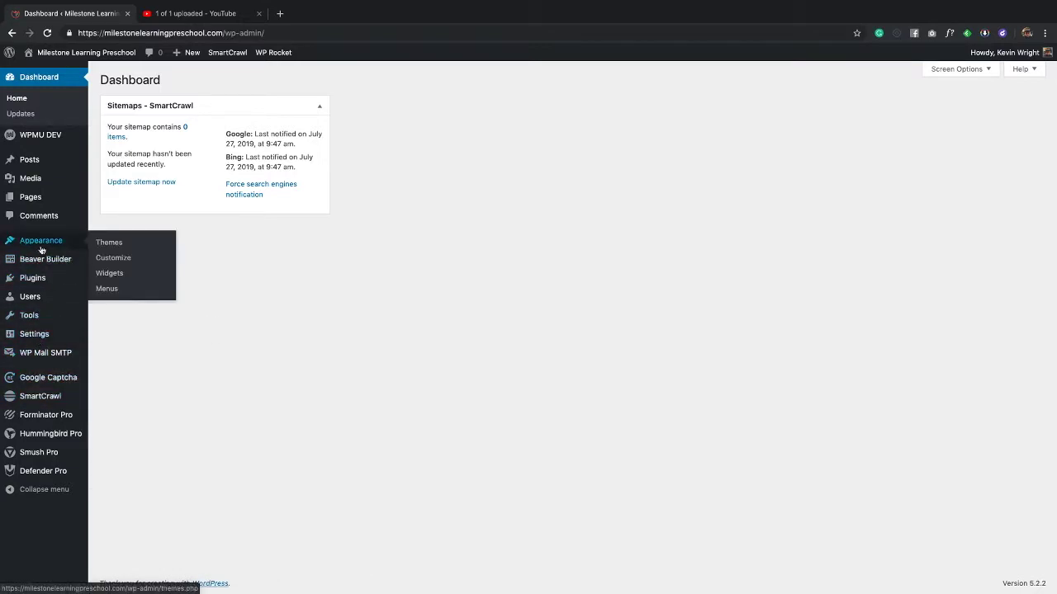
left_click(105, 291)
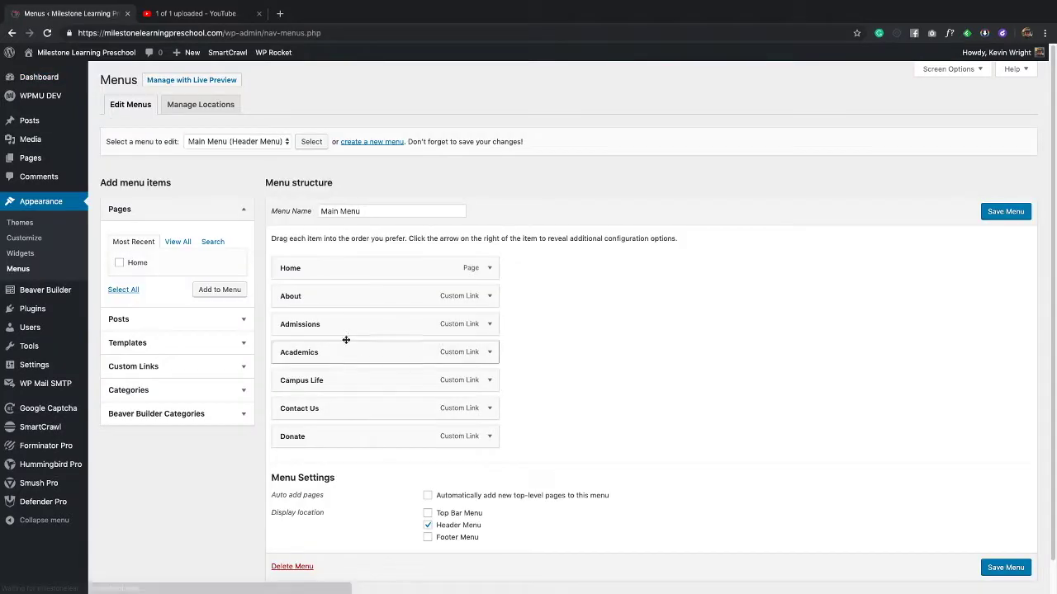
left_click(488, 269)
Collapse Home, expand the About item, and change its label to lowercase 'about'
left_click(489, 269)
left_click(489, 296)
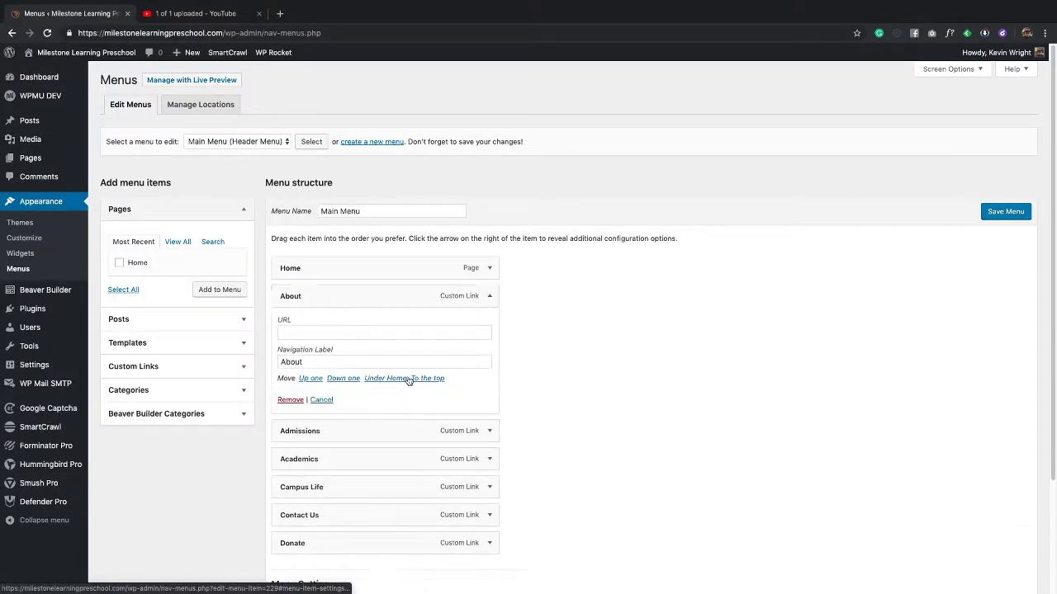
left_click(286, 364)
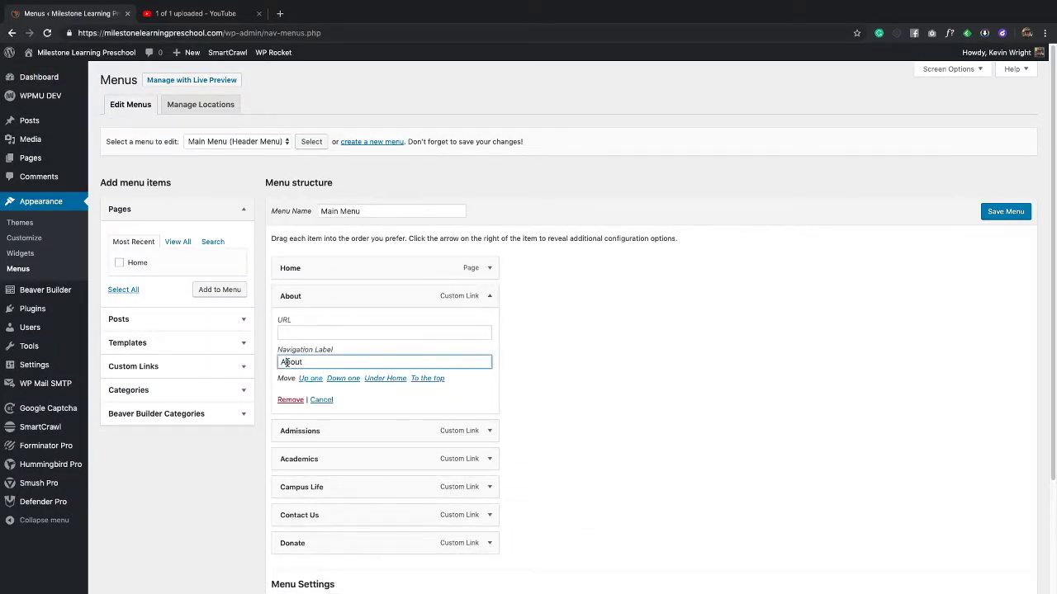
key("BackSpace")
type("a")
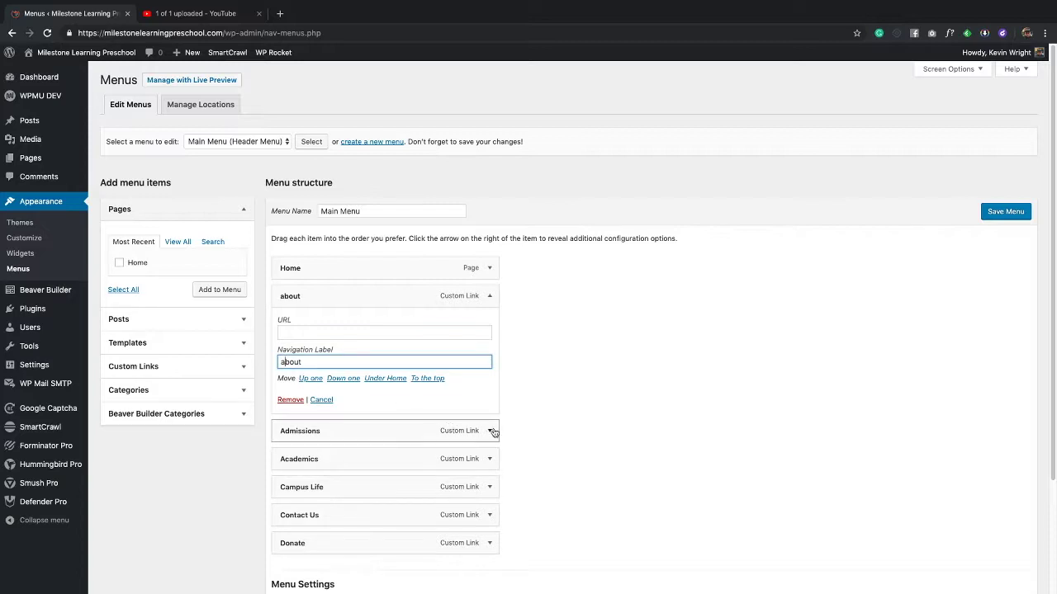
Expand Admissions, Academics and Campus Life, lowercasing the Admissions and Academics labels
left_click(489, 431)
left_click(284, 497)
key("BackSpace")
type("a")
scroll(575, 429, "down", 3)
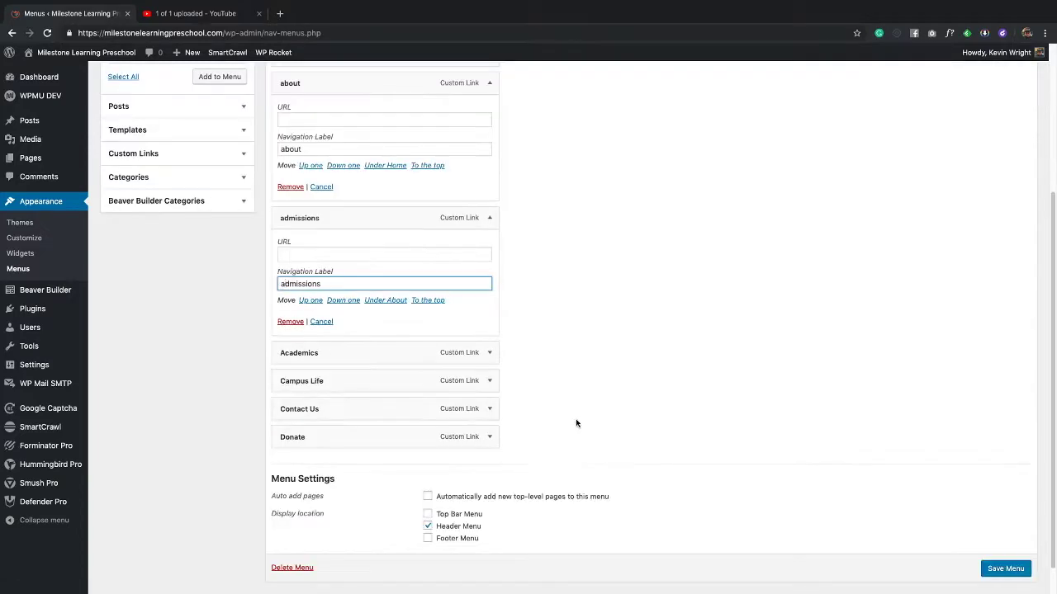
left_click(491, 353)
left_click(283, 419)
key("BackSpace")
type("academics")
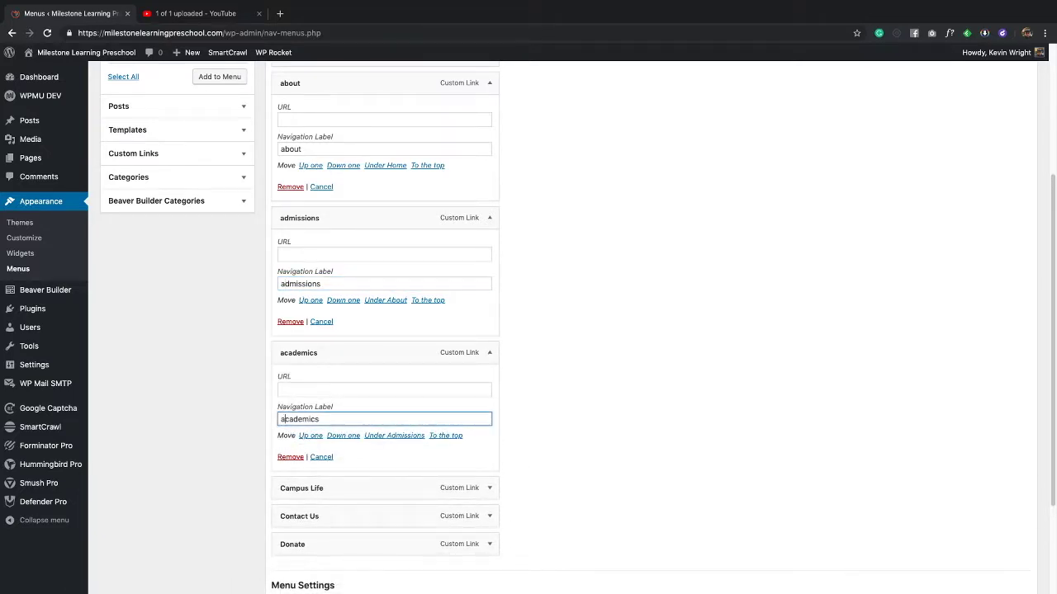
scroll(596, 406, "down", 2)
left_click(489, 392)
left_click(284, 456)
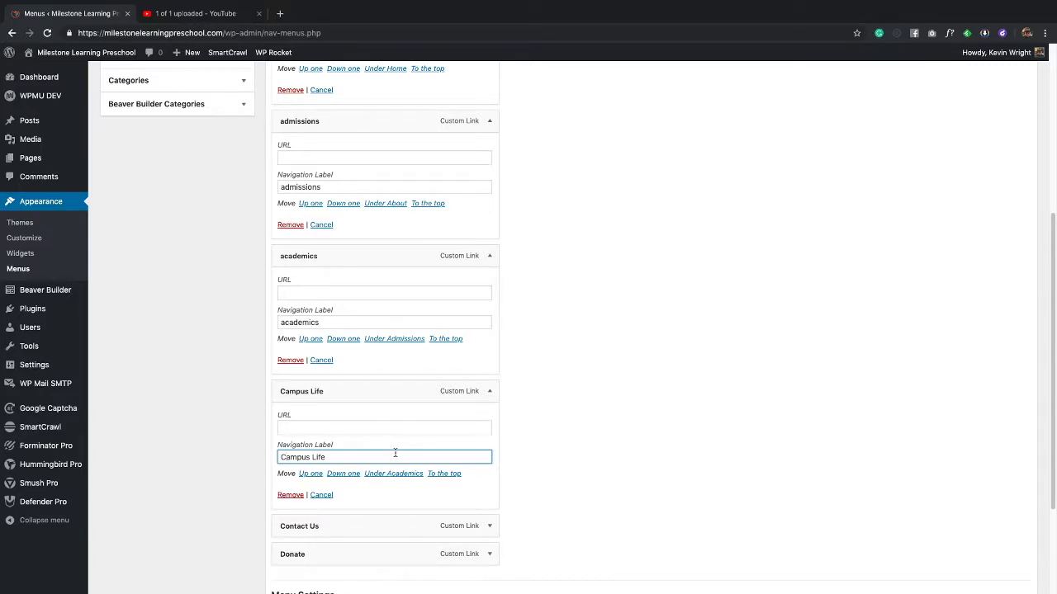
Restore the capitals in the Academics, Admissions and About labels, then edit About's URL
left_click(287, 322)
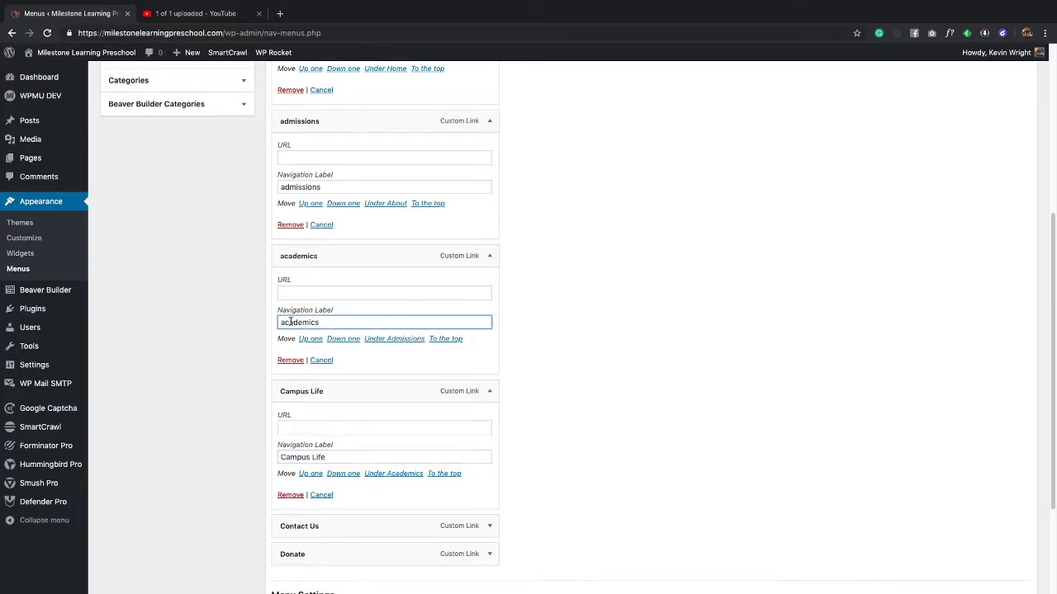
key("BackSpace")
type("A")
scroll(306, 309, "up", 2)
left_click(282, 287)
key("BackSpace")
type("A")
scroll(278, 229, "up", 1)
left_click(284, 162)
key("BackSpace")
type("About")
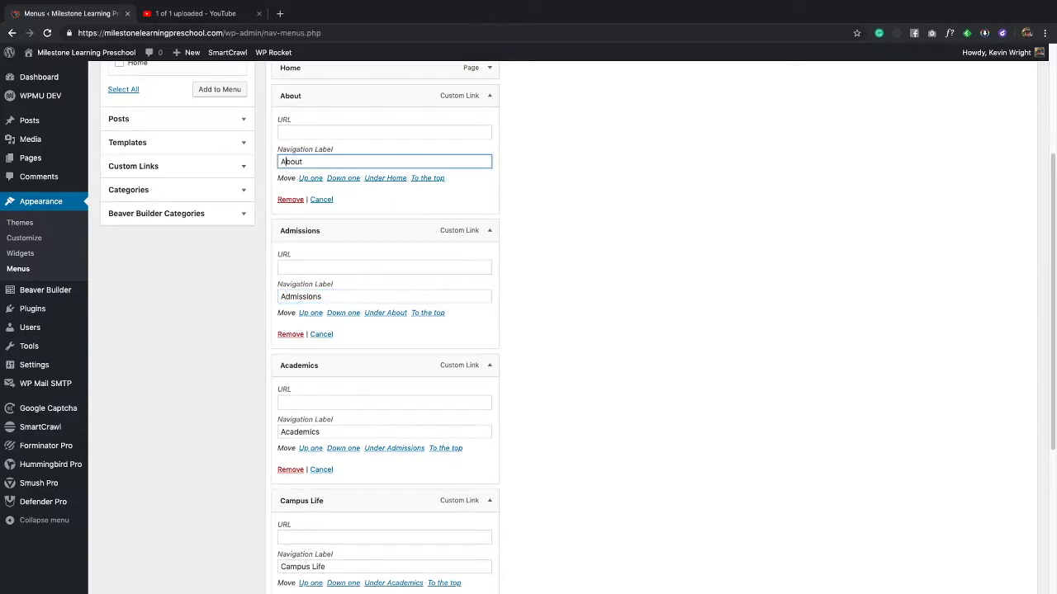
scroll(321, 158, "up", 1)
left_click(320, 159)
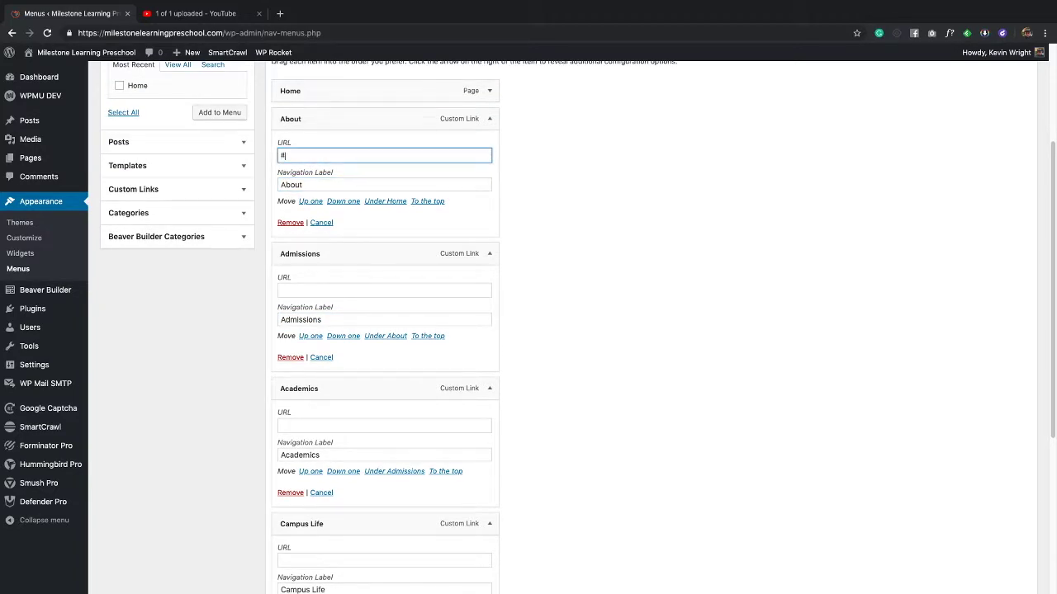
Give the Academics and Admissions items their anchor URLs, #academics and #admissions
left_click_drag(327, 155, 277, 190)
key("ctrl+c")
left_click(382, 427)
key("ctrl+v")
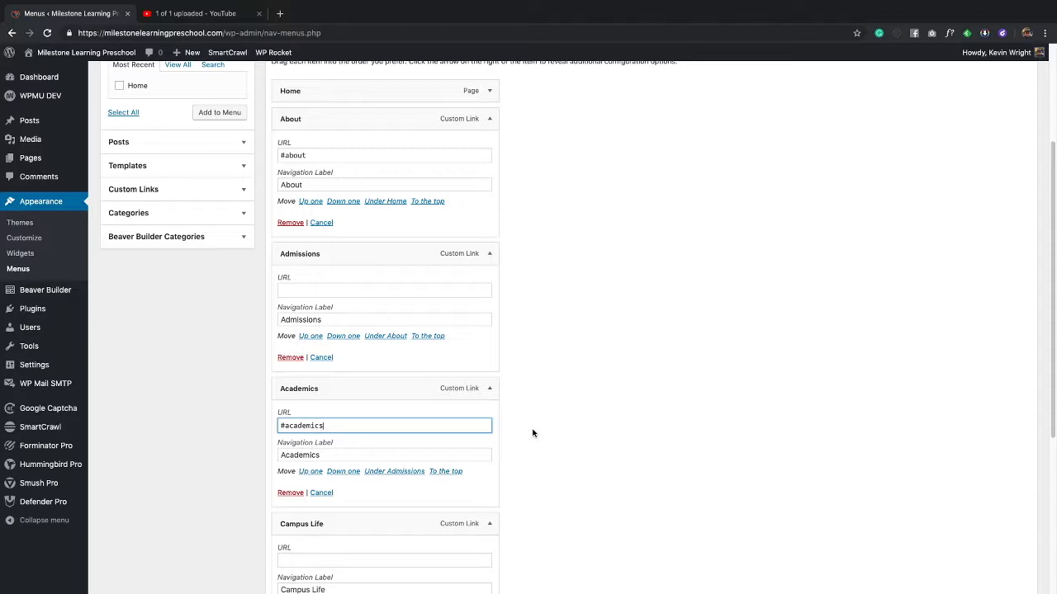
left_click(322, 289)
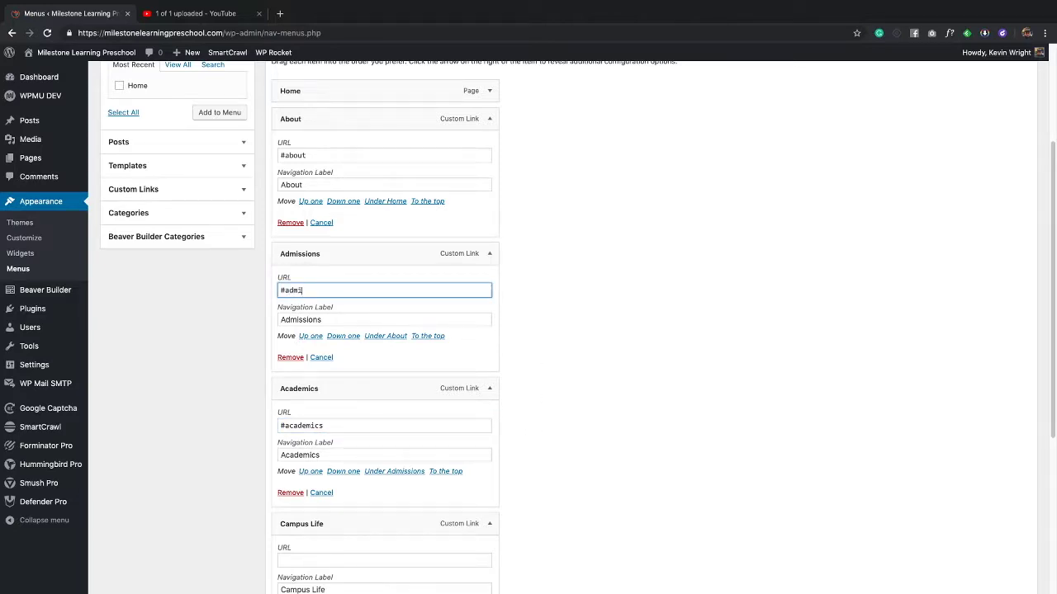
type("#admissions")
Point the Campus Life and Contact Us links at #campuslife and #contactus
scroll(361, 481, "down", 2)
left_click(343, 469)
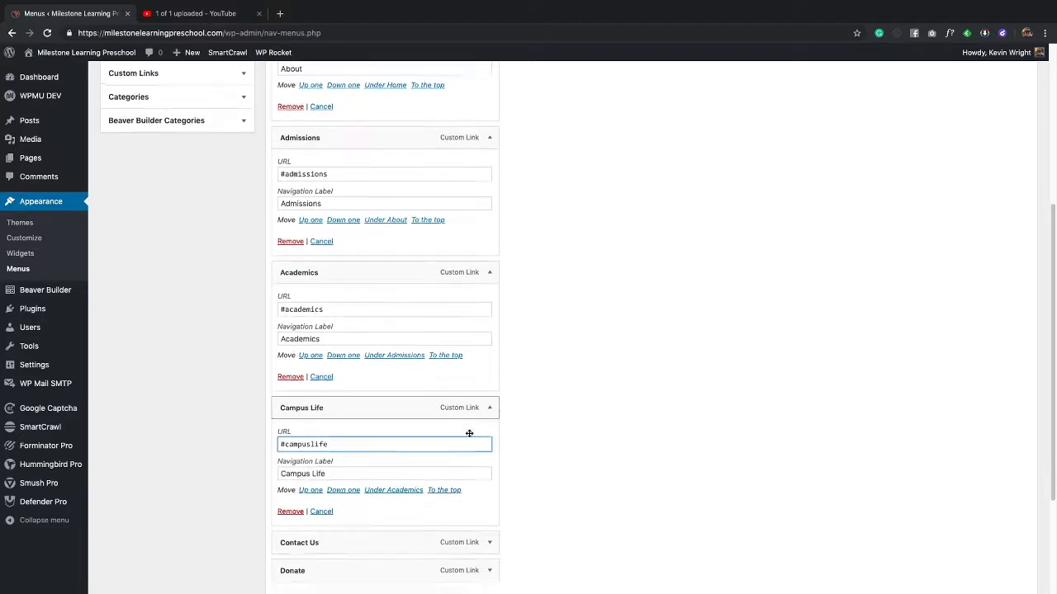
scroll(467, 432, "down", 4)
left_click(499, 381)
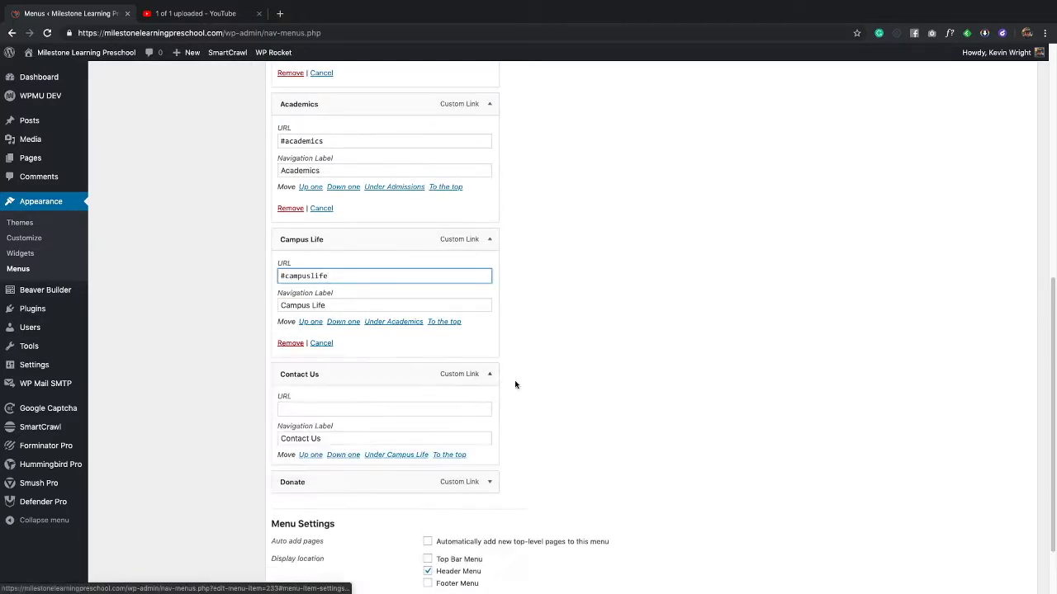
left_click(338, 408)
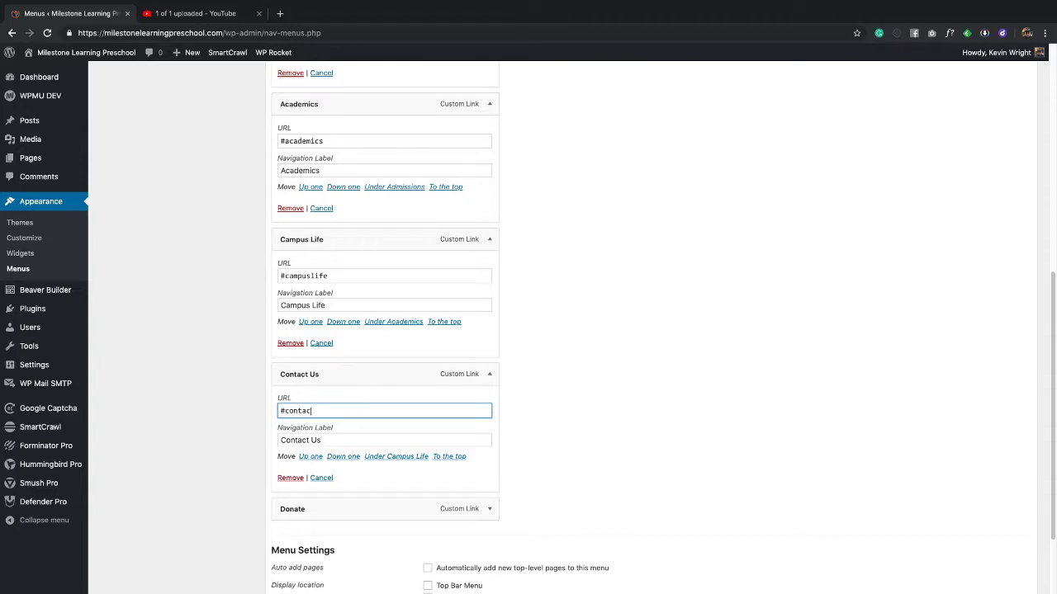
Expand the Donate item to confirm it still links to PayPal
left_click(489, 509)
scroll(391, 432, "down", 4)
scroll(400, 365, "up", 1)
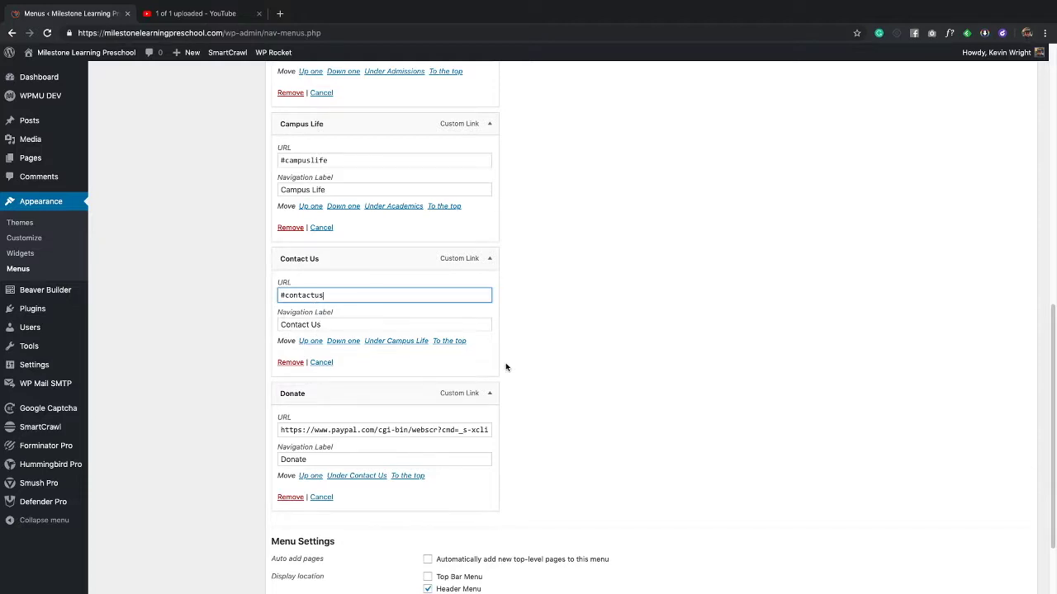
scroll(463, 375, "up", 3)
scroll(463, 376, "up", 1)
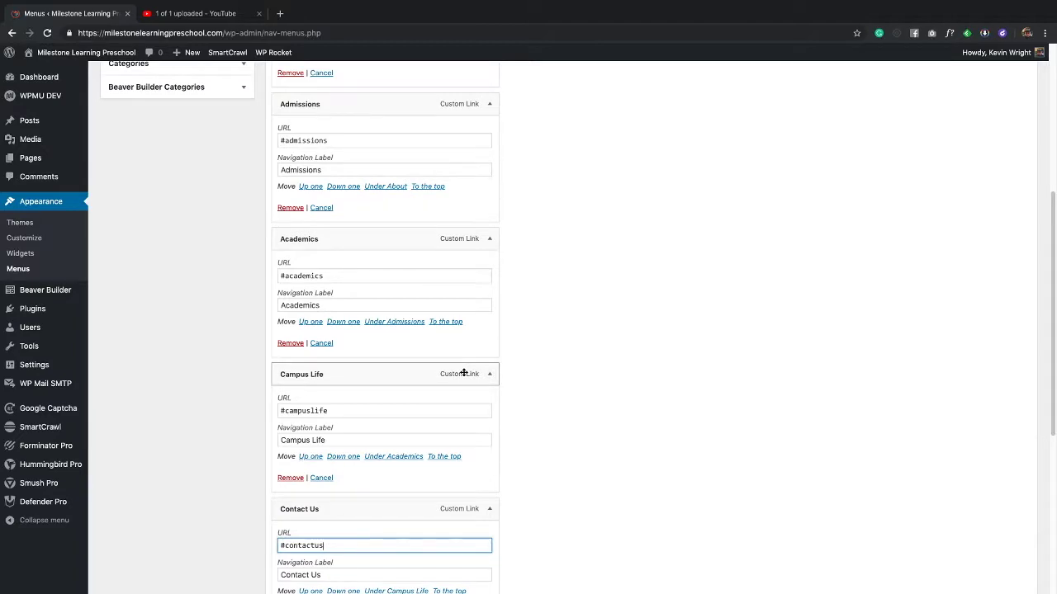
scroll(464, 374, "up", 3)
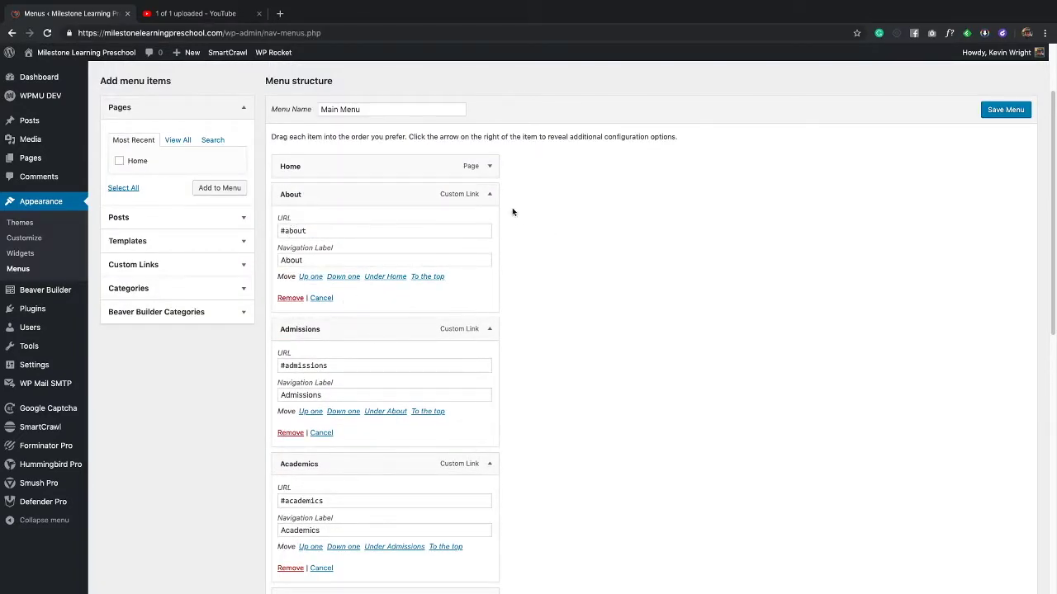
Collapse the expanded menu items and remove the Home page item
left_click(489, 194)
left_click(490, 222)
left_click(490, 257)
left_click(489, 278)
left_click(489, 306)
scroll(490, 342, "up", 2)
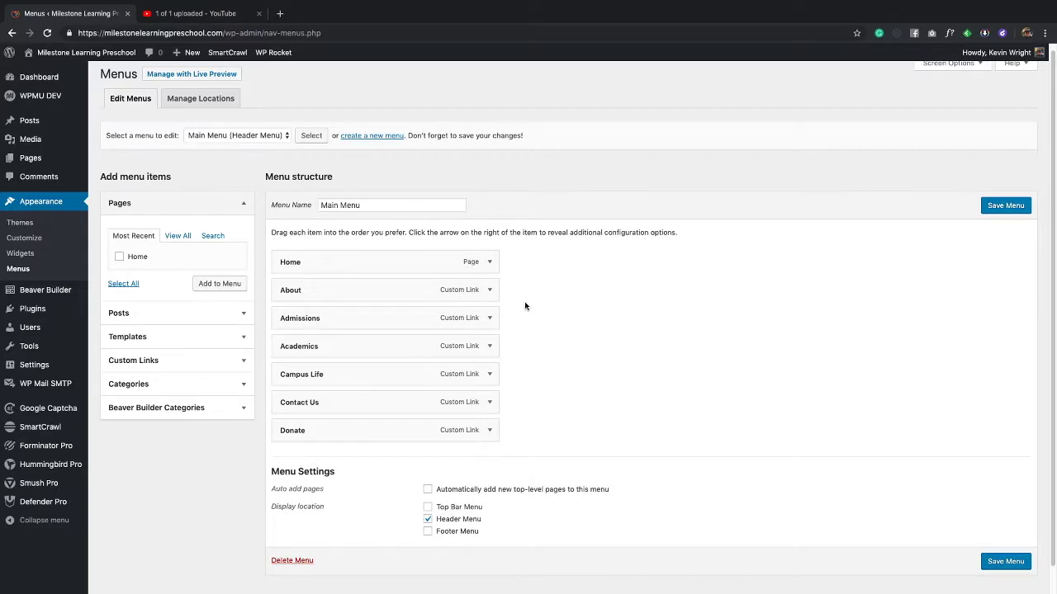
left_click(490, 262)
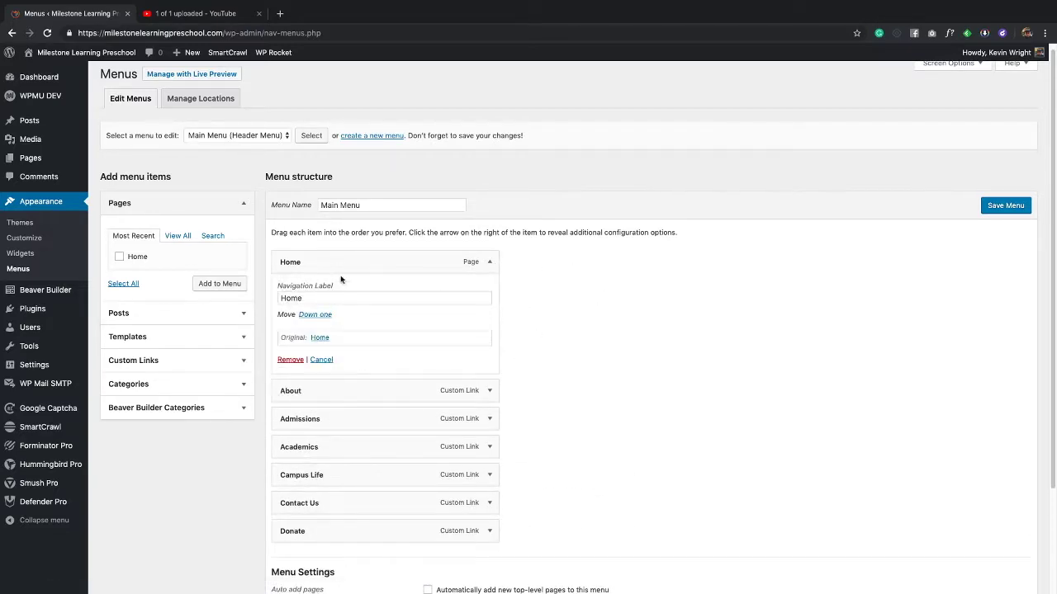
left_click(289, 360)
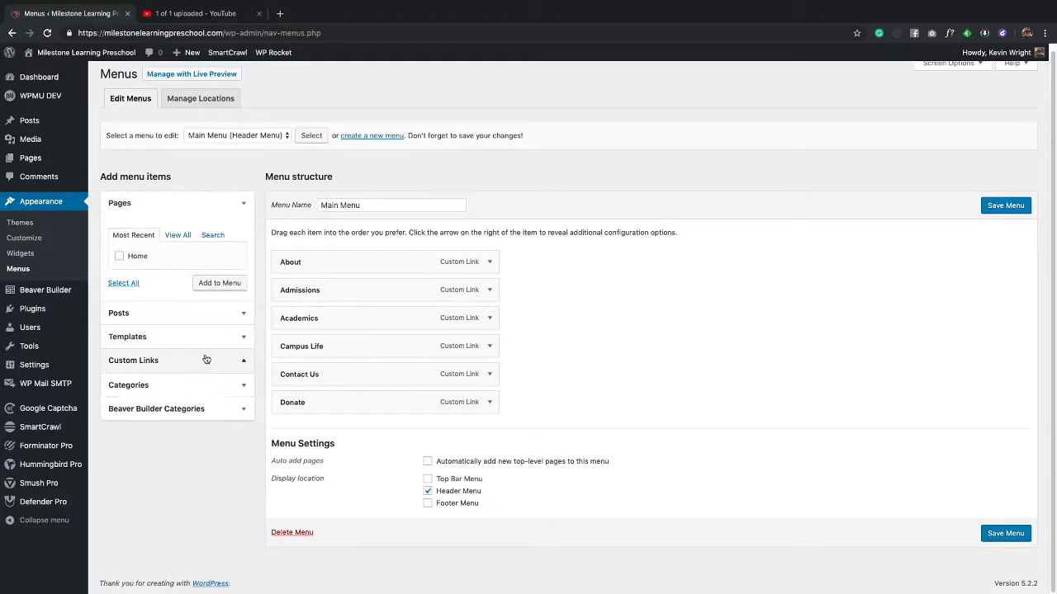
Add a 'Home' custom link to #home, move it to the top, and save the menu
left_click(206, 360)
left_click(189, 331)
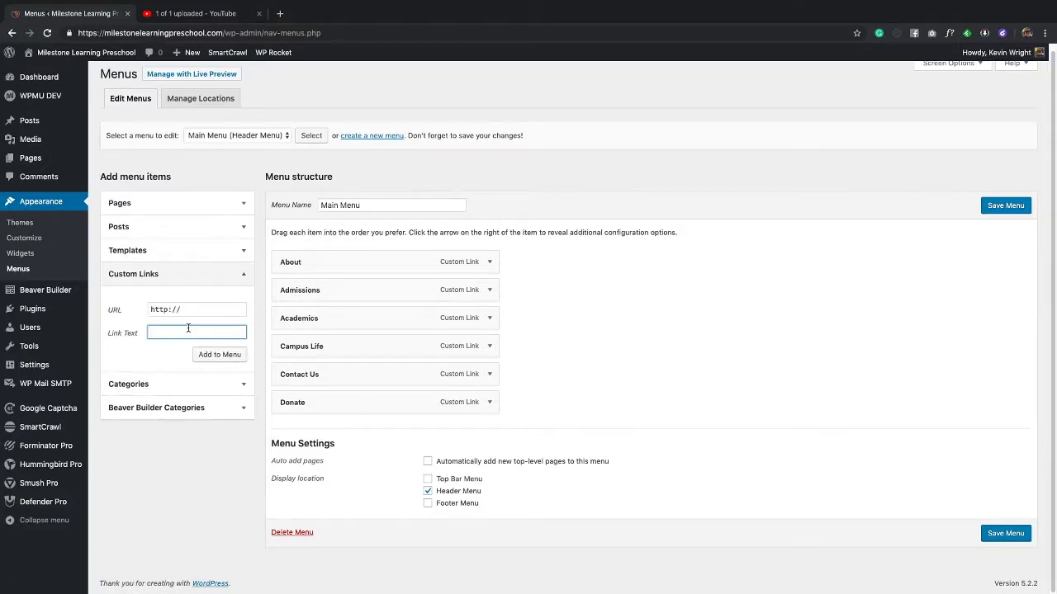
left_click(185, 309)
triple_click(185, 308)
type("#home")
left_click(218, 354)
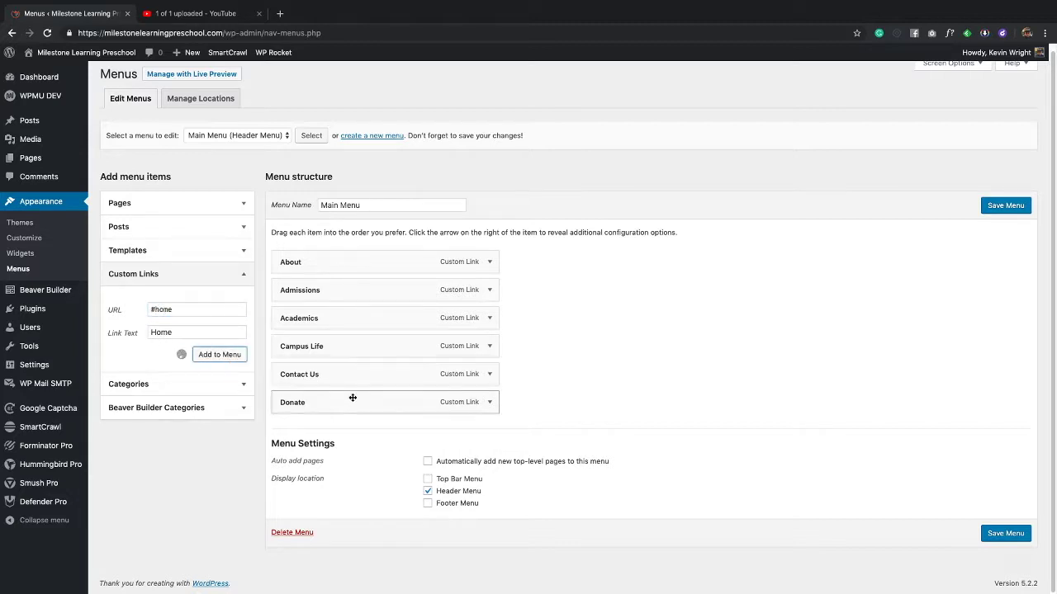
left_click_drag(363, 430, 382, 262)
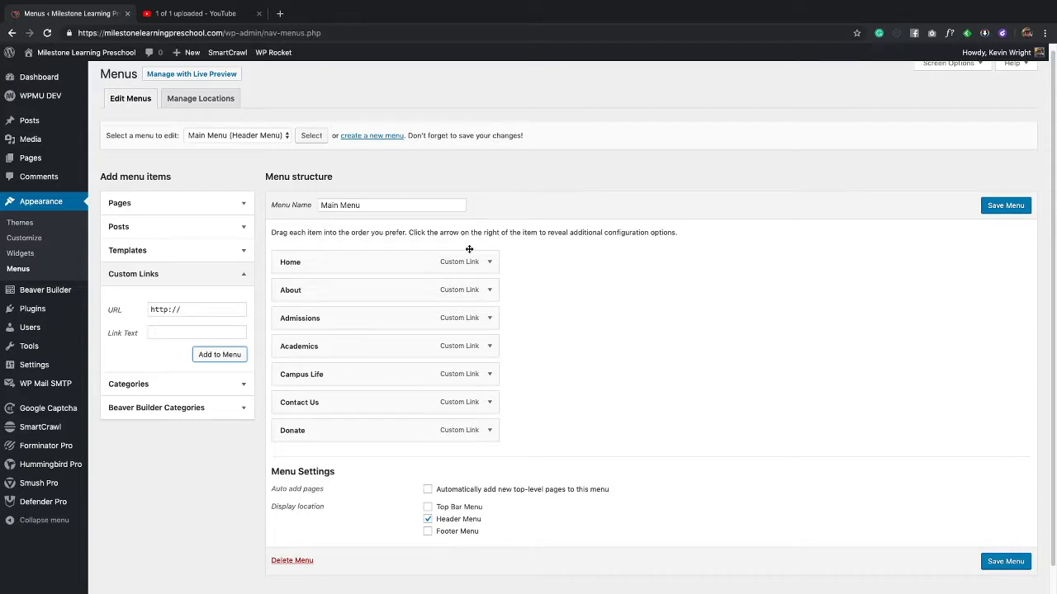
left_click(1000, 206)
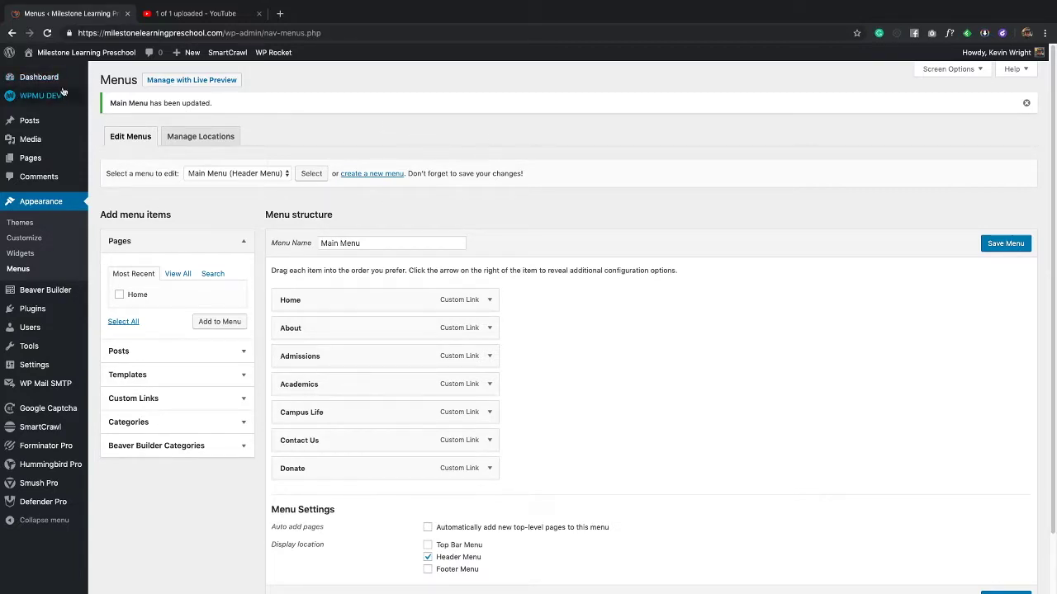
Open the Home page in Beaver Builder and link the ABOUT US button to #about
left_click(83, 52)
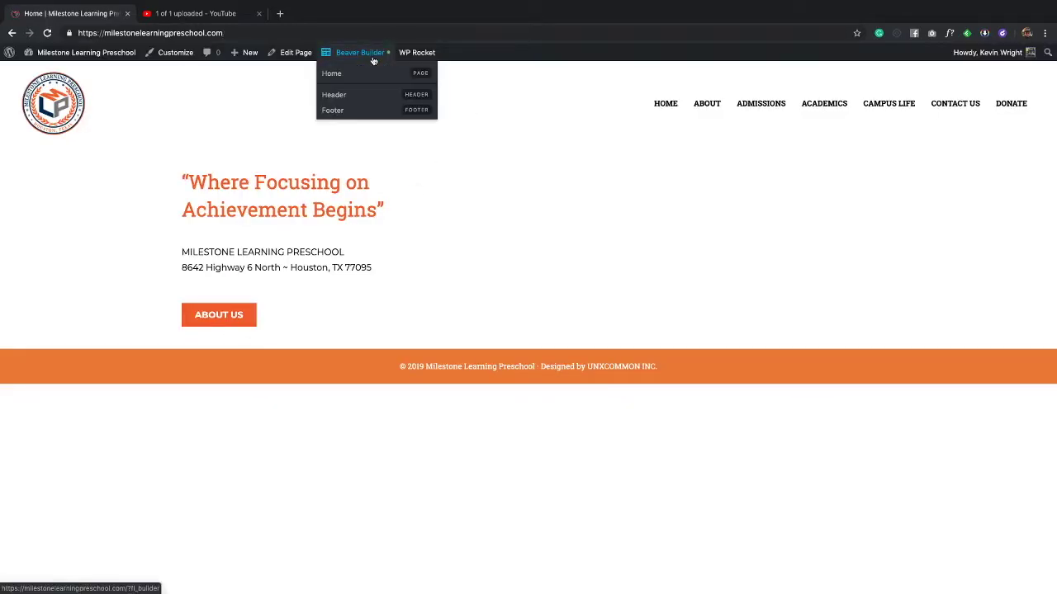
left_click(373, 61)
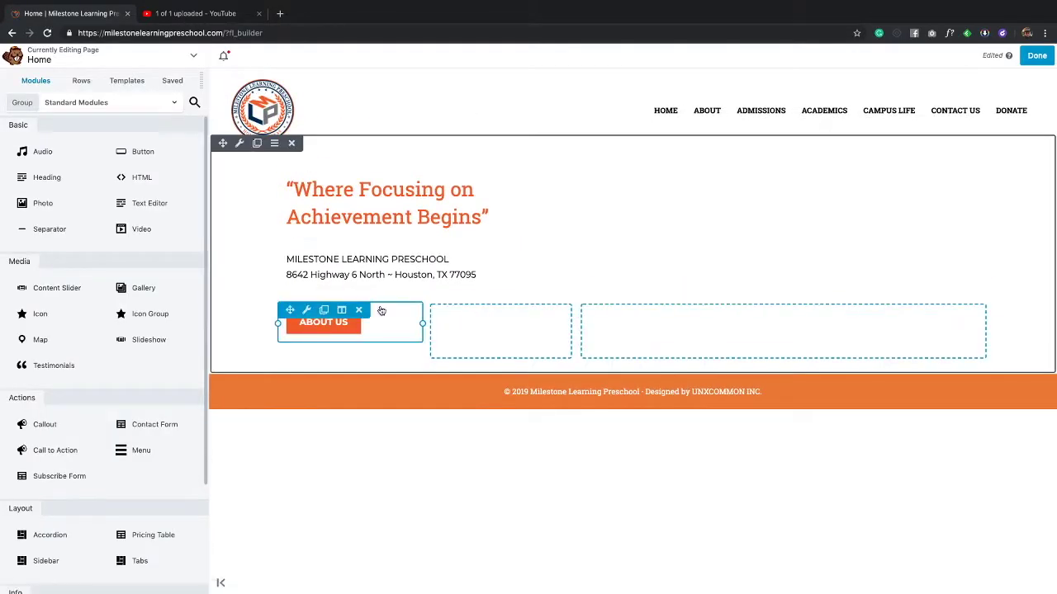
left_click(306, 310)
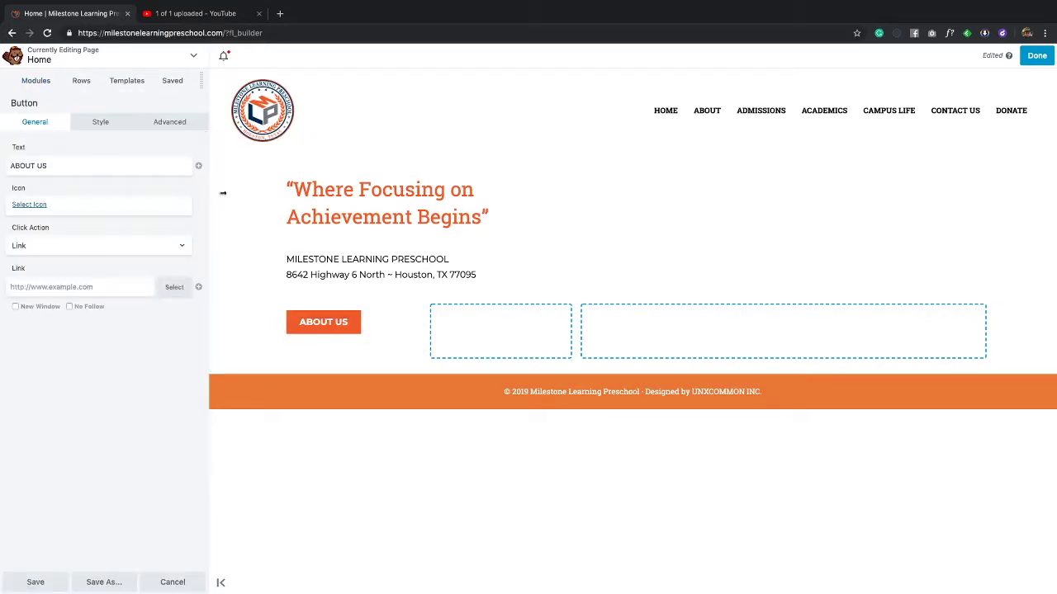
left_click(115, 288)
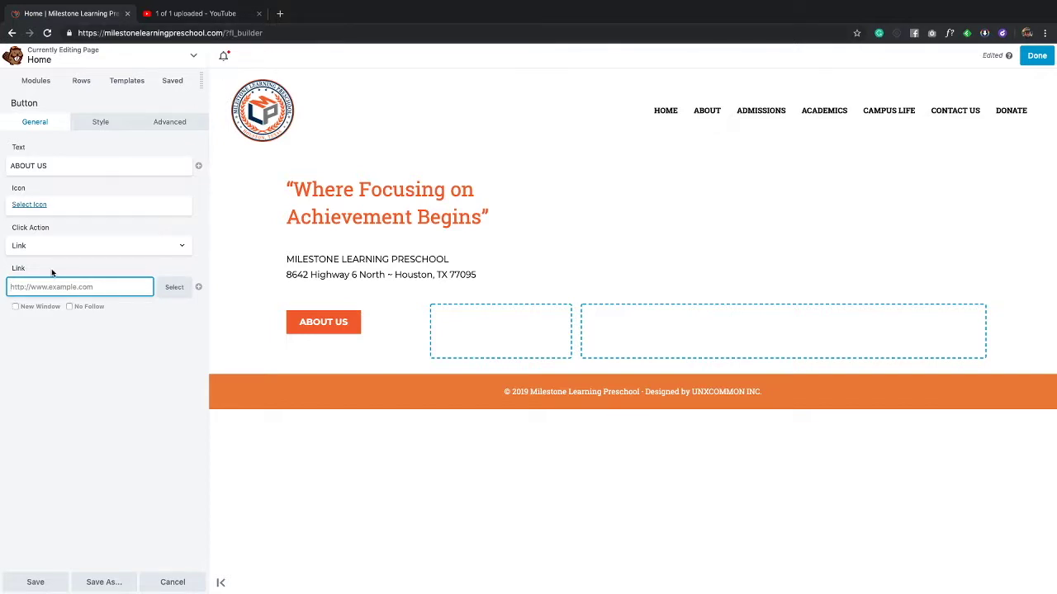
type("#about")
left_click(36, 580)
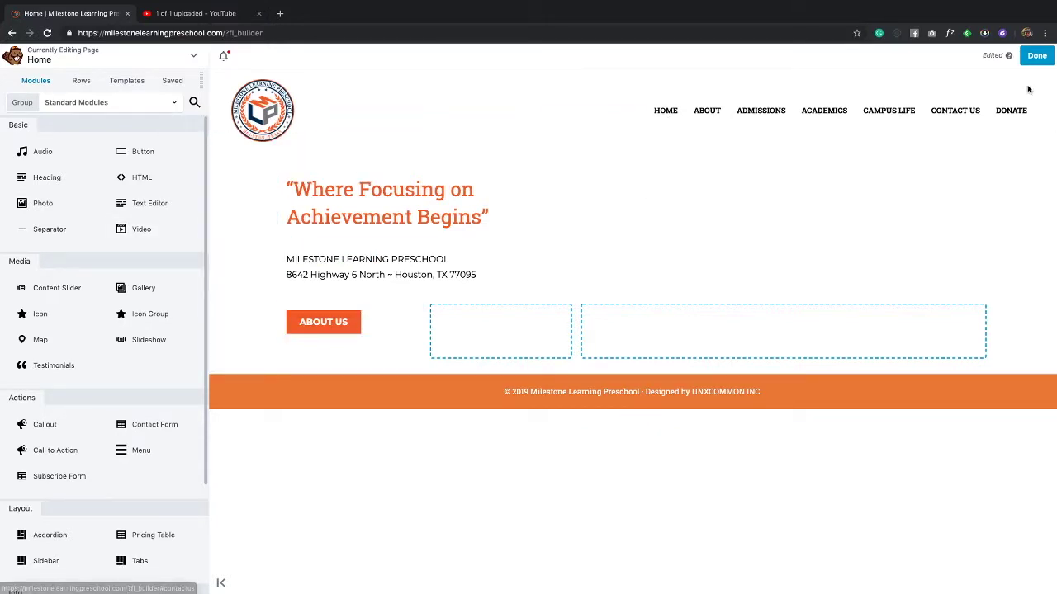
Look through the hero row's settings, including Advanced, then close them
left_click(239, 143)
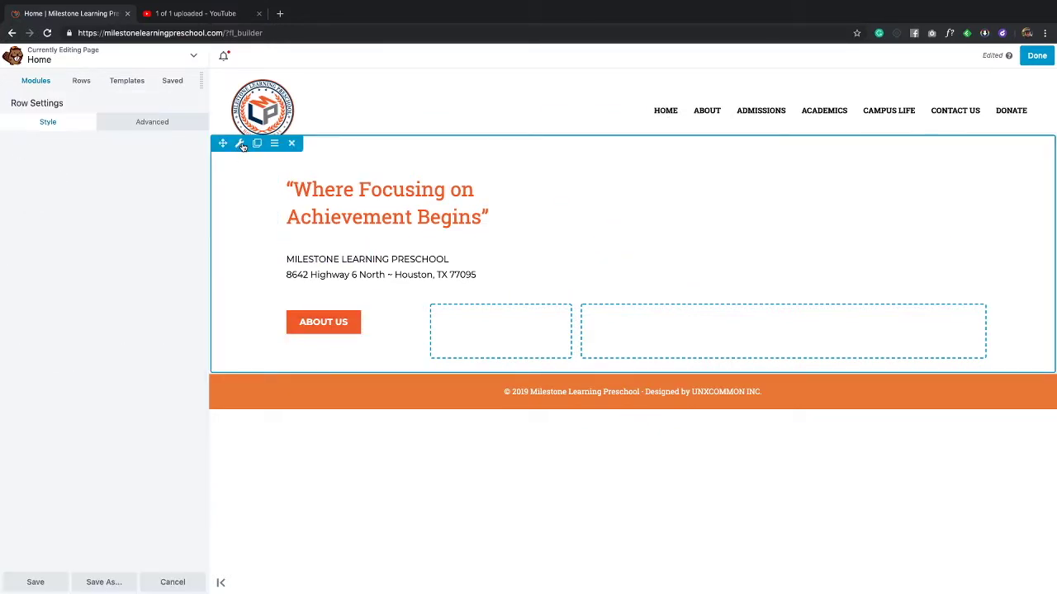
left_click(153, 123)
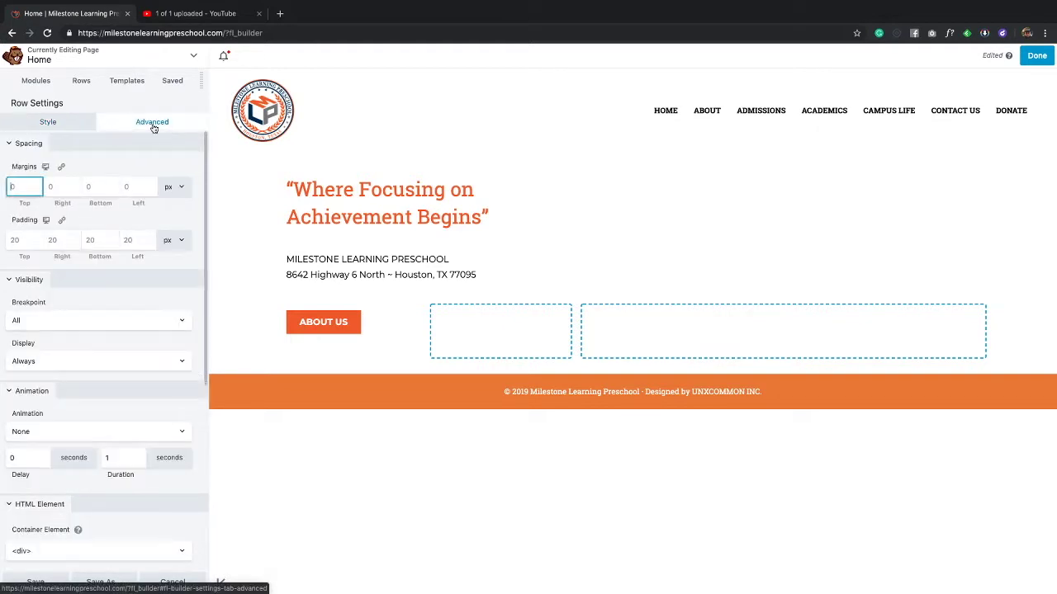
left_click(48, 124)
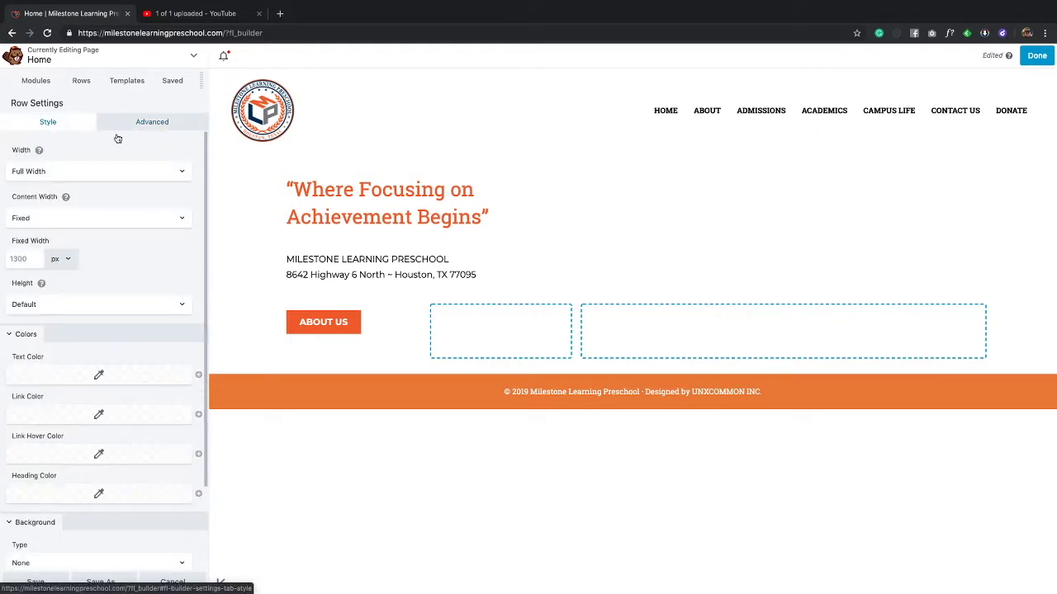
left_click(35, 582)
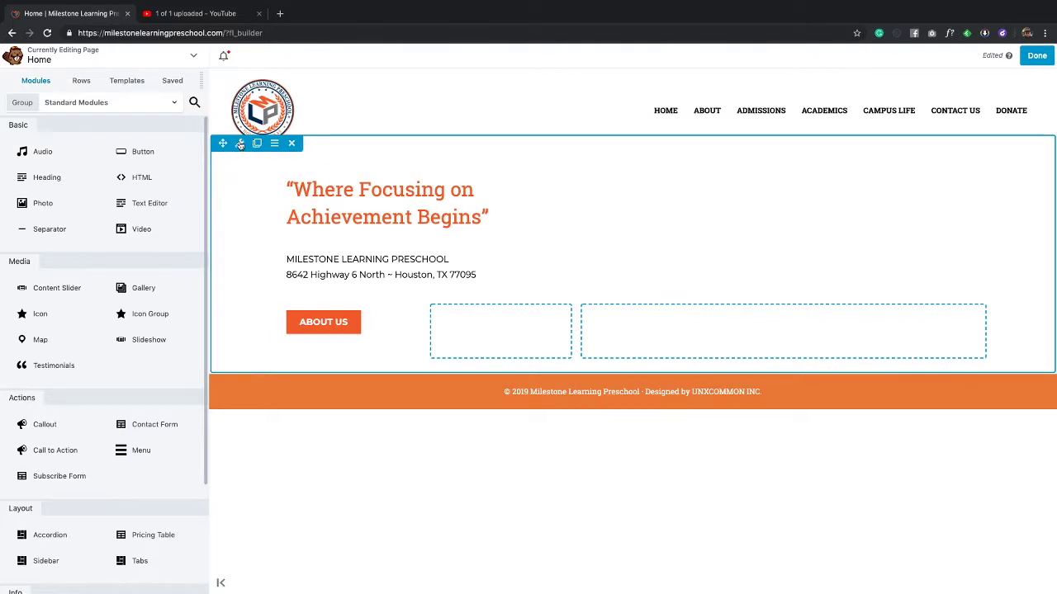
Give the hero row the HTML ID 'home', save it, and publish the page
left_click(240, 143)
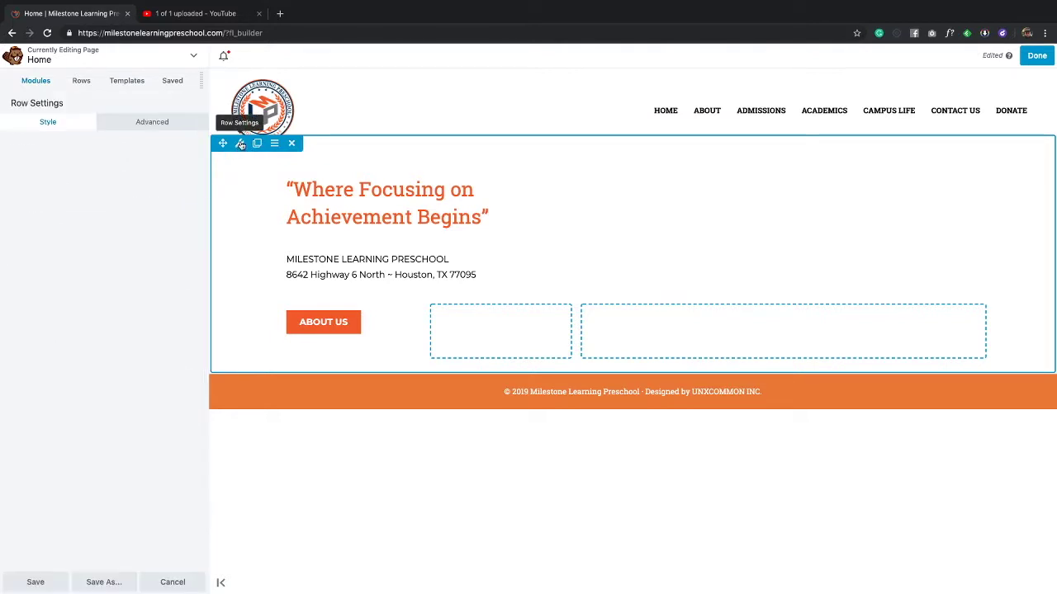
left_click(160, 127)
scroll(105, 392, "down", 1)
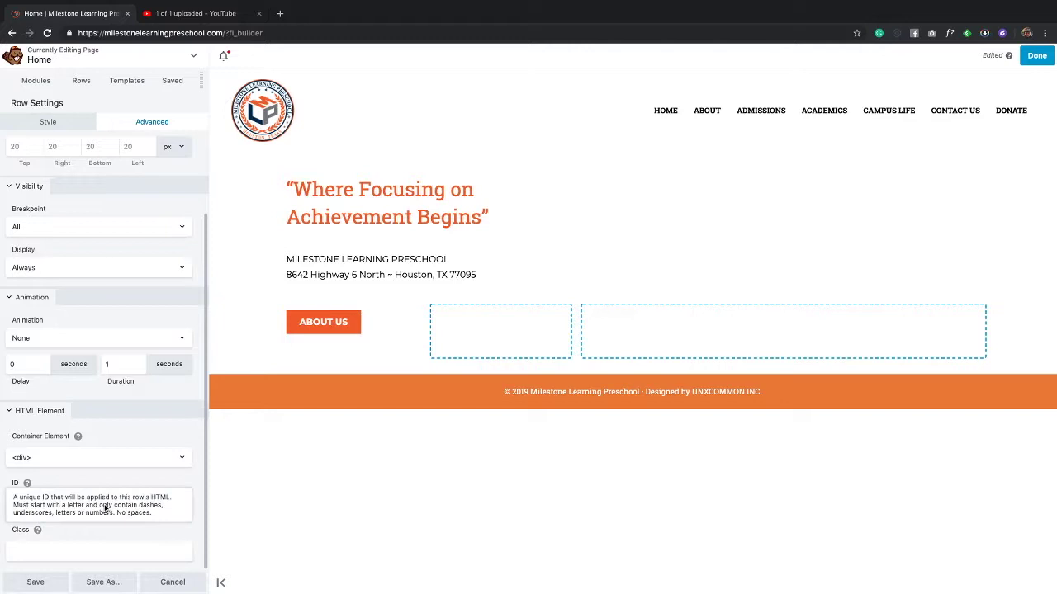
left_click(134, 500)
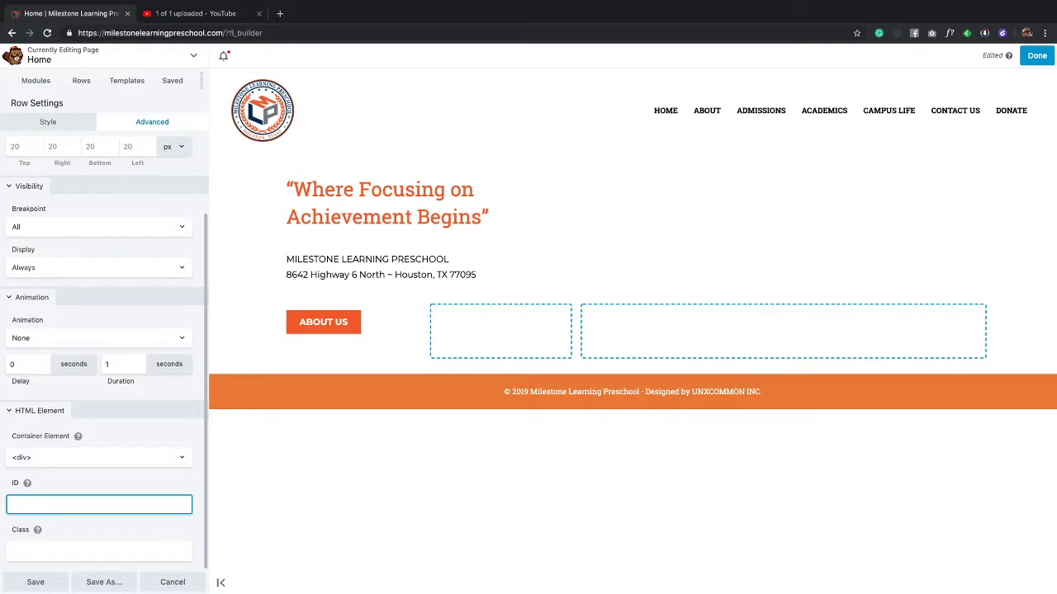
left_click(16, 574)
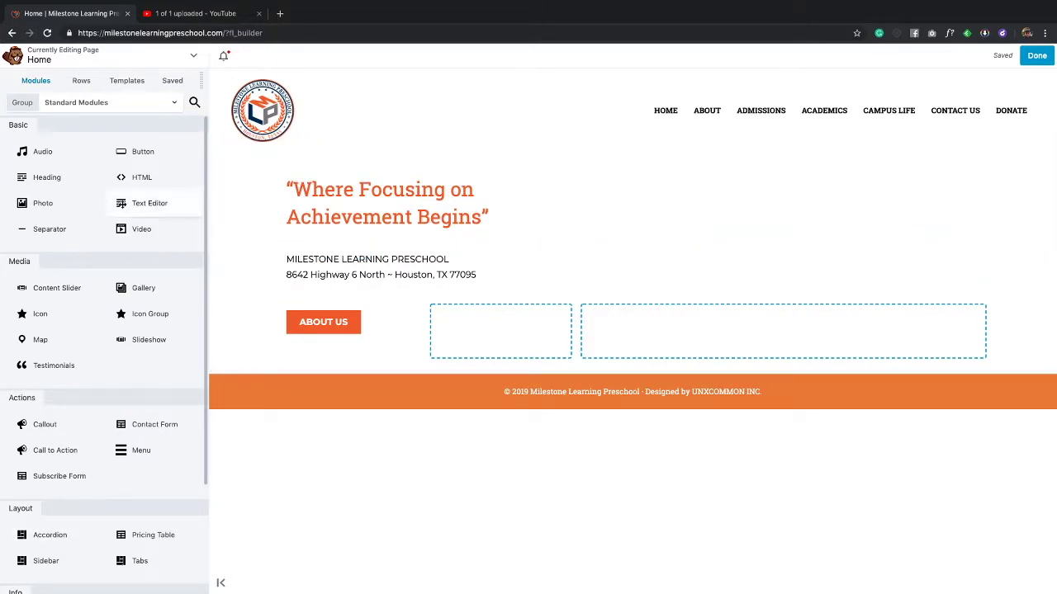
left_click(1036, 55)
left_click(970, 55)
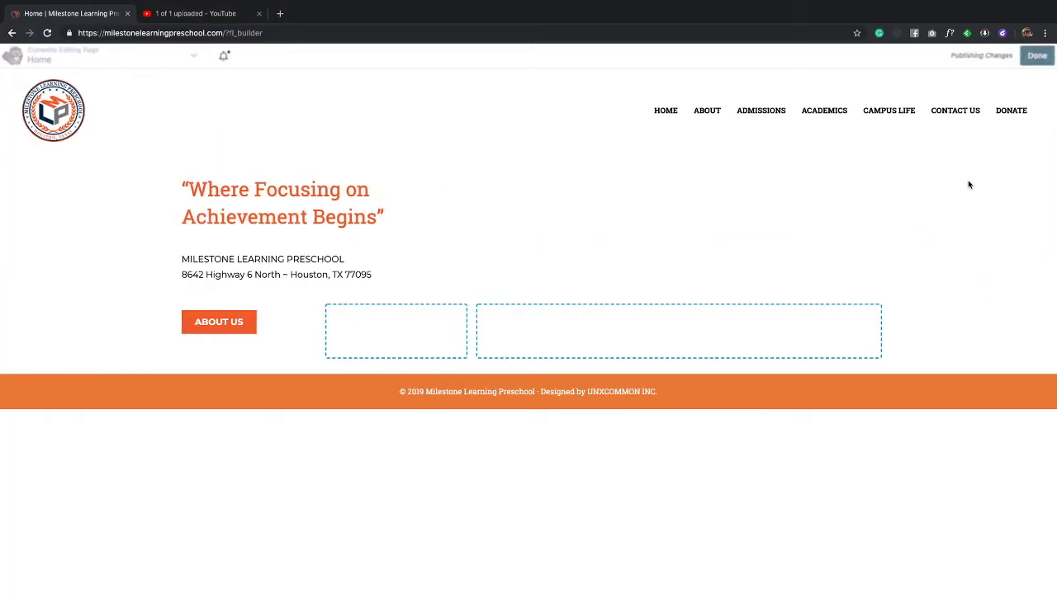
Test that HOME jumps to #home on the live site, then return to Beaver Builder
left_click(666, 107)
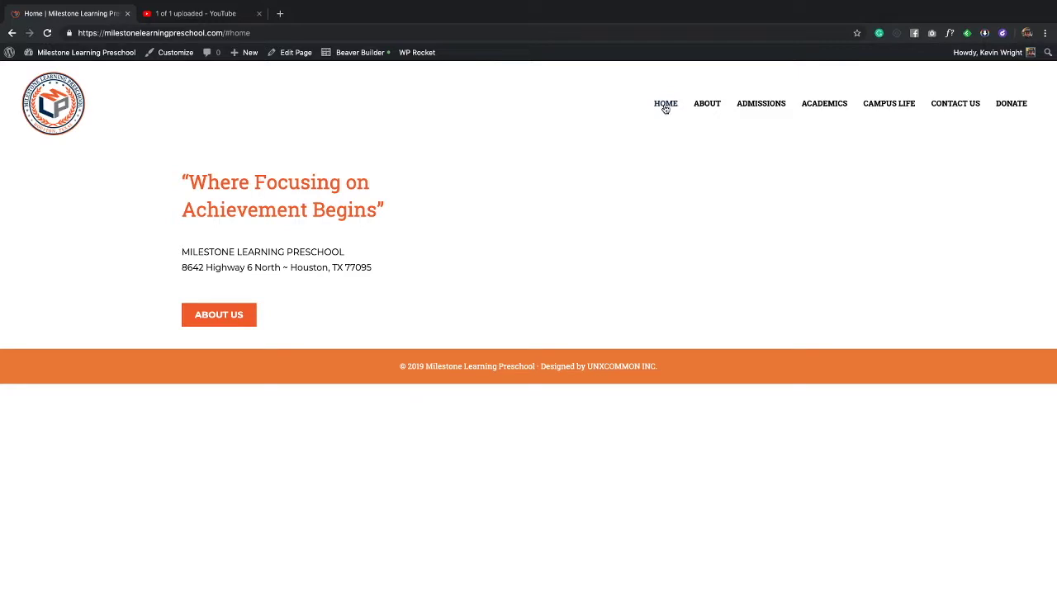
left_click(360, 53)
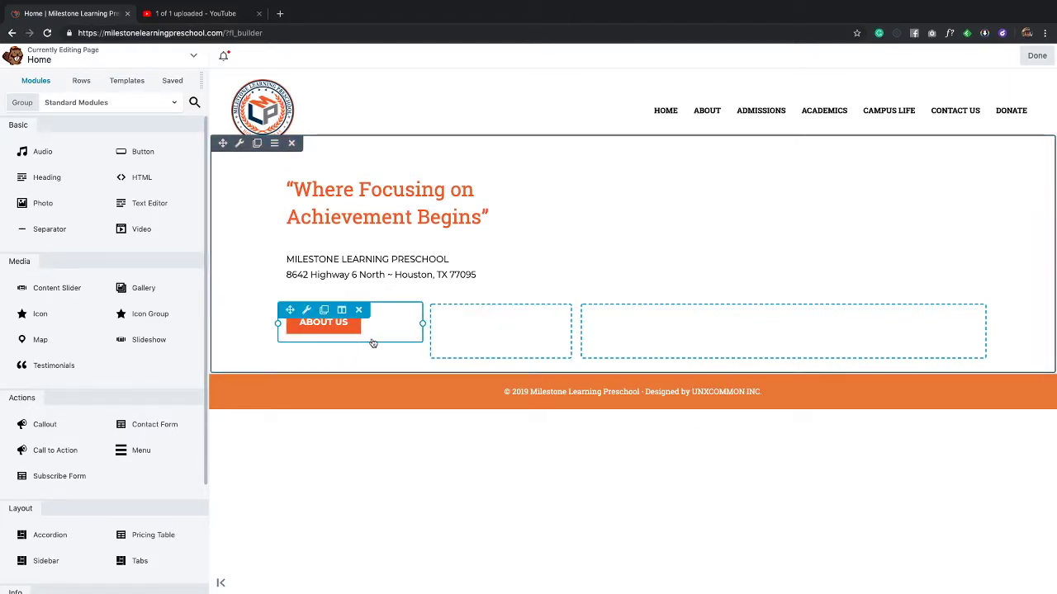
Duplicate the ABOUT US button and place the copy in the row's middle column
left_click(324, 309)
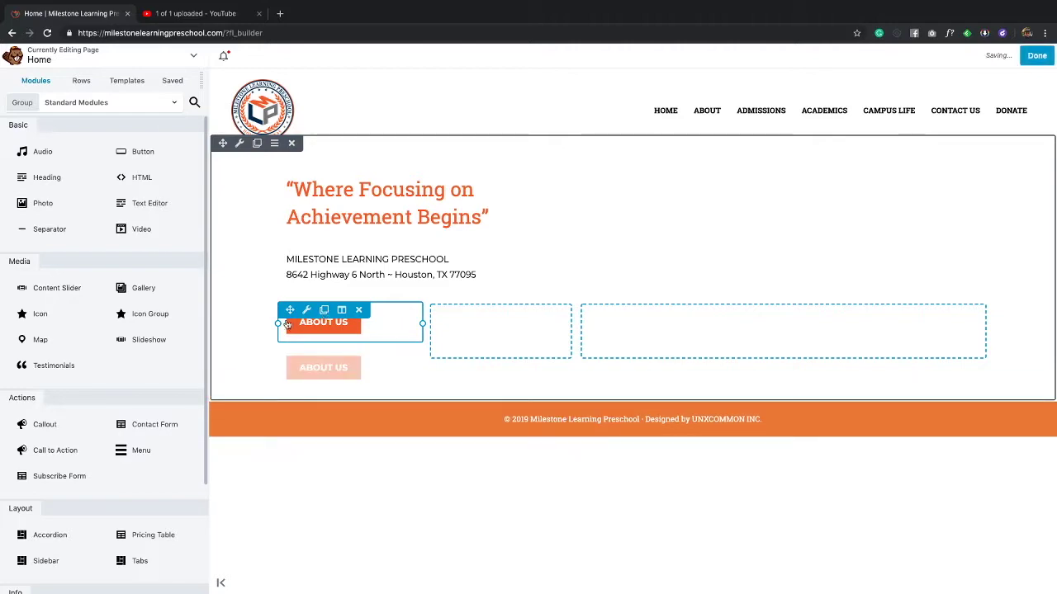
left_click_drag(287, 324, 479, 330)
key("ctrl+Right")
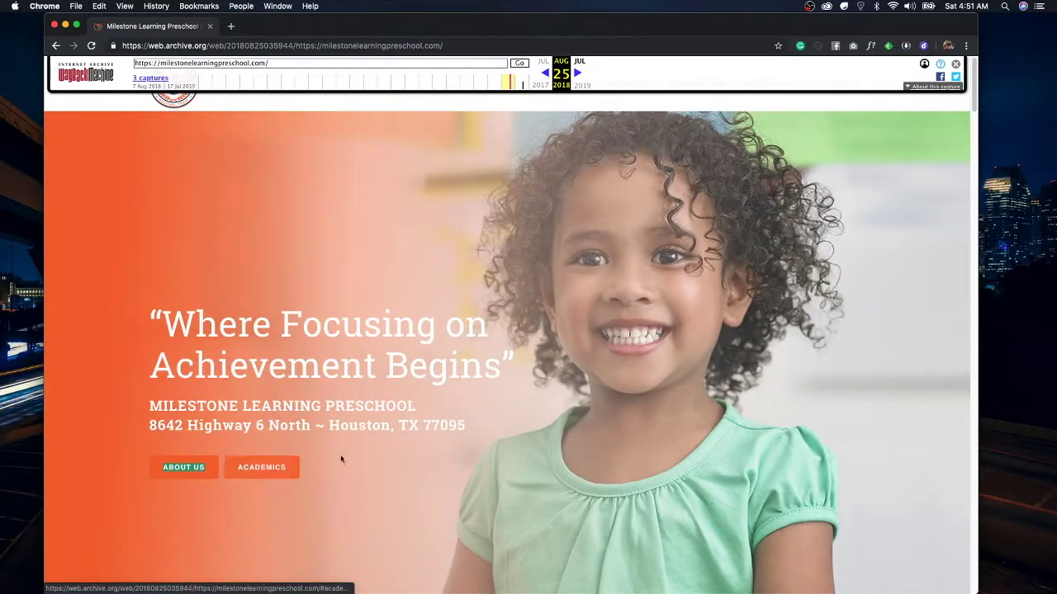
key("ctrl+Left")
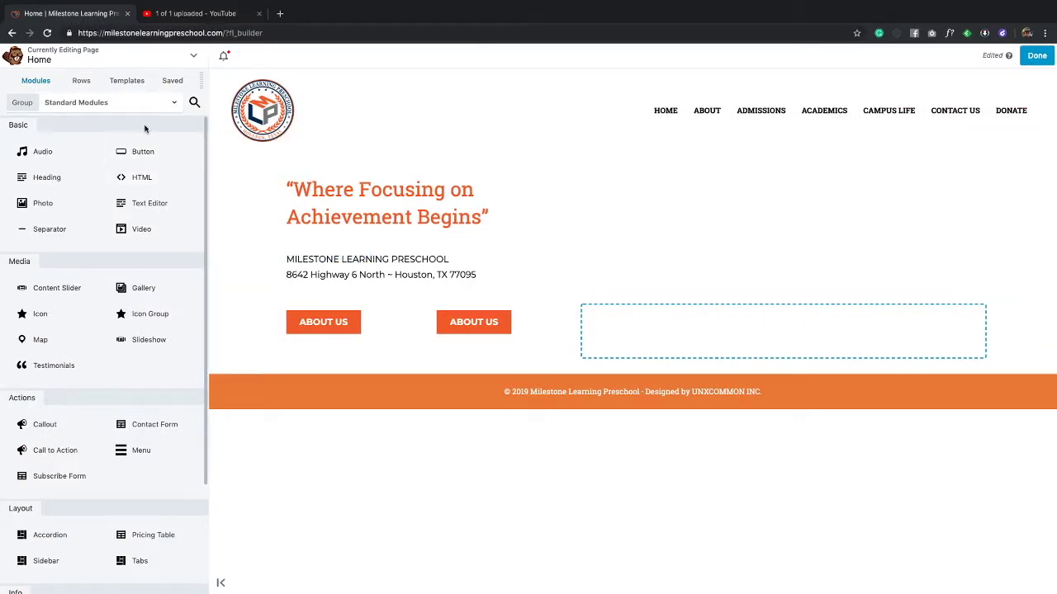
Change the copied button's label to 'Academics'
left_click(476, 336)
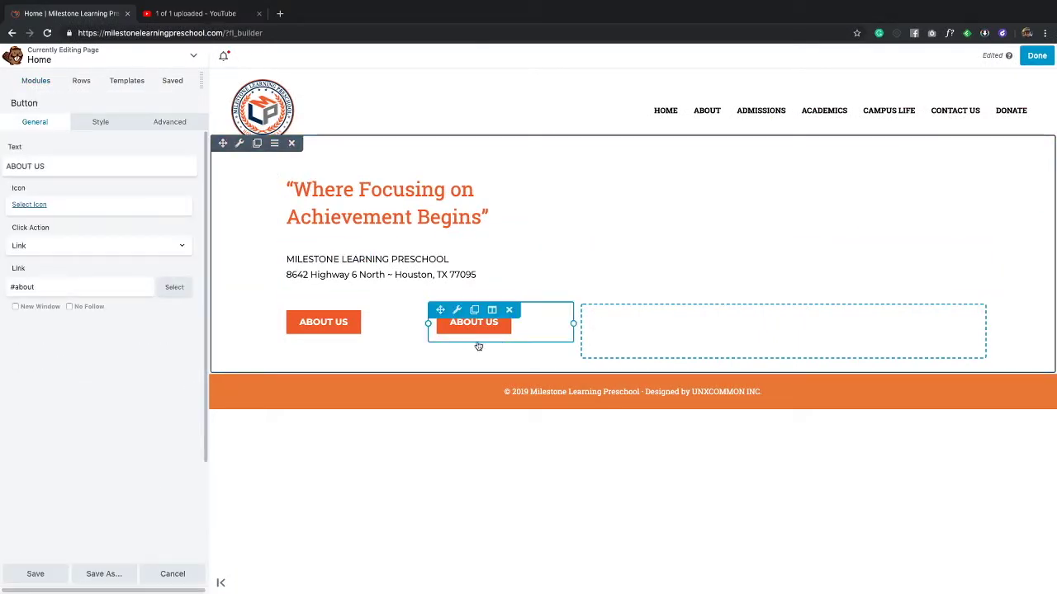
triple_click(75, 166)
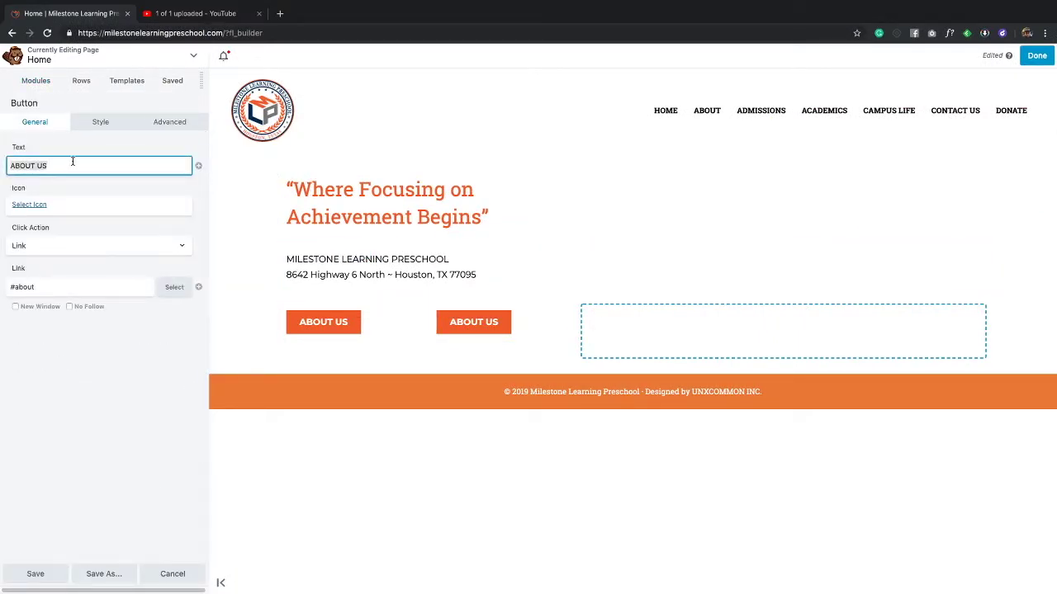
type("a")
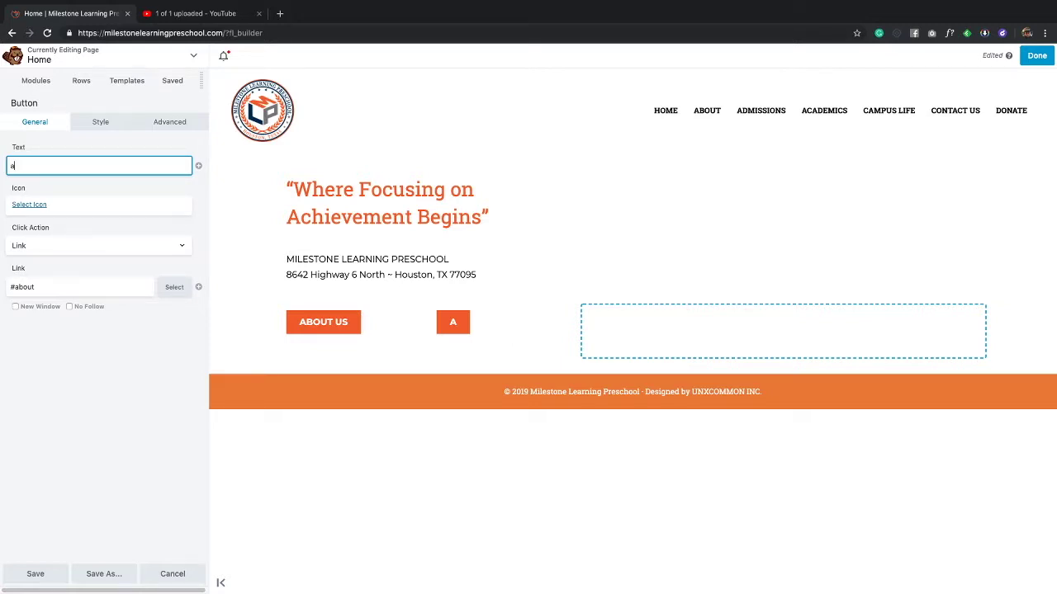
type("cademics")
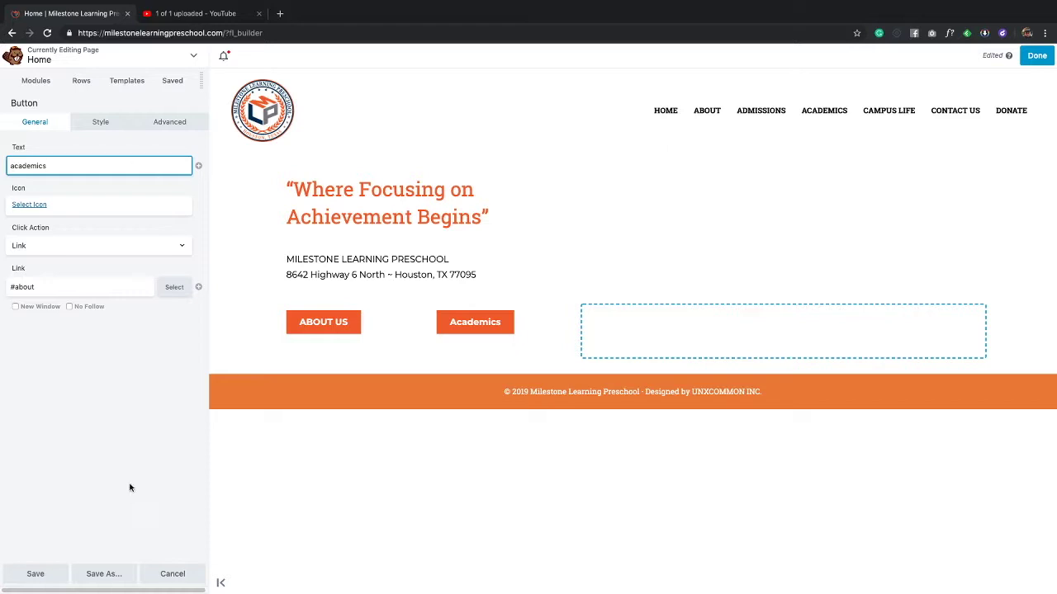
left_click(156, 360)
left_click(18, 169)
key("BackSpace")
type("A")
mouse_move(452, 337)
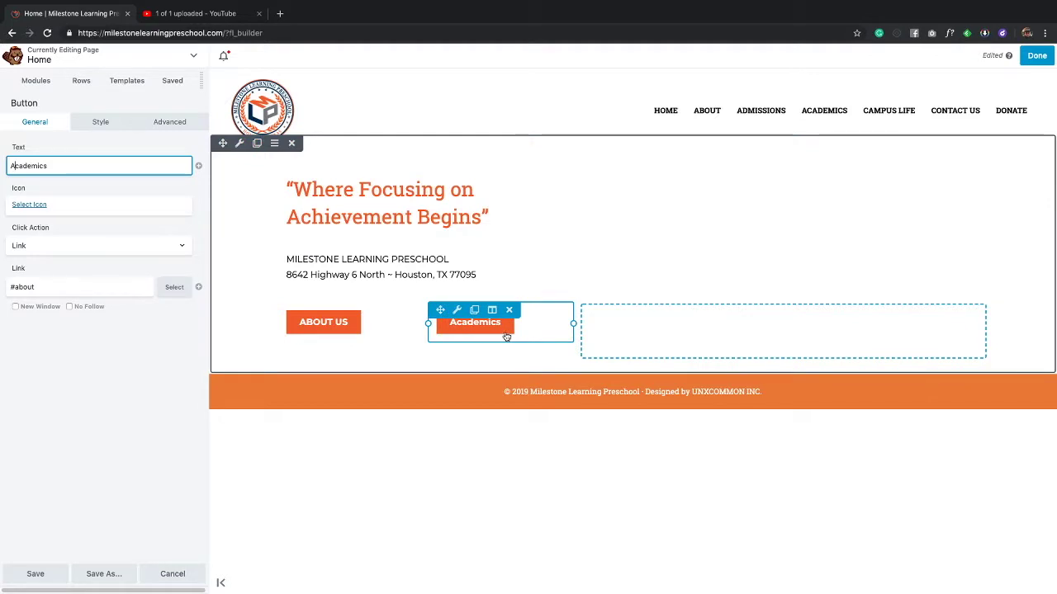
Set the button text to uppercase and widen its column to sit closer to ABOUT US
left_click(106, 125)
scroll(117, 356, "down", 1)
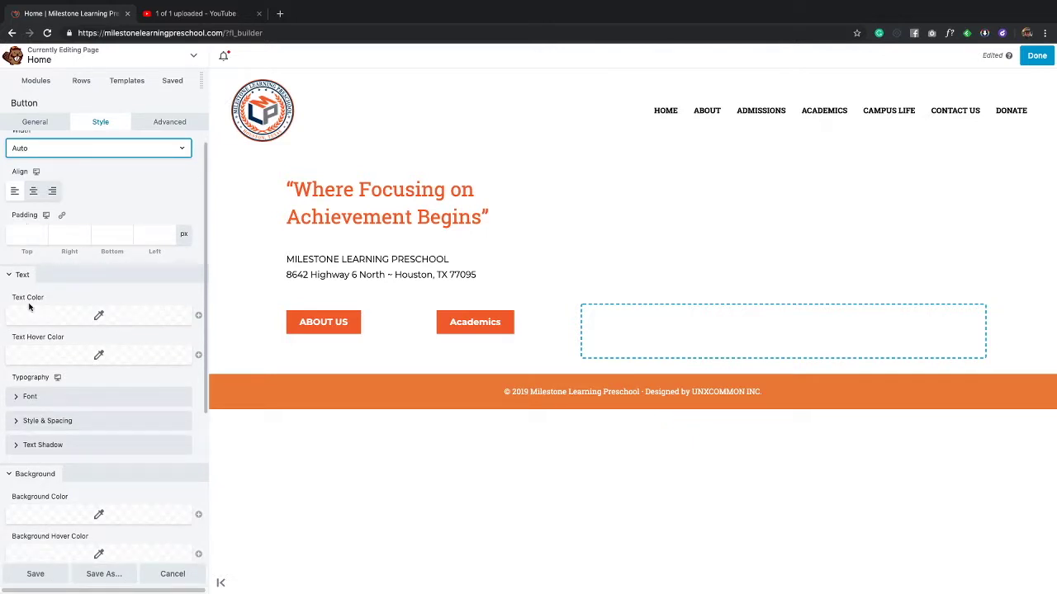
left_click(97, 424)
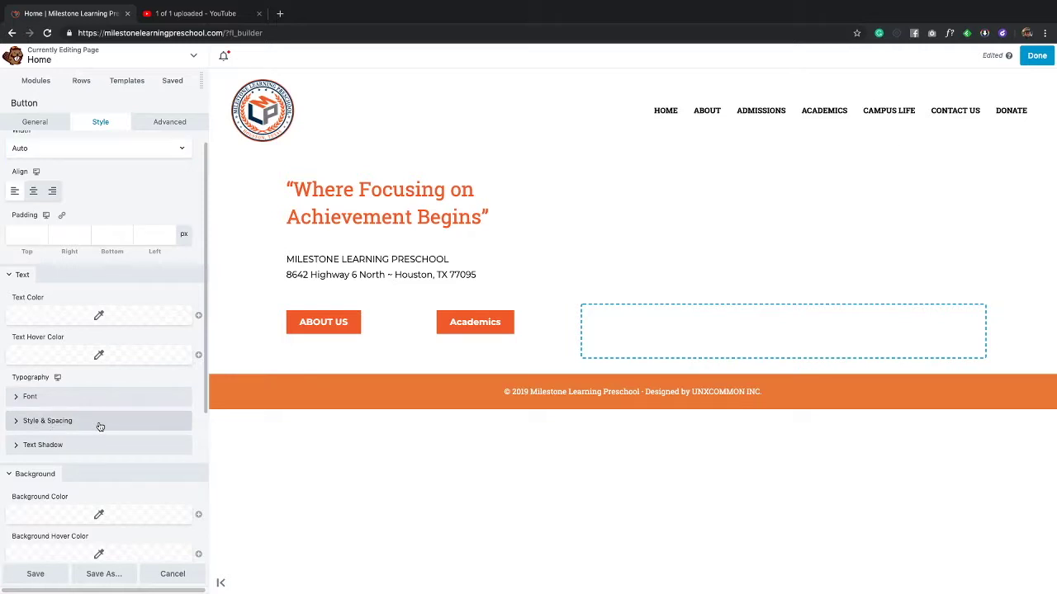
left_click(147, 459)
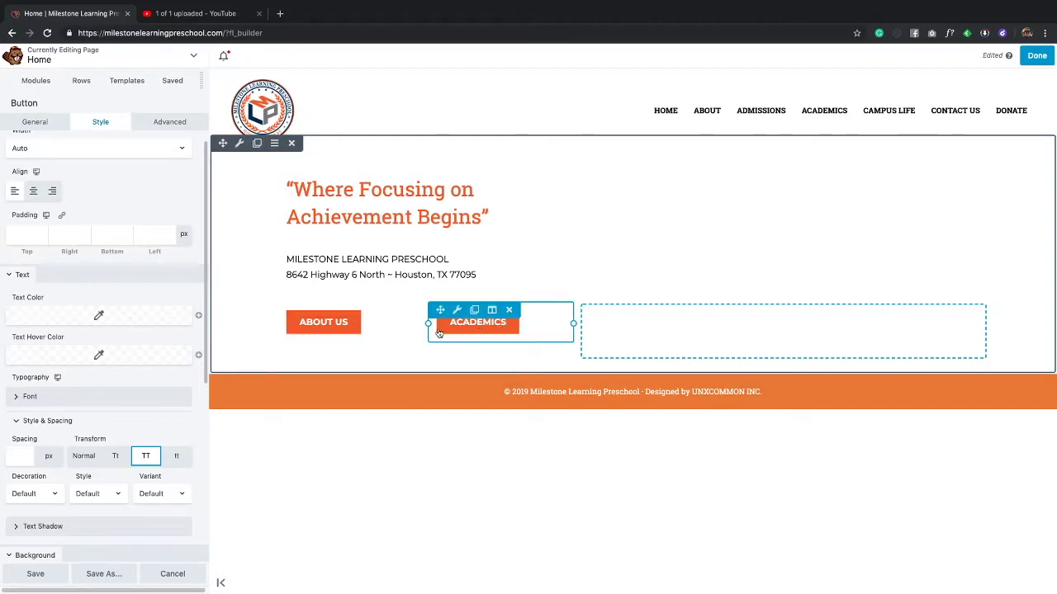
left_click_drag(428, 323, 389, 325)
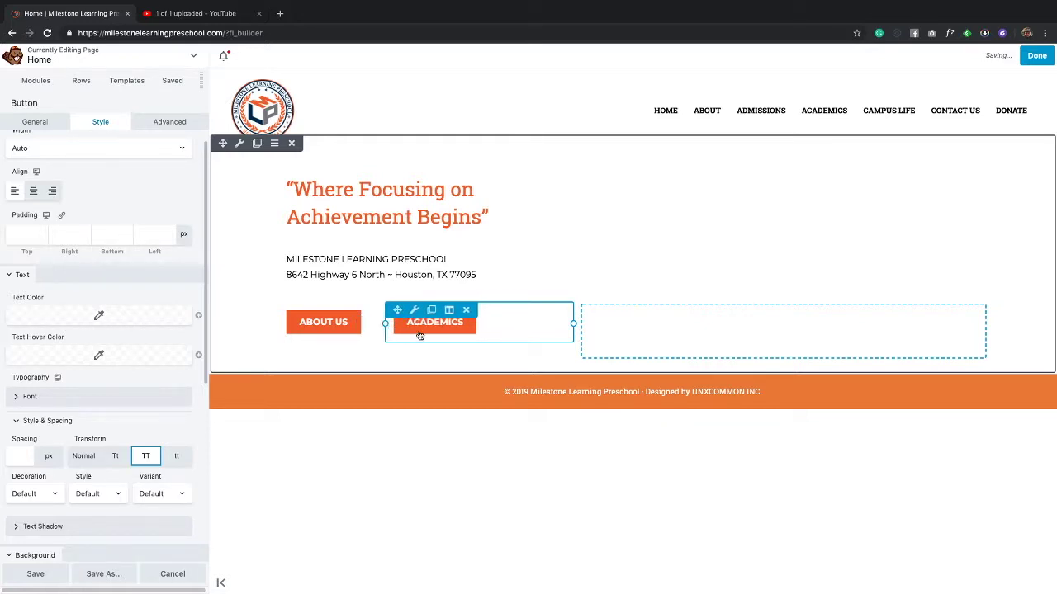
Save the button, then give the hero row a minimum height of about 750 px
left_click(18, 577)
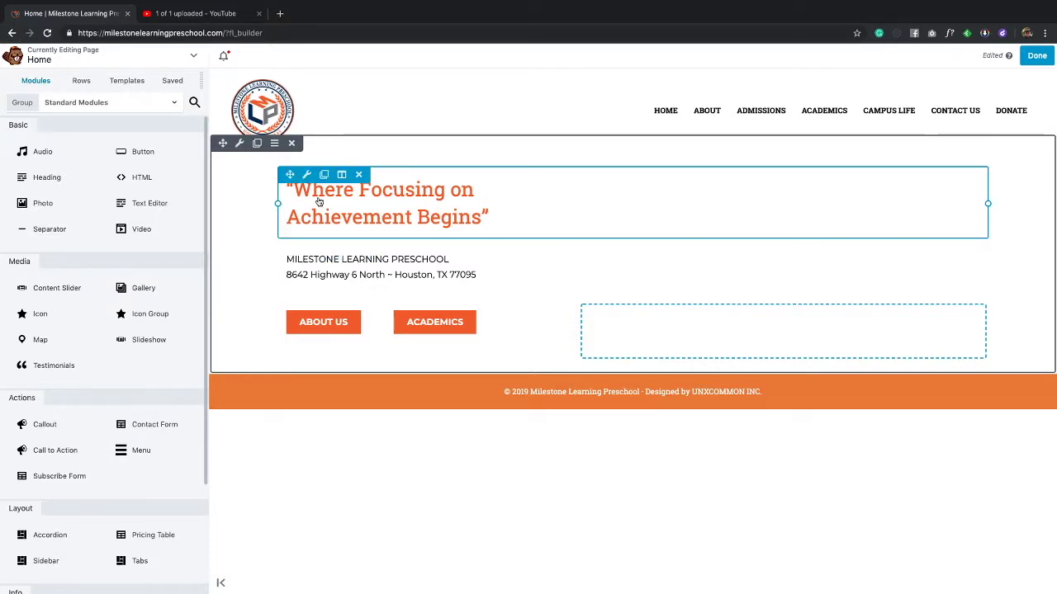
left_click(240, 143)
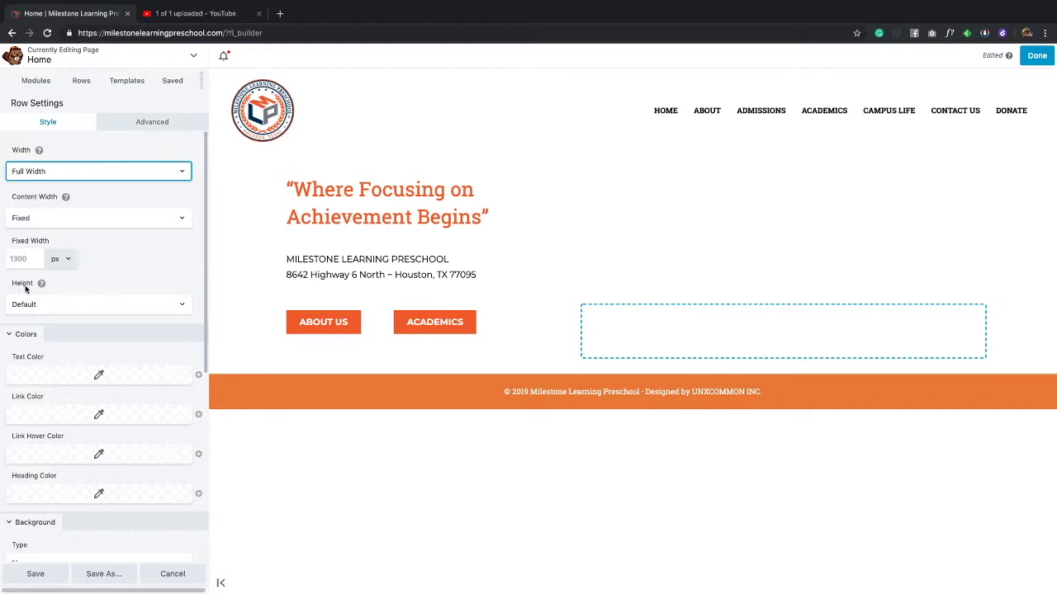
left_click(65, 307)
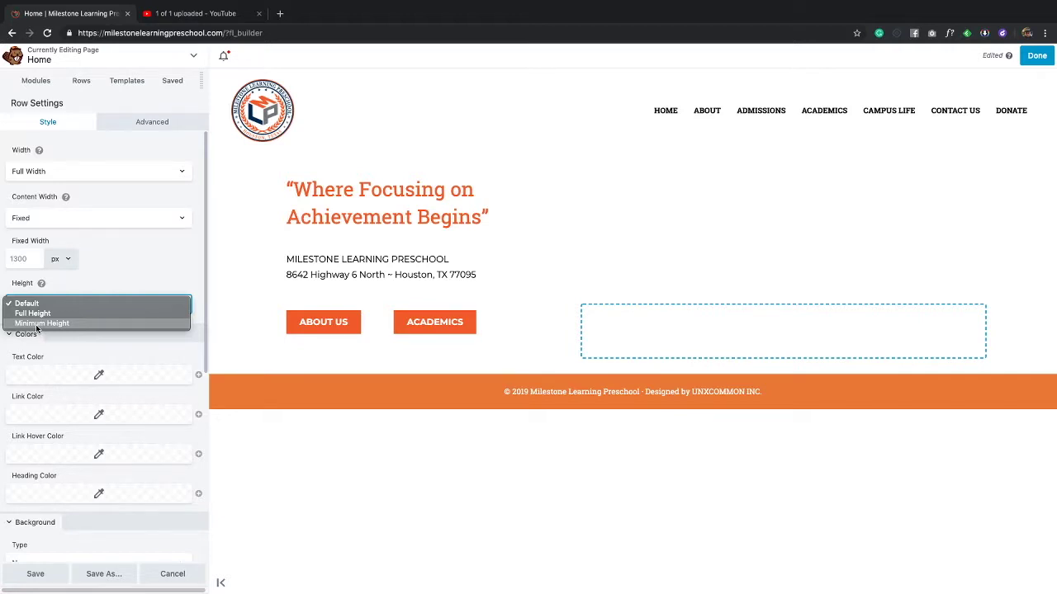
left_click(36, 324)
left_click(23, 348)
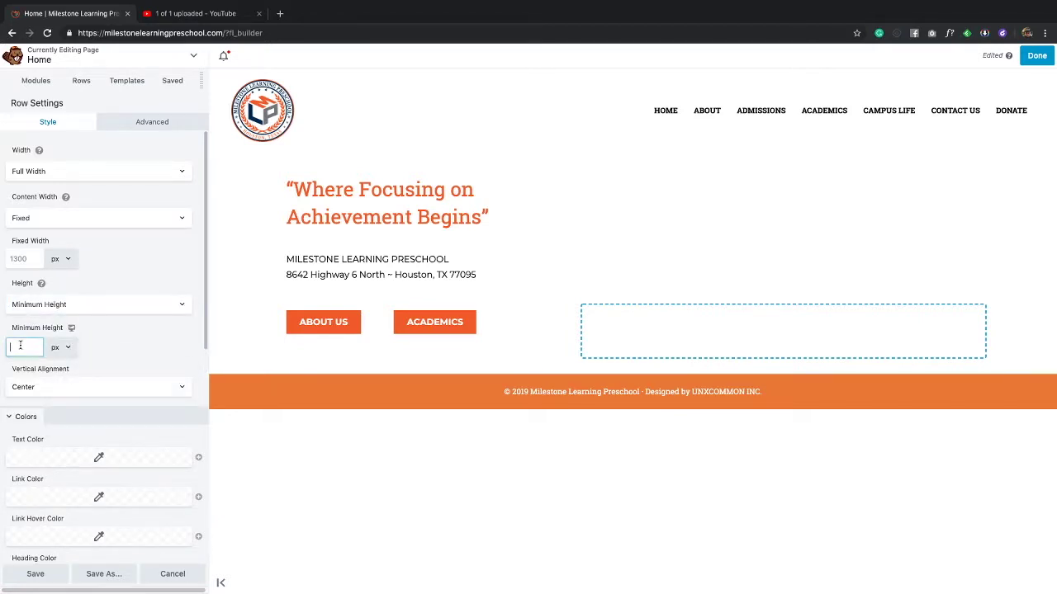
left_click_drag(35, 376, 137, 384)
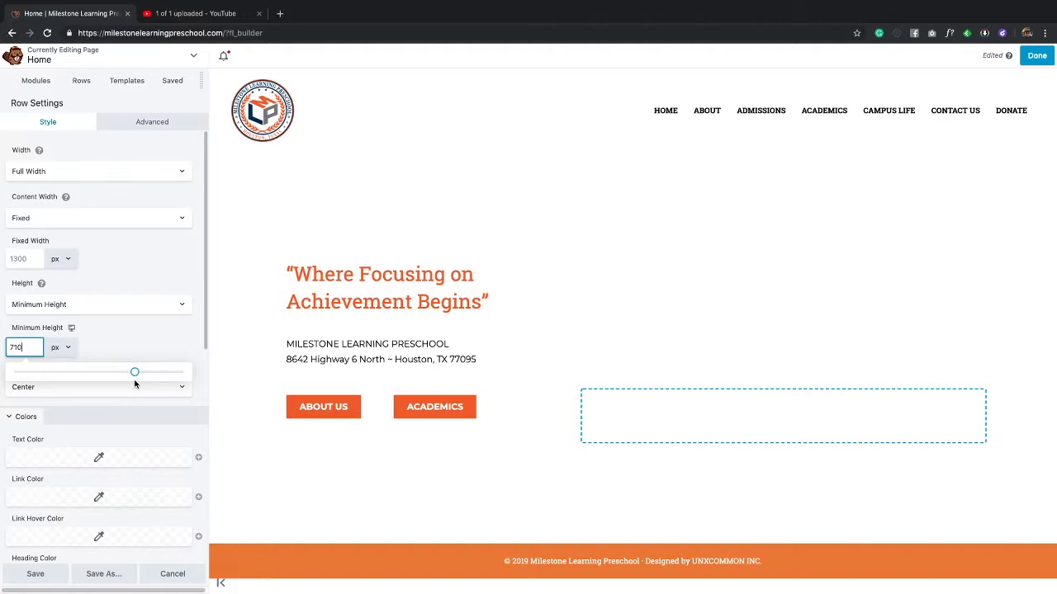
left_click_drag(136, 384, 142, 377)
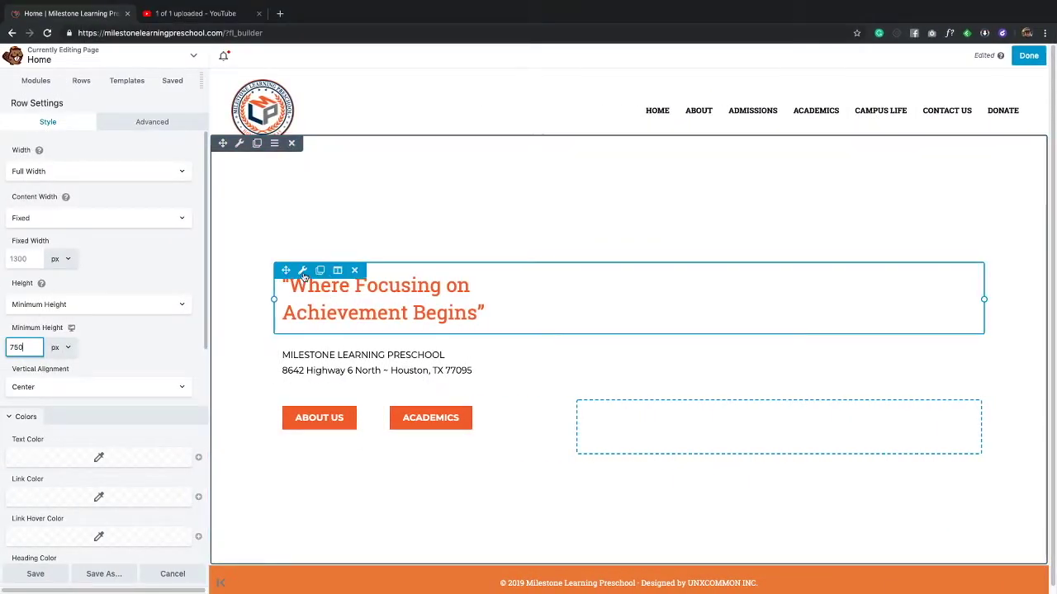
Make the hero heading text white using the saved colour presets
left_click(303, 275)
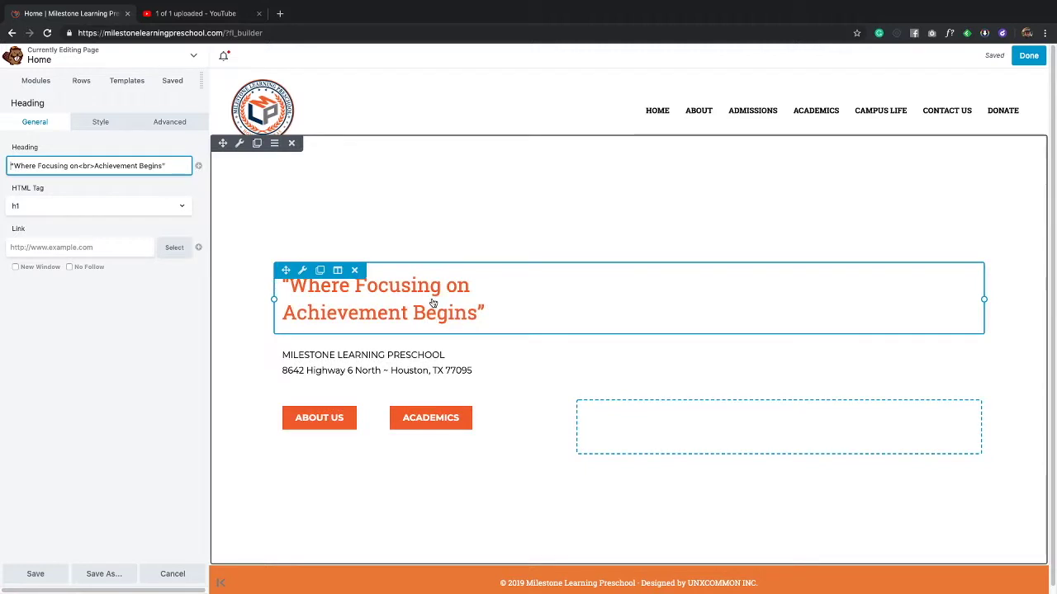
left_click(106, 124)
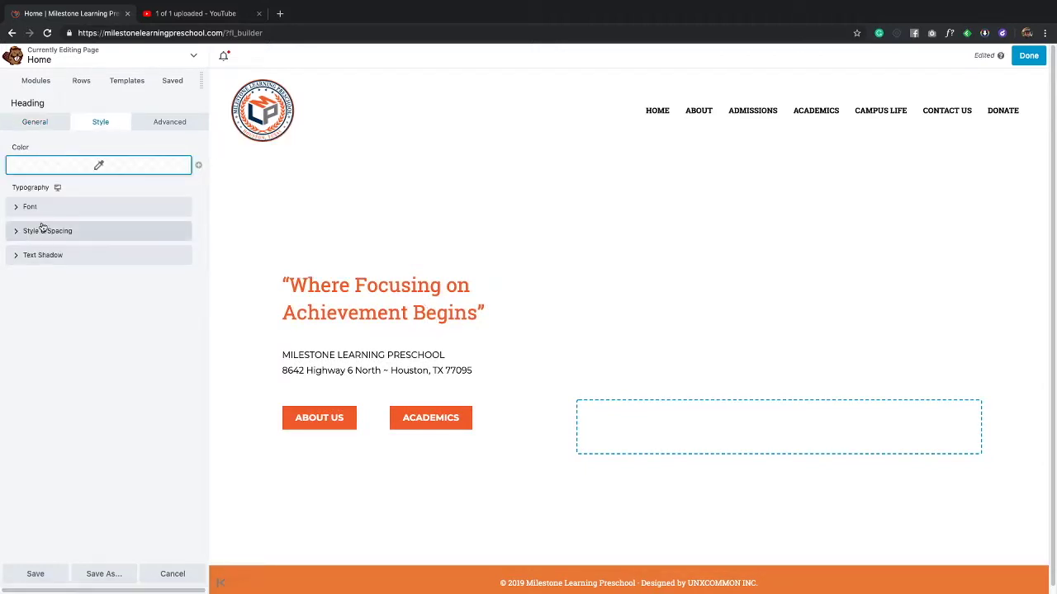
left_click(165, 169)
left_click(107, 334)
left_click(21, 206)
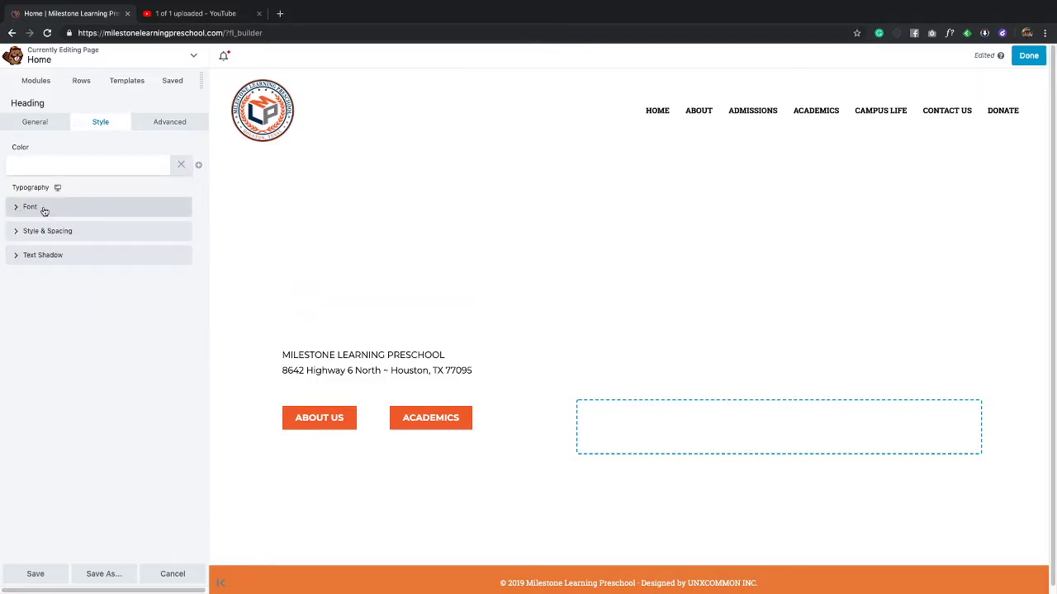
left_click(42, 210)
left_click(19, 280)
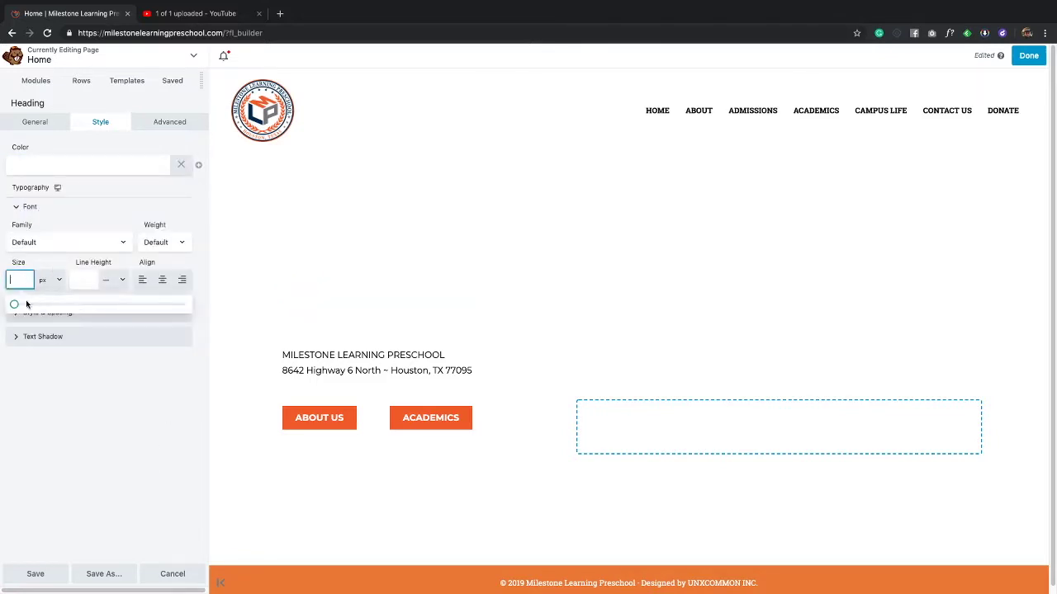
left_click(63, 450)
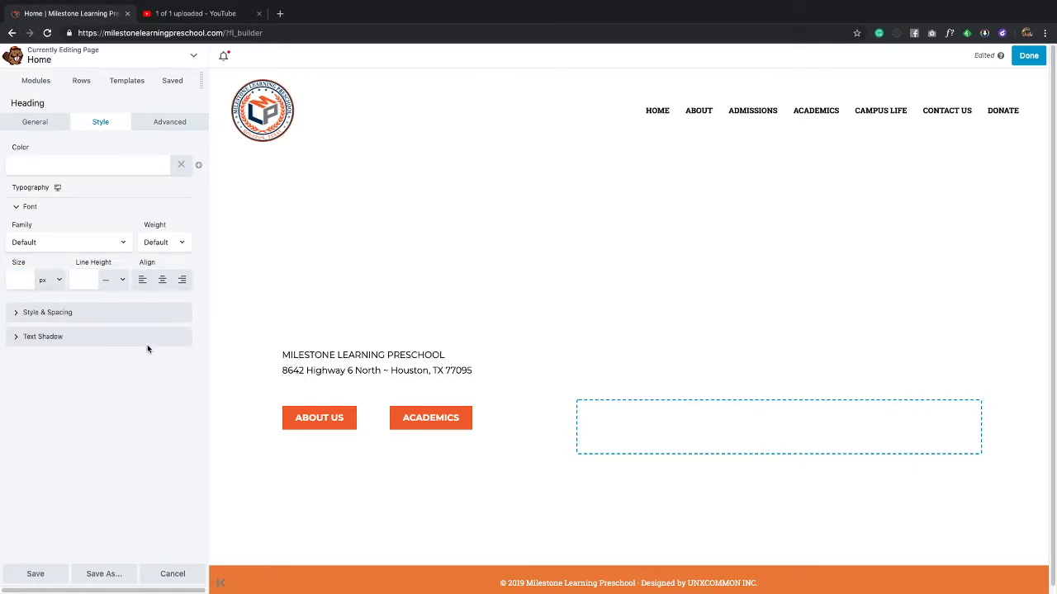
Add a black text shadow to the heading with Y offset 3 and blur 6
left_click(42, 339)
left_click(44, 360)
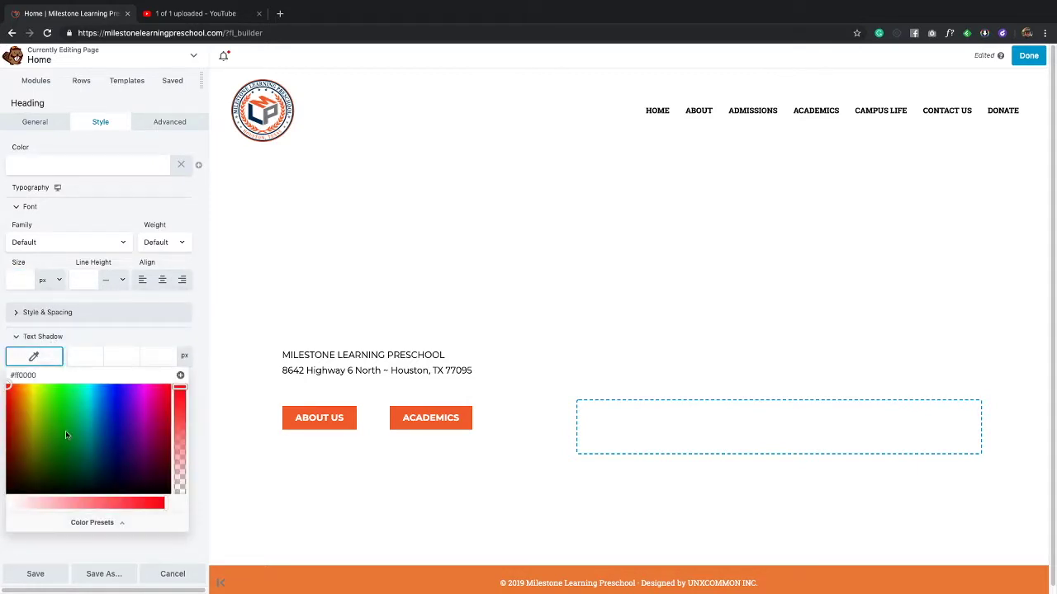
left_click_drag(39, 482, 4, 501)
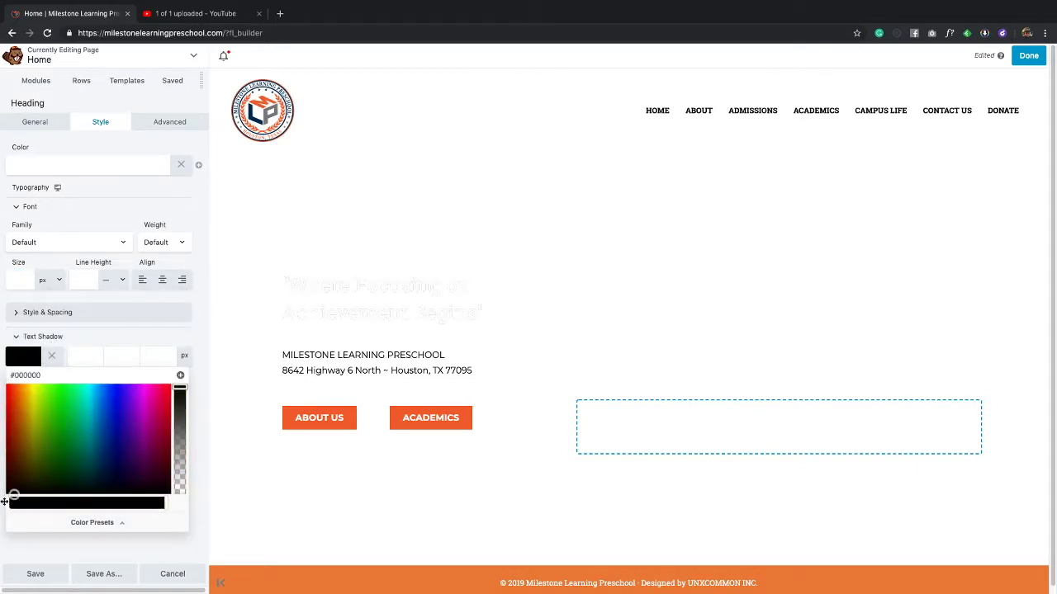
left_click(157, 339)
left_click(87, 334)
left_click(117, 357)
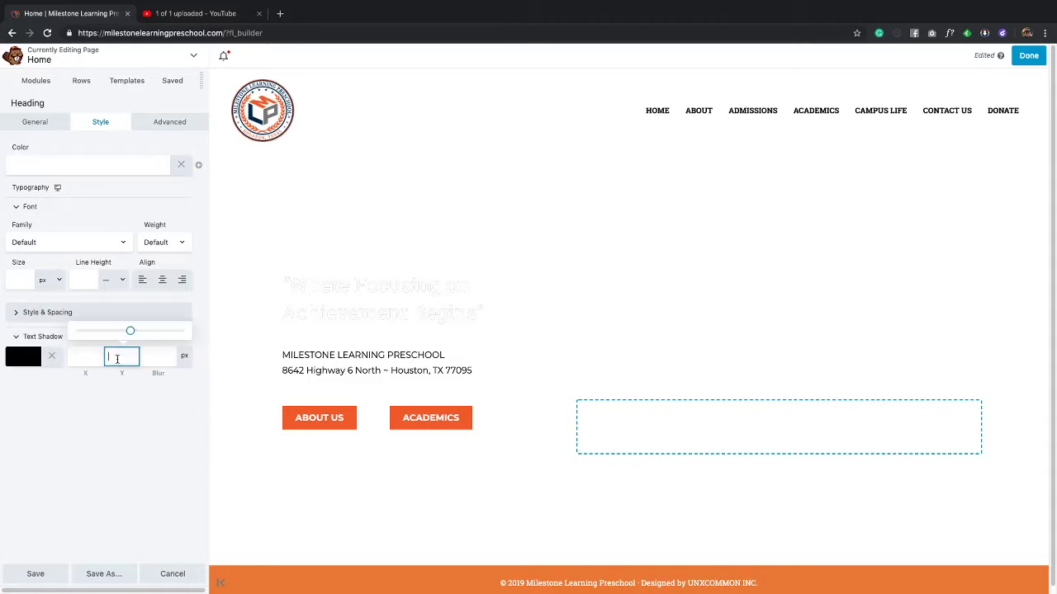
type("6")
key("Tab")
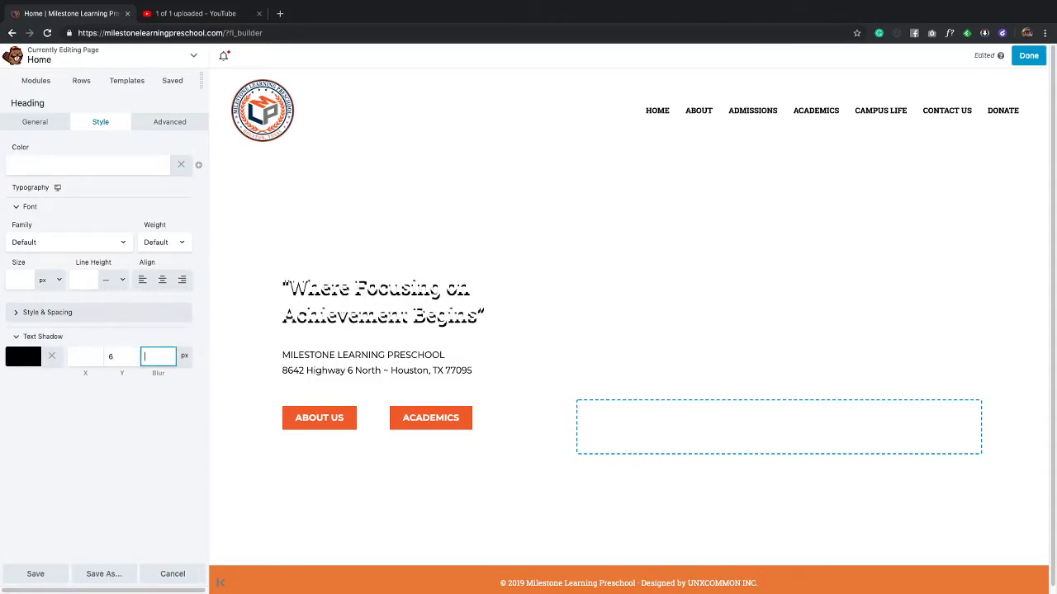
type("12")
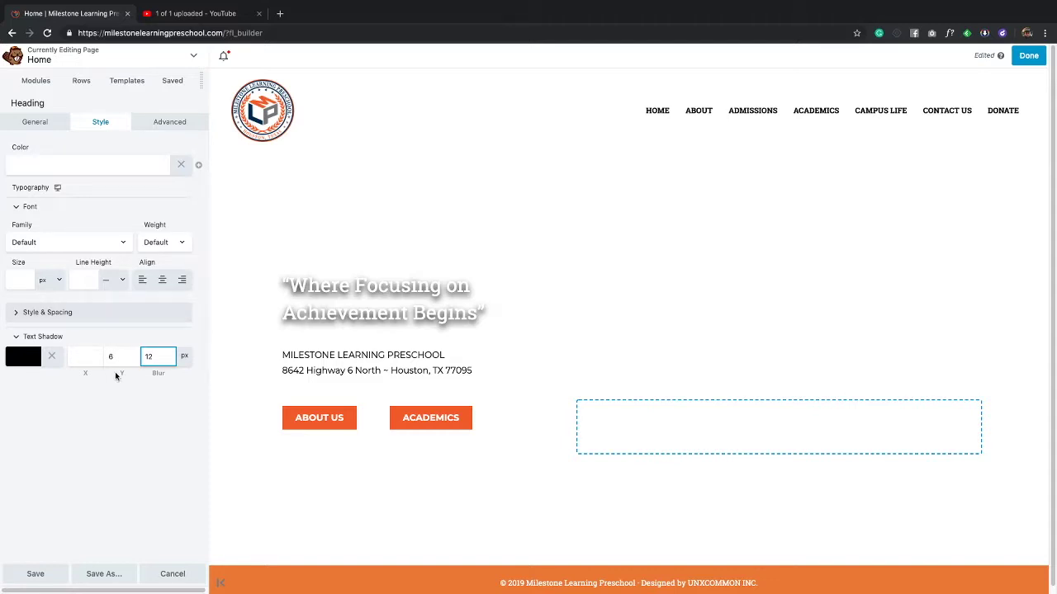
Fade the shadow to 20% opacity and enlarge the heading to about 72 px
left_click(31, 361)
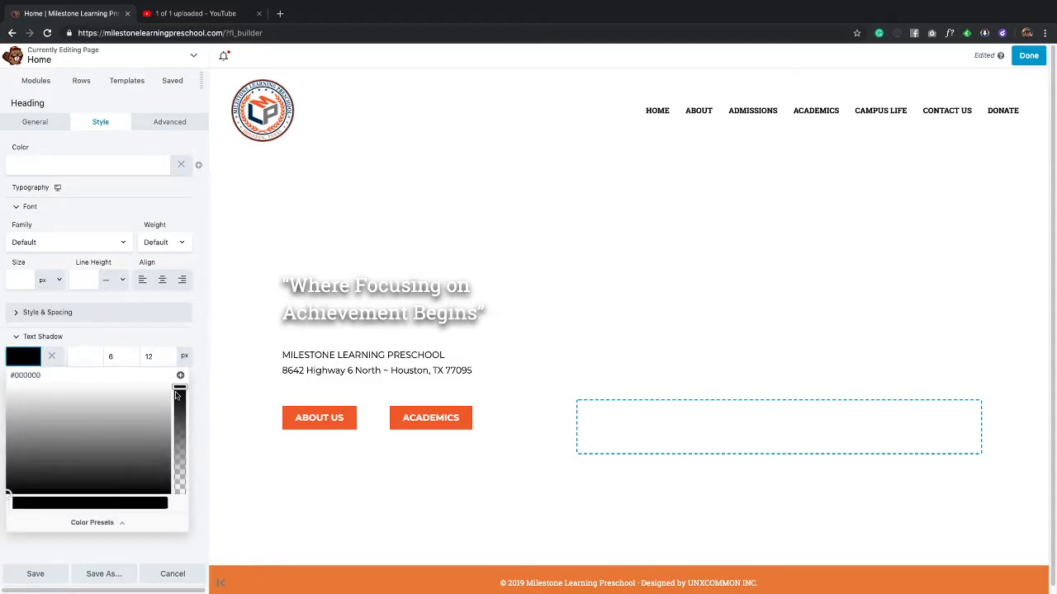
left_click_drag(179, 387, 179, 472)
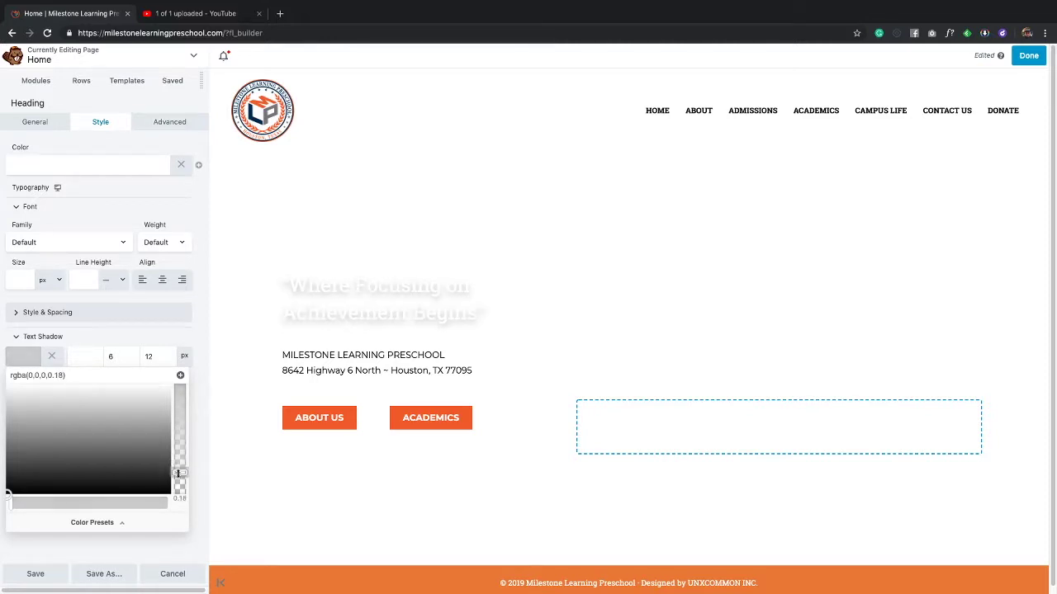
left_click(137, 535)
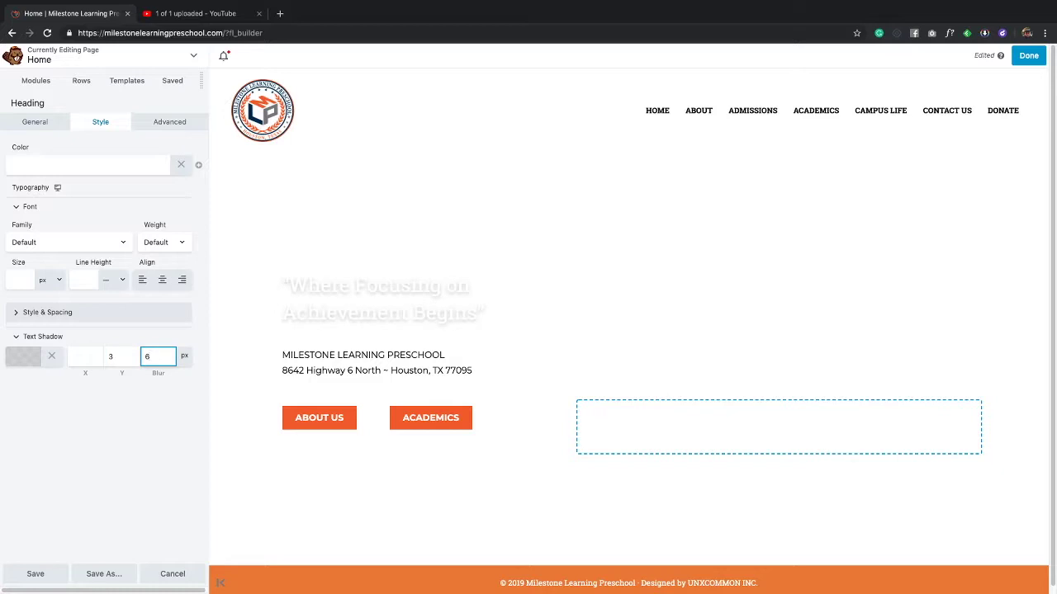
left_click(64, 432)
left_click(15, 279)
left_click_drag(14, 305, 138, 307)
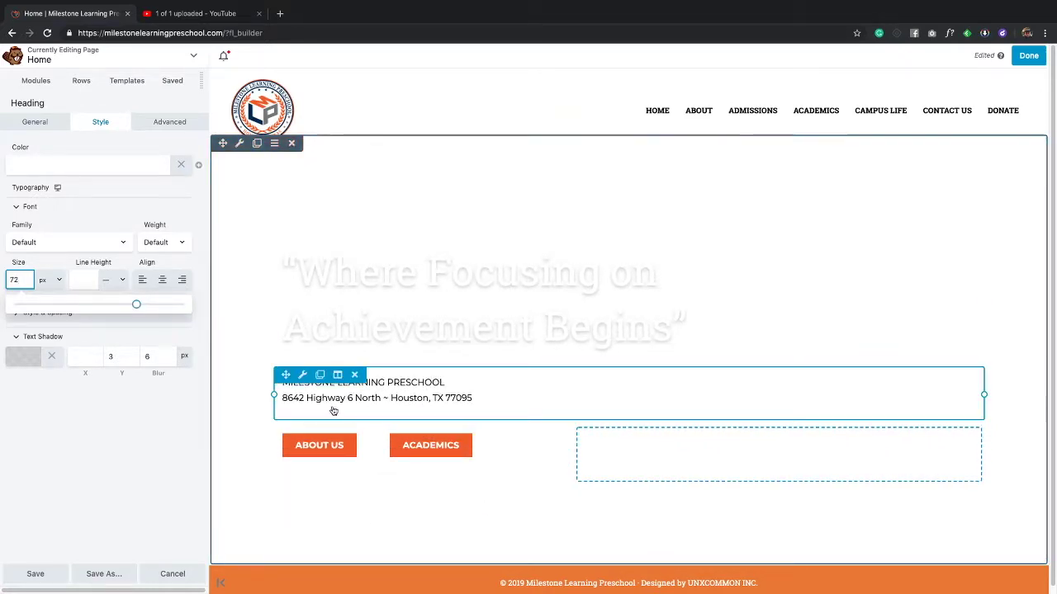
Set the address text's colour to the white #ffffff preset
left_click(305, 380)
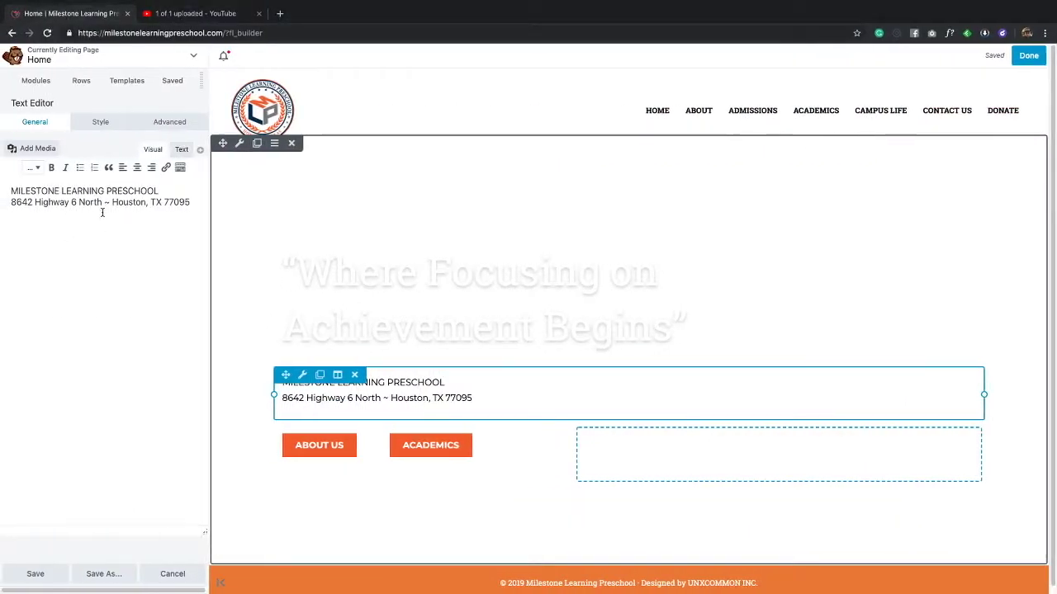
left_click(101, 121)
left_click(99, 168)
left_click(92, 326)
left_click(23, 203)
left_click(123, 392)
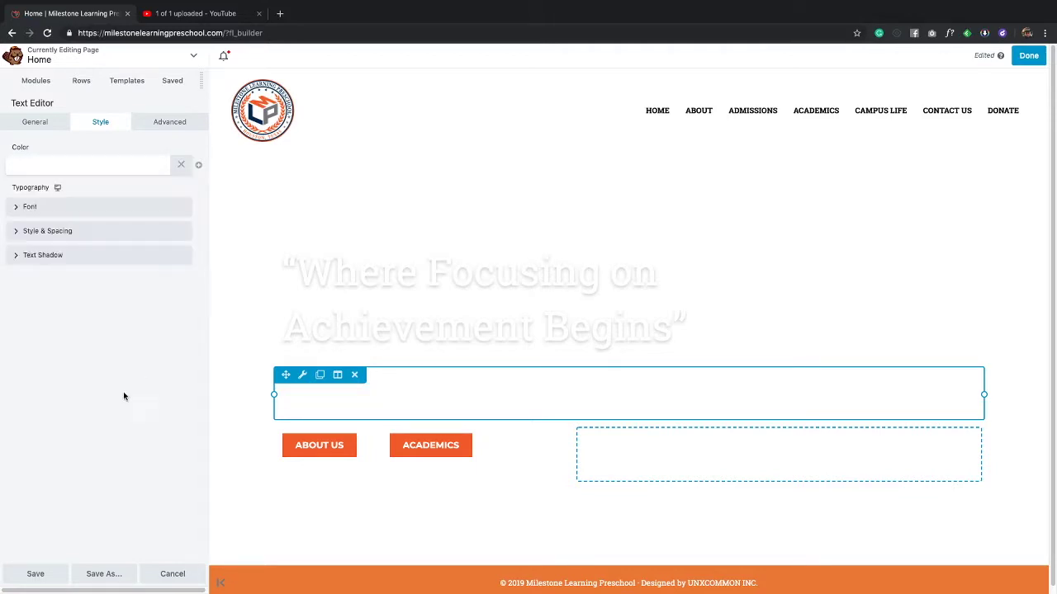
Give the address text Montserrat Bold at 30 px and save the module
left_click(33, 213)
left_click(99, 244)
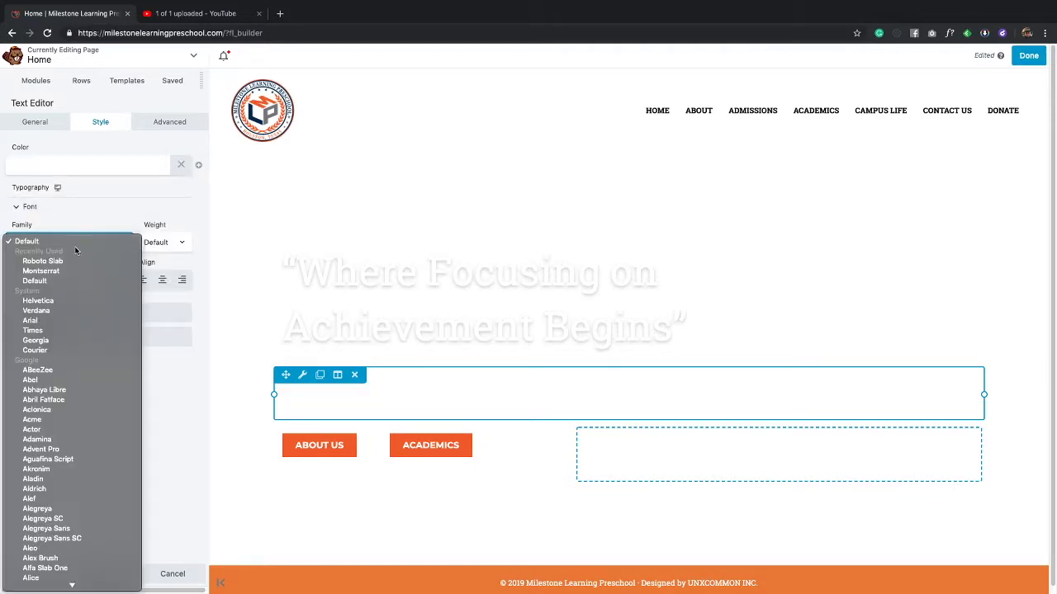
left_click(21, 272)
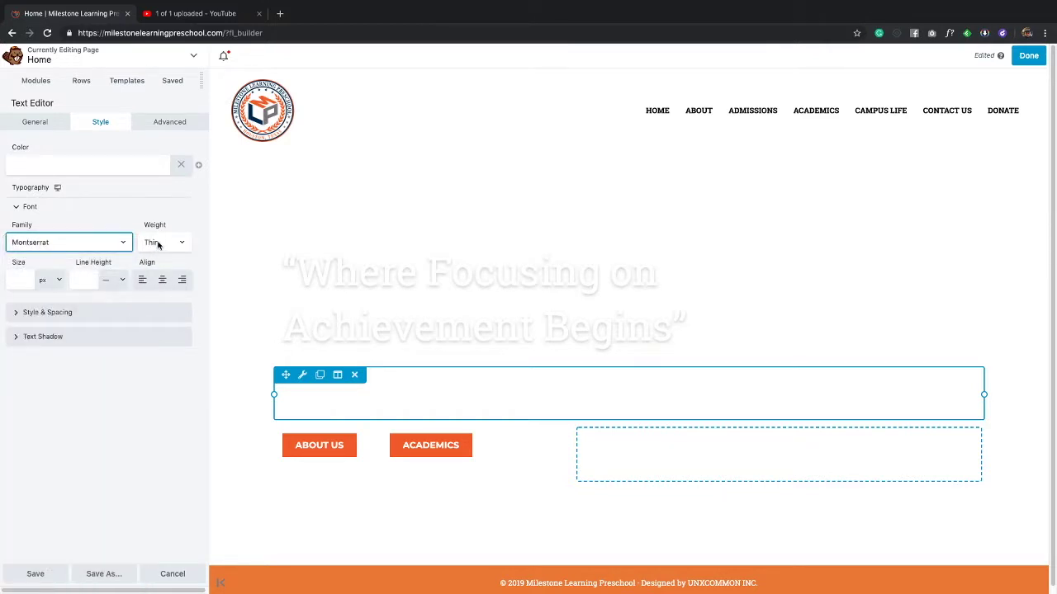
left_click(156, 244)
left_click(166, 297)
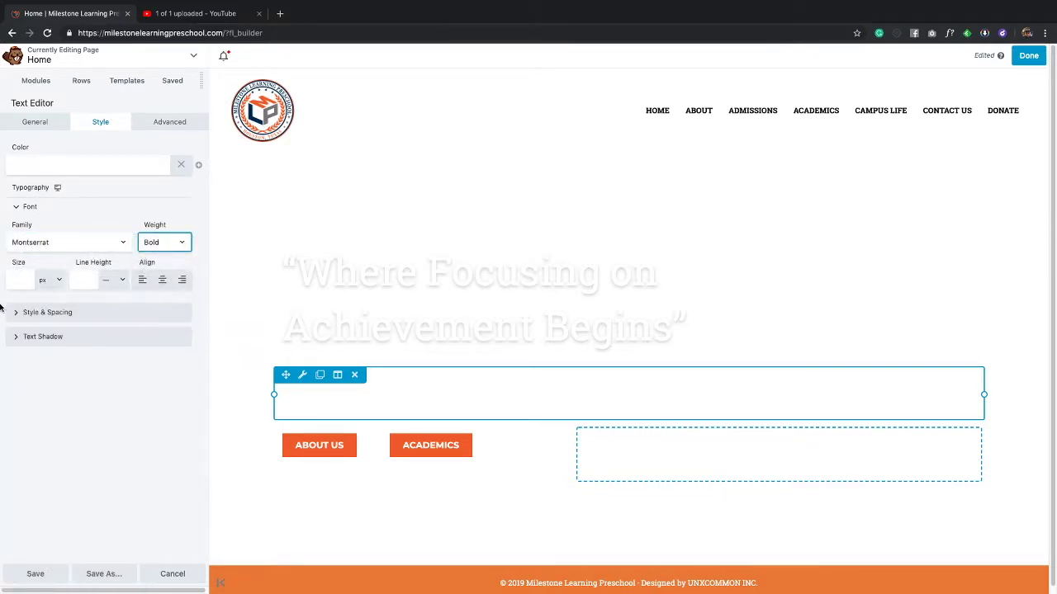
left_click(19, 280)
left_click_drag(13, 306, 66, 305)
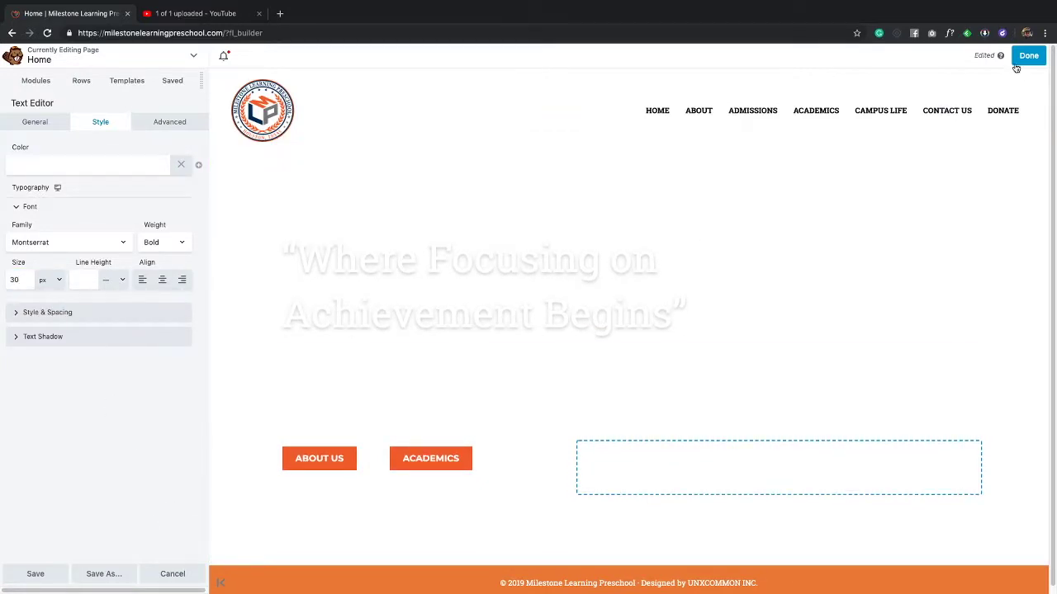
left_click(44, 577)
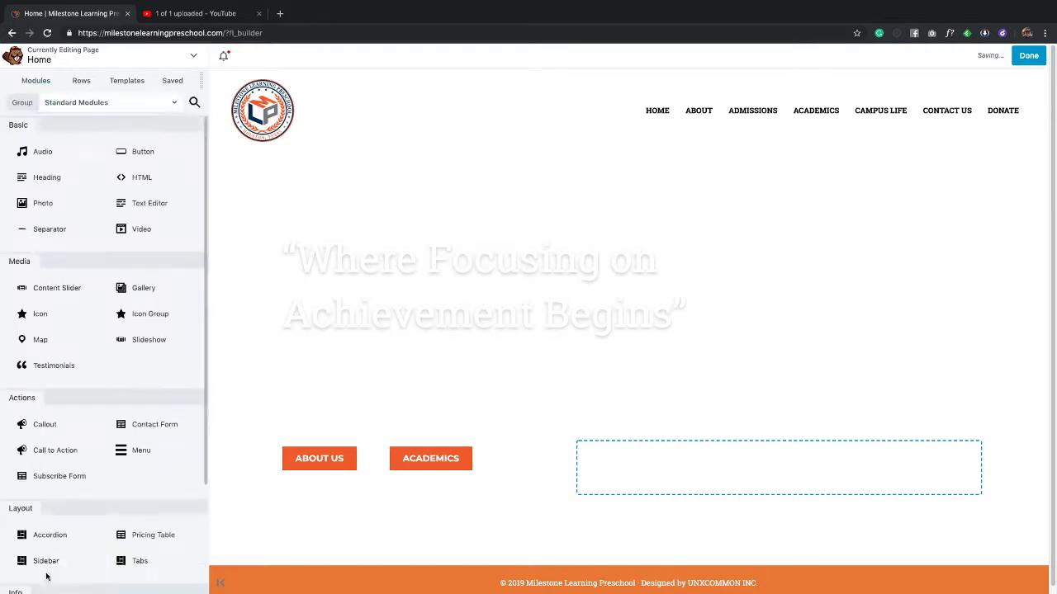
Copy the 'Milestone Learning Academy' video's youtu.be watch-page URL and return to Beaver Builder
left_click(233, 17)
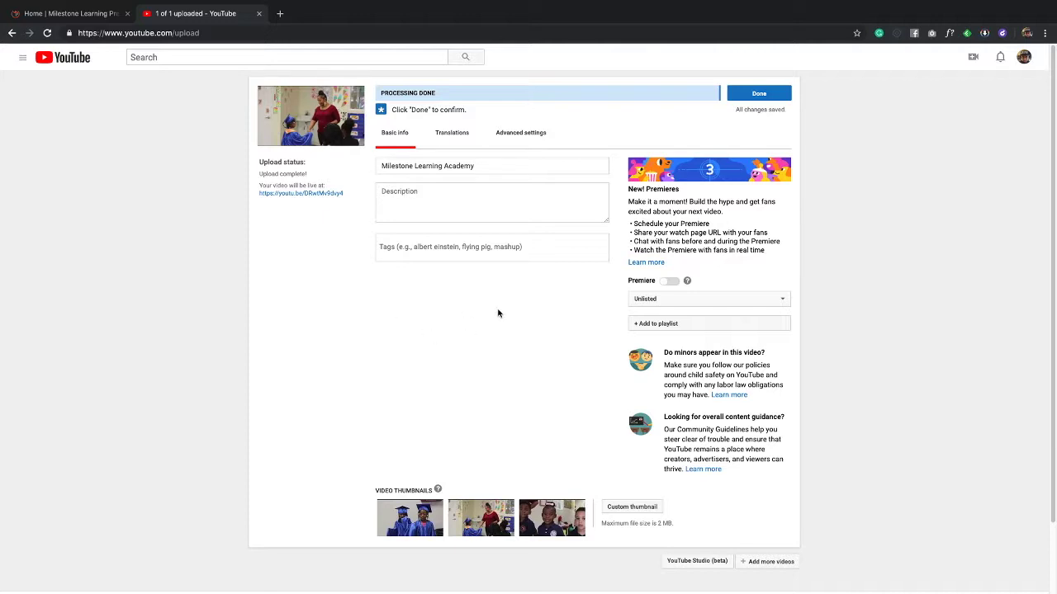
left_click(299, 193)
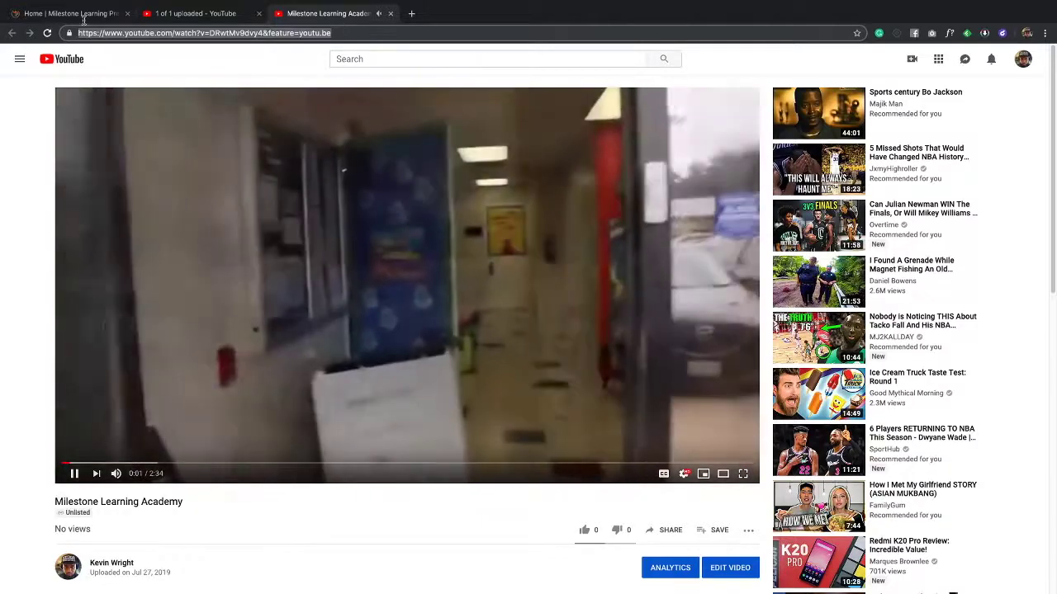
left_click(390, 13)
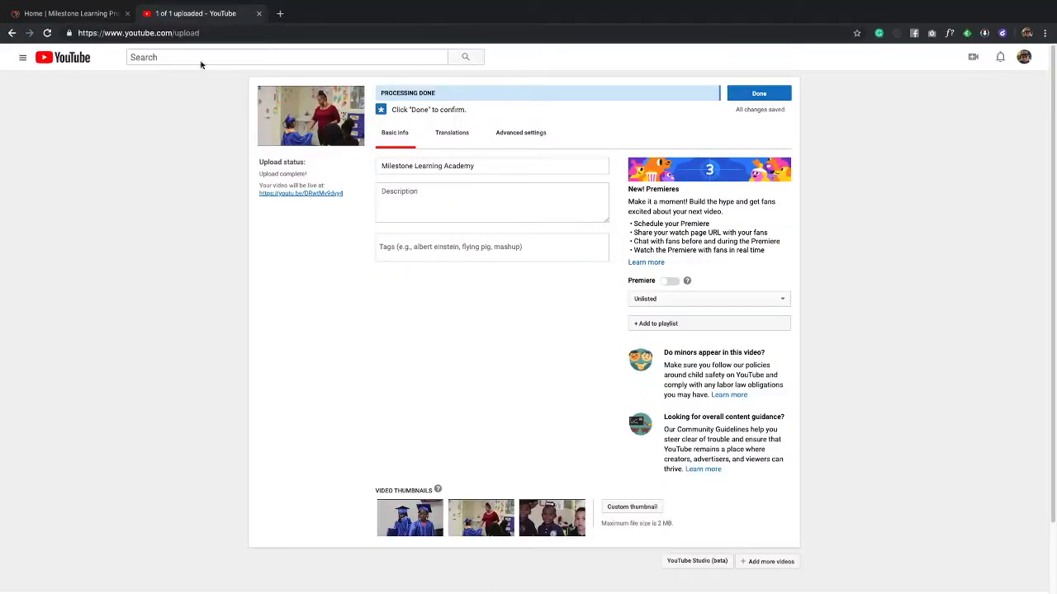
left_click(67, 15)
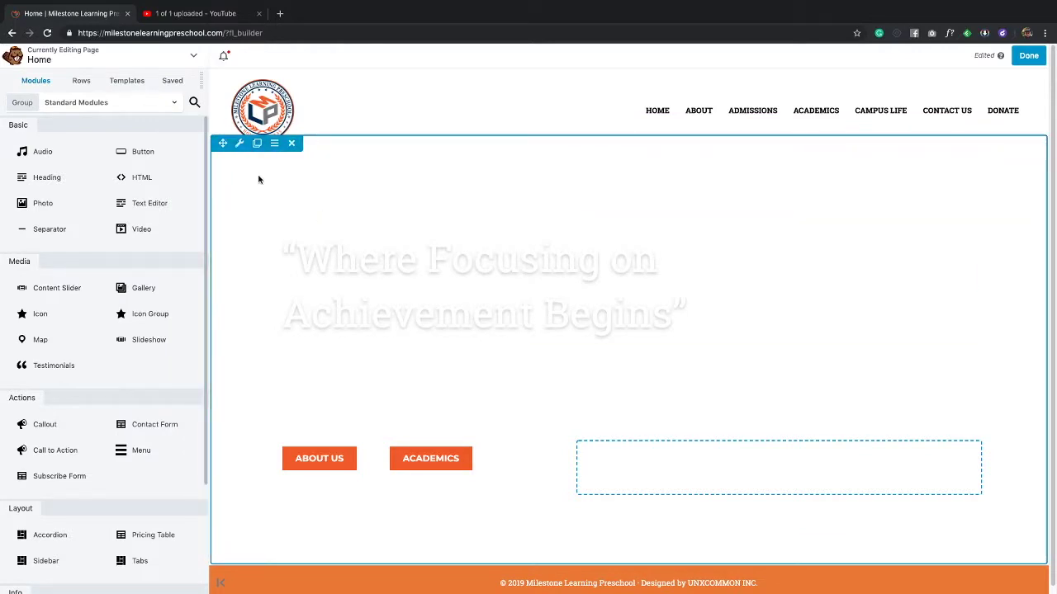
Set the hero row's background type to Video in Row Settings
left_click(239, 144)
scroll(119, 330, "down", 5)
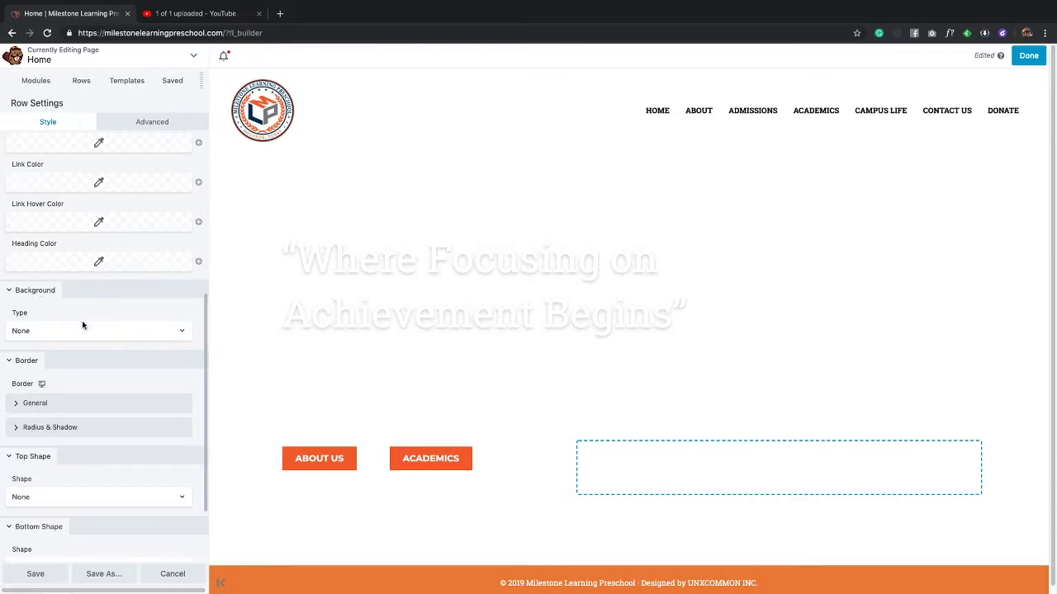
left_click(39, 332)
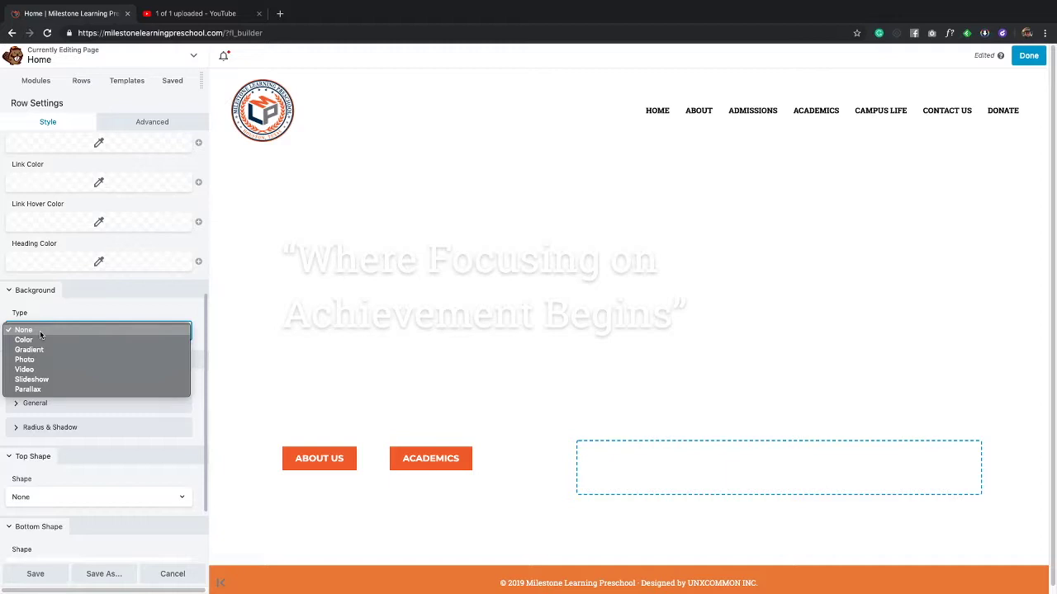
left_click(23, 369)
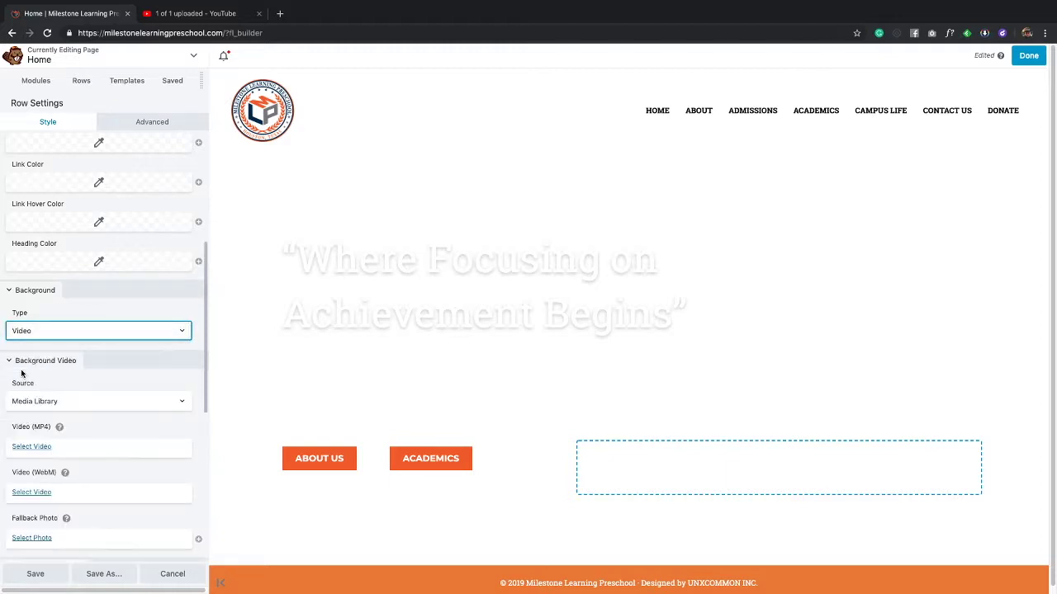
Use YouTube or Vimeo as the video source and paste the copied video URL
scroll(123, 380, "down", 3)
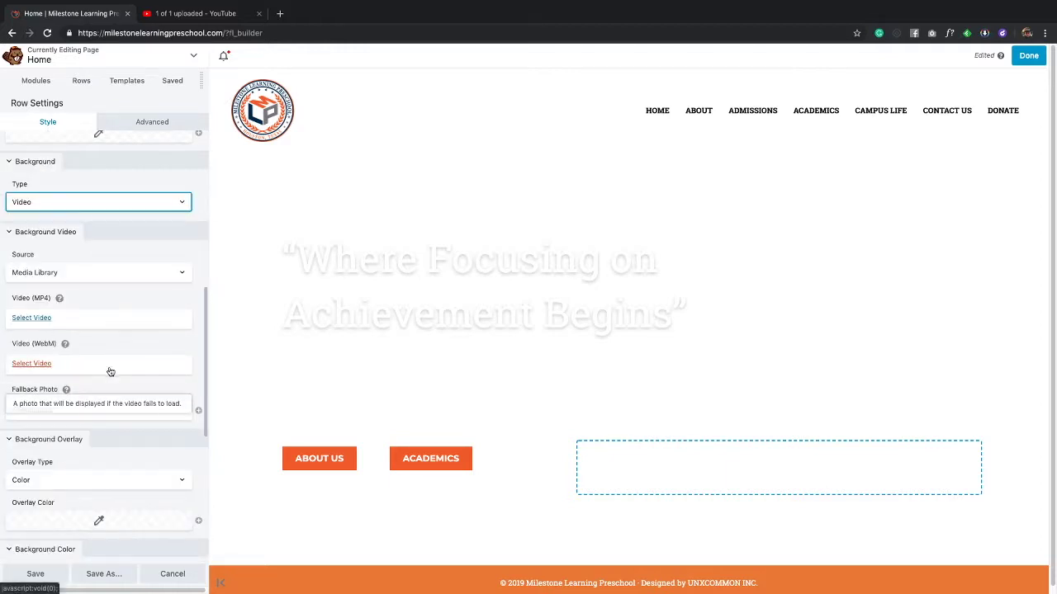
left_click(117, 277)
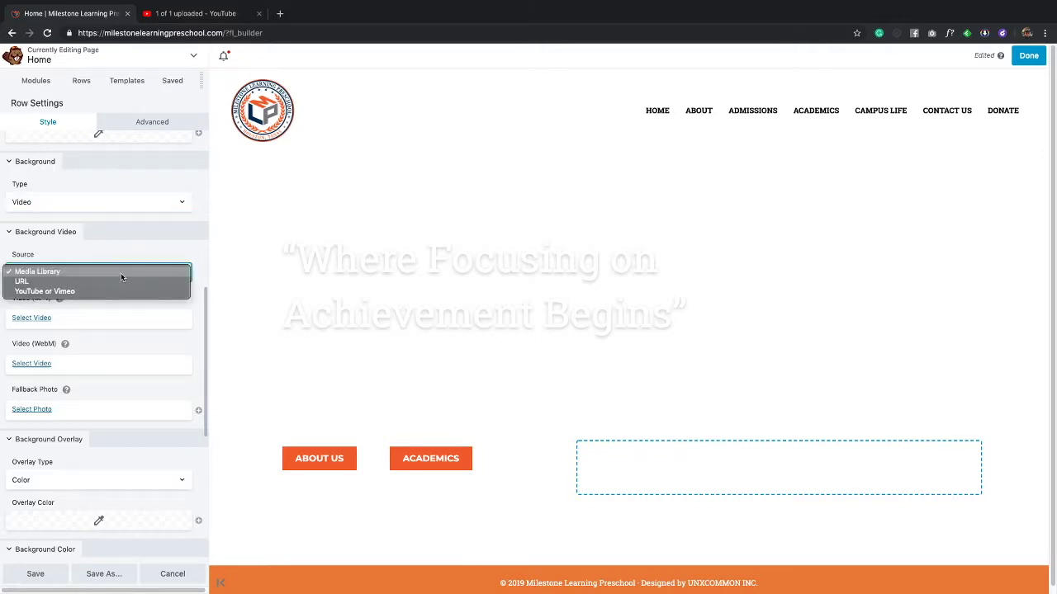
left_click(104, 296)
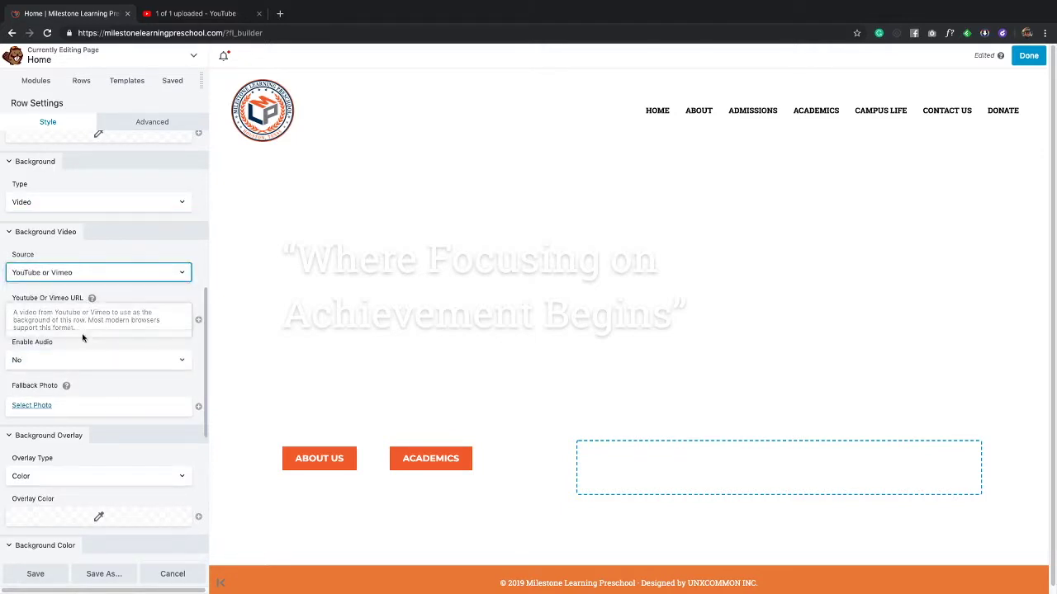
left_click(82, 320)
key("ctrl+v")
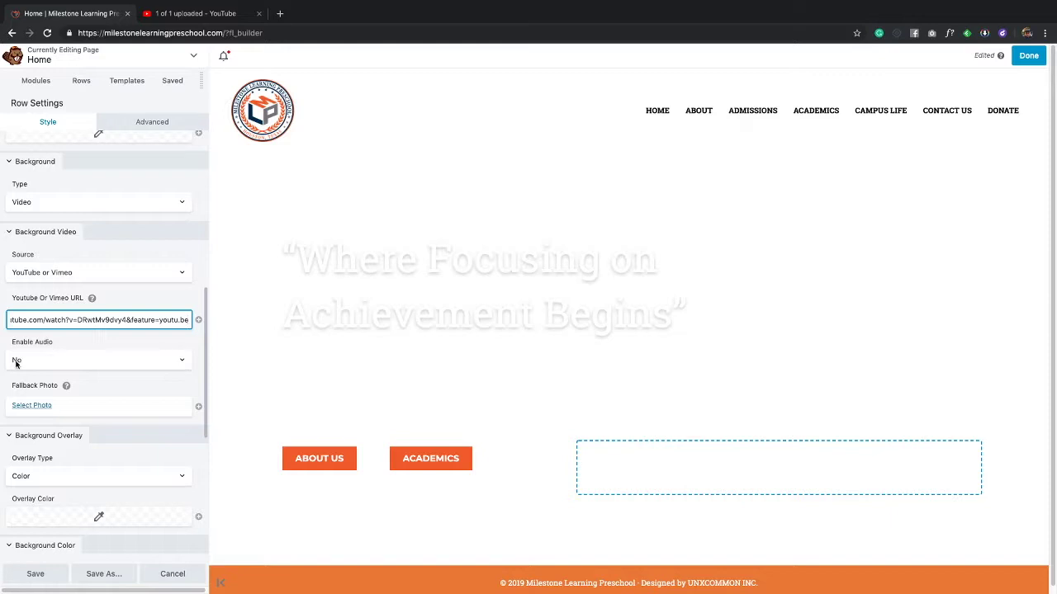
left_click(37, 410)
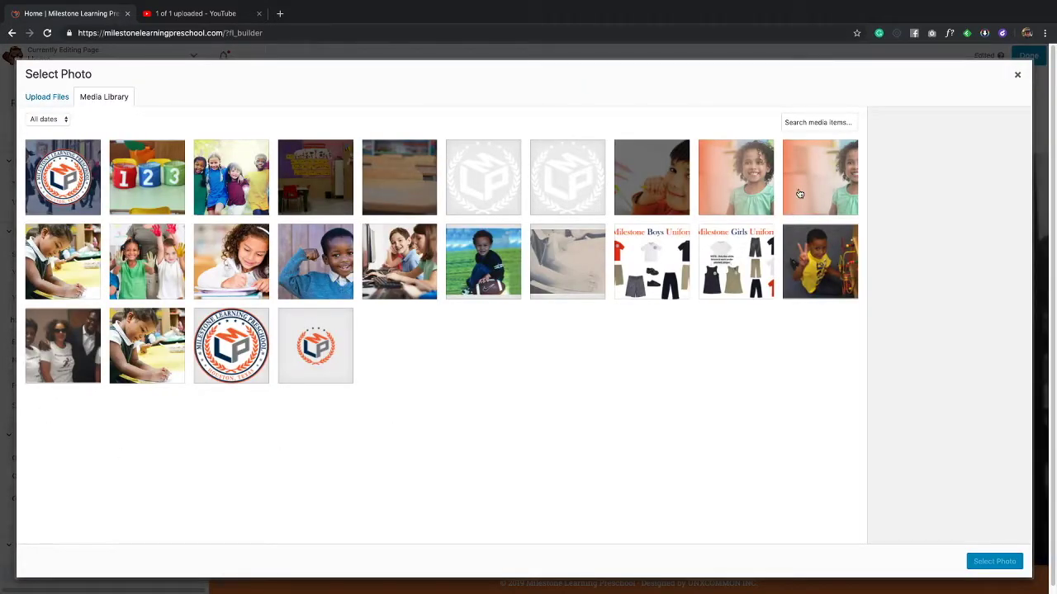
Choose slider1.jpg from the media library as the hero's fallback photo
left_click(799, 163)
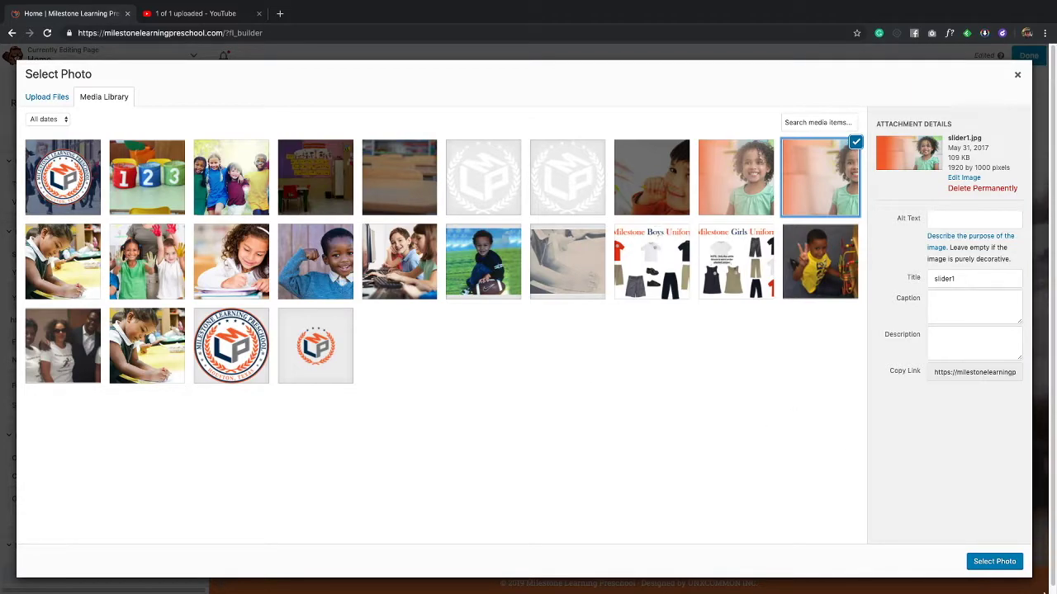
left_click(994, 561)
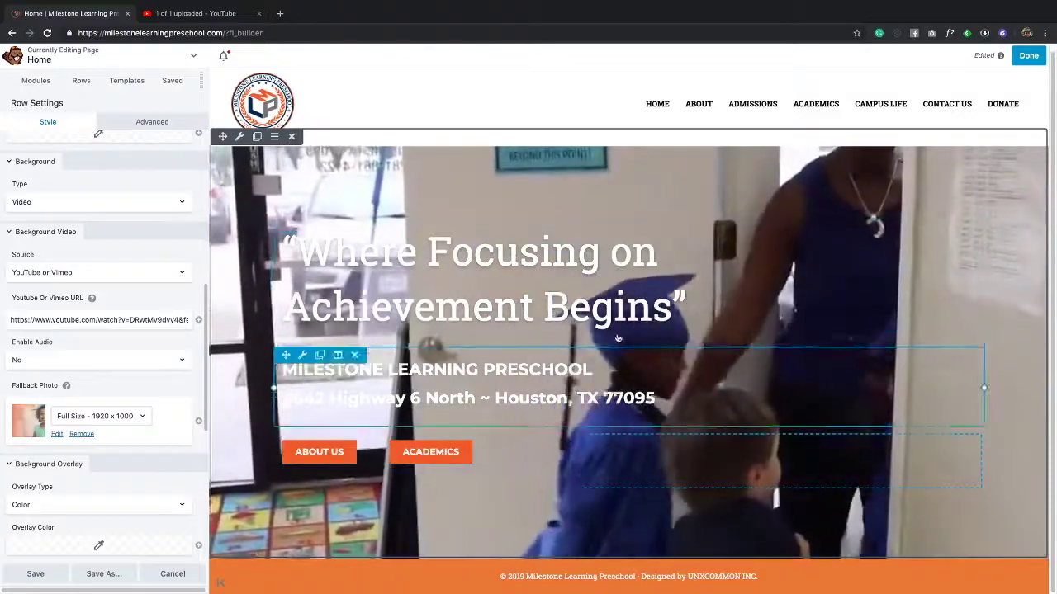
scroll(102, 378, "down", 3)
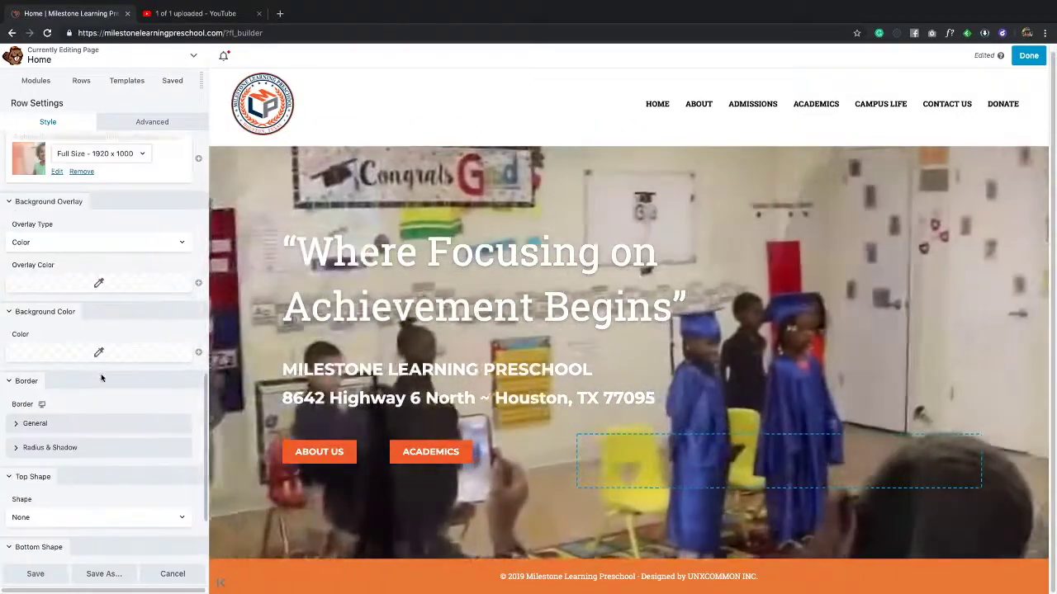
scroll(100, 373, "down", 2)
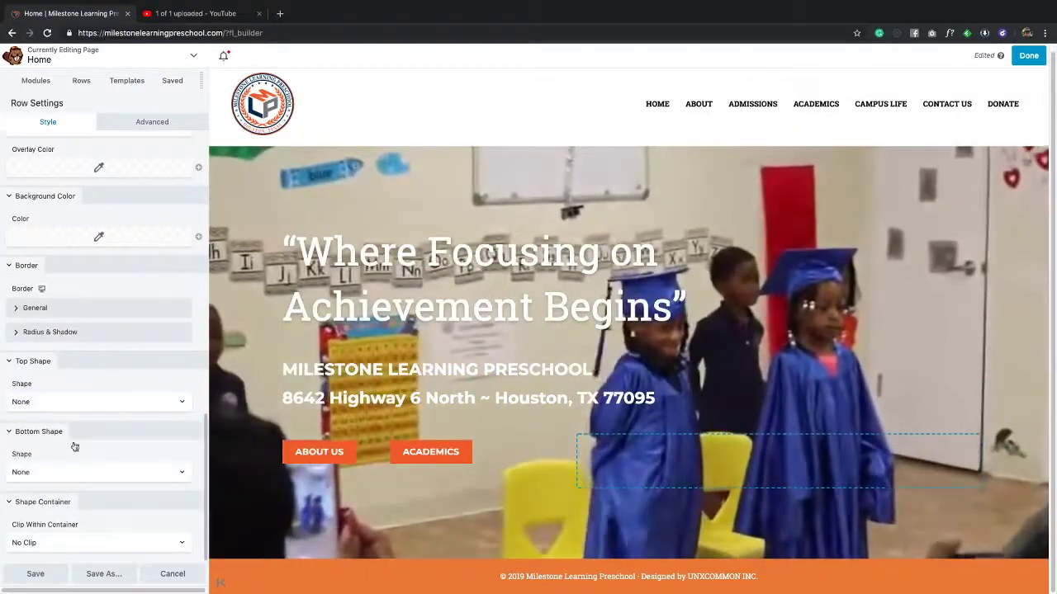
Set the hero overlay to navy rgba(28,49,86) at 0.67 opacity and save the row
scroll(82, 330, "up", 3)
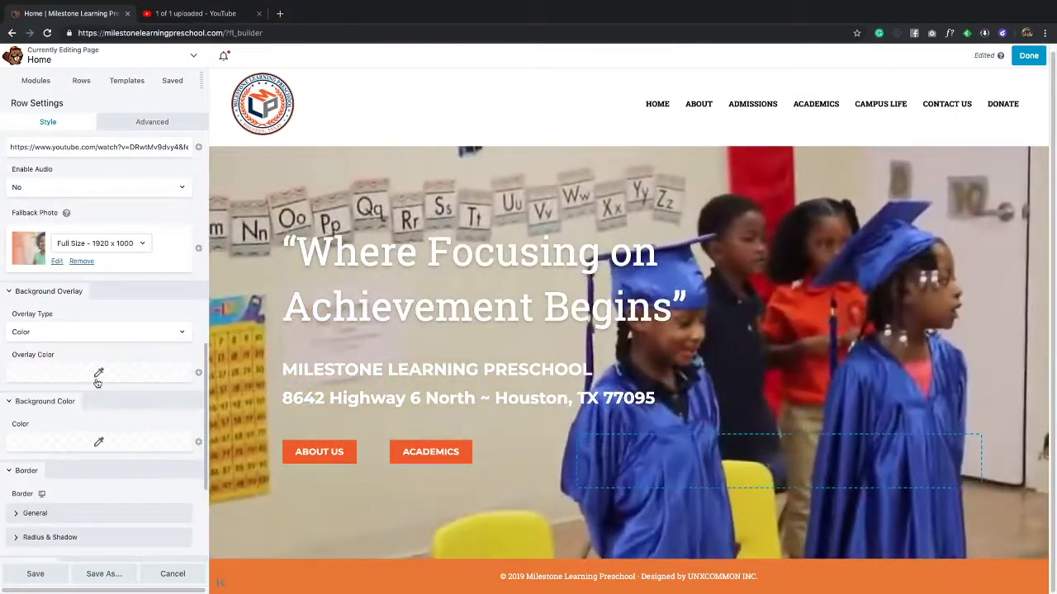
left_click(98, 373)
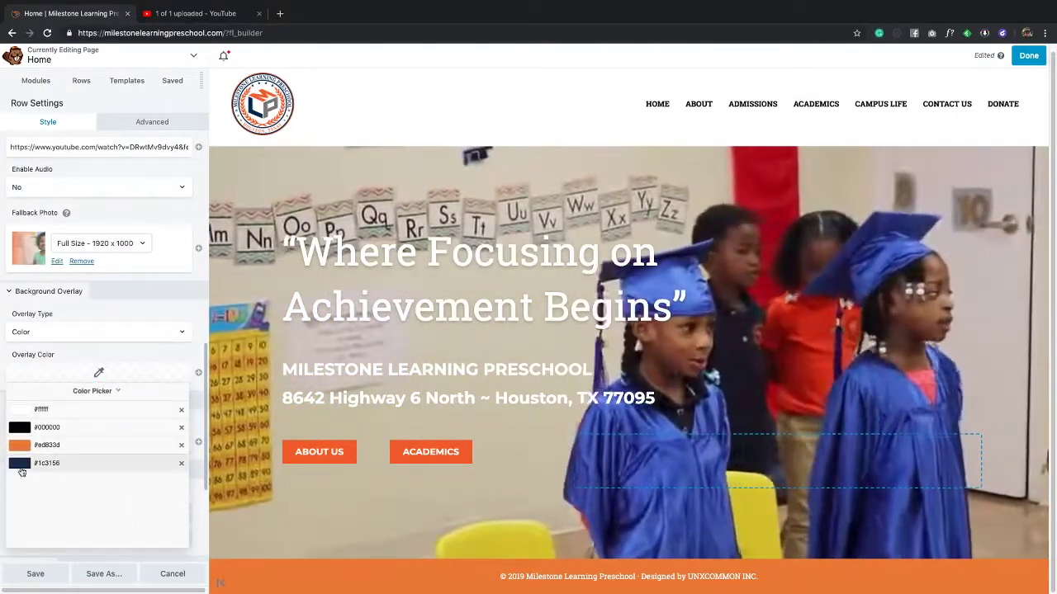
left_click(23, 464)
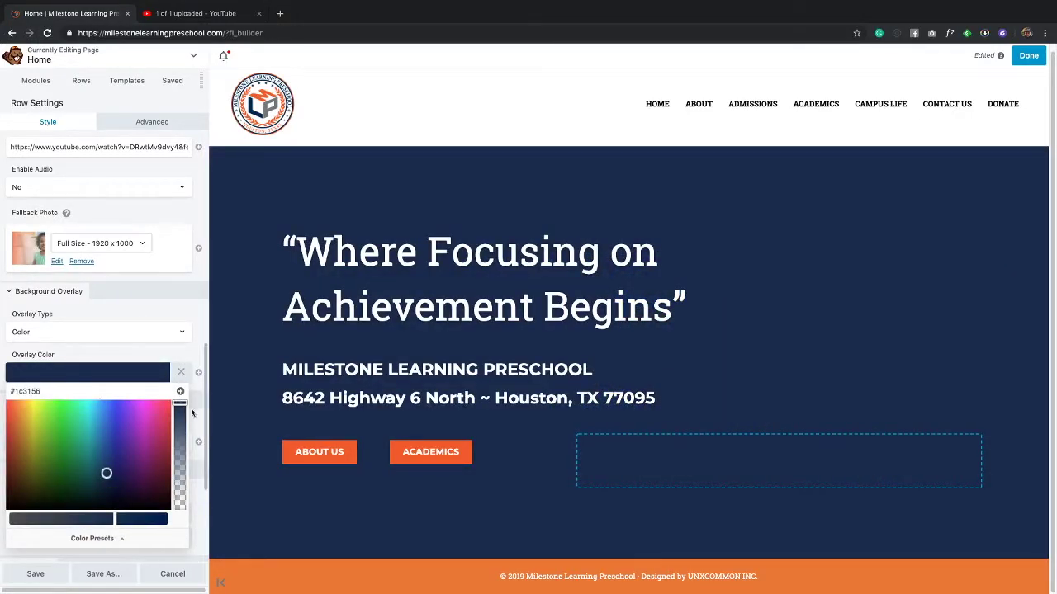
left_click_drag(180, 435, 179, 436)
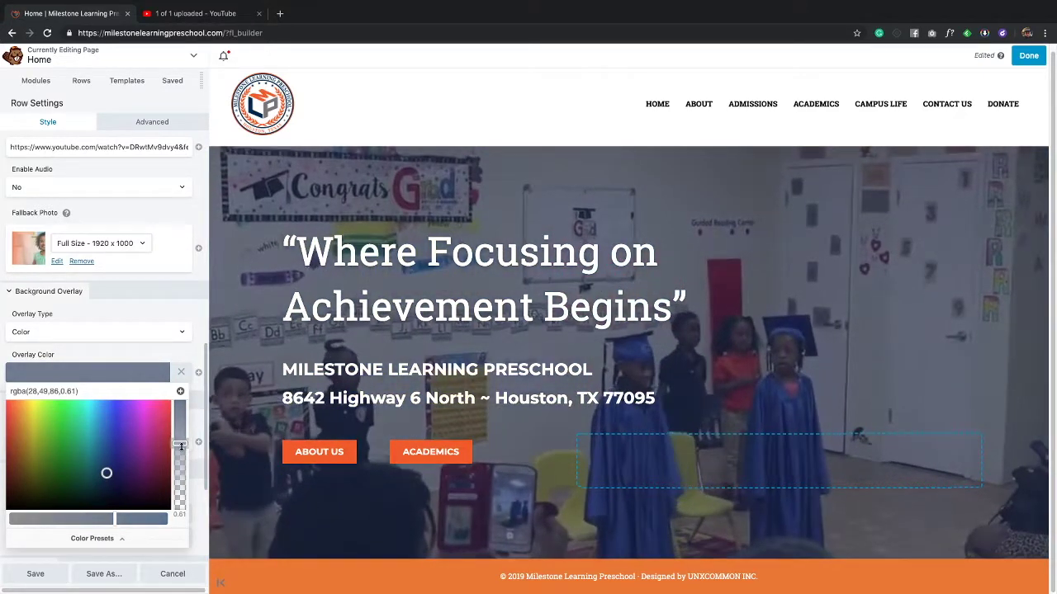
left_click_drag(181, 446, 181, 438)
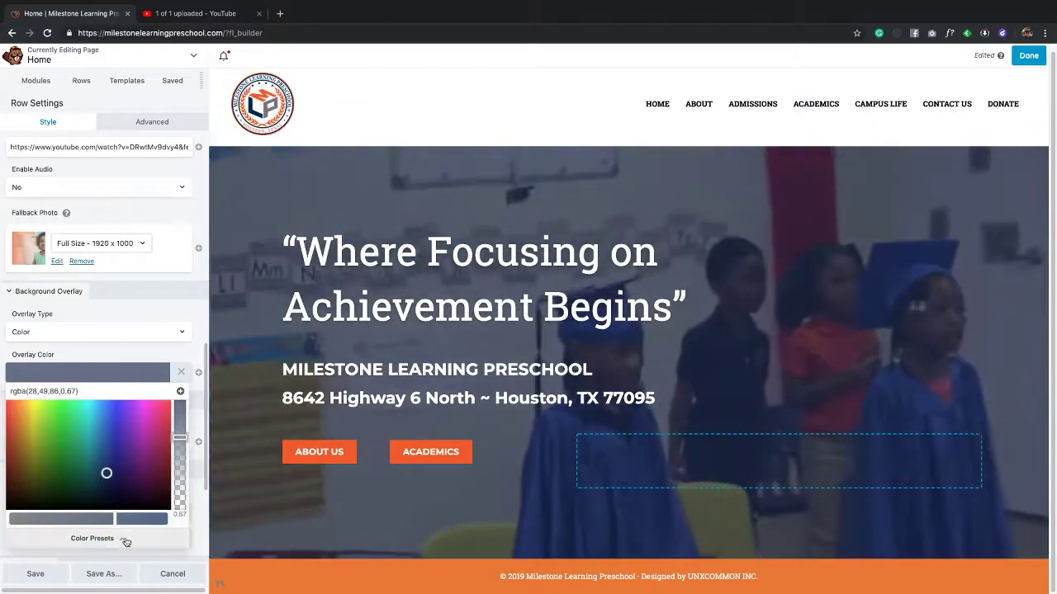
left_click(36, 573)
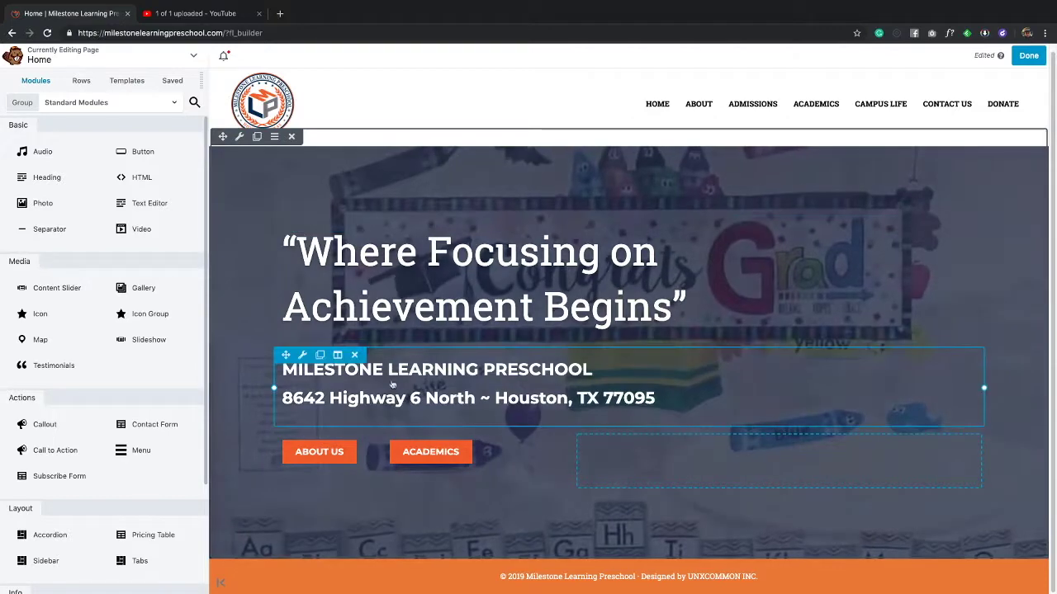
Reduce the school name and address text's font size to 21 px
left_click(303, 357)
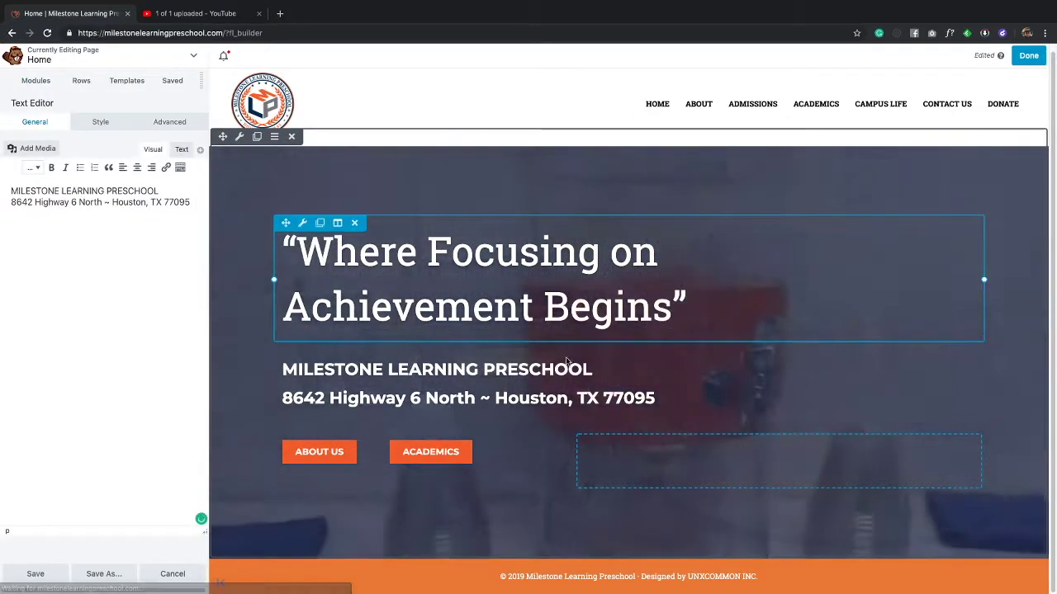
left_click(100, 121)
left_click(33, 206)
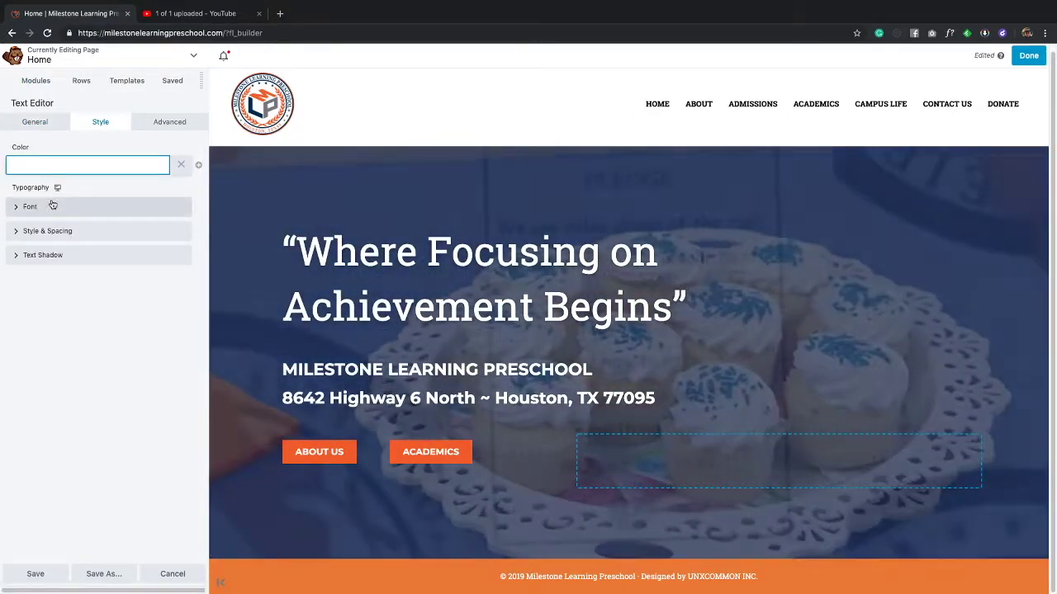
left_click(21, 279)
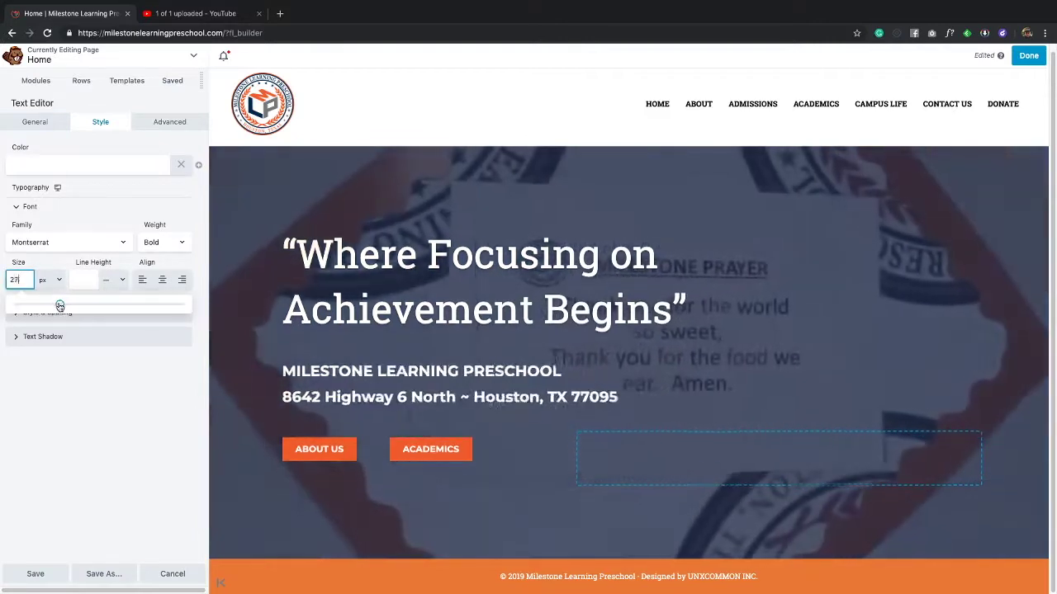
left_click_drag(60, 307, 51, 306)
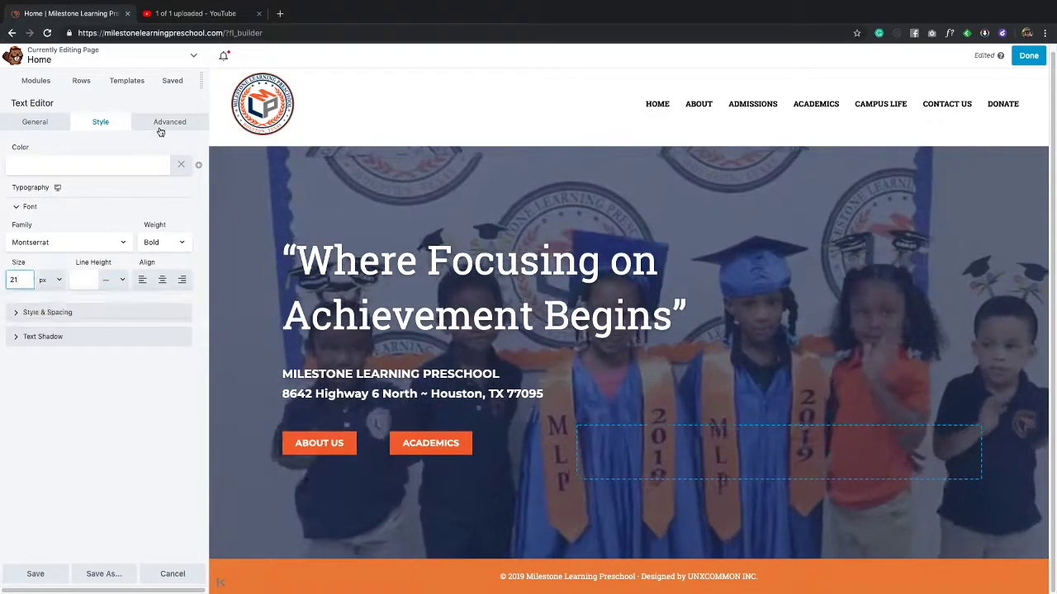
Set the text module's top and bottom margins to 0 and save it
left_click(169, 121)
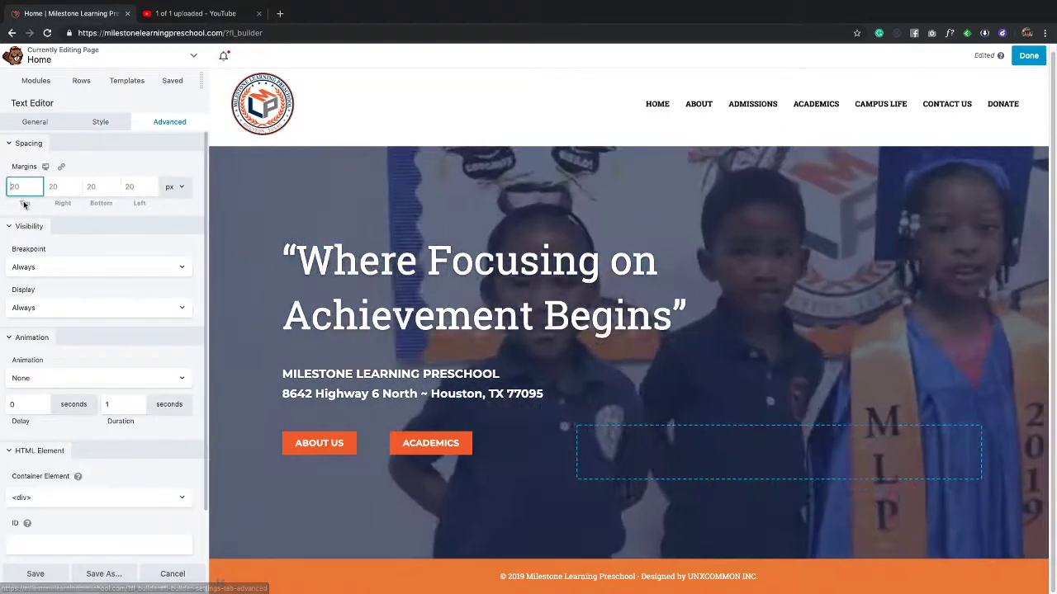
type("0")
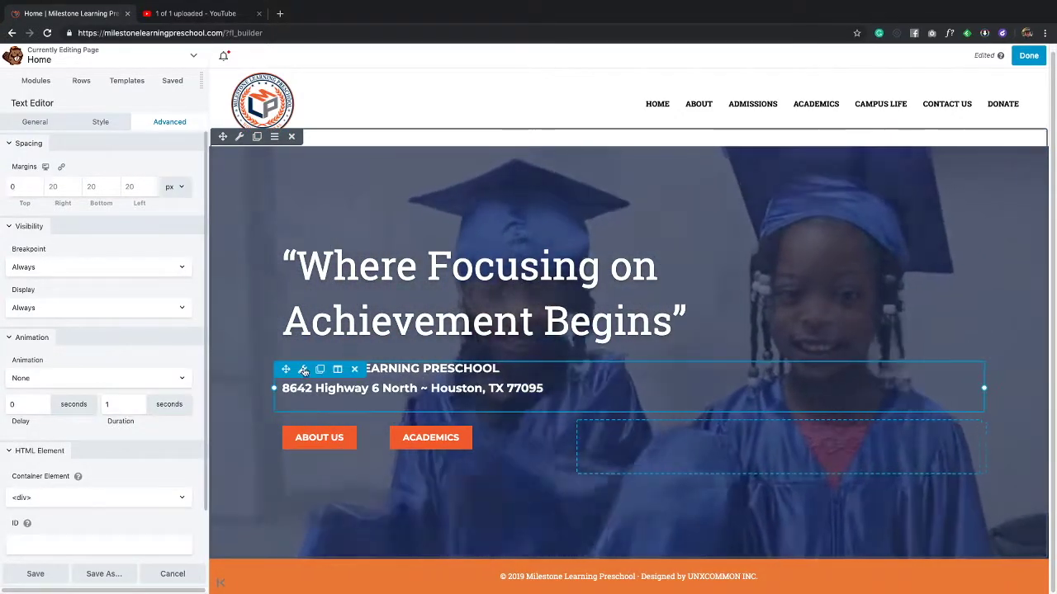
left_click(100, 186)
type("0")
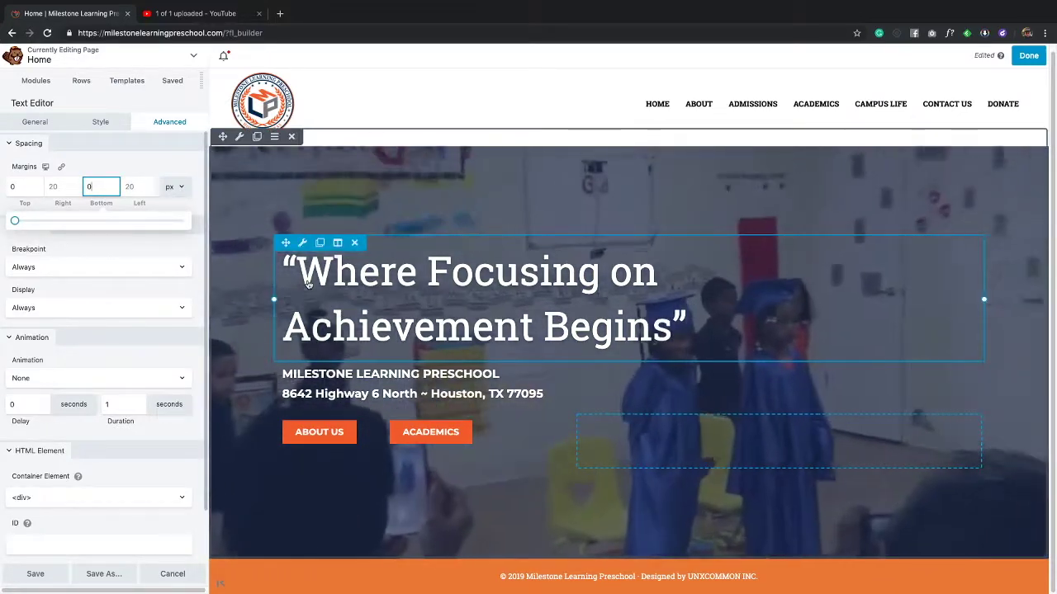
left_click(35, 573)
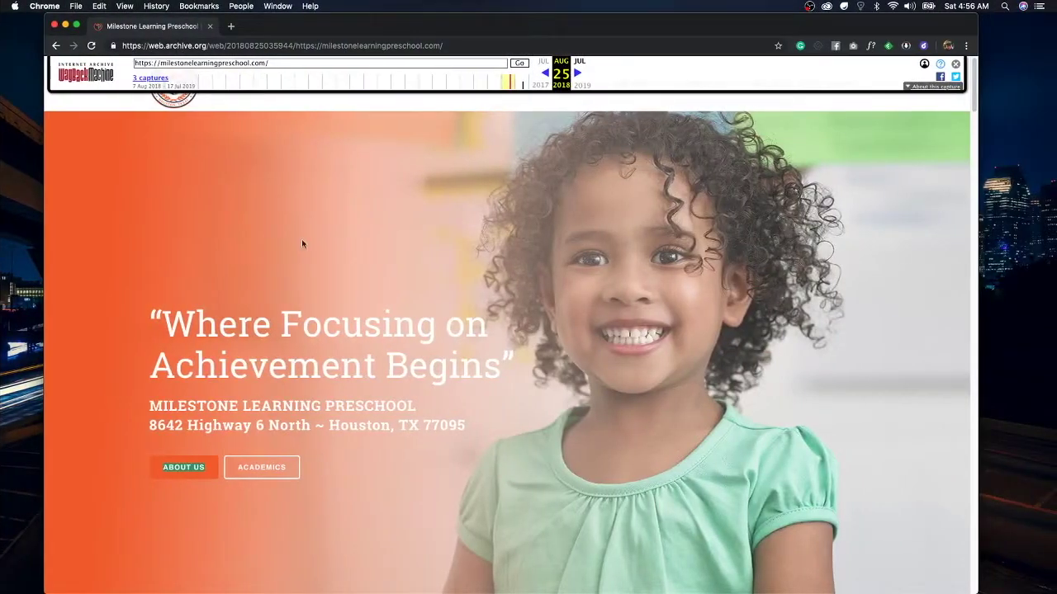
Review the archived site's WHO WE ARE section, then show Beaver Builder's row layouts
scroll(553, 267, "down", 10)
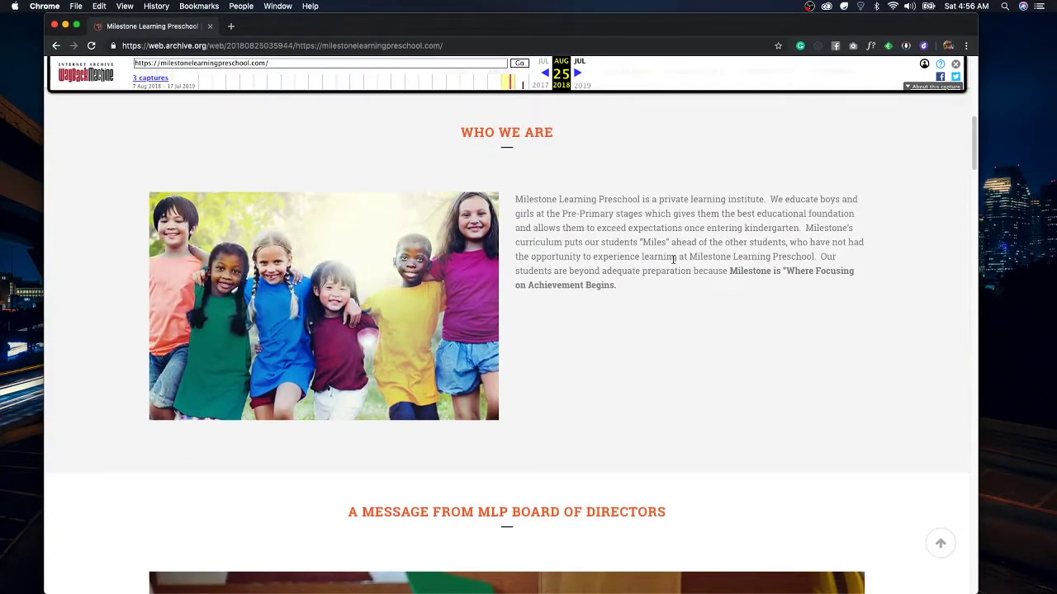
scroll(672, 259, "up", 2)
scroll(672, 265, "down", 2)
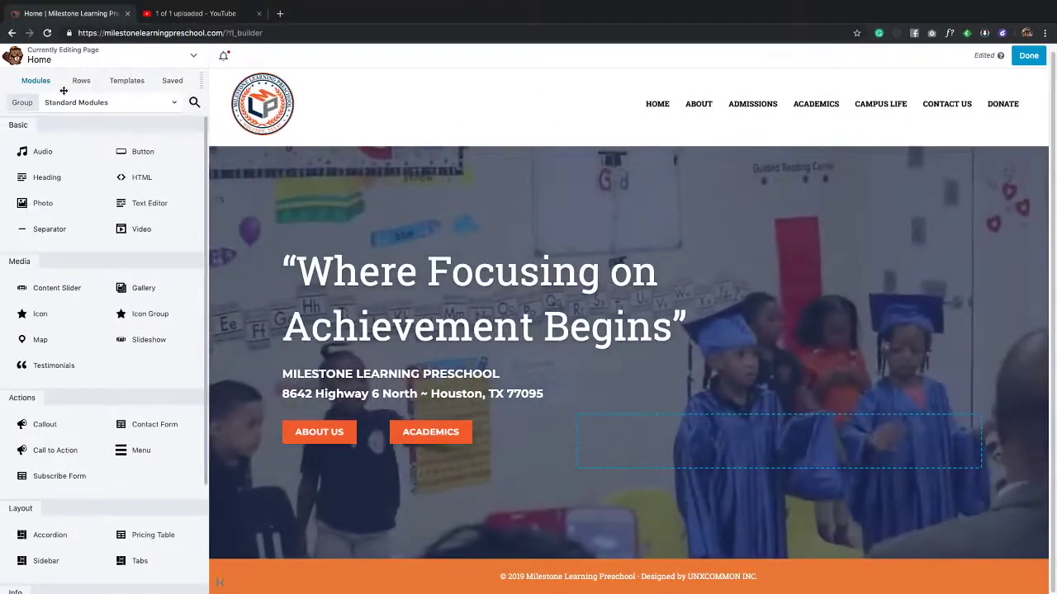
left_click(79, 81)
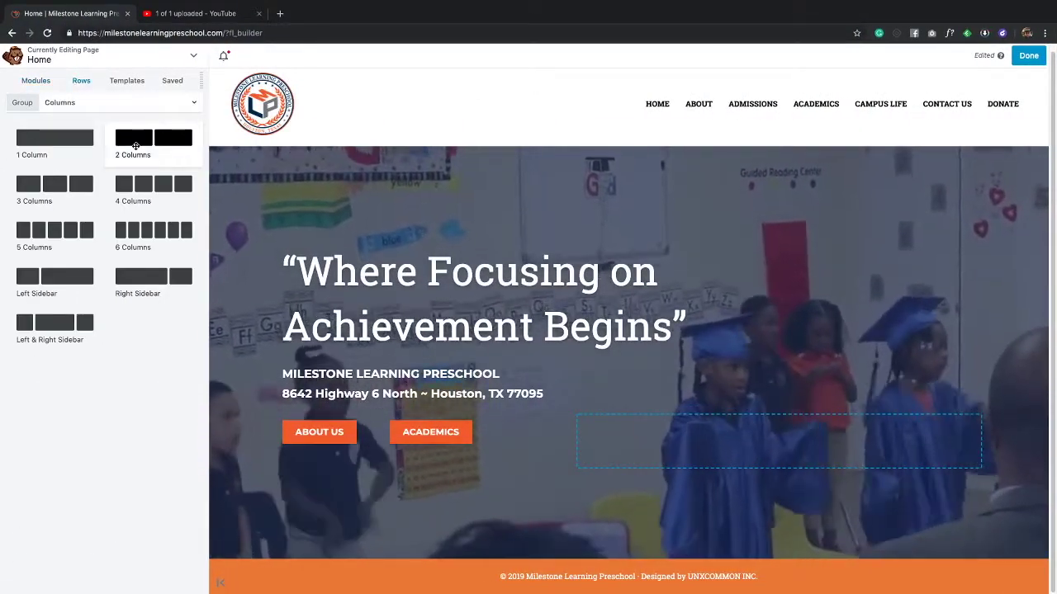
Add a 1 Column row beneath the hero with 65 px top and bottom padding
left_click_drag(54, 138, 643, 533)
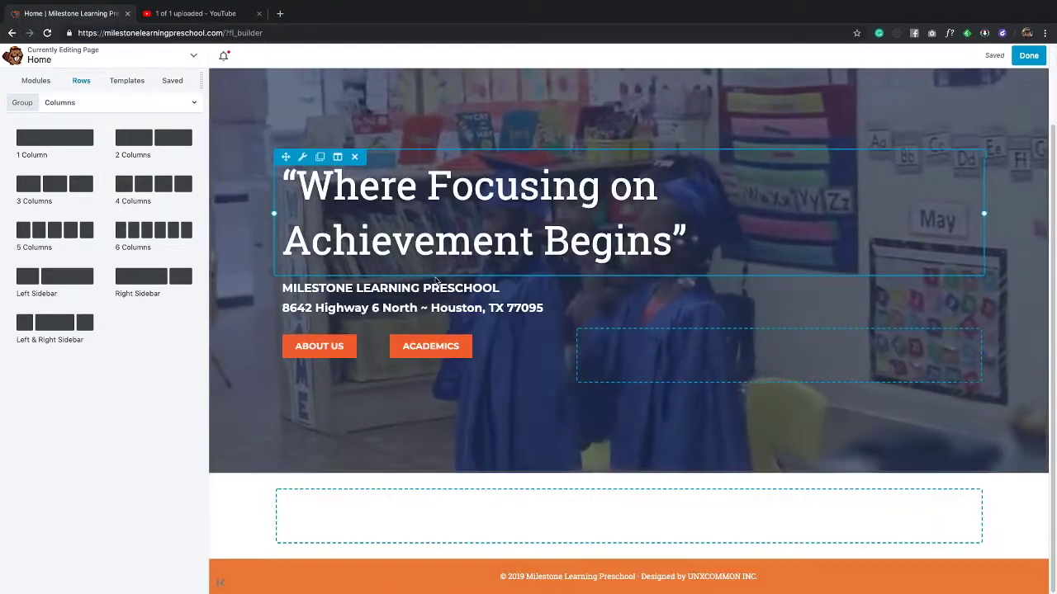
left_click(240, 464)
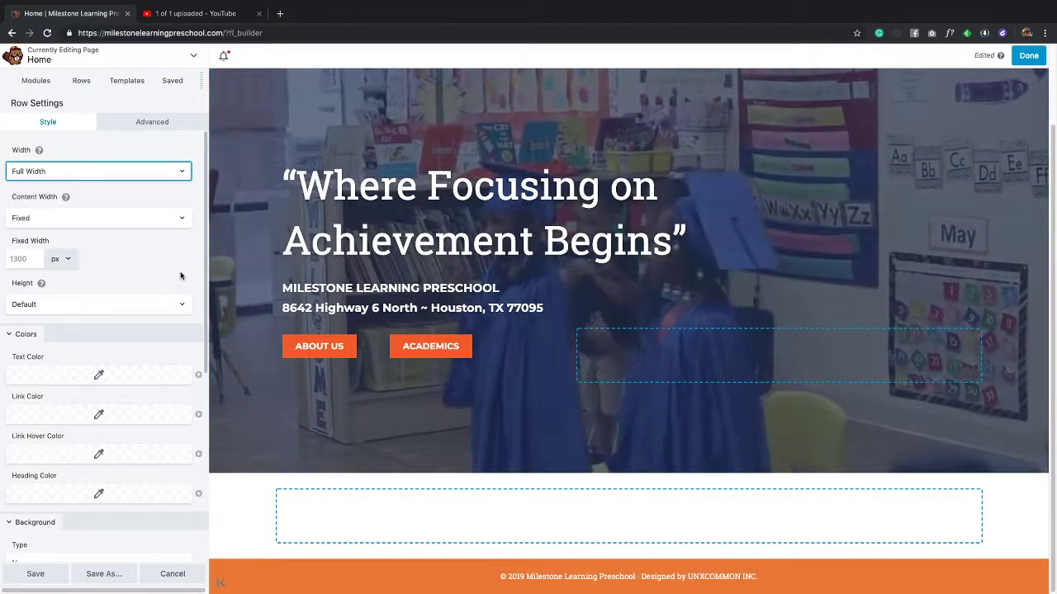
left_click(152, 121)
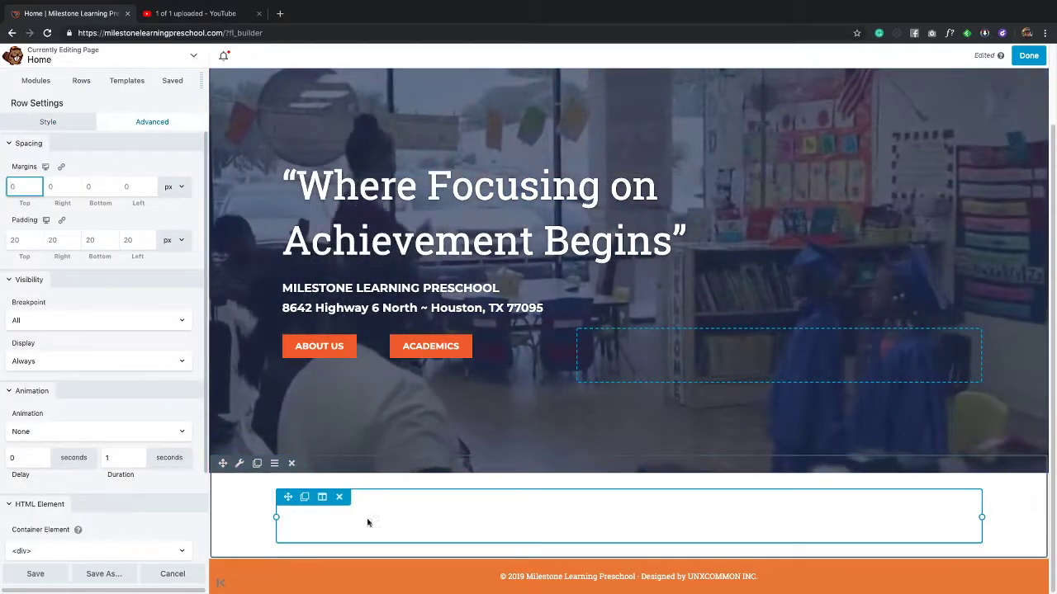
left_click(15, 239)
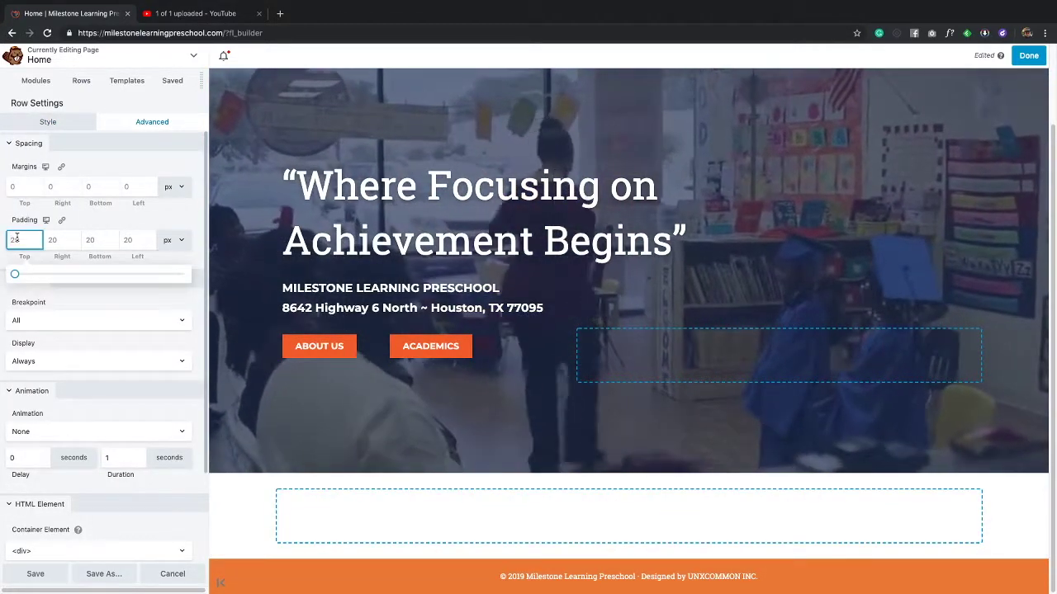
type("65")
left_click(98, 239)
type("65")
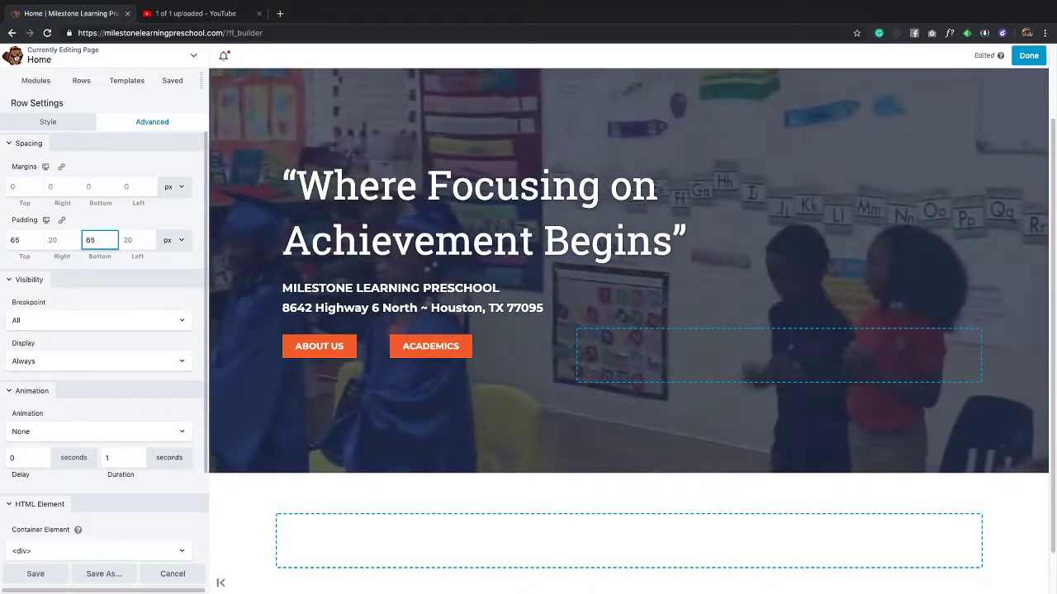
scroll(501, 437, "down", 1)
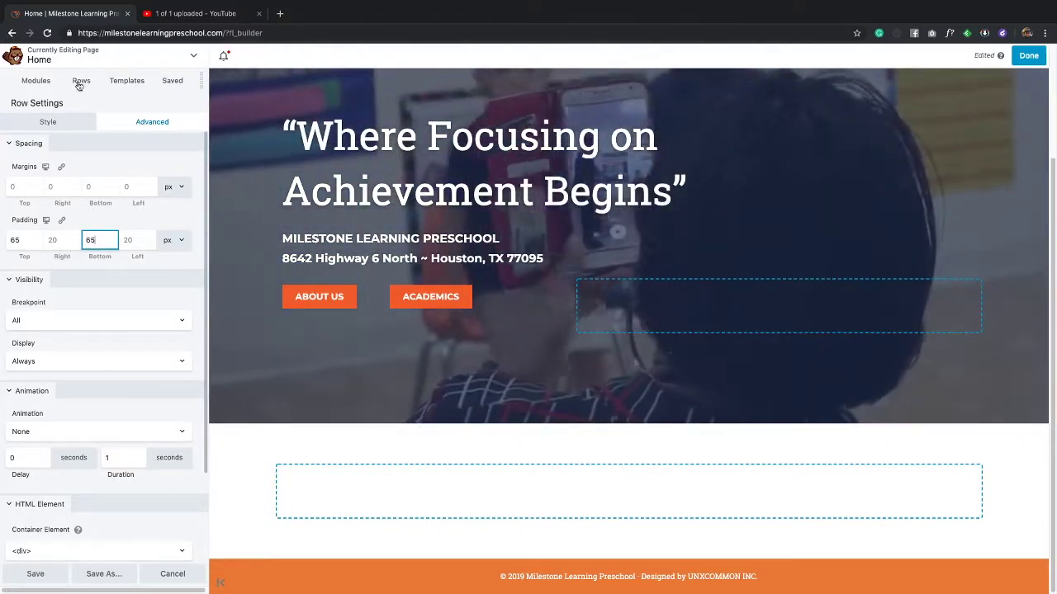
Add an h2 Heading module reading 'WHO WE ARE' to the new row
left_click(41, 81)
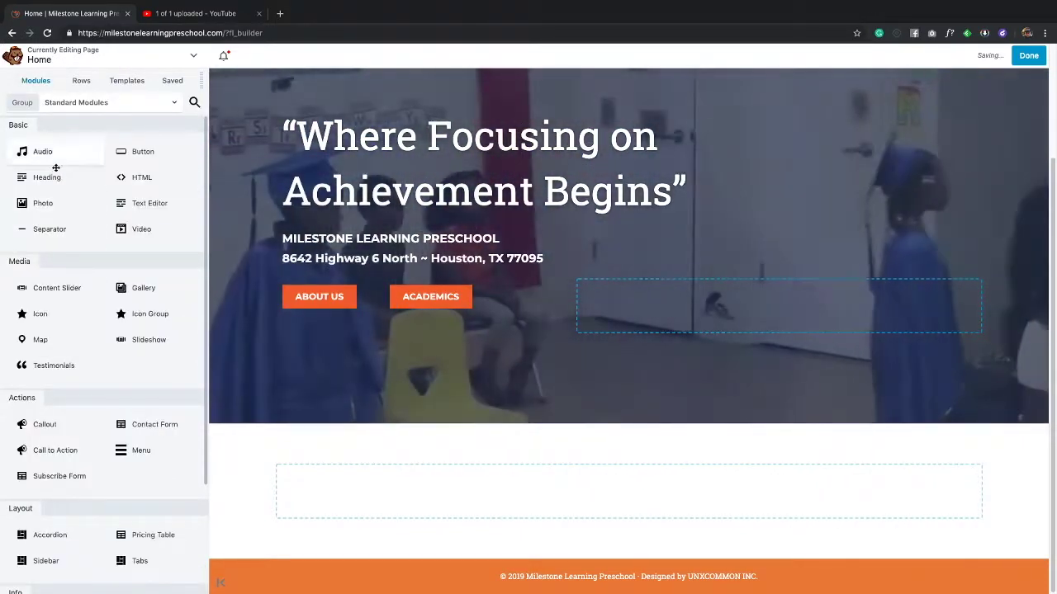
left_click_drag(47, 177, 548, 465)
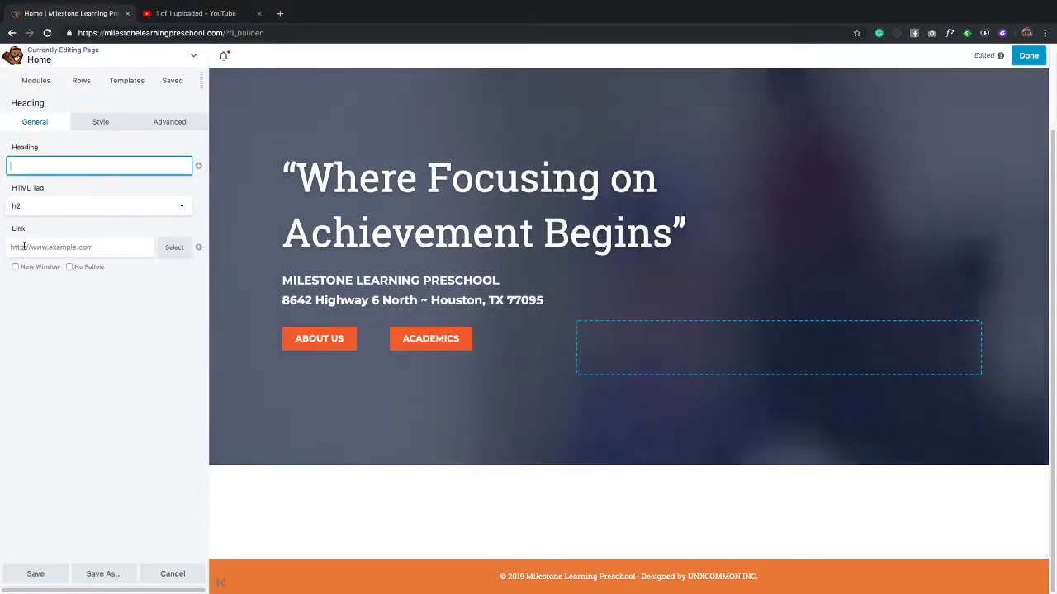
type("WHO WE ARE")
left_click(82, 203)
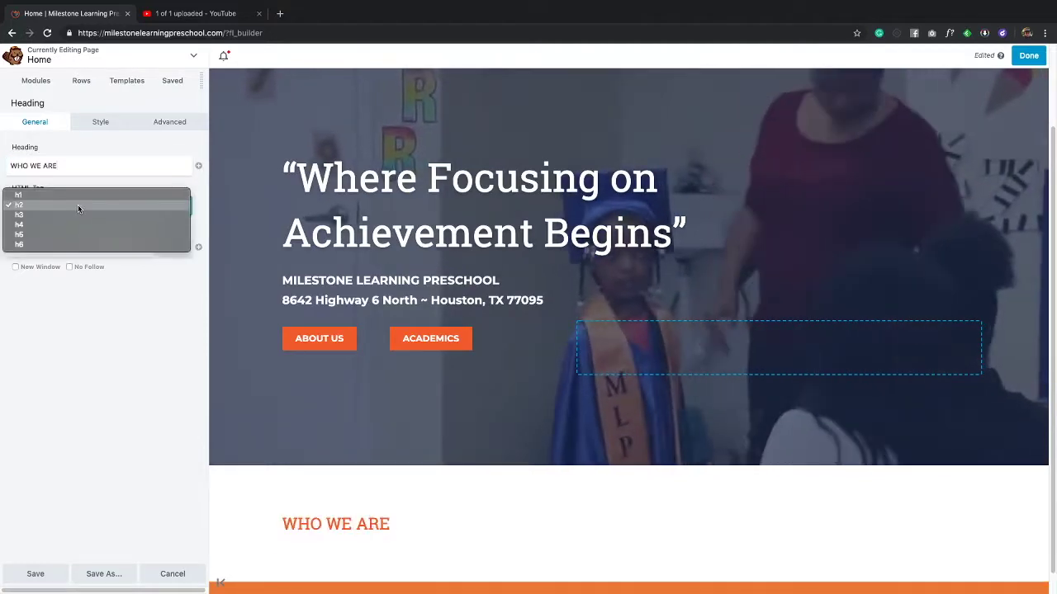
left_click(76, 216)
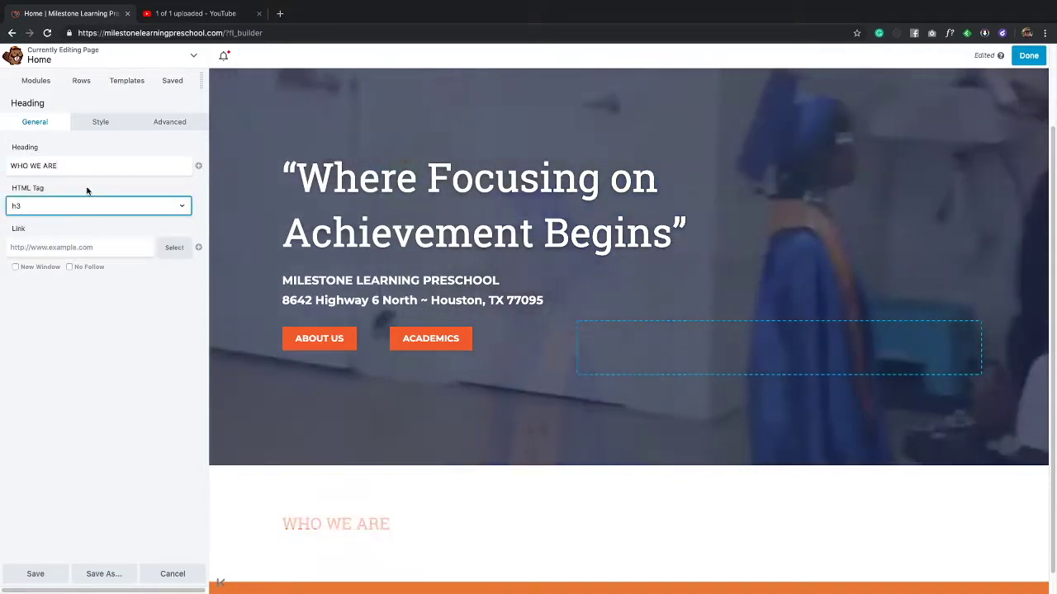
left_click(41, 207)
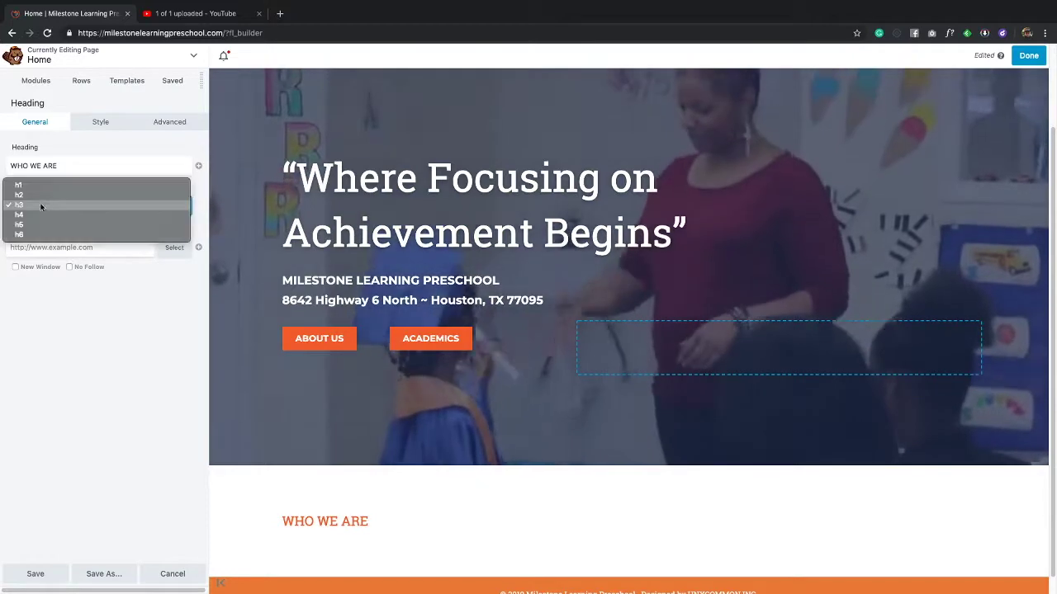
left_click(43, 194)
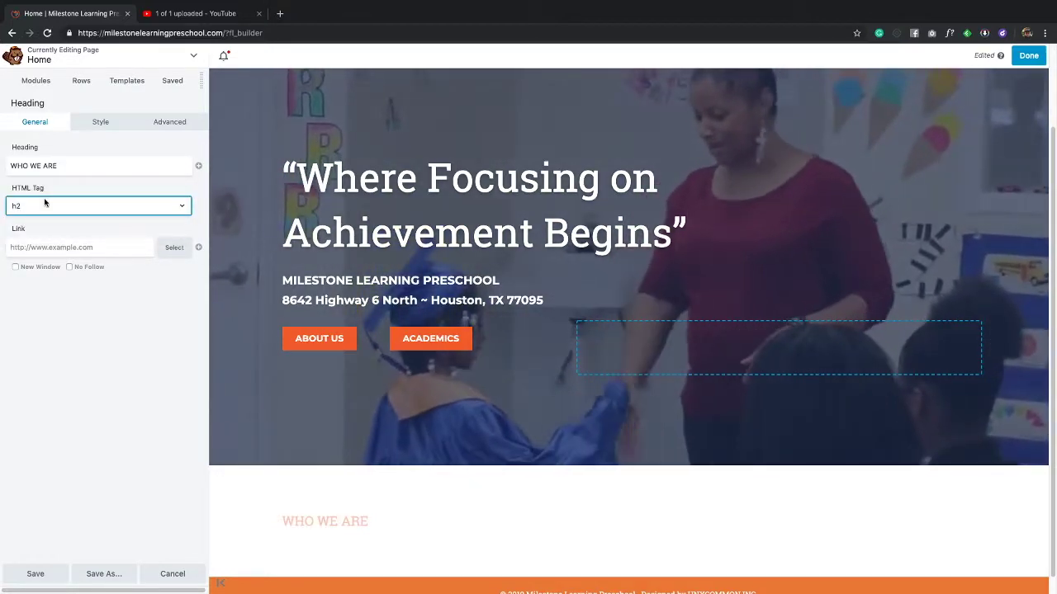
Center-align the WHO WE ARE heading and save it
left_click(101, 122)
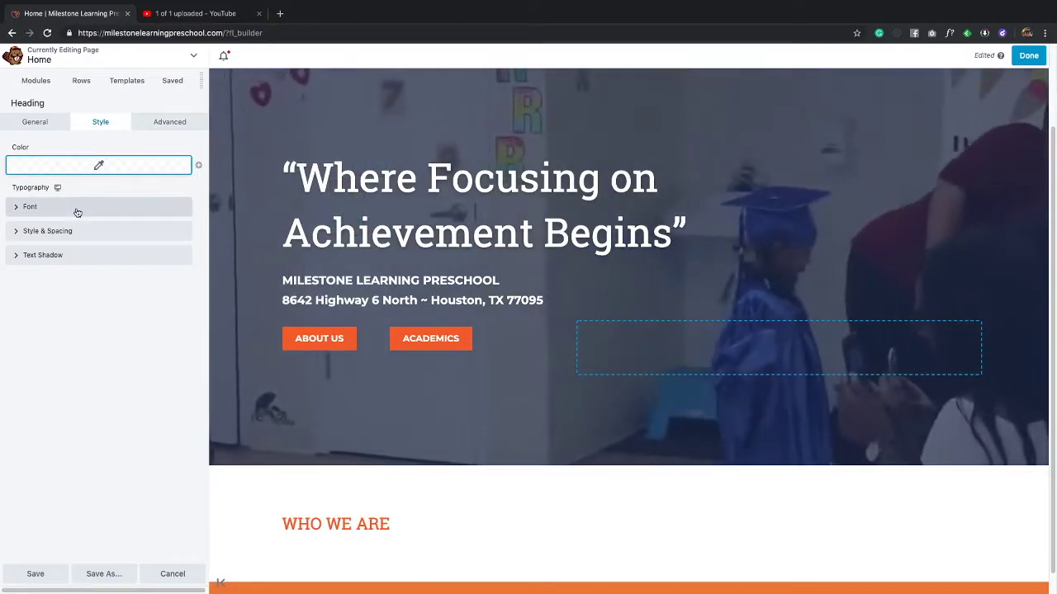
left_click(77, 208)
left_click(162, 279)
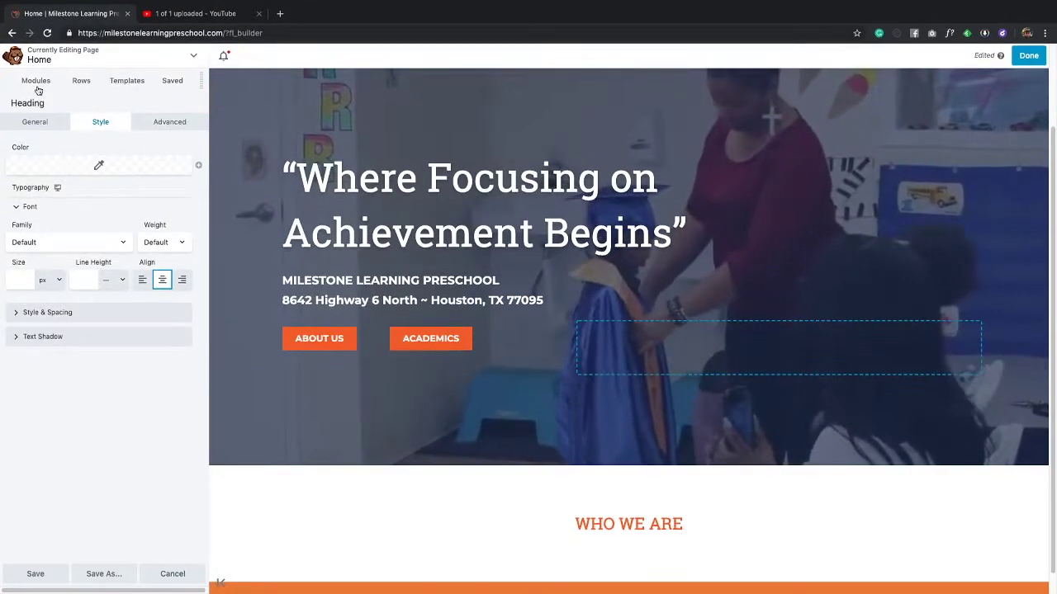
left_click(36, 80)
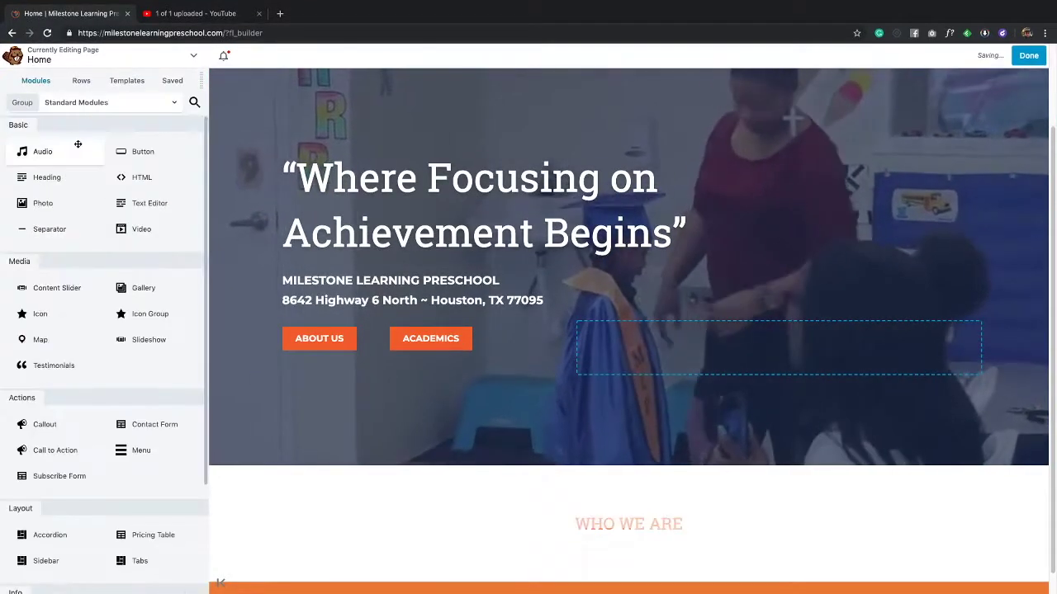
Add a Separator below the heading and colour it navy #1c3156
left_click_drag(51, 229, 628, 492)
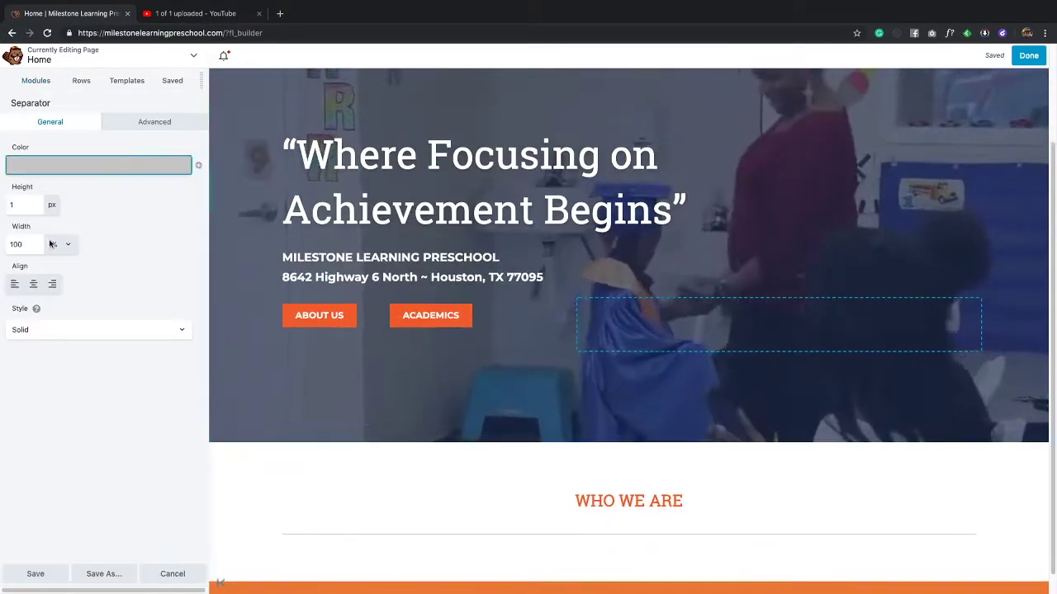
key("ctrl+Right")
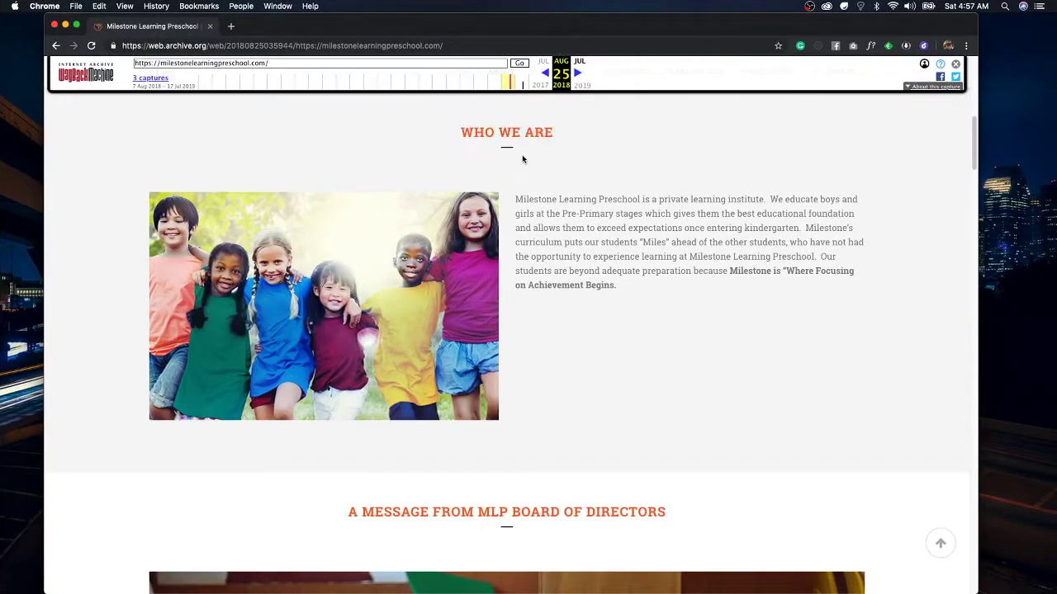
key("ctrl+Left")
left_click(118, 168)
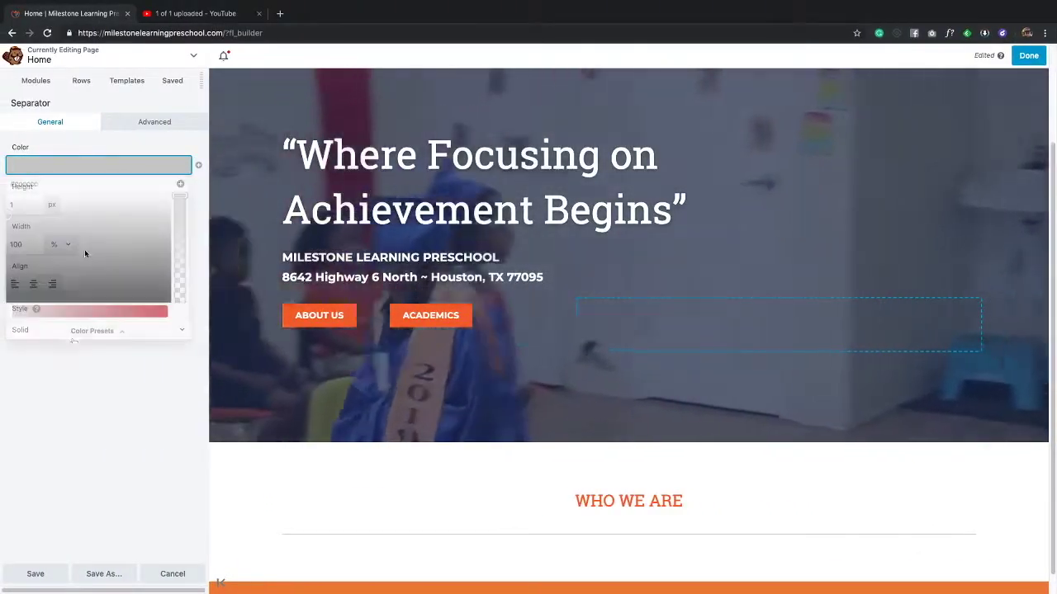
left_click(92, 330)
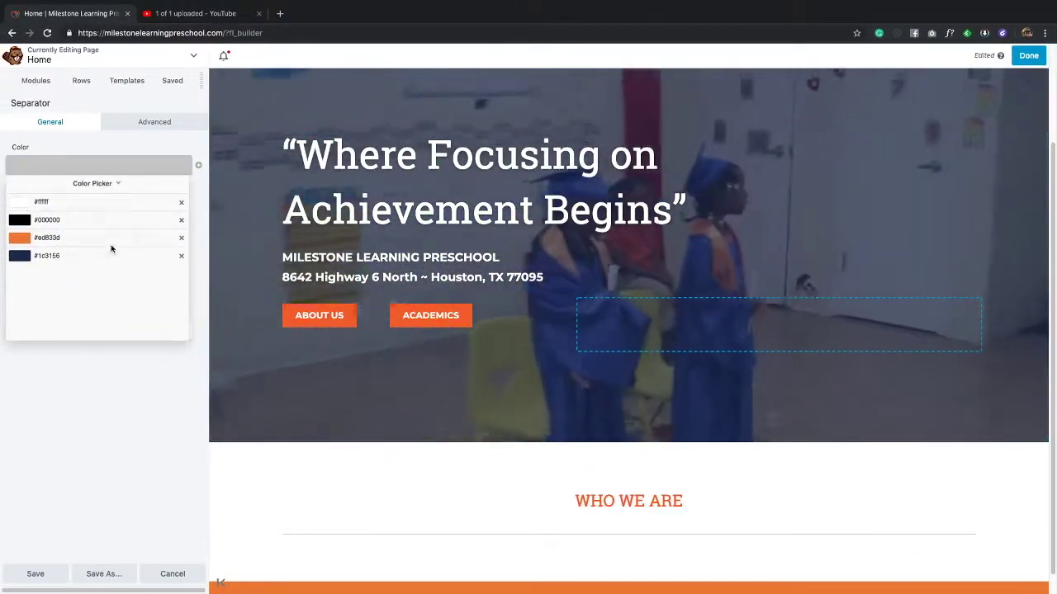
left_click(24, 261)
left_click(95, 431)
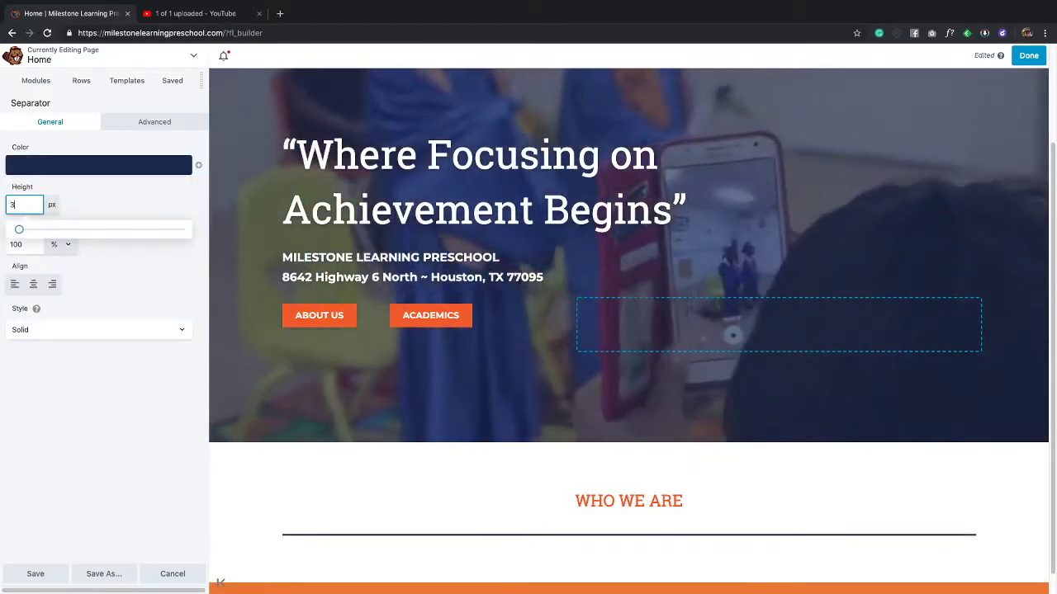
Make the separator 3 px high, 6% wide and centre-aligned
type("3")
left_click(18, 245)
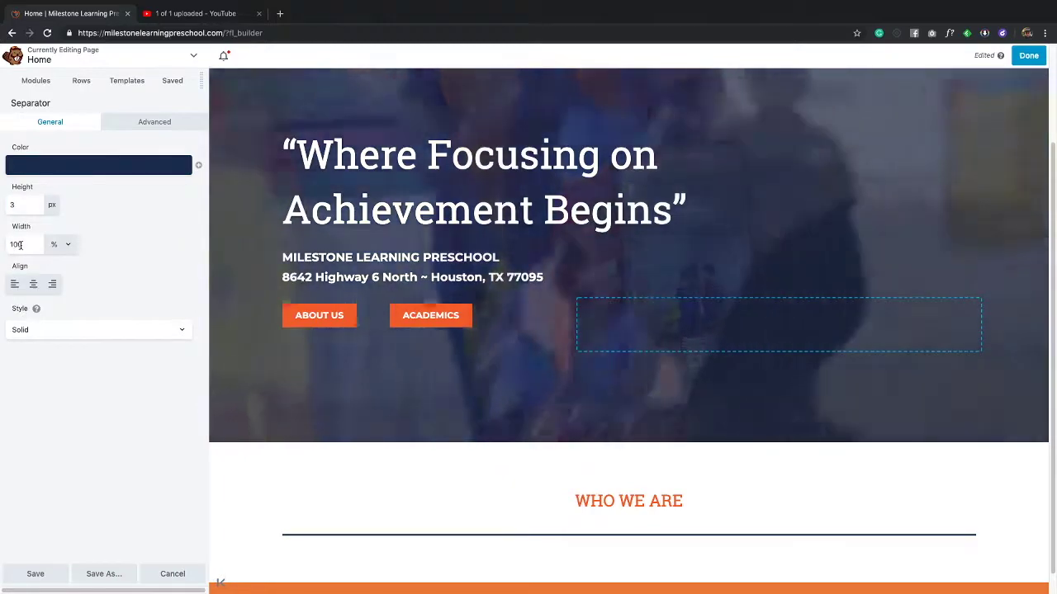
double_click(8, 243)
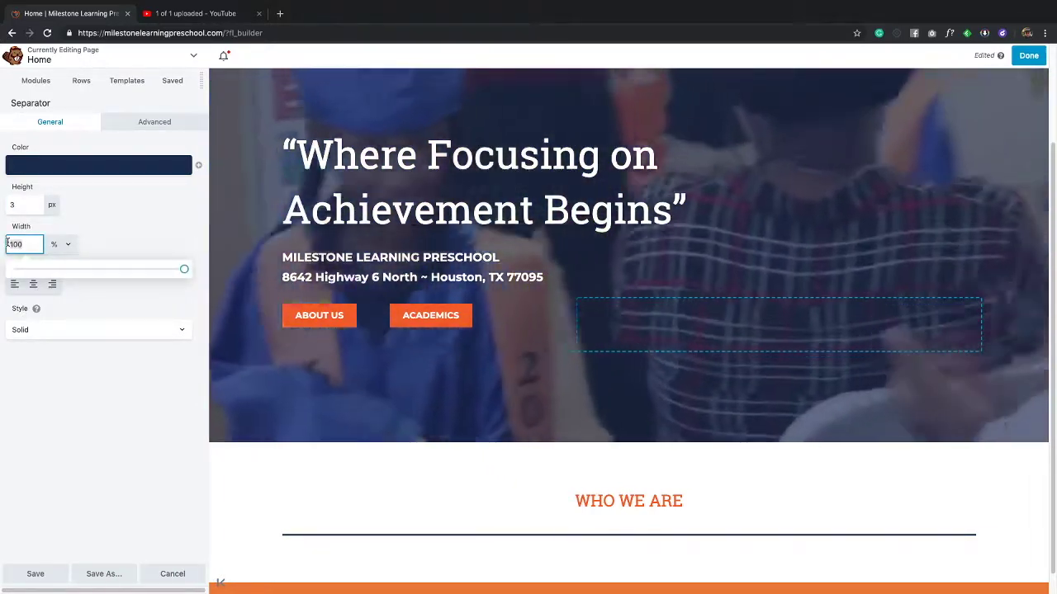
type("66")
key("BackSpace")
left_click(122, 232)
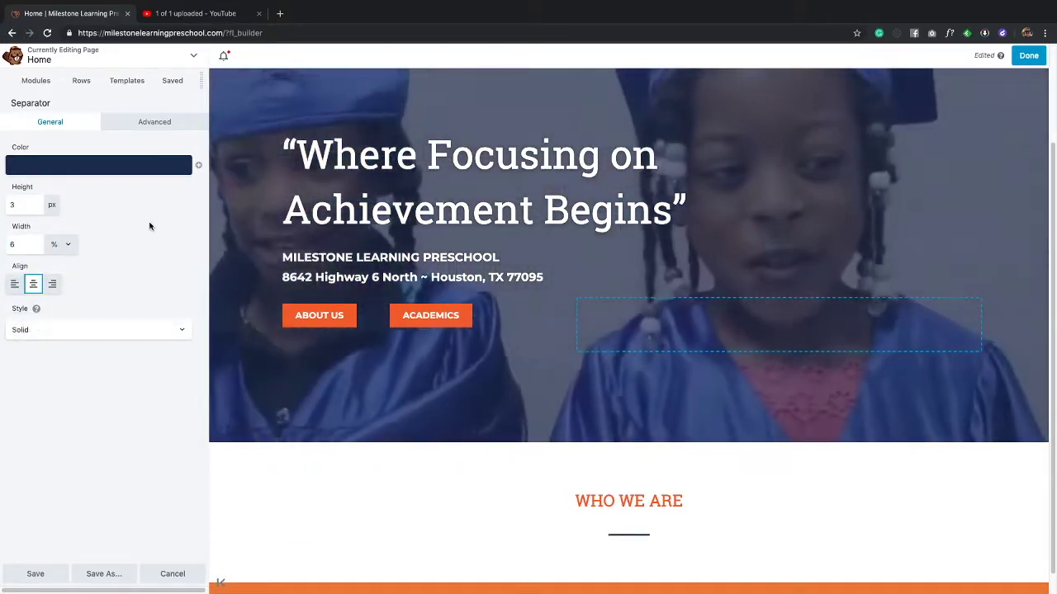
Give the separator a -10 top margin and save it
left_click(165, 123)
left_click(24, 187)
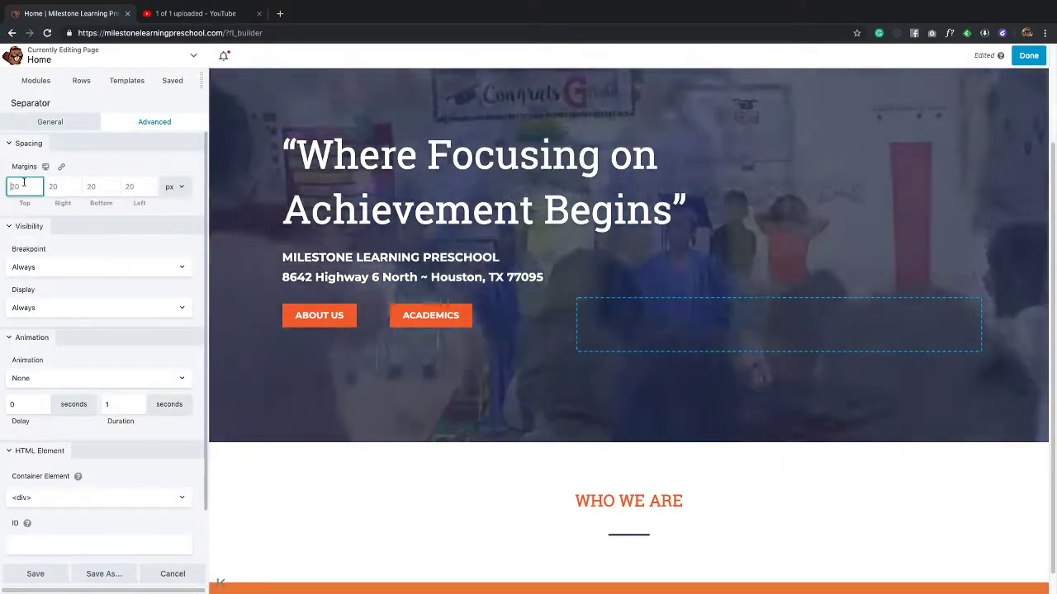
type("-10")
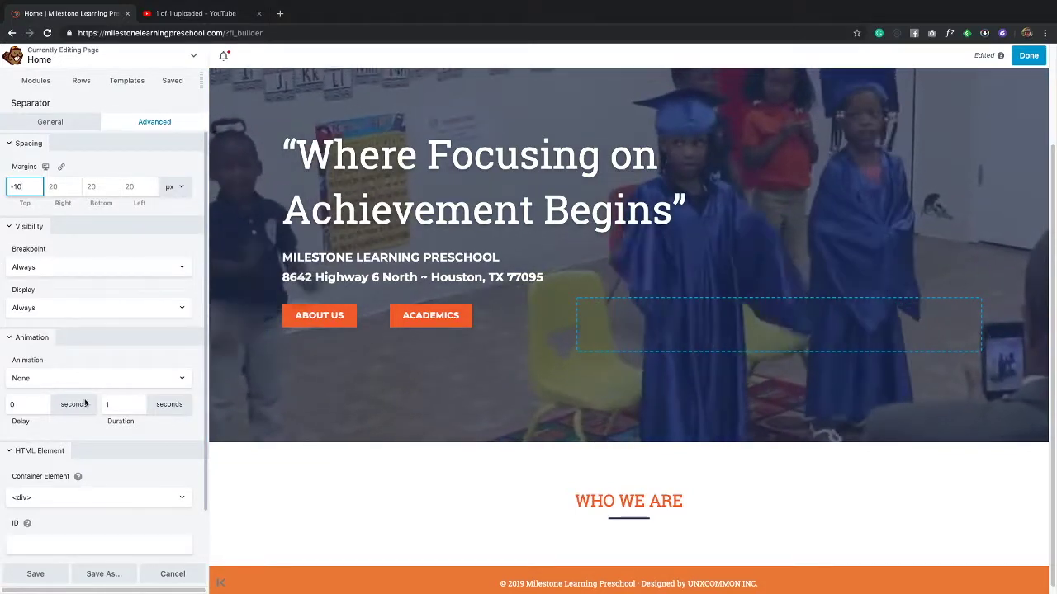
left_click(35, 574)
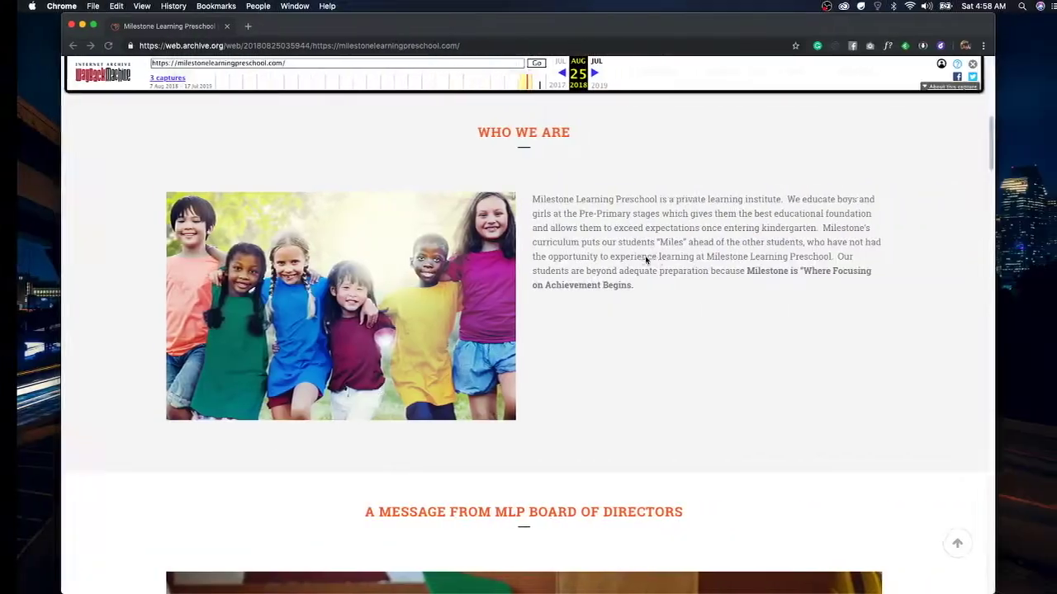
scroll(650, 289, "down", 2)
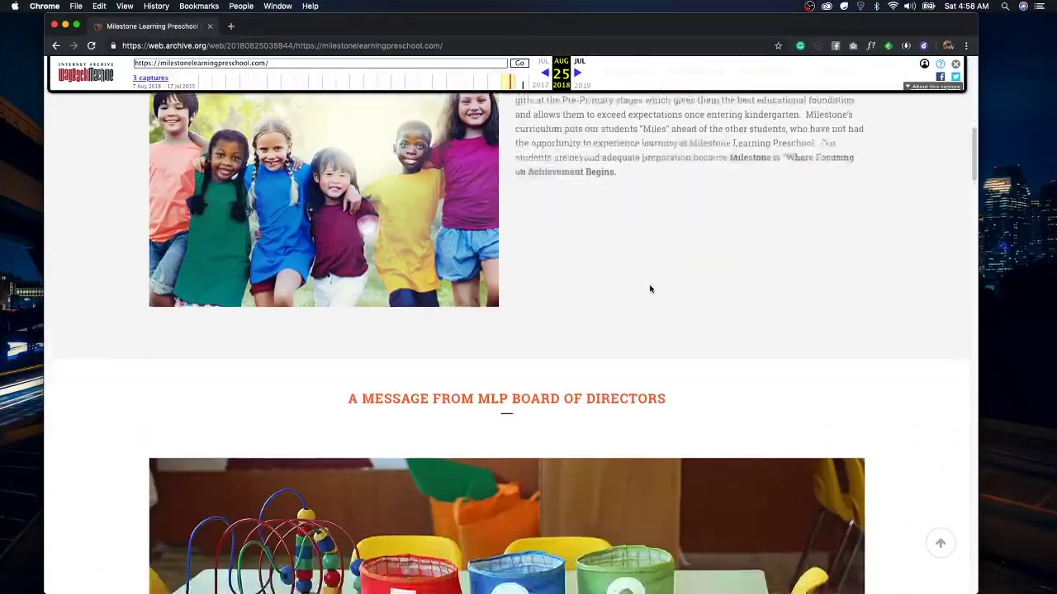
scroll(650, 289, "down", 10)
scroll(661, 299, "up", 3)
scroll(672, 310, "up", 15)
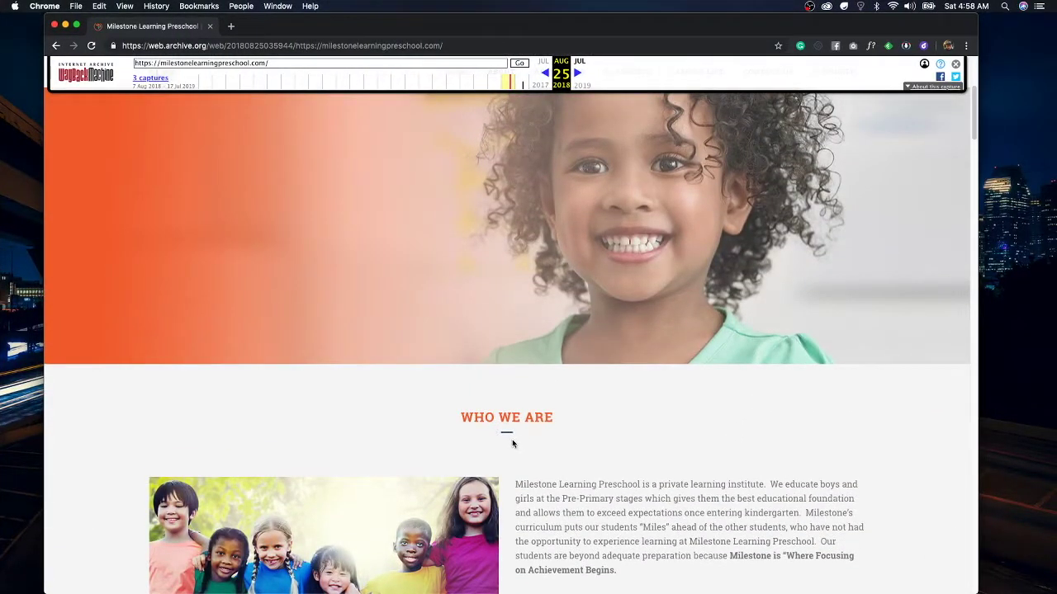
scroll(521, 434, "down", 5)
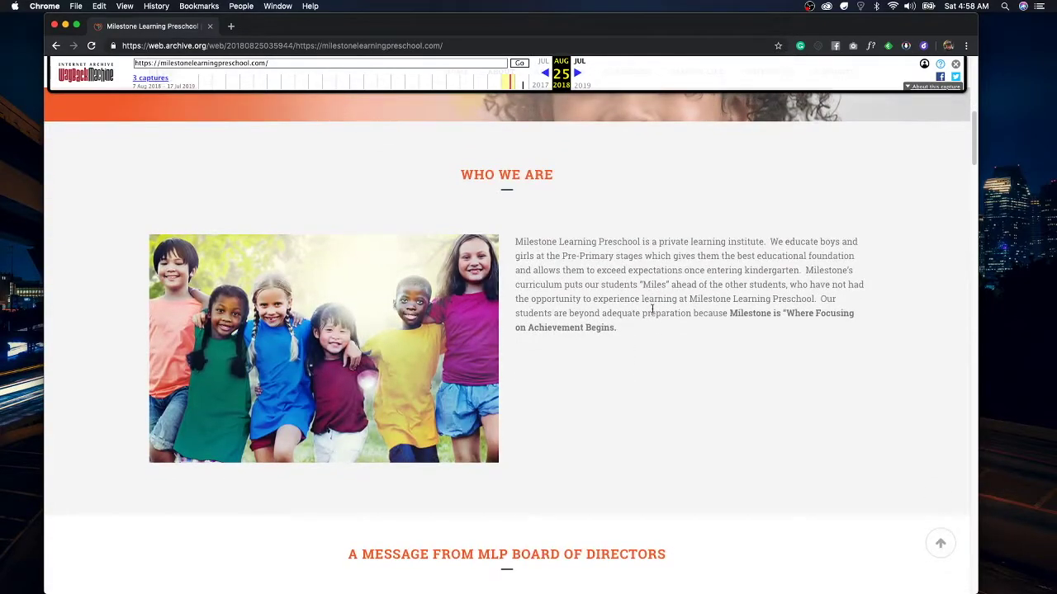
scroll(652, 309, "down", 6)
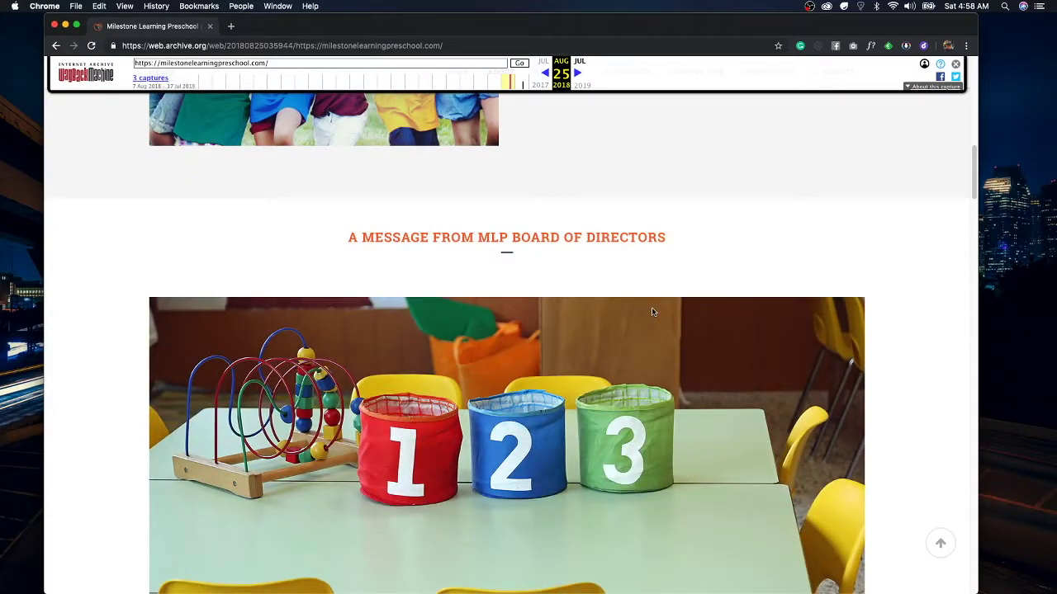
scroll(651, 311, "down", 14)
scroll(694, 266, "up", 12)
Place a 2 Columns row under WHO WE ARE and drop a Text Editor module into it
scroll(694, 266, "up", 5)
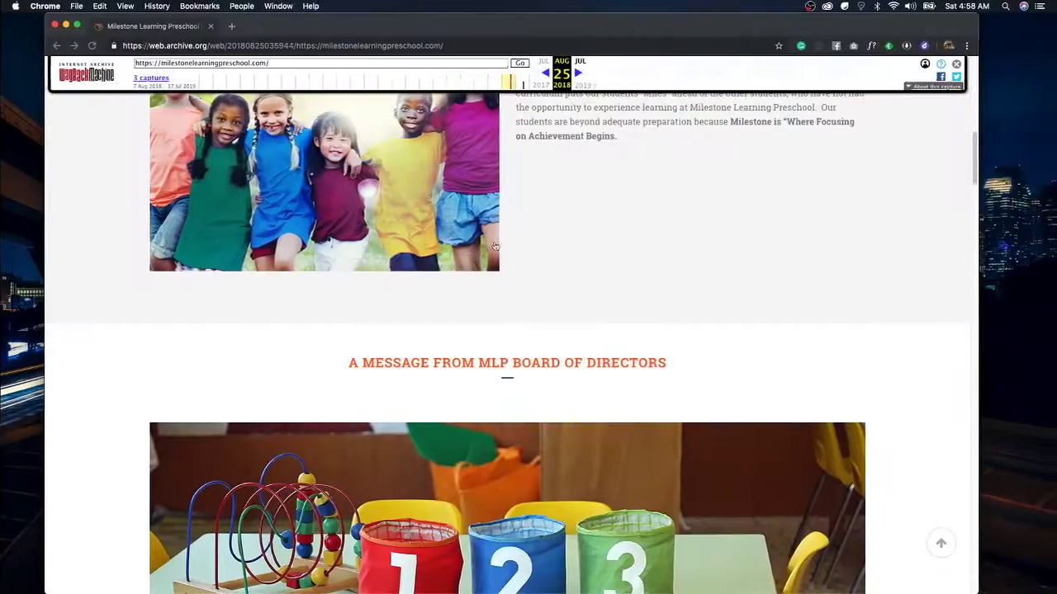
scroll(369, 320, "up", 5)
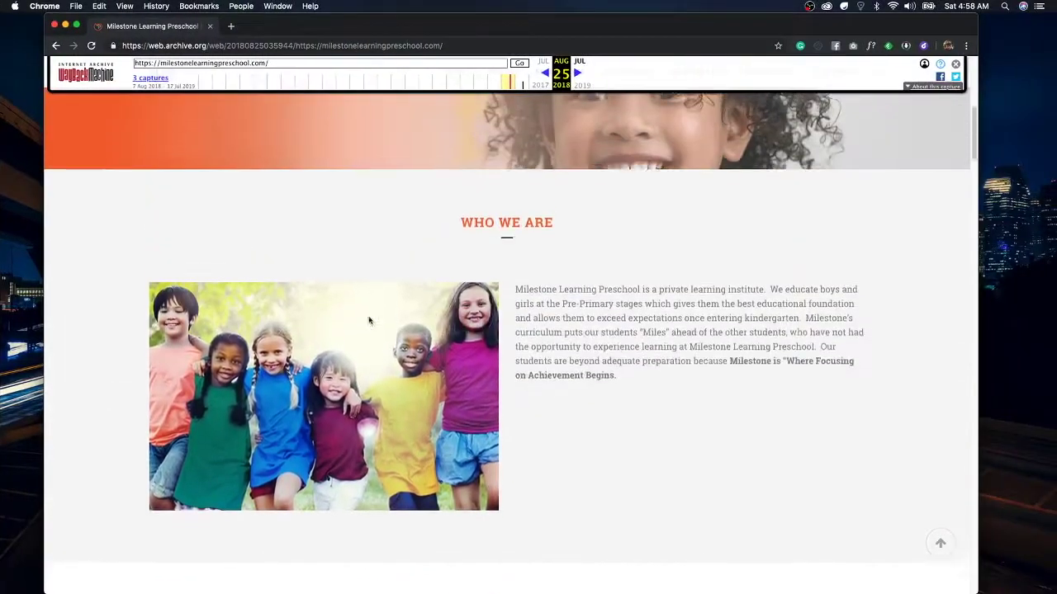
scroll(369, 320, "up", 1)
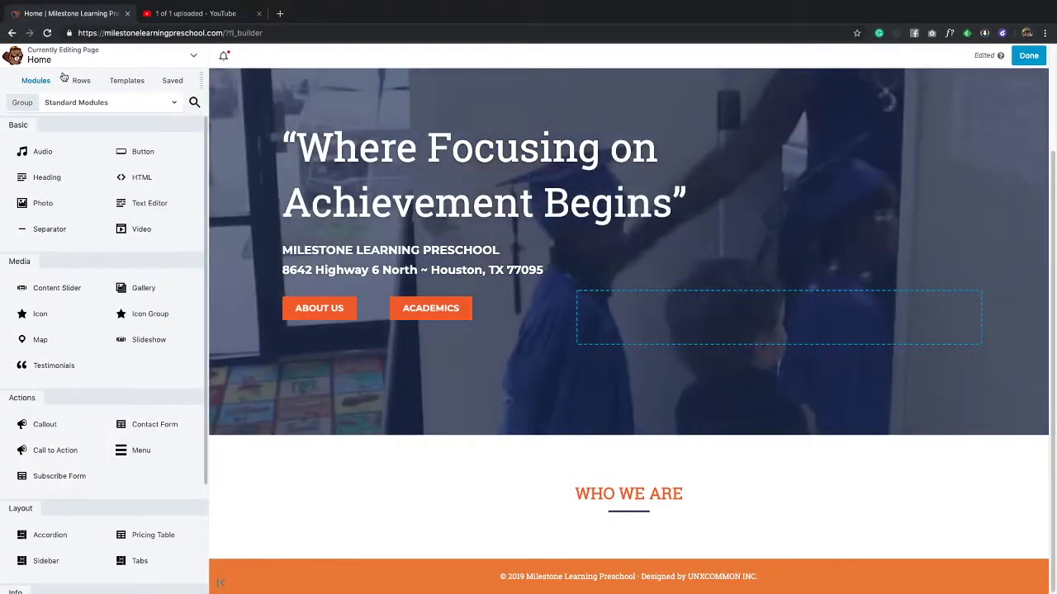
left_click(81, 80)
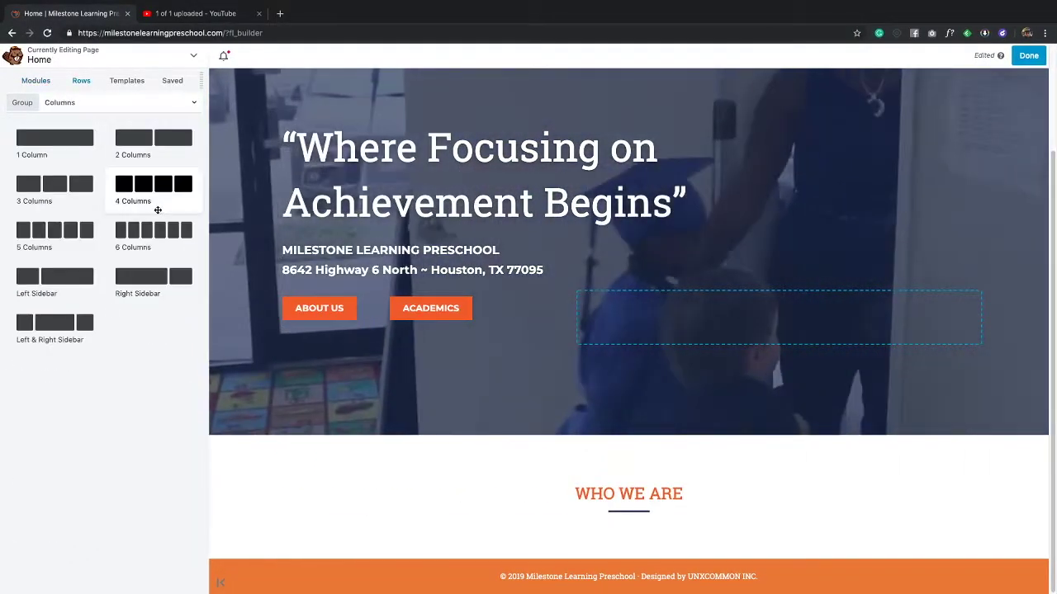
left_click_drag(154, 138, 657, 485)
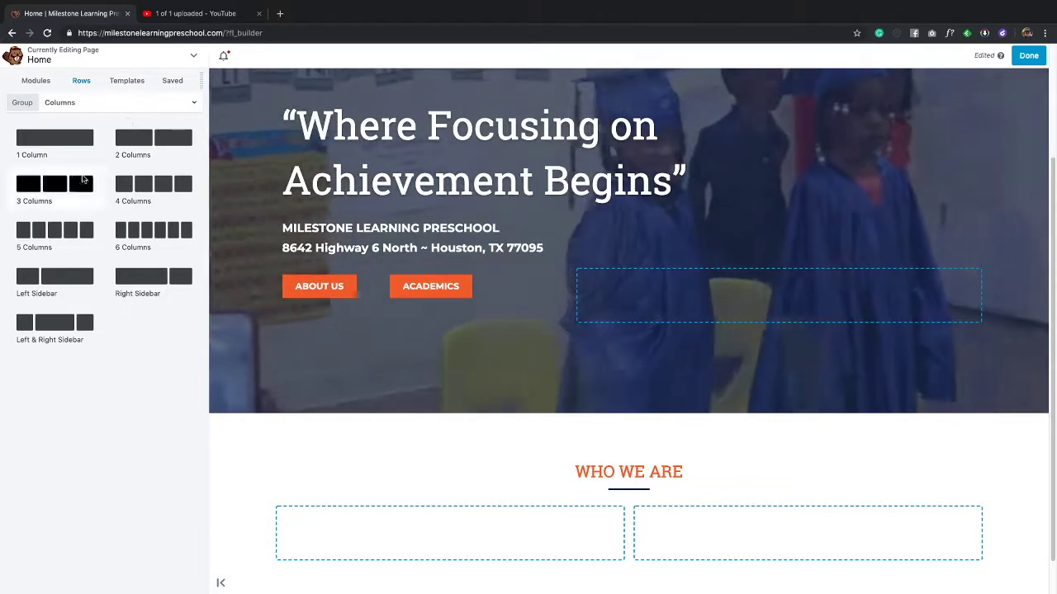
left_click(35, 81)
left_click_drag(151, 205, 755, 462)
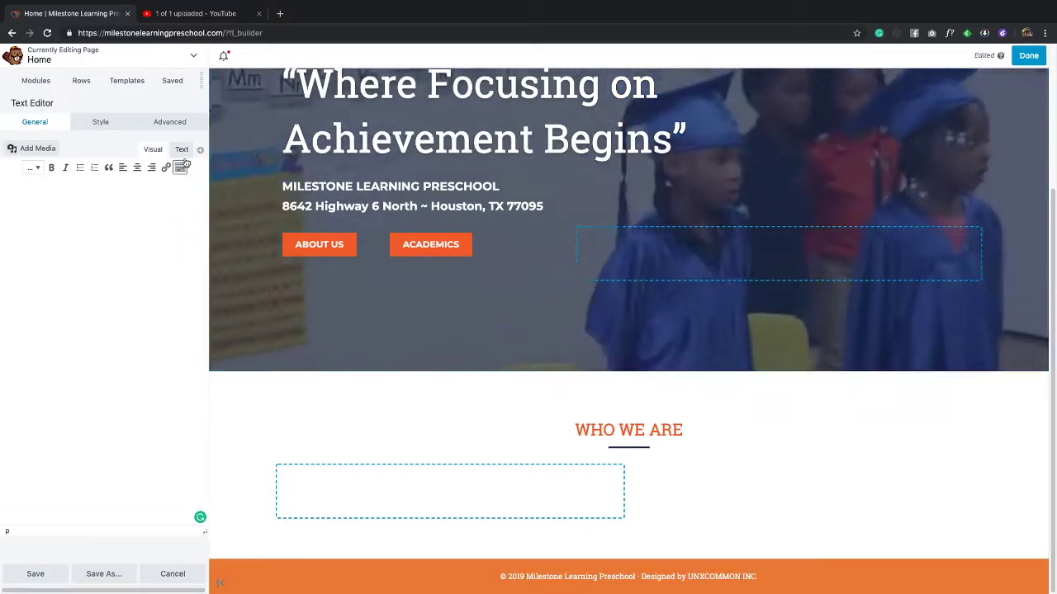
Paste the archived site's intro paragraph into the text module as HTML
left_click(180, 150)
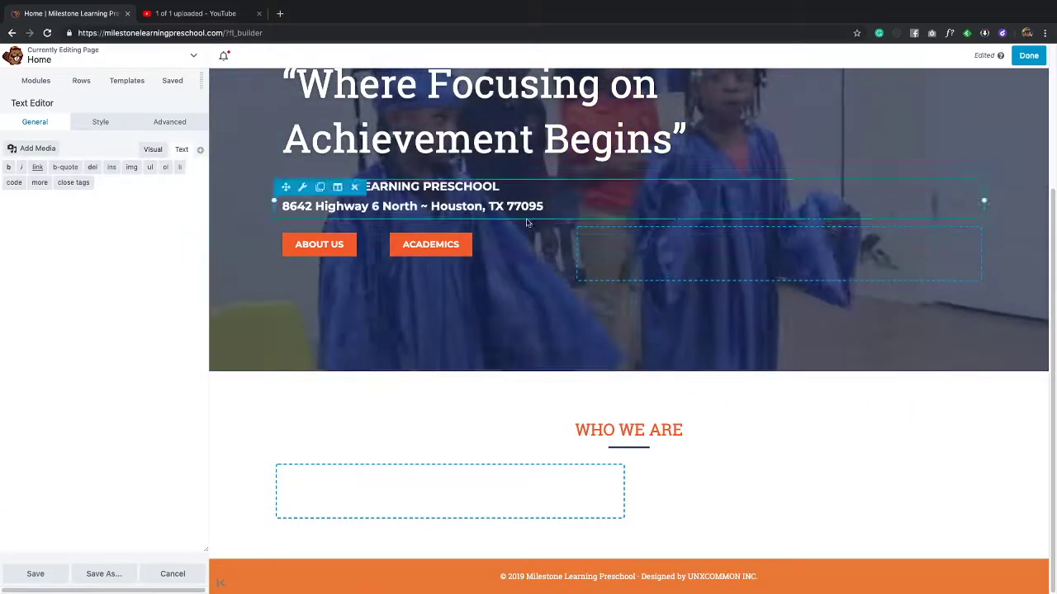
key("ctrl+Right")
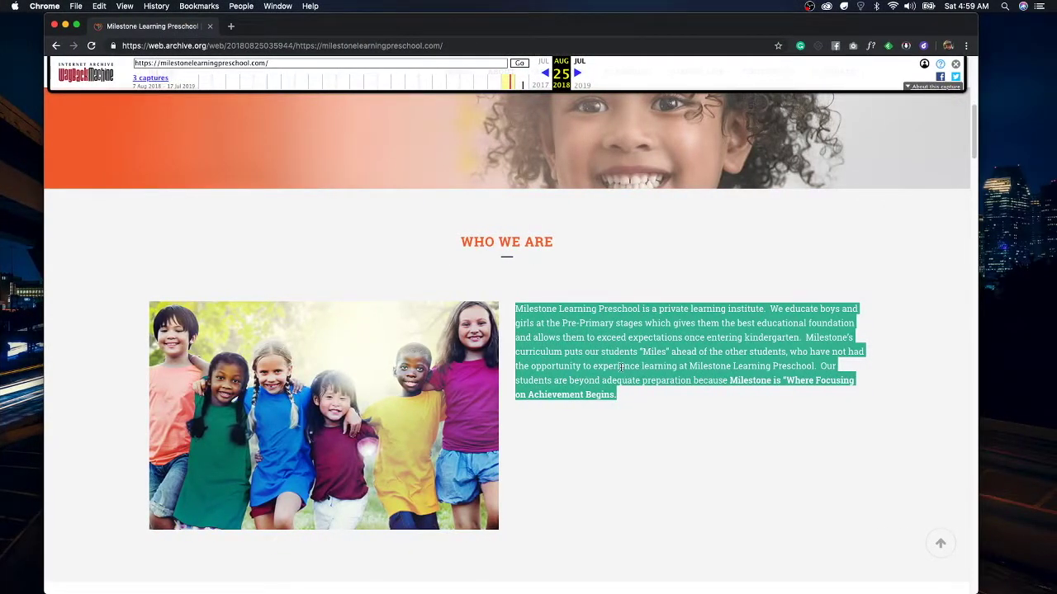
key("ctrl+Left")
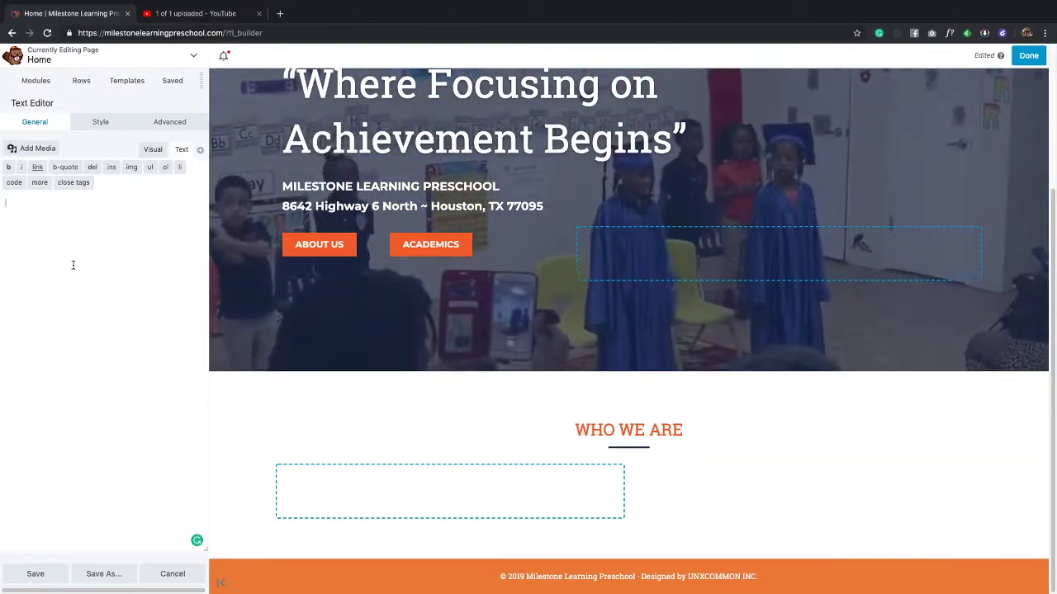
type("Milestone Learning Preschool is a private learning institute. We educate boys and girls at the Pre-Primary stages which gives them the best educational foundation and allows them to exceed expectations once entering kindergarten. Milestone's curriculum puts our students \"Miles\" ahead of the other students, who have not had the opportunity to experience learning at Milestone Learning Preschool.  Our students are beyond adequate preparation because Milestone is \"Where Focusing on Achievement Begins.")
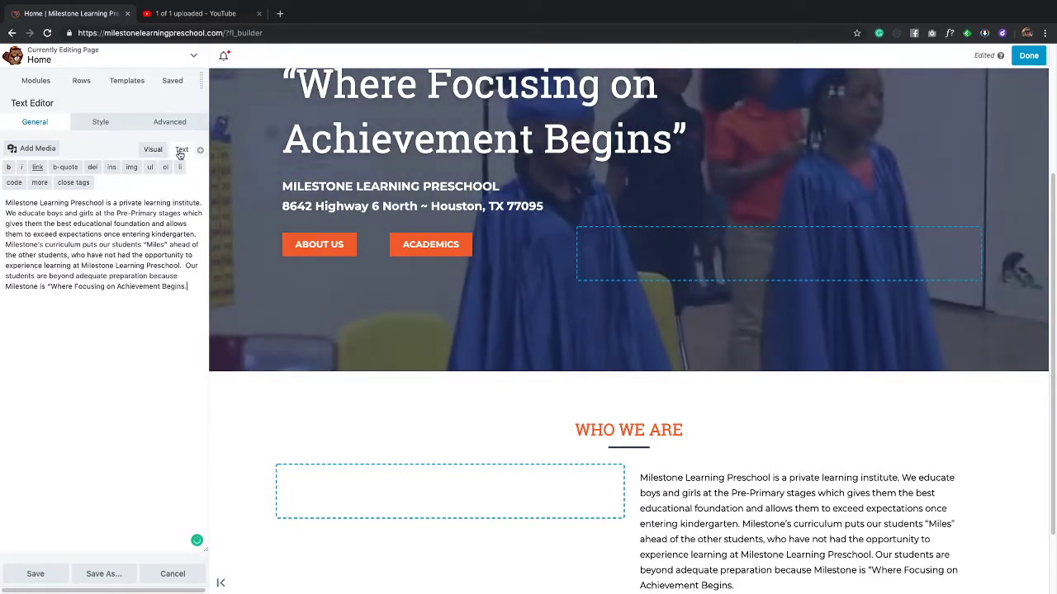
left_click(153, 150)
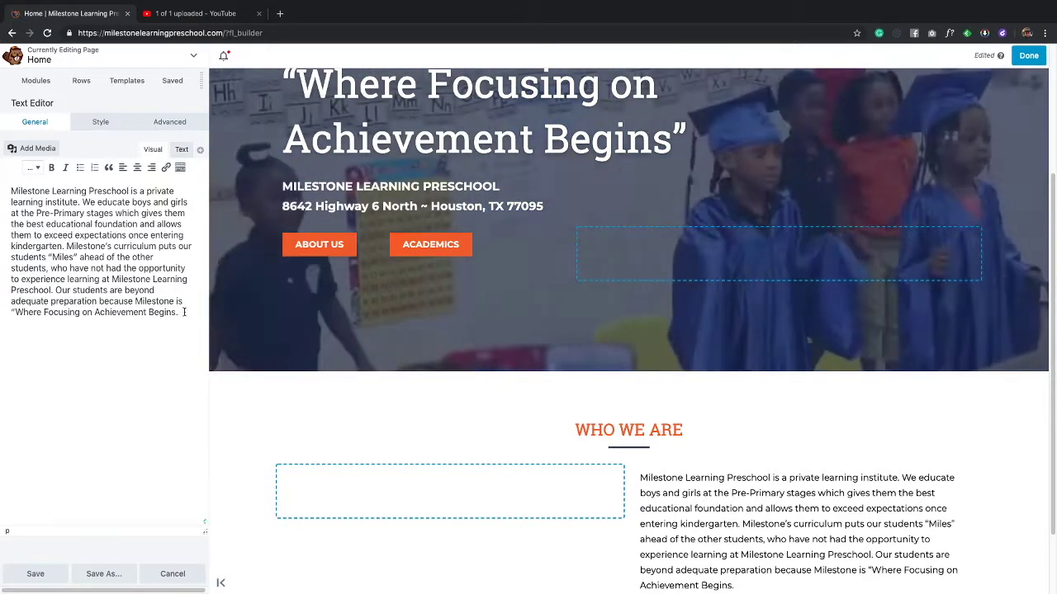
Add a closing quote after the bold line 'Where Focusing on Achievement Begins.' and start a new line
left_click_drag(93, 312, 11, 312)
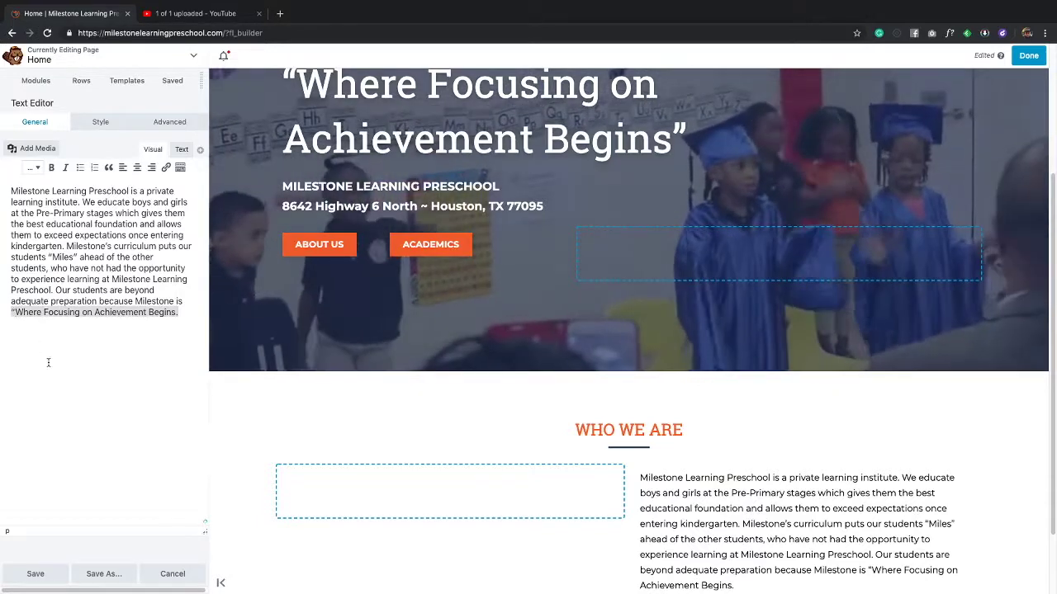
left_click(194, 313)
type("\"")
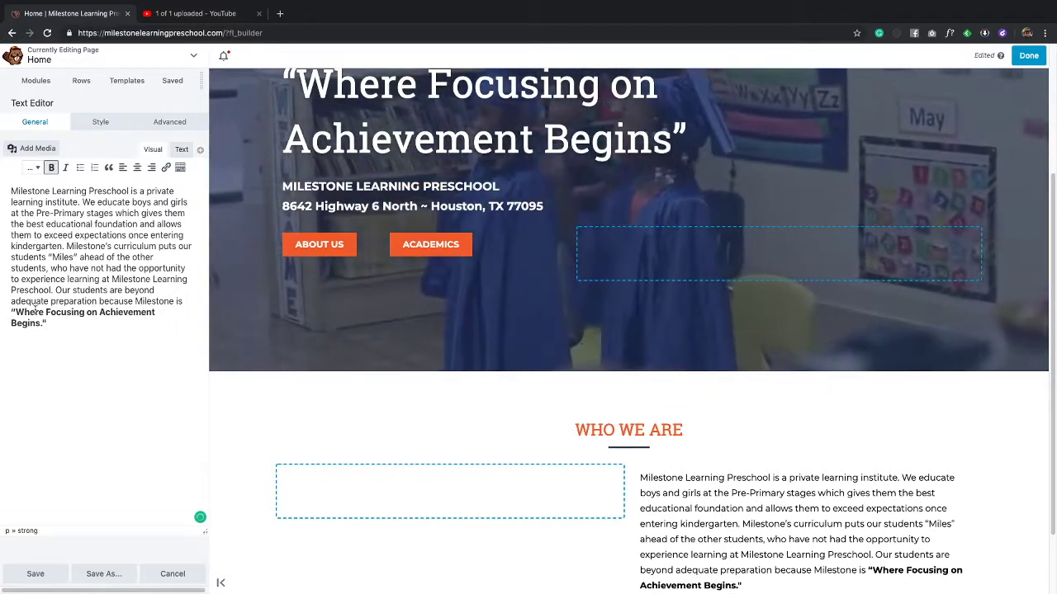
key("Return")
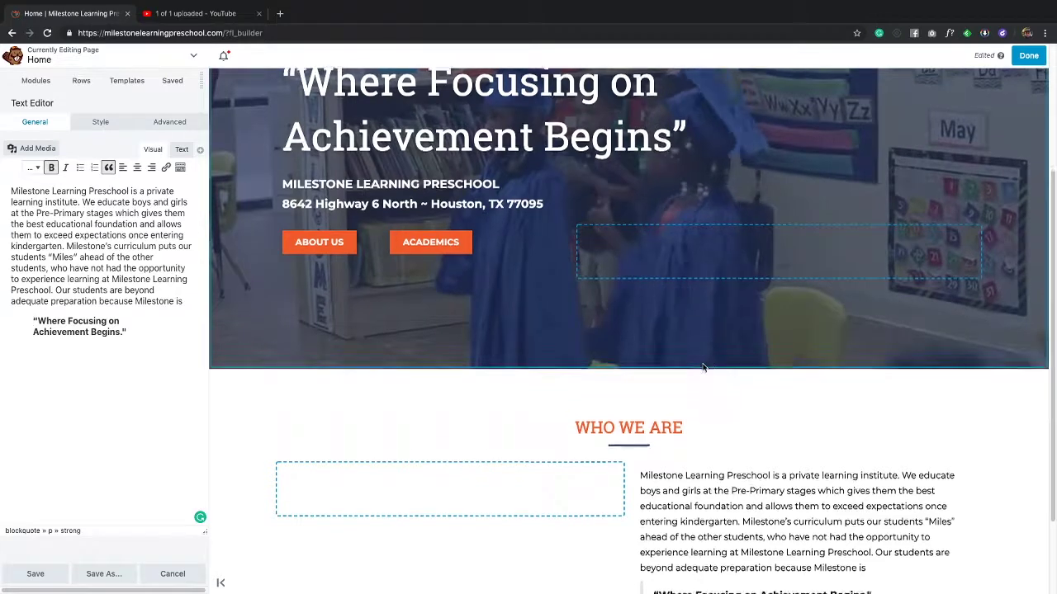
scroll(908, 454, "down", 2)
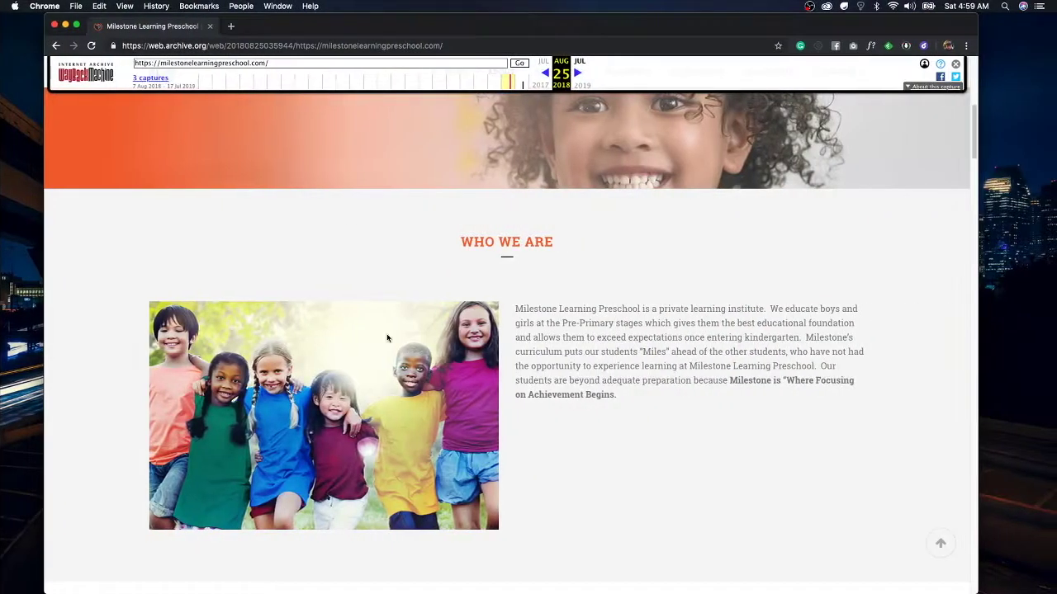
Save the text module and drop a Photo module into the left column
key("ctrl+Left")
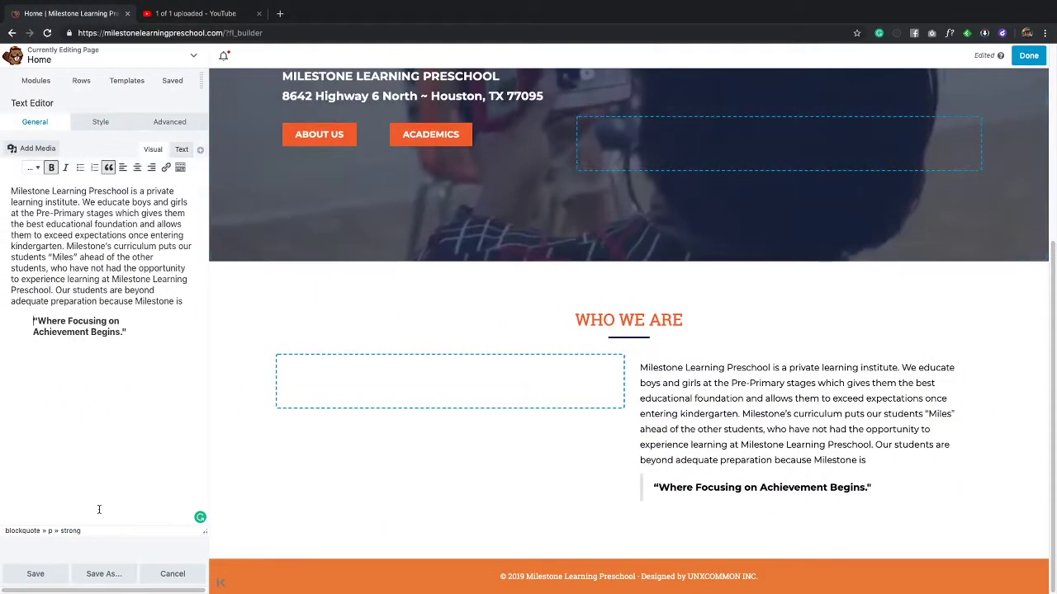
left_click(36, 573)
left_click_drag(43, 203, 402, 431)
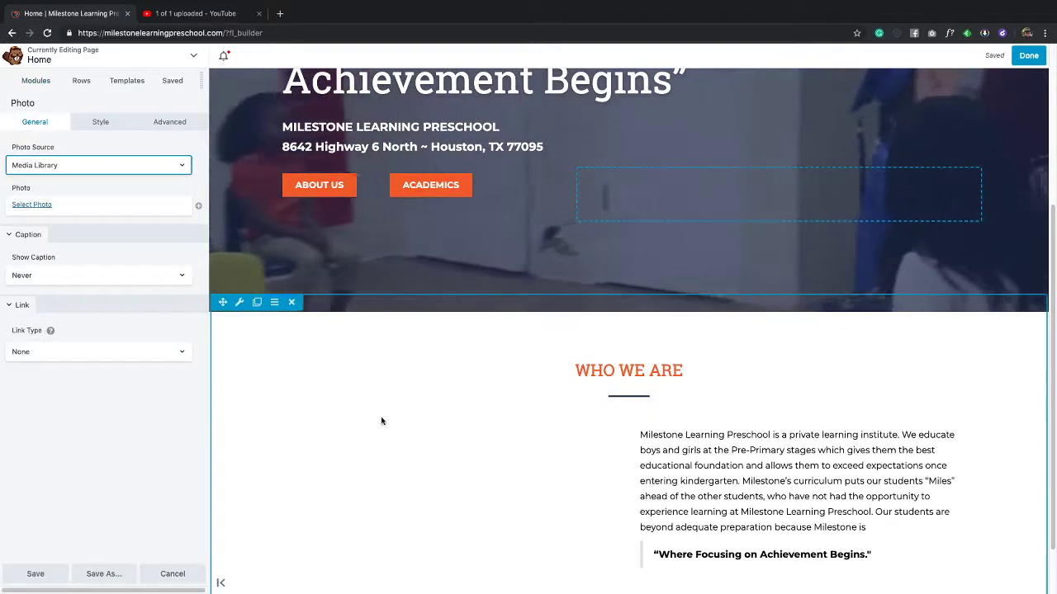
Insert the group-of-kids photo from the media library into the Photo module
left_click(34, 204)
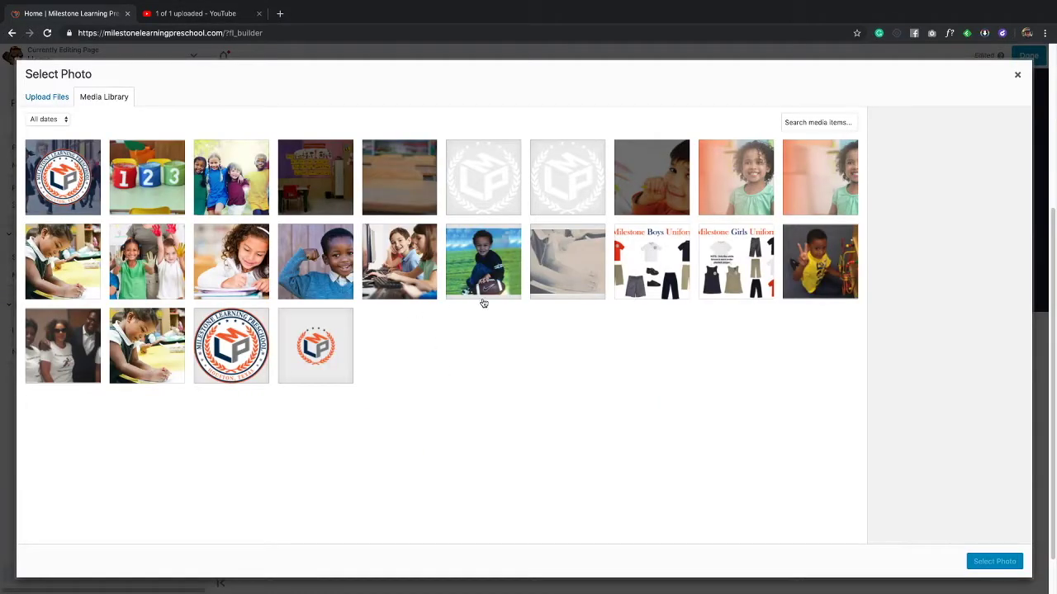
left_click(231, 178)
left_click(994, 561)
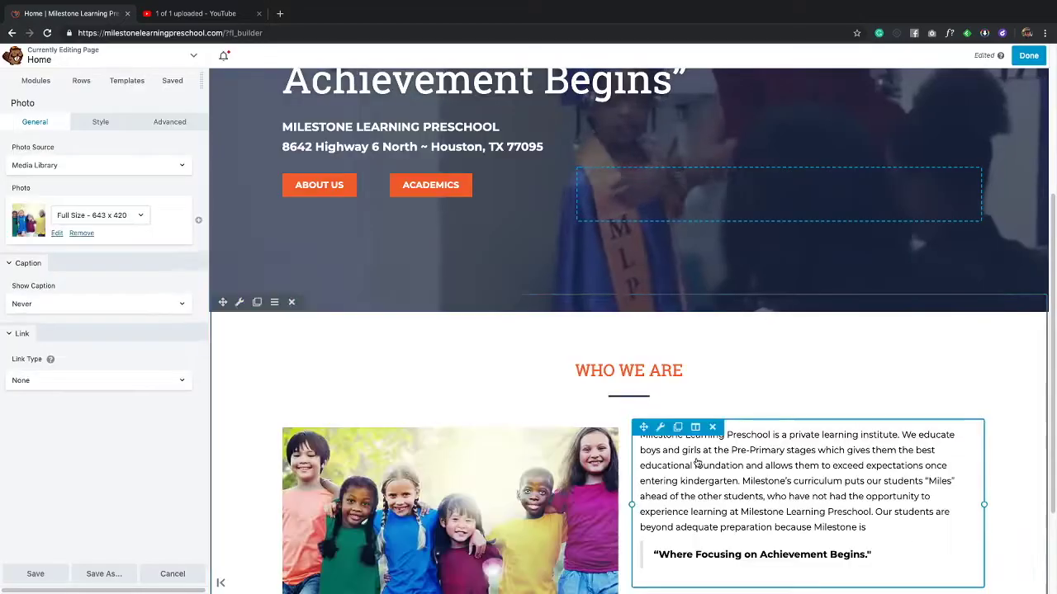
scroll(677, 478, "down", 2)
scroll(908, 520, "down", 1)
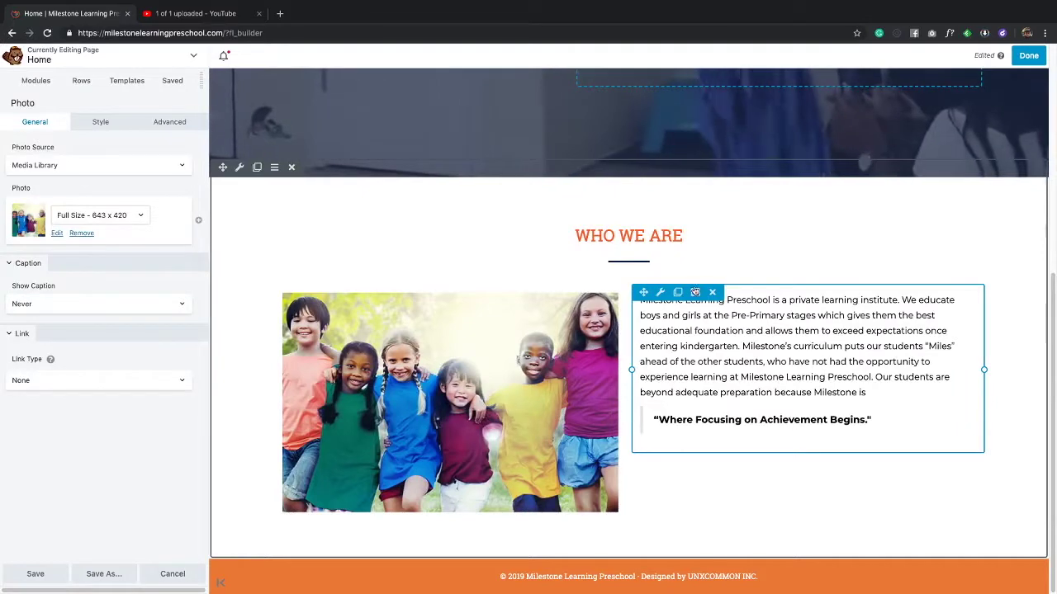
Set the text column's Equalize Heights to Yes and Vertical Alignment to Center
mouse_move(694, 294)
left_click(700, 310)
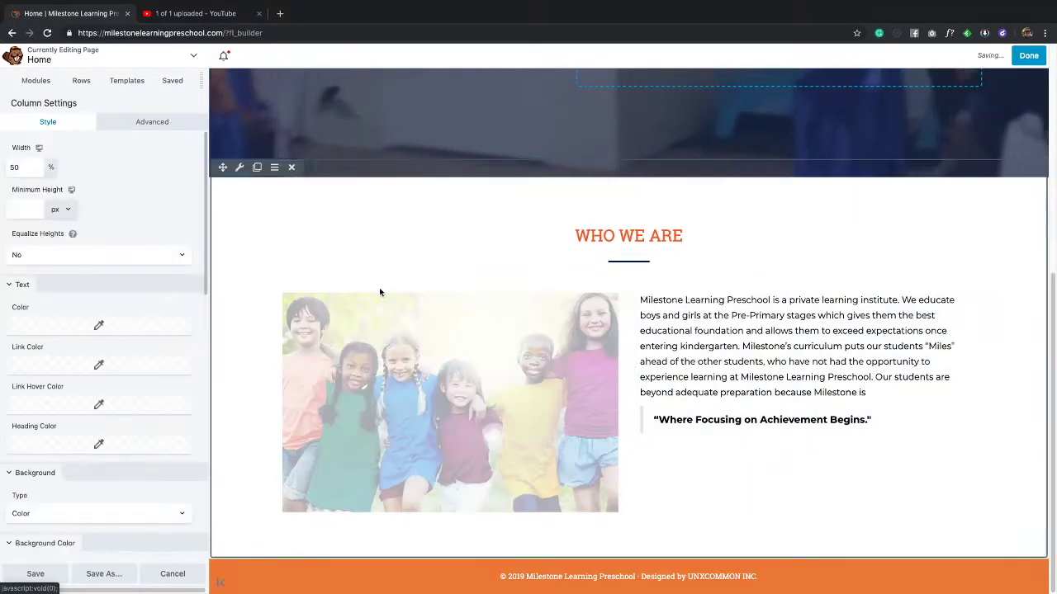
left_click(60, 255)
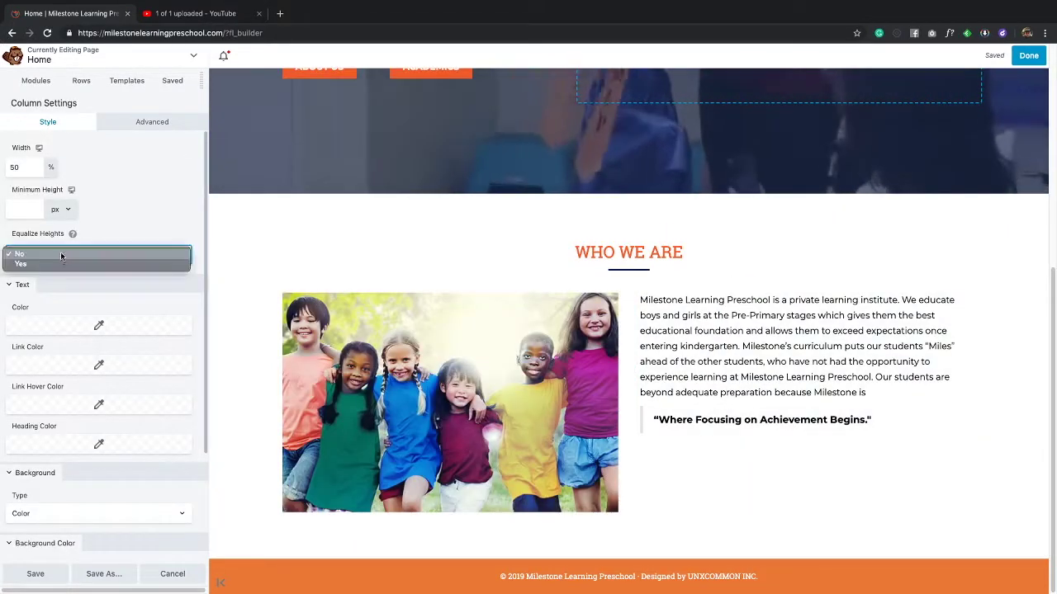
left_click(56, 264)
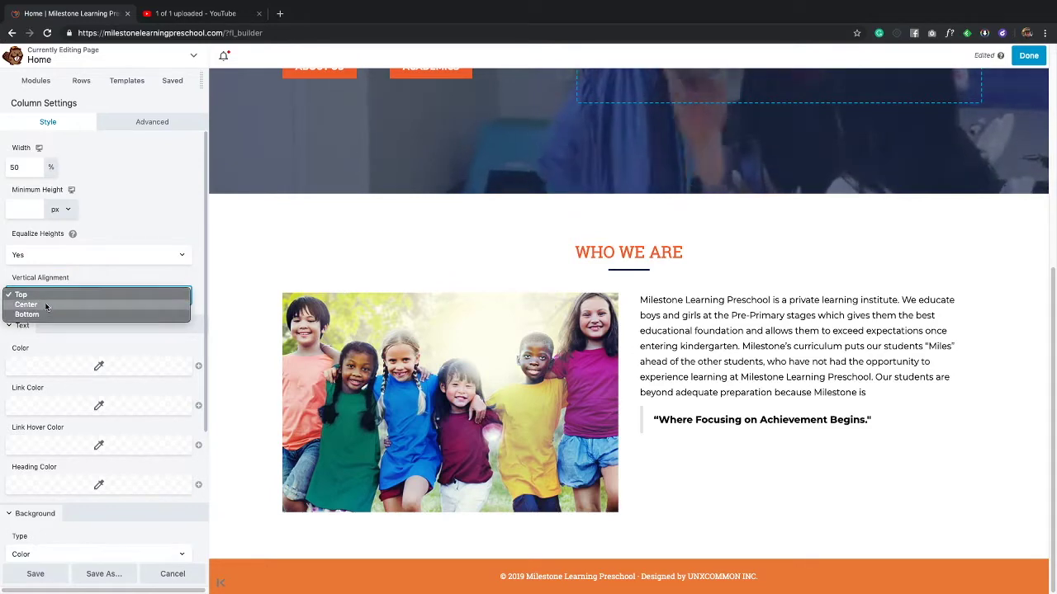
left_click(25, 304)
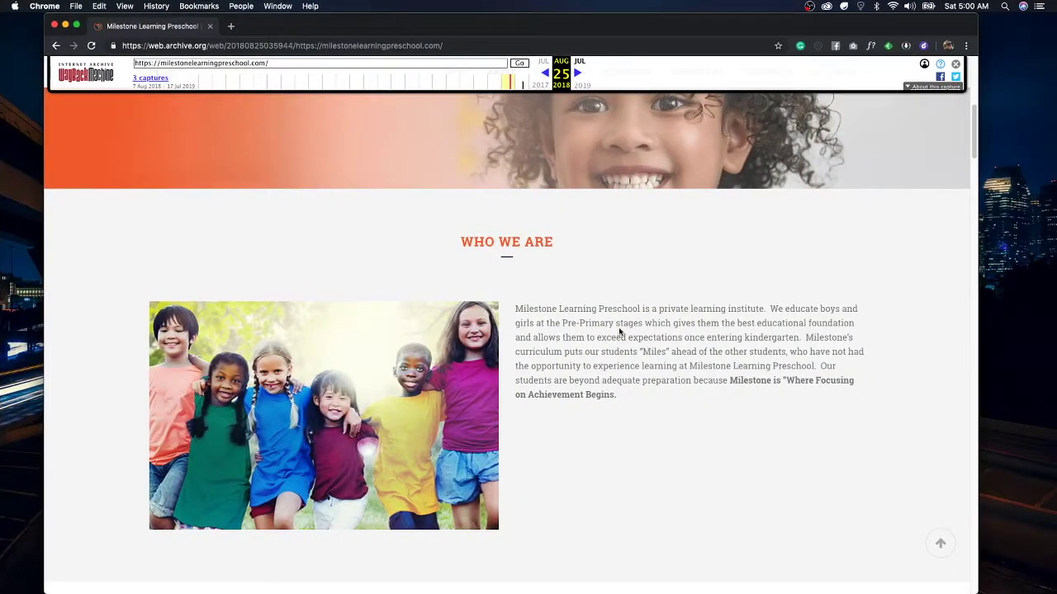
scroll(624, 328, "down", 3)
scroll(635, 330, "up", 4)
scroll(639, 331, "up", 1)
scroll(639, 328, "down", 3)
scroll(639, 328, "up", 3)
scroll(690, 323, "down", 1)
scroll(690, 324, "down", 3)
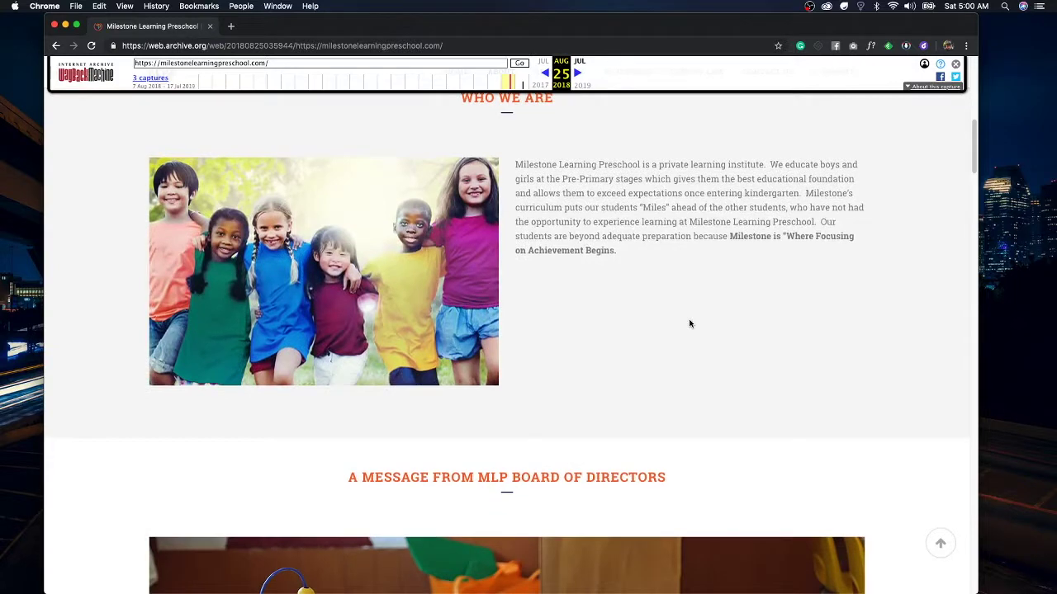
scroll(788, 173, "up", 2)
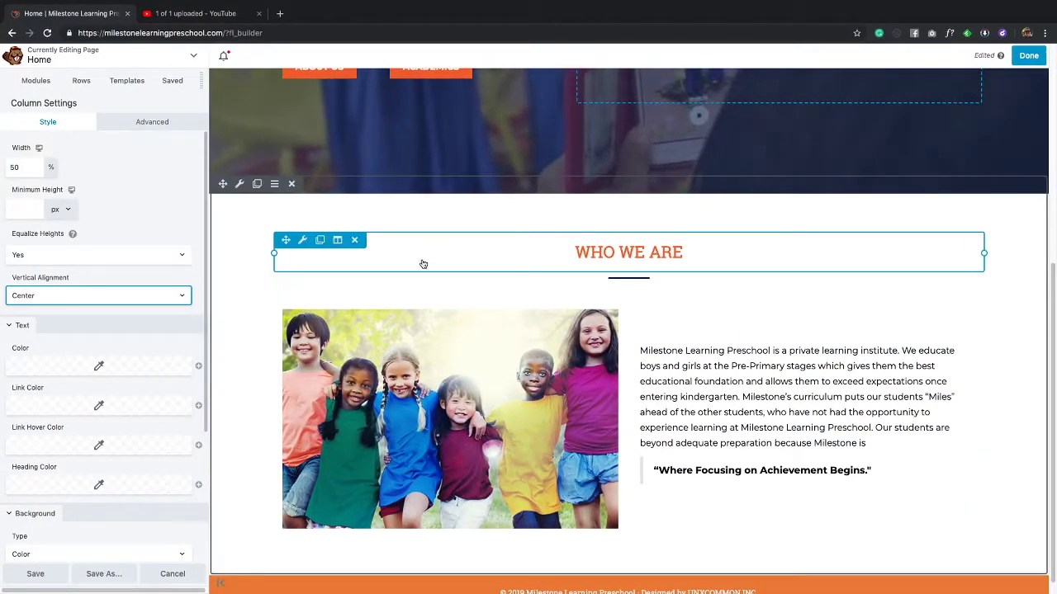
Give the separator under WHO WE ARE a 45 px bottom margin and save
left_click(304, 282)
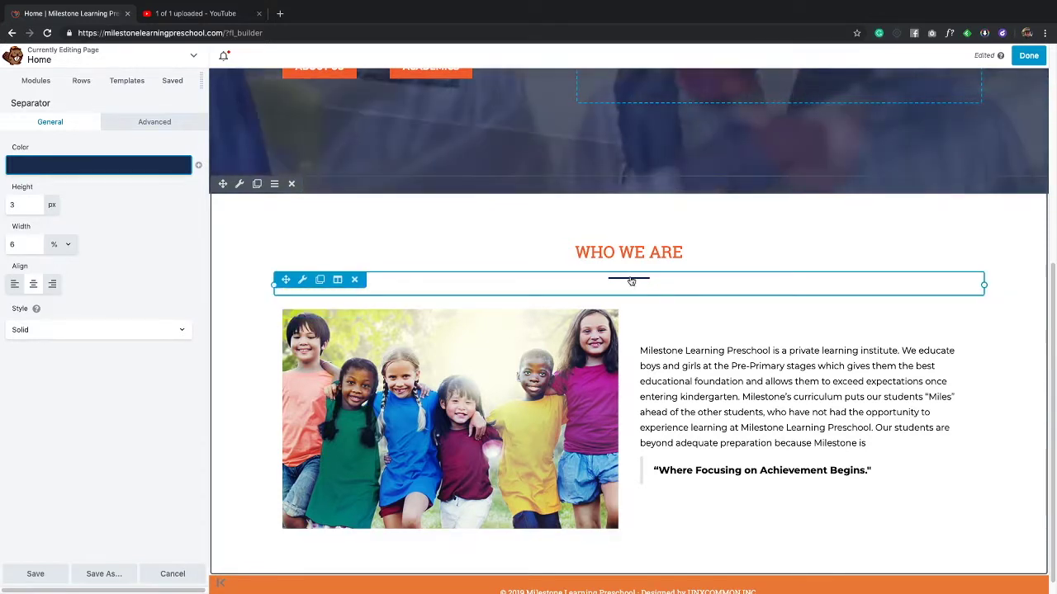
left_click(154, 119)
left_click(36, 189)
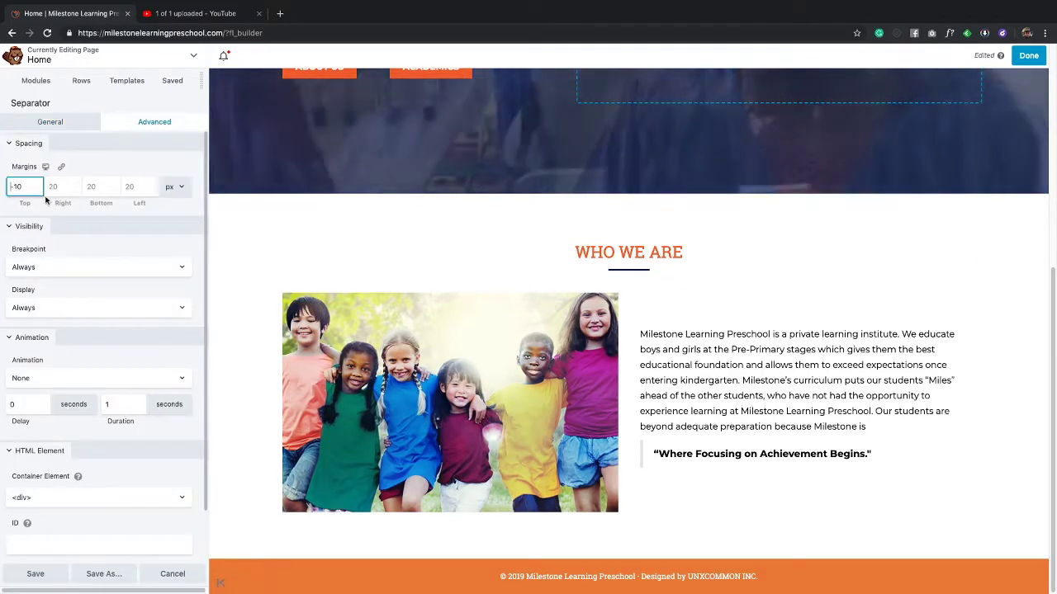
left_click(105, 187)
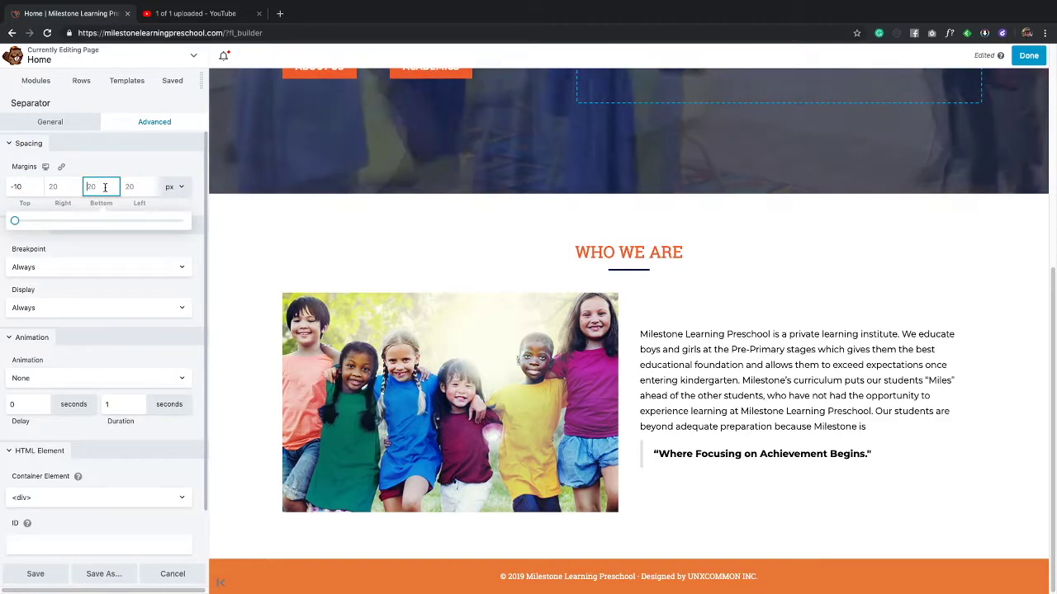
type("3")
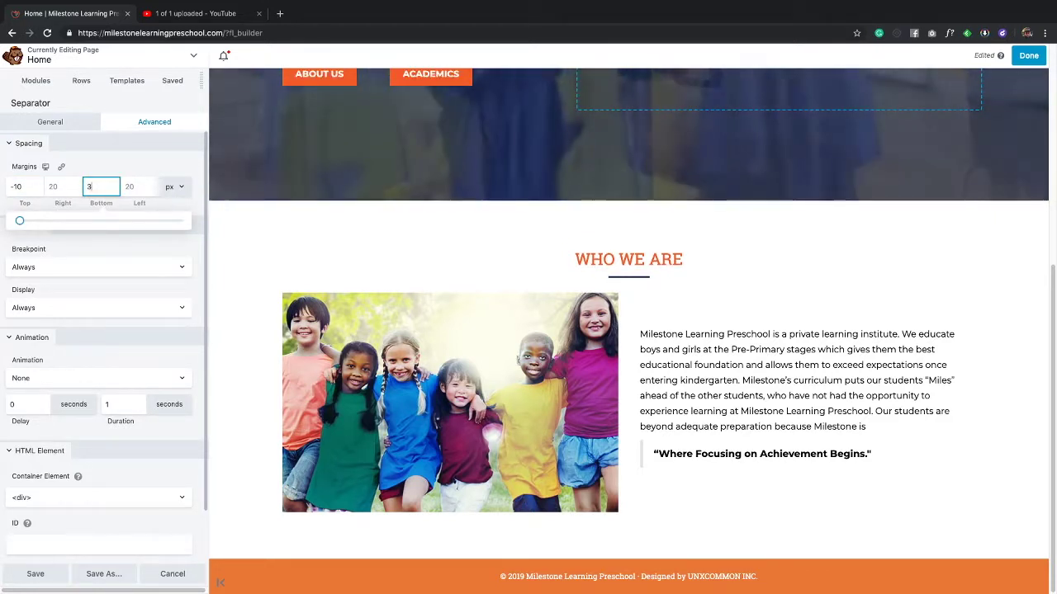
type("8")
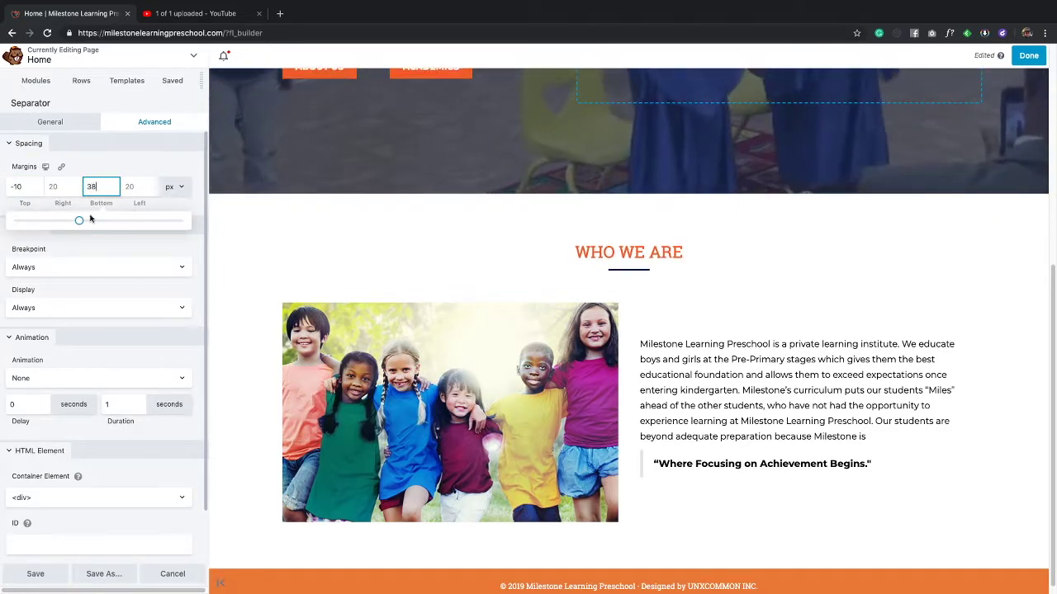
type("45")
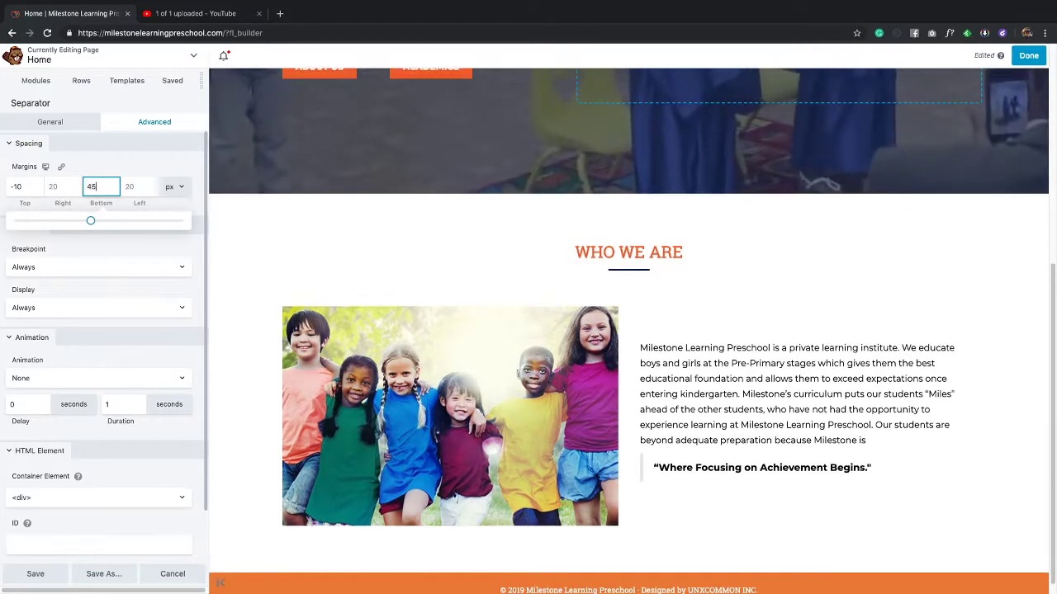
left_click(34, 574)
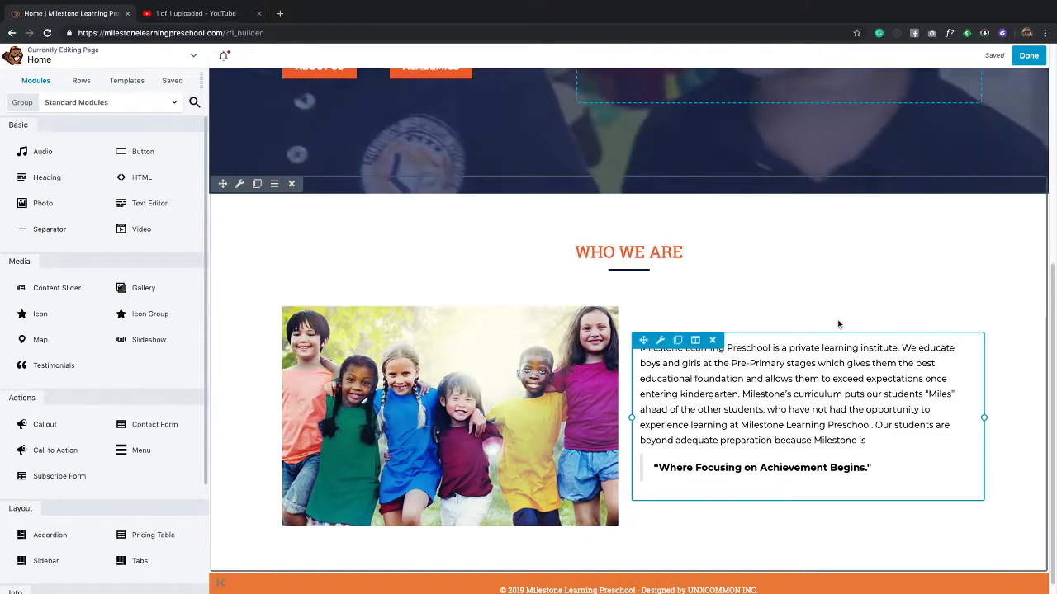
scroll(941, 255, "down", 1)
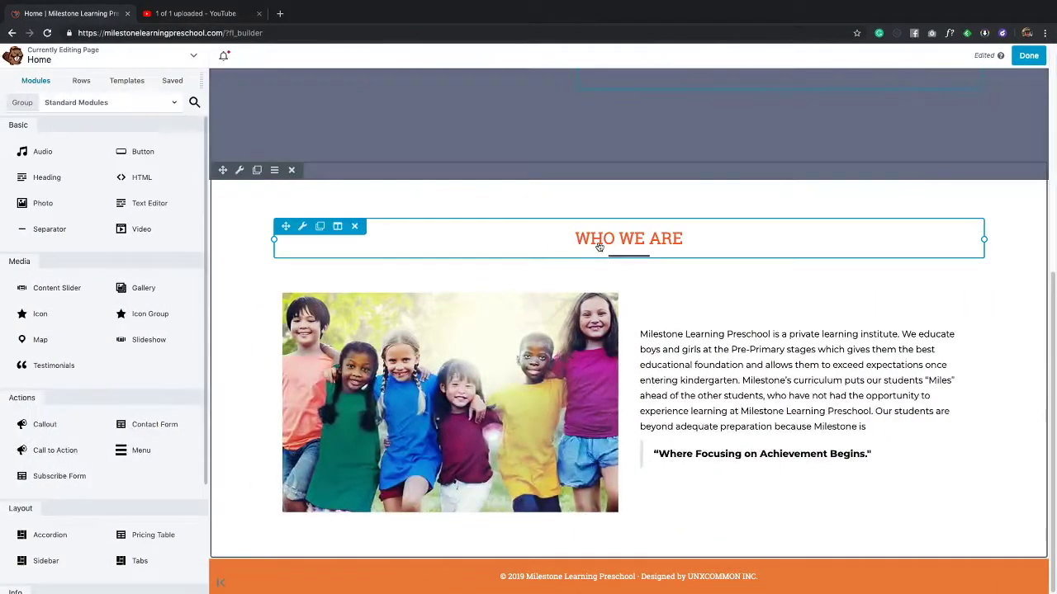
scroll(670, 249, "up", 5)
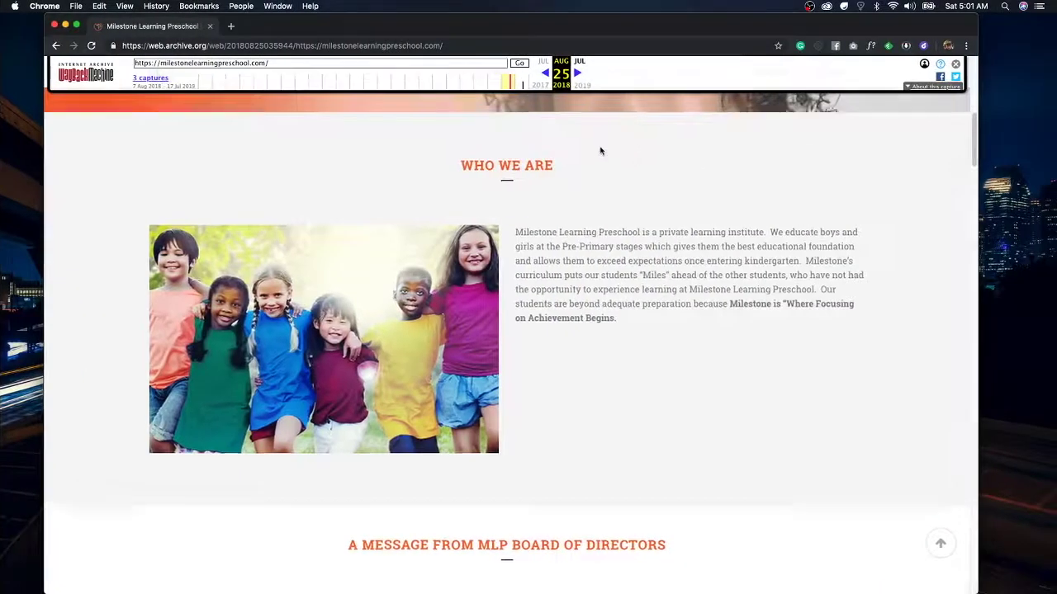
scroll(598, 149, "up", 5)
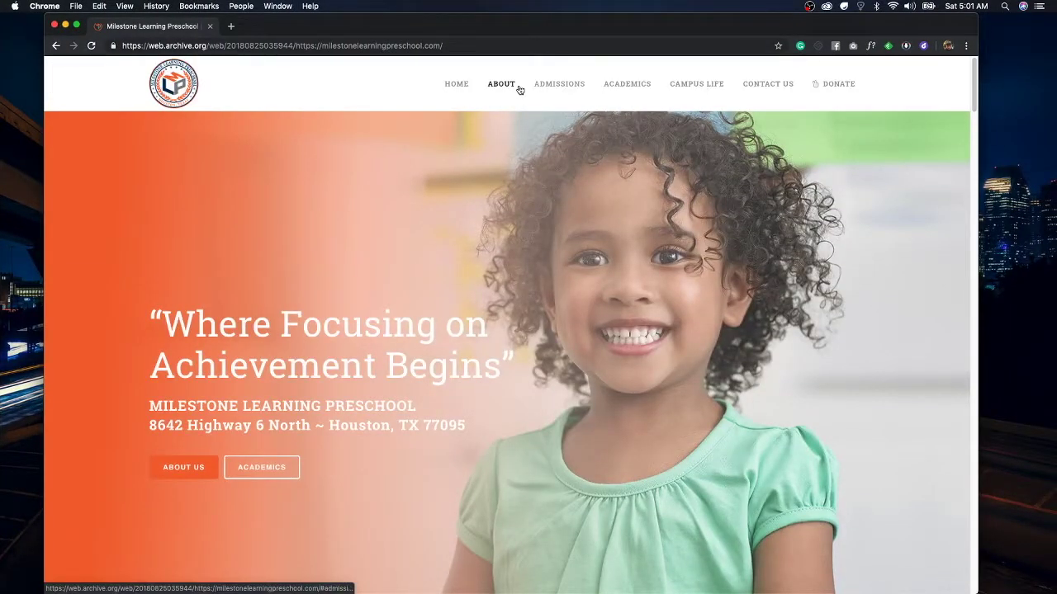
Give the WHO WE ARE row the HTML ID 'about' and save its settings
left_click(503, 85)
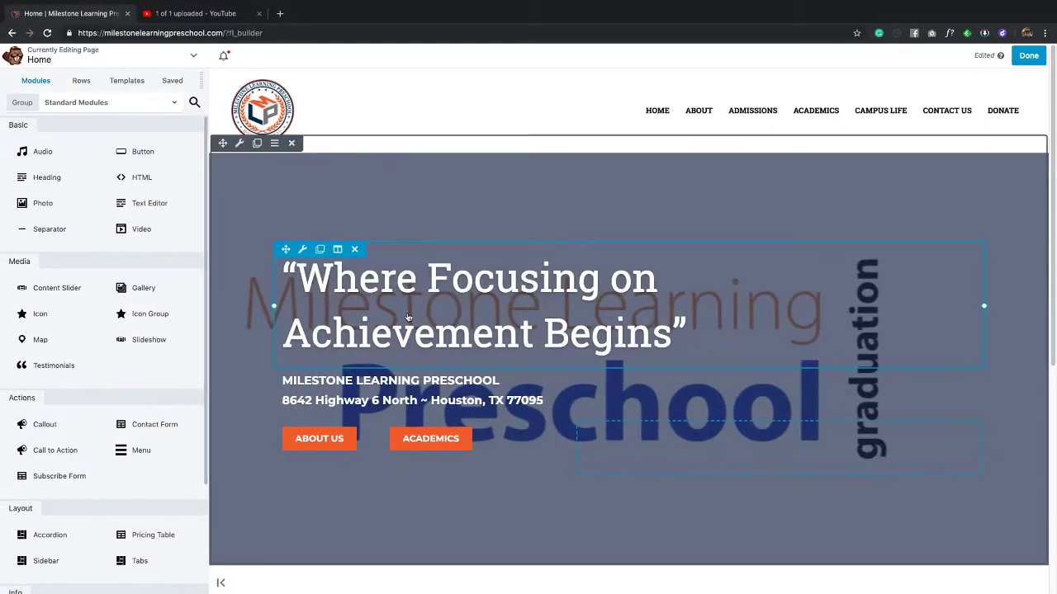
scroll(407, 317, "down", 4)
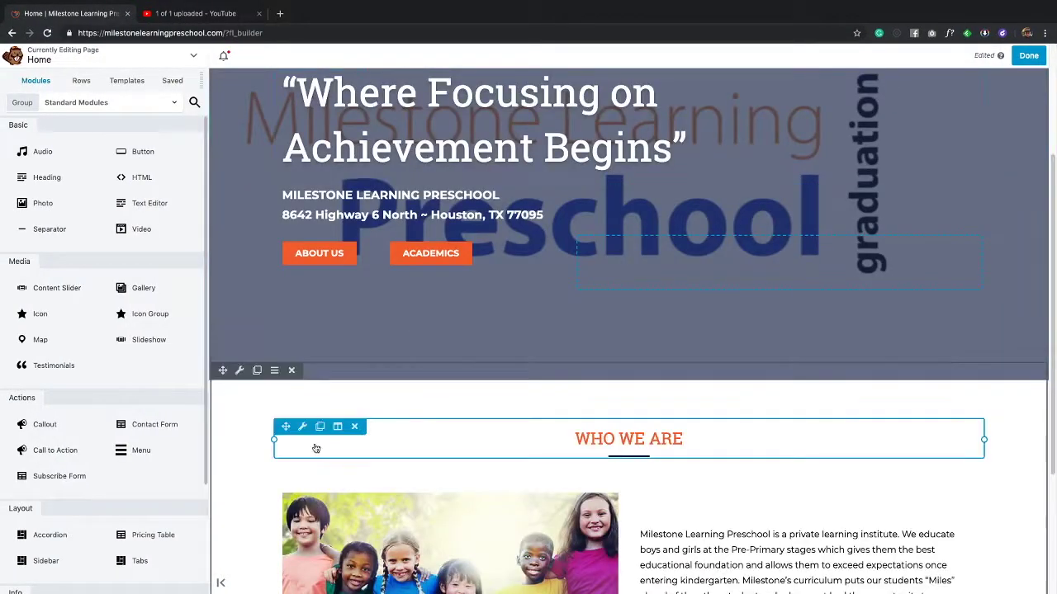
left_click(240, 303)
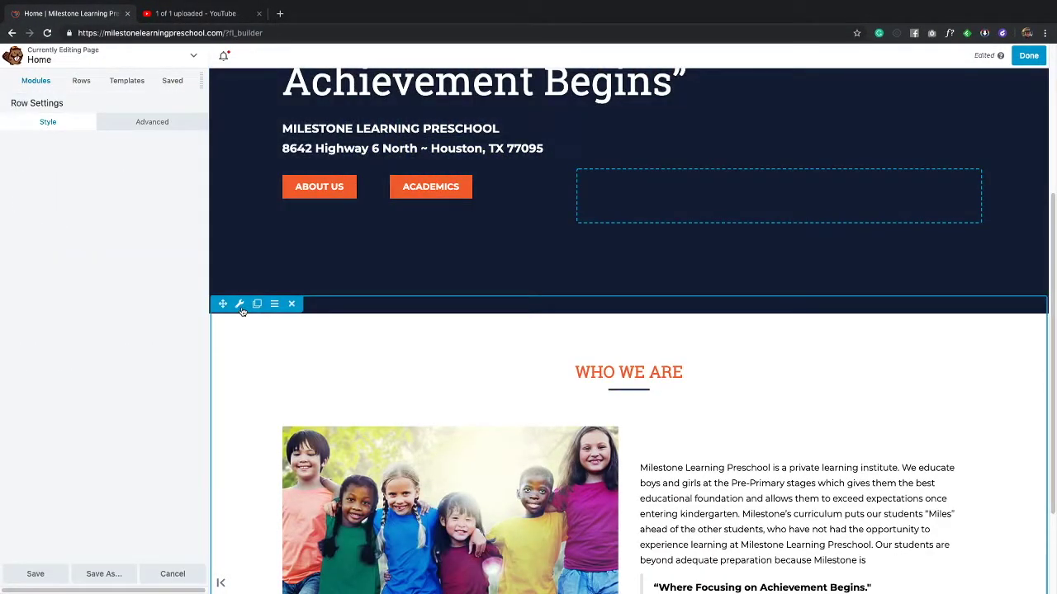
left_click(157, 123)
scroll(82, 330, "down", 3)
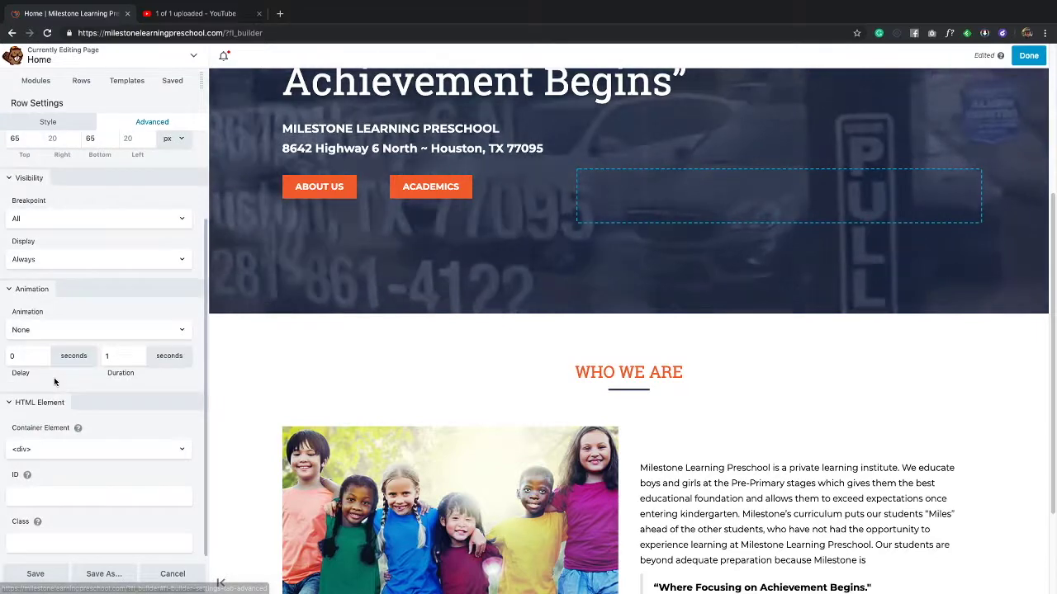
left_click(40, 493)
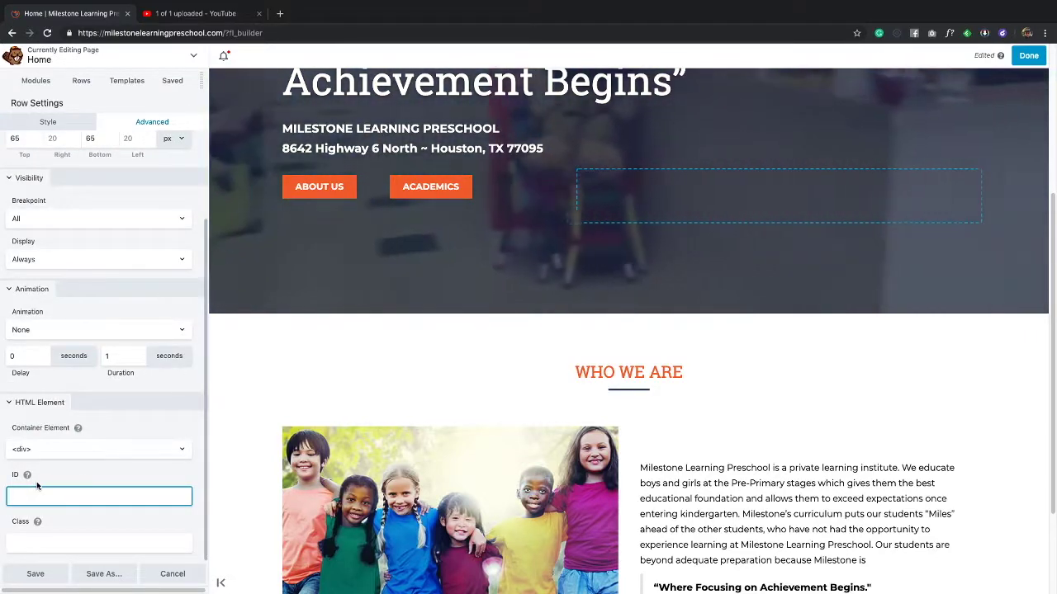
type("about")
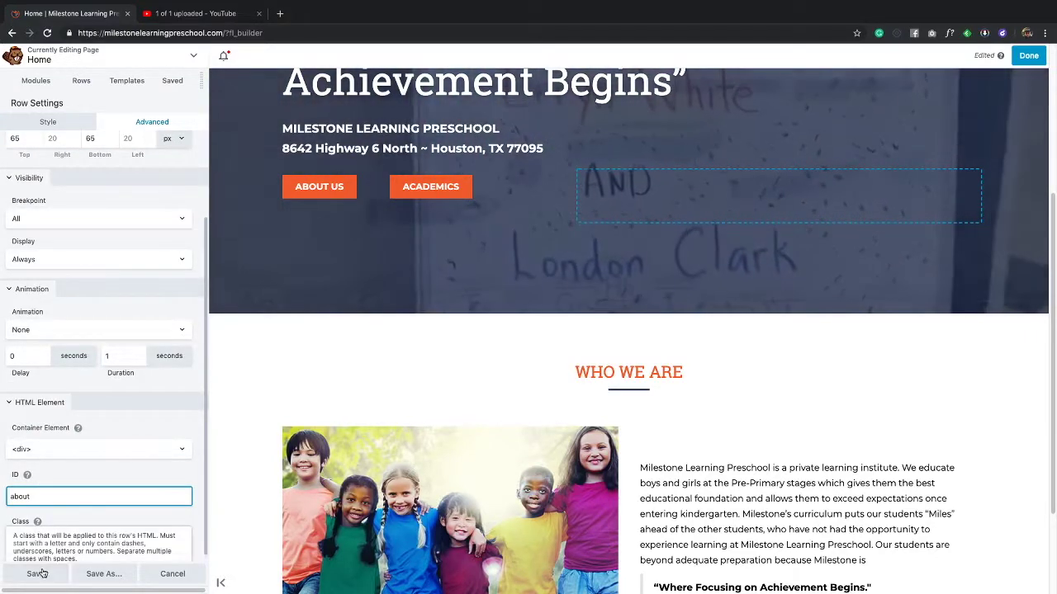
left_click(35, 573)
Publish the page and test that the ABOUT link jumps to WHO WE ARE
scroll(707, 366, "up", 3)
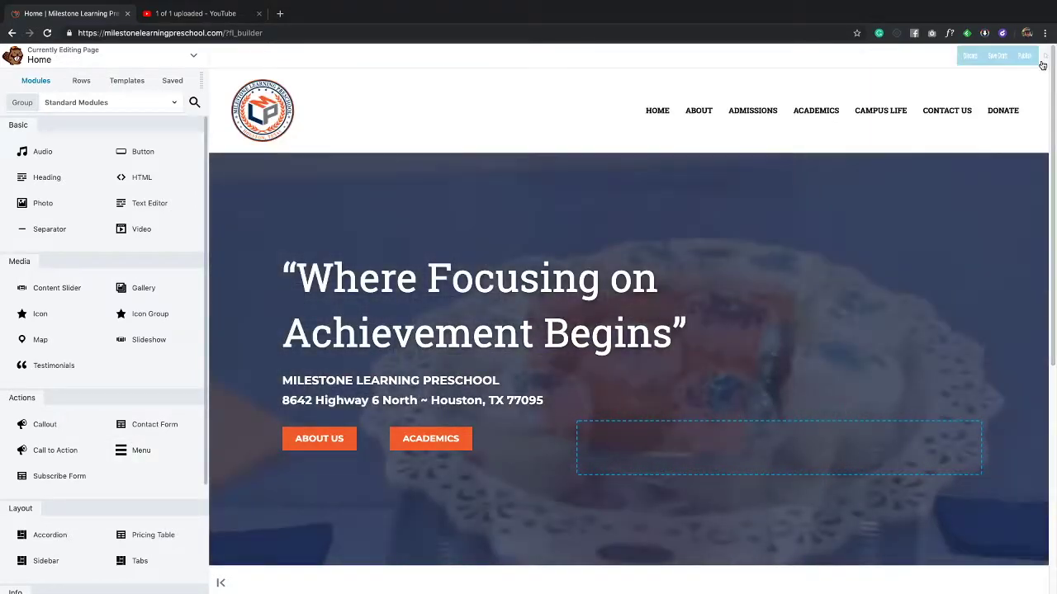
left_click(1028, 55)
left_click(979, 54)
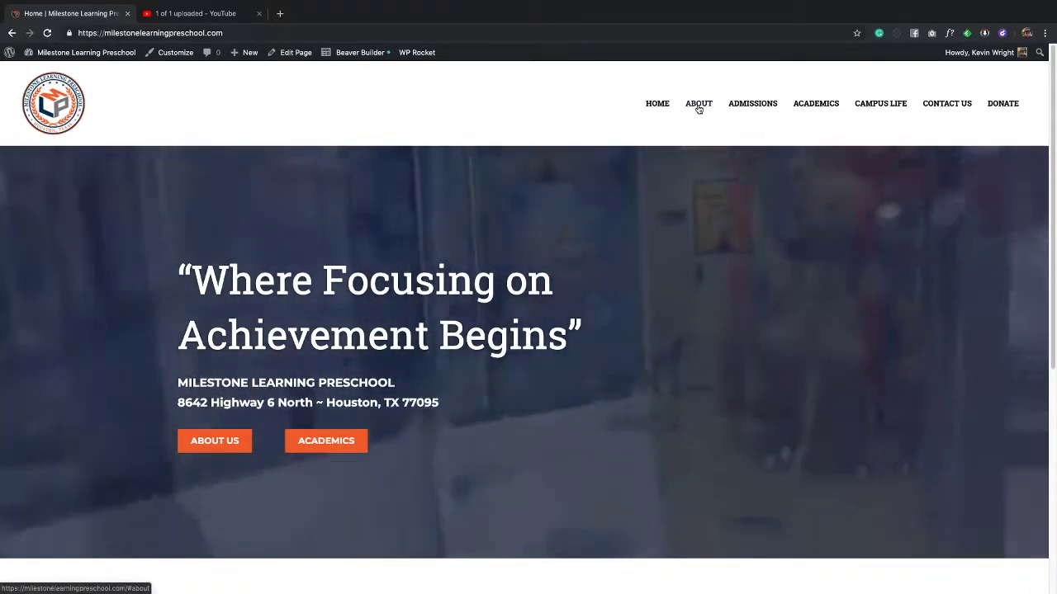
left_click(699, 105)
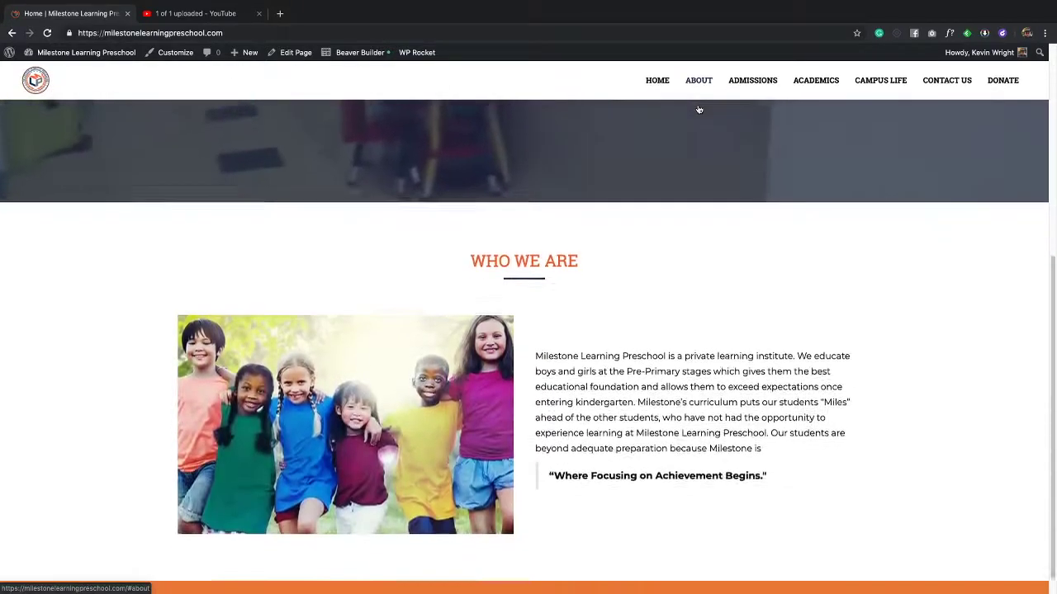
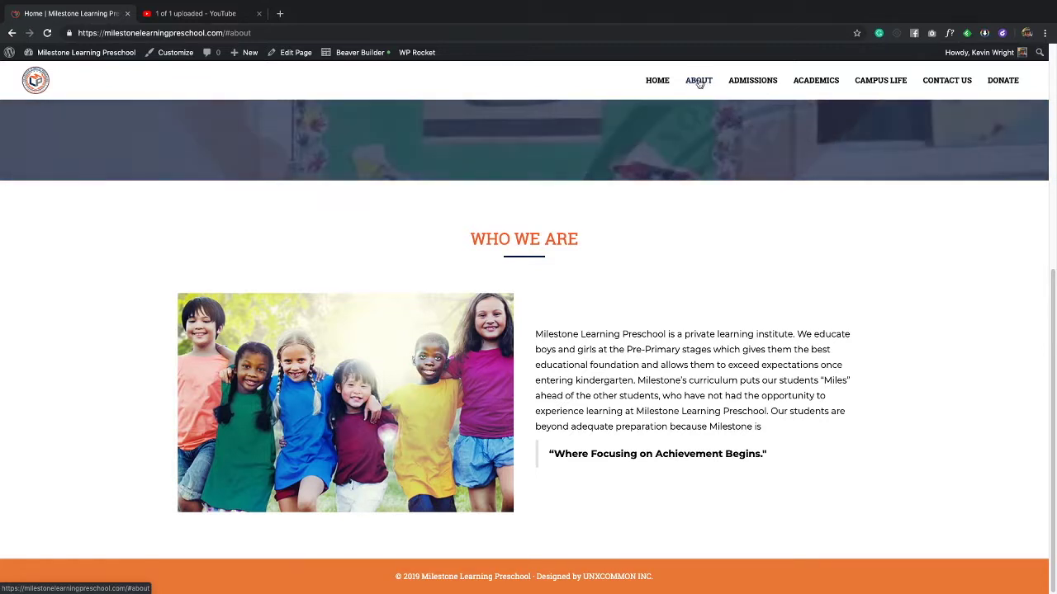
Check the live site's About section, go back to the homepage, and launch Beaver Builder on it
left_click(698, 82)
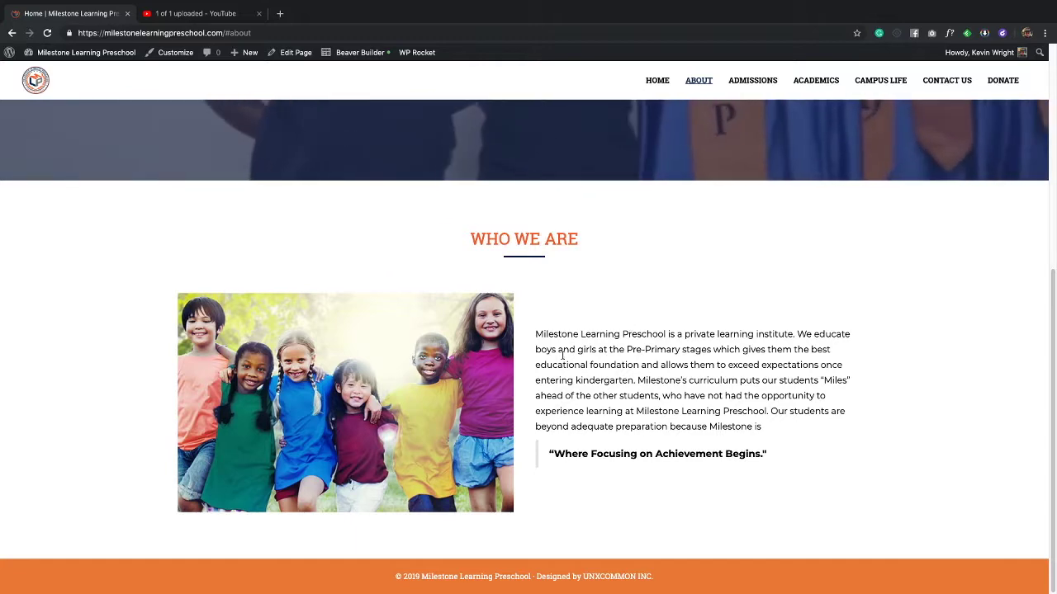
left_click(659, 80)
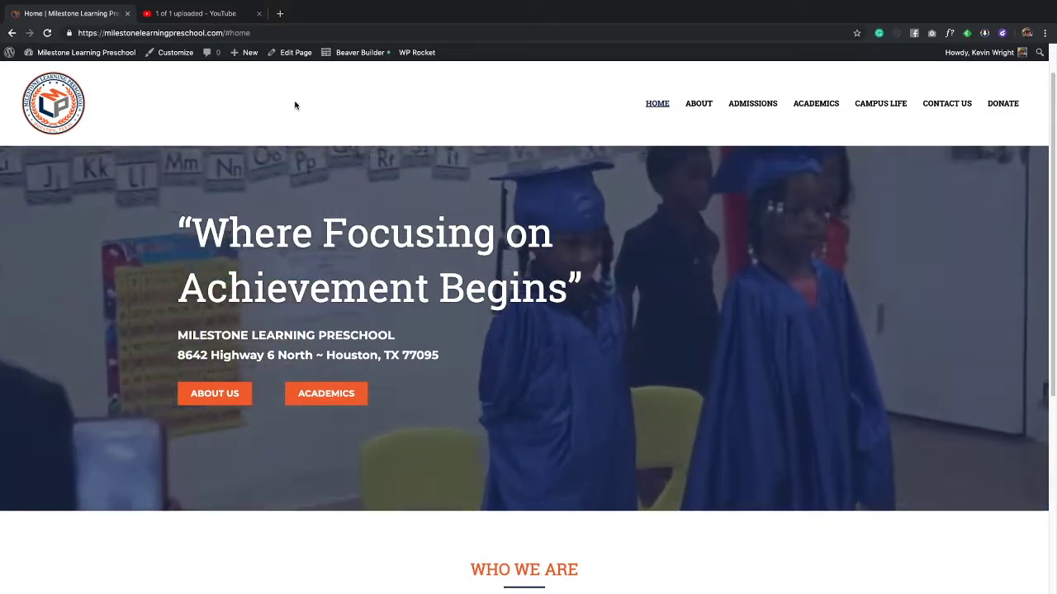
left_click(349, 55)
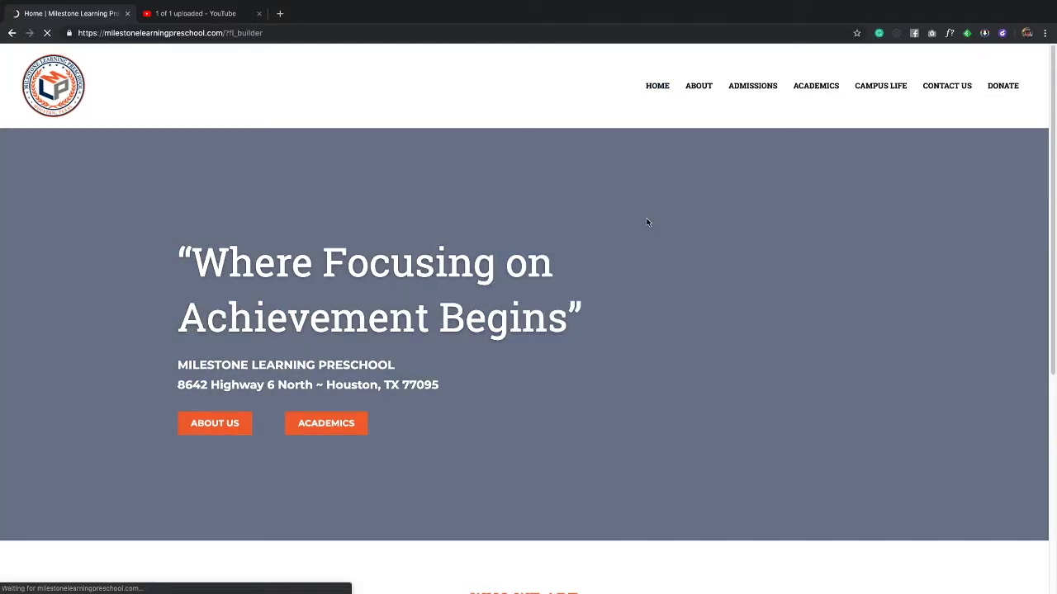
scroll(657, 247, "down", 5)
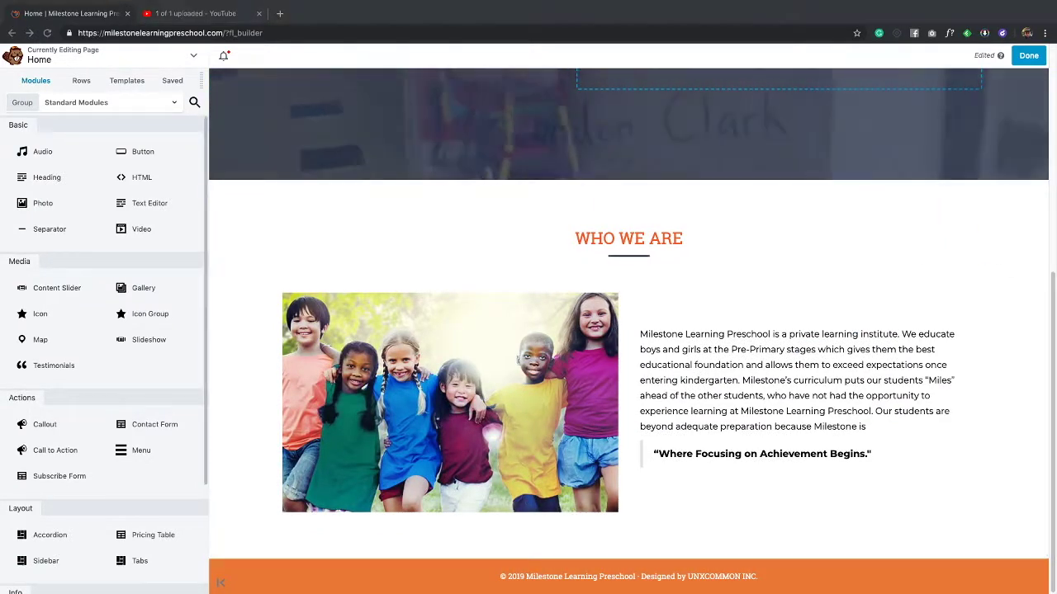
key("ctrl+Right")
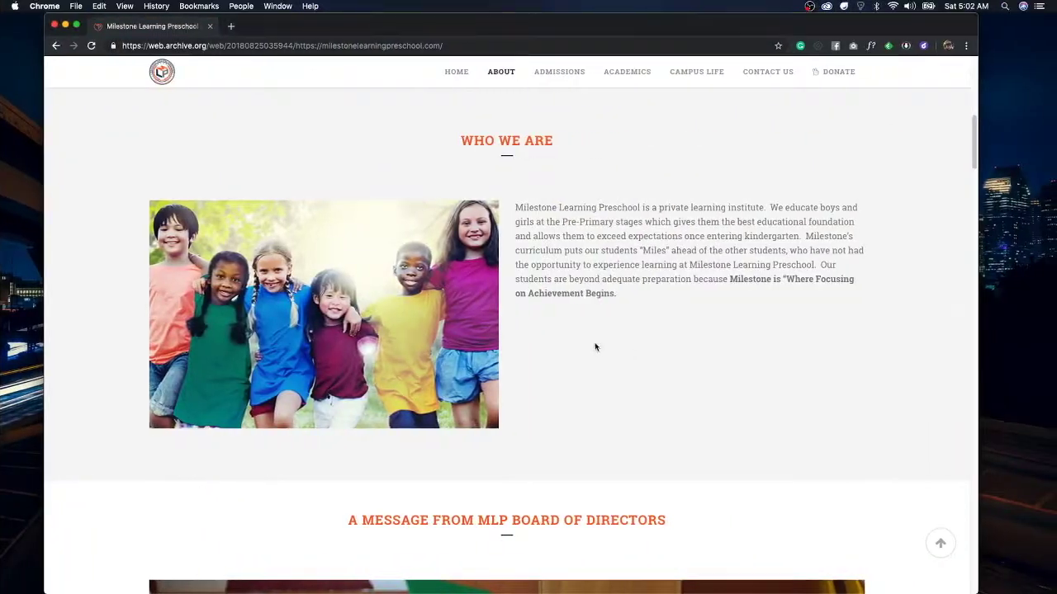
scroll(618, 326, "down", 5)
scroll(622, 325, "up", 2)
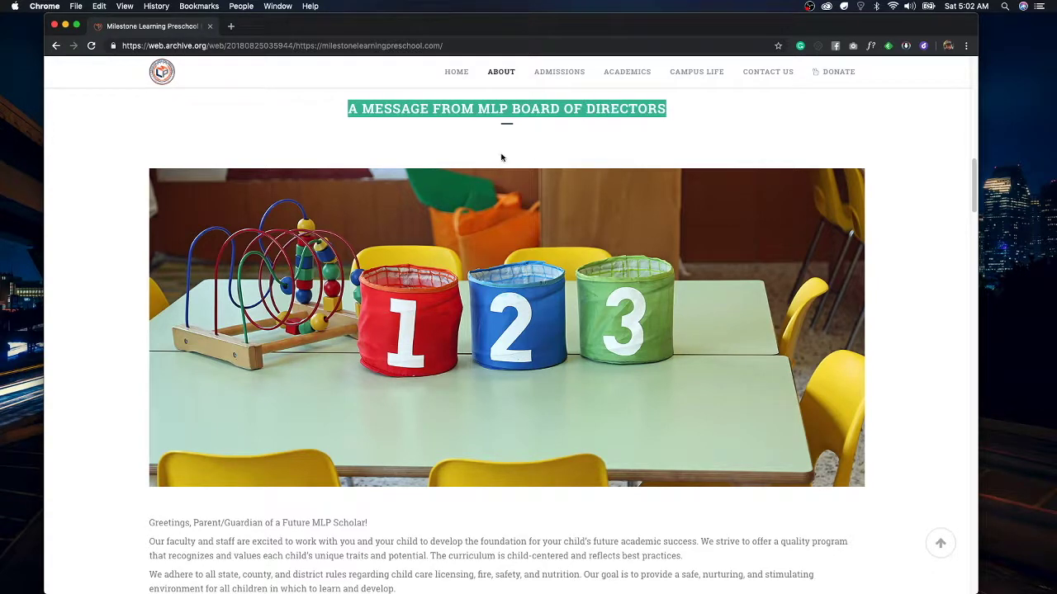
key("ctrl+Left")
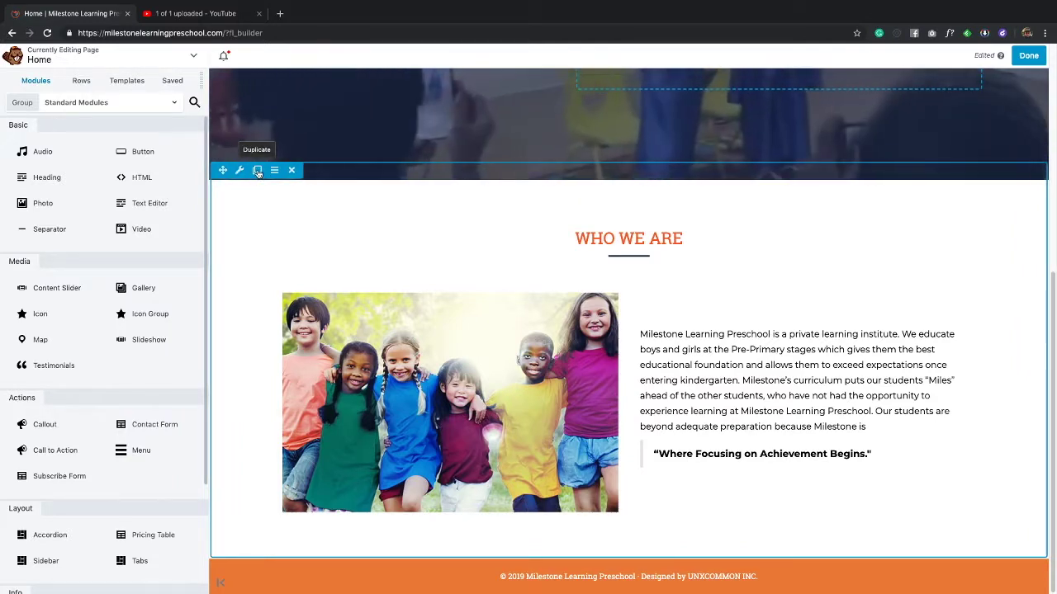
Duplicate the WHO WE ARE row and retitle the copy A MESSAGE FROM MLP BOARD OF DIRECTORS
left_click(258, 170)
scroll(263, 184, "down", 5)
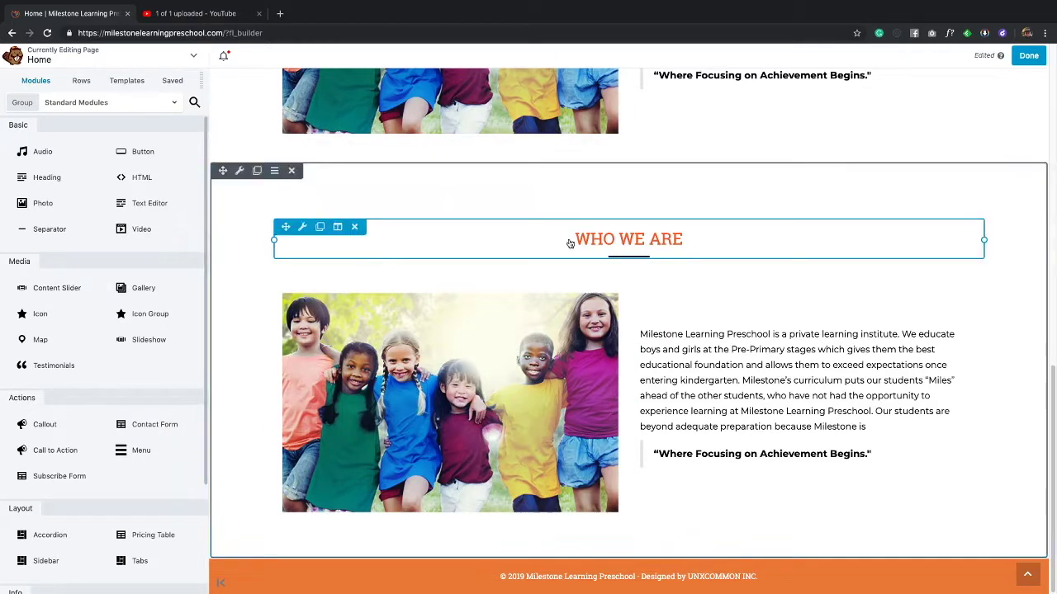
left_click(303, 227)
double_click(44, 166)
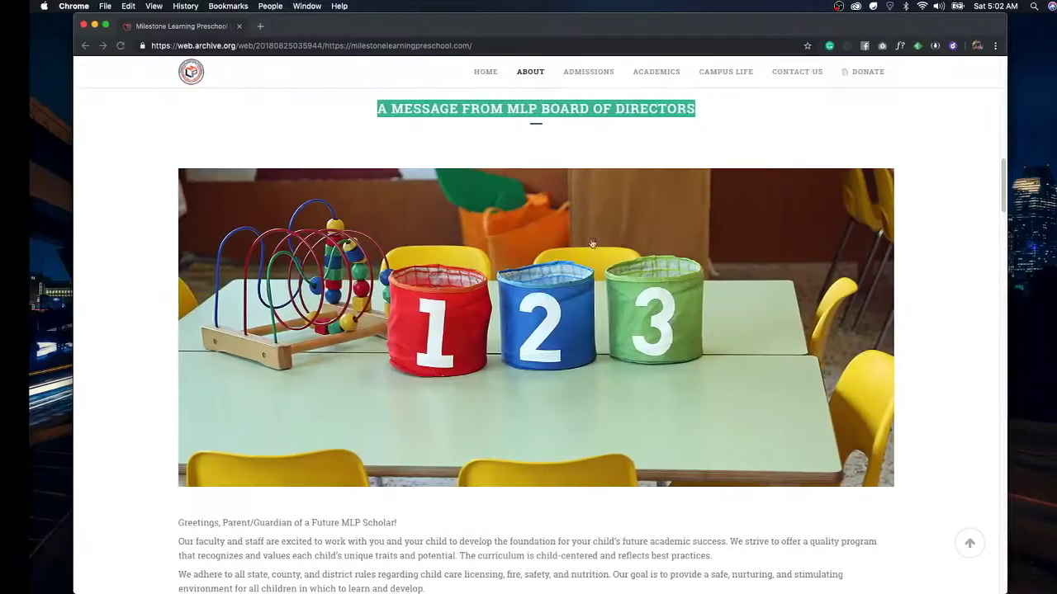
scroll(731, 290, "down", 8)
scroll(311, 422, "up", 4)
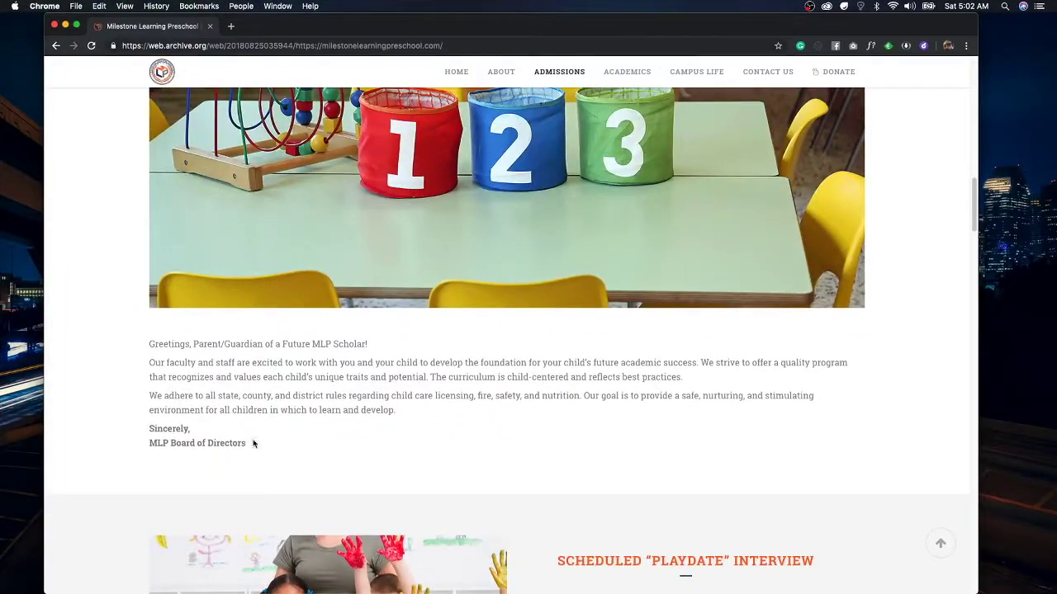
Copy the board's welcome letter, move the text block below the photo, and delete the empty column
left_click_drag(252, 445, 145, 350)
key("ctrl+c")
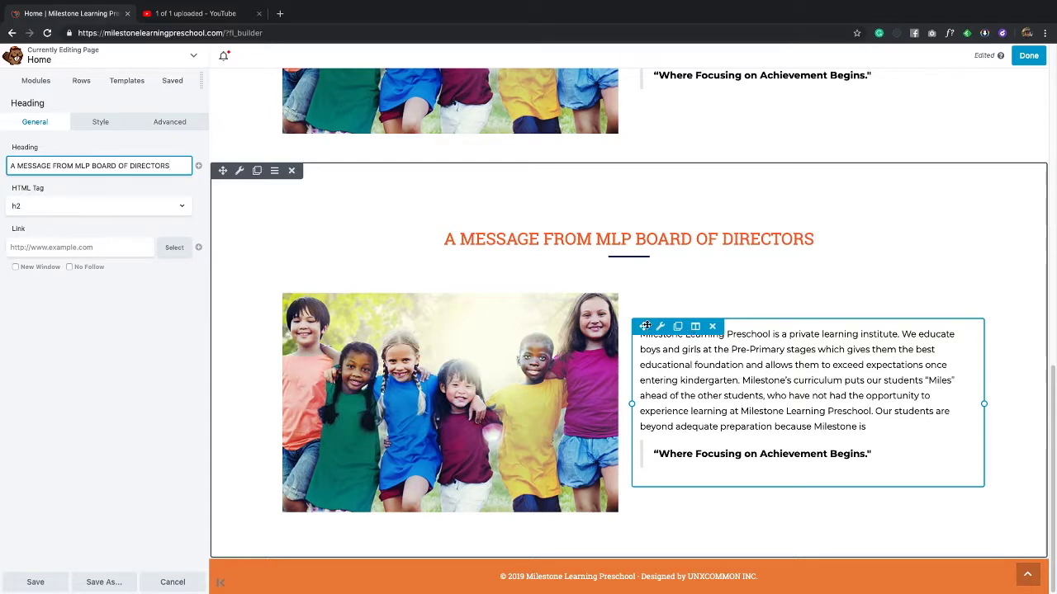
left_click_drag(645, 326, 658, 542)
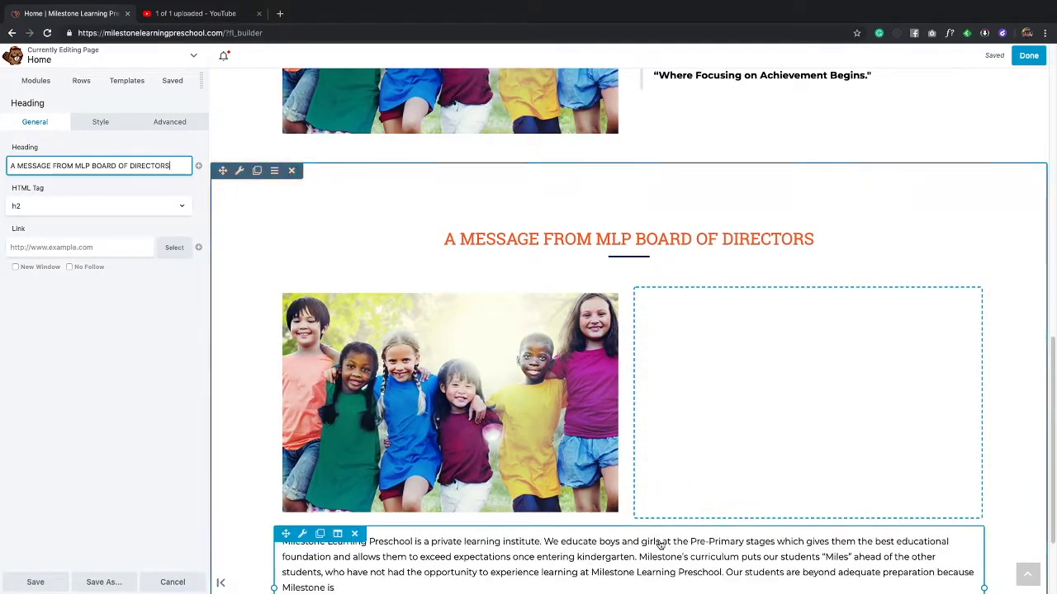
left_click(697, 297)
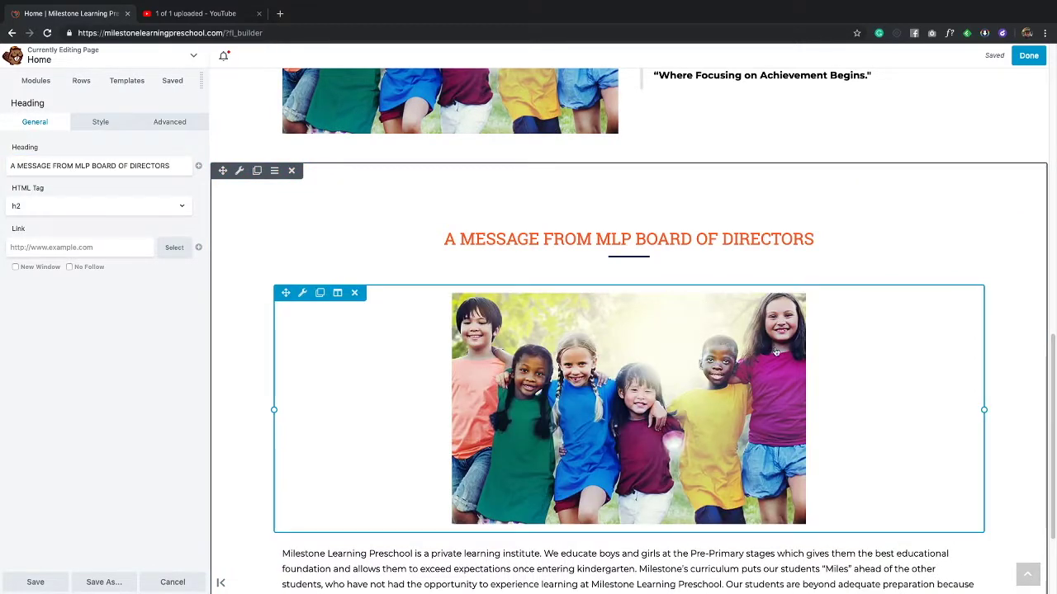
scroll(776, 350, "down", 3)
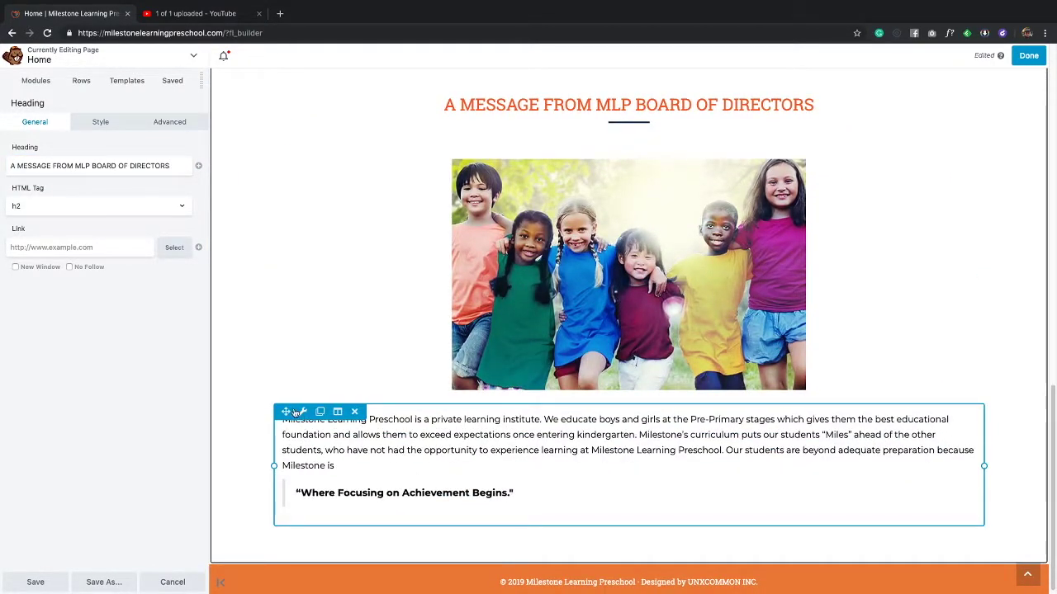
left_click(303, 412)
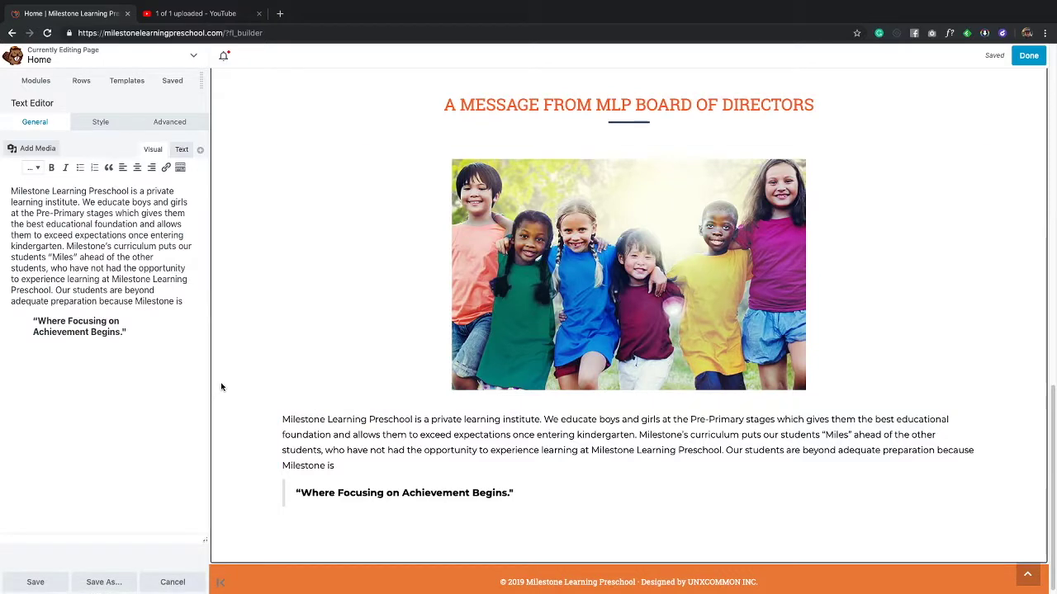
Replace the old paragraph with the pasted board welcome letter
left_click(174, 387)
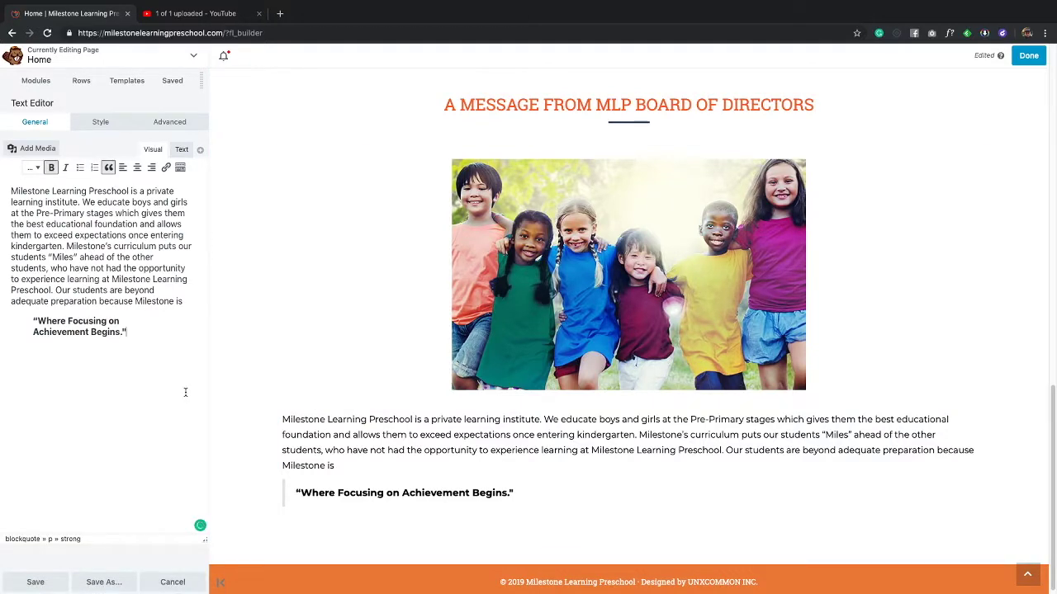
key("ctrl+a")
key("BackSpace")
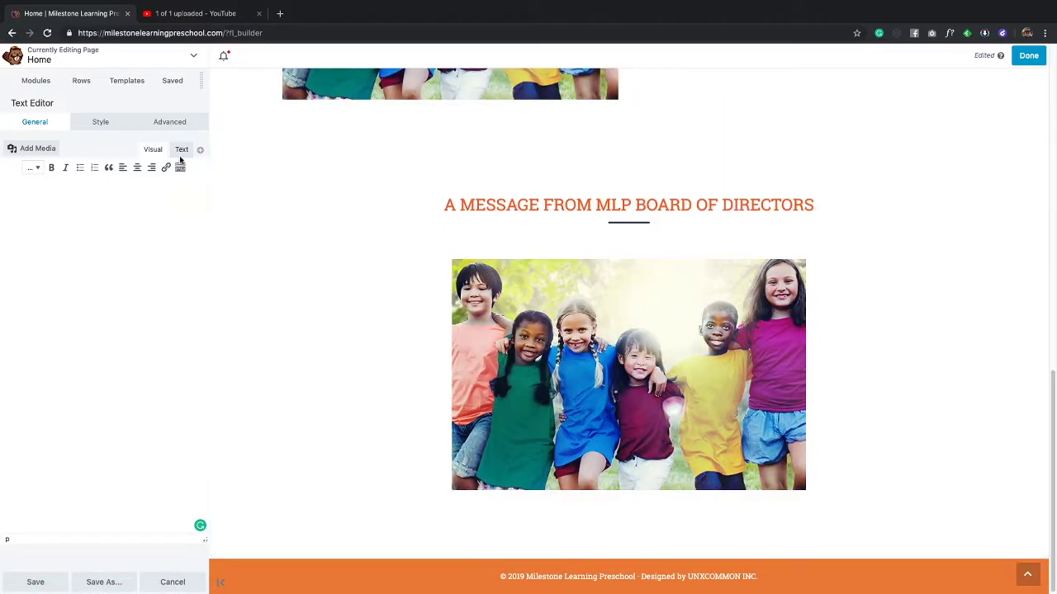
left_click(181, 149)
key("ctrl+v")
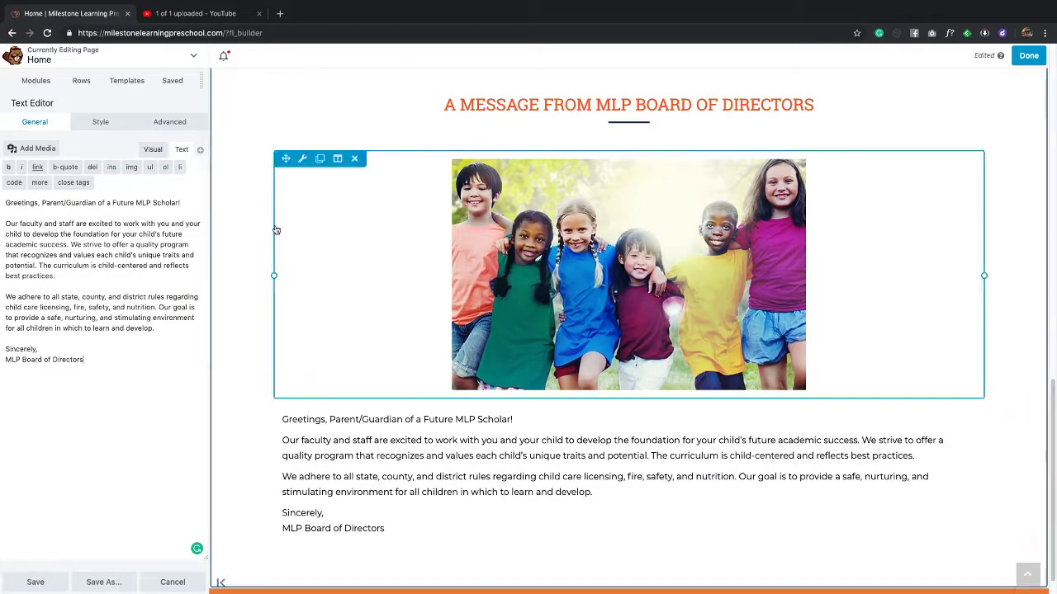
left_click(153, 149)
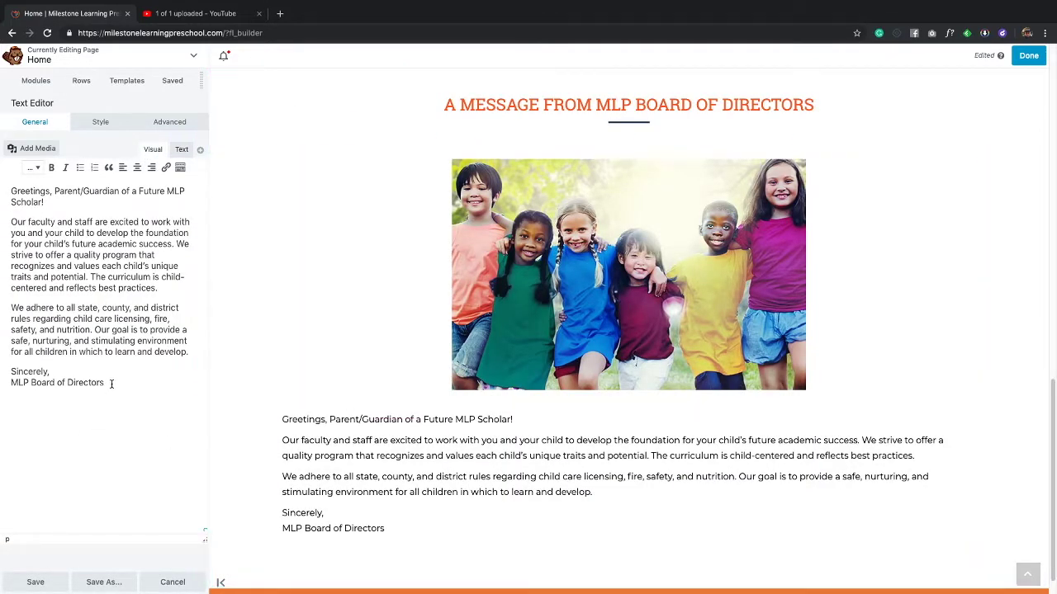
Bold the sign-off, correct 'child care' to 'childcare', and make the greeting a bold Heading 3
left_click_drag(109, 384, 15, 368)
key("ctrl+b")
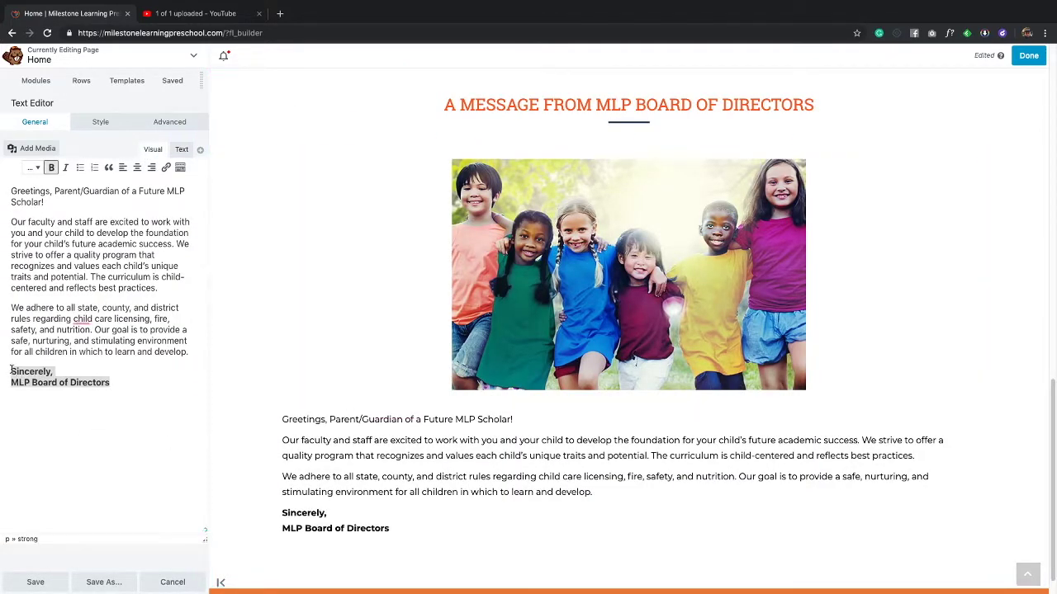
right_click(89, 319)
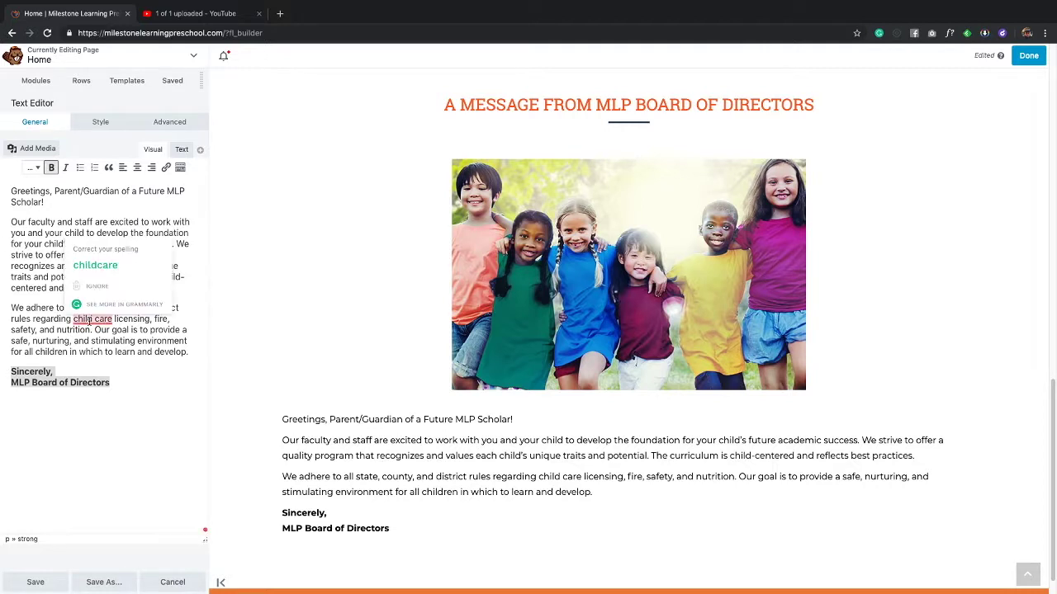
left_click(118, 266)
left_click_drag(52, 209, 2, 189)
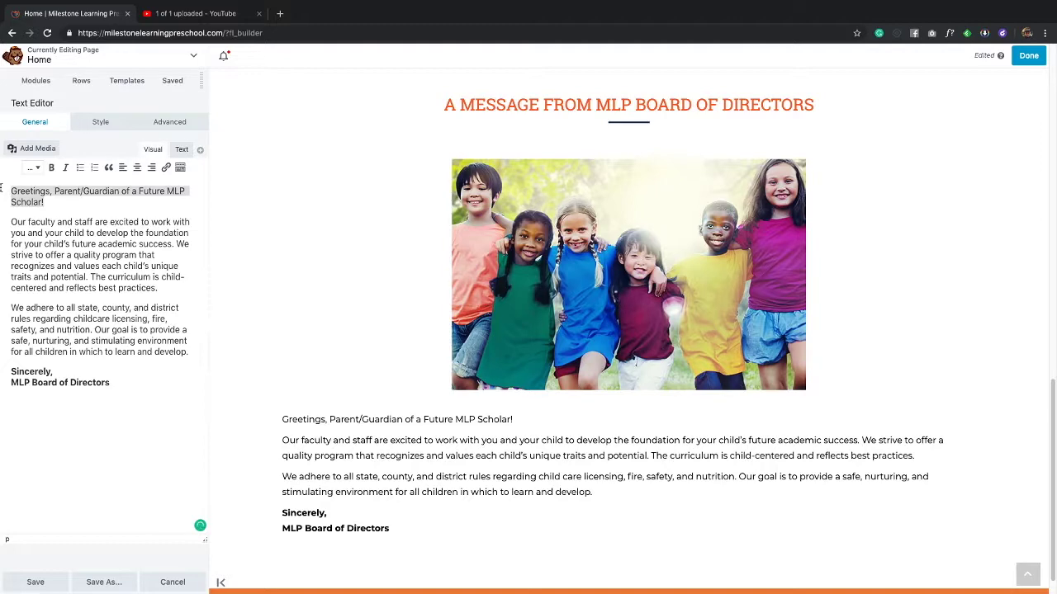
key("ctrl+b")
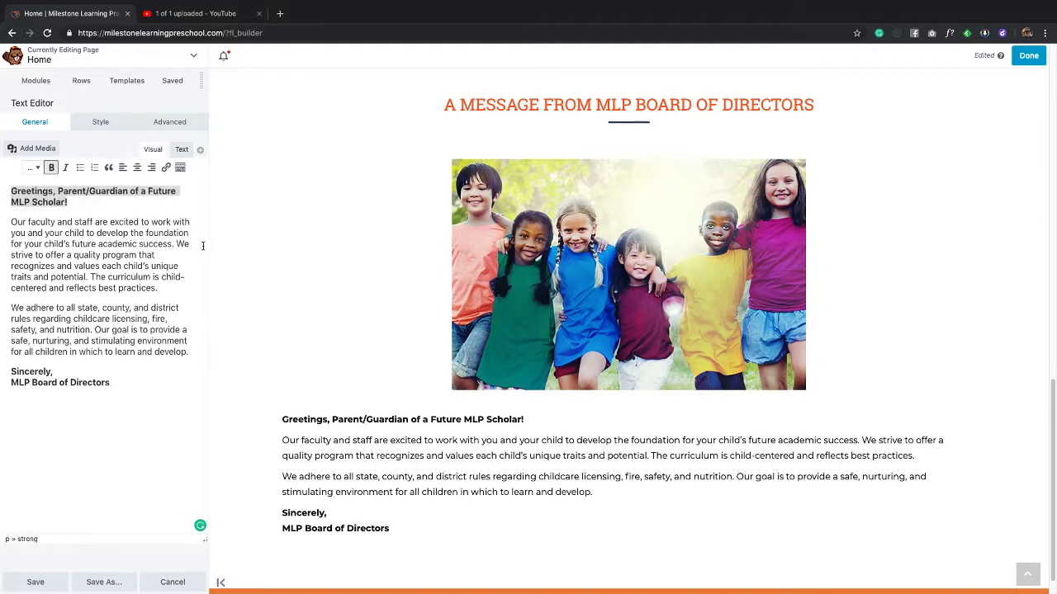
left_click(33, 170)
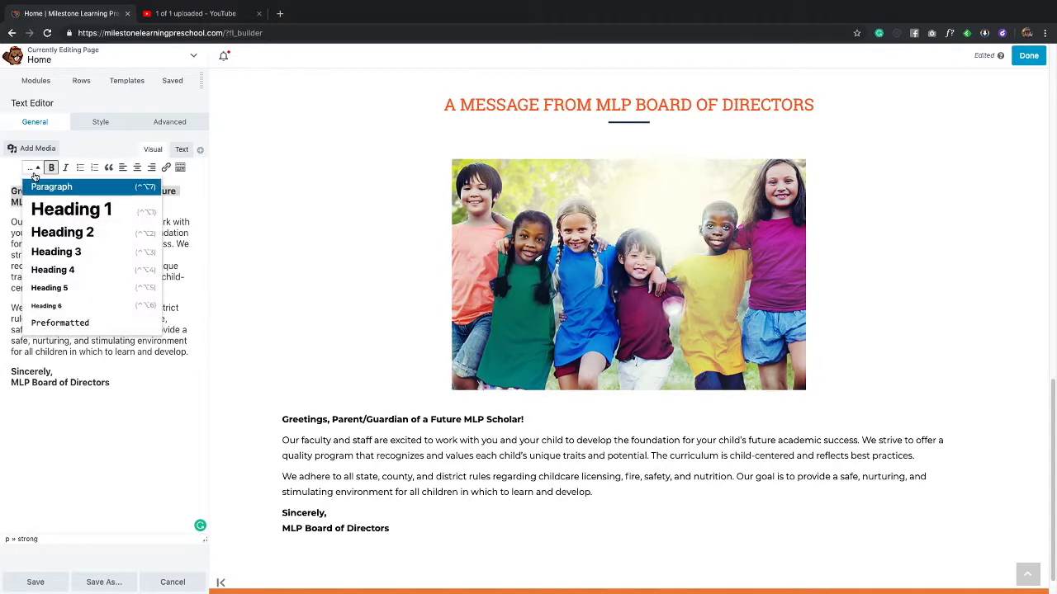
left_click(72, 253)
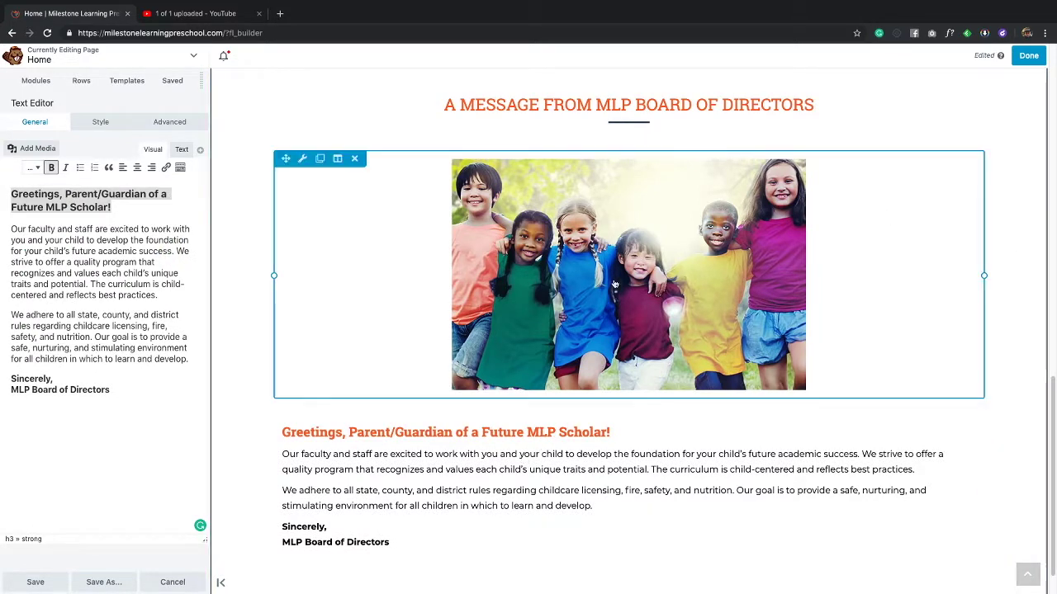
left_click(480, 258)
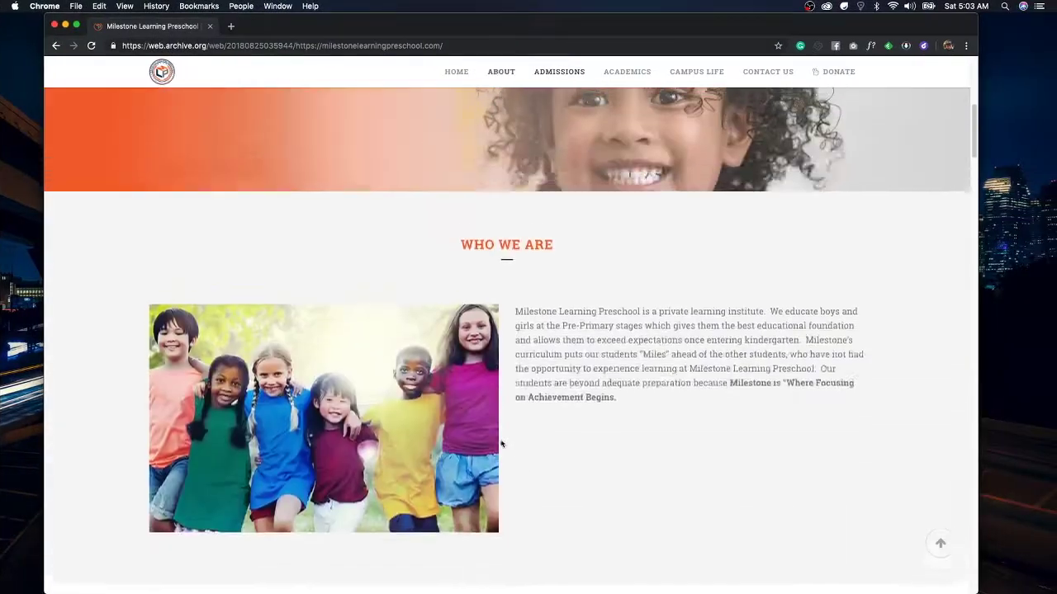
Replace the row's kids photo with the 123 classroom photo
scroll(570, 348, "down", 5)
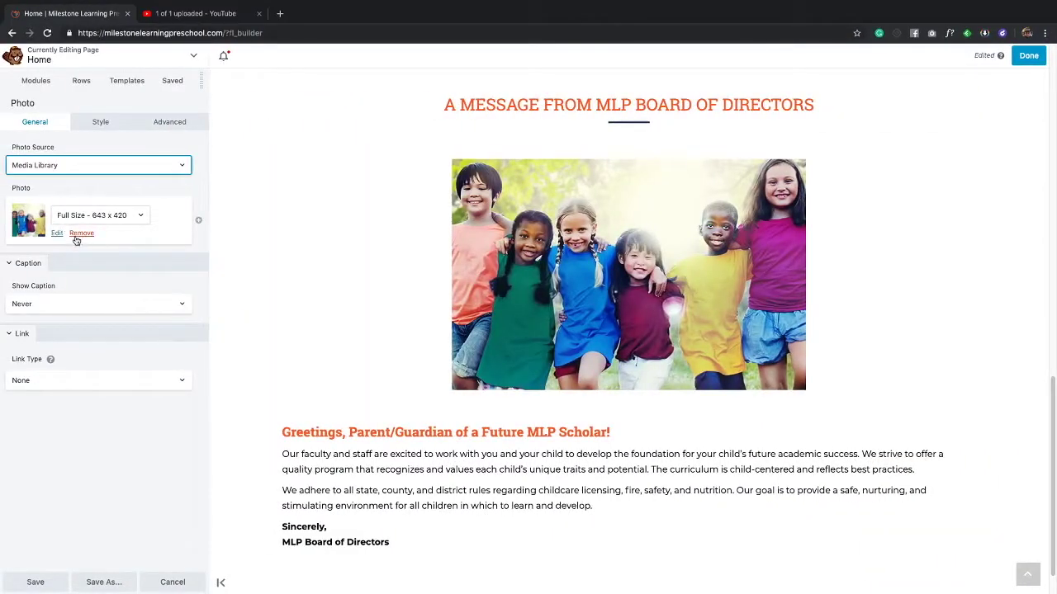
left_click(76, 236)
left_click(33, 205)
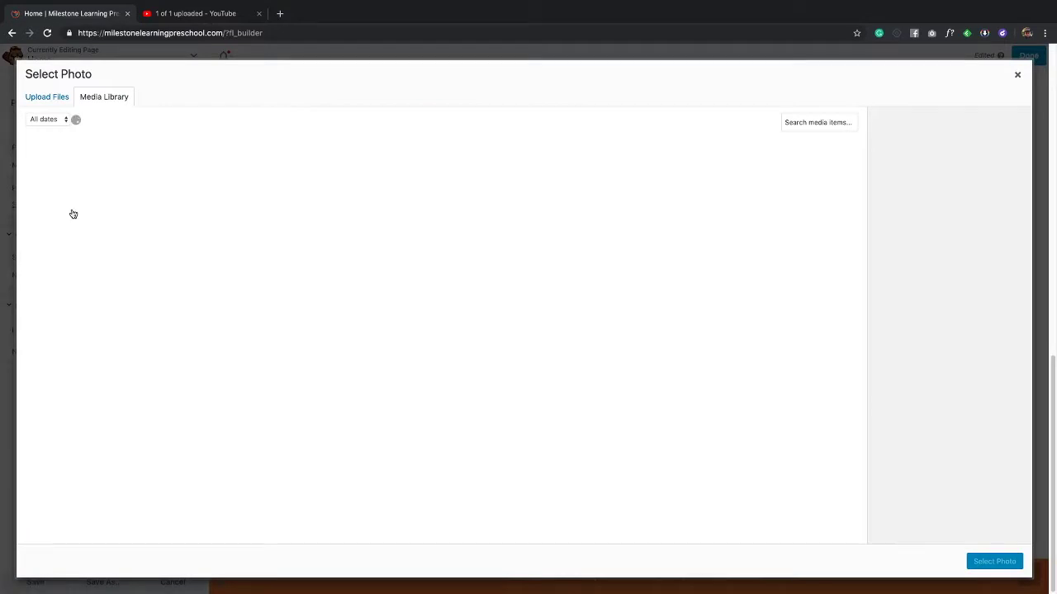
left_click(172, 211)
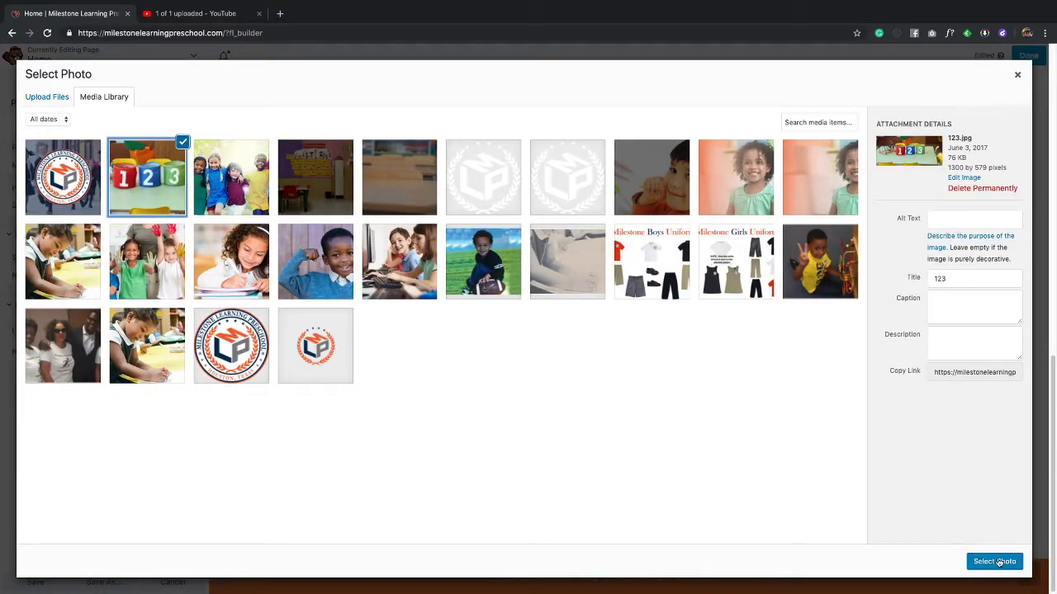
left_click(995, 561)
Select the SCHEDULED “PLAYDATE” INTERVIEW heading on the archived homepage, then switch back to the builder
scroll(960, 304, "up", 2)
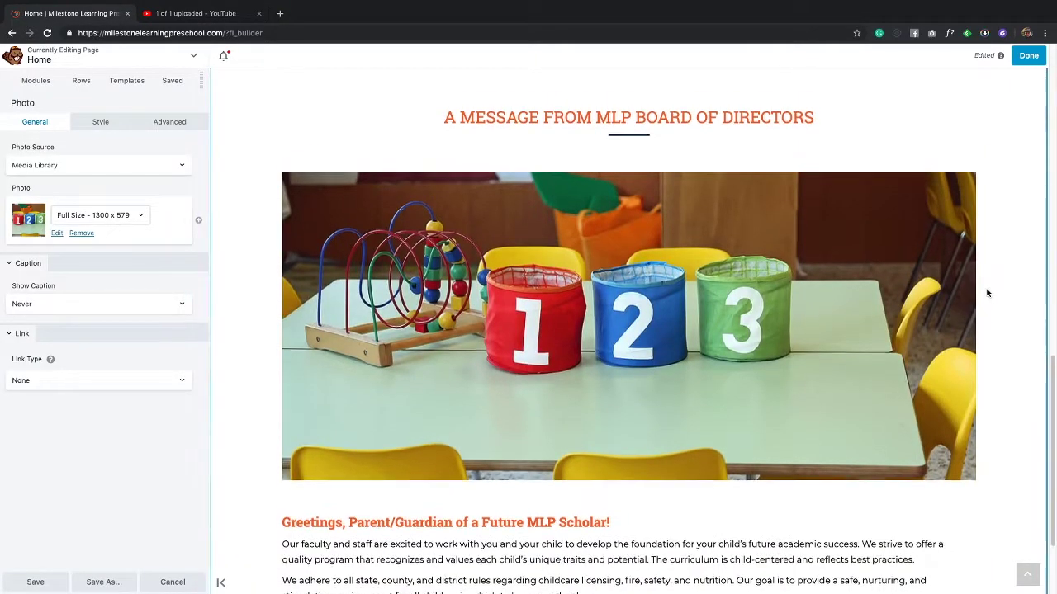
scroll(1013, 283, "down", 4)
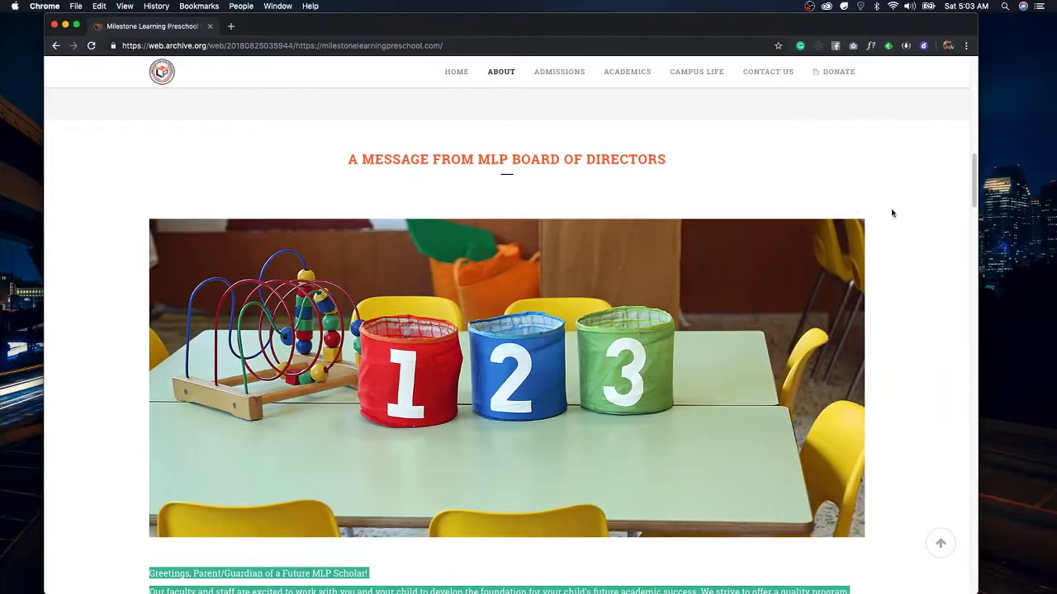
scroll(892, 213, "down", 6)
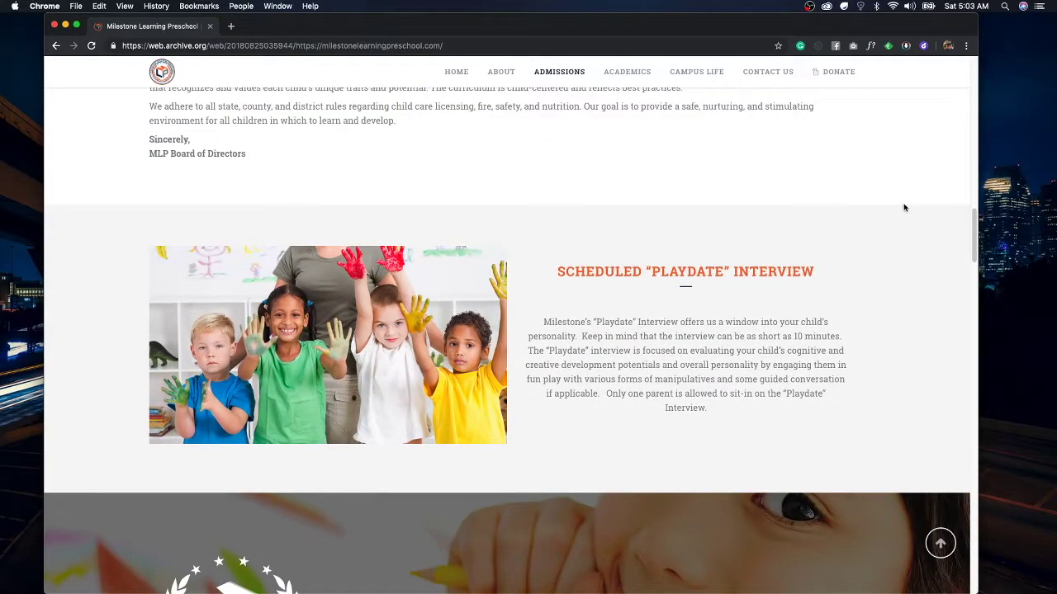
scroll(904, 208, "down", 2)
scroll(904, 208, "up", 2)
left_click_drag(816, 273, 576, 271)
key("ctrl+Left")
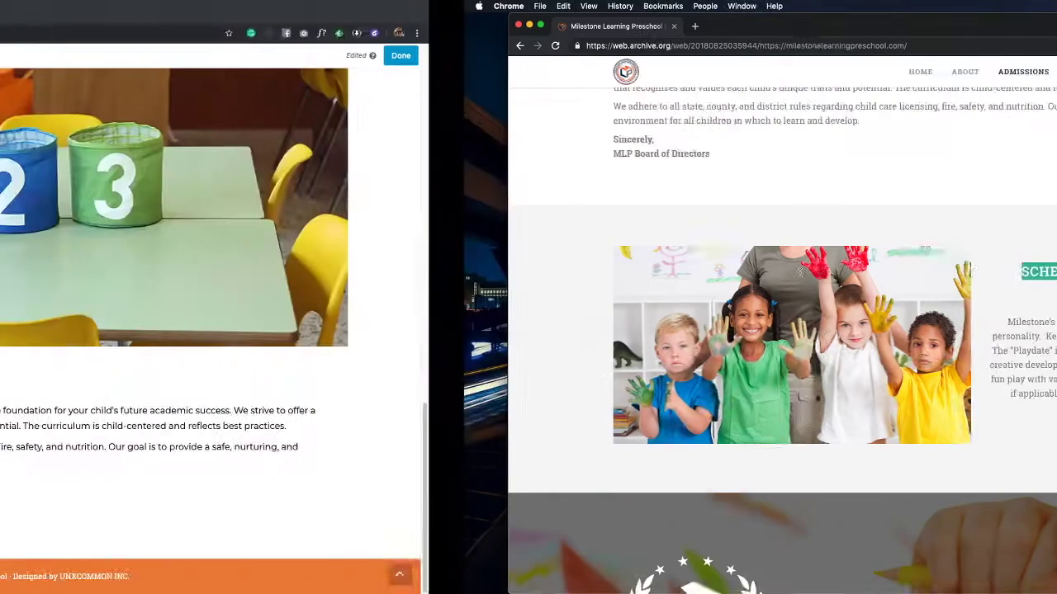
scroll(621, 330, "up", 6)
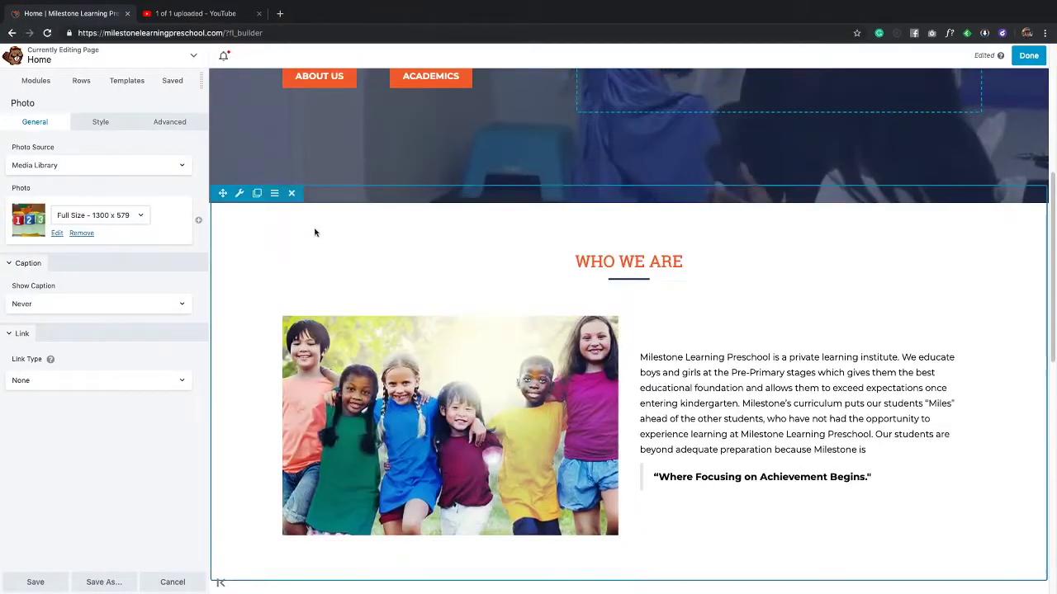
Copy the Who We Are row and drag the duplicate below the board-of-directors letter, above the footer
left_click(353, 248)
scroll(353, 248, "down", 3)
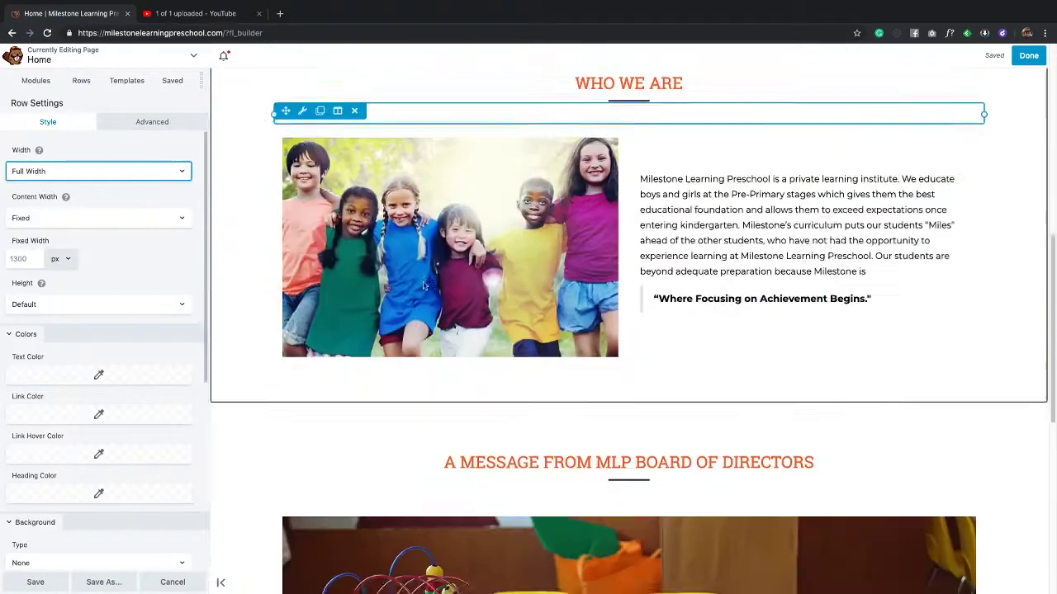
left_click_drag(226, 312, 366, 267)
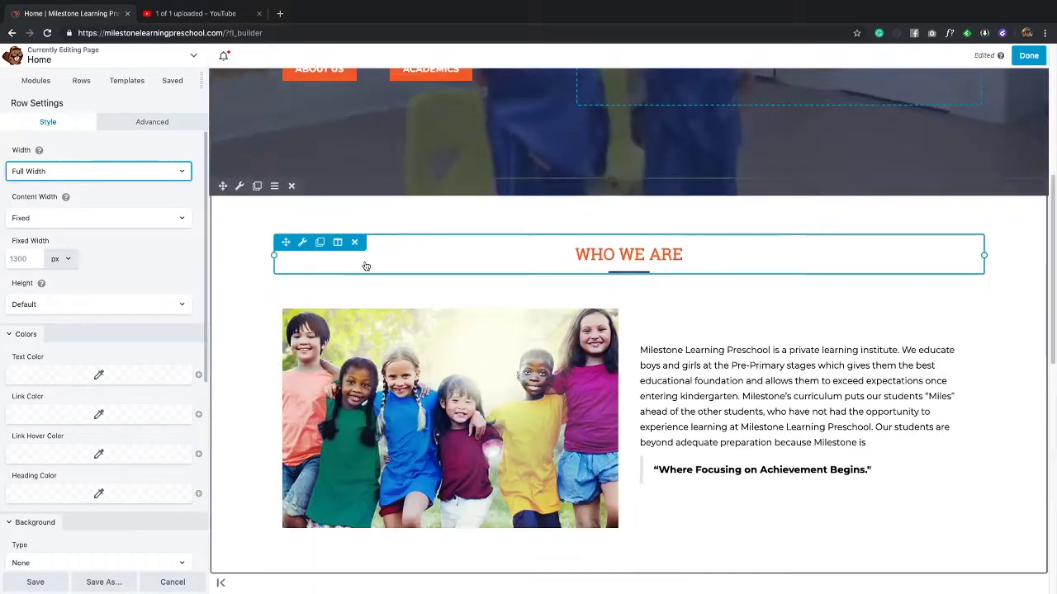
scroll(584, 373, "down", 8)
scroll(583, 373, "up", 9)
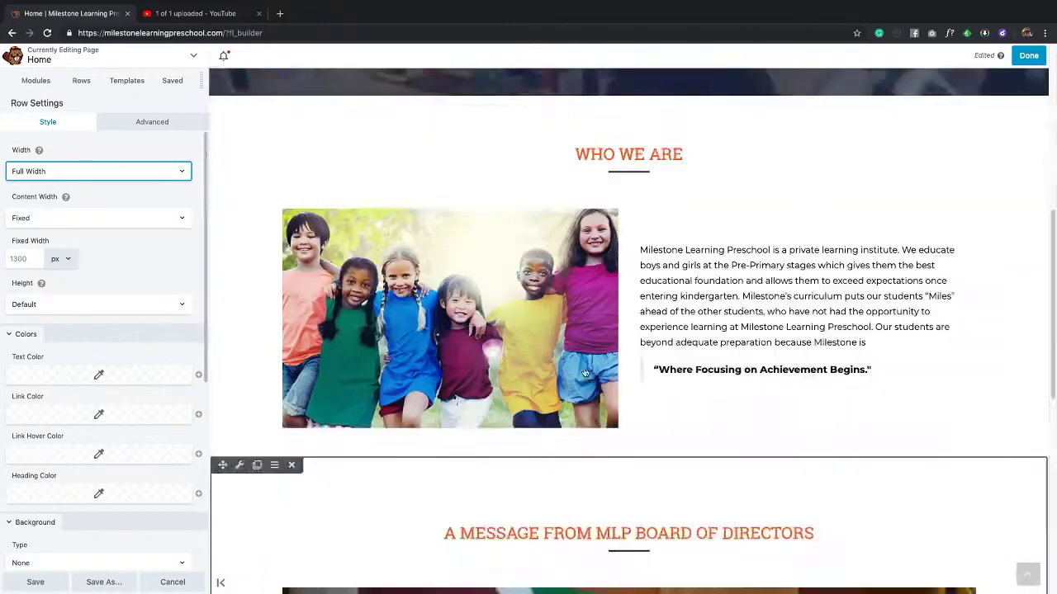
scroll(583, 373, "up", 3)
scroll(584, 373, "down", 10)
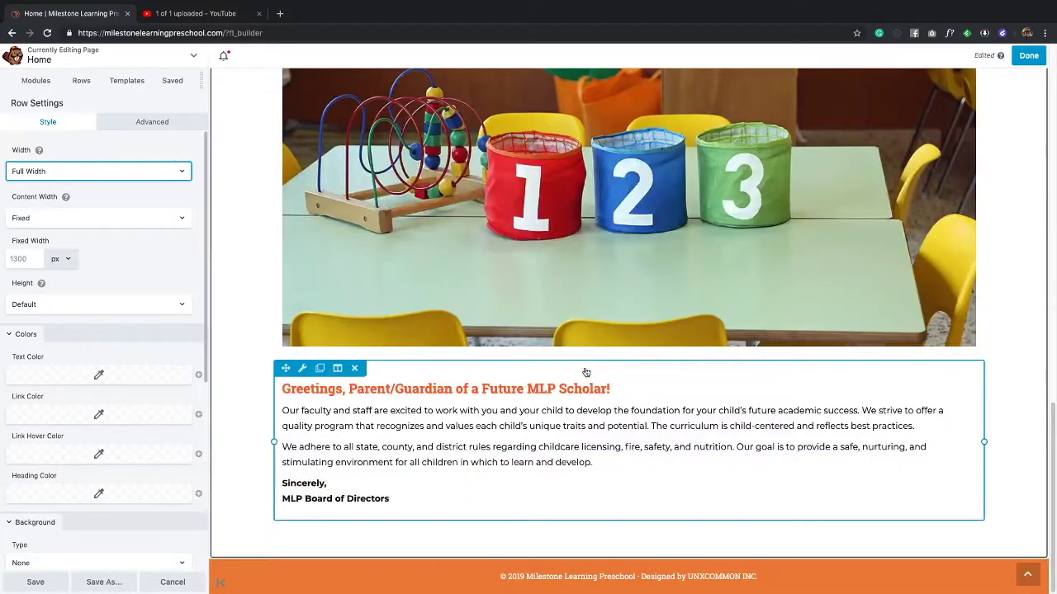
scroll(584, 373, "up", 4)
scroll(583, 373, "up", 3)
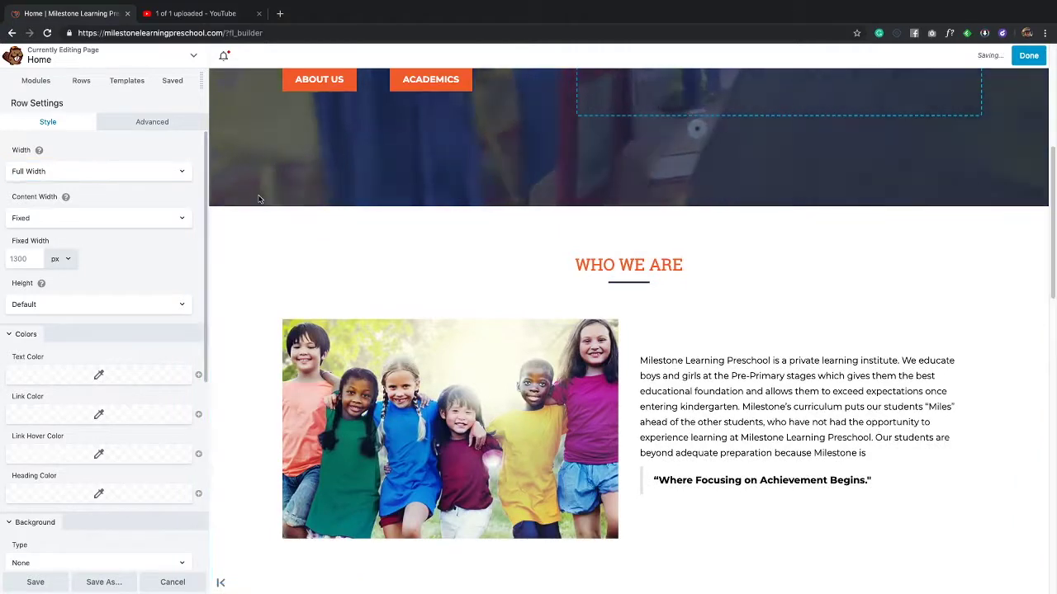
scroll(429, 322, "down", 4)
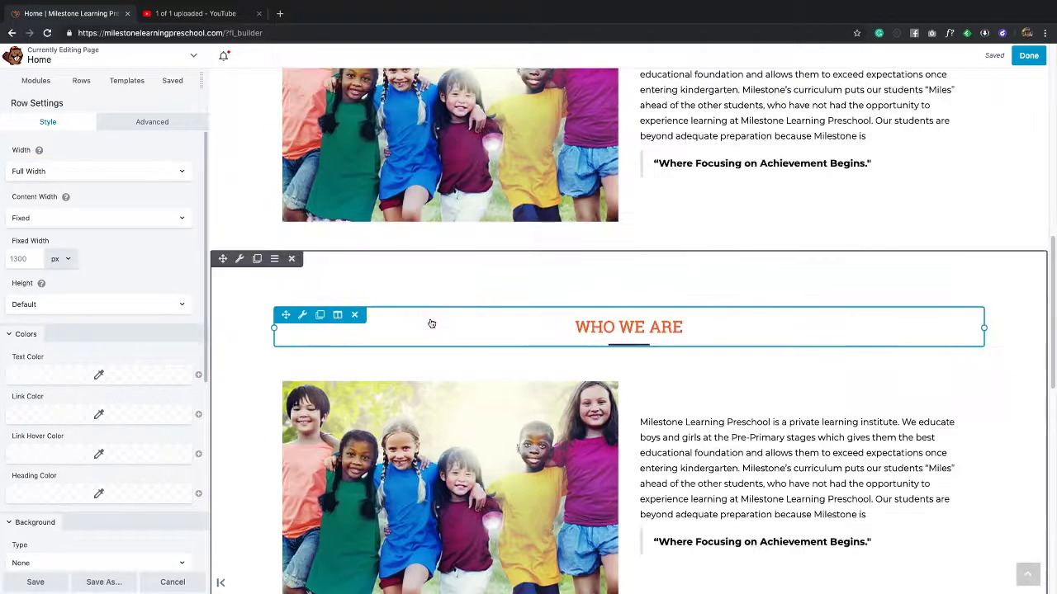
left_click_drag(225, 256, 434, 454)
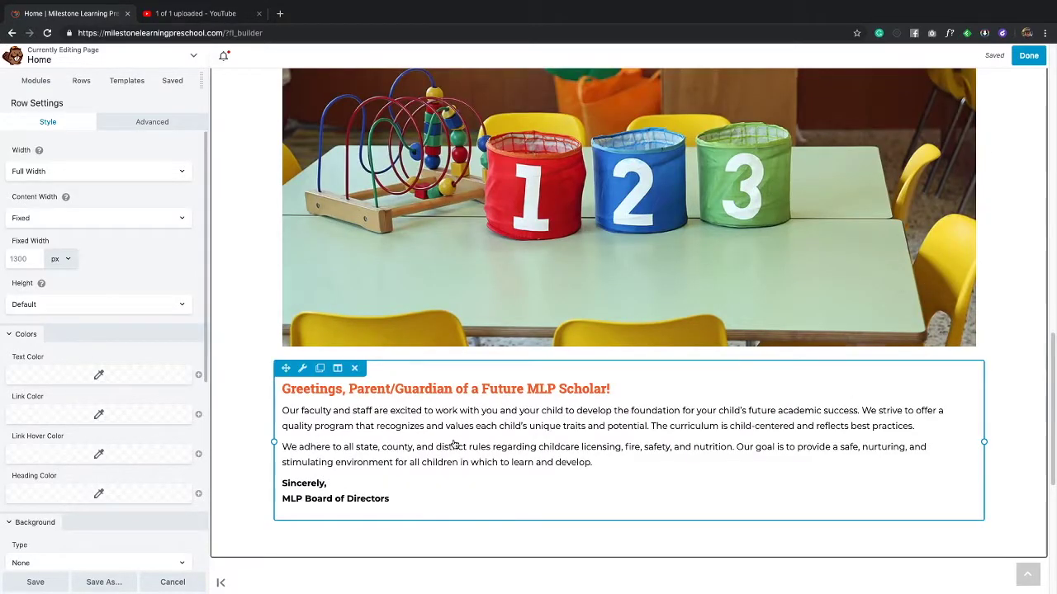
scroll(651, 379, "down", 5)
left_click(629, 239)
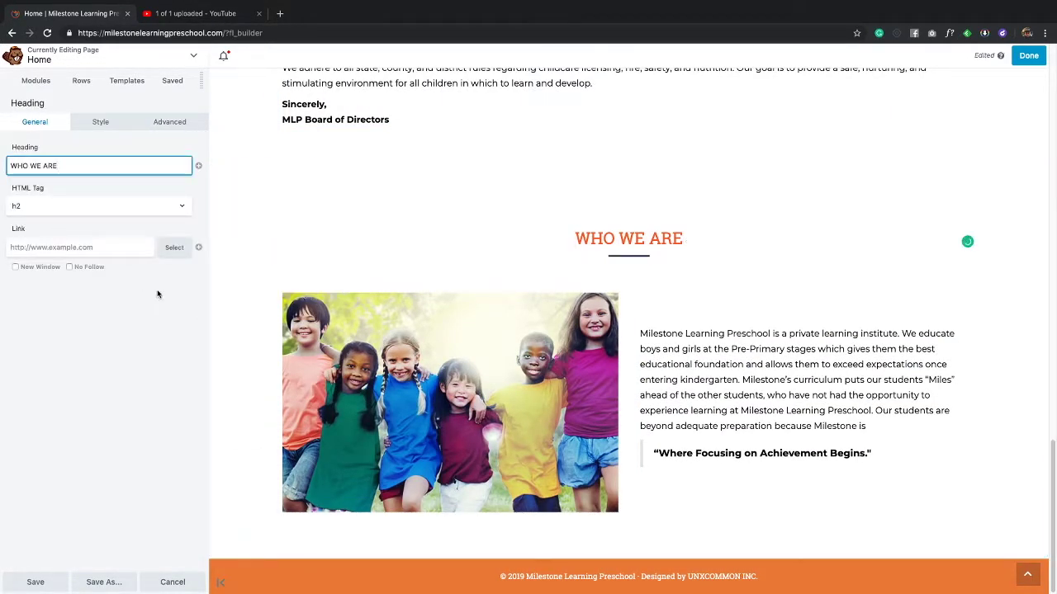
Paste SCHEDULED “PLAYDATE” INTERVIEW as the heading and select the Playdate paragraph on the archive's Admissions section
type("SCHEDULED \"PLAYDATE\" INTERVIEW")
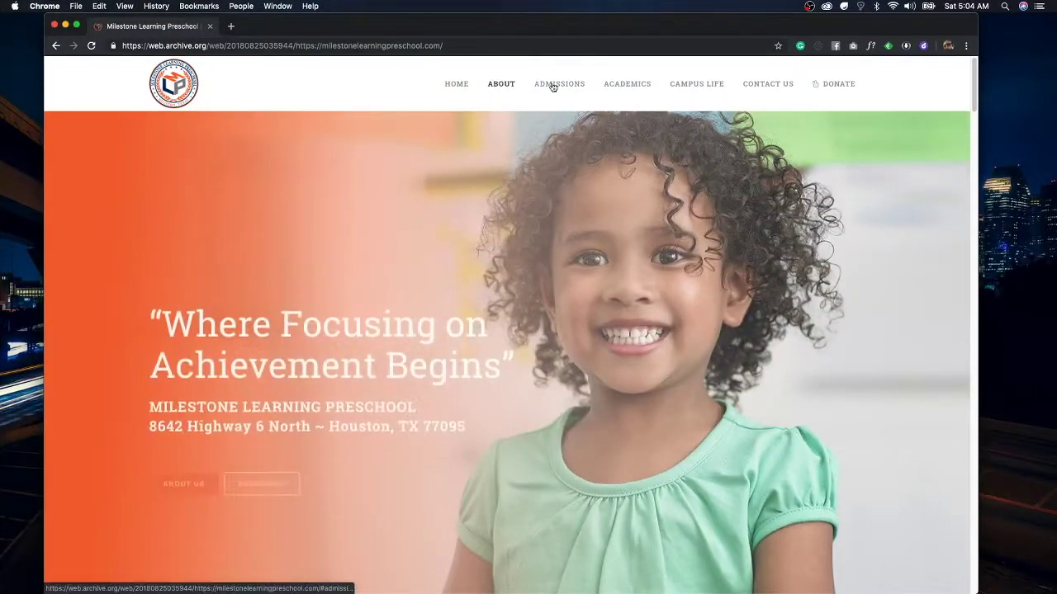
left_click(551, 84)
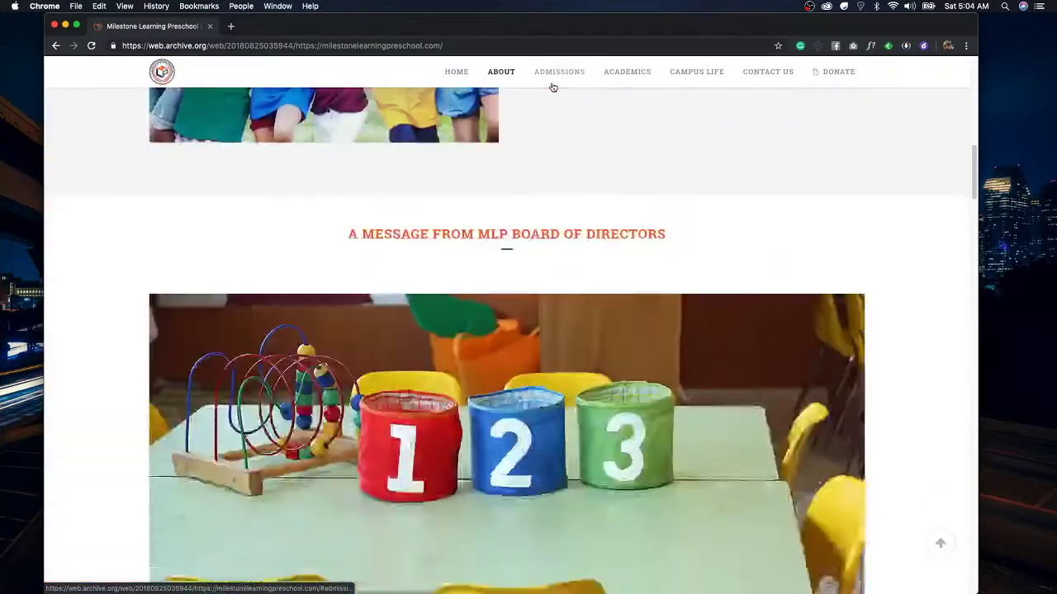
scroll(606, 170, "up", 15)
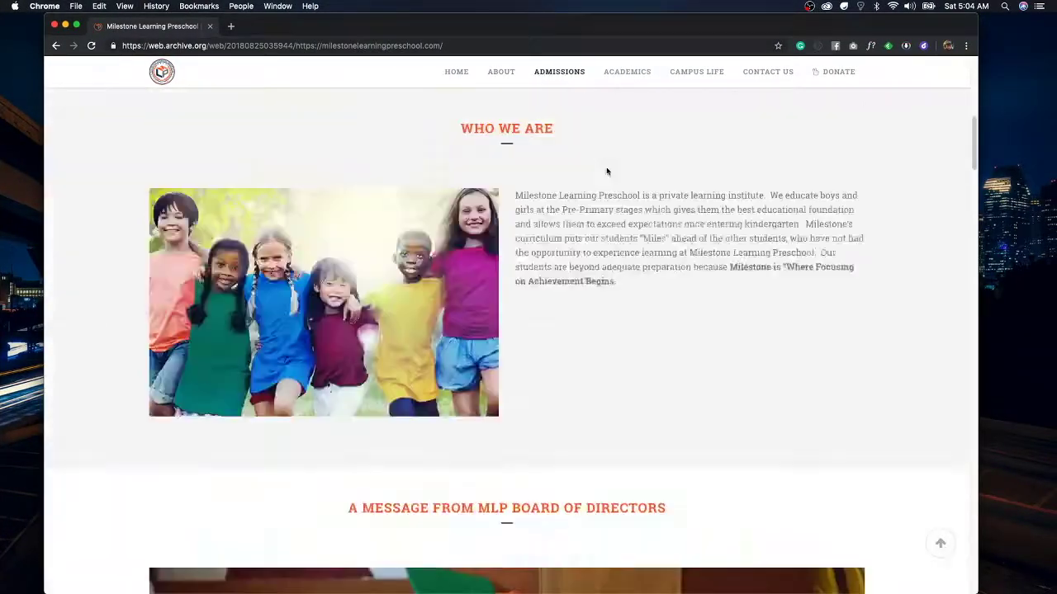
scroll(545, 248, "down", 15)
scroll(553, 264, "up", 6)
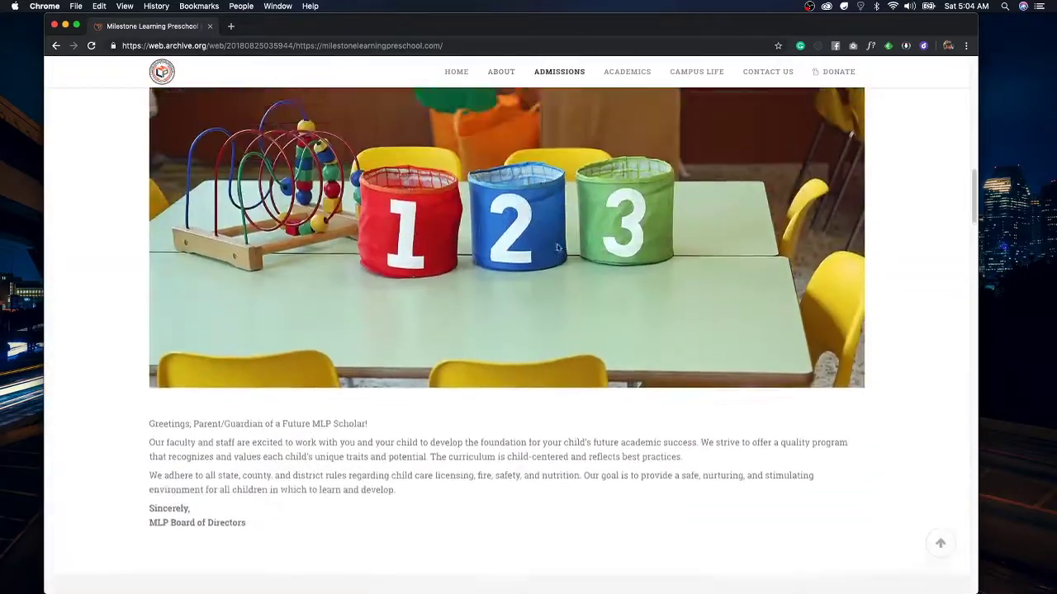
scroll(542, 217, "up", 12)
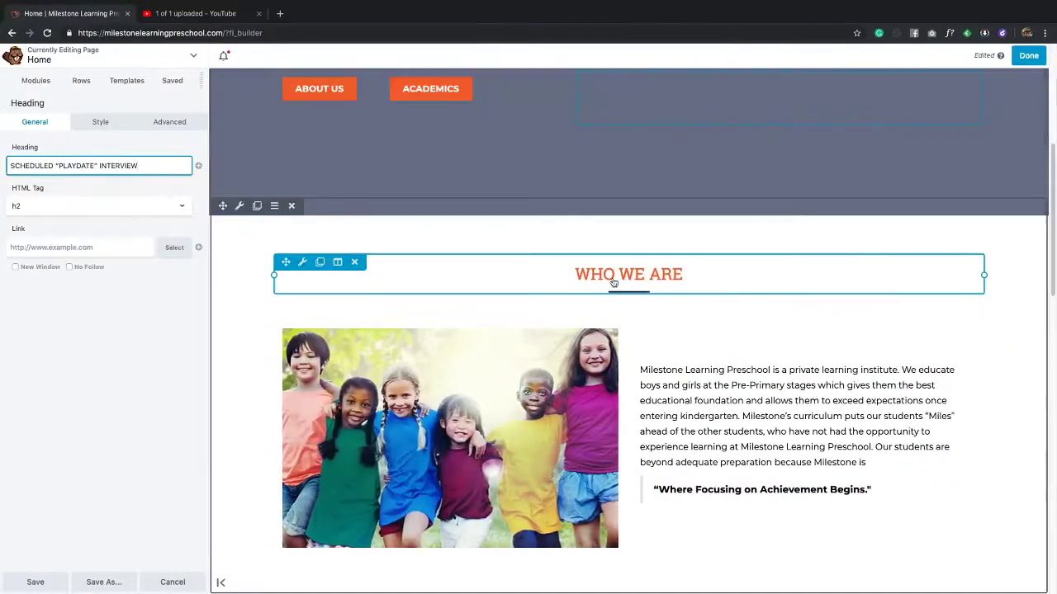
scroll(654, 386, "down", 12)
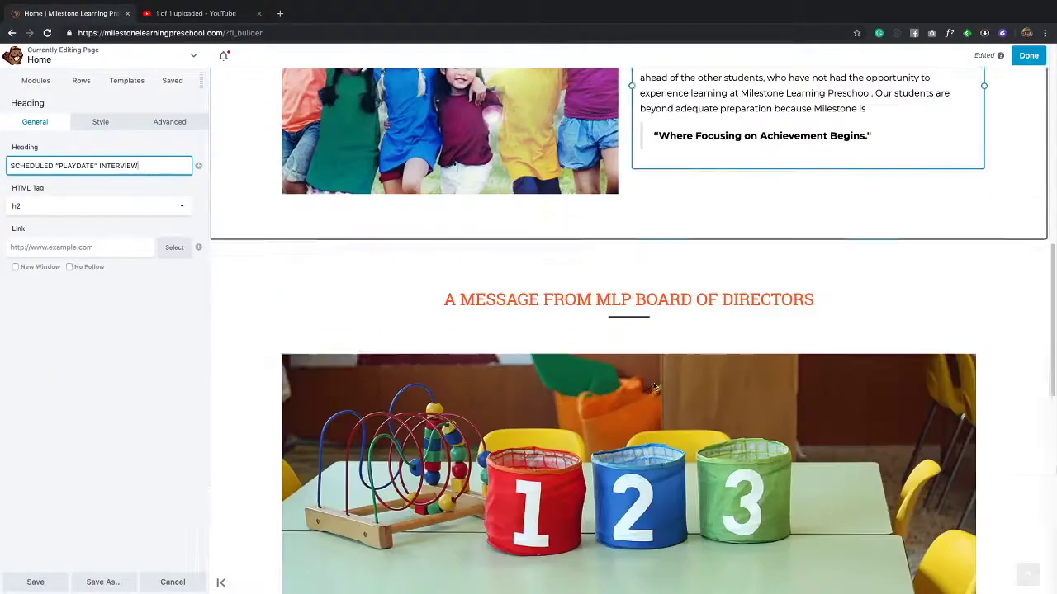
scroll(654, 386, "down", 5)
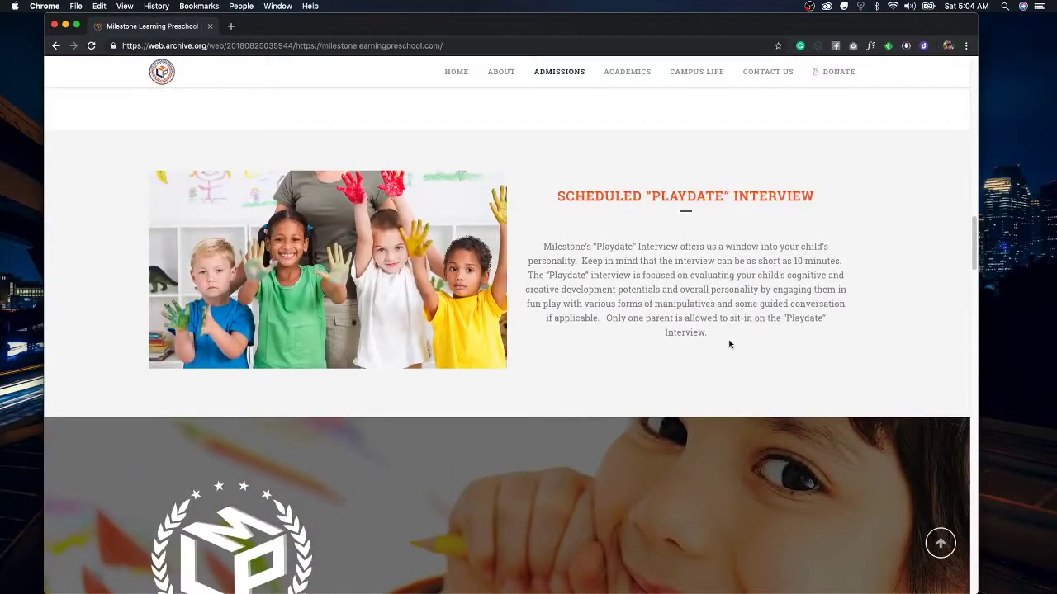
left_click_drag(729, 345, 546, 249)
key("ctrl+c")
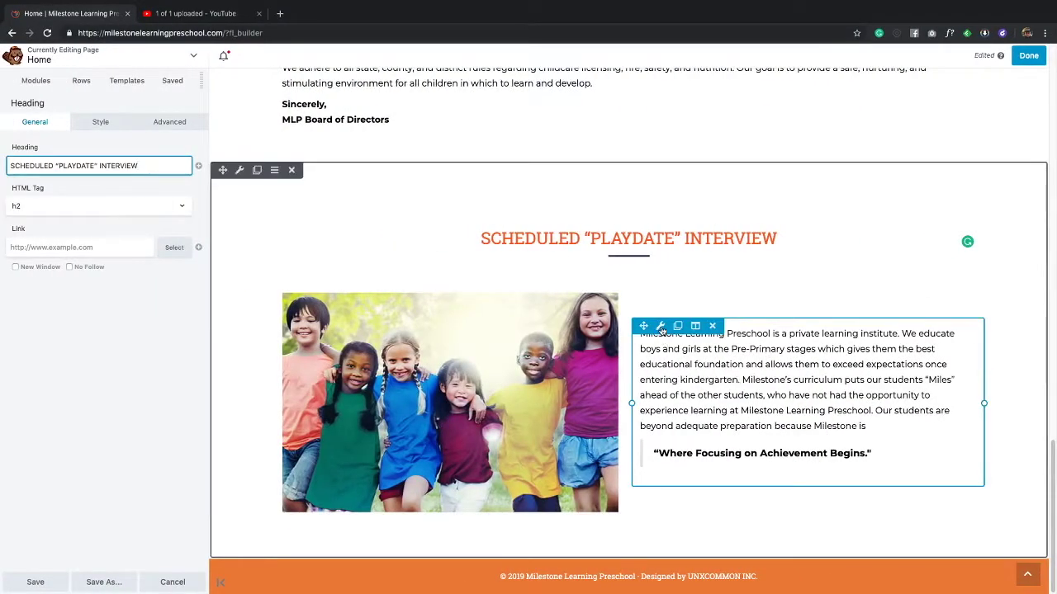
left_click(660, 327)
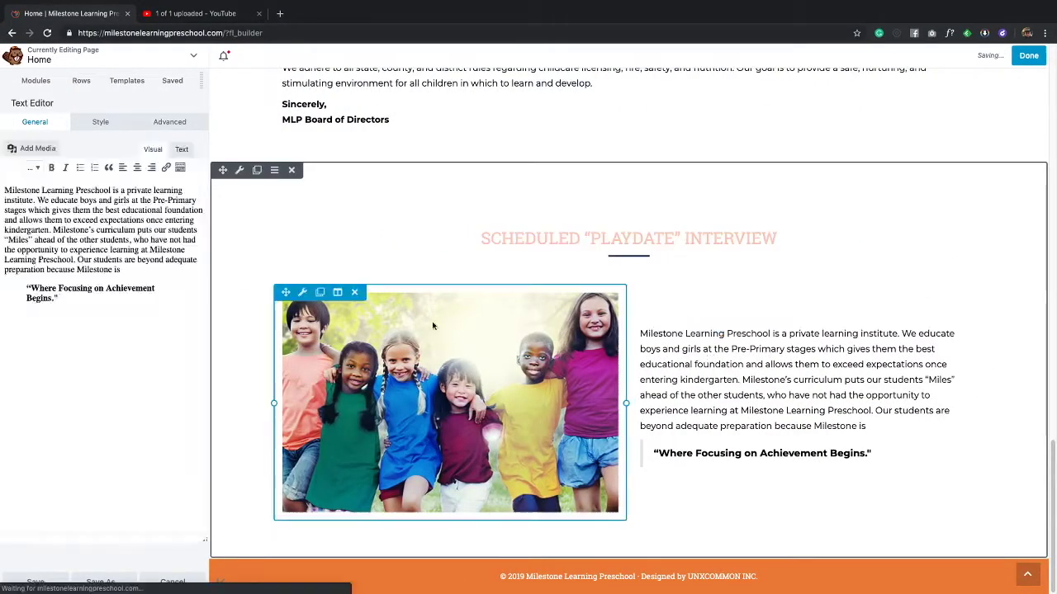
Replace the copied row's Who We Are text with the Playdate interview paragraph
key("ctrl+a")
key("BackSpace")
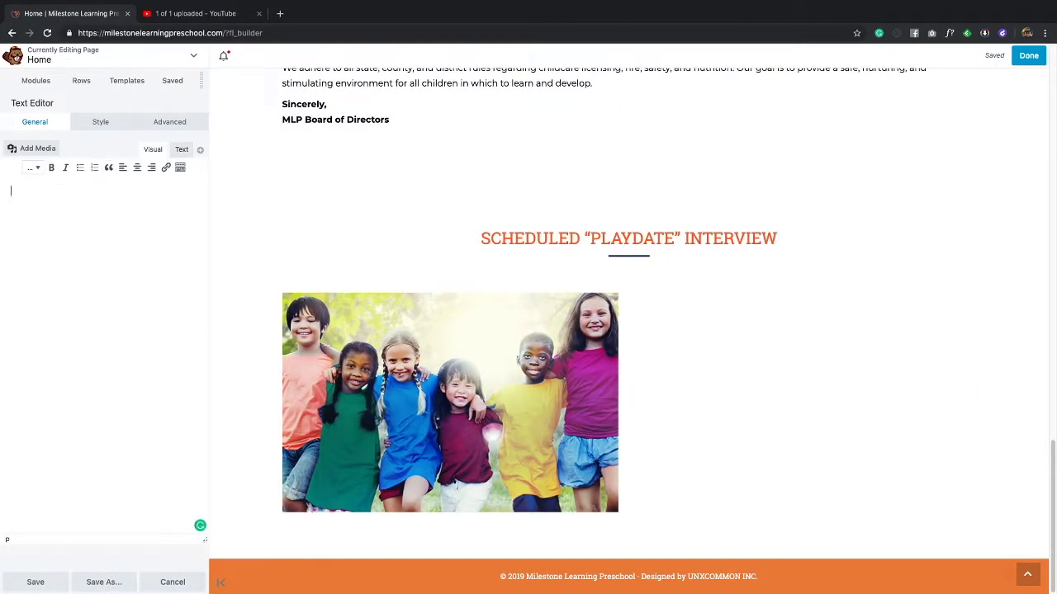
left_click(183, 149)
key("ctrl+v")
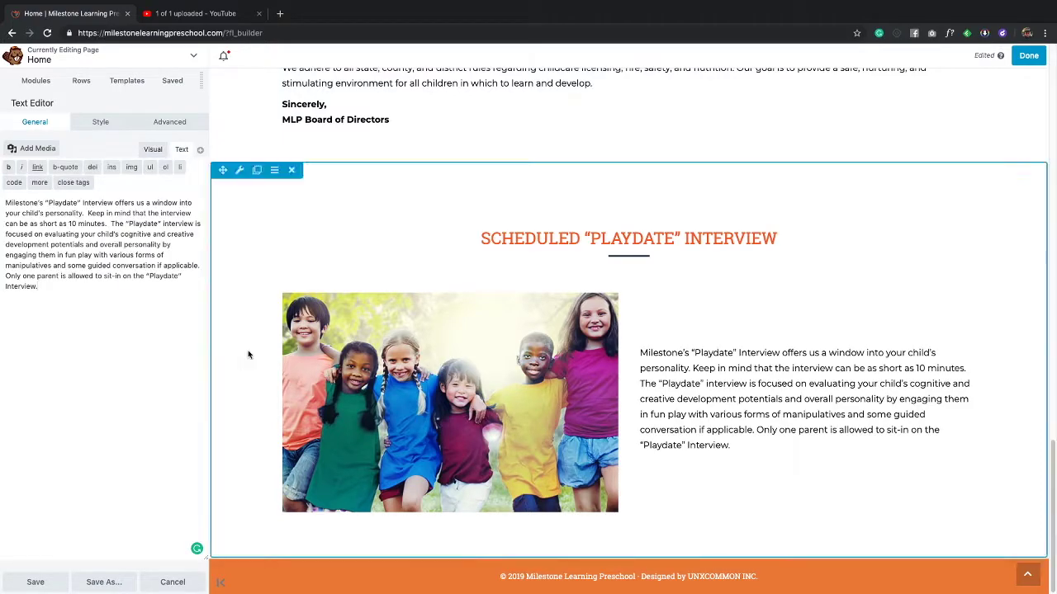
Swap the row's group-of-children photo for the playdate-copy.jpg painted-hands photo
left_click(465, 385)
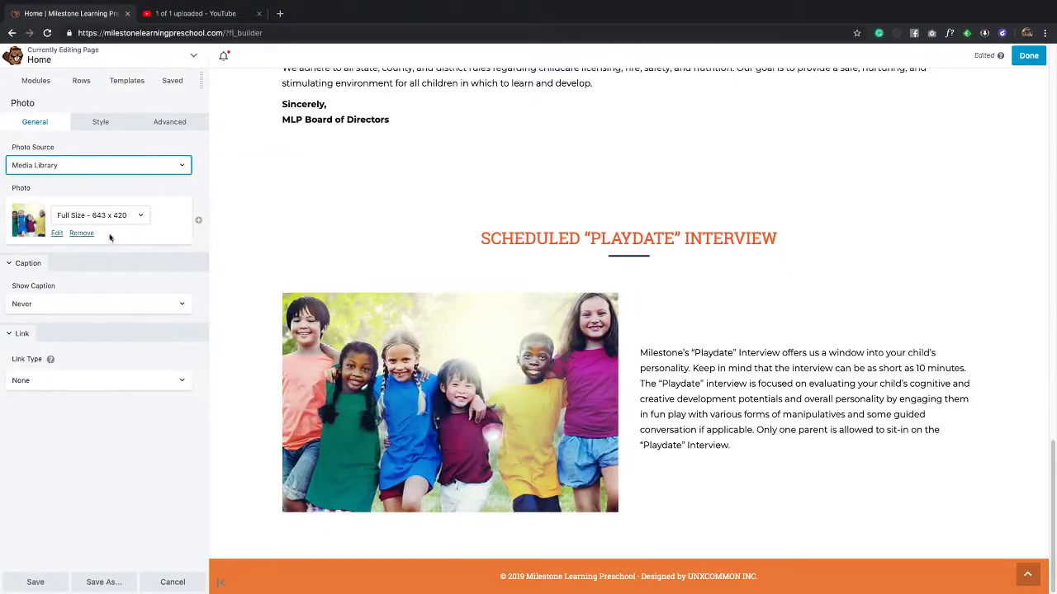
left_click(90, 234)
left_click(33, 204)
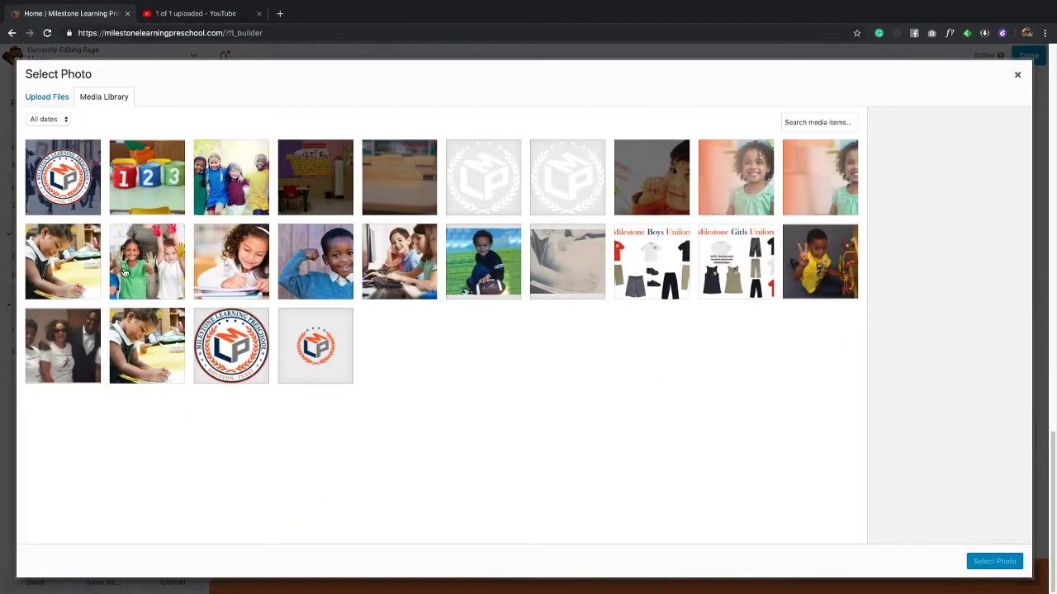
left_click(126, 272)
left_click(994, 562)
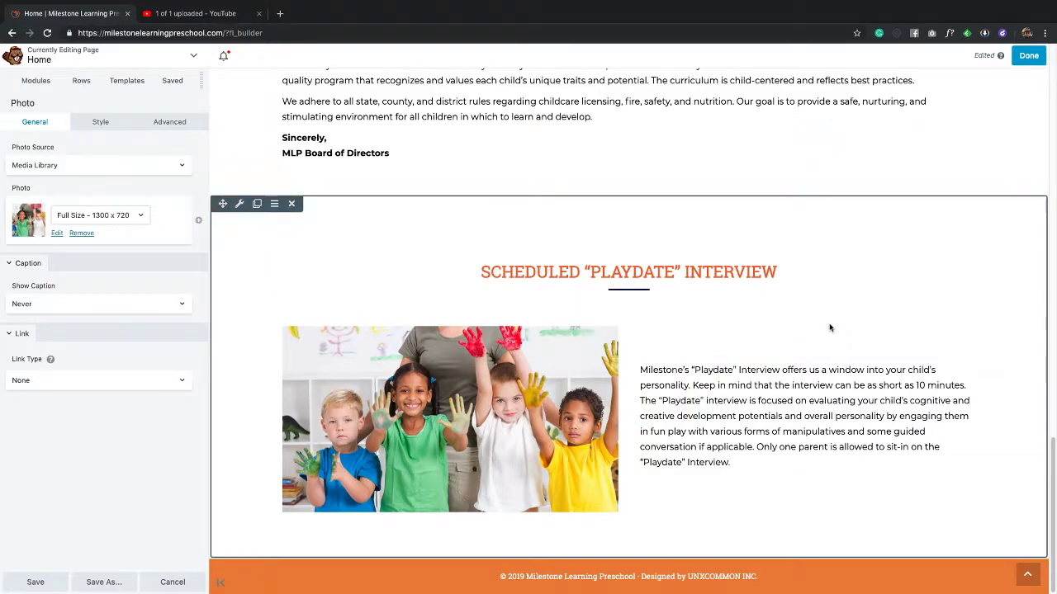
scroll(830, 328, "up", 20)
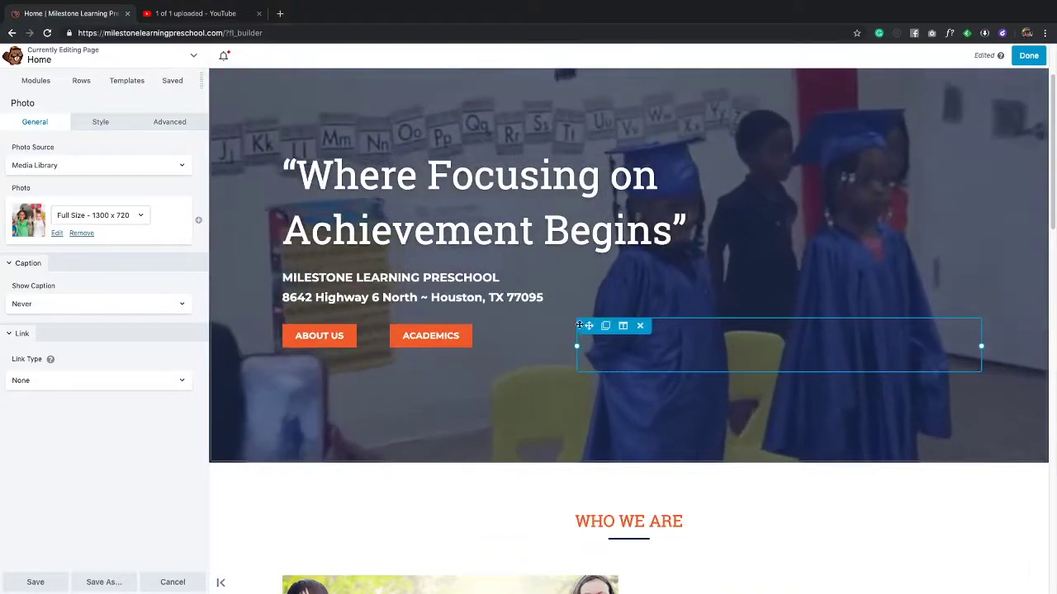
Duplicate the hero's ABOUT US button and place the copy under the Playdate paragraph
left_click(320, 323)
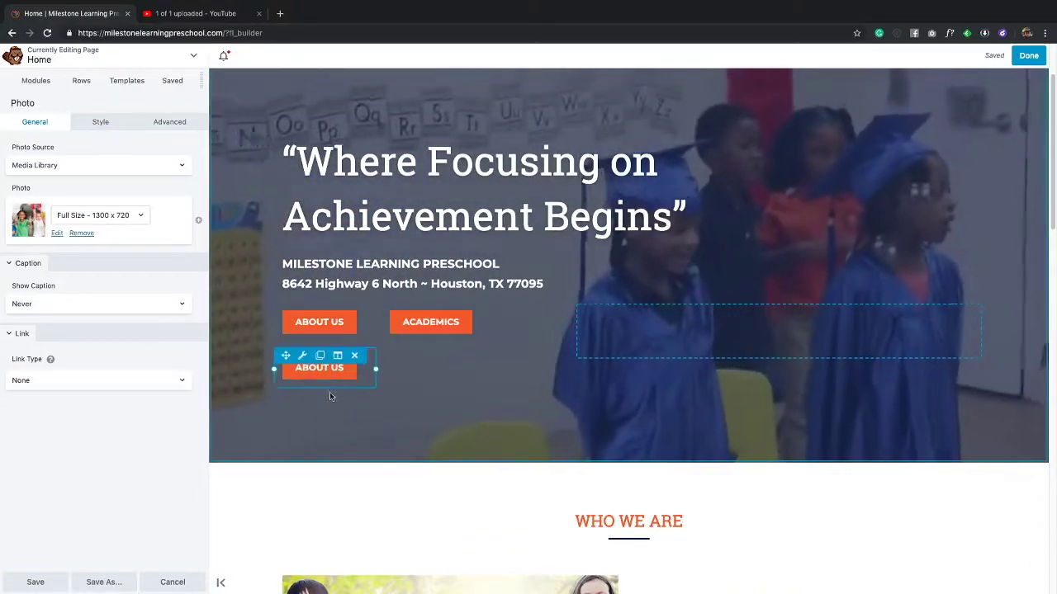
left_click_drag(286, 355, 731, 493)
scroll(698, 354, "down", 15)
scroll(831, 486, "down", 4)
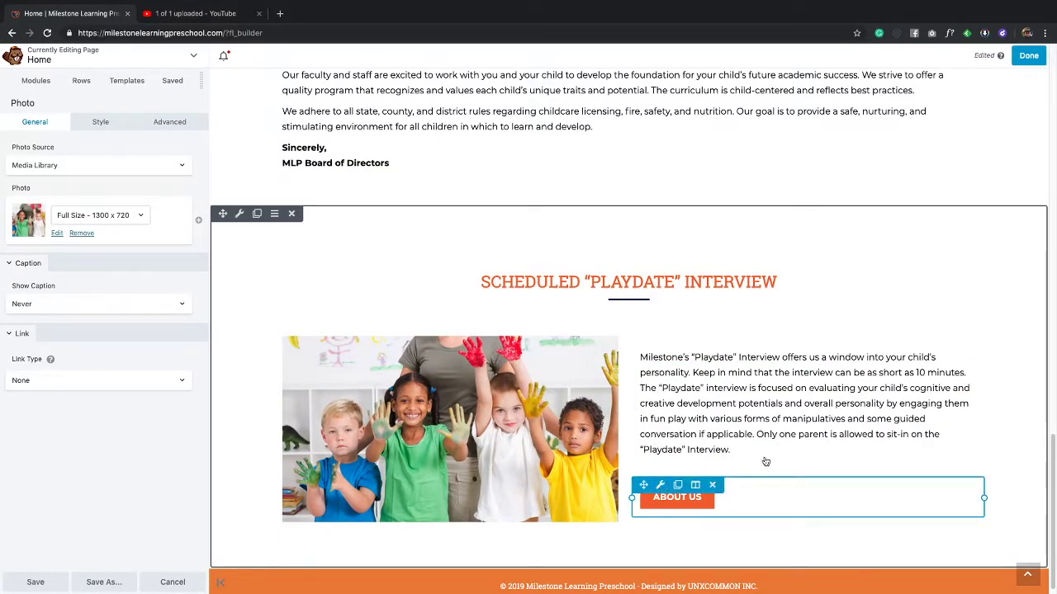
Relabel the button CALL with the school's phone number and replace its #about link with a tel: link
left_click(765, 495)
left_click_drag(54, 165, 2, 159)
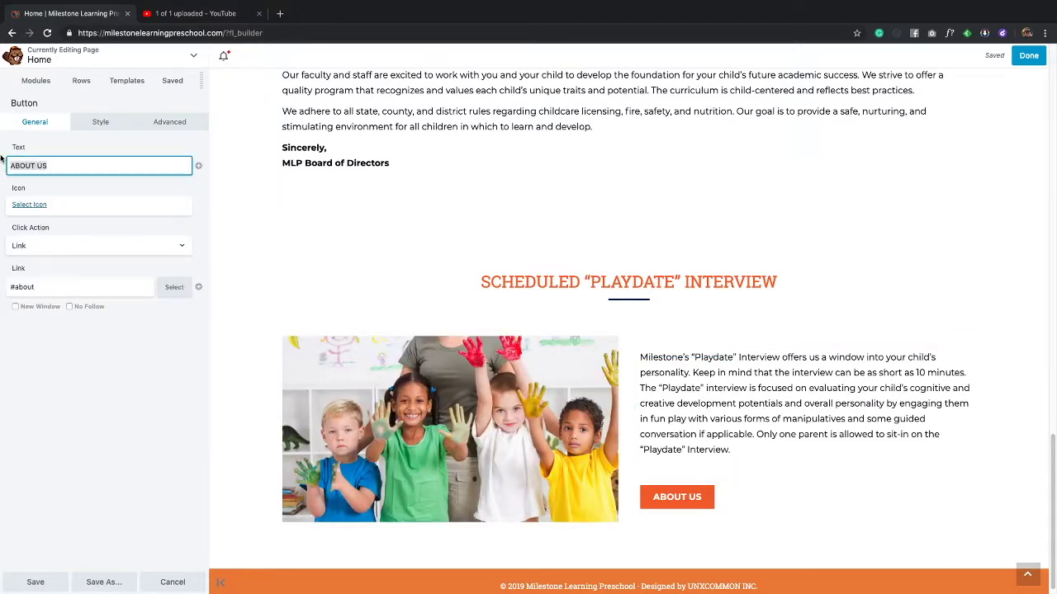
type("CAL")
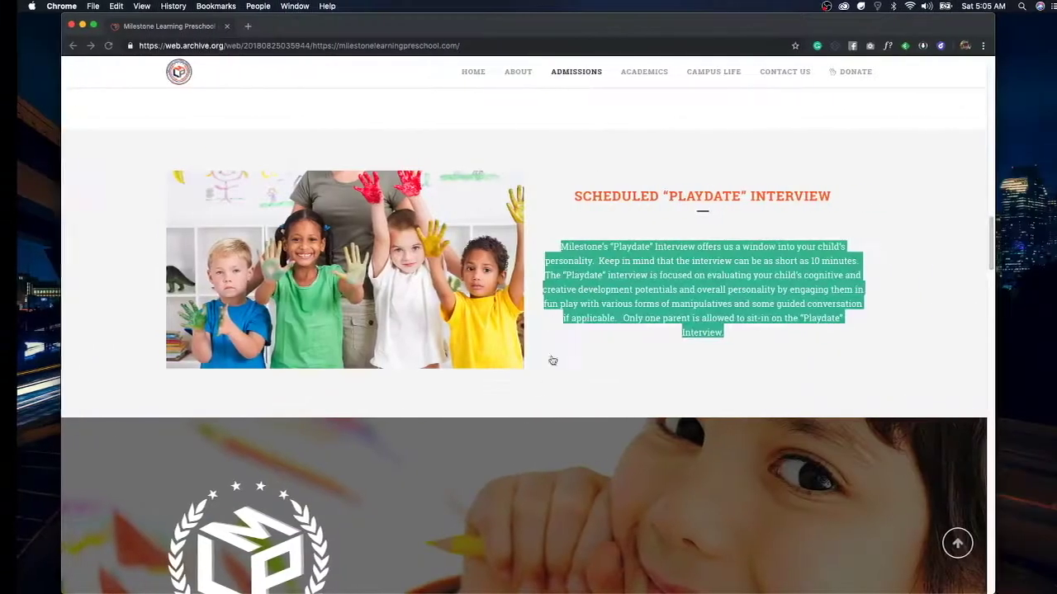
scroll(532, 379, "down", 5)
scroll(448, 472, "up", 3)
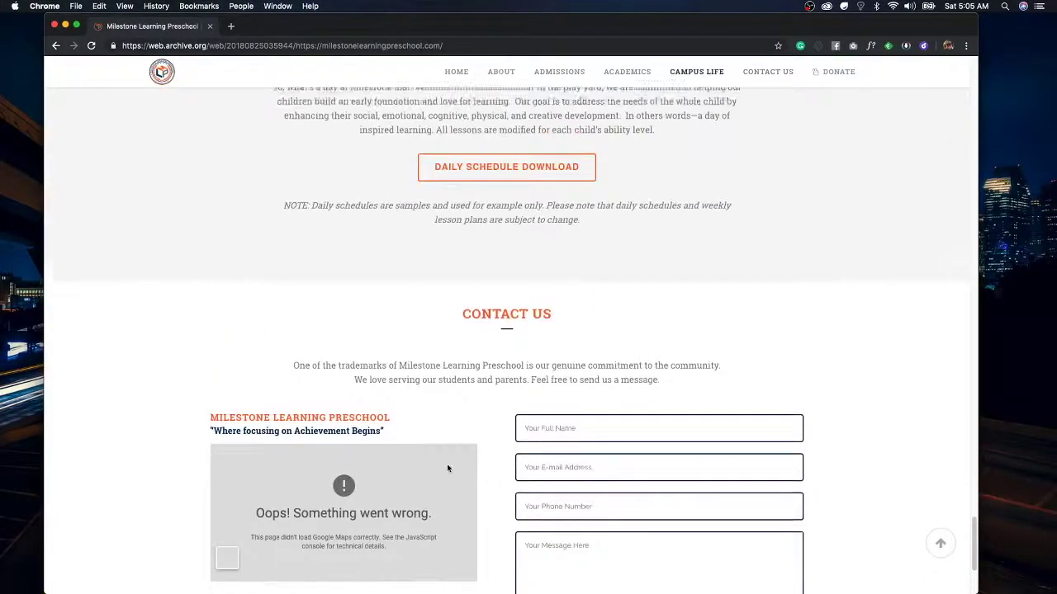
scroll(437, 479, "down", 1)
scroll(427, 485, "down", 1)
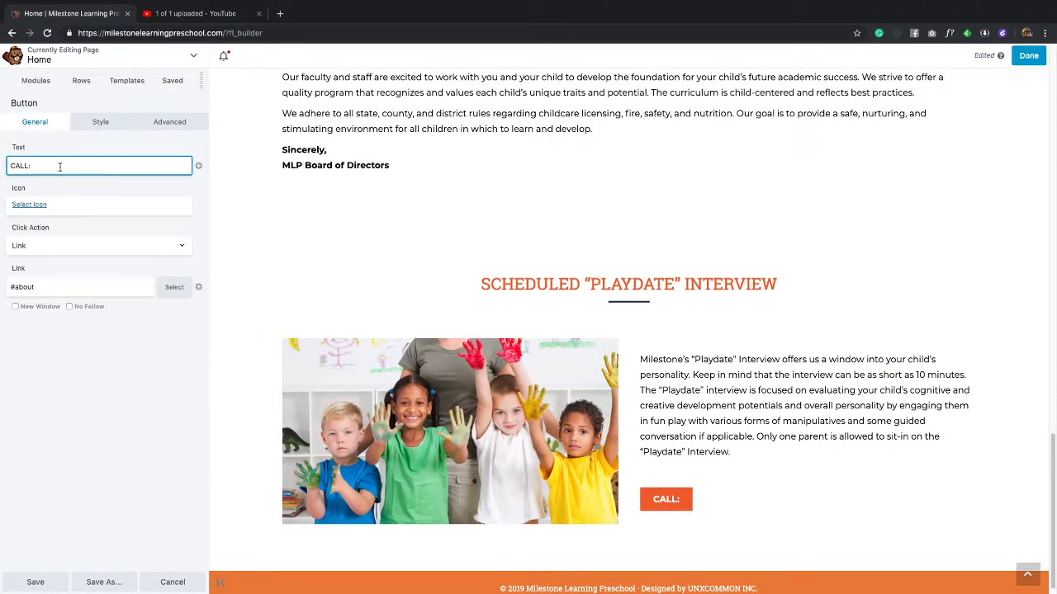
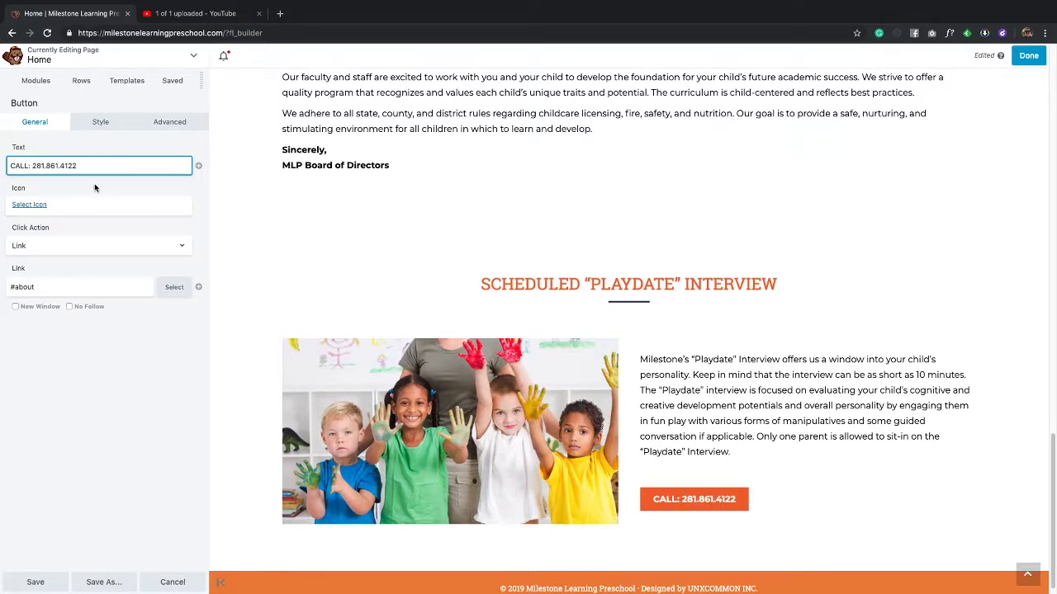
left_click_drag(36, 289, 2, 287)
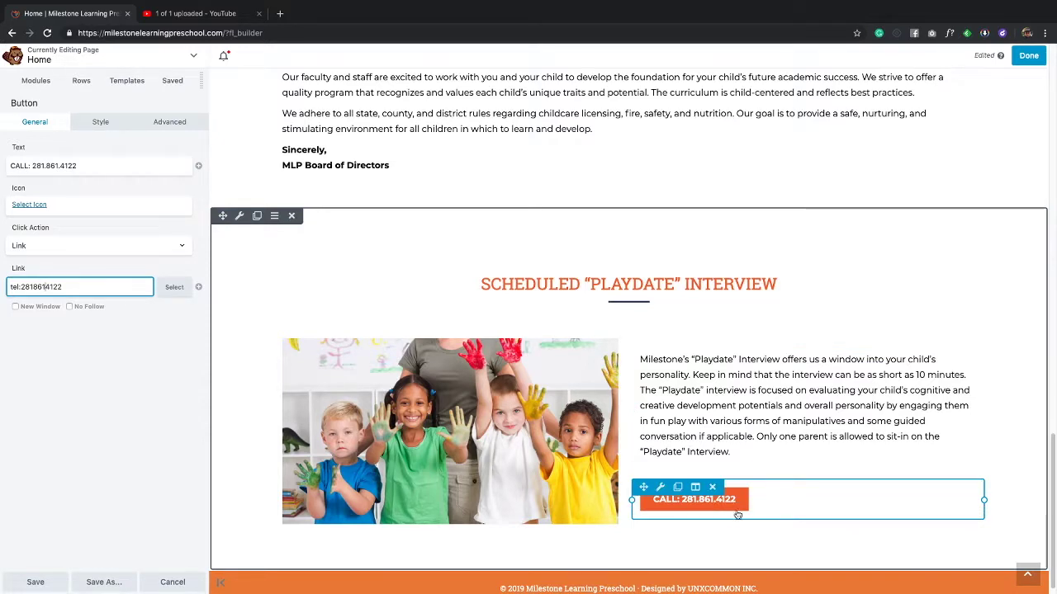
scroll(663, 299, "up", 15)
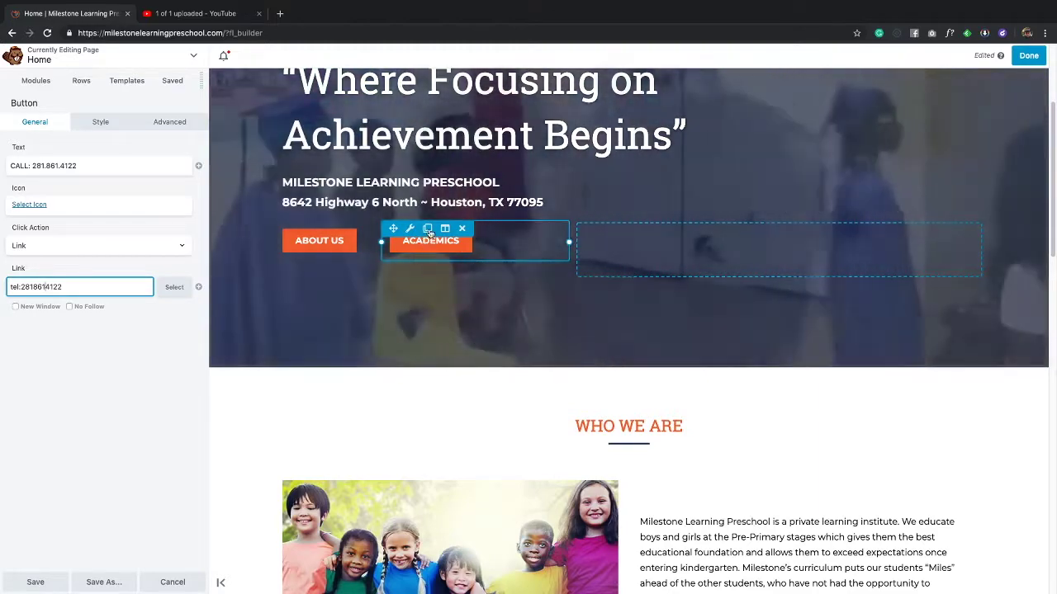
Place an ACADEMICS button below the Playdate content and dismiss the 503 save error
left_click_drag(429, 233, 783, 461)
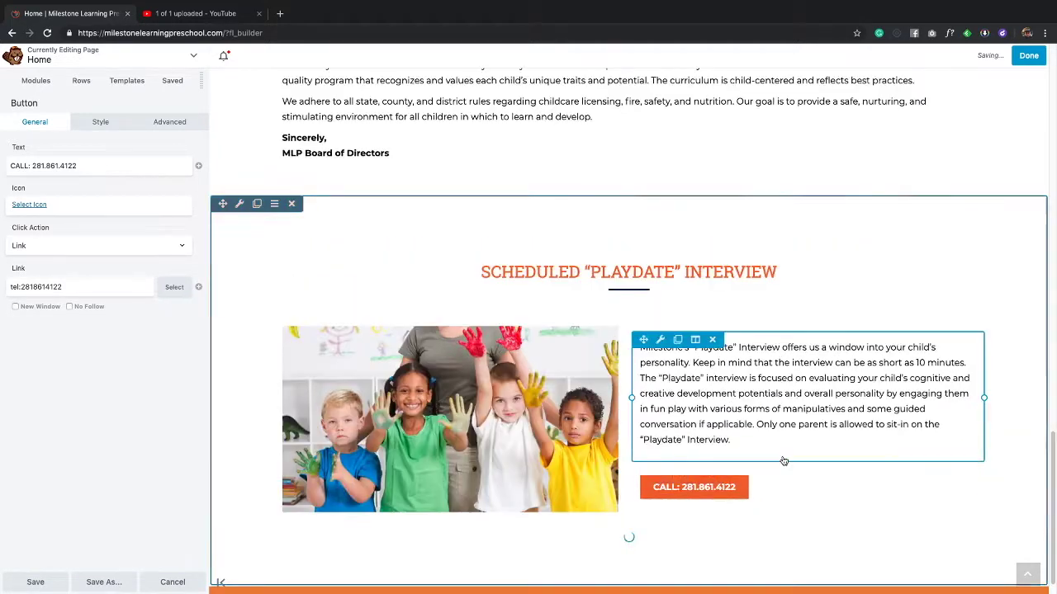
left_click(83, 85)
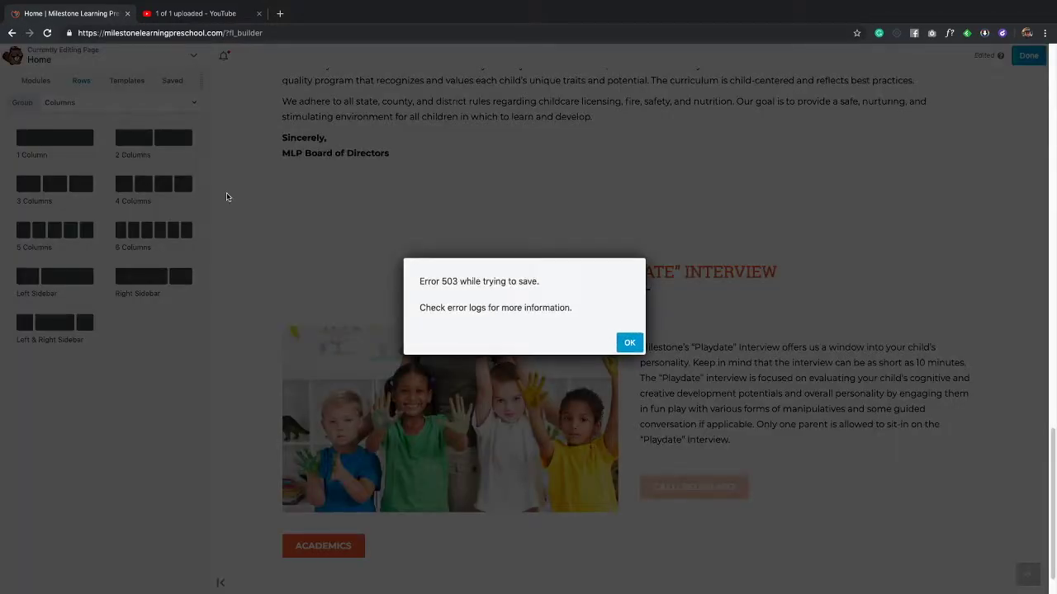
left_click(630, 342)
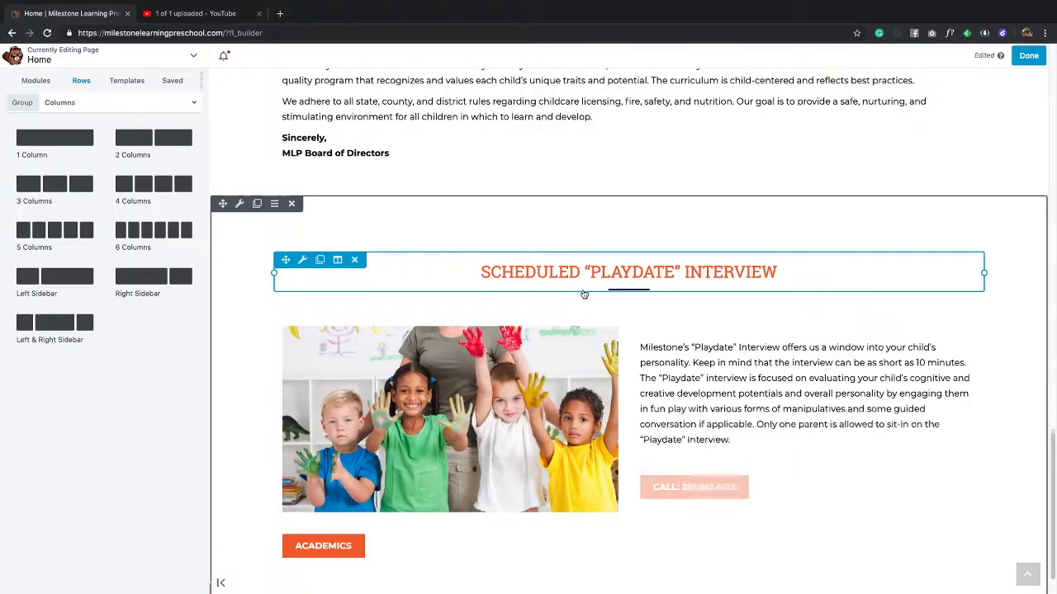
Publish the homepage changes and reopen the page in Beaver Builder
scroll(652, 301, "down", 1)
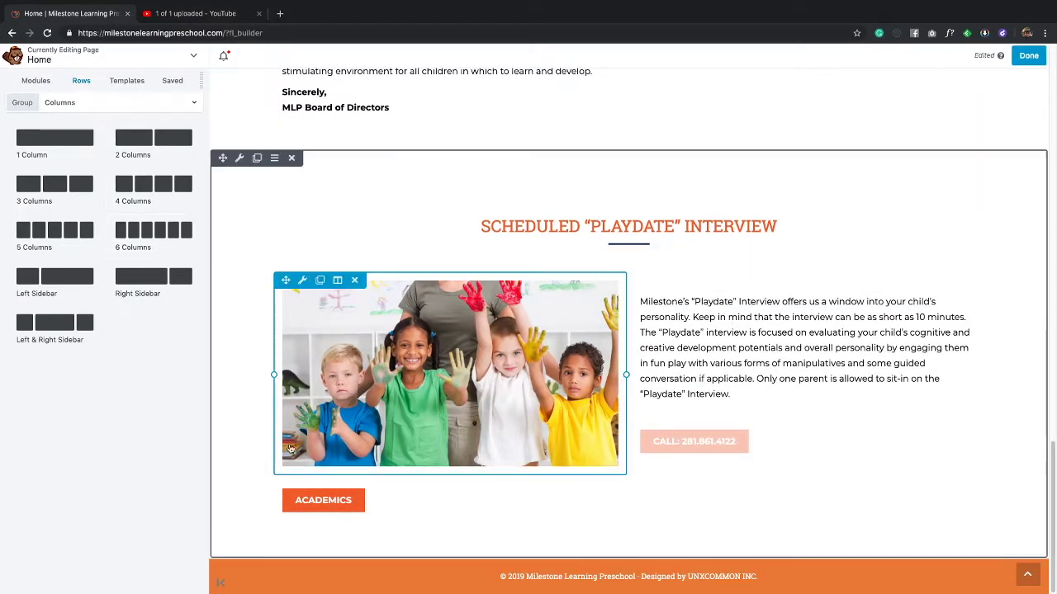
left_click(1028, 55)
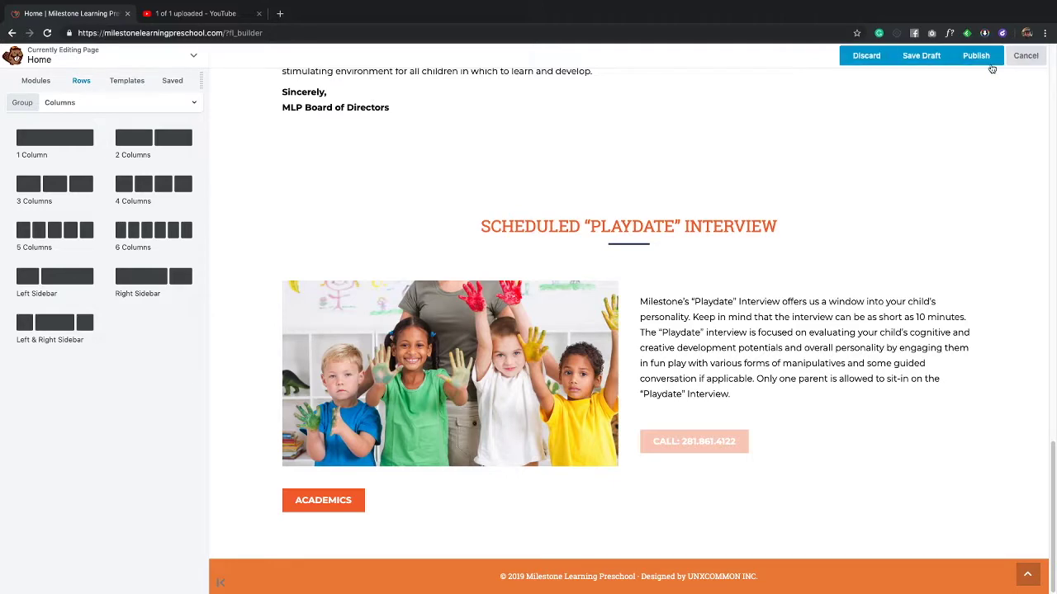
left_click(974, 55)
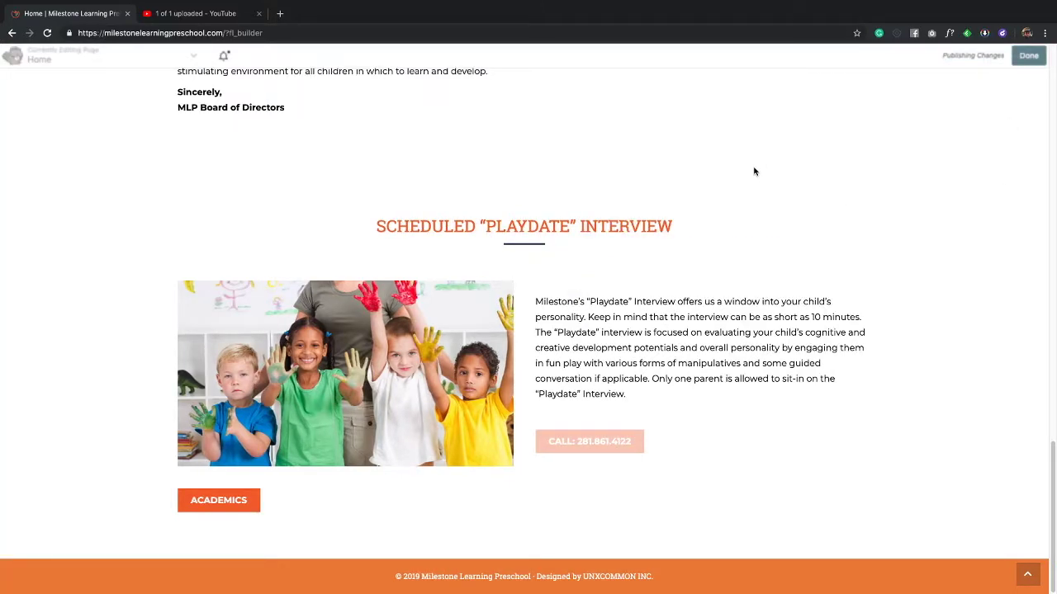
left_click(48, 33)
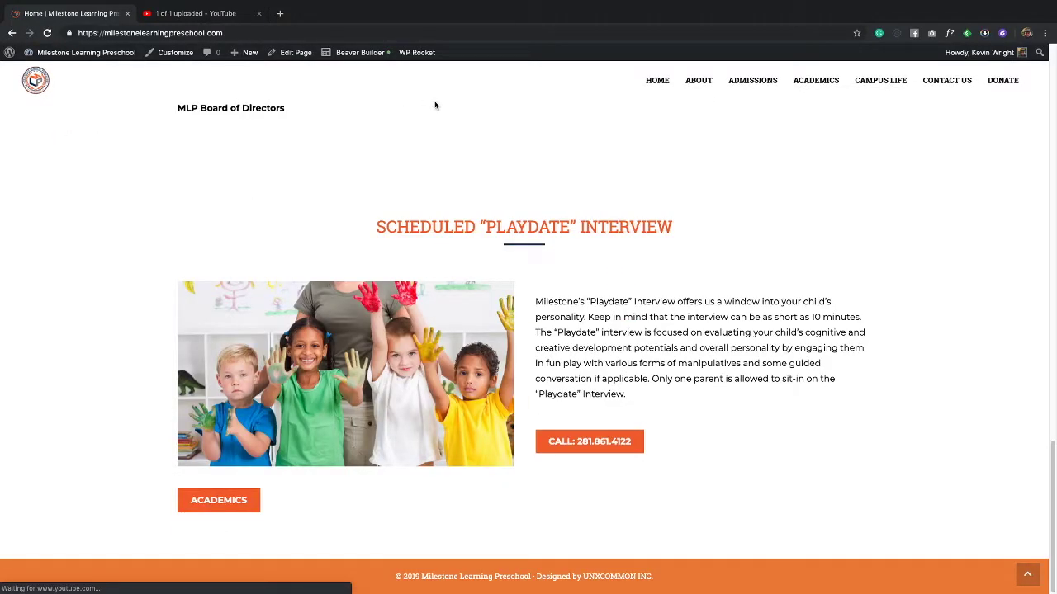
left_click(368, 56)
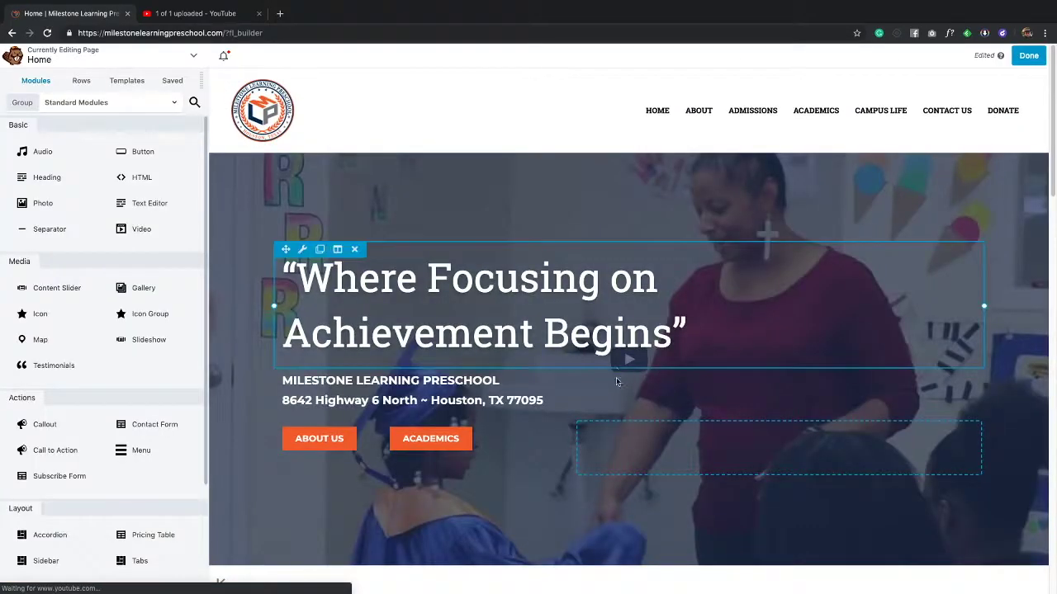
Add a three-column row under the Playdate text, move CALL and ACADEMICS into it, delete the leftover row
scroll(616, 380, "down", 5)
scroll(612, 388, "down", 12)
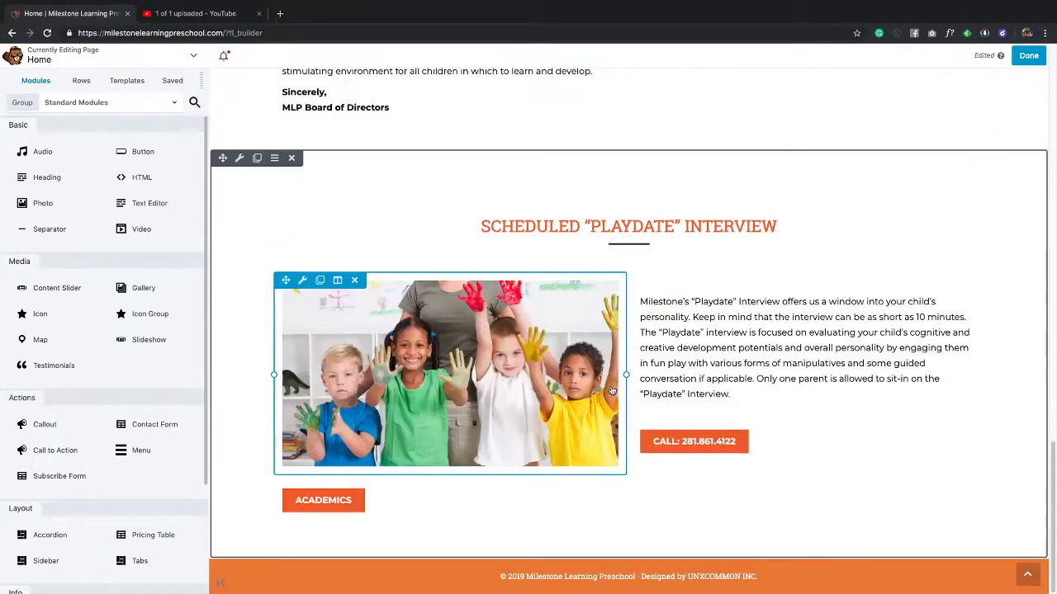
left_click(81, 80)
left_click_drag(54, 183, 833, 498)
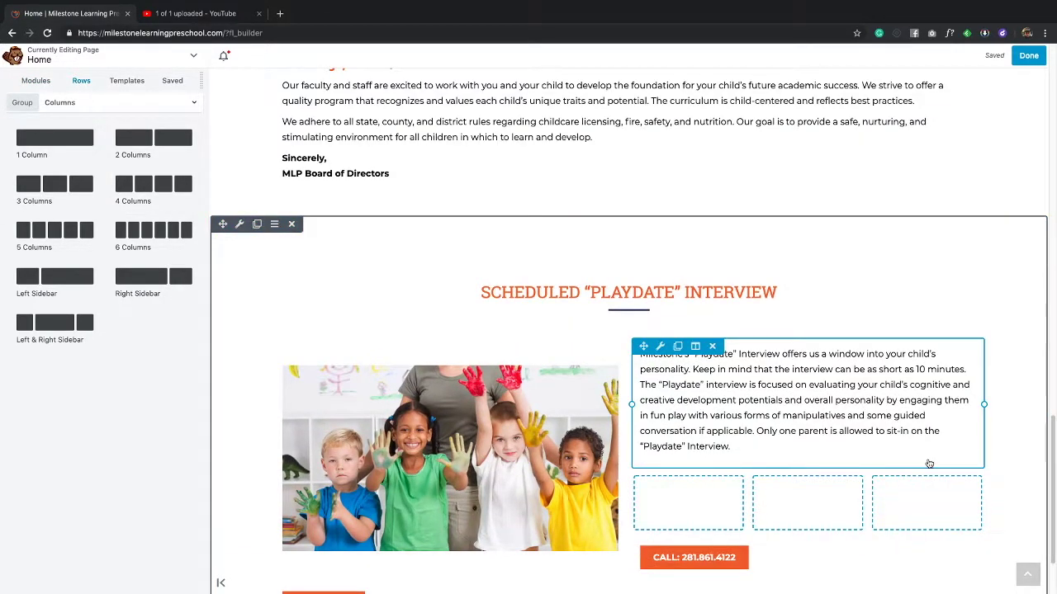
left_click_drag(685, 456, 652, 419)
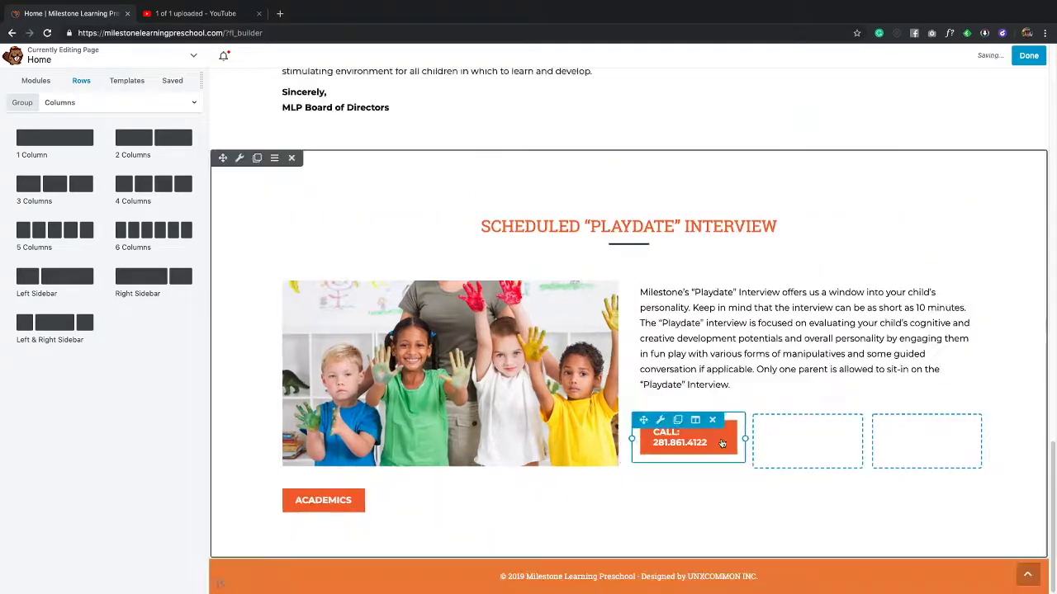
left_click_drag(284, 488, 807, 403)
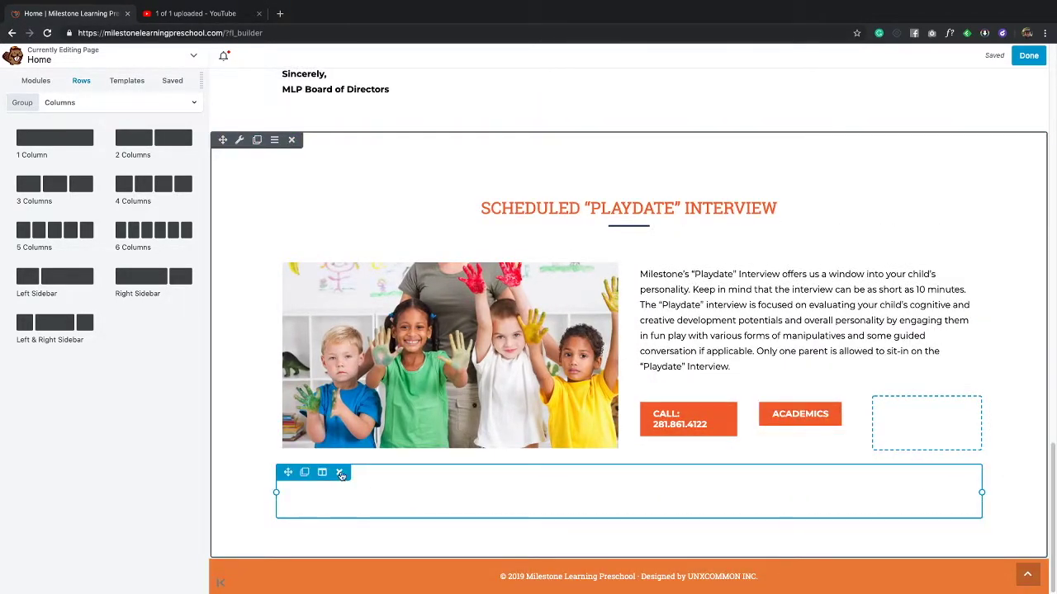
left_click(339, 472)
Remove the empty third column, adjust the column widths, and link ACADEMICS to #contactus
left_click_drag(750, 478, 769, 479)
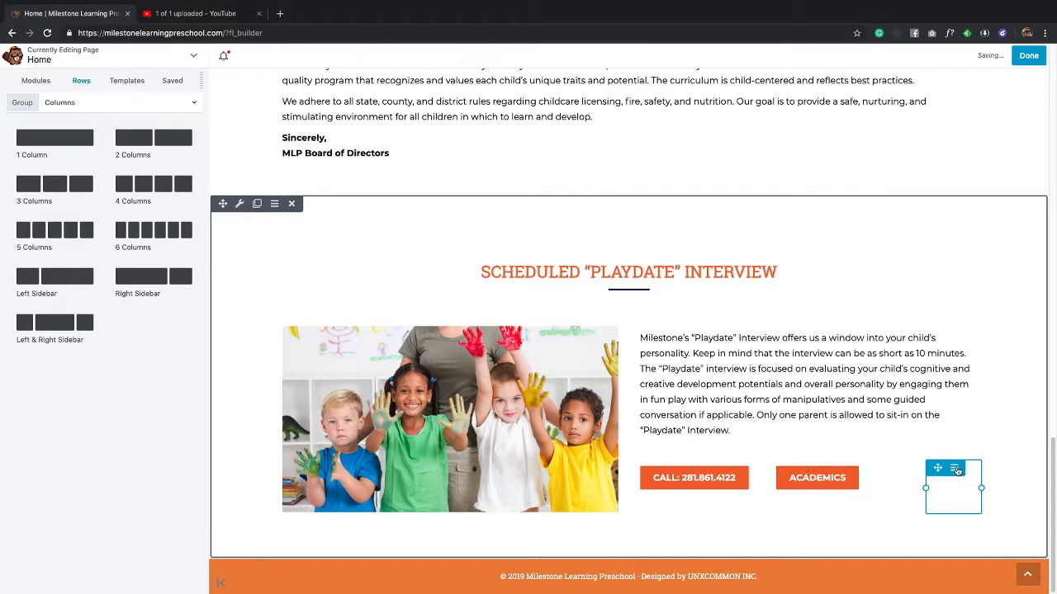
left_click(953, 468)
left_click(964, 513)
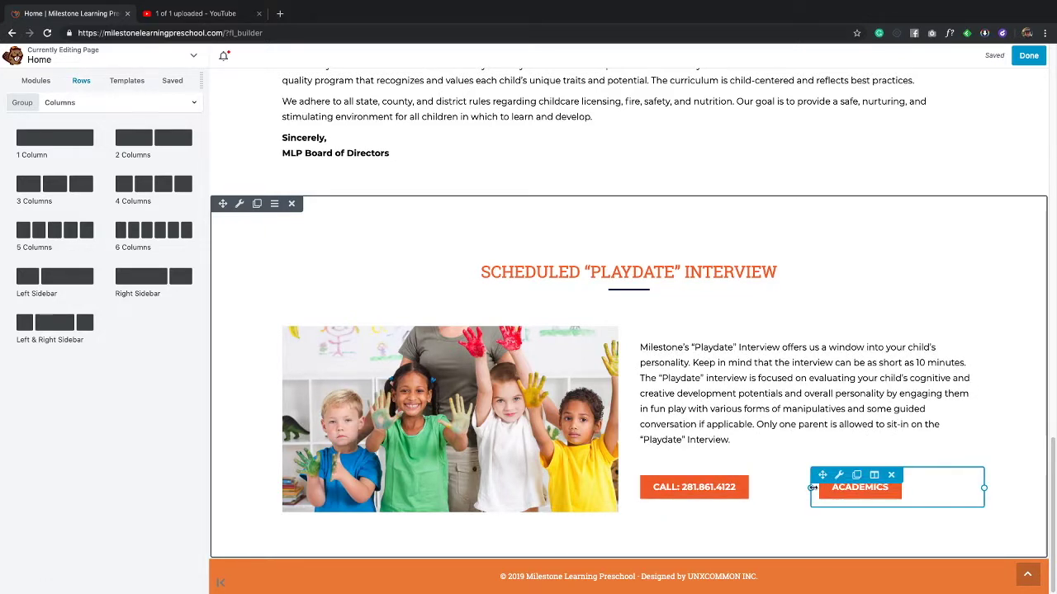
left_click_drag(812, 488, 785, 488)
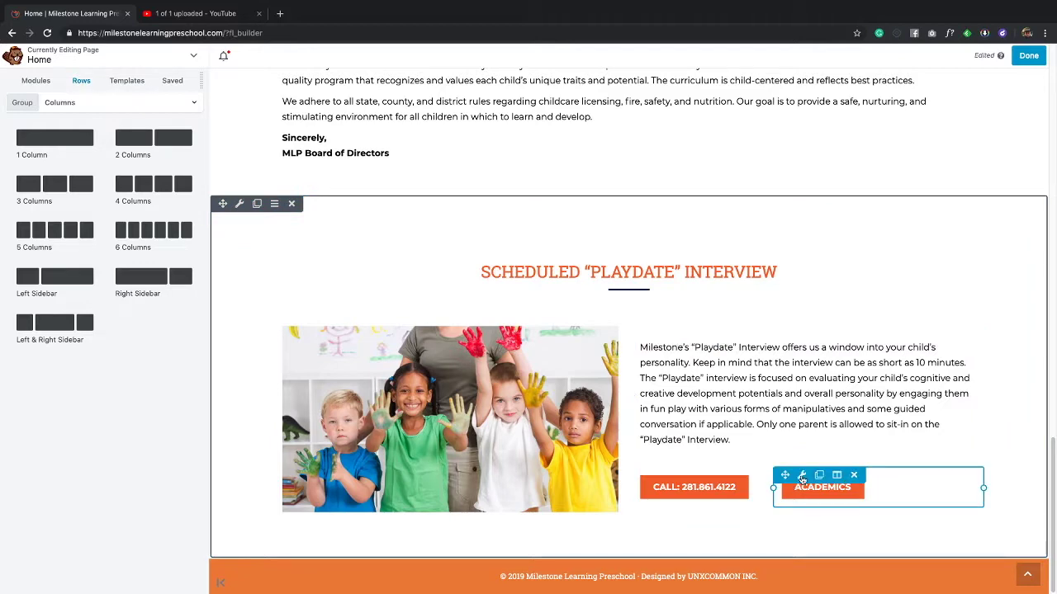
left_click(801, 476)
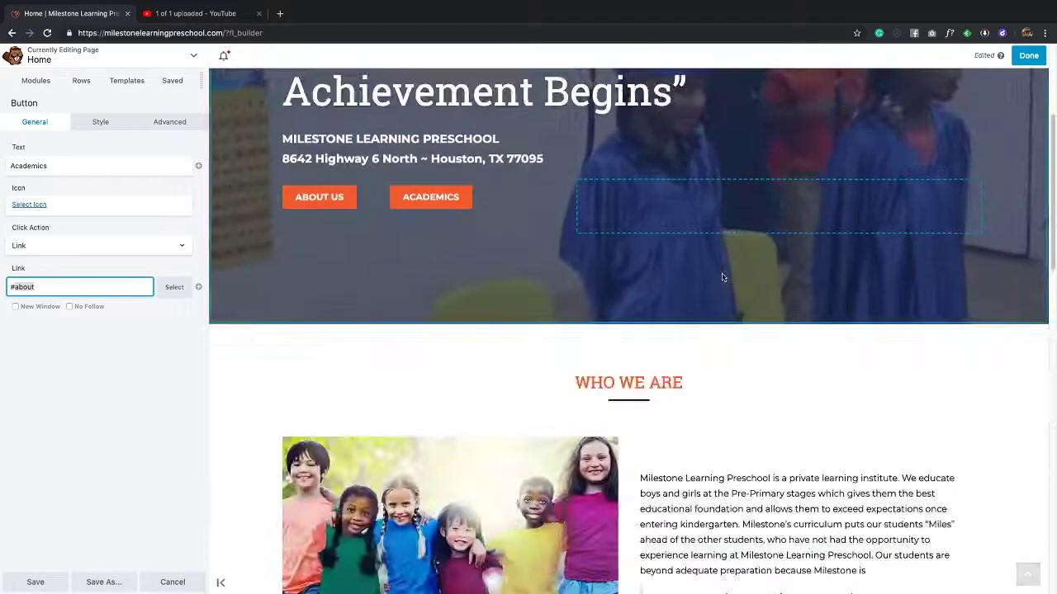
type("#contactus")
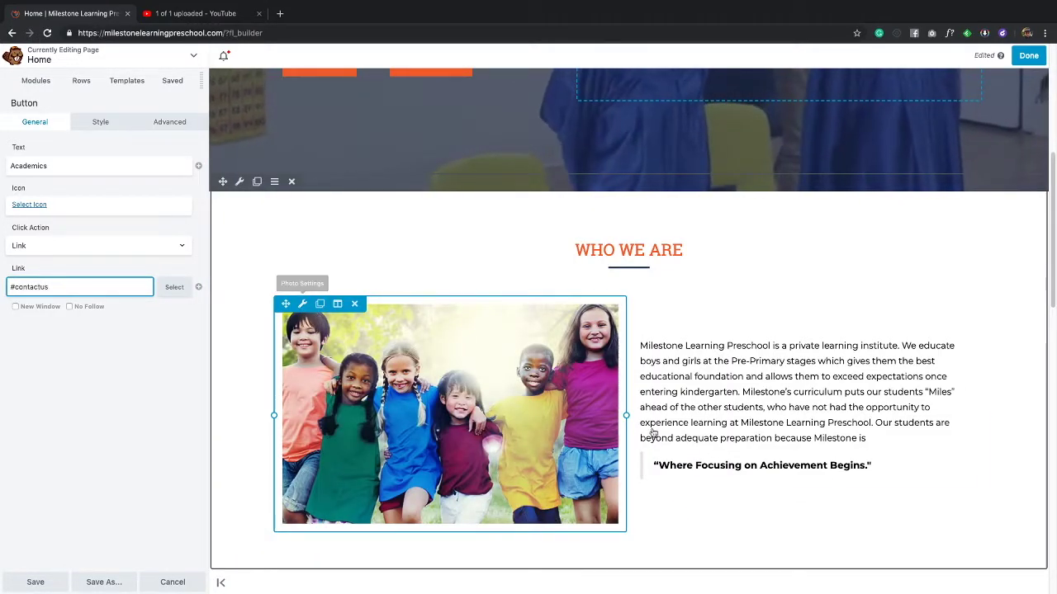
scroll(816, 491, "down", 10)
scroll(867, 367, "down", 3)
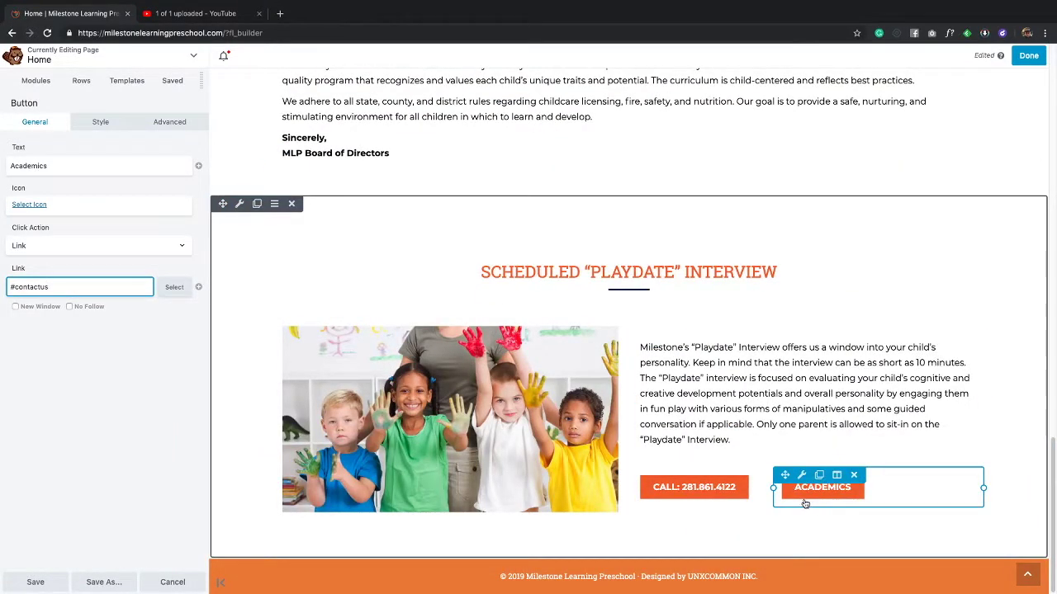
Change the Academics button's label to CONTACT US and nudge it slightly right beside CALL
left_click(83, 168)
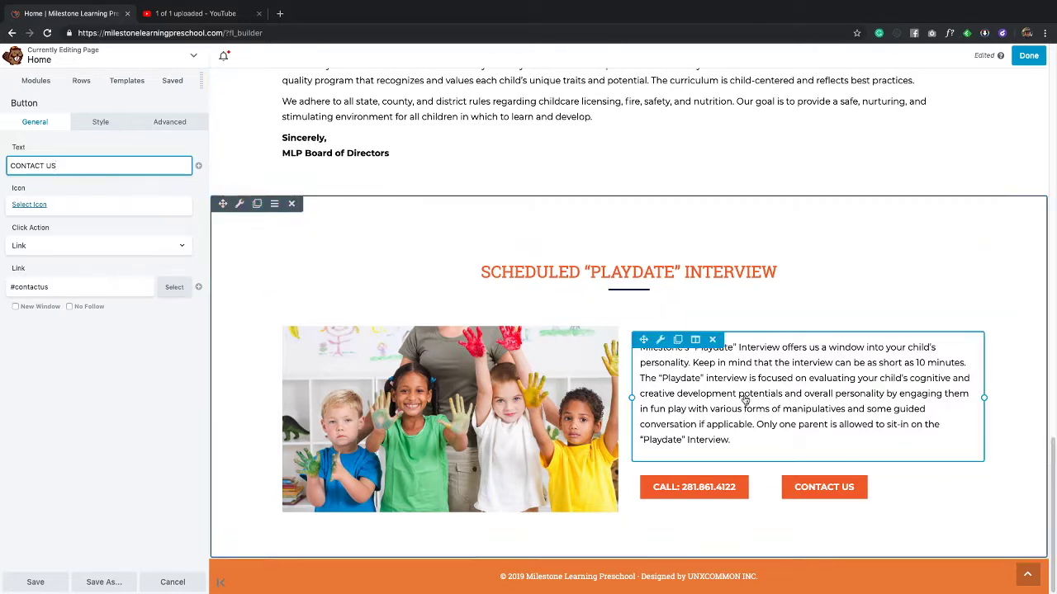
left_click_drag(766, 490, 774, 489)
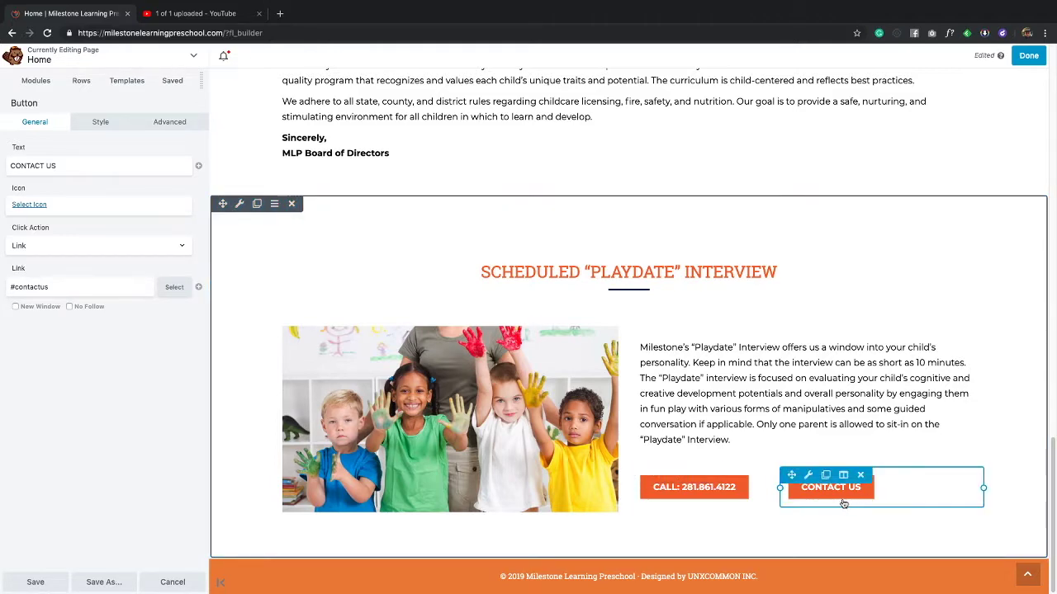
scroll(793, 220, "up", 6)
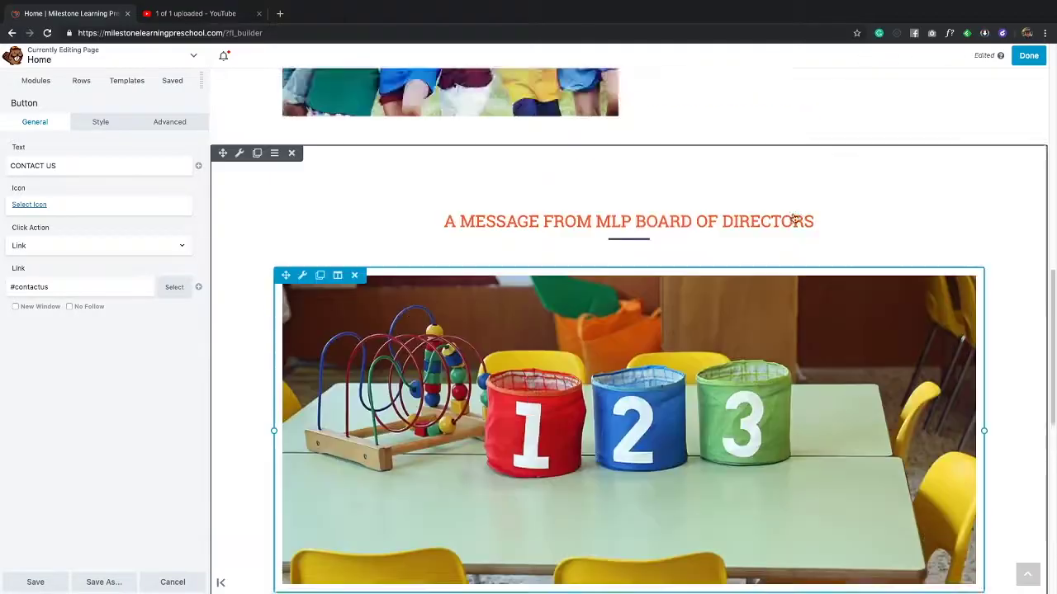
scroll(793, 219, "up", 5)
scroll(794, 219, "down", 2)
key("ctrl+Right")
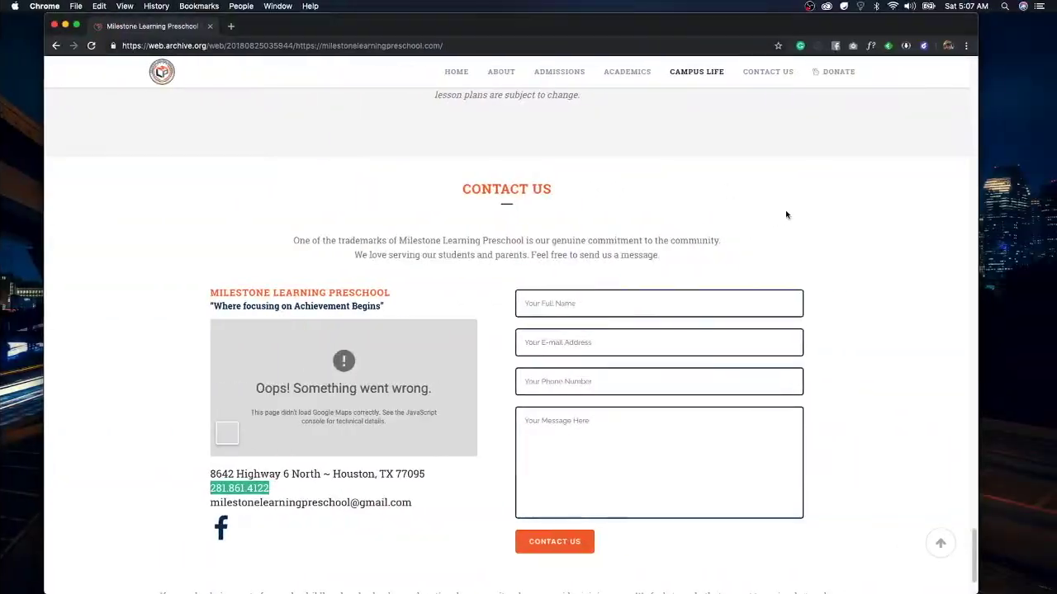
scroll(778, 219, "up", 15)
scroll(786, 215, "down", 3)
scroll(786, 215, "down", 3)
scroll(786, 214, "up", 4)
scroll(786, 215, "down", 2)
scroll(786, 215, "down", 1)
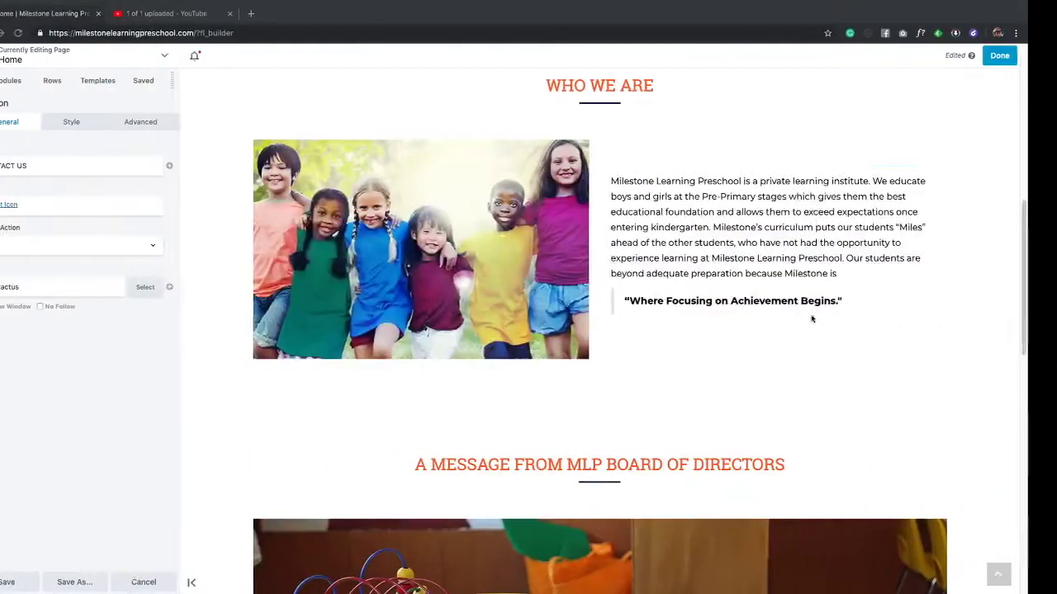
scroll(825, 338, "down", 10)
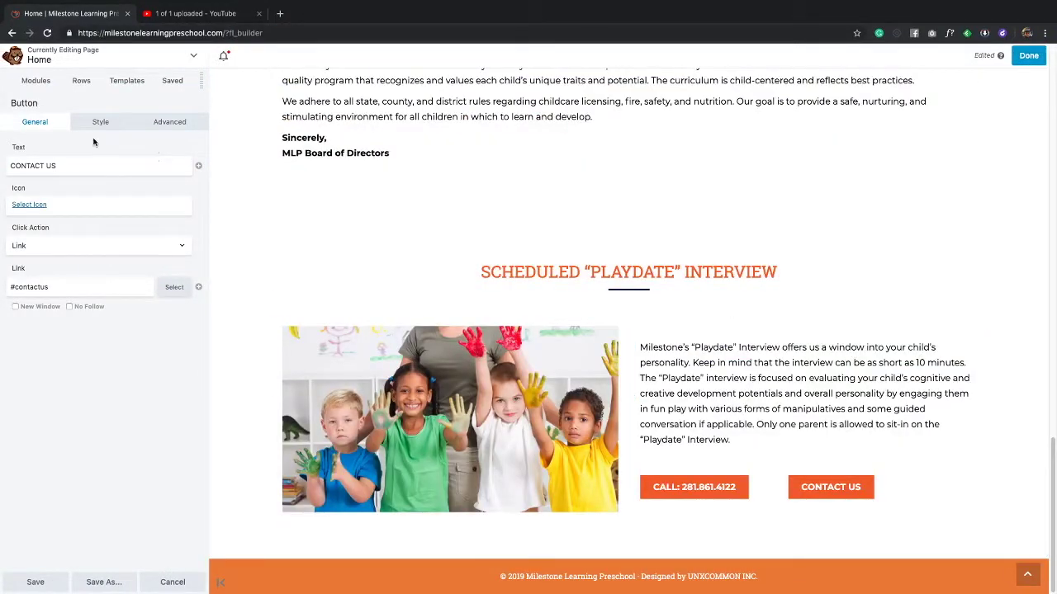
Add a one-column row below the Playdate section
left_click(80, 80)
left_click_drag(65, 141, 540, 533)
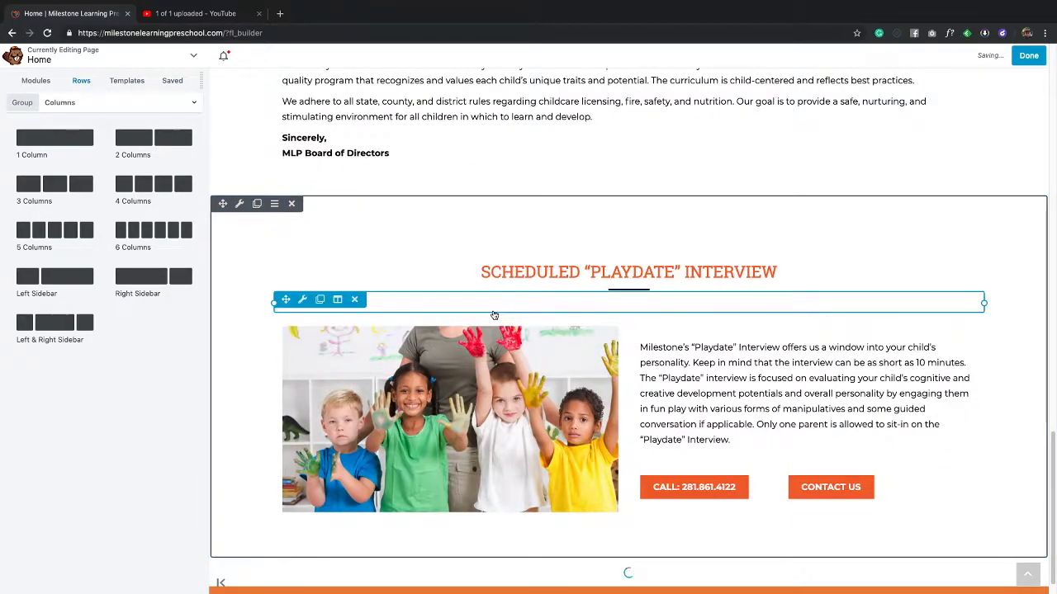
left_click(240, 499)
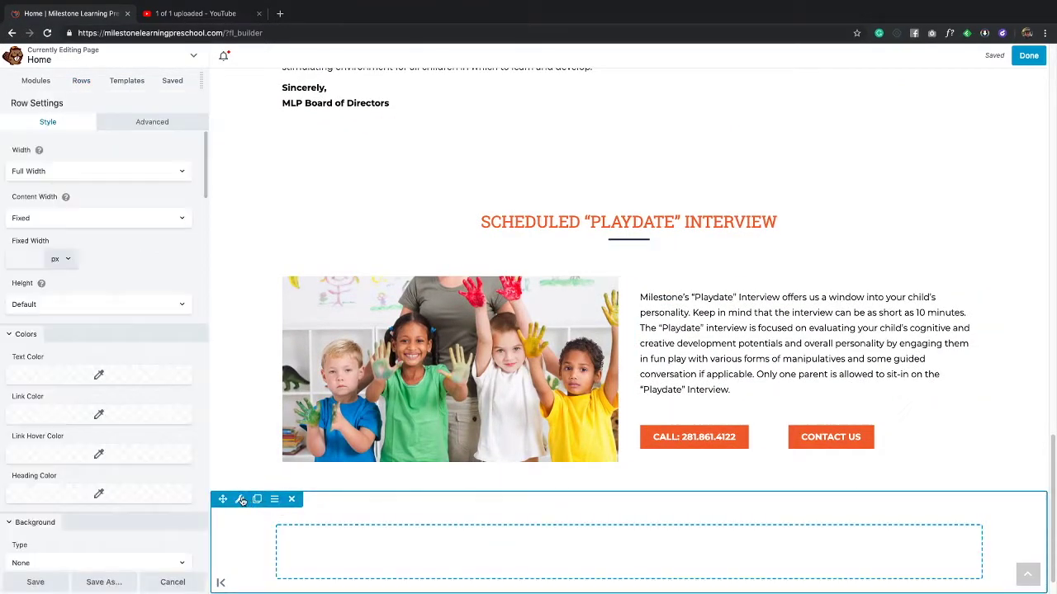
scroll(614, 502, "down", 1)
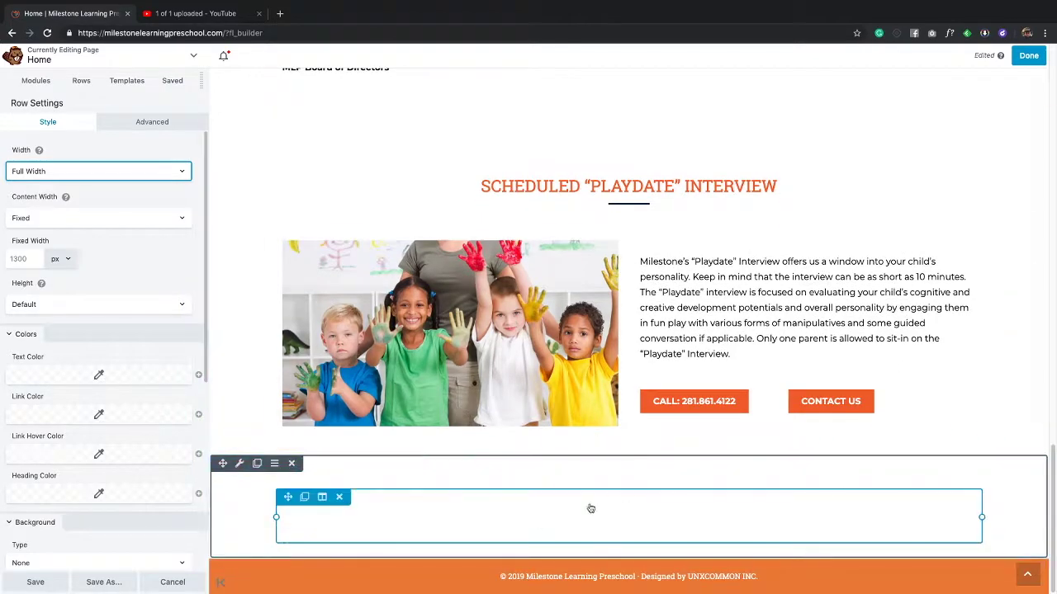
scroll(467, 471, "up", 20)
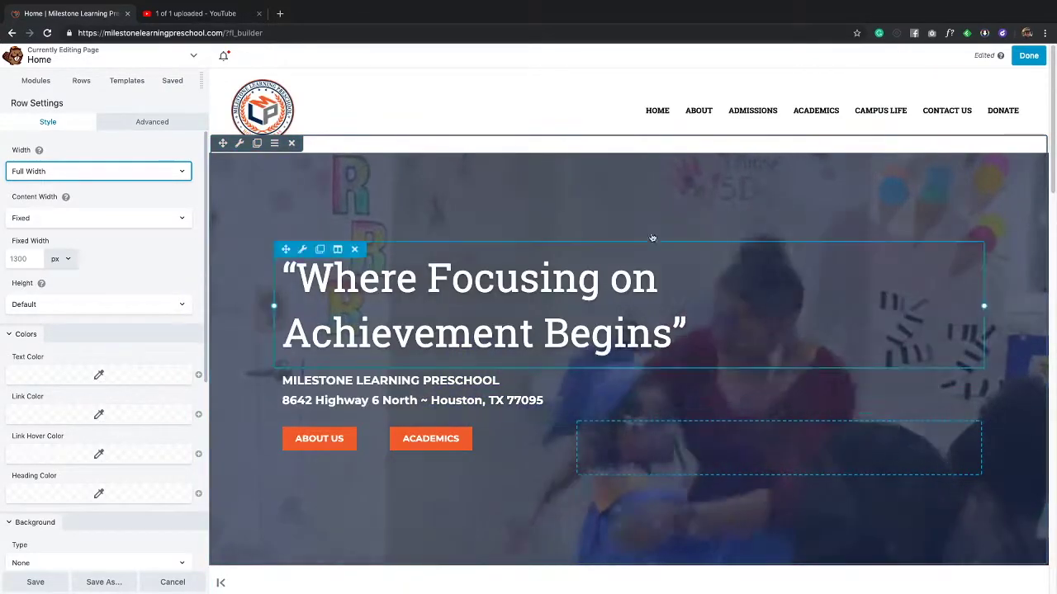
scroll(495, 463, "down", 20)
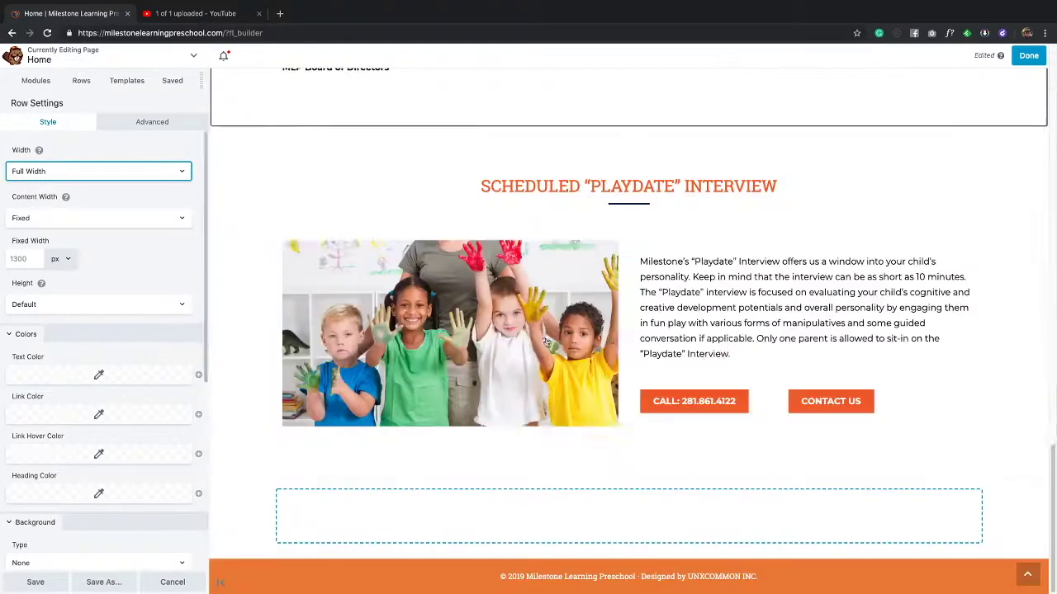
Give the new row a 460 px minimum height and a Photo background type
left_click(58, 302)
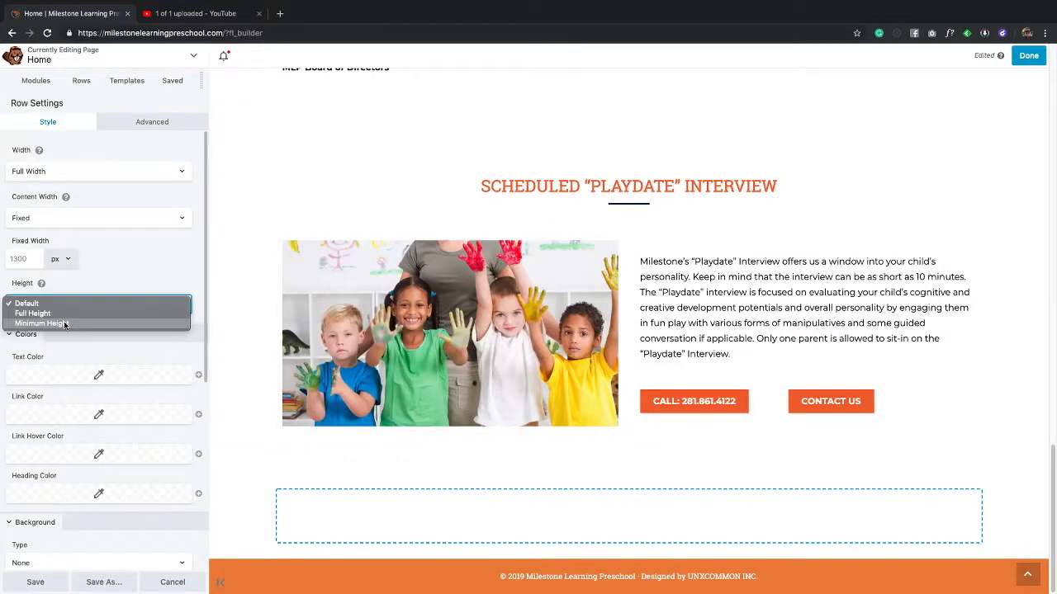
left_click(57, 324)
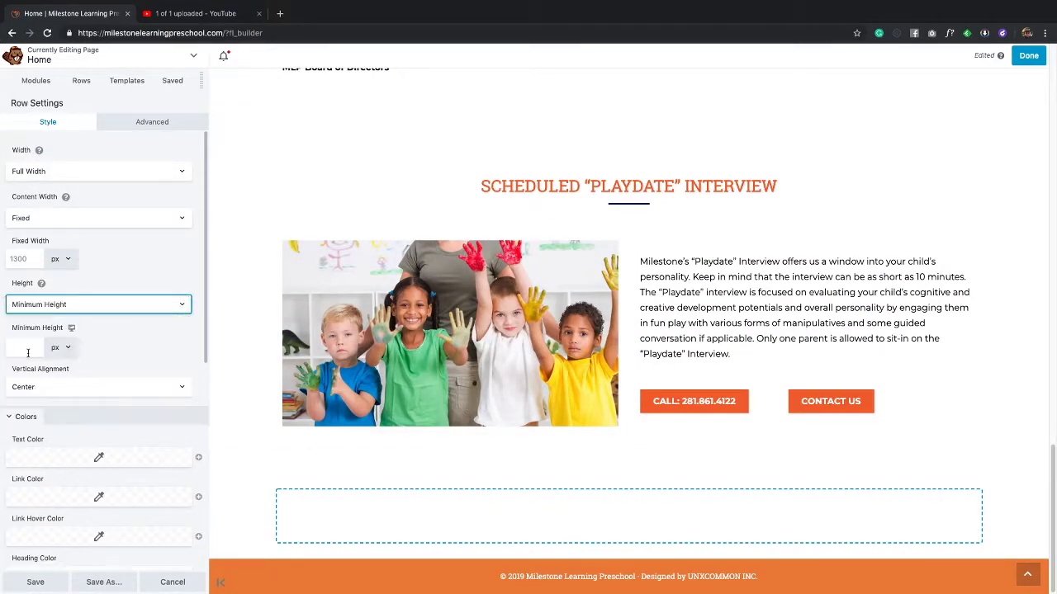
left_click_drag(15, 376, 91, 378)
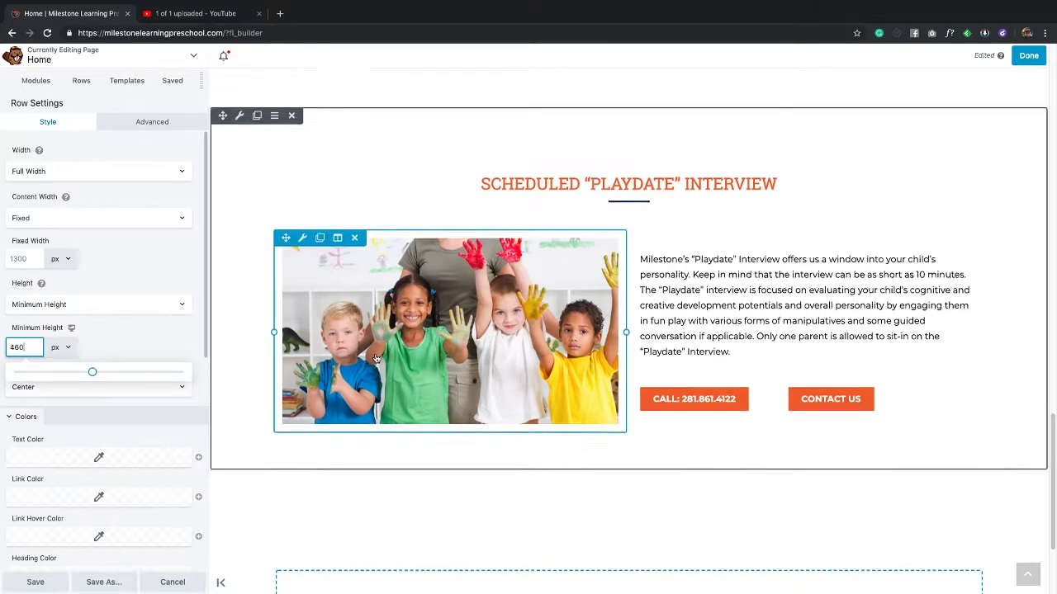
scroll(375, 358, "down", 3)
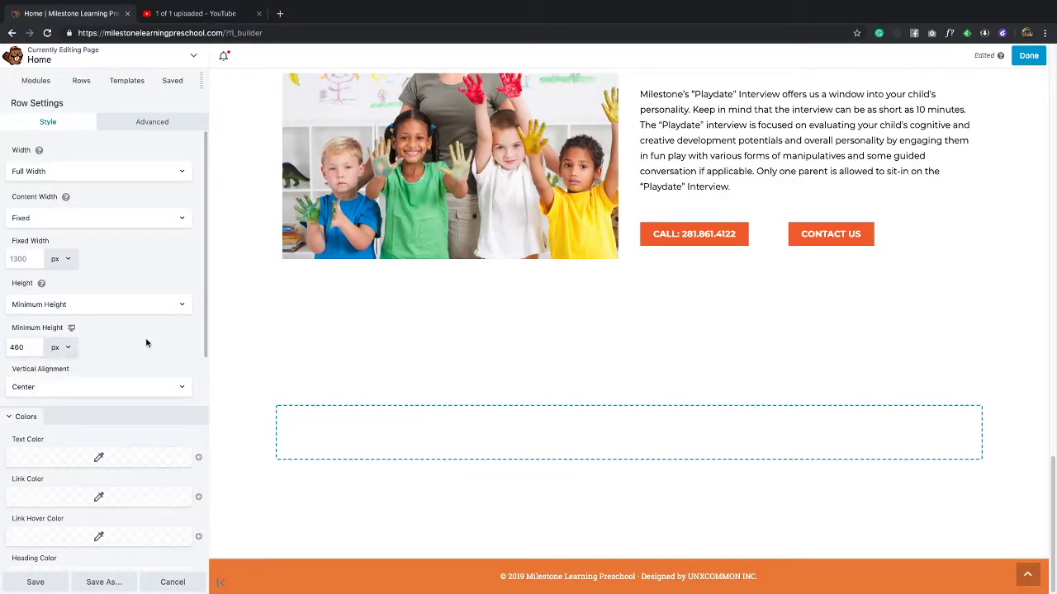
scroll(106, 290, "down", 5)
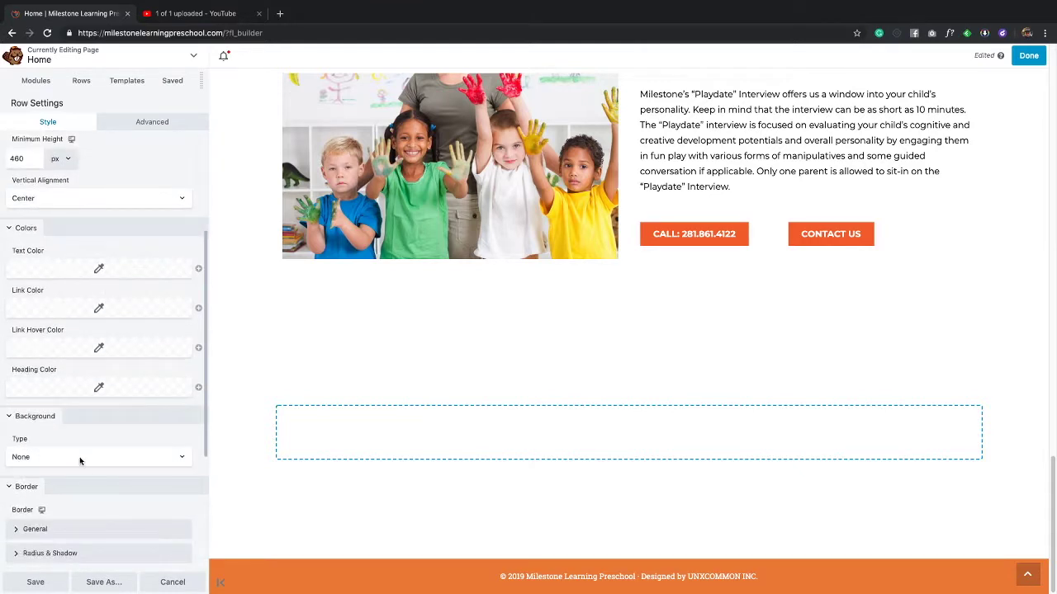
left_click(80, 460)
left_click(68, 484)
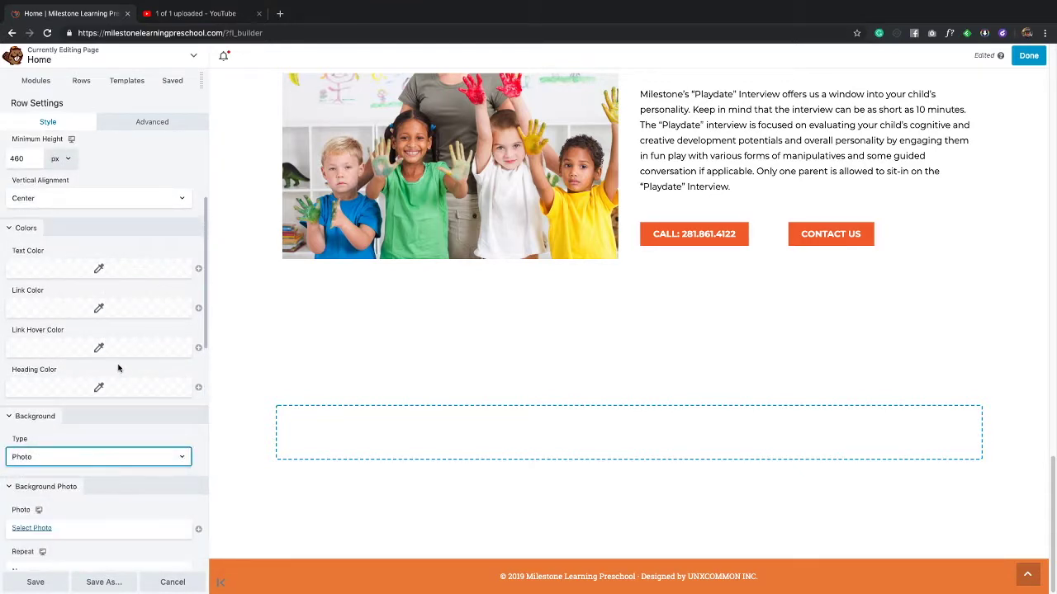
scroll(96, 469, "down", 2)
Set the smiling-boy photo lax-1.jpg as the row background and split the row into two columns
left_click(33, 439)
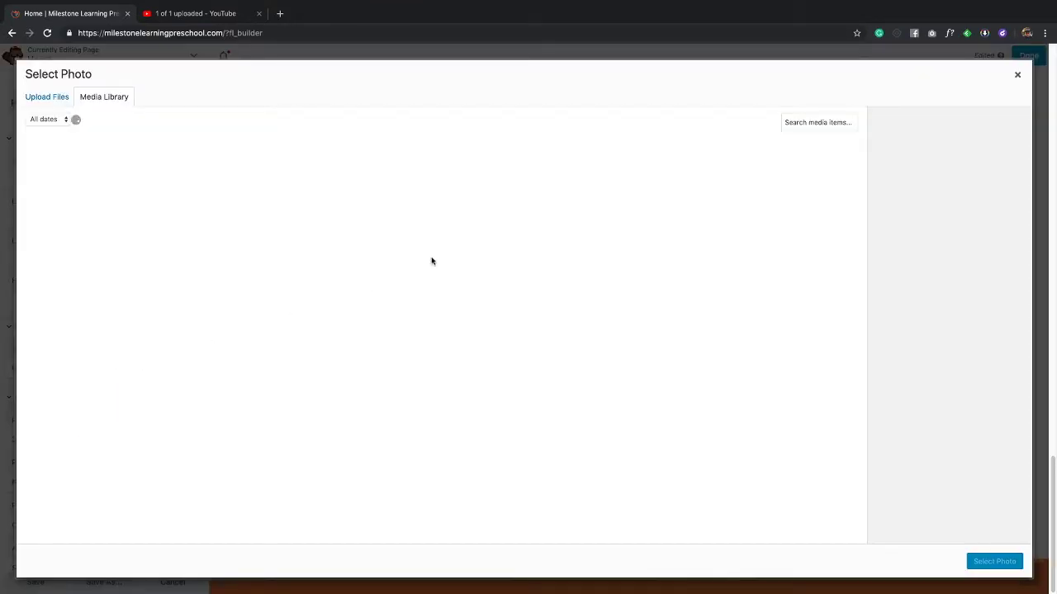
left_click(652, 177)
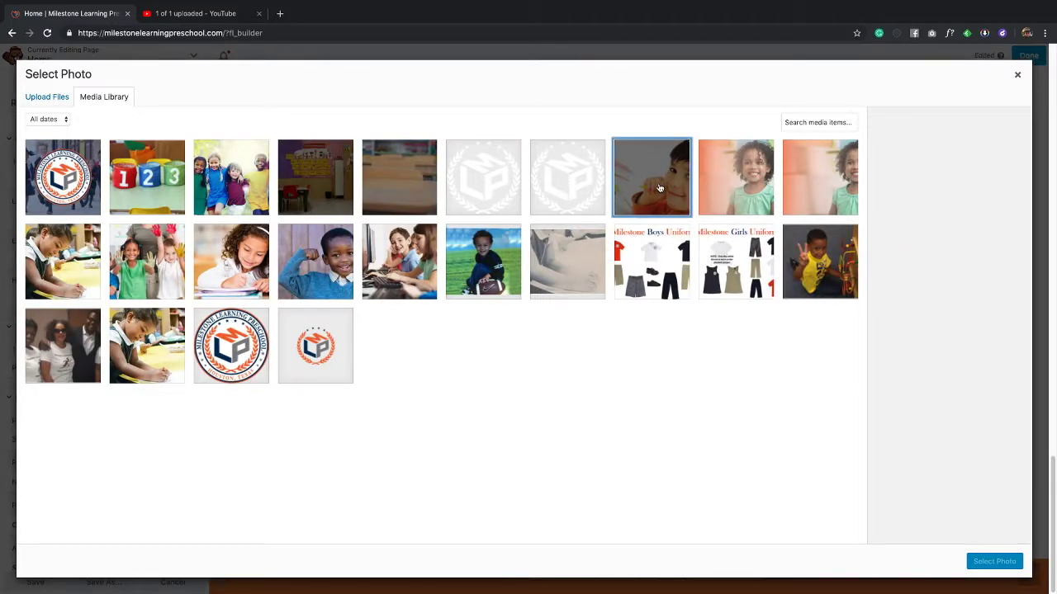
key("ctrl+Right")
key("ctrl+Left")
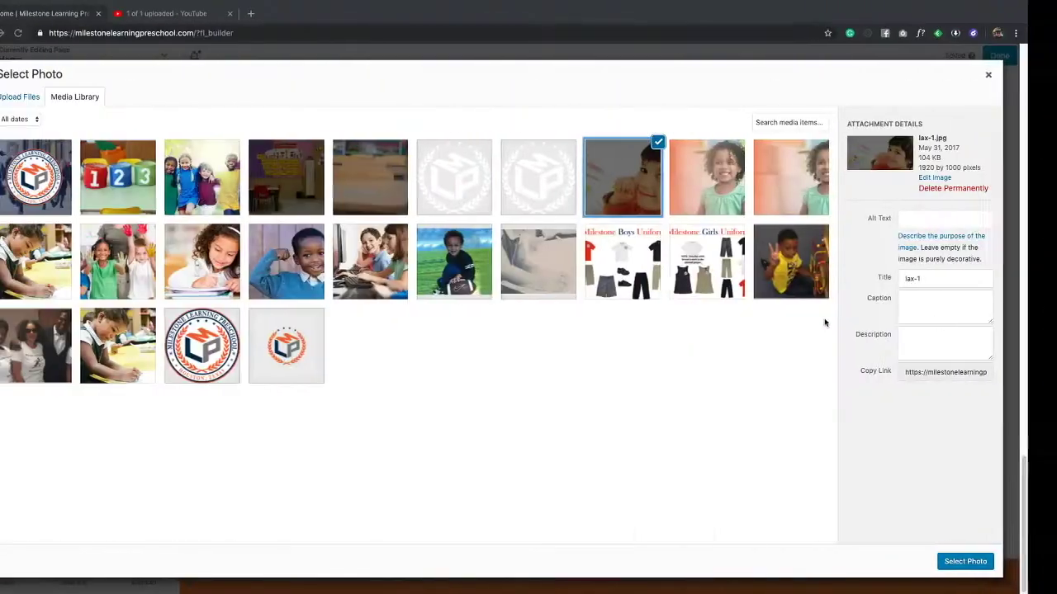
left_click(995, 564)
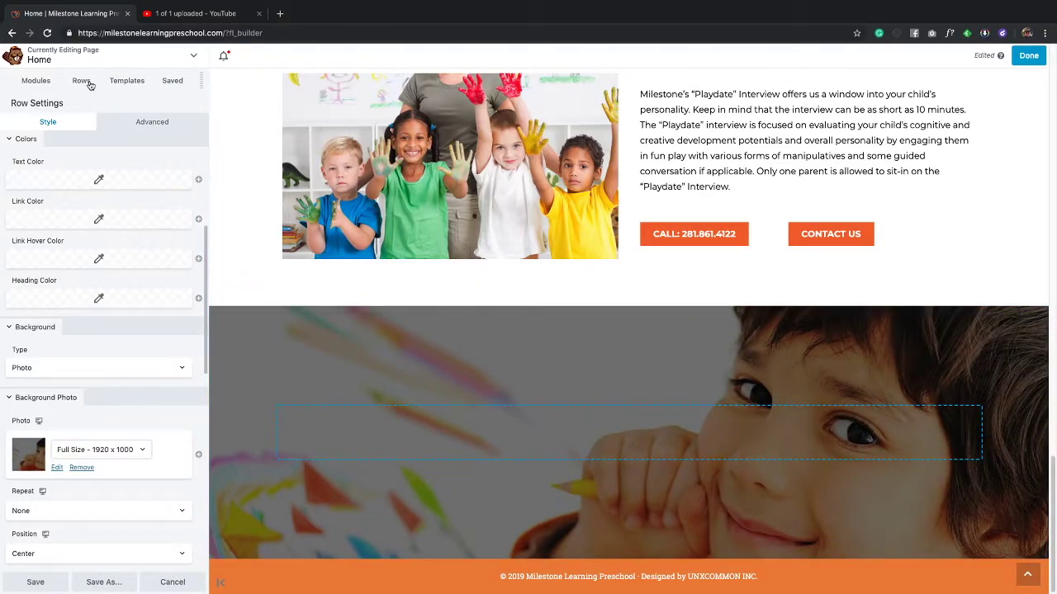
left_click(81, 80)
left_click_drag(80, 156, 979, 450)
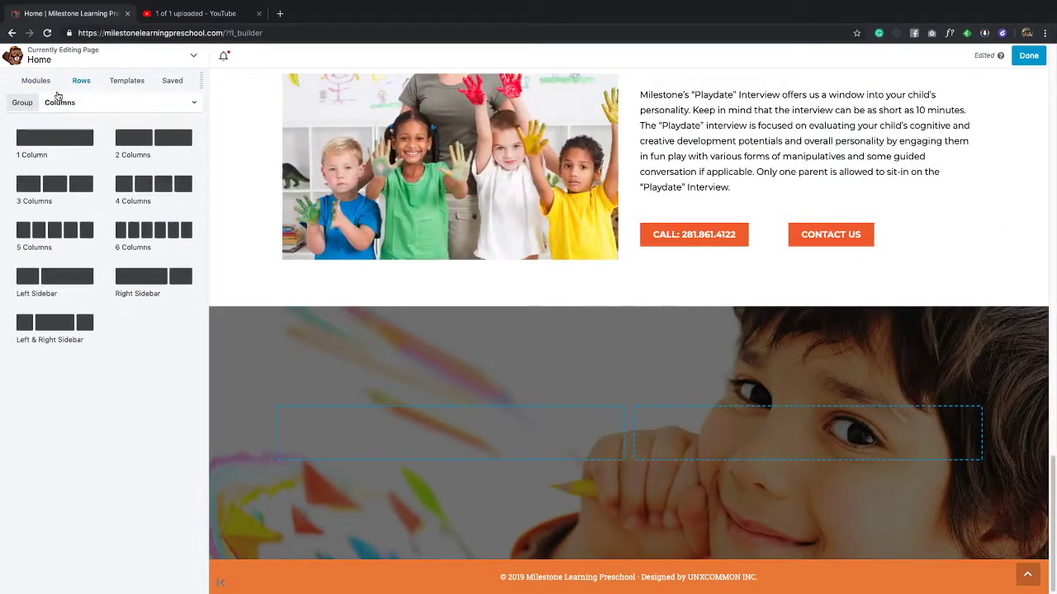
Add a Photo module to the left column showing white-minimal-logo-1.png
left_click(150, 121)
left_click_drag(41, 204, 432, 447)
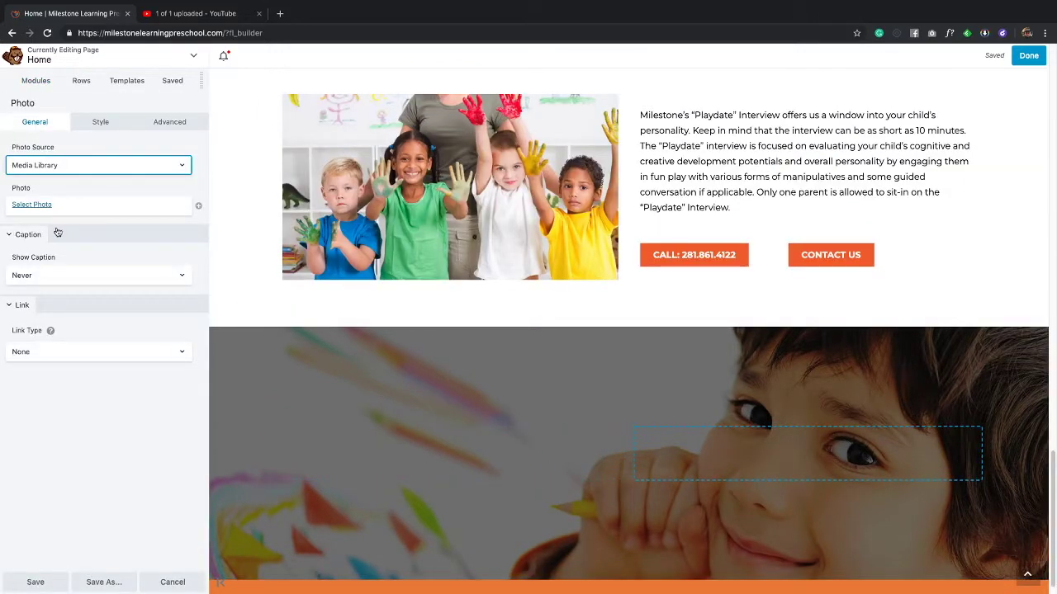
left_click(43, 206)
left_click(462, 177)
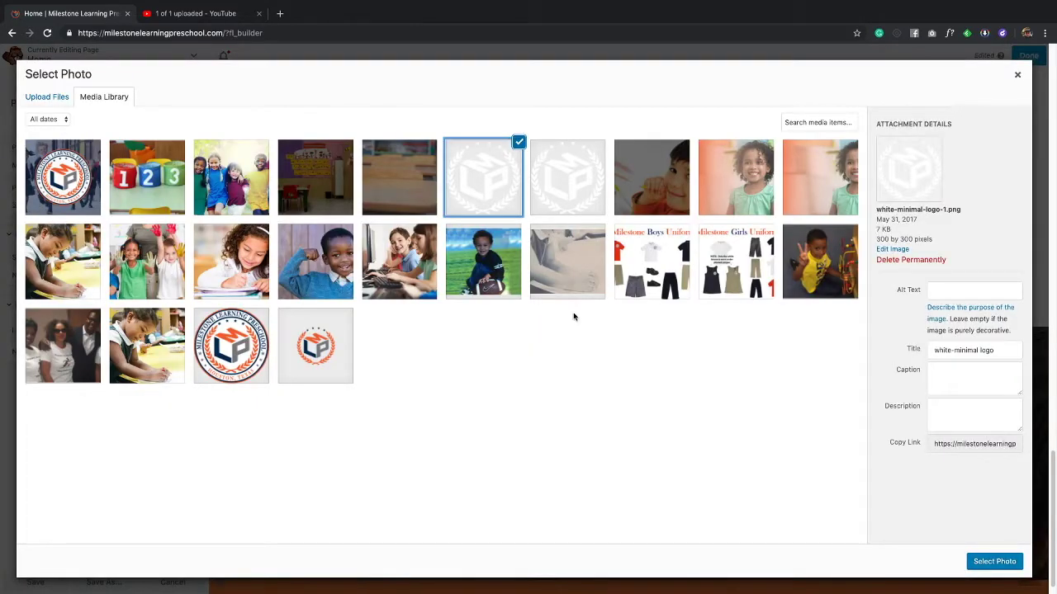
left_click(568, 193)
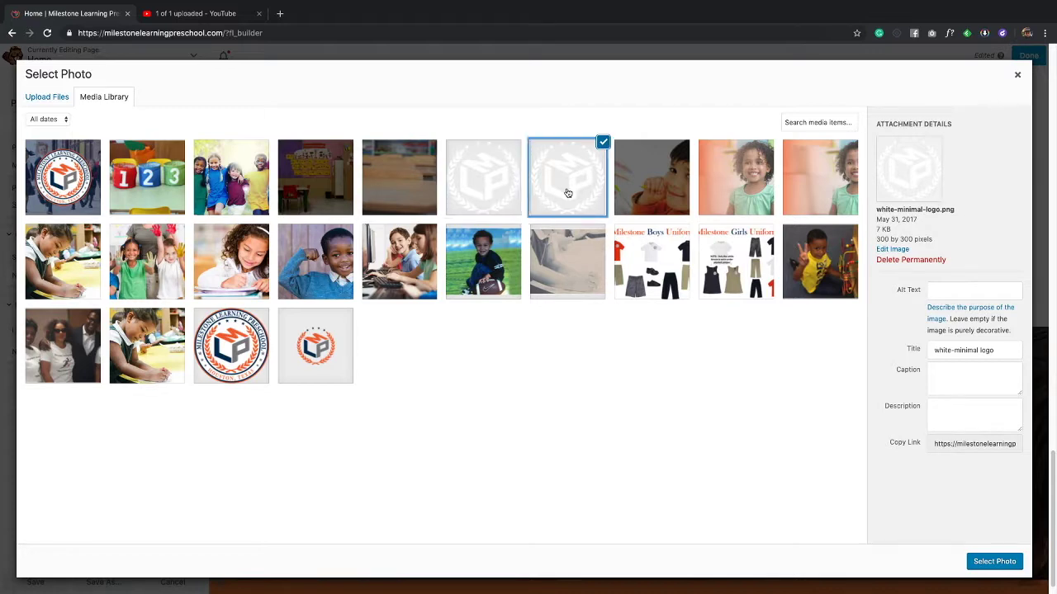
left_click(468, 190)
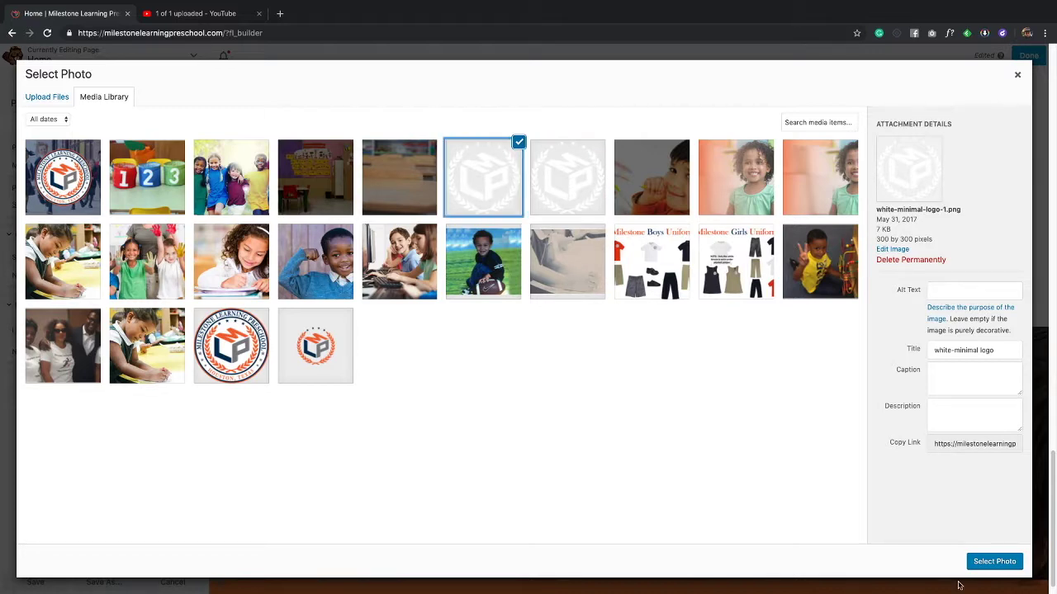
left_click(982, 561)
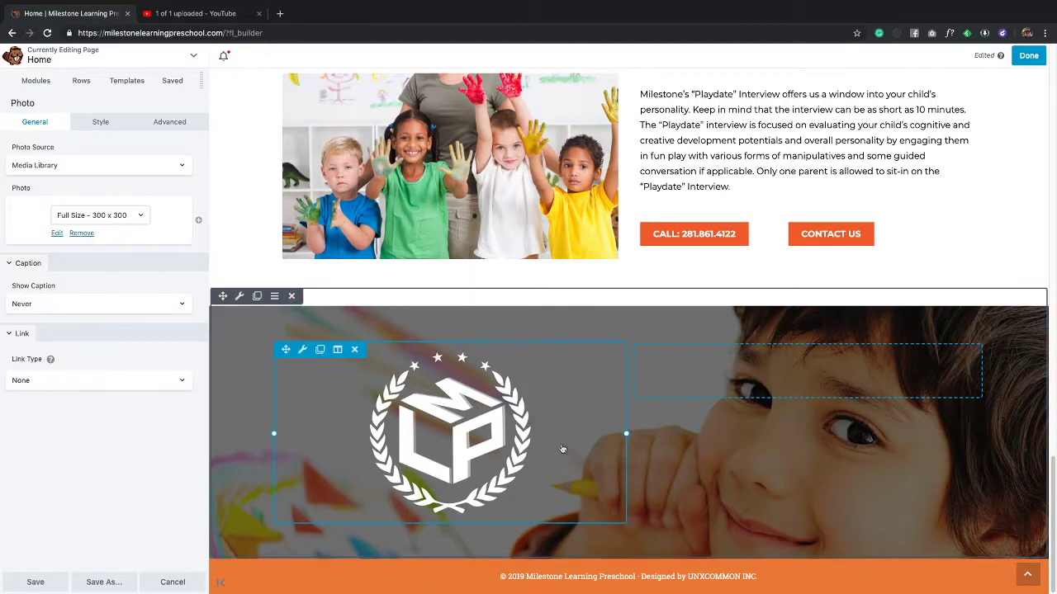
Align the logo to the left and save the module
left_click(100, 122)
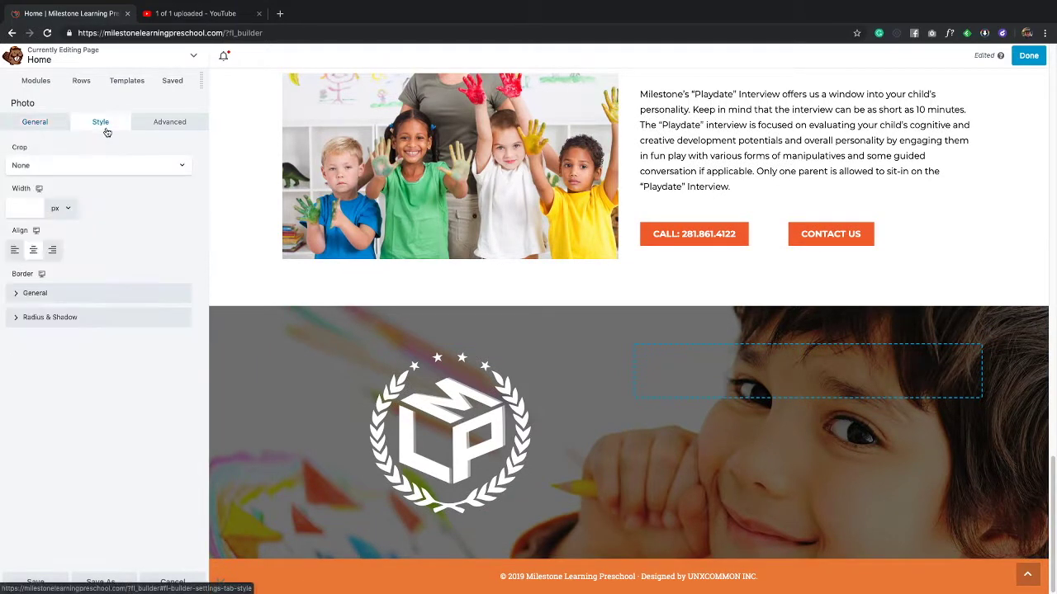
left_click(16, 250)
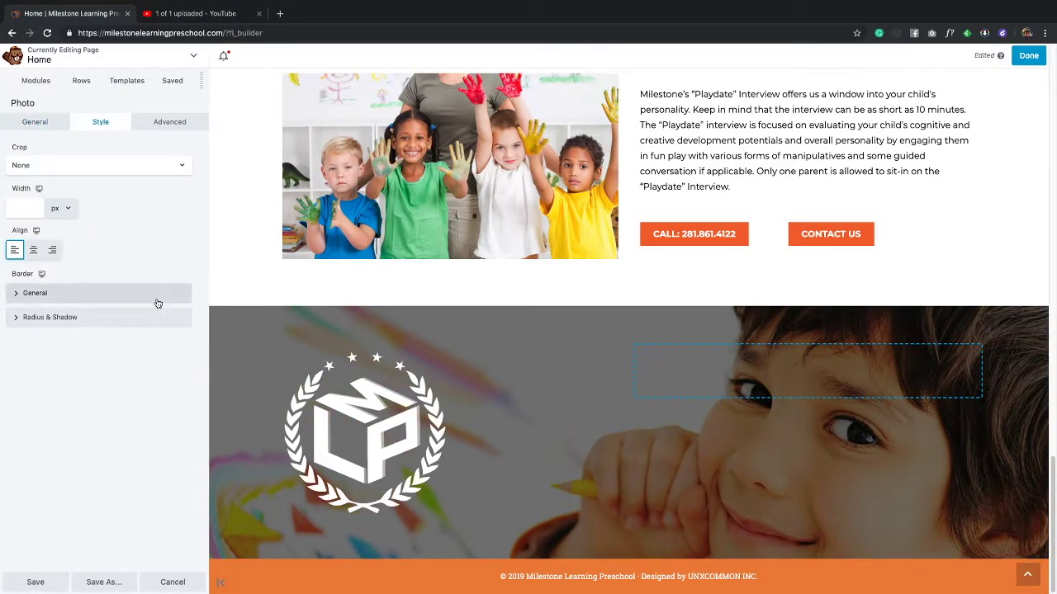
left_click(43, 125)
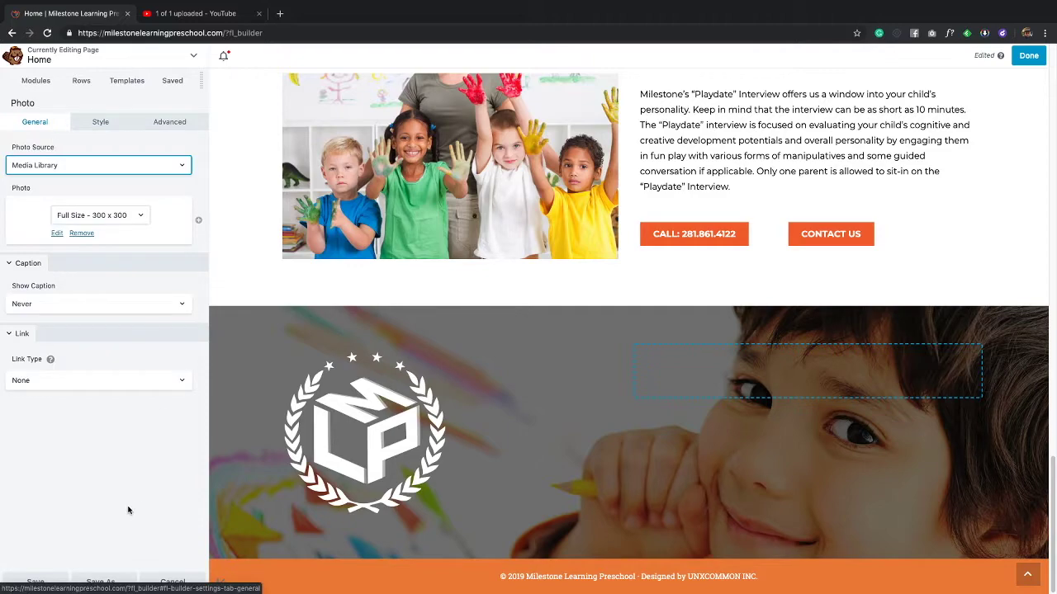
left_click(36, 582)
left_click_drag(62, 187, 407, 543)
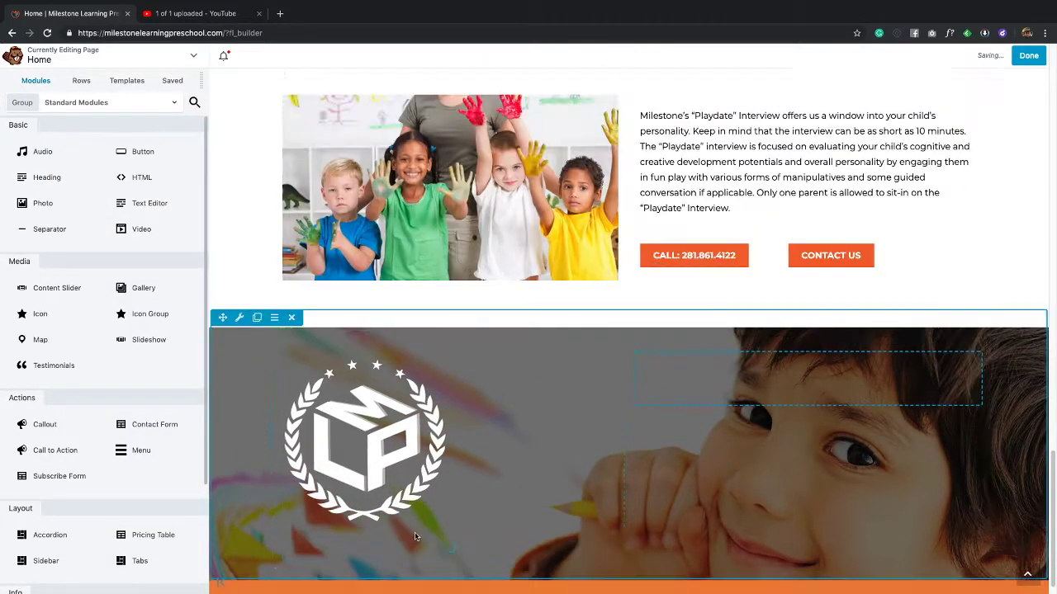
Make the MILESTONE LEARNING PRESCHOOL heading white using the saved colour preset, and save it
key("ctrl+Right")
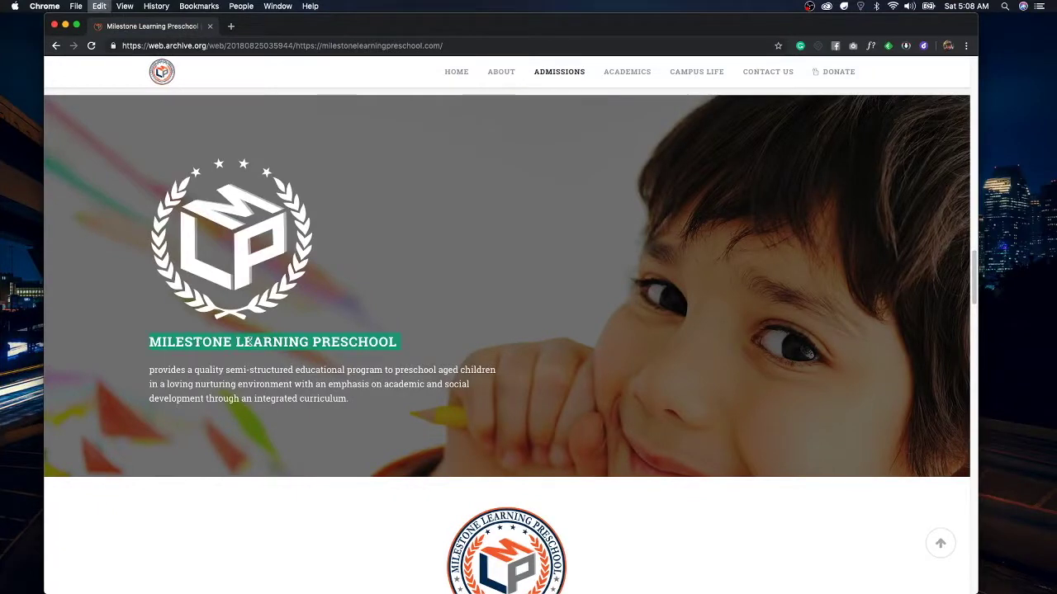
key("ctrl+Left")
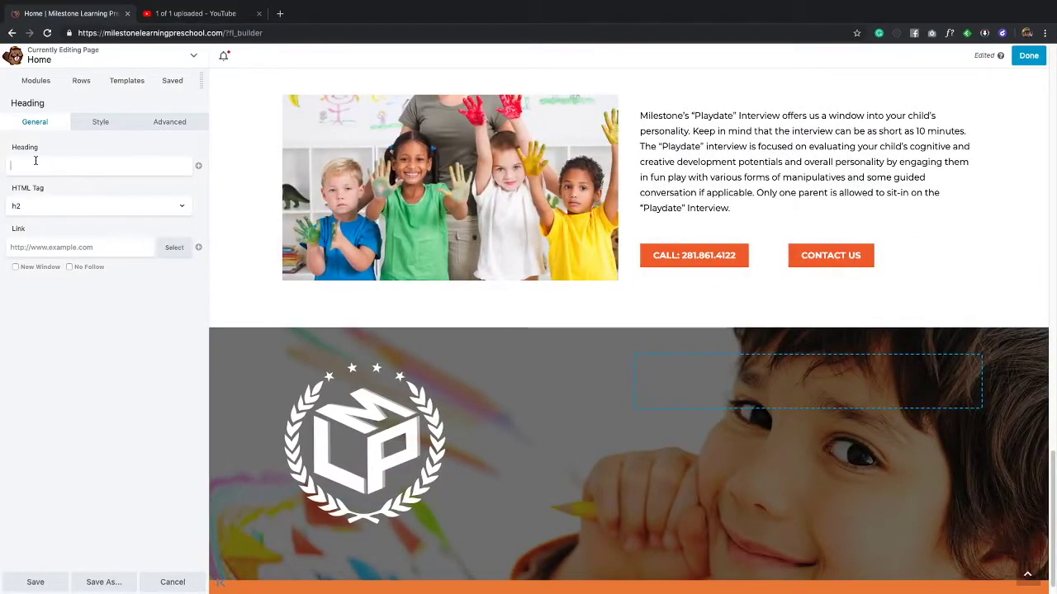
left_click(98, 124)
left_click(58, 172)
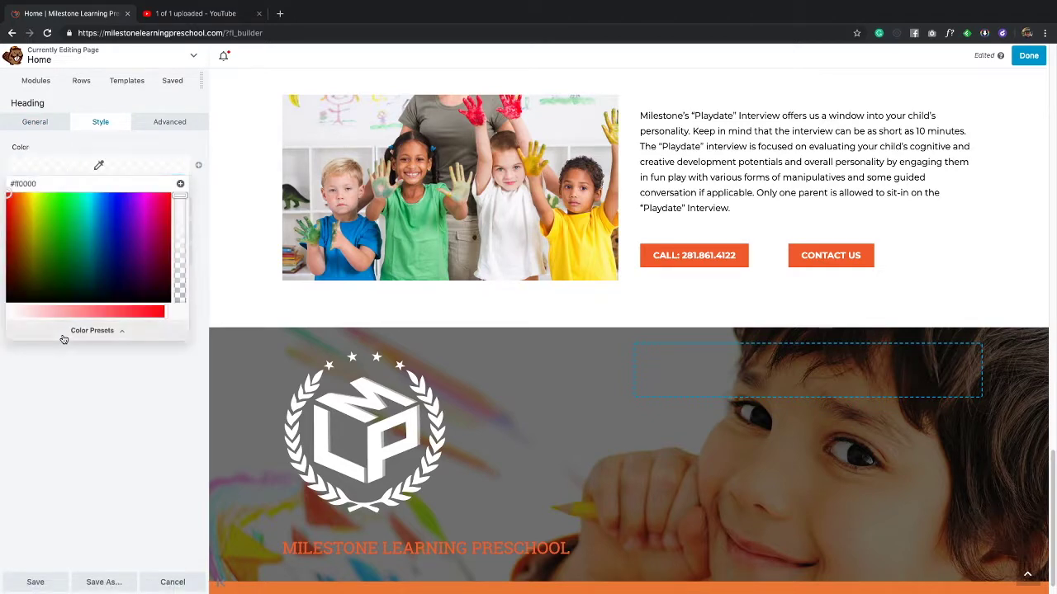
left_click(64, 339)
left_click(50, 200)
key("ctrl+Right")
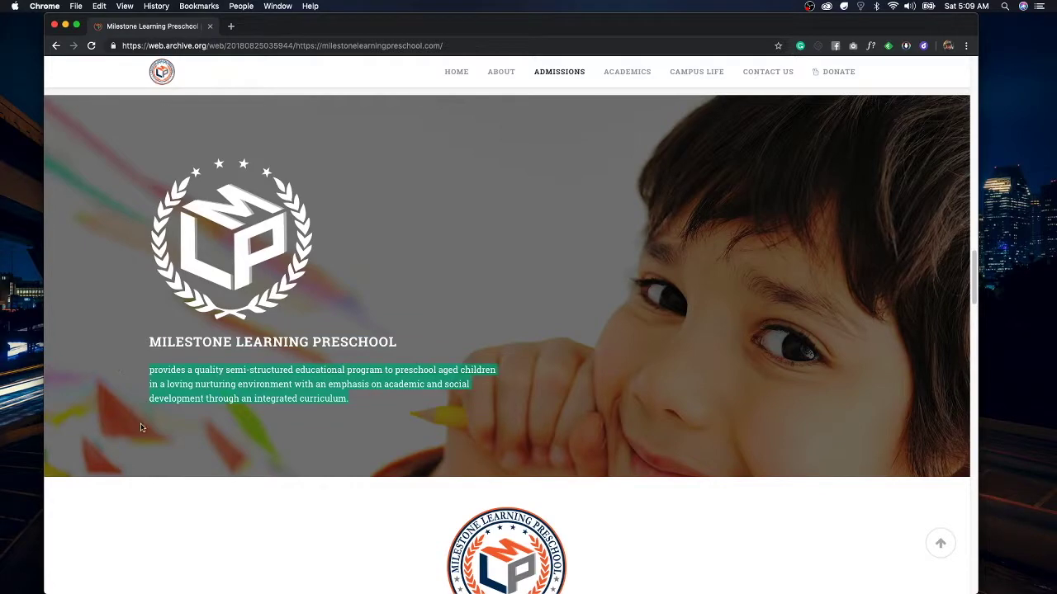
key("ctrl+Left")
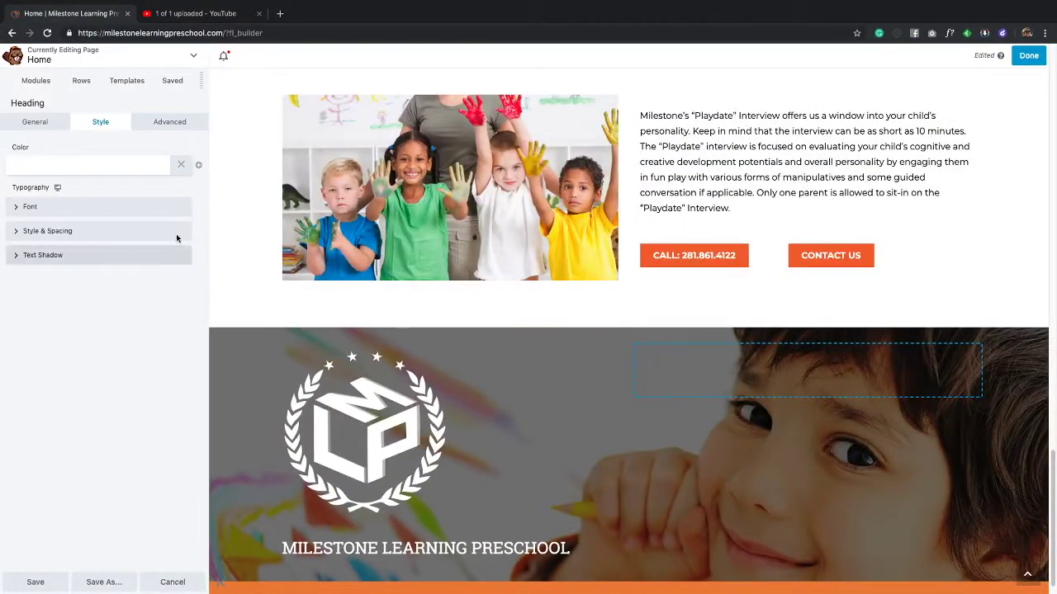
left_click(35, 582)
left_click_drag(151, 204, 375, 506)
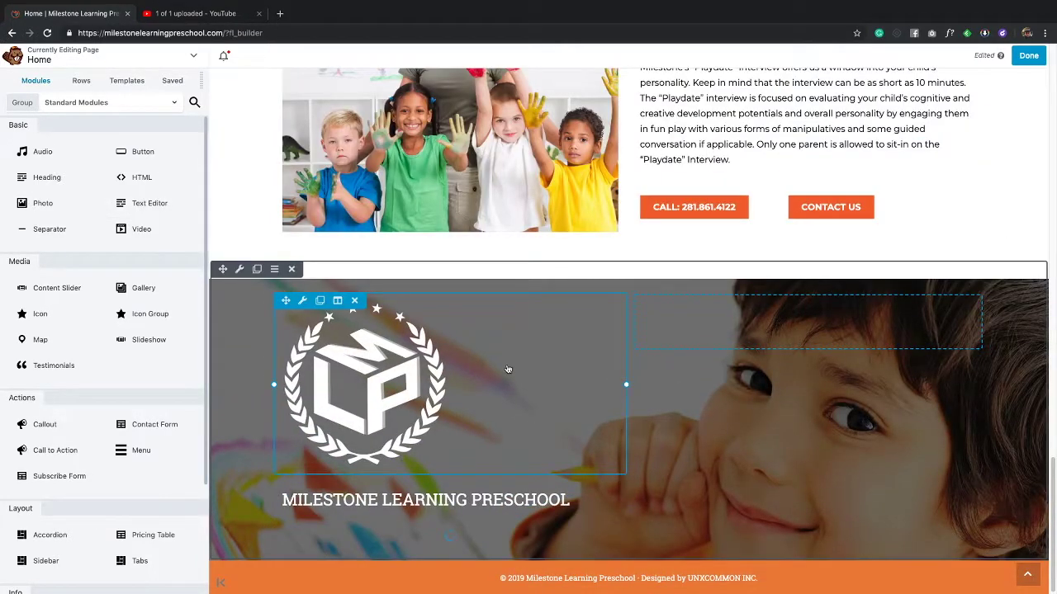
Paste the intro paragraph, change 'provides' to 'Providing', hyphenate 'preschool-aged', and save
type("provides a quality semi-structured educational program to preschool aged children in a loving nurturing environment with an emphasis on academic and social development through an integrated curriculum.")
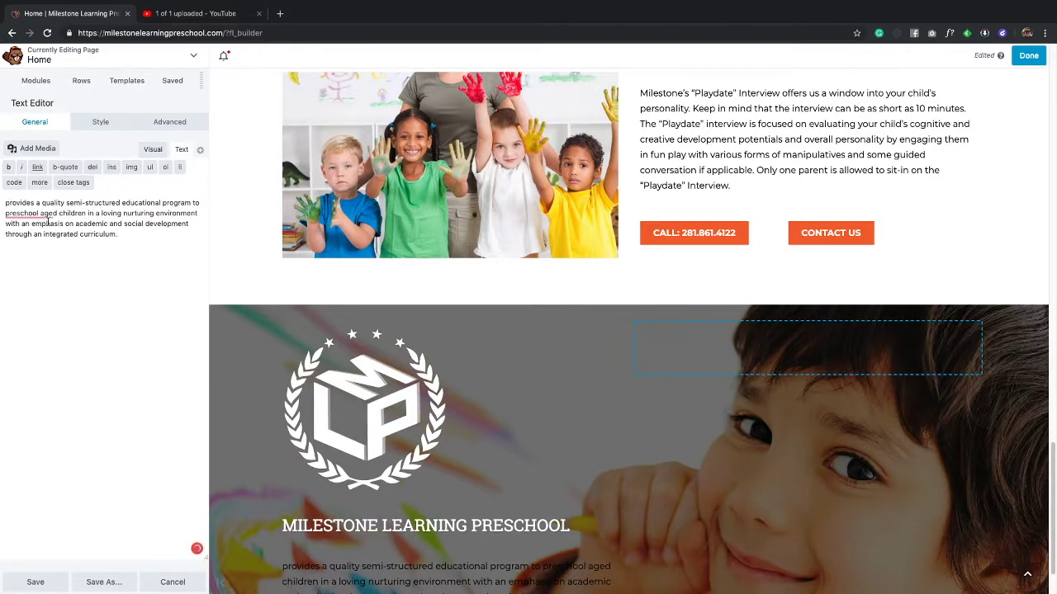
left_click(8, 202)
key("BackSpace")
type("P")
left_click(36, 202)
key("BackSpace")
key("BackSpace")
type("ing")
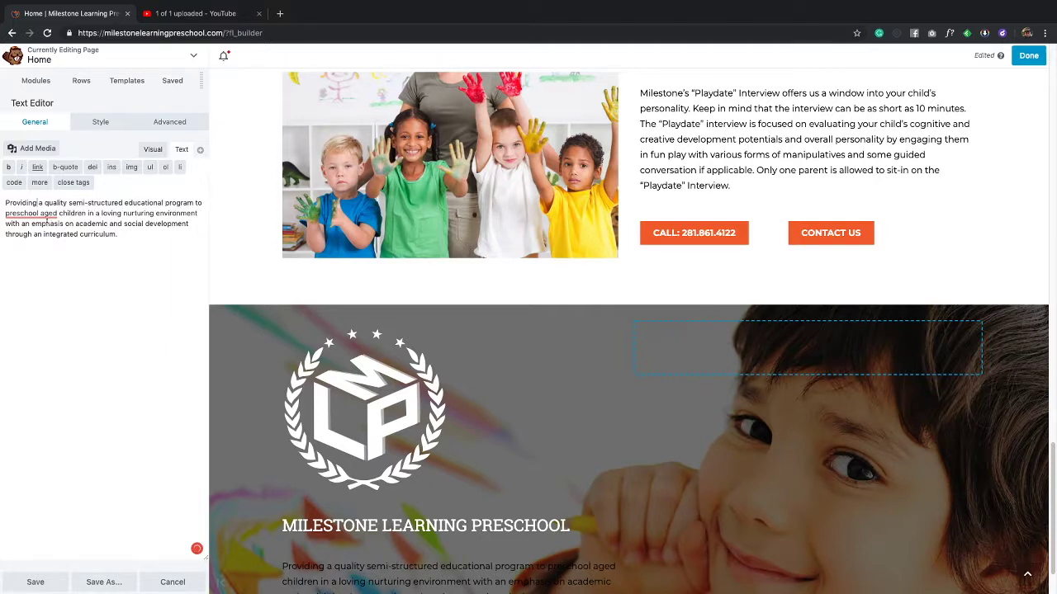
mouse_move(45, 213)
left_click(46, 161)
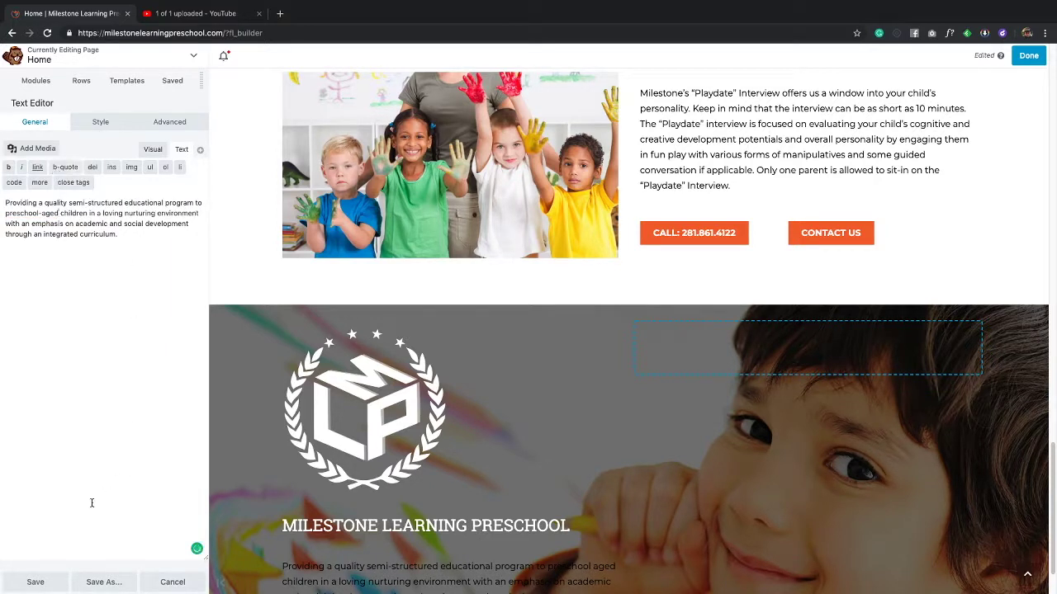
left_click(38, 582)
scroll(374, 400, "down", 1)
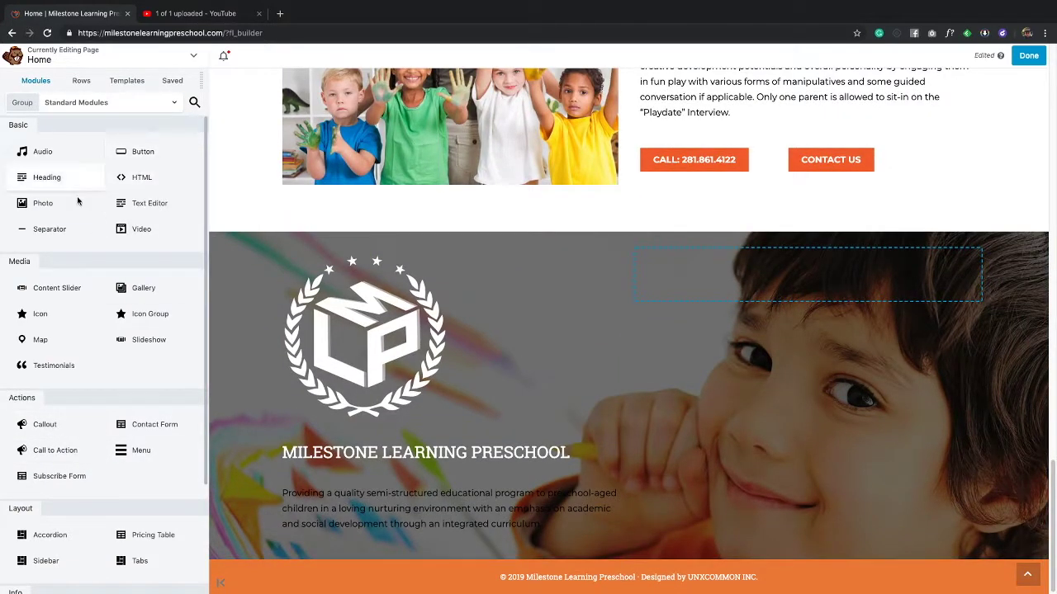
Make the paragraph text white (#ffffff) with a top margin of 0, and save
left_click(340, 500)
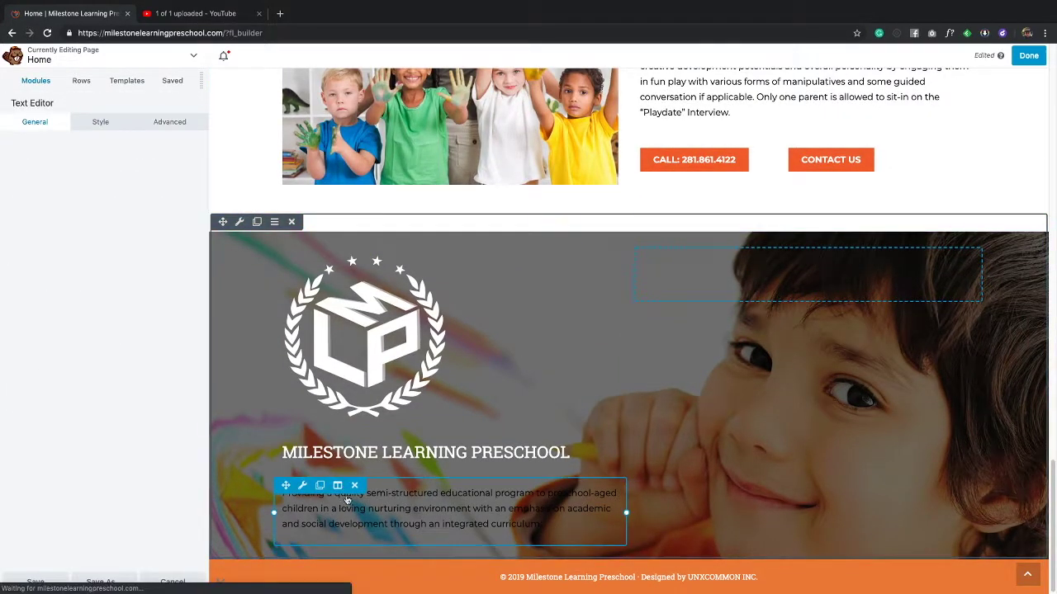
left_click(100, 121)
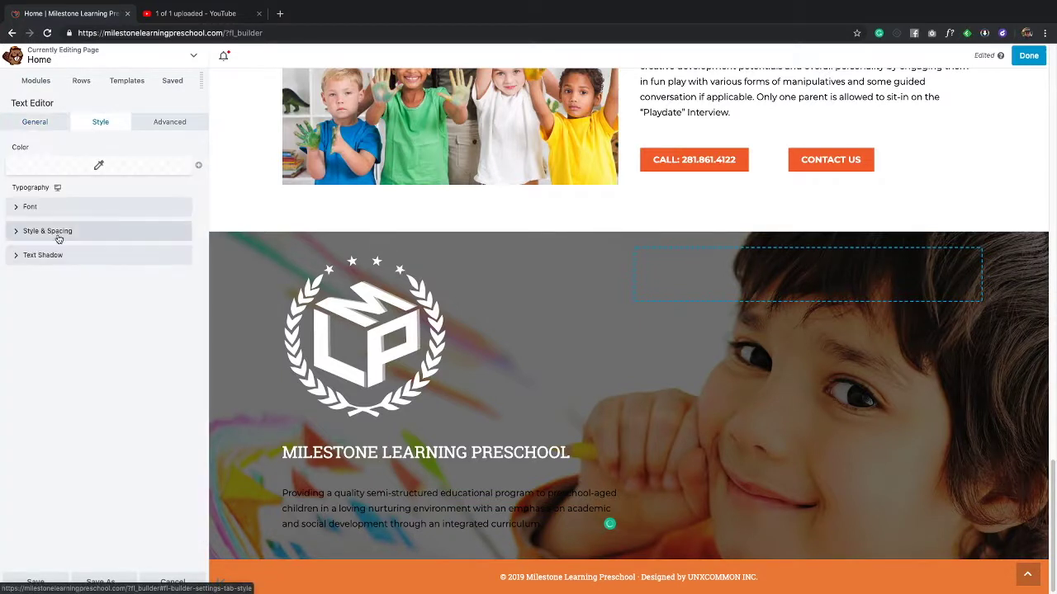
left_click(94, 166)
left_click(91, 331)
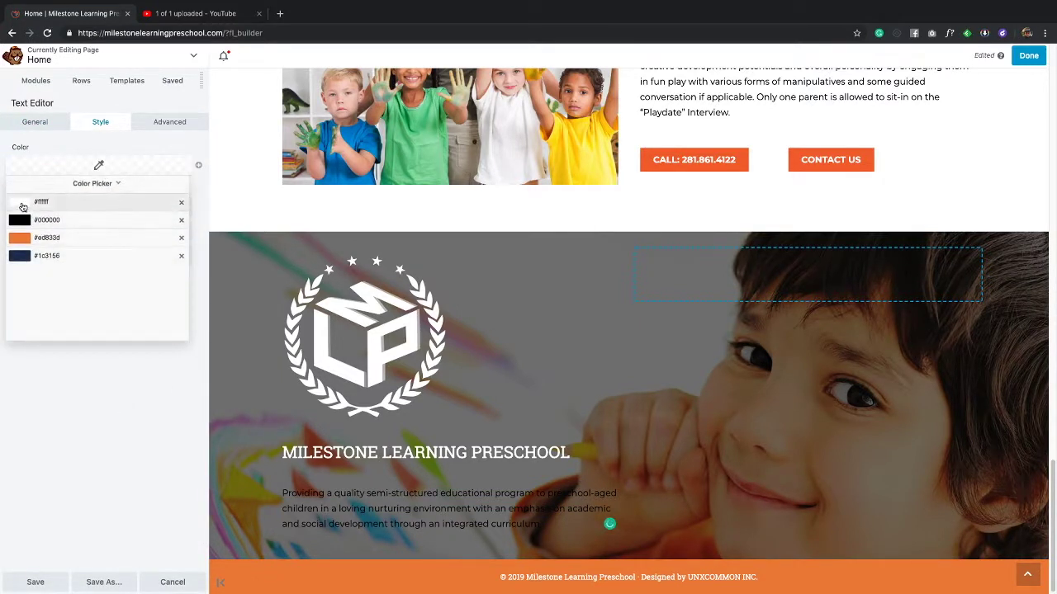
left_click(71, 212)
left_click(166, 401)
left_click(169, 122)
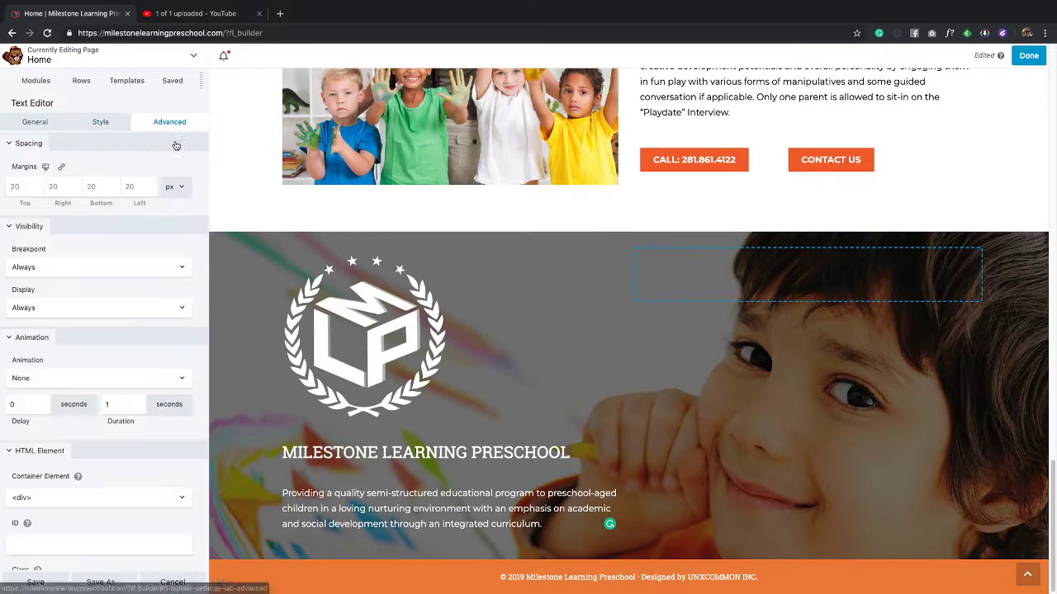
left_click(26, 185)
key("BackSpace")
key("BackSpace")
type("0")
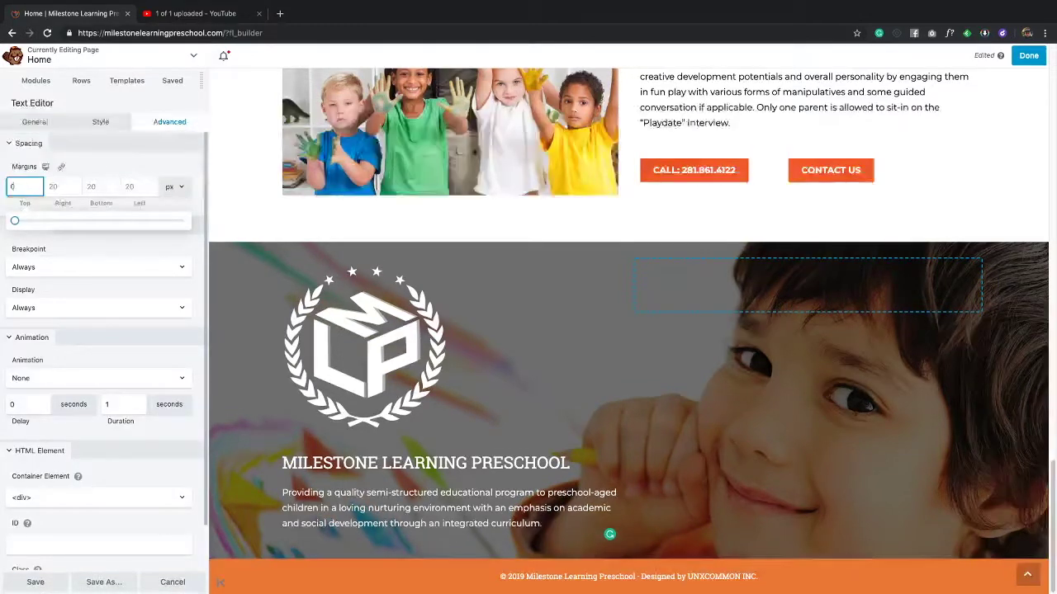
left_click(36, 582)
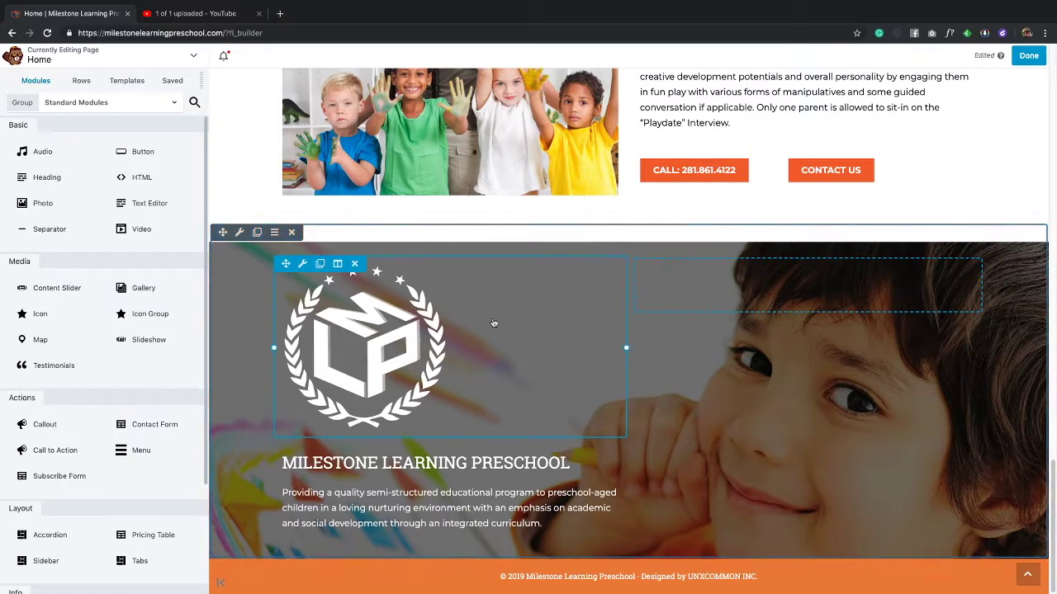
Give the hero row a Parallax background using the smiling child photo lax-1.jpg
left_click(241, 234)
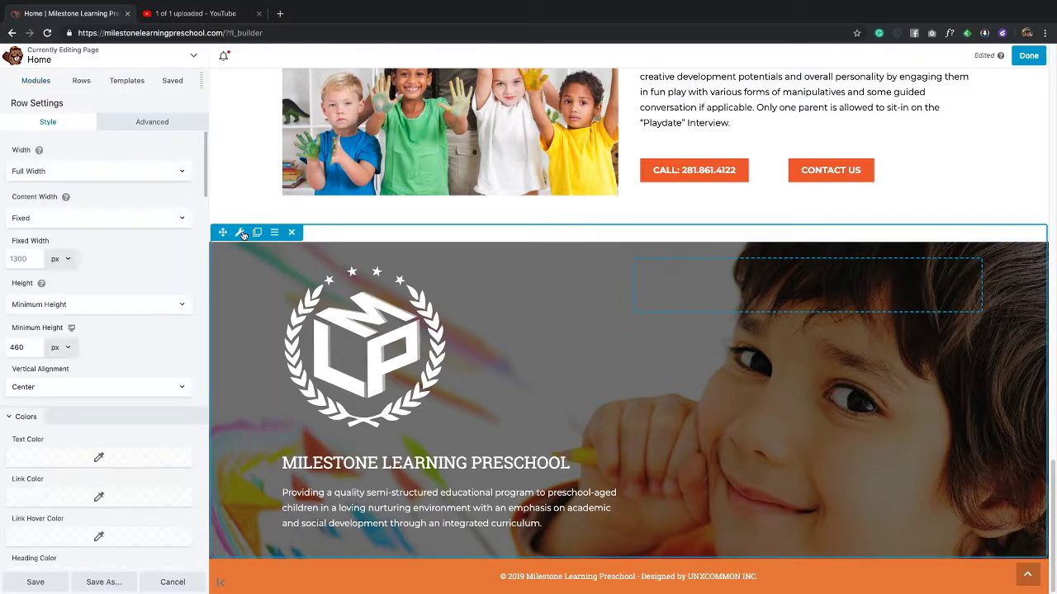
scroll(135, 339, "down", 5)
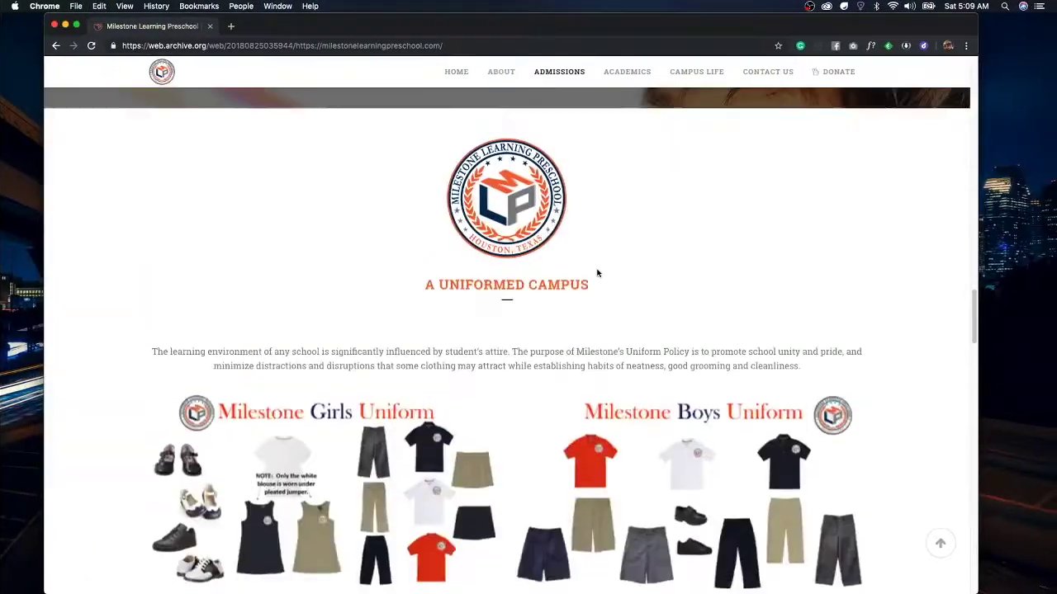
scroll(598, 273, "up", 10)
scroll(598, 273, "down", 3)
scroll(598, 273, "up", 3)
scroll(597, 273, "down", 3)
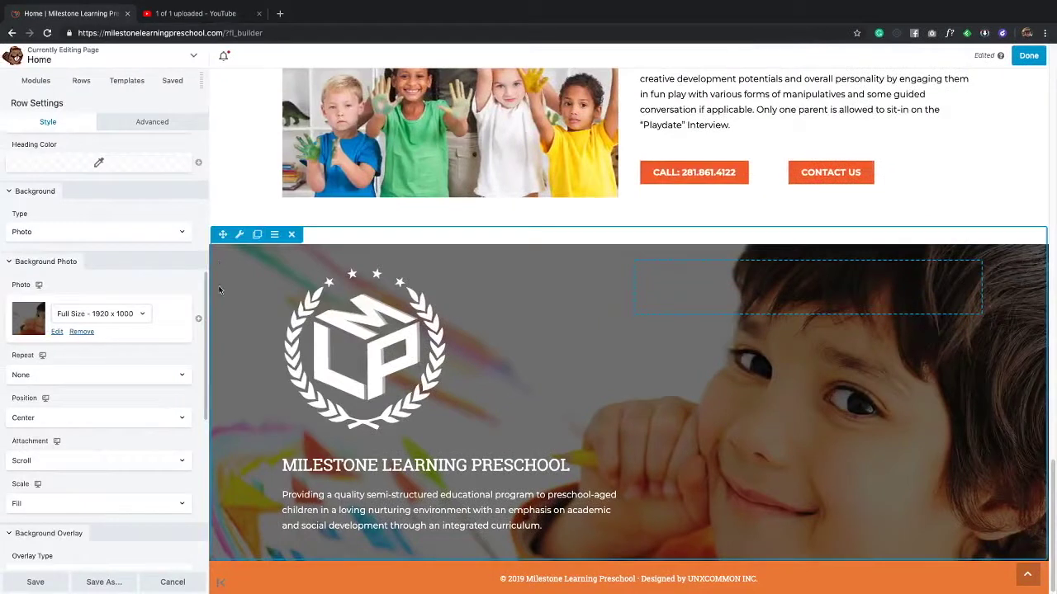
left_click(69, 234)
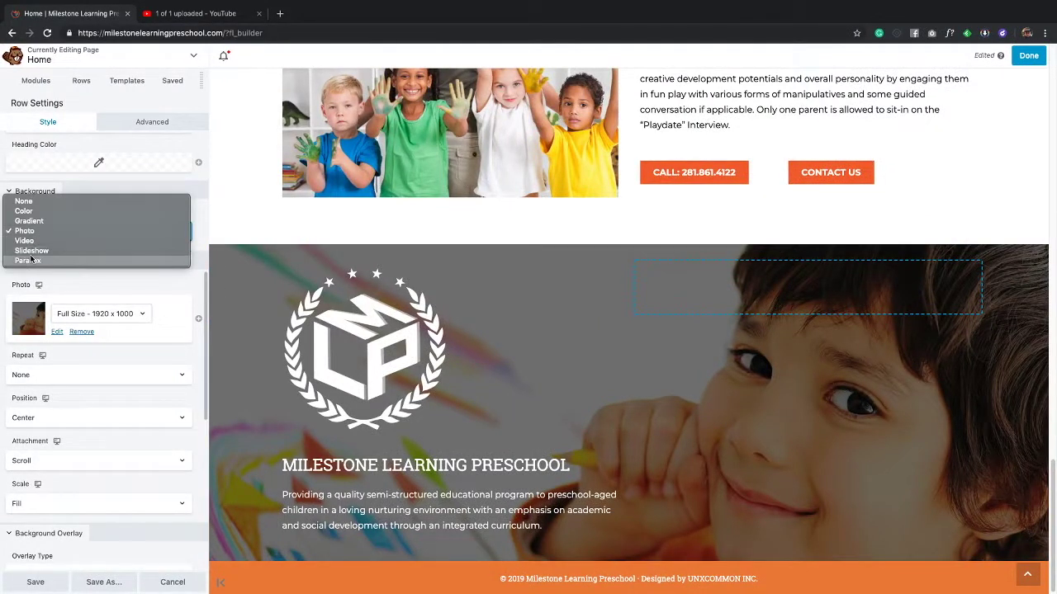
left_click(33, 263)
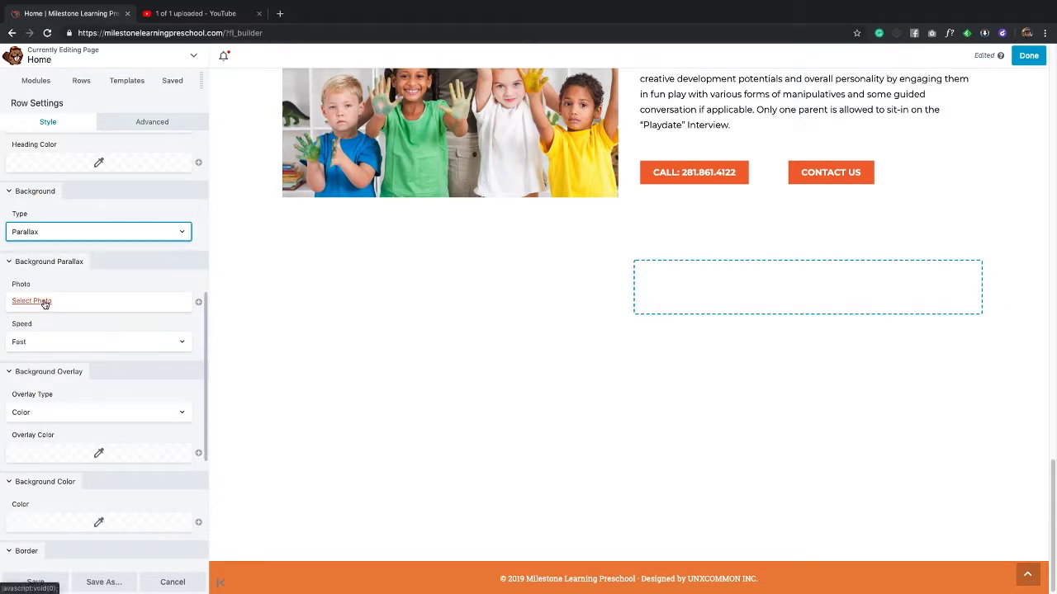
left_click(33, 301)
left_click(678, 184)
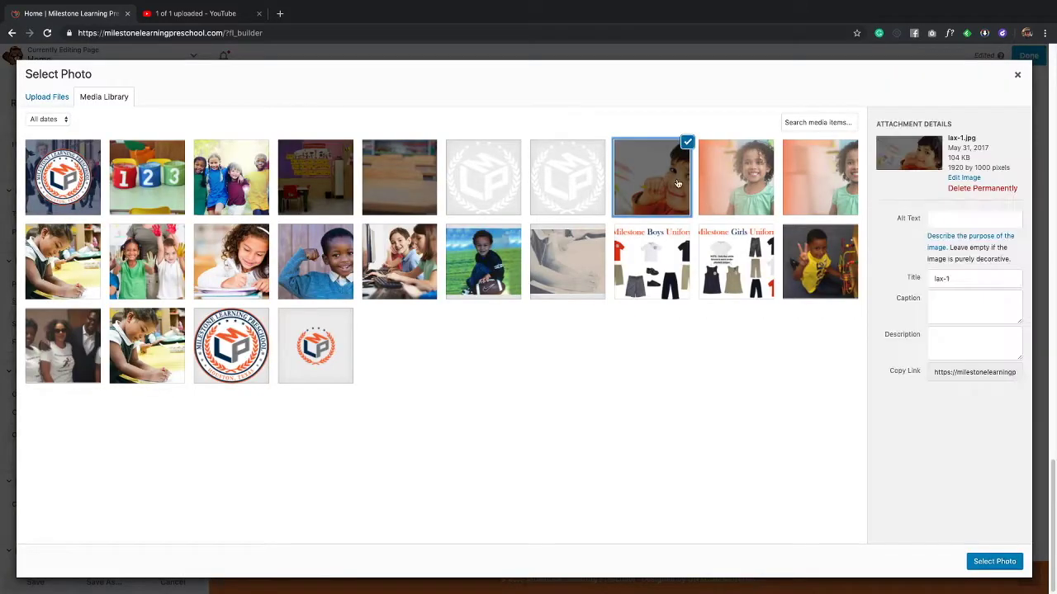
left_click(995, 562)
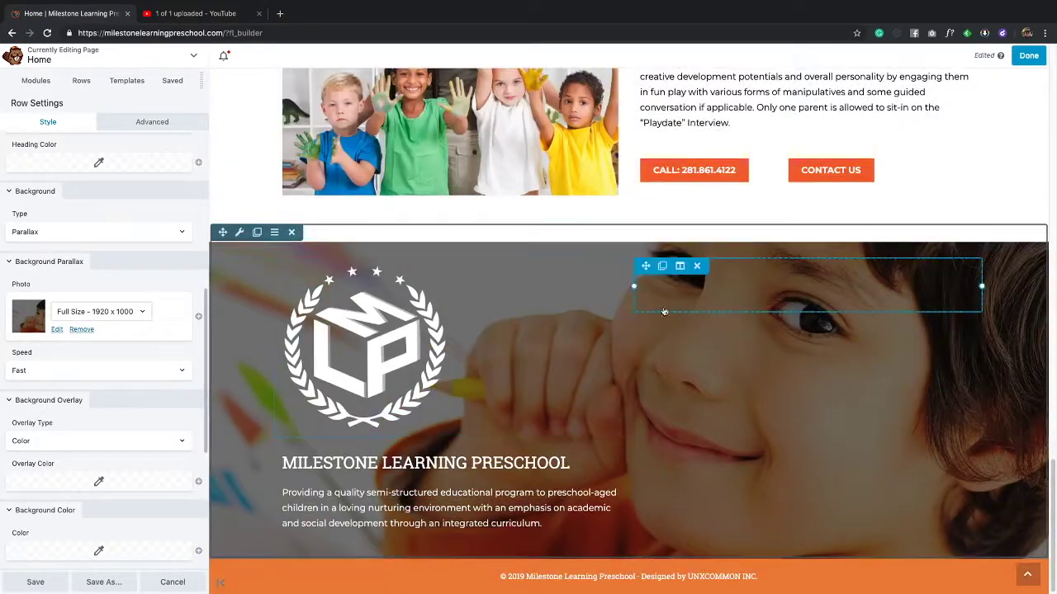
Set the hero row's minimum height to 560 px and save
scroll(76, 408, "up", 5)
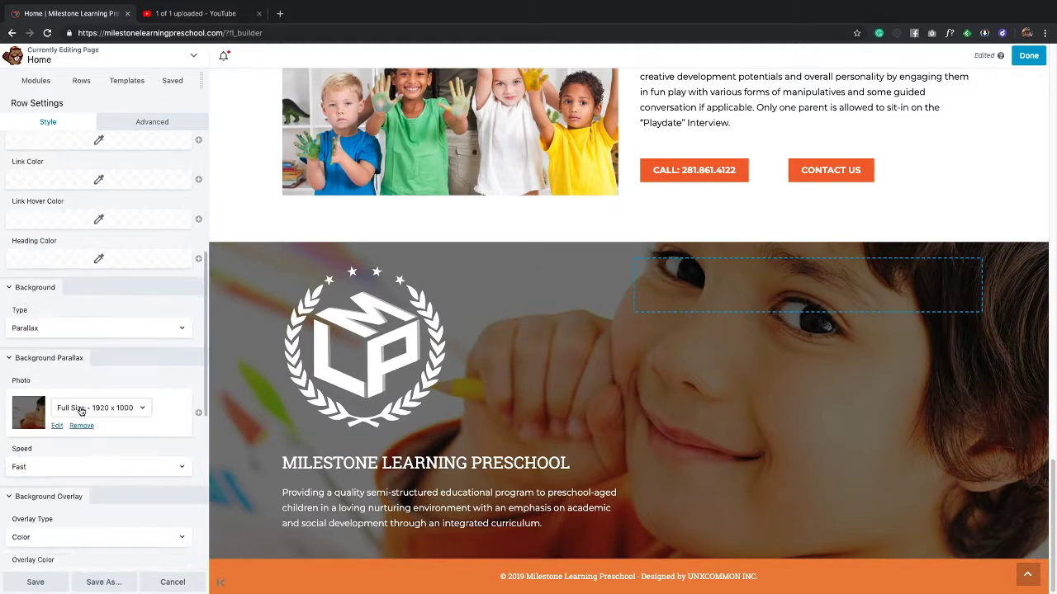
scroll(82, 405, "up", 3)
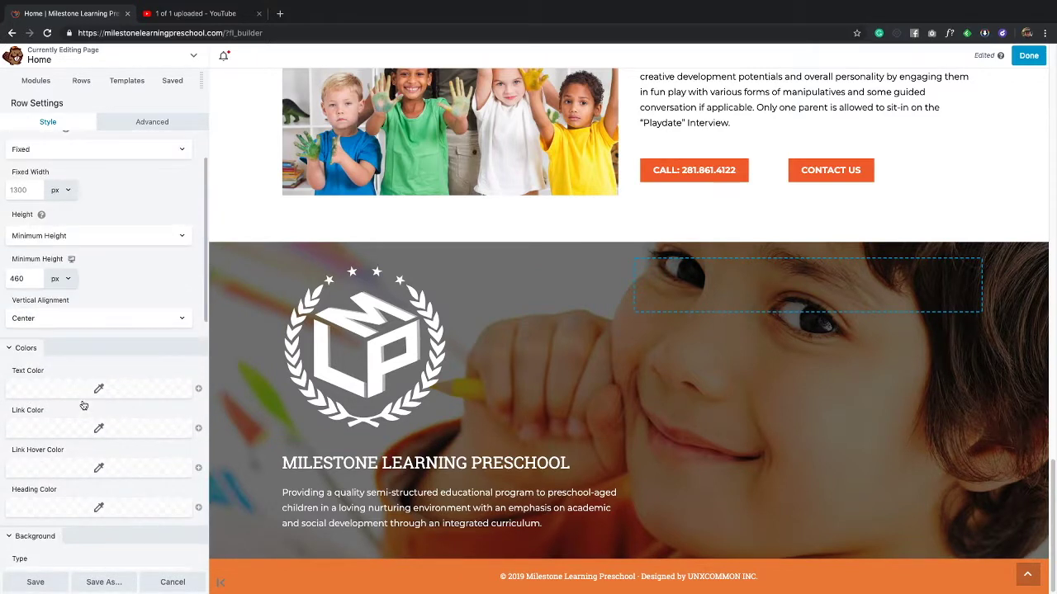
left_click(27, 278)
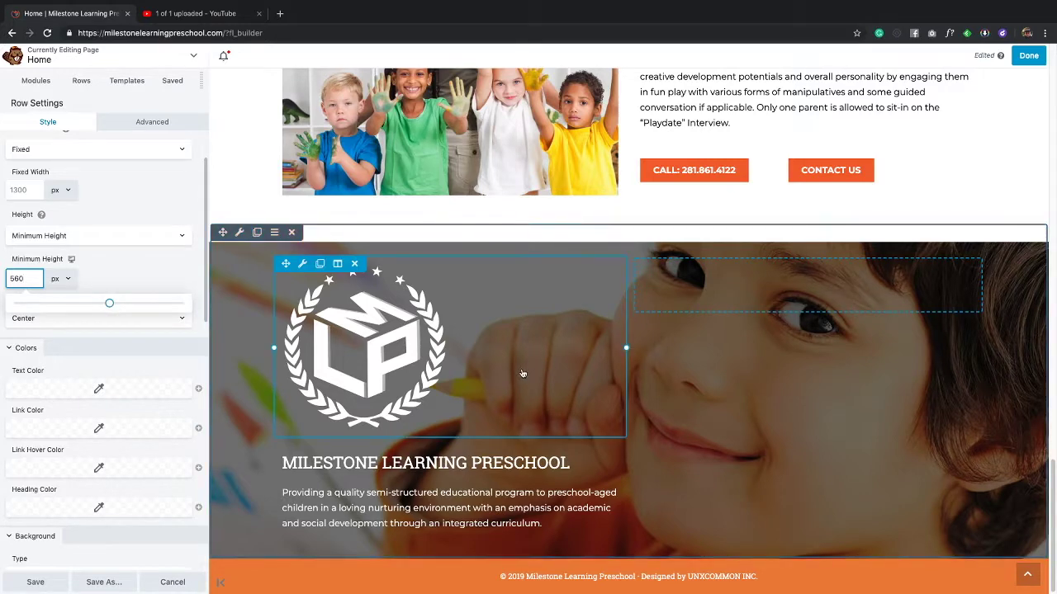
left_click(150, 276)
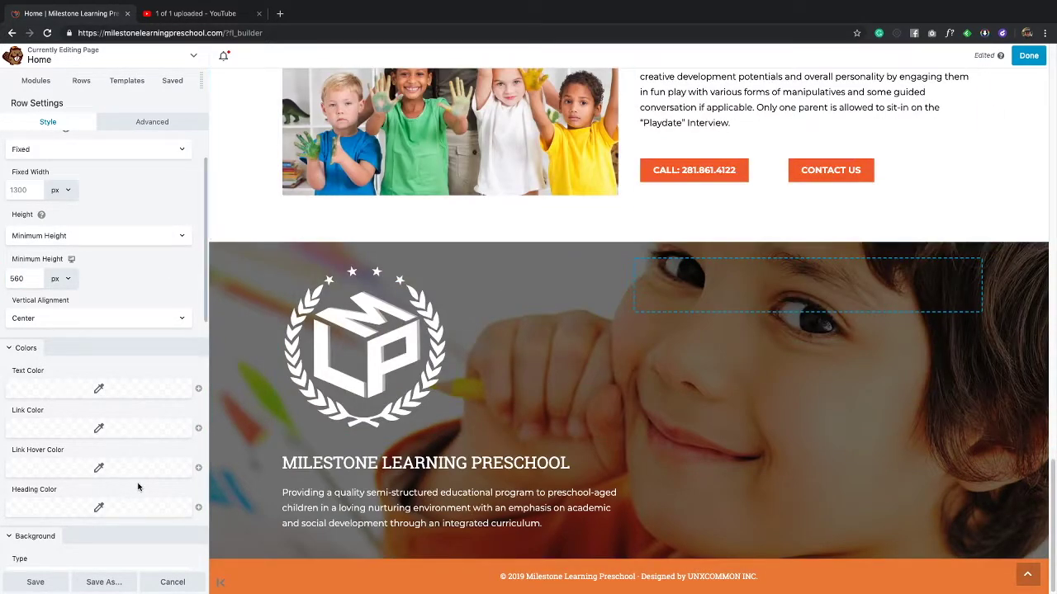
left_click(36, 582)
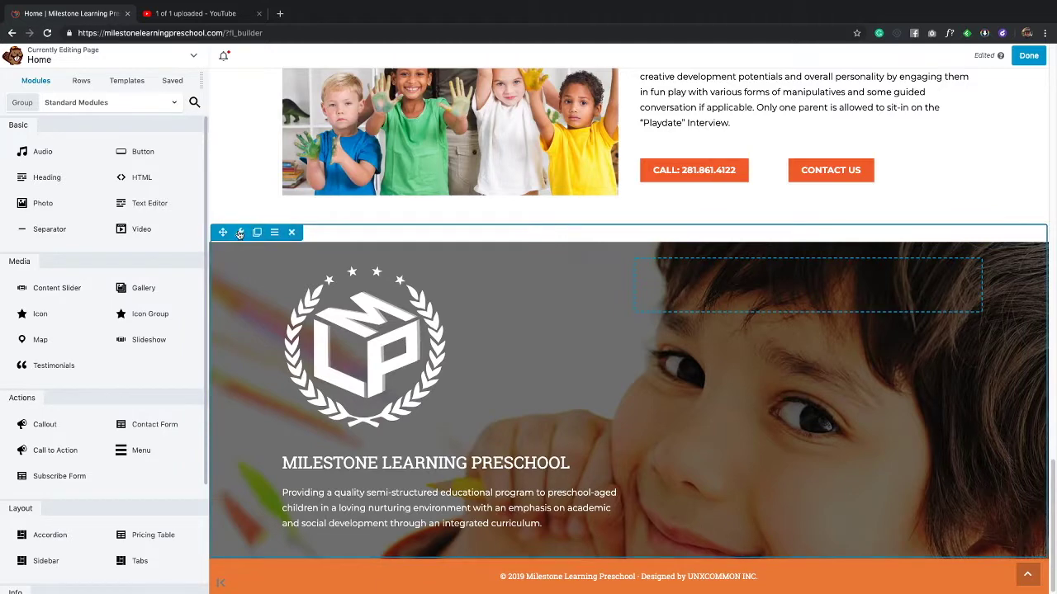
Raise the hero row's minimum height to 930 px and narrow its left column to about 45%
left_click(239, 232)
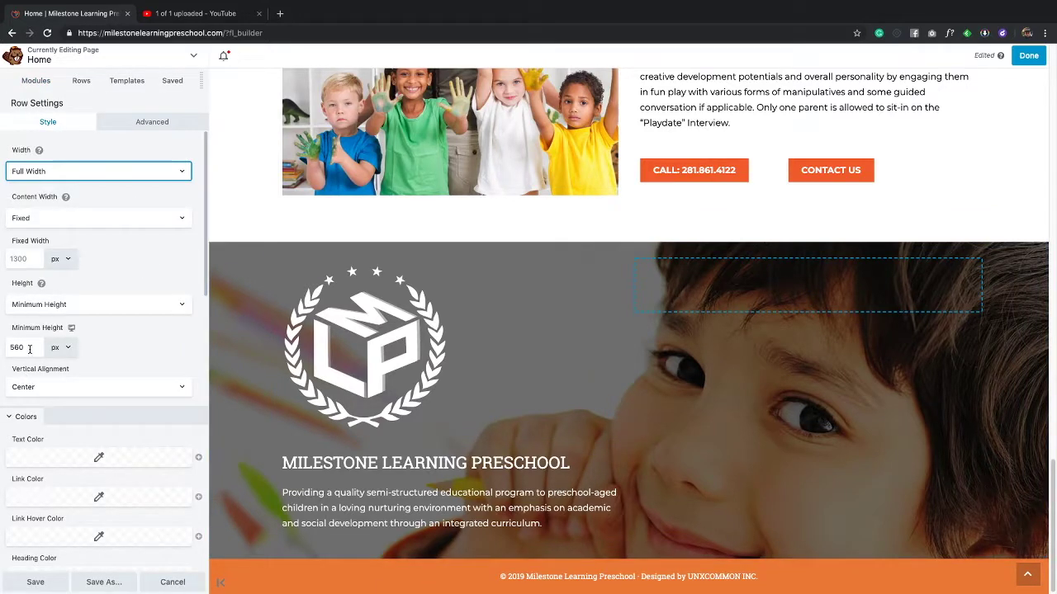
left_click_drag(99, 372, 173, 375)
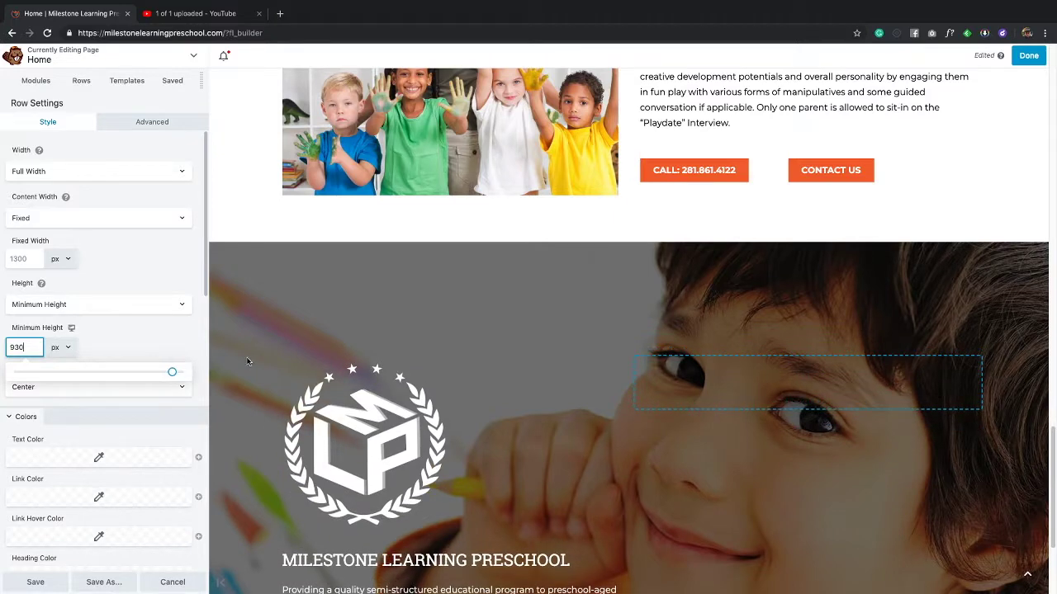
scroll(316, 340, "down", 3)
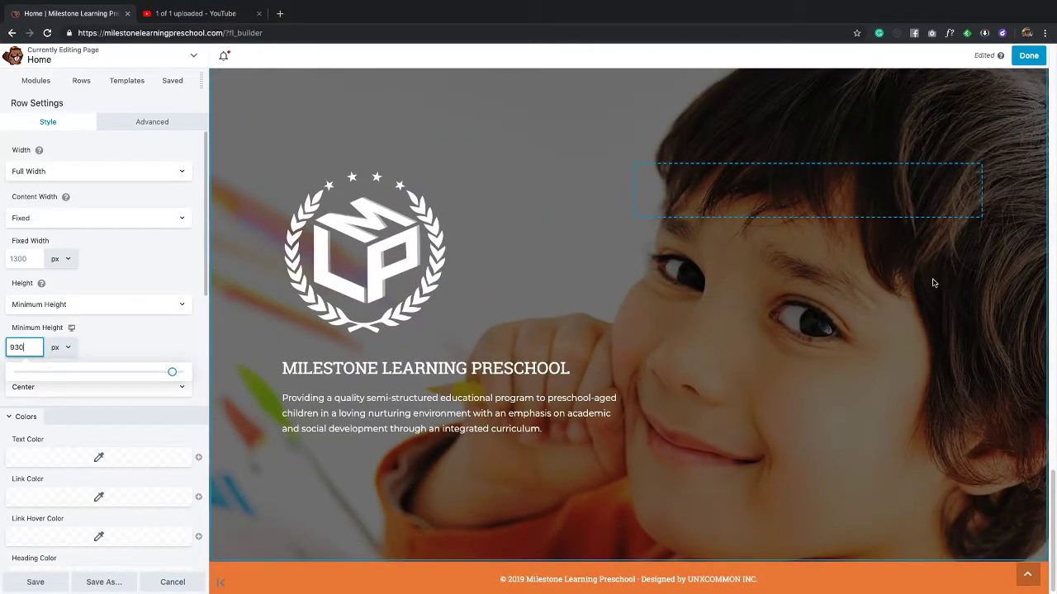
left_click_drag(634, 191, 602, 202)
scroll(889, 309, "up", 6)
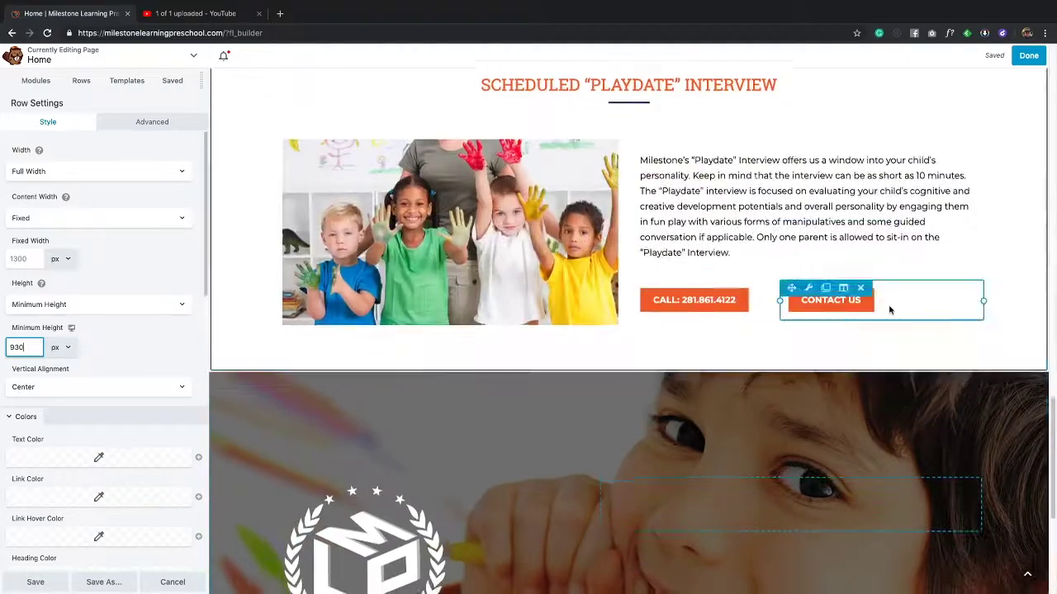
scroll(890, 308, "down", 6)
key("super+Tab")
scroll(598, 299, "down", 10)
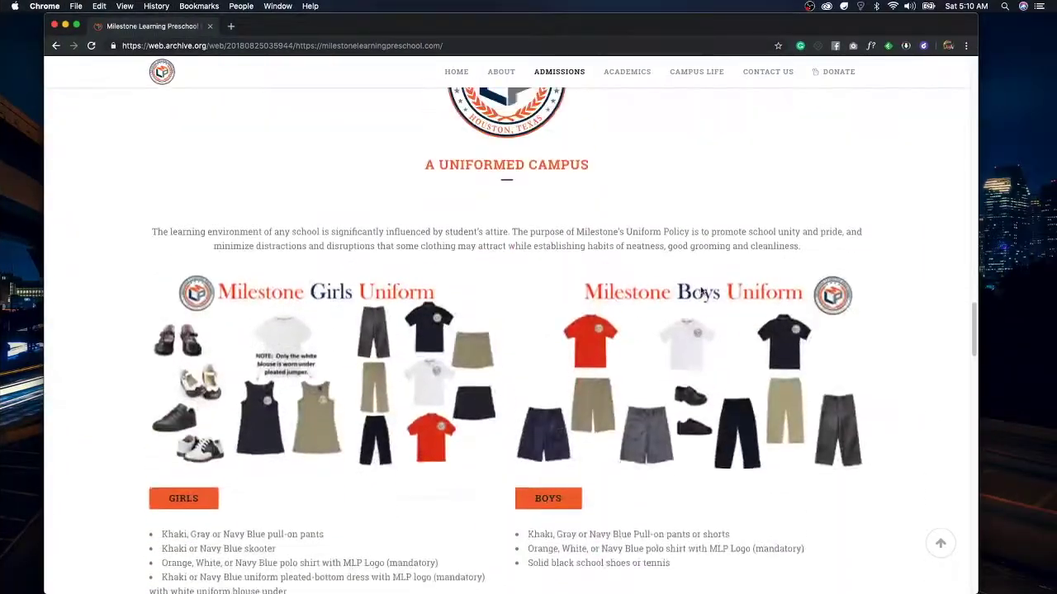
scroll(736, 291, "up", 3)
scroll(701, 291, "down", 5)
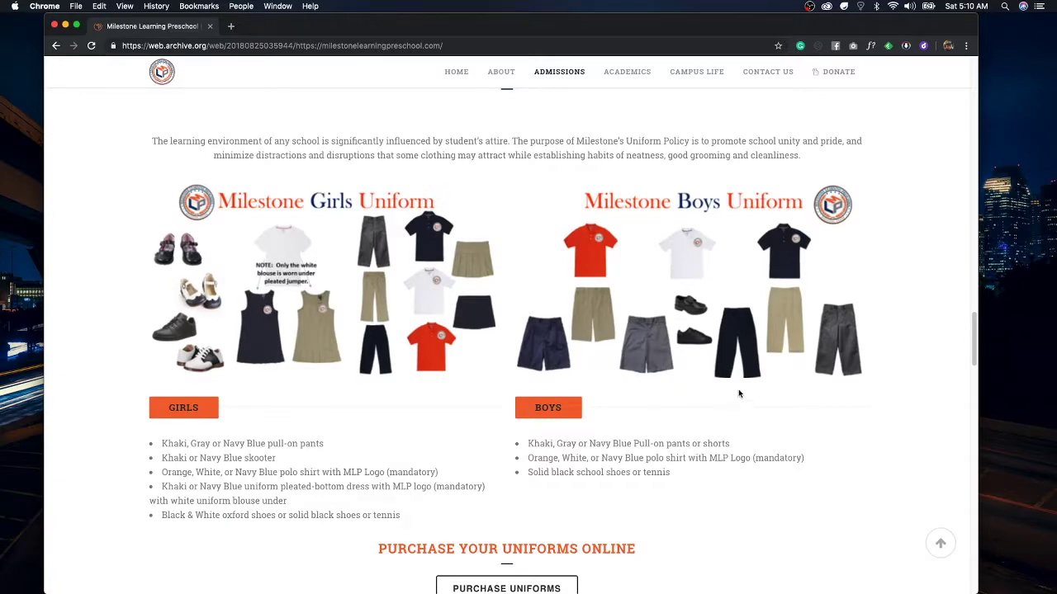
scroll(739, 394, "down", 5)
scroll(738, 391, "up", 6)
key("super+Tab")
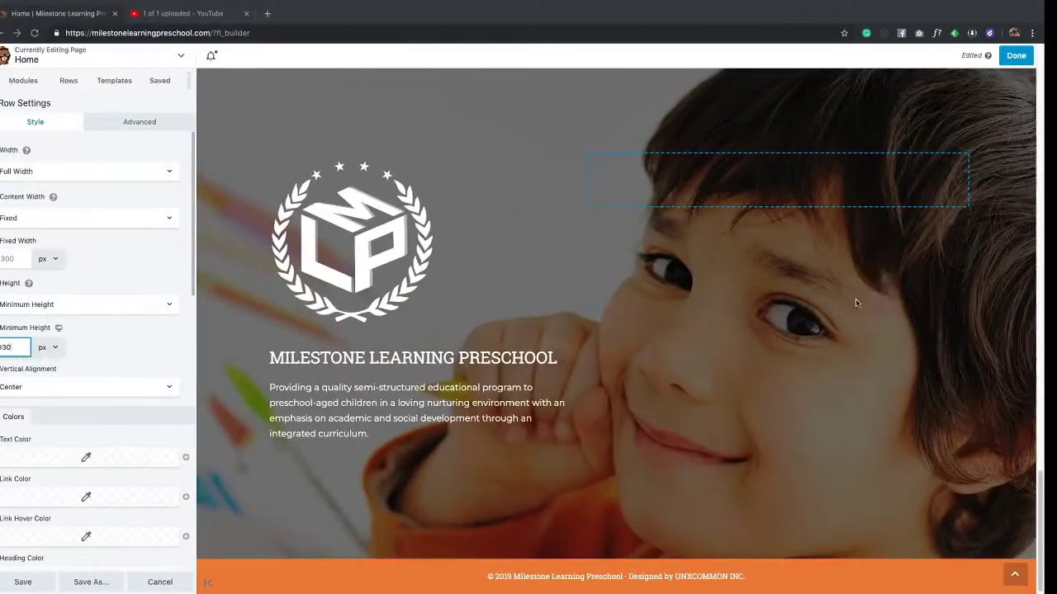
scroll(855, 299, "up", 8)
scroll(855, 299, "down", 4)
key("ctrl+Left")
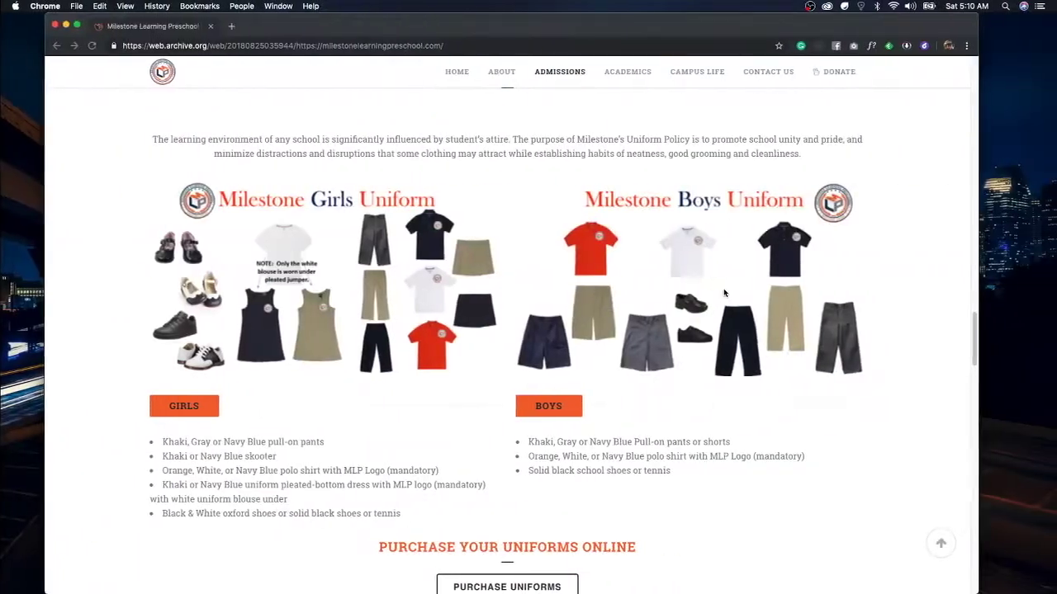
scroll(723, 293, "up", 3)
scroll(724, 292, "down", 2)
key("ctrl+Right")
scroll(610, 286, "up", 2)
scroll(611, 291, "up", 5)
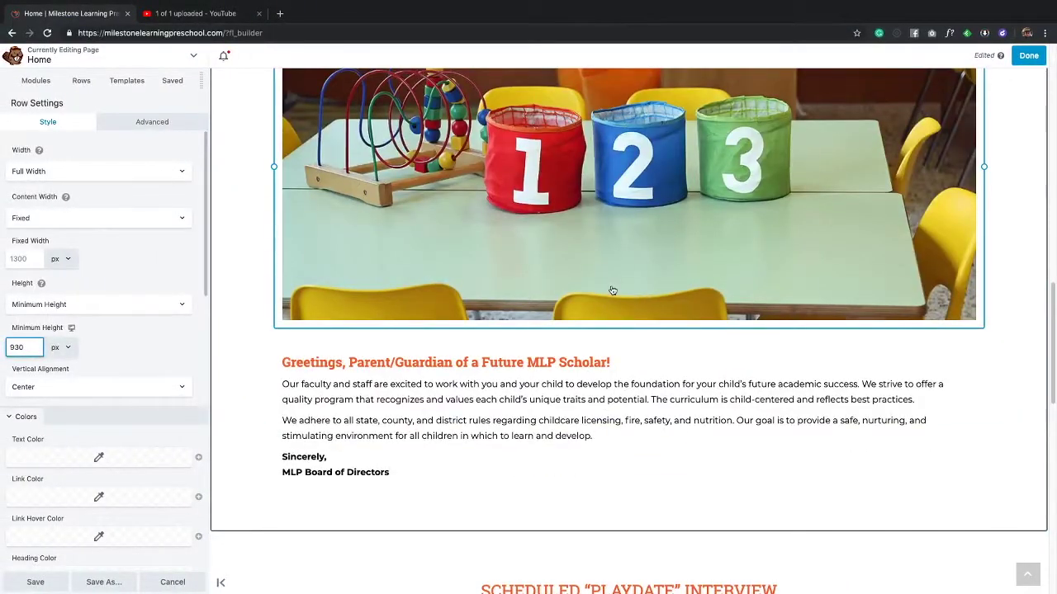
Apply the 930 px minimum height to the hero row
key("ctrl+Left")
key("ctrl+Right")
scroll(611, 289, "up", 8)
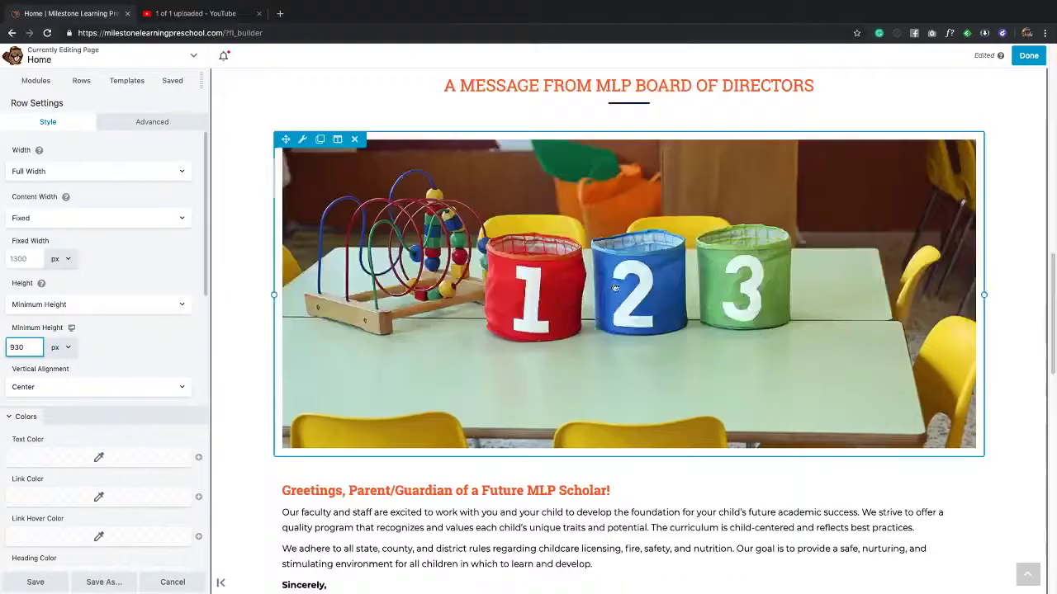
left_click(257, 203)
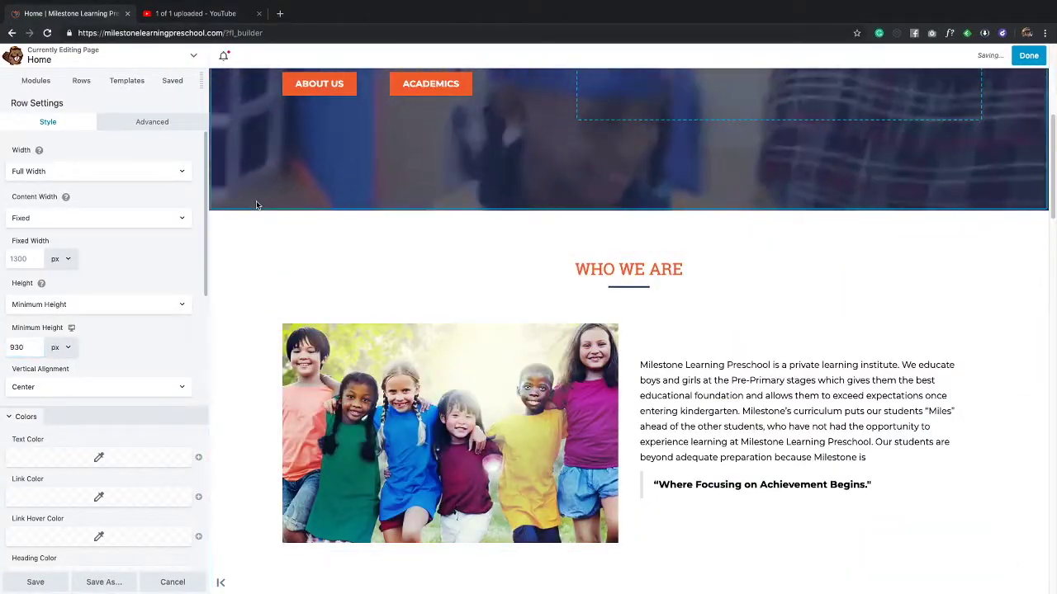
Move the WHO WE ARE row below the hero row, just above the footer
scroll(493, 281, "down", 2)
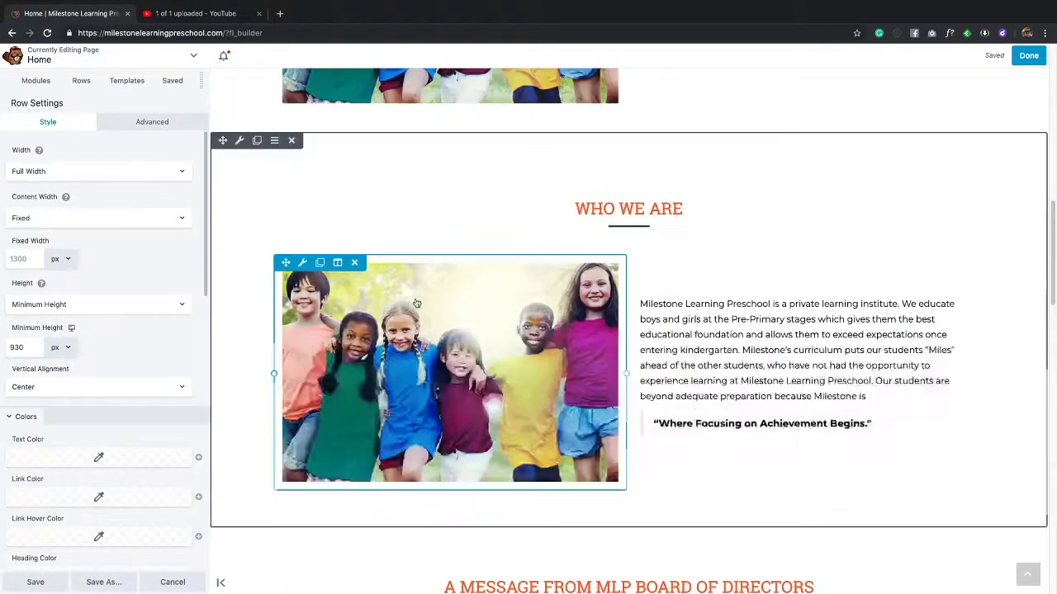
left_click_drag(224, 141, 383, 540)
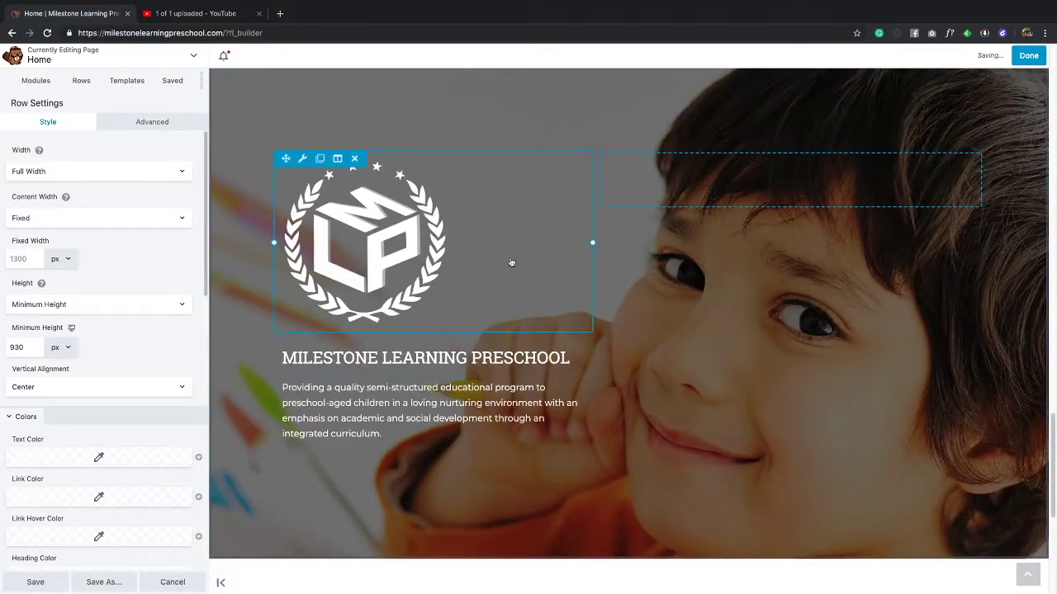
scroll(499, 261, "down", 5)
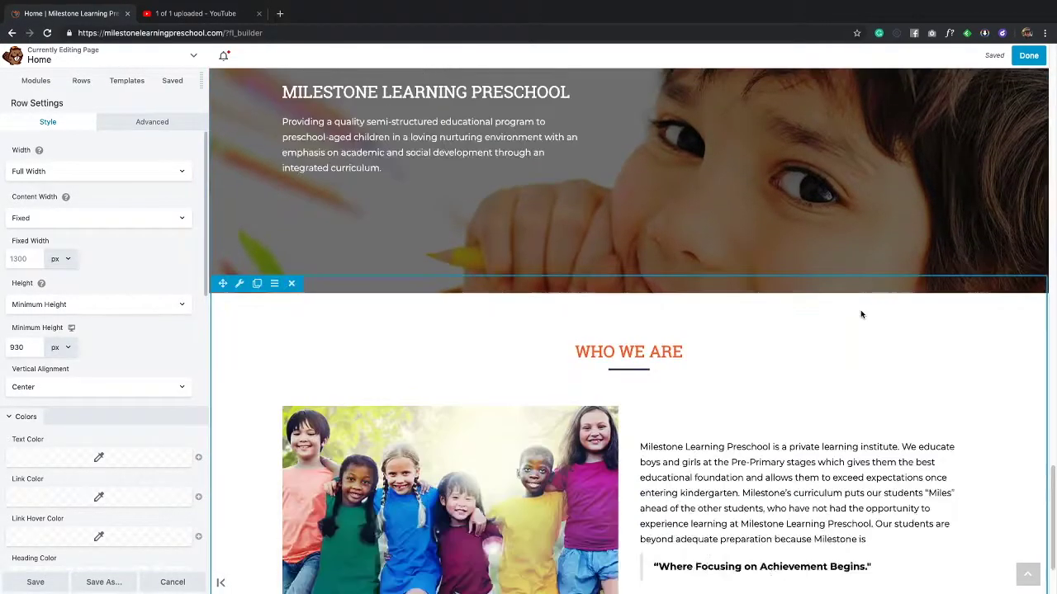
scroll(660, 280, "up", 2)
scroll(811, 294, "down", 8)
scroll(811, 294, "down", 15)
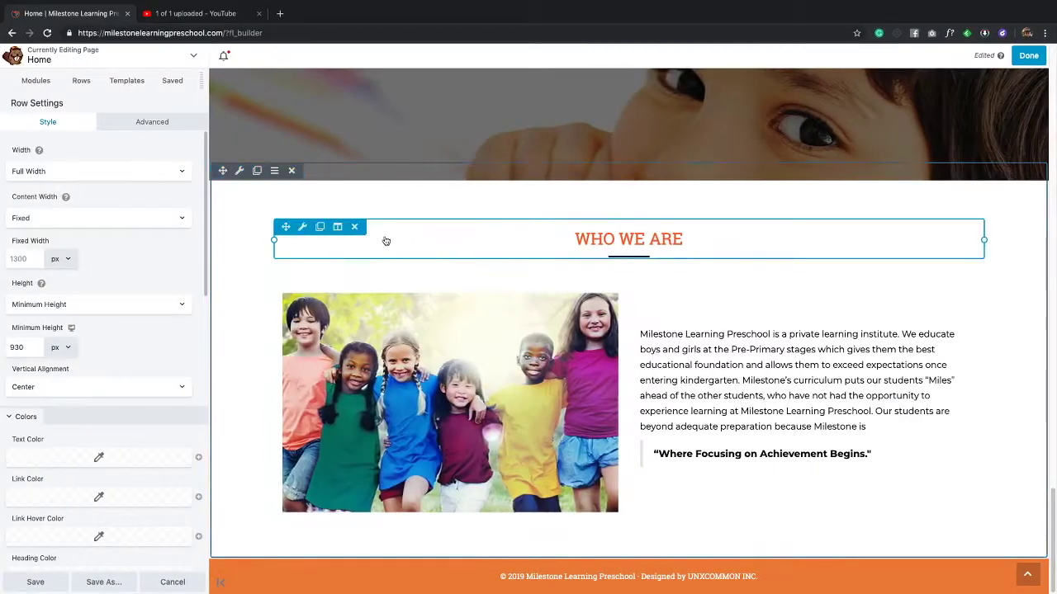
Change the WHO WE ARE heading to A UNIFORMED CAMPUS
left_click(302, 228)
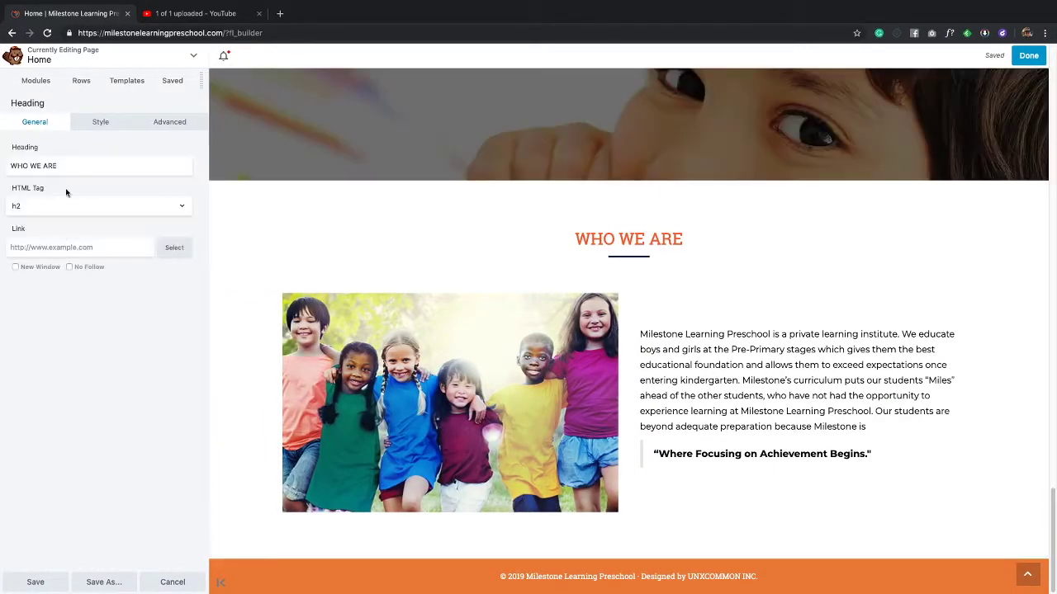
key("ctrl+a")
type("A UNIFORMED CAMPUS")
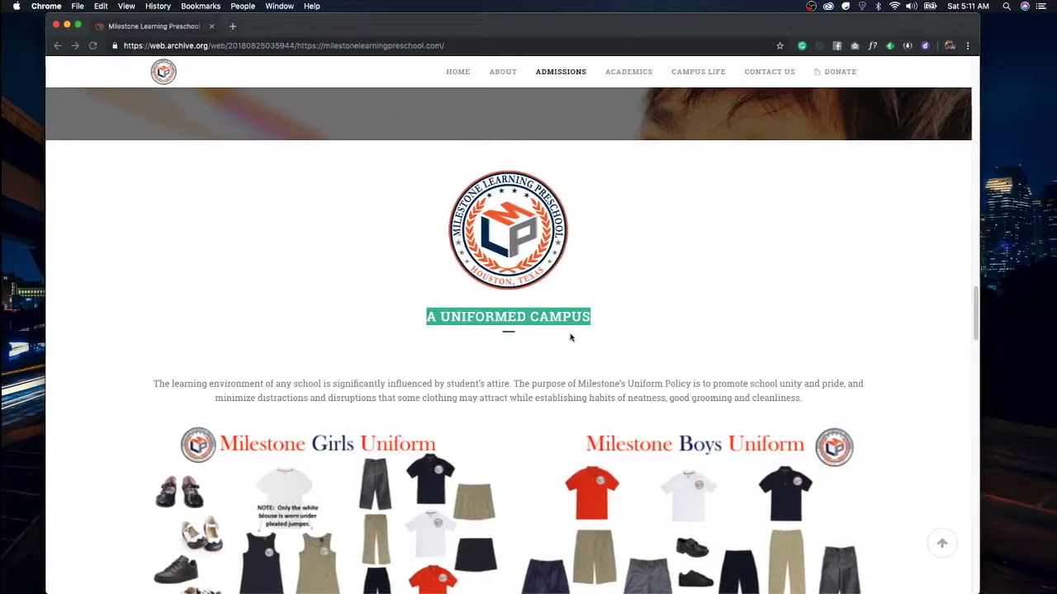
left_click(168, 393)
Copy the uniform policy paragraph and place a Text Editor module below the heading
left_click_drag(152, 384, 807, 400)
key("ctrl+c")
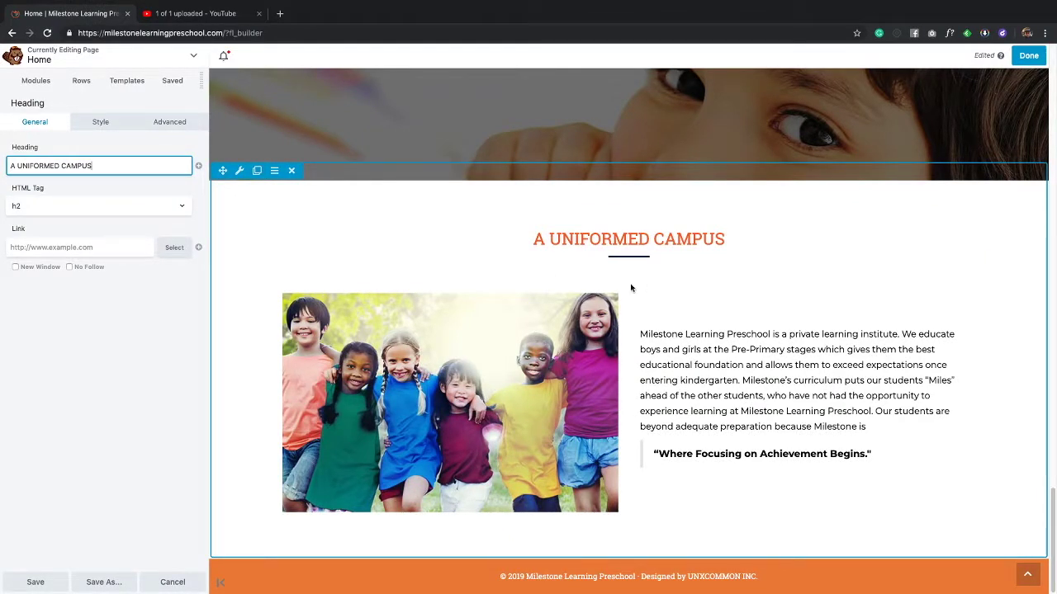
left_click(35, 80)
left_click_drag(153, 203, 607, 333)
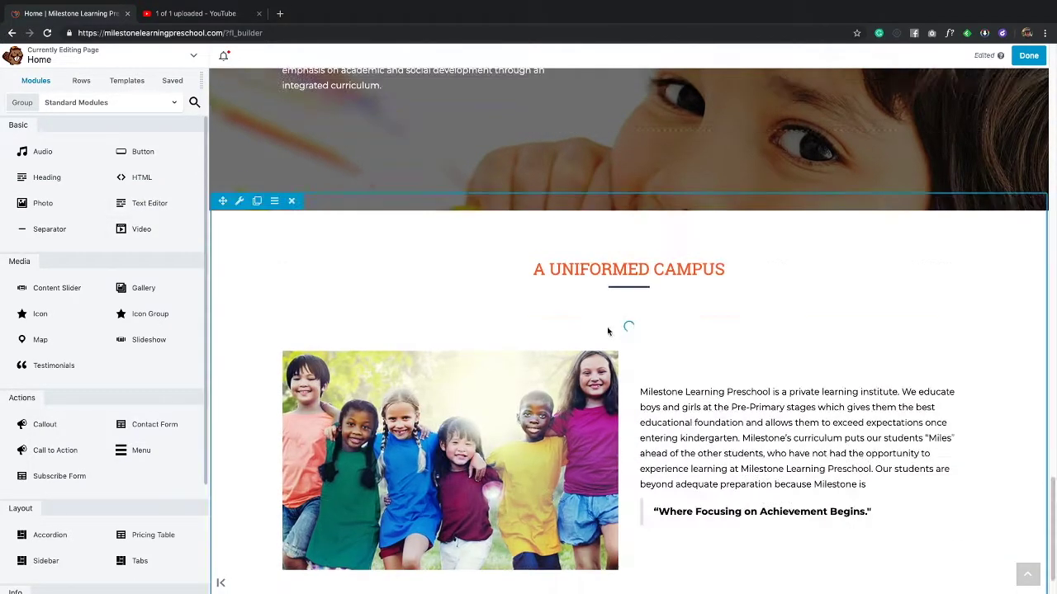
Paste the uniform policy paragraph into the text block and accept the three Grammarly fixes
left_click(182, 148)
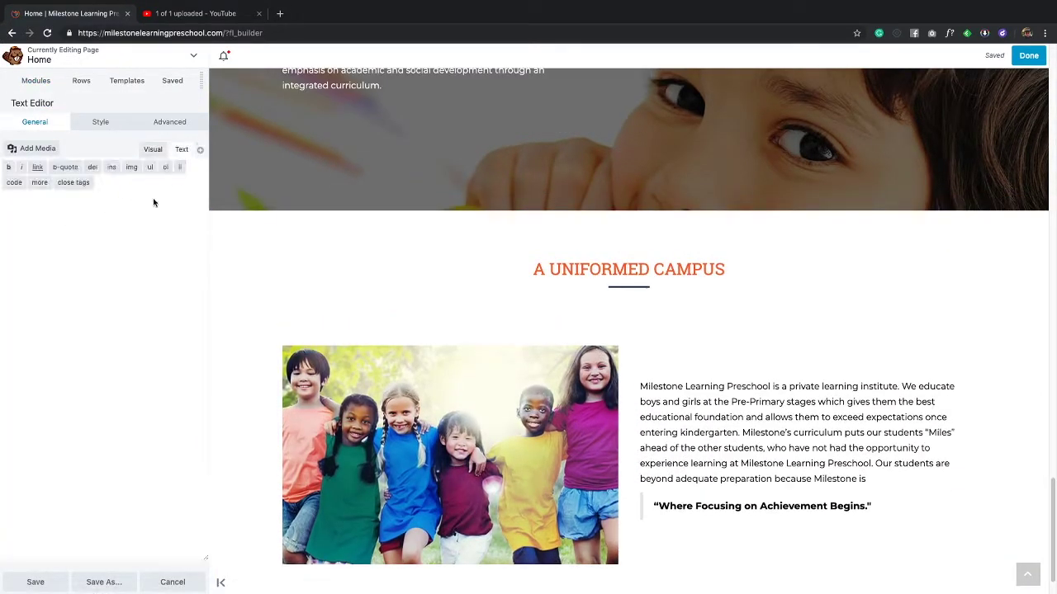
left_click(88, 256)
key("ctrl+v")
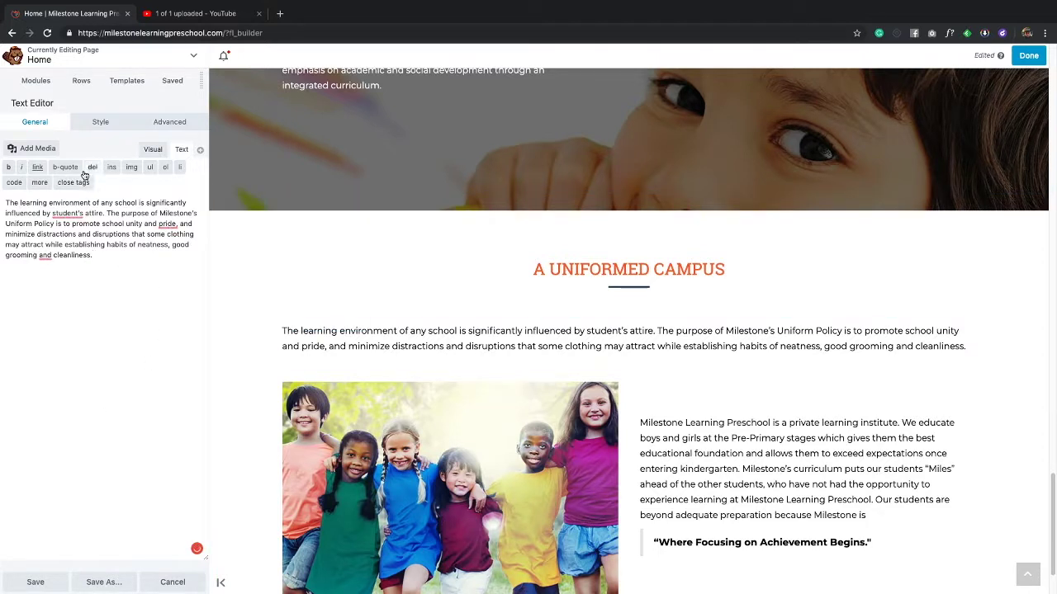
left_click(43, 253)
left_click(81, 211)
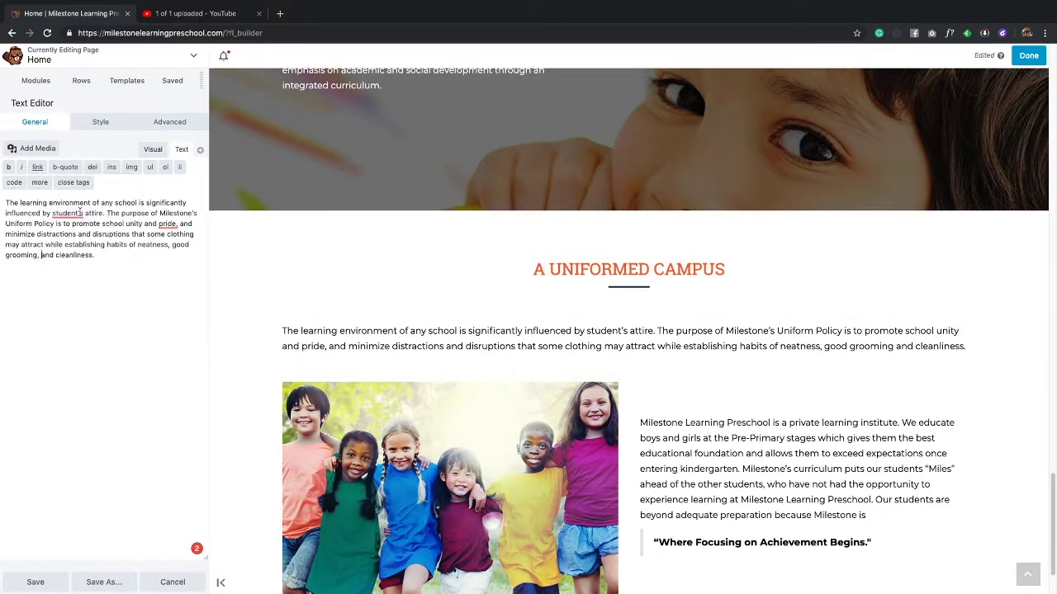
left_click(159, 223)
left_click(165, 170)
left_click(66, 213)
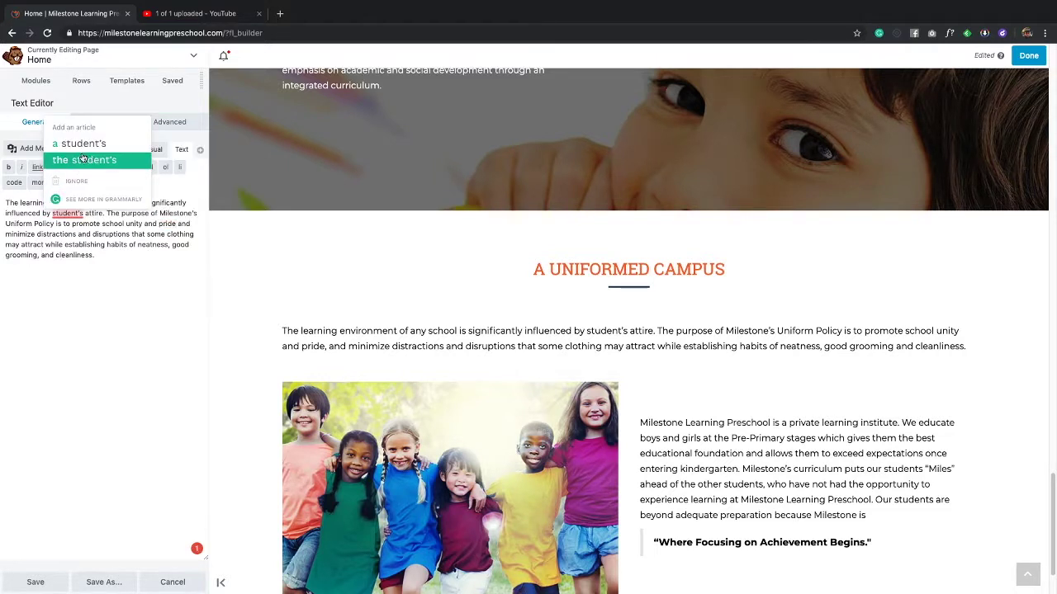
left_click(82, 159)
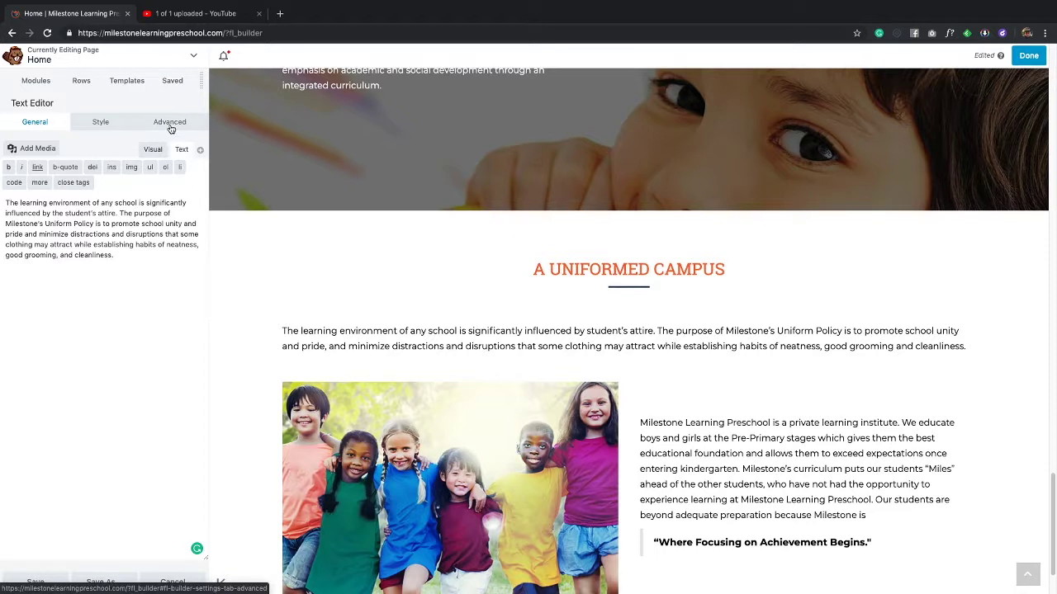
Set the text block's Advanced margins to right 200 and left 150
left_click(169, 122)
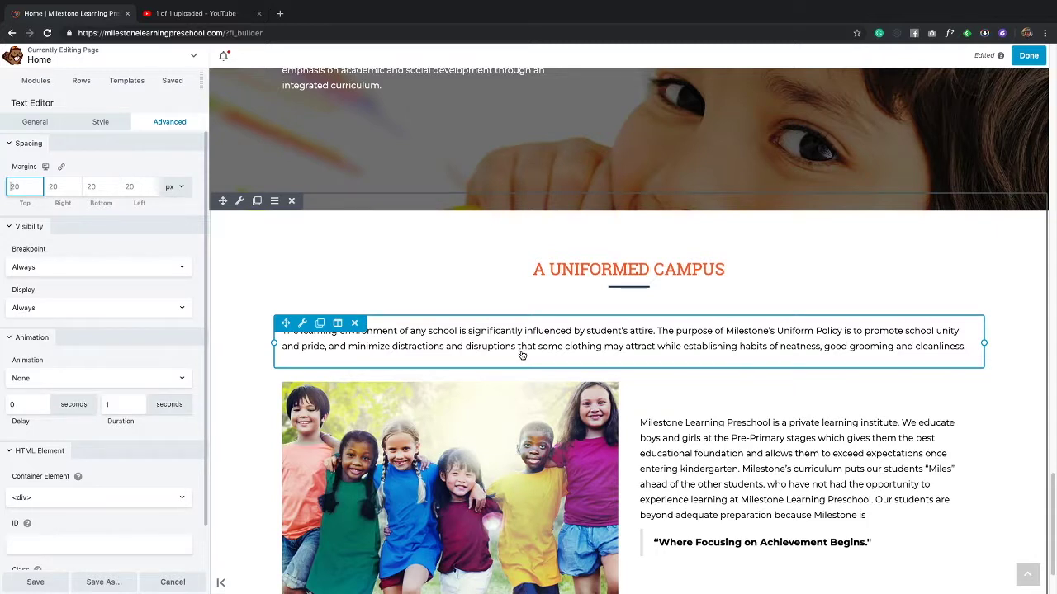
left_click(55, 186)
type("100")
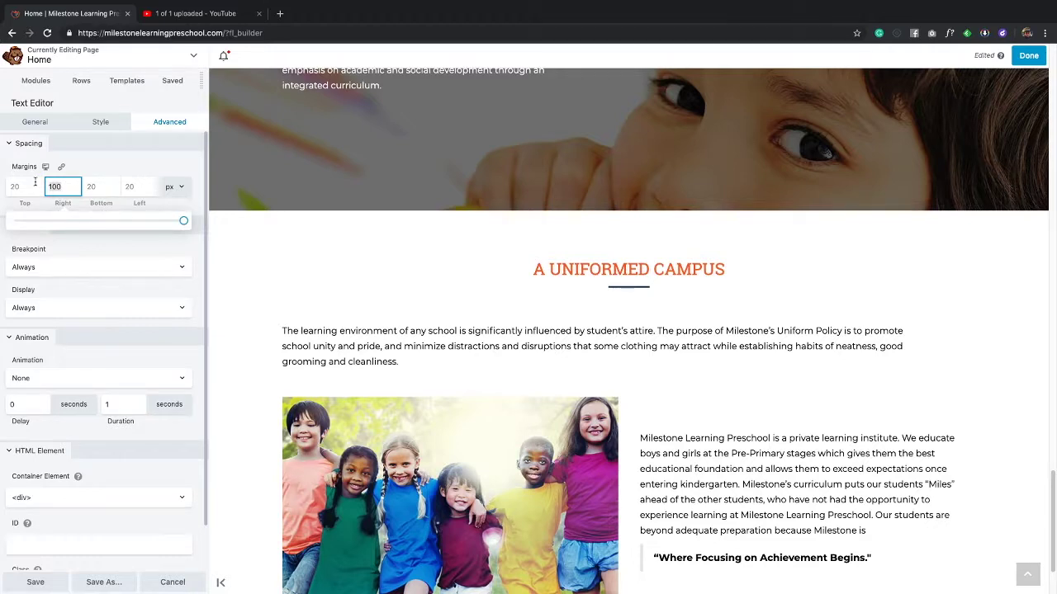
key("BackSpace")
key("BackSpace")
type("50")
left_click(137, 187)
type("150")
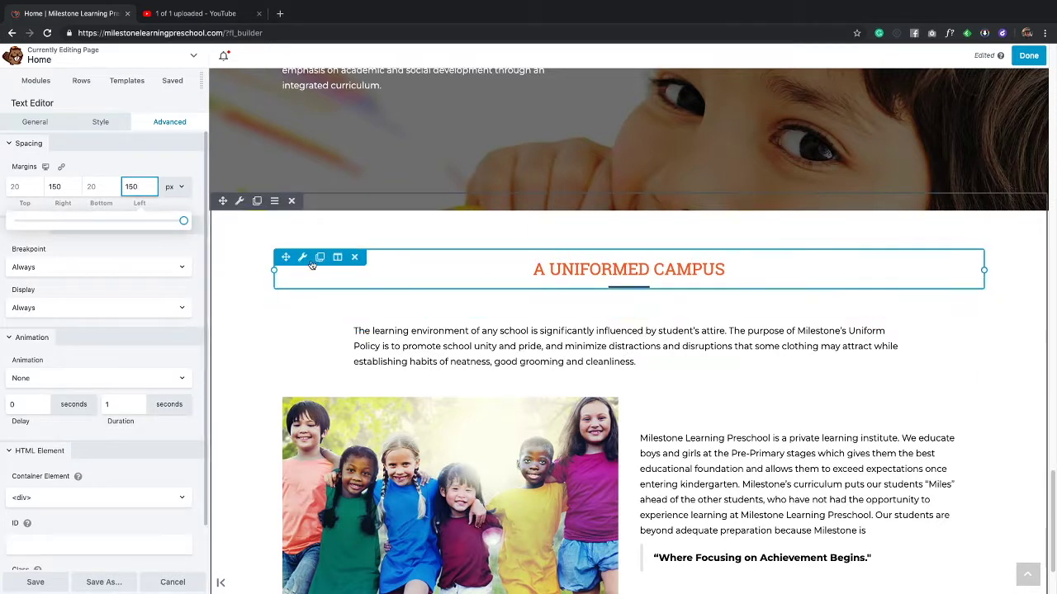
left_click_drag(66, 188, 36, 185)
type("200")
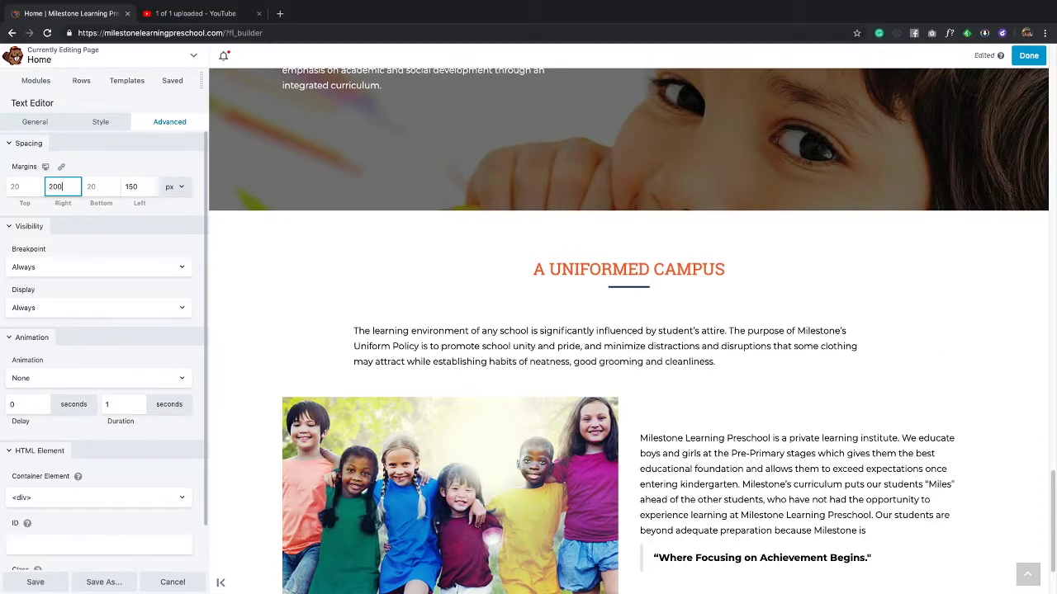
type("200")
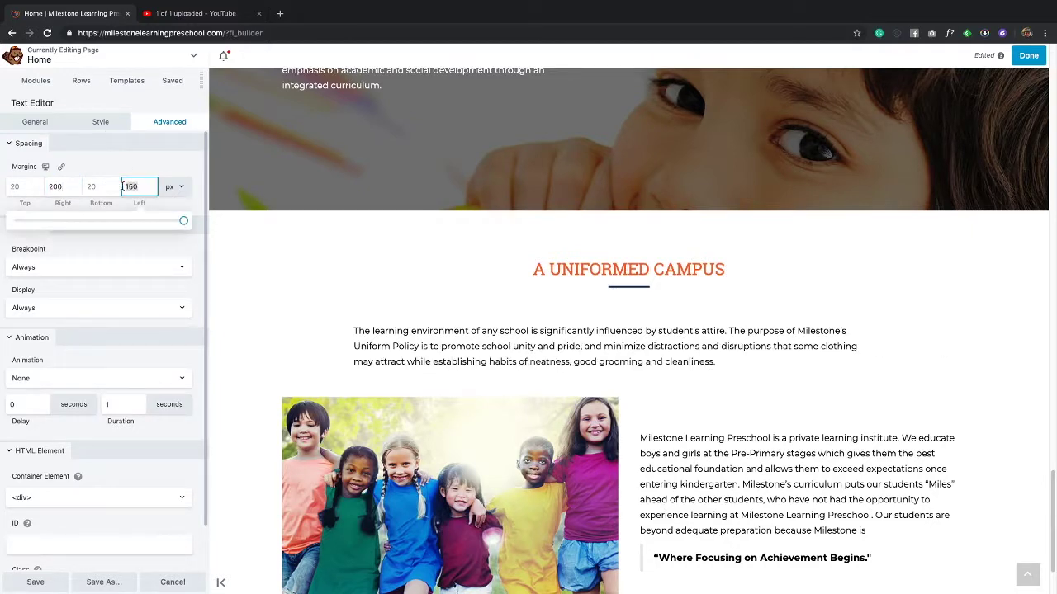
Center-align the paragraph text under Style > Font
left_click(100, 121)
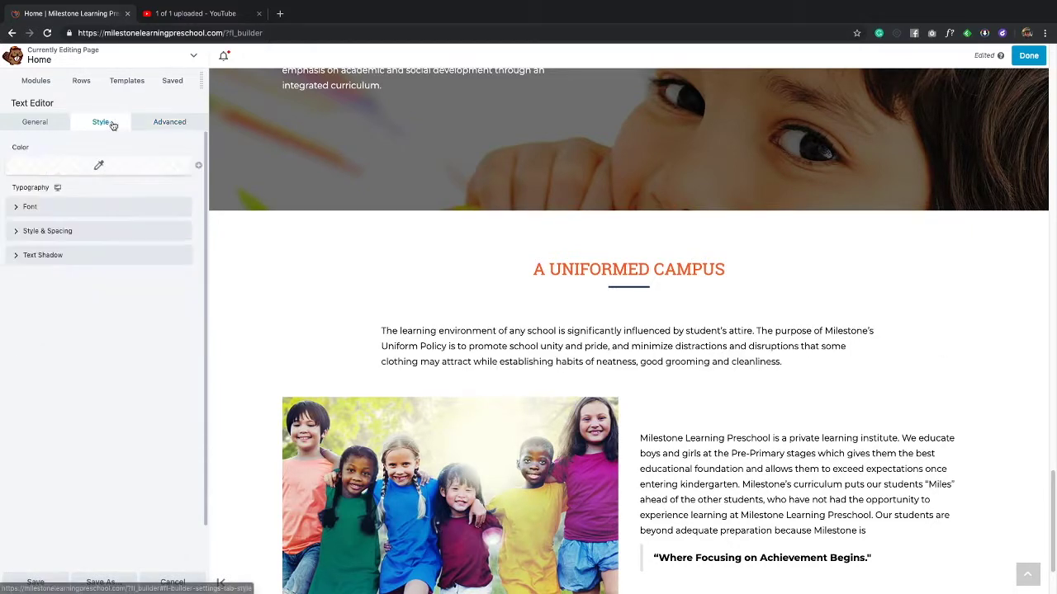
left_click(162, 280)
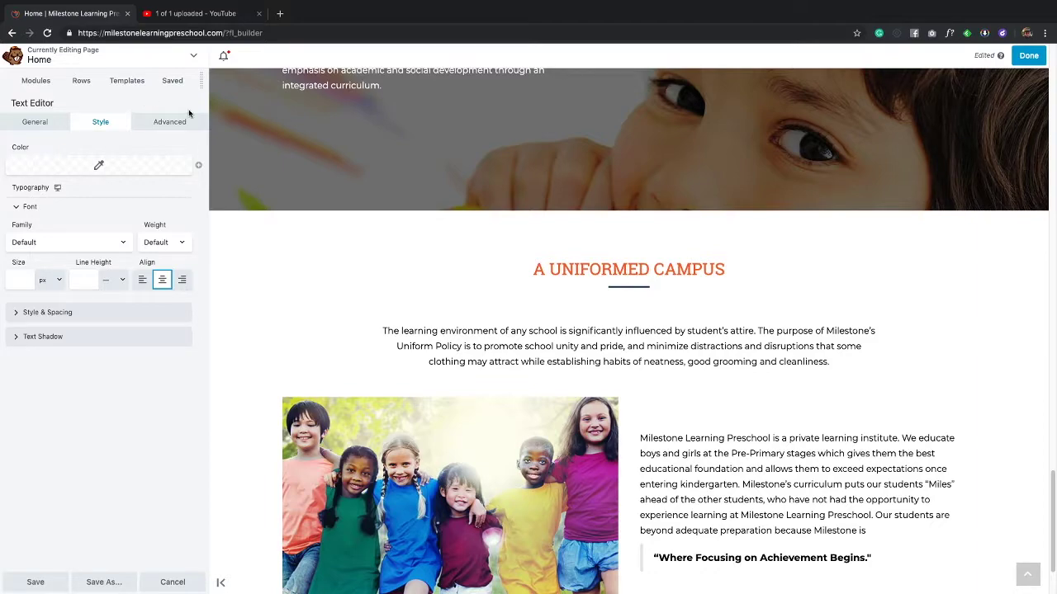
scroll(627, 330, "down", 3)
scroll(627, 330, "up", 5)
Check the archived site, then move the Text Editor module below the kids photo
key("ctrl+Right")
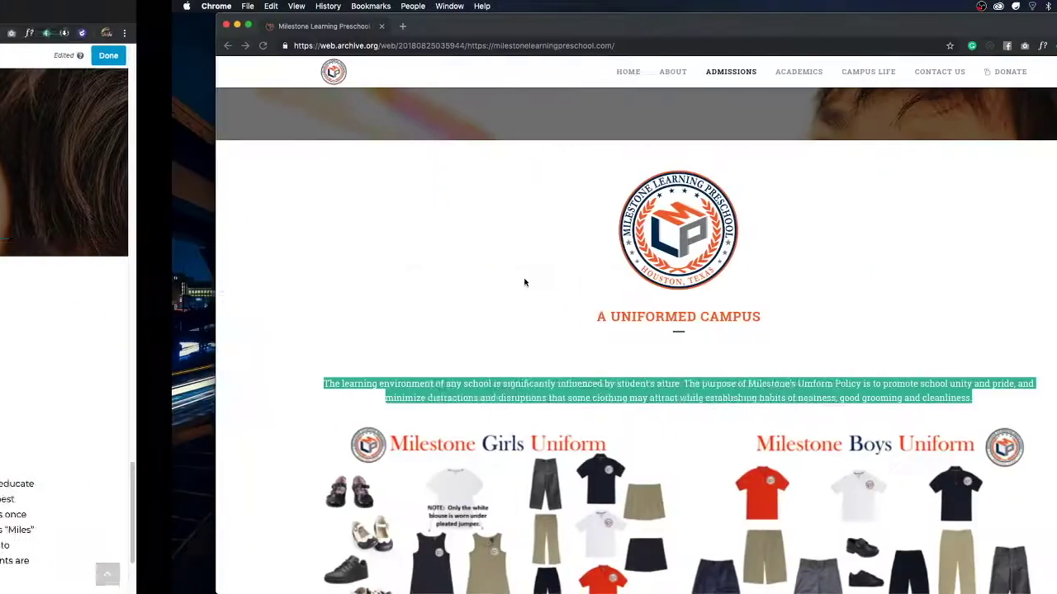
scroll(653, 316, "down", 5)
scroll(653, 318, "up", 2)
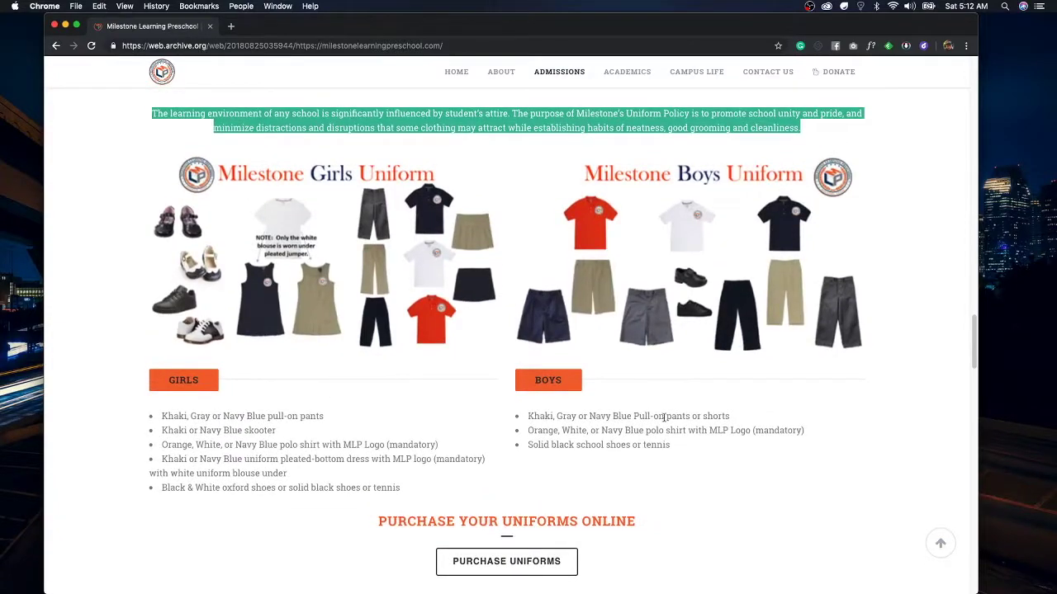
key("ctrl+Left")
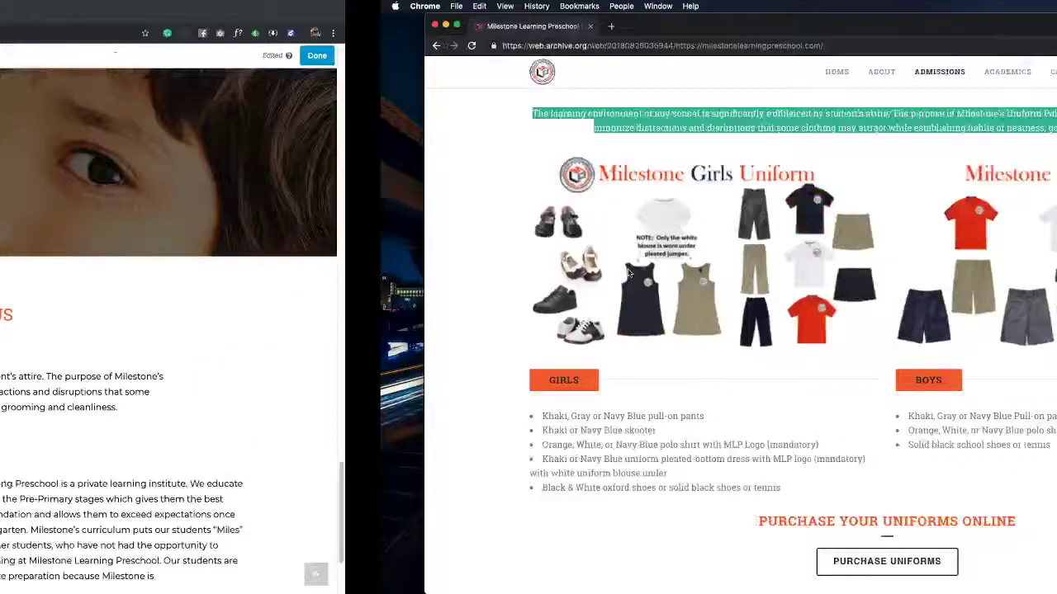
scroll(746, 371, "down", 3)
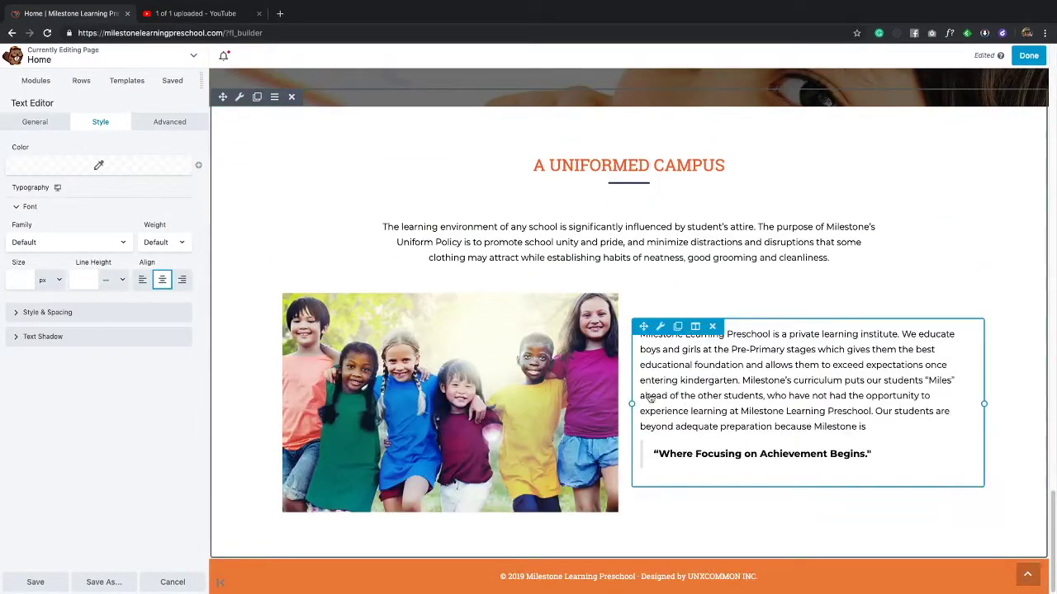
left_click_drag(644, 328, 716, 330)
left_click_drag(552, 454, 465, 463)
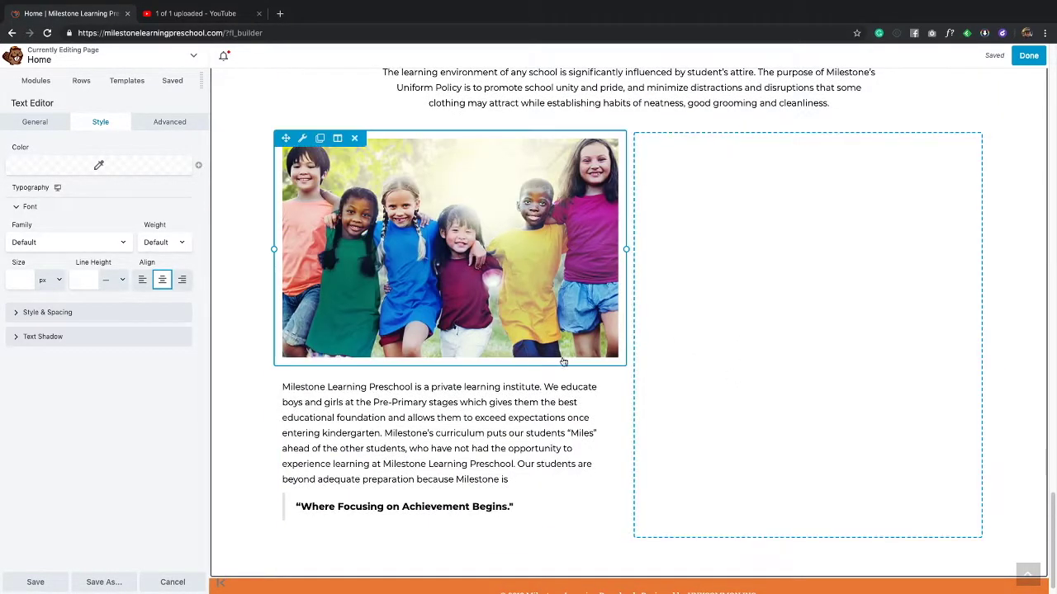
Duplicate the kids photo and Milestone paragraph and place the copies in the right column
left_click(321, 138)
left_click_drag(284, 137, 696, 295)
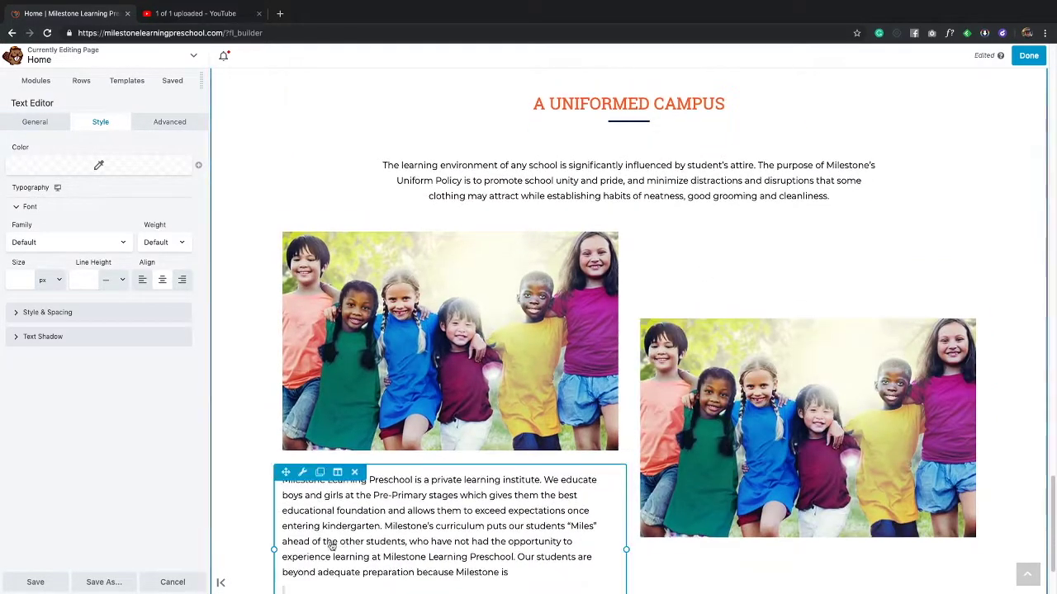
left_click(321, 255)
left_click_drag(285, 256, 713, 400)
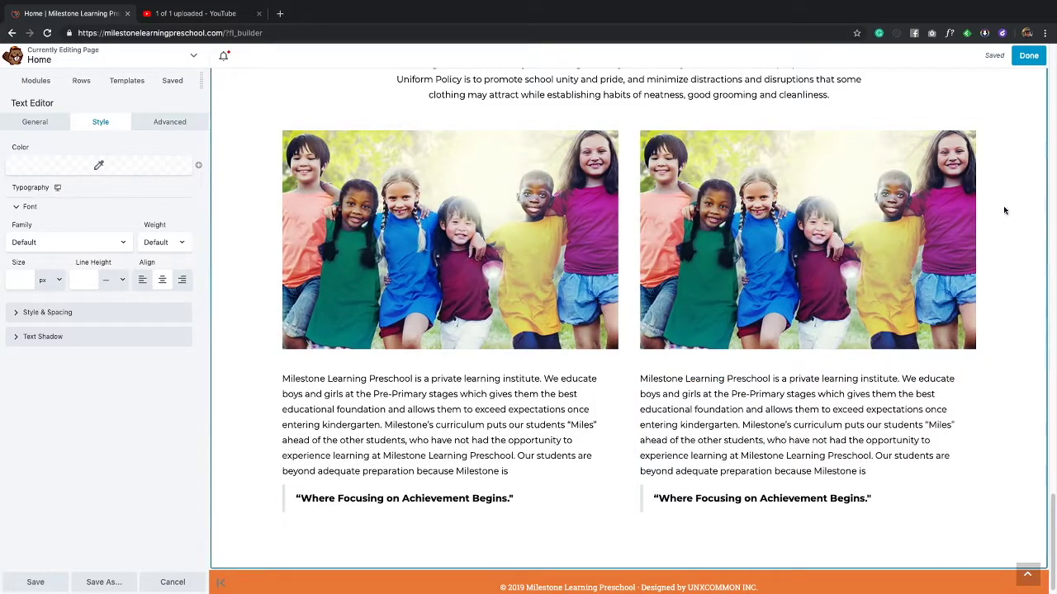
scroll(578, 265, "up", 1)
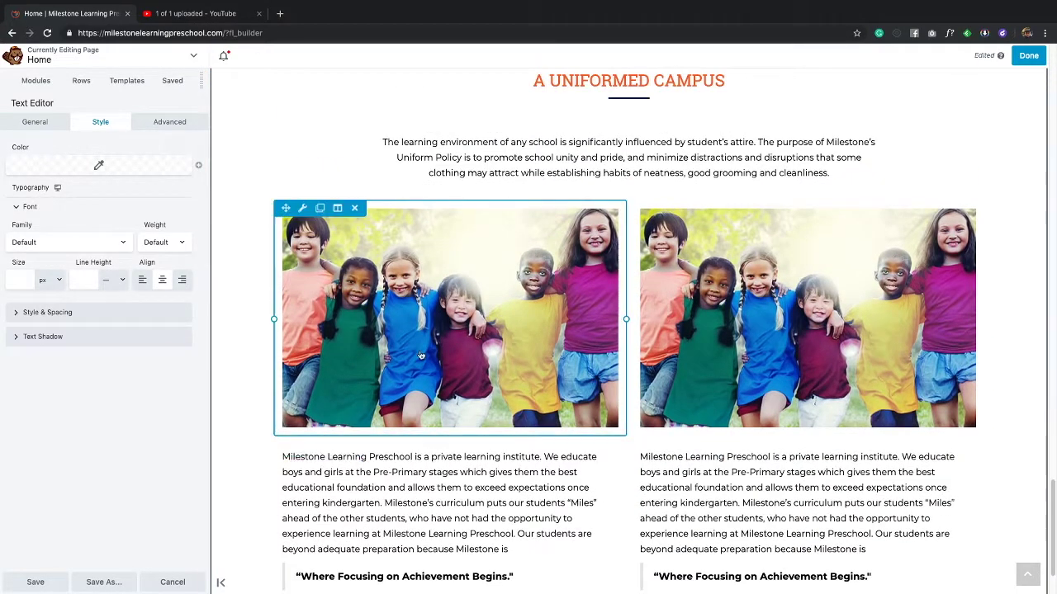
left_click(490, 315)
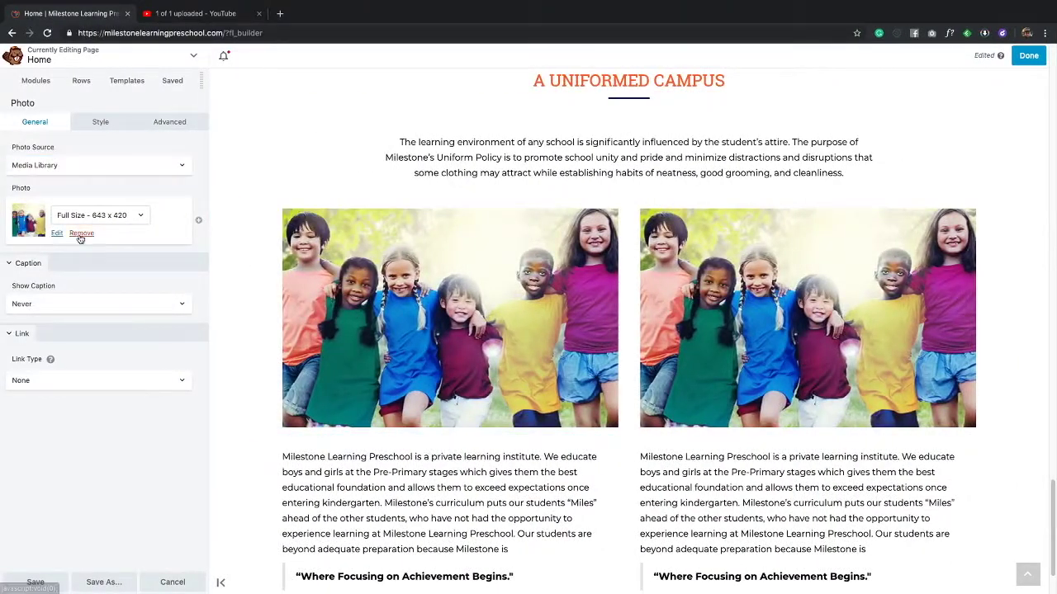
Replace the left kids photo with the Milestone Girls Uniform image
left_click(82, 234)
left_click(33, 204)
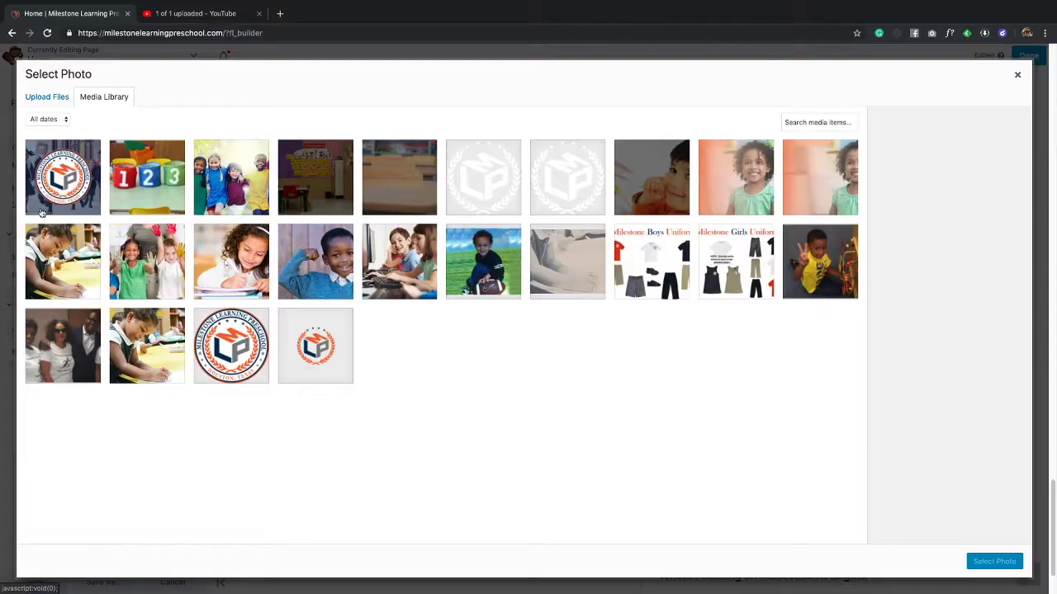
left_click(738, 263)
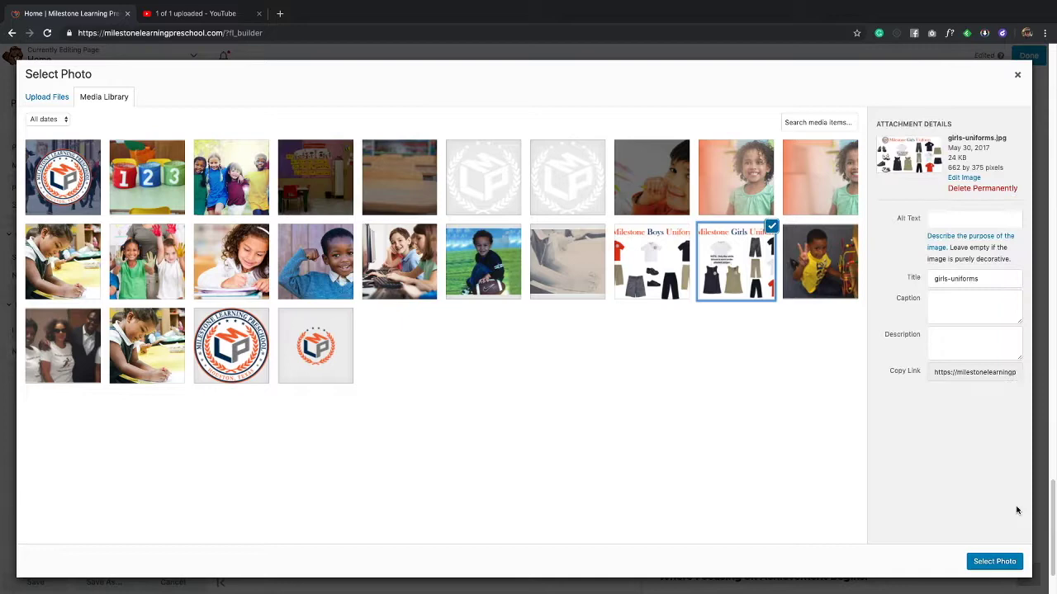
left_click(994, 560)
Replace the right kids photo with the Milestone Boys Uniform image
left_click(809, 313)
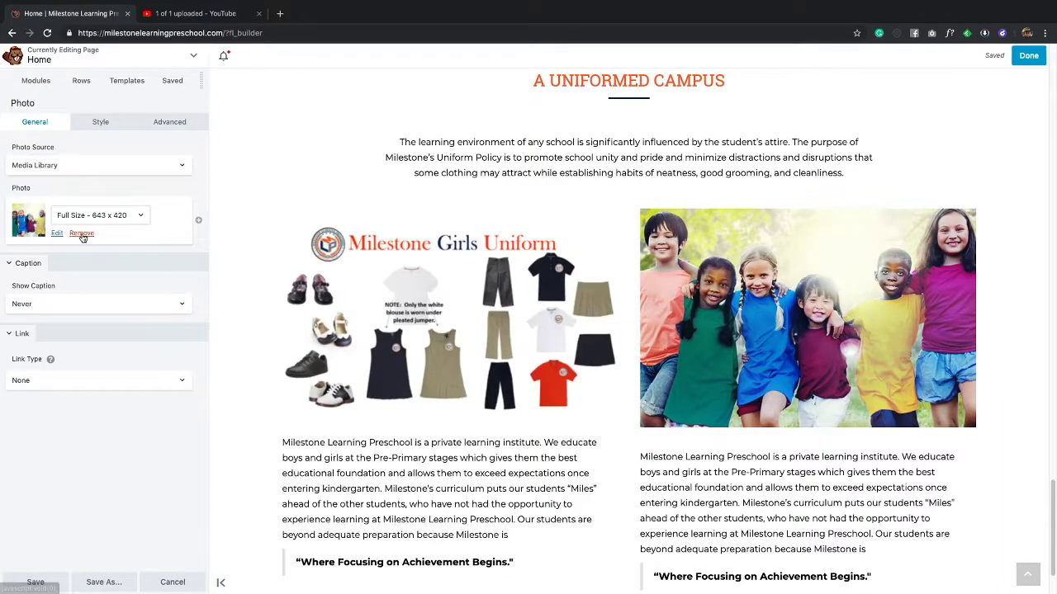
left_click(80, 233)
left_click(43, 206)
left_click(638, 276)
left_click(994, 562)
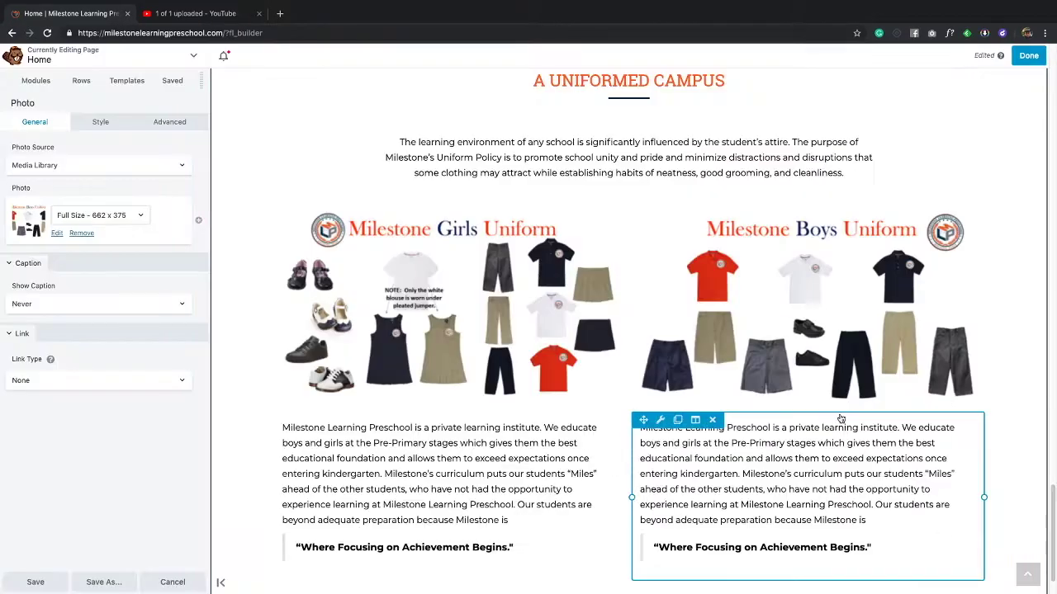
key("ctrl+Right")
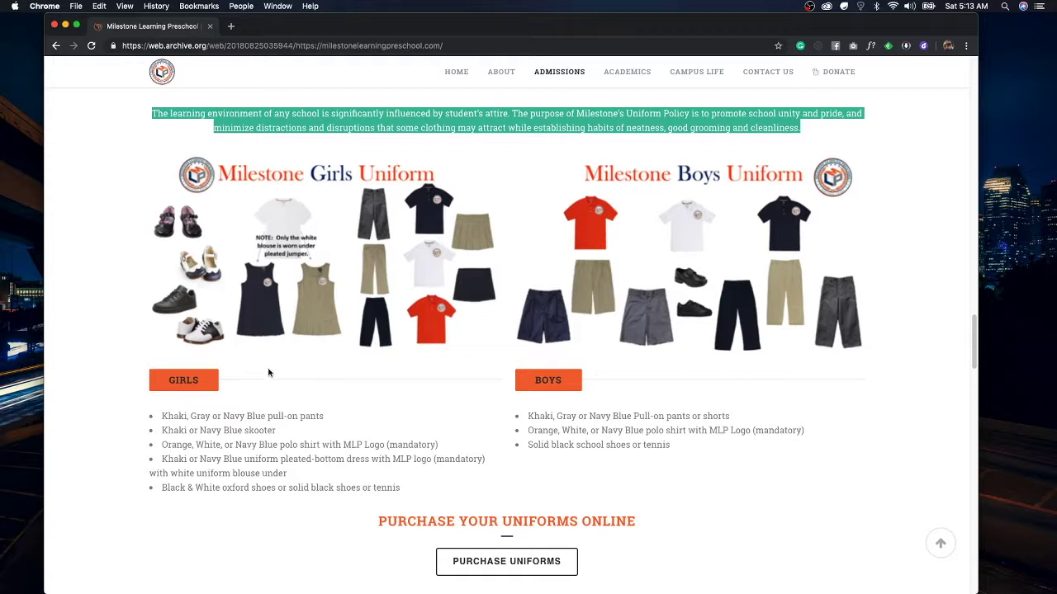
left_click(426, 427)
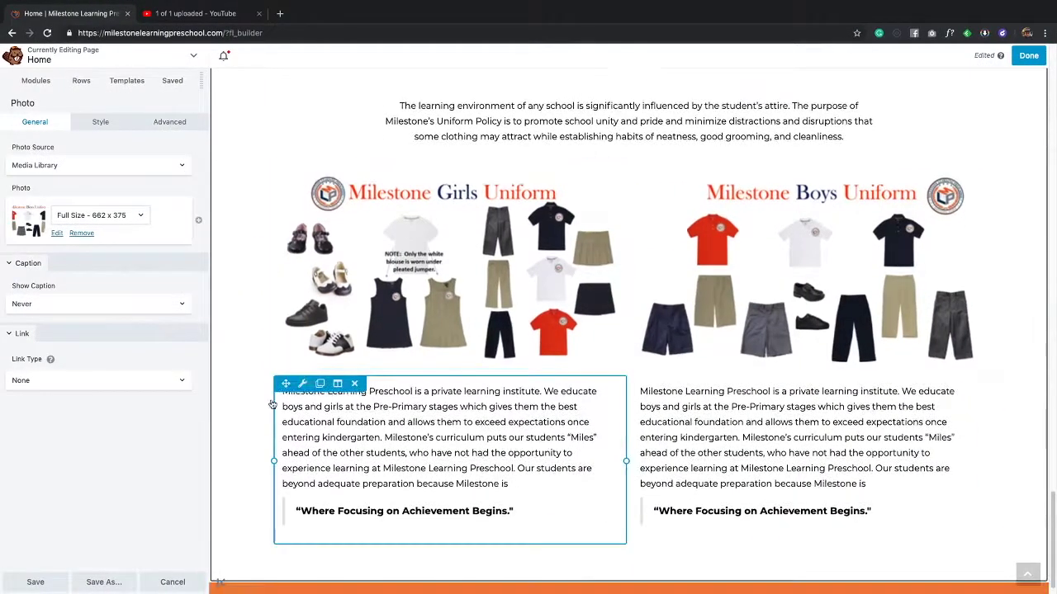
Replace the Girls column's paragraph with the copied girls' uniform bullet list and save
left_click(373, 390)
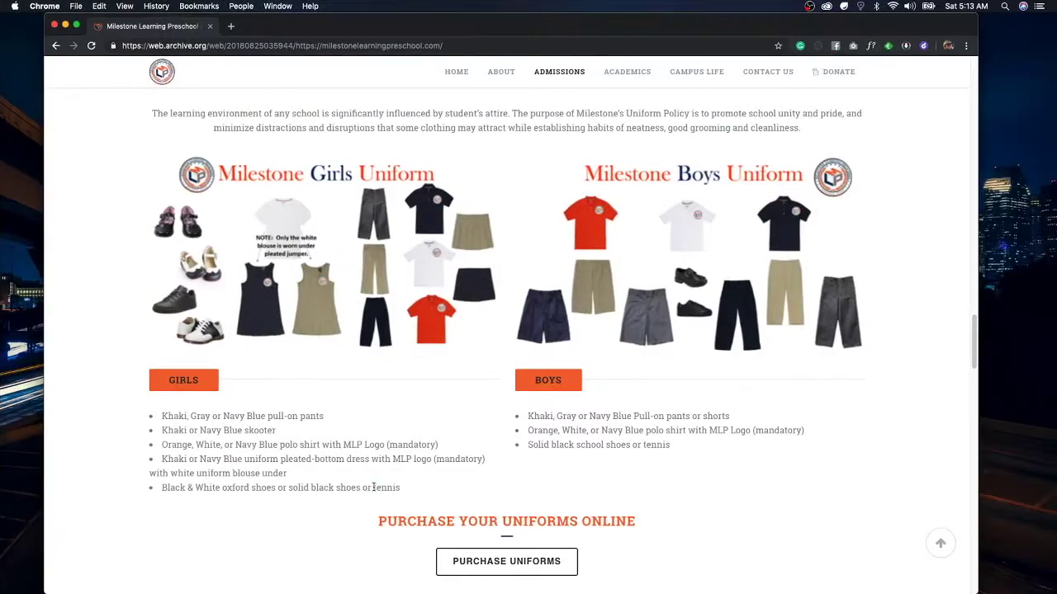
left_click_drag(404, 489, 170, 413)
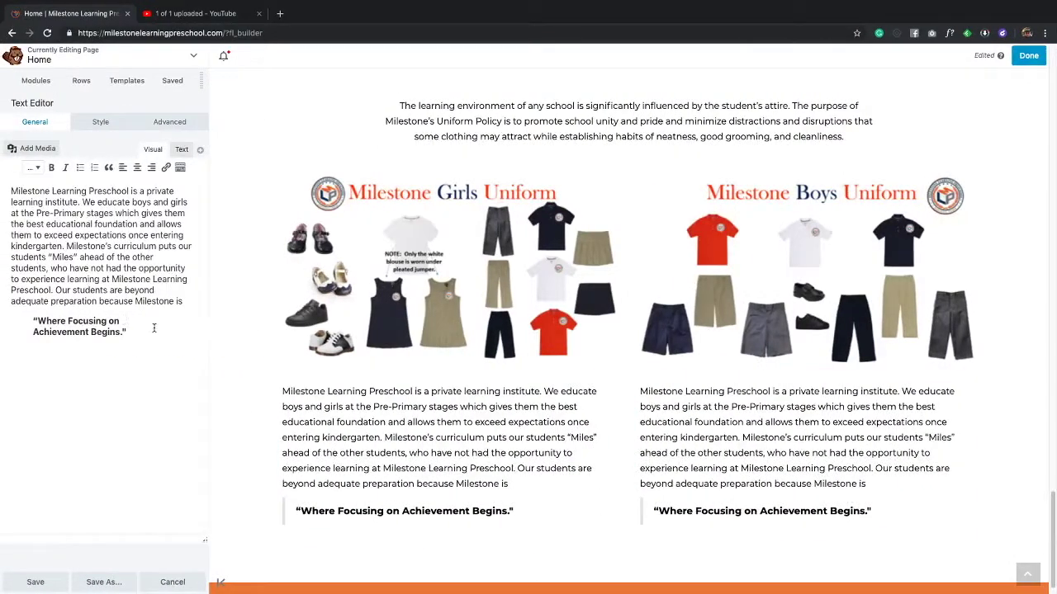
key("ctrl+a")
key("BackSpace")
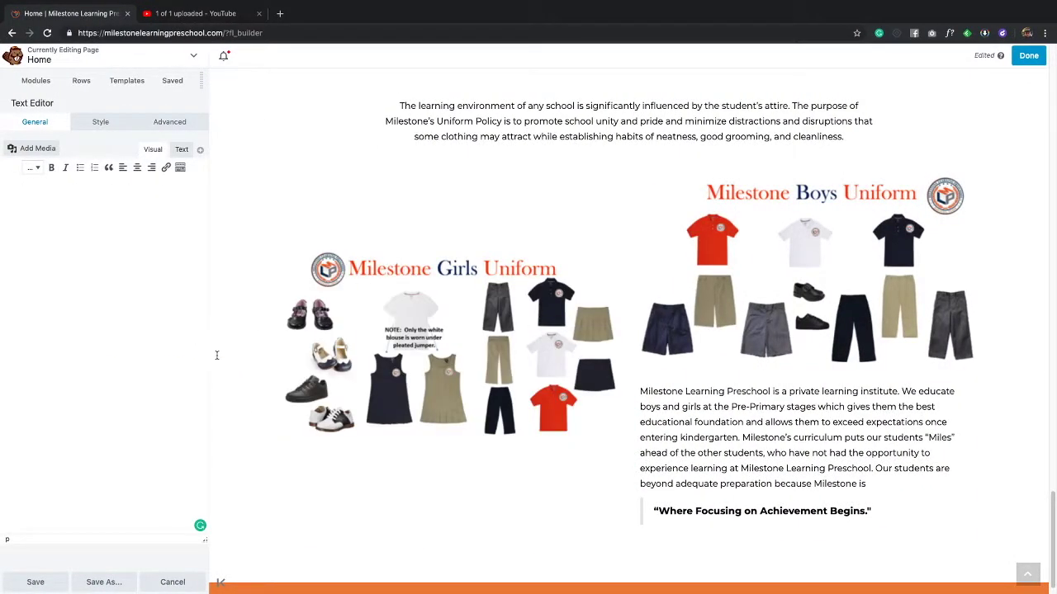
type("Khaki, Gray or Navy Blue pull-on pants Khaki or Navy Blue skooter Orange, White, or Navy Blue polo shirt with MLP Logo (mandatory) Khaki or Navy Blue uniform pleated-bottom dress with MLP logo (mandatory) with white uniform blouse under Black & White oxford shoes or solid black shoes or tennis")
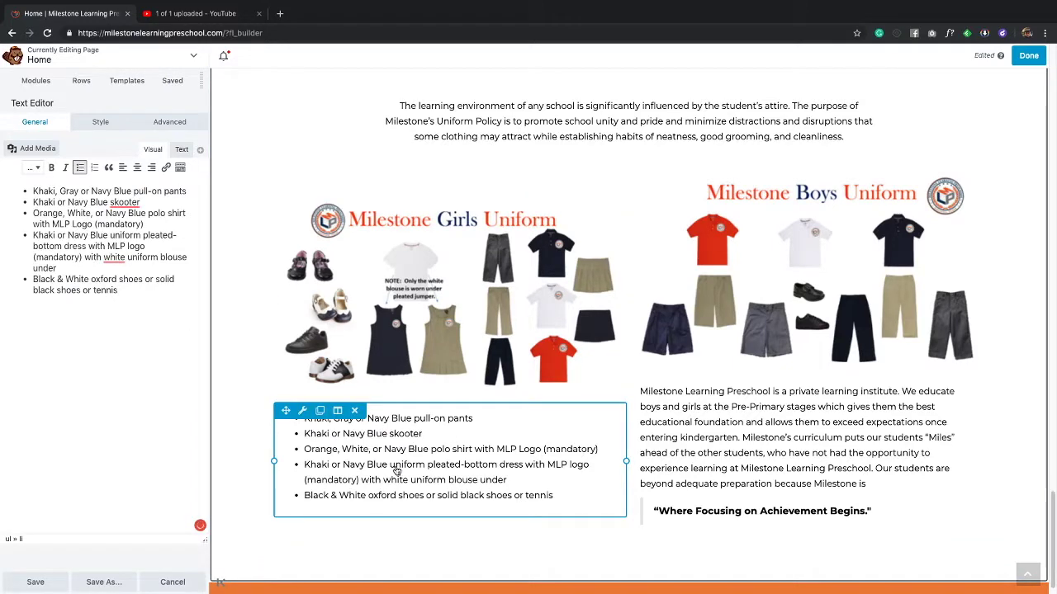
left_click(36, 582)
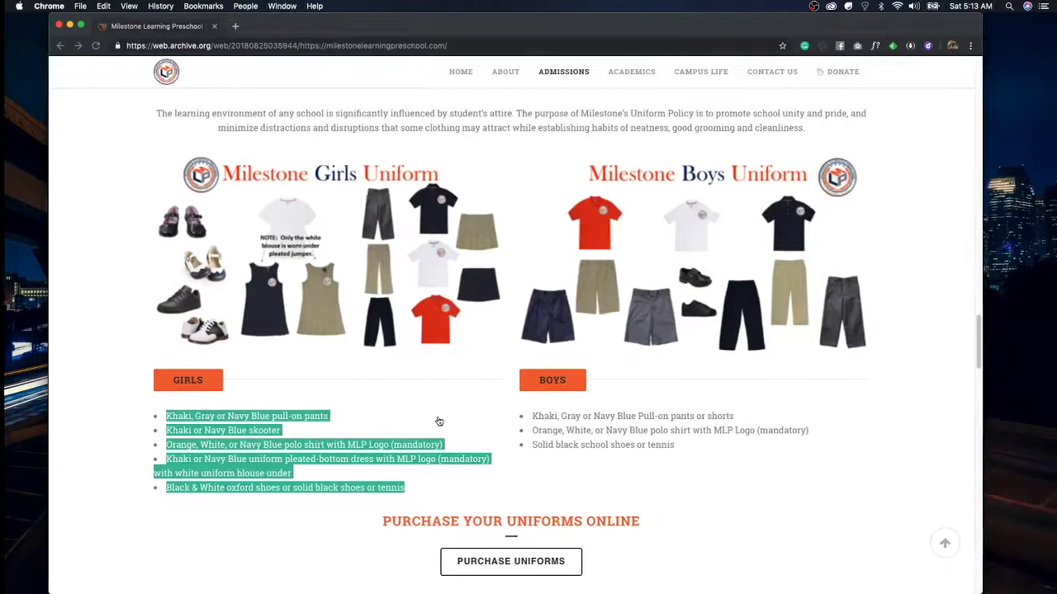
Replace the Boys column's paragraph with the copied boys' uniform bullet list and save
left_click_drag(690, 453, 532, 419)
key("ctrl+c")
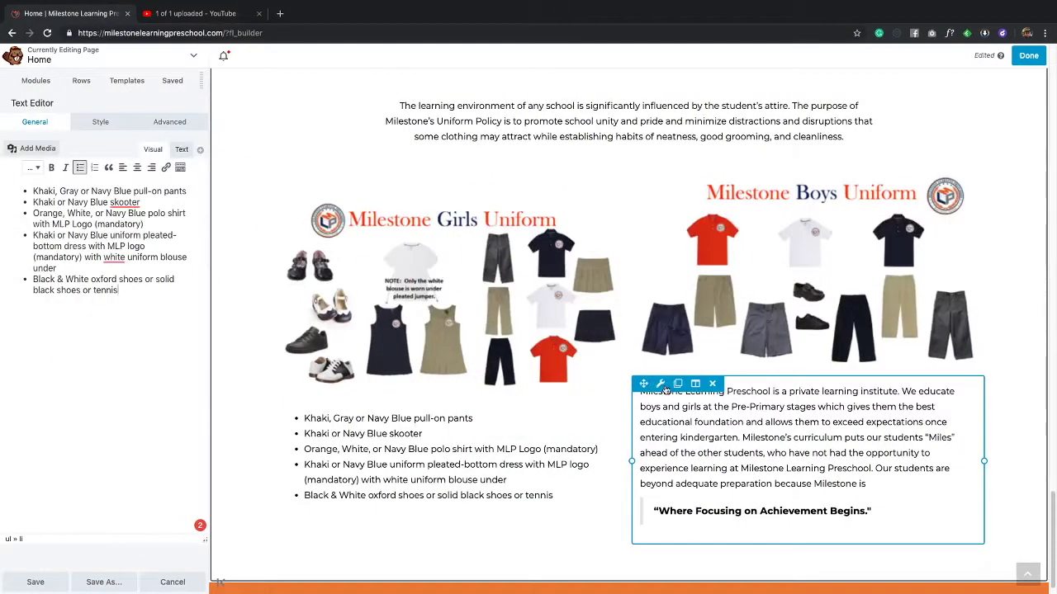
left_click(661, 384)
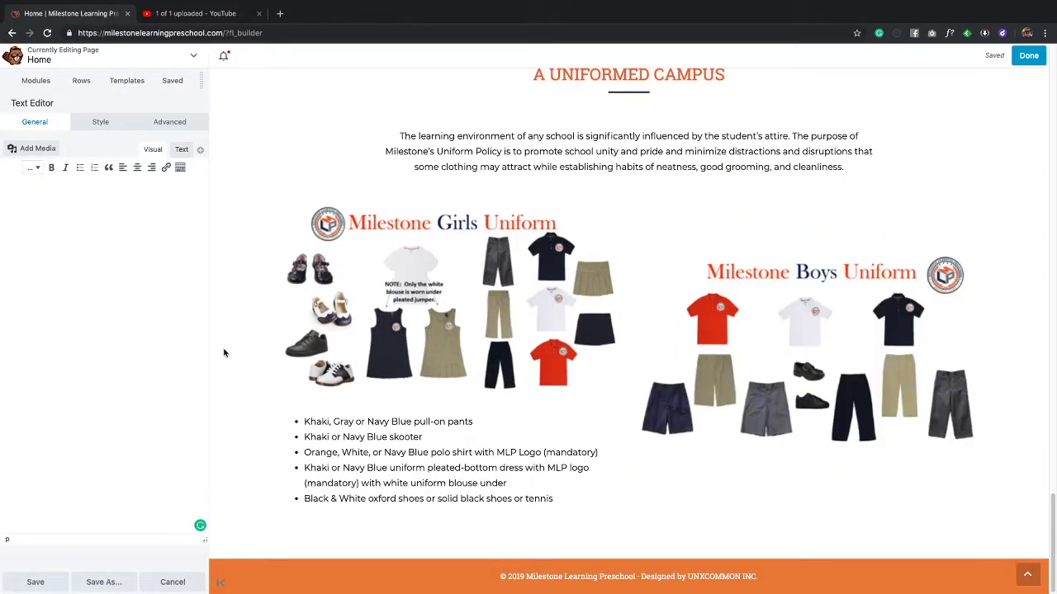
key("ctrl+v")
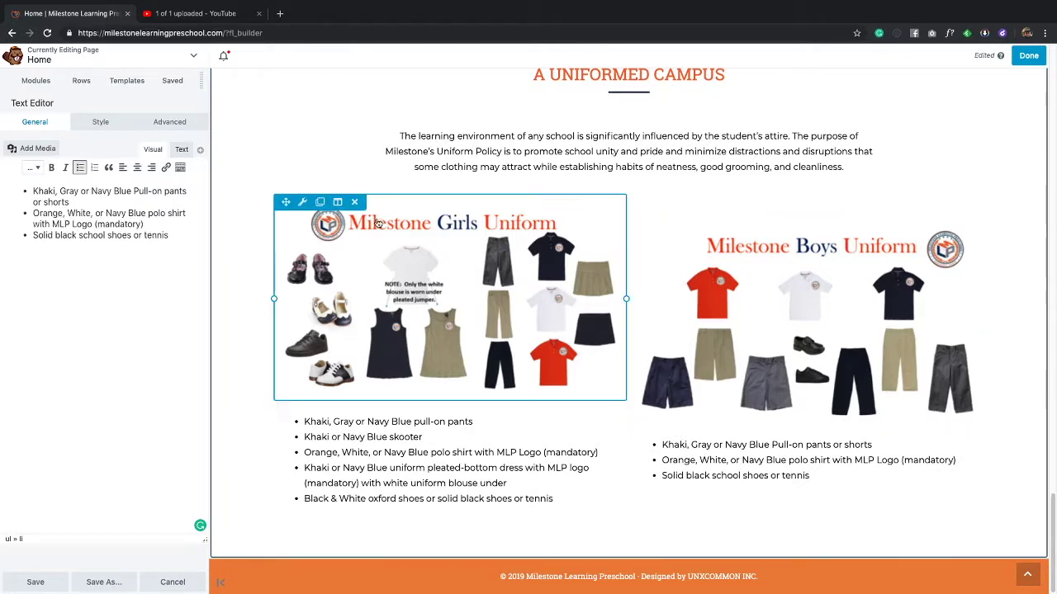
left_click(35, 582)
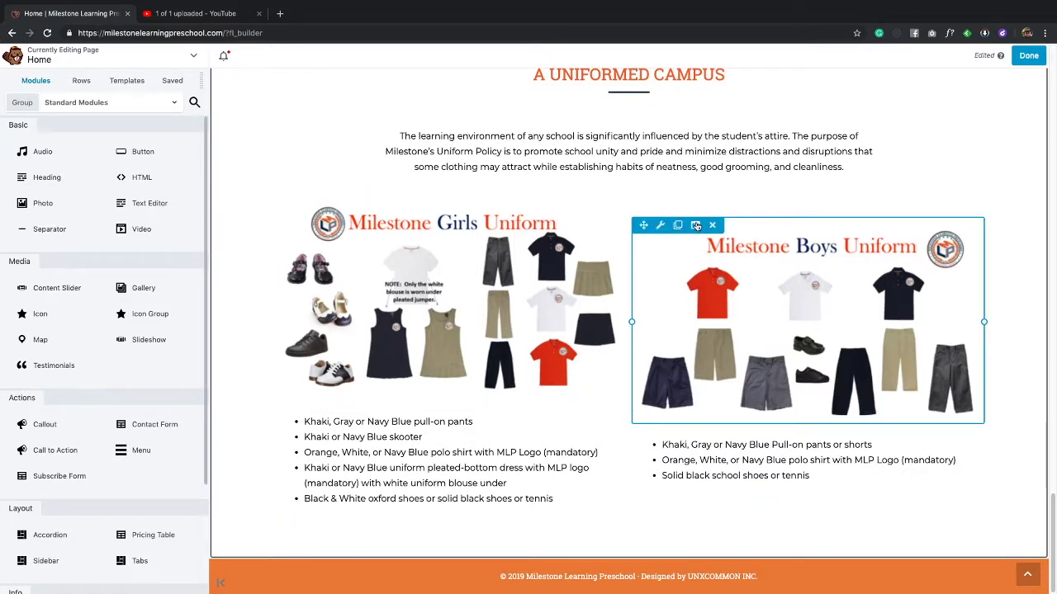
In the Boys column settings, keep Equalize Heights at Yes and set Vertical Alignment to Top
mouse_move(696, 226)
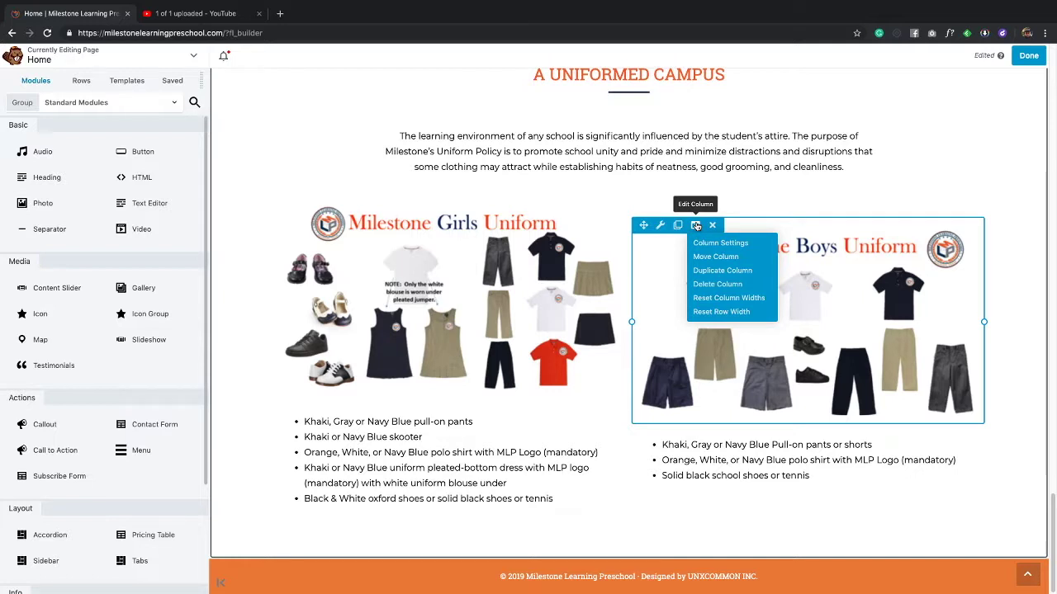
left_click(710, 243)
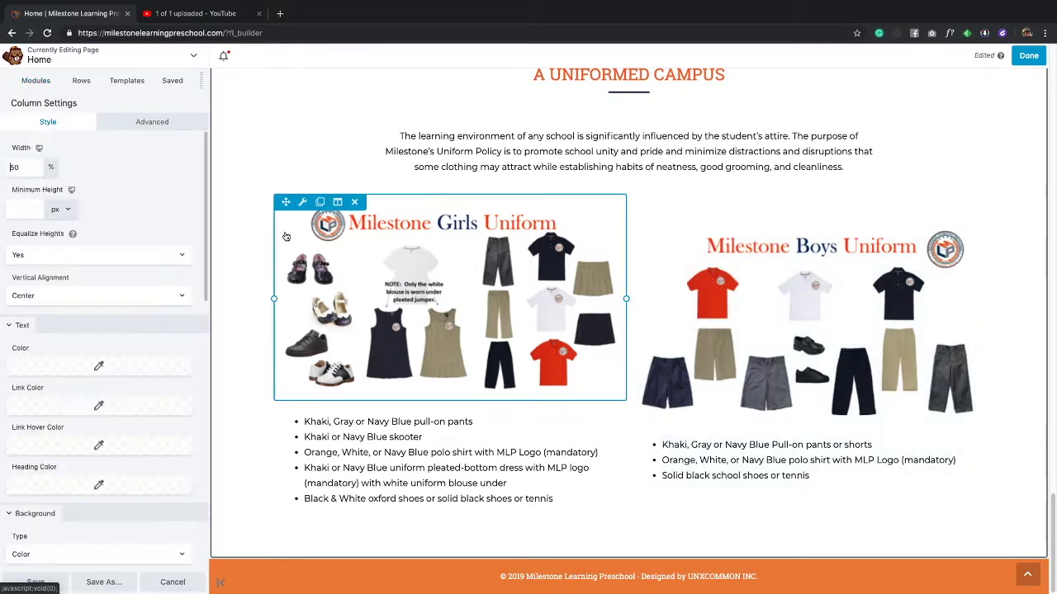
left_click(71, 255)
left_click(72, 298)
left_click(71, 295)
left_click(72, 285)
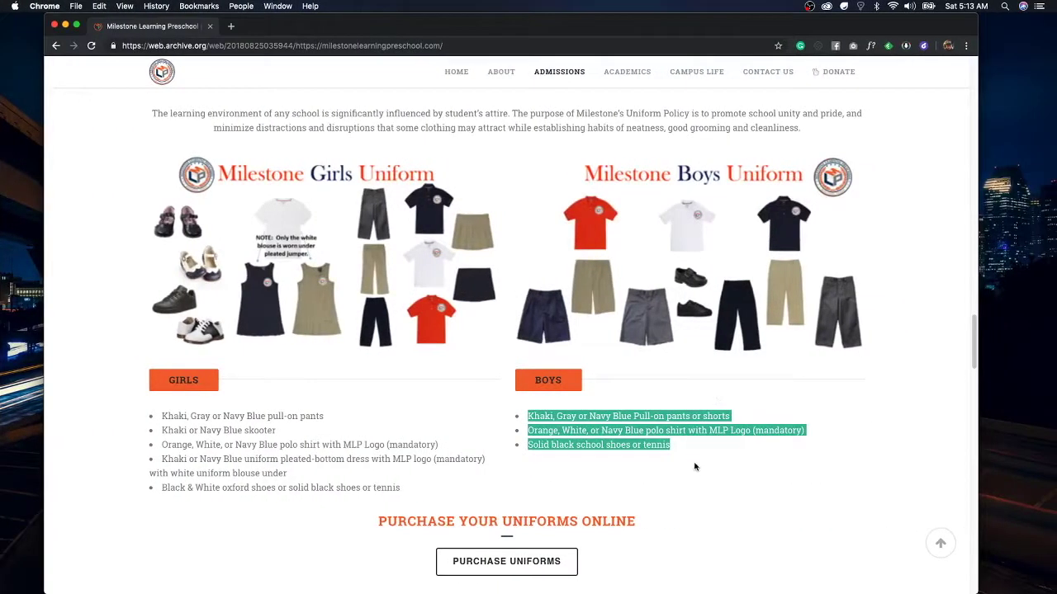
left_click(570, 432)
scroll(658, 430, "down", 5)
scroll(658, 429, "up", 4)
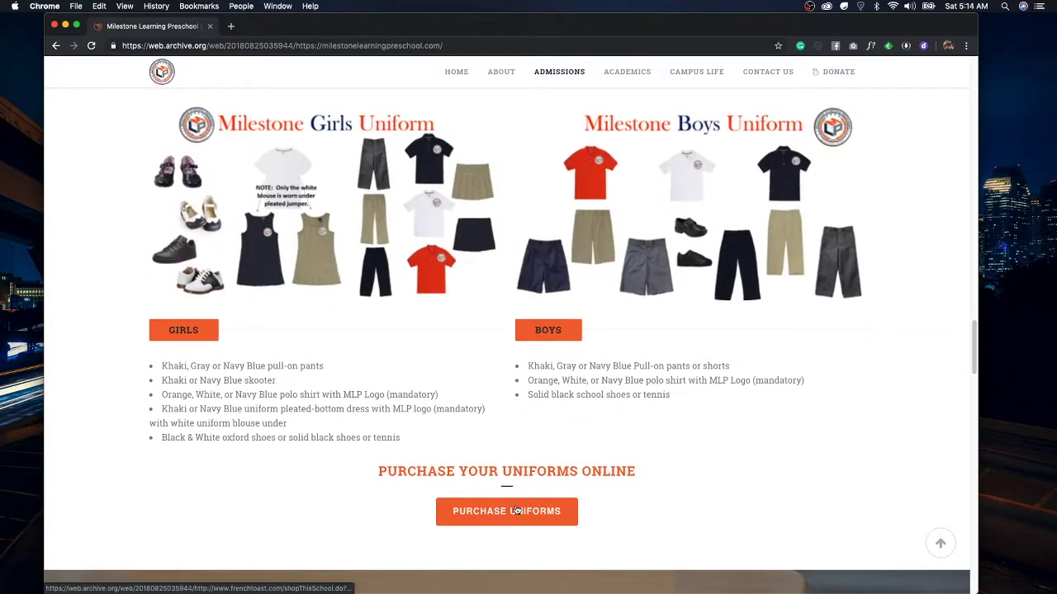
scroll(707, 408, "up", 3)
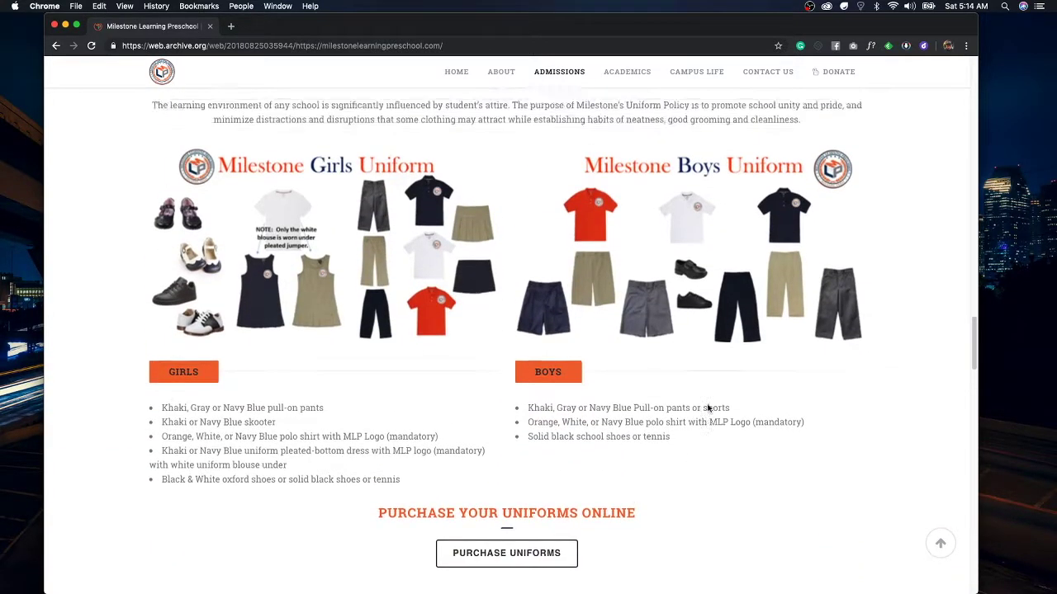
scroll(707, 408, "down", 3)
scroll(708, 408, "down", 1)
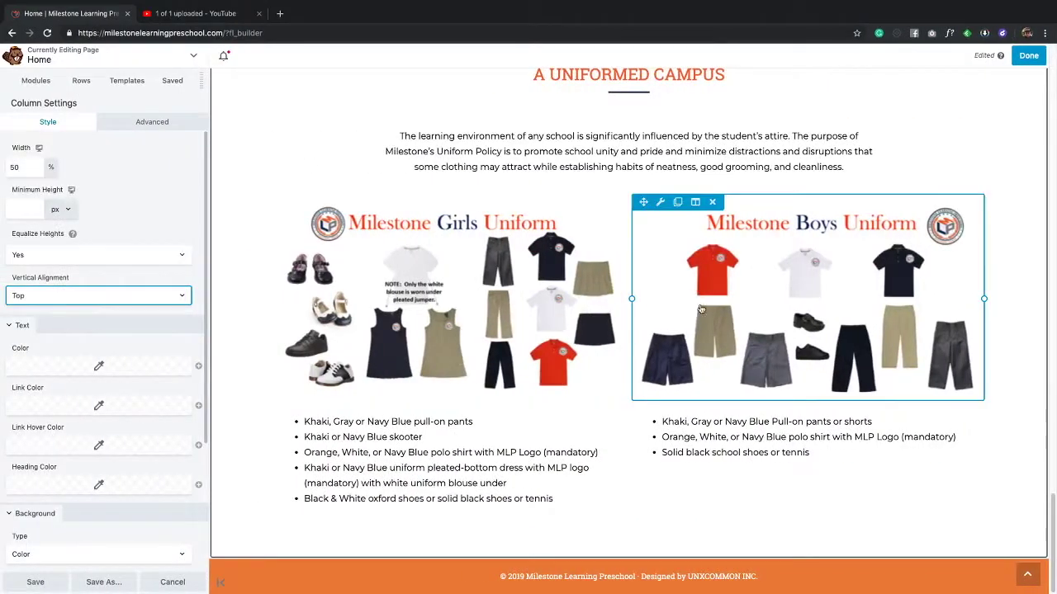
scroll(386, 132, "up", 2)
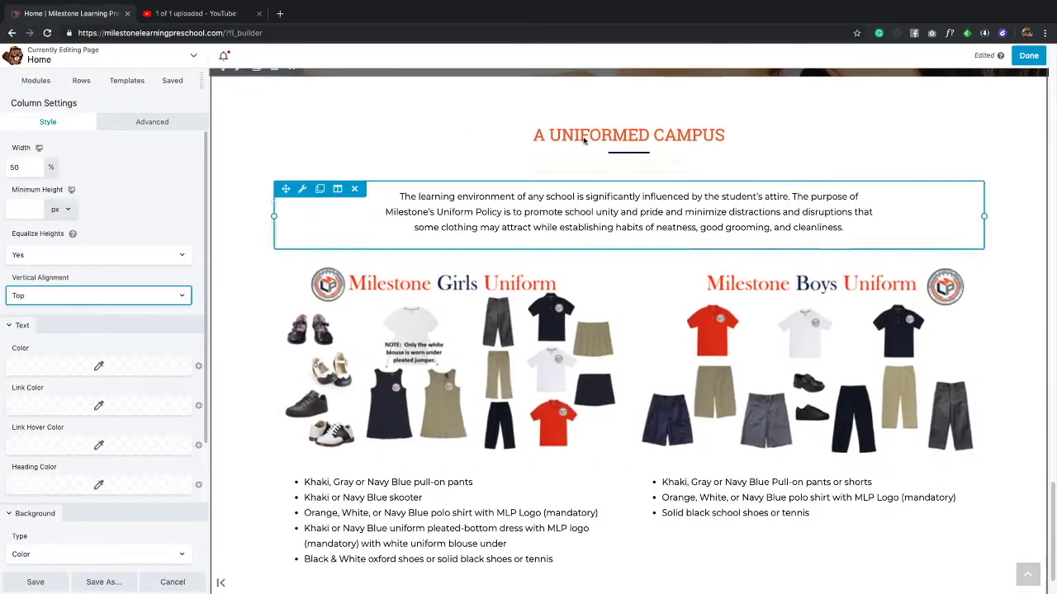
Copy the A UNIFORMED CAMPUS heading below the lists and retitle it PURCHASE YOUR UNIFORMS ONLINE
left_click(319, 123)
left_click_drag(286, 122, 608, 514)
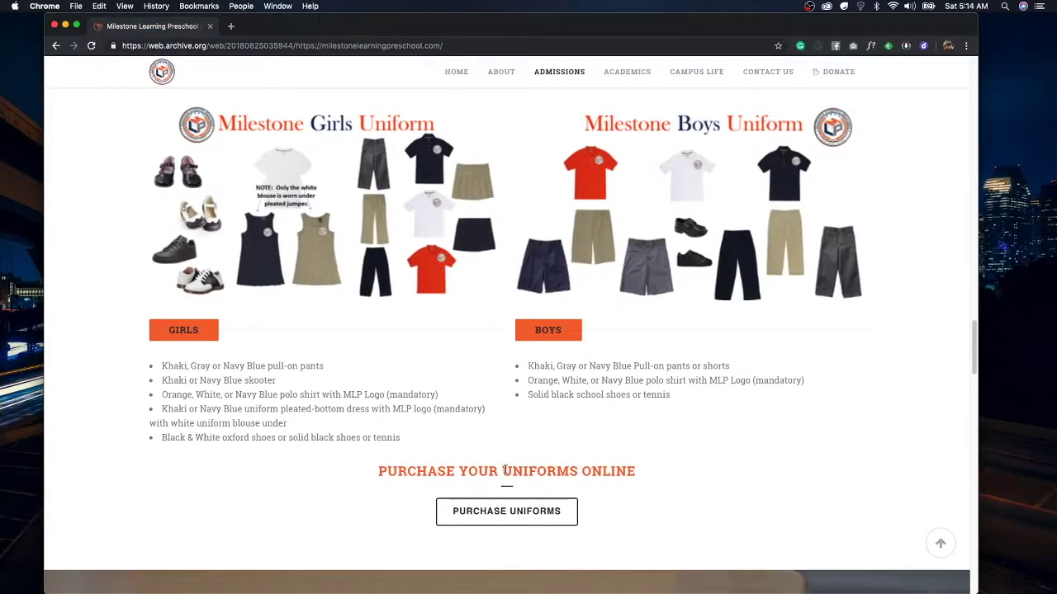
triple_click(538, 471)
key("ctrl+c")
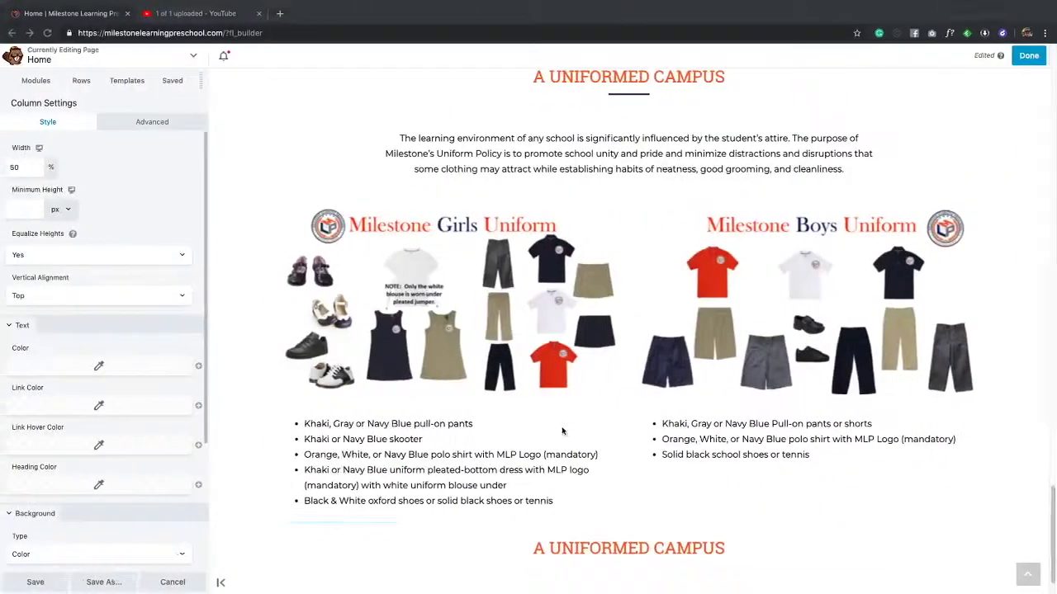
left_click(488, 529)
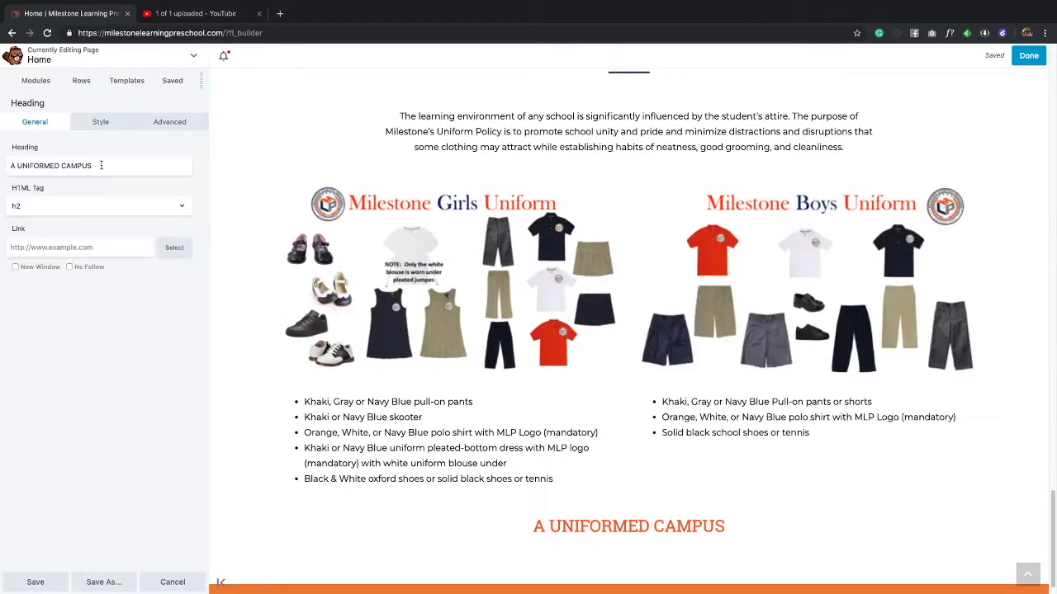
triple_click(101, 166)
key("ctrl+v")
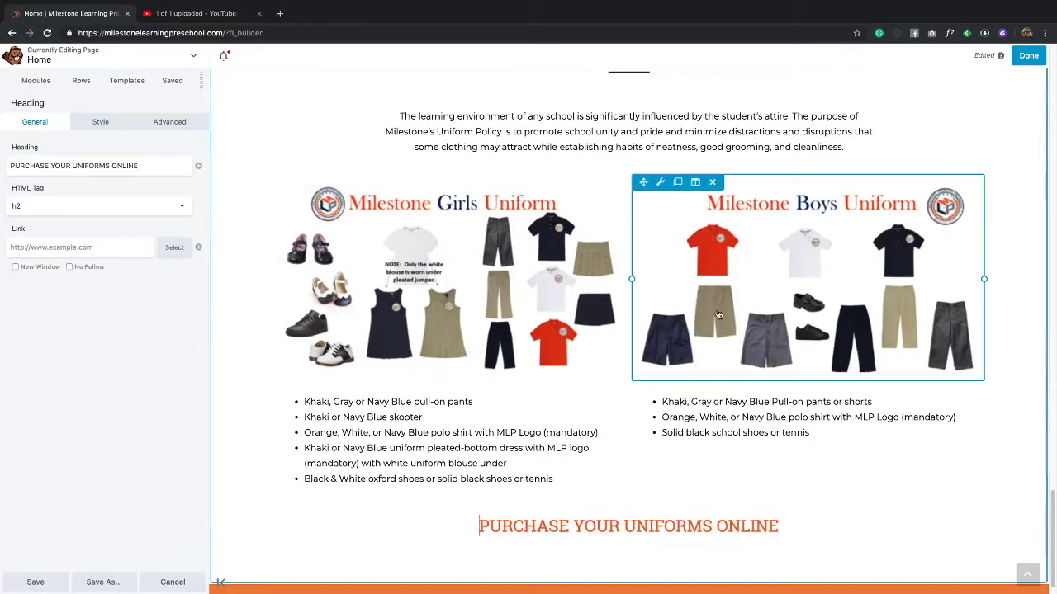
scroll(528, 289, "up", 2)
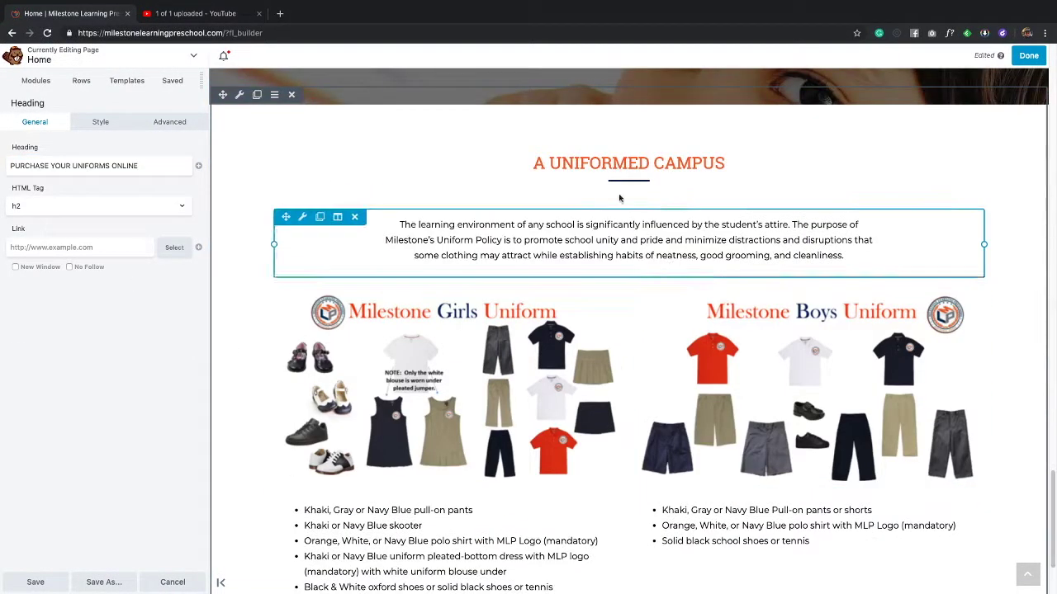
left_click(405, 198)
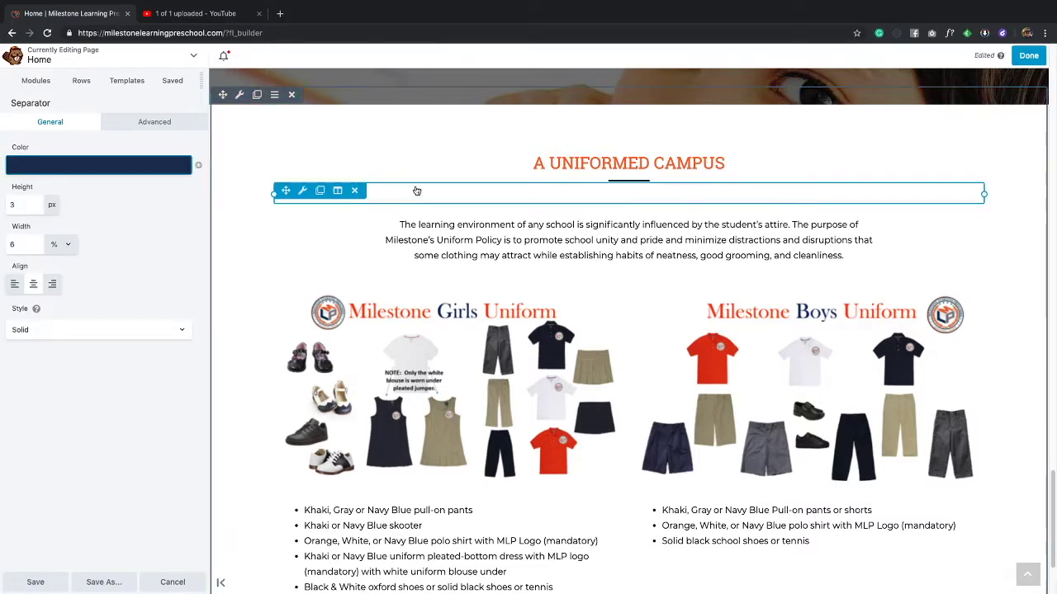
left_click(320, 191)
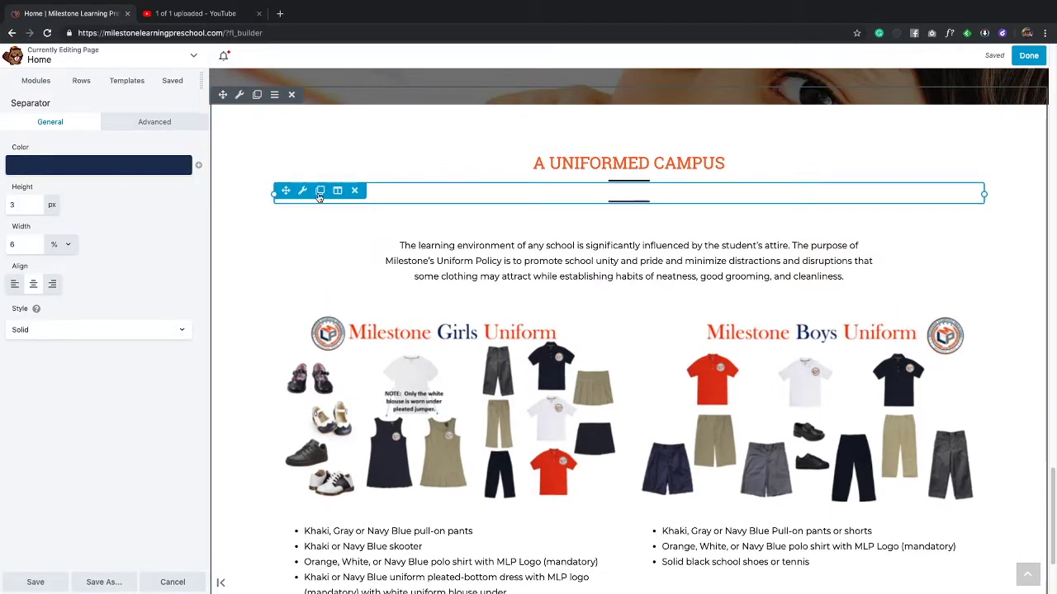
Place the divider copy and a duplicated CALL button under the purchase heading, centring the button
left_click_drag(285, 191, 598, 360)
scroll(597, 360, "up", 6)
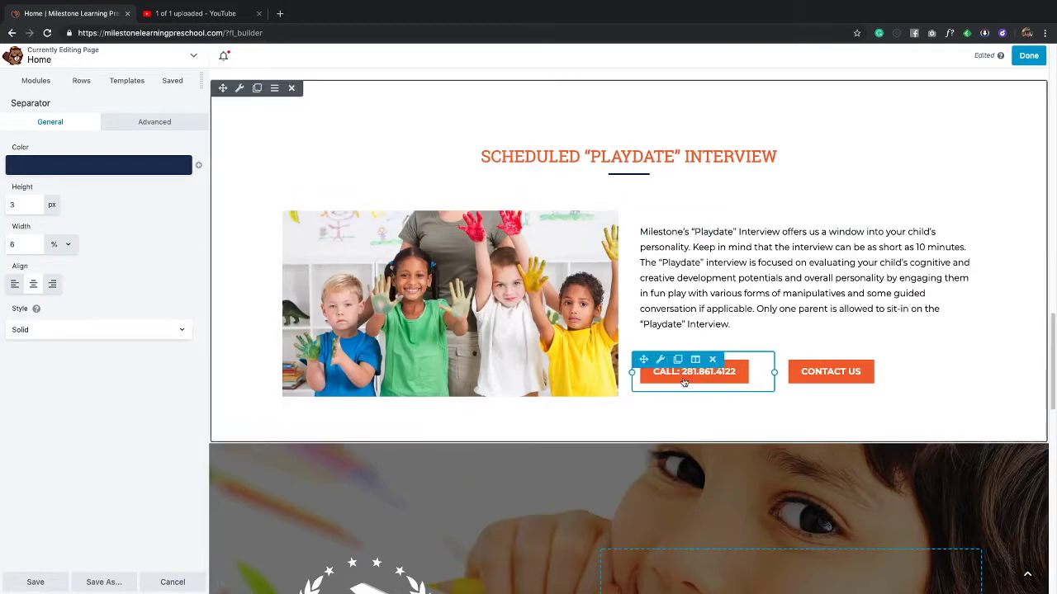
left_click(678, 361)
left_click_drag(685, 403, 652, 474)
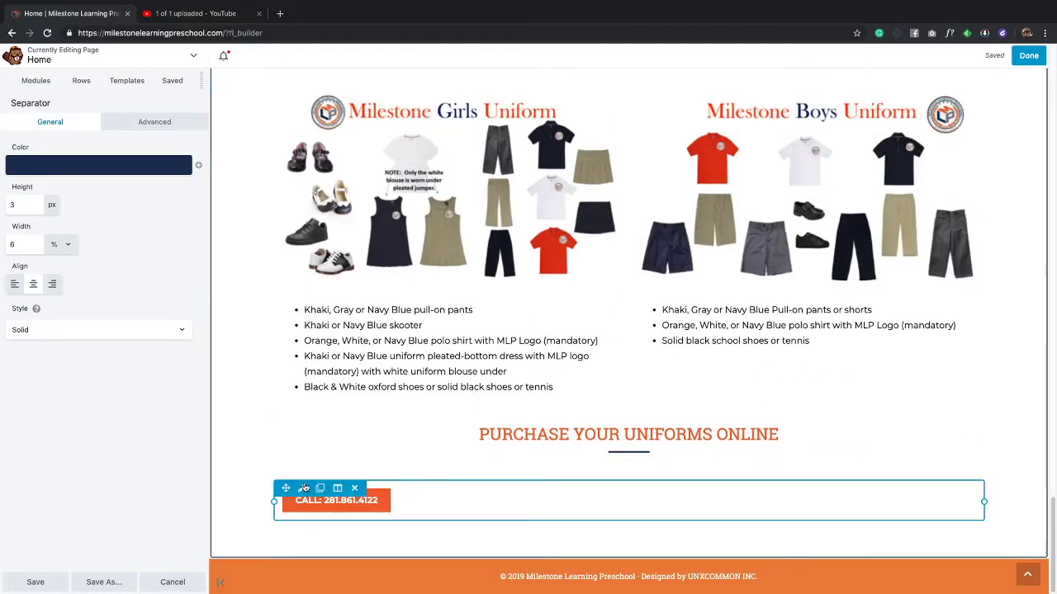
left_click(304, 488)
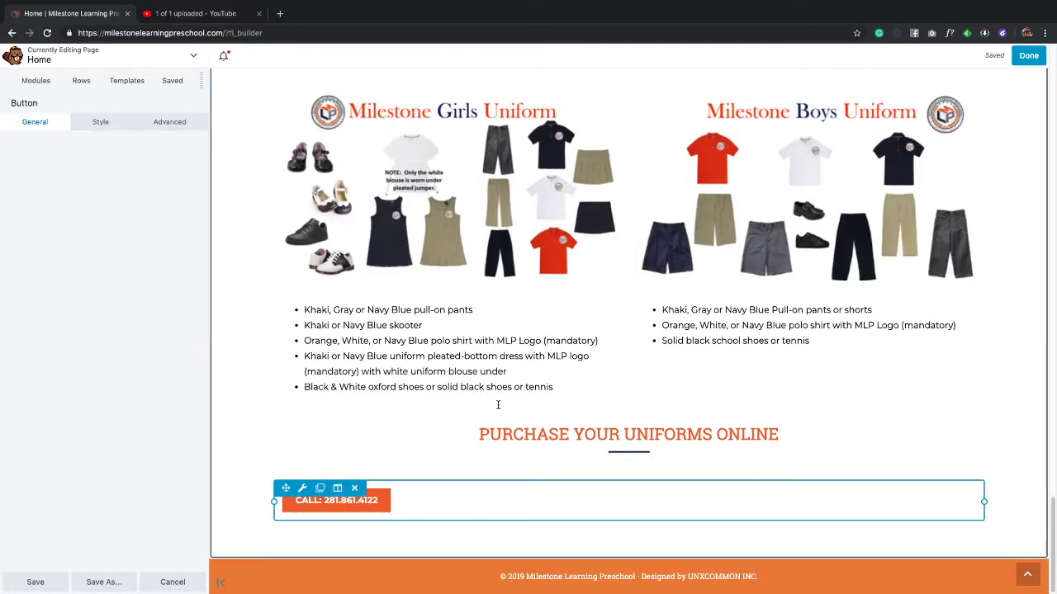
left_click(99, 121)
left_click(33, 208)
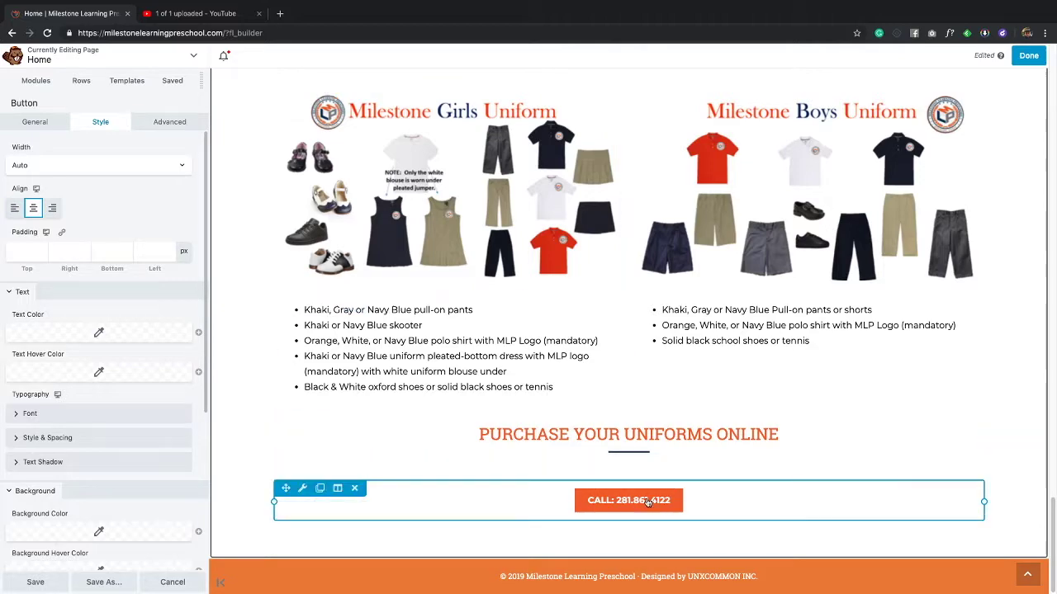
key("ctrl+Right")
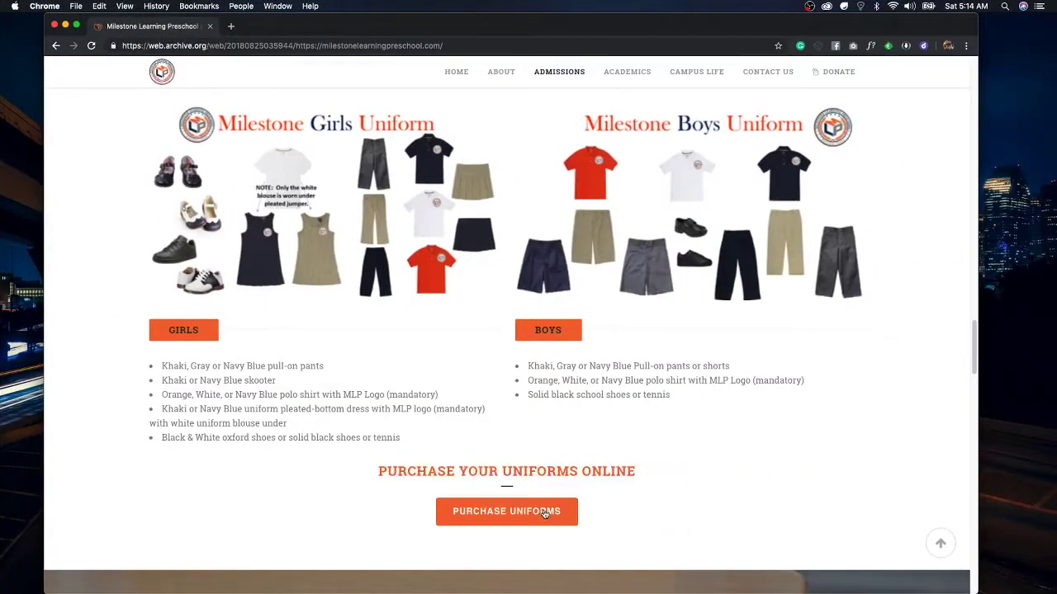
Open the PURCHASE UNIFORMS link in a new tab and load it without the web.archive.org prefix
key("ctrl+Left")
key("ctrl+Right")
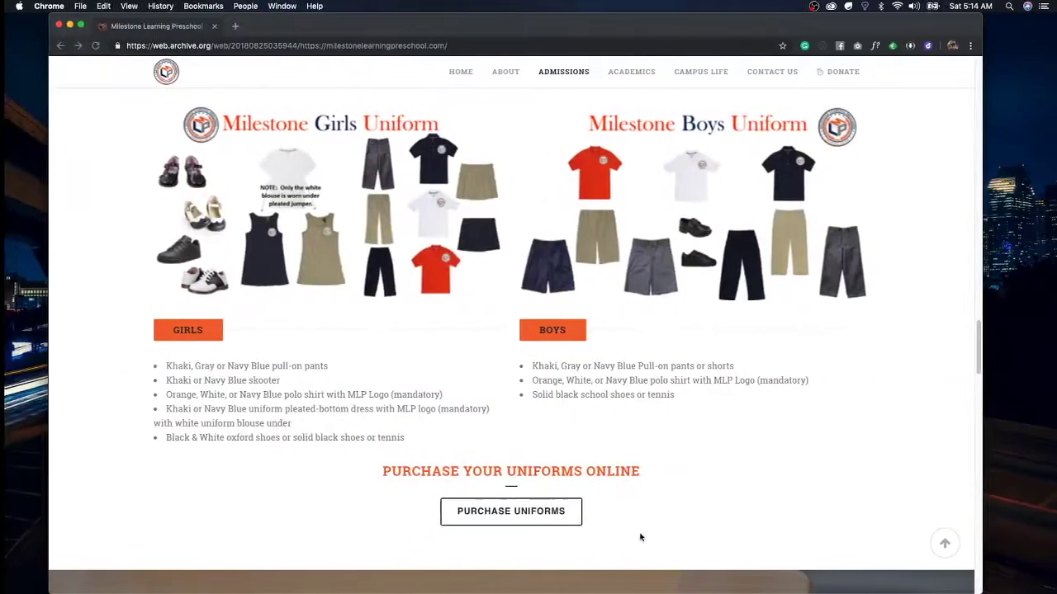
right_click(533, 509)
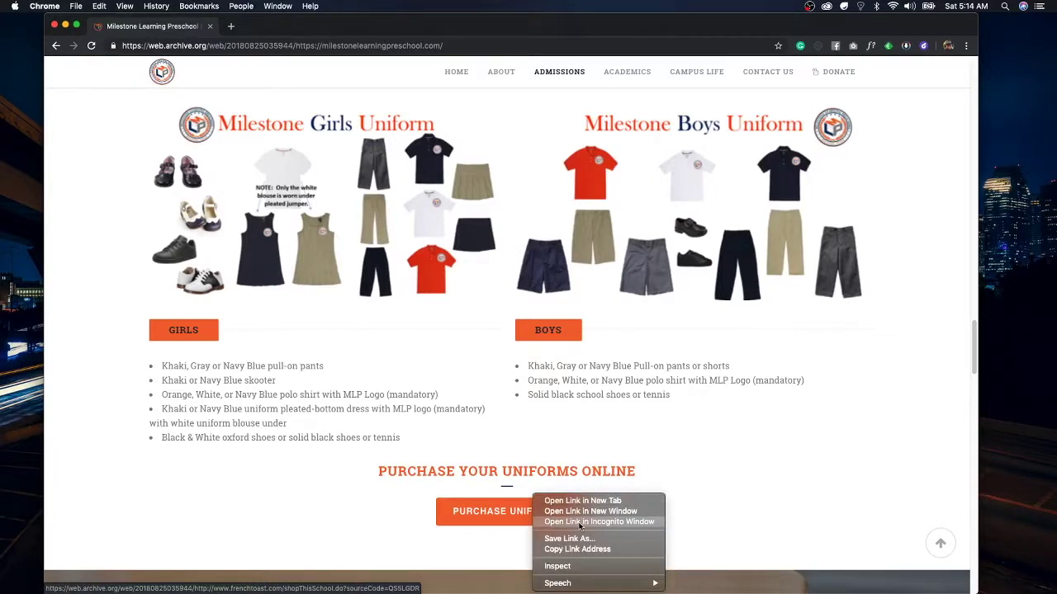
left_click(579, 500)
left_click(302, 31)
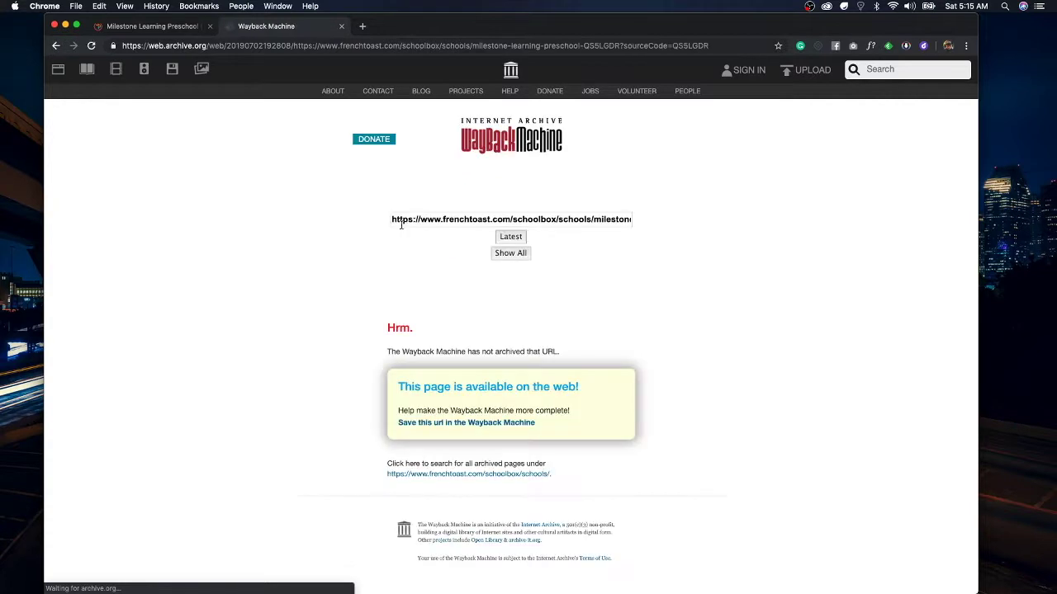
left_click(476, 221)
left_click(383, 47)
key("Return")
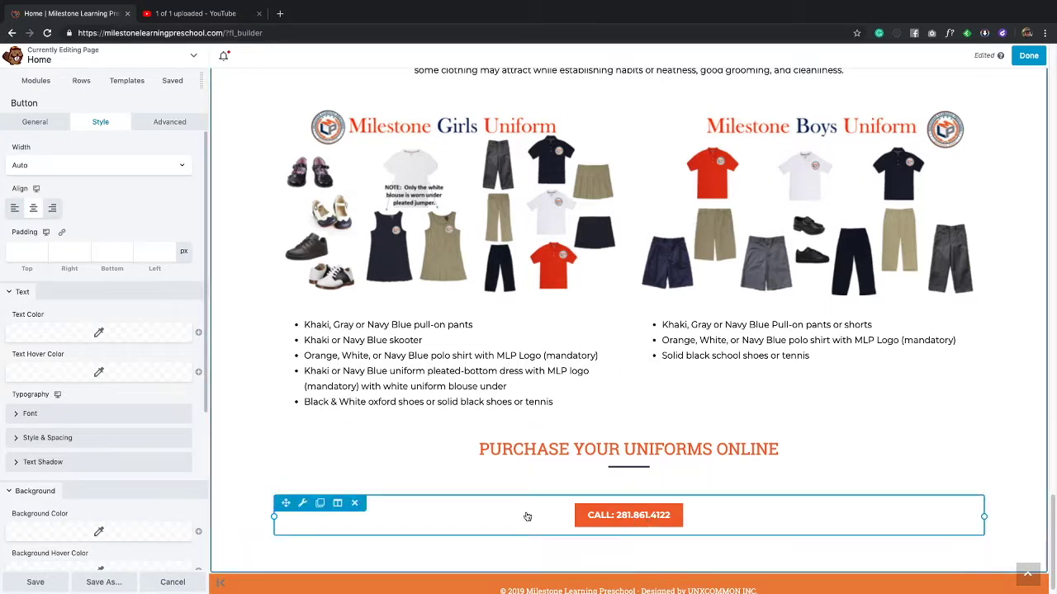
Change the button's label text to PURCHASE UNIFORMS
left_click(453, 516)
left_click_drag(101, 166, 1, 144)
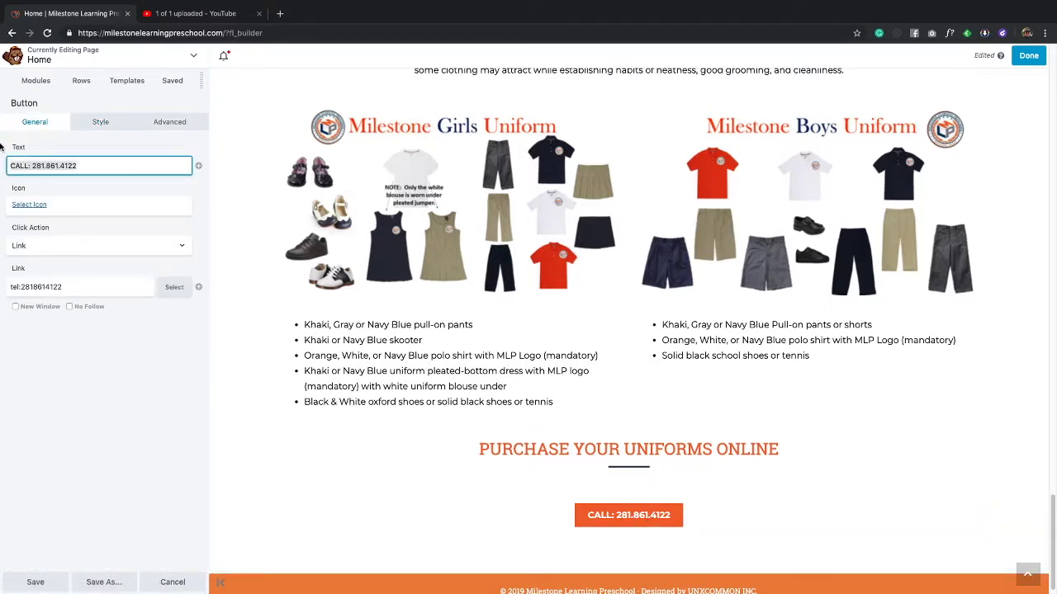
type("PURCHA")
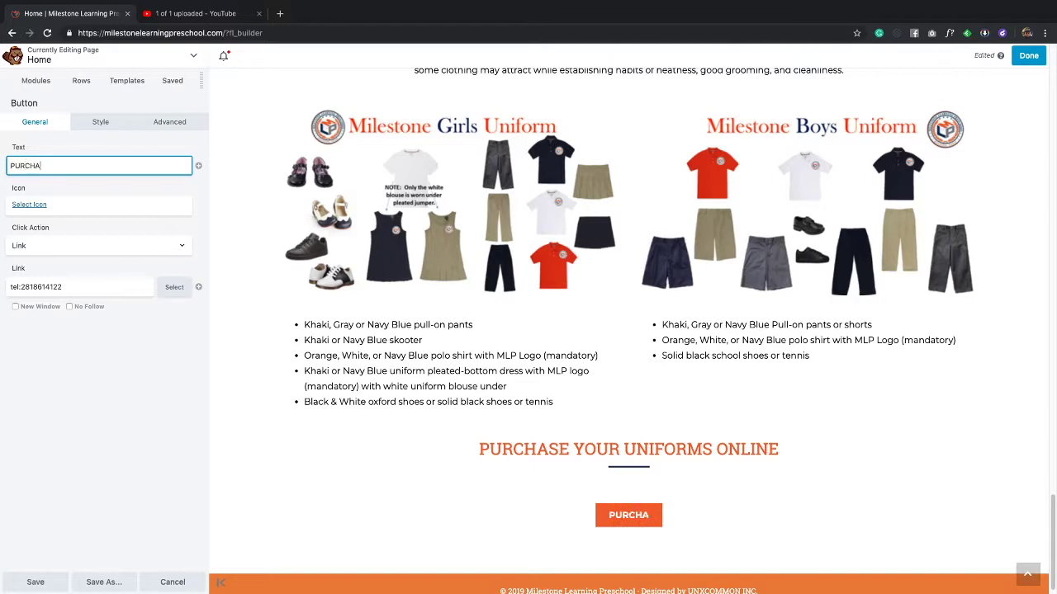
type("SE UNIFORMS")
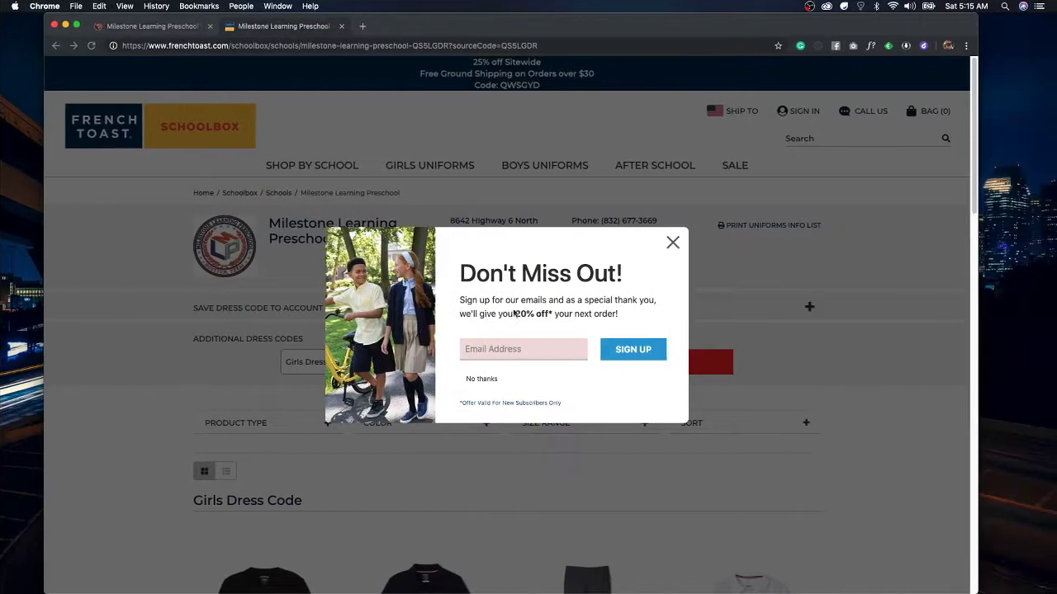
Copy the French Toast store address and paste it over the phone number in the Link field
left_click(672, 243)
left_click(393, 46)
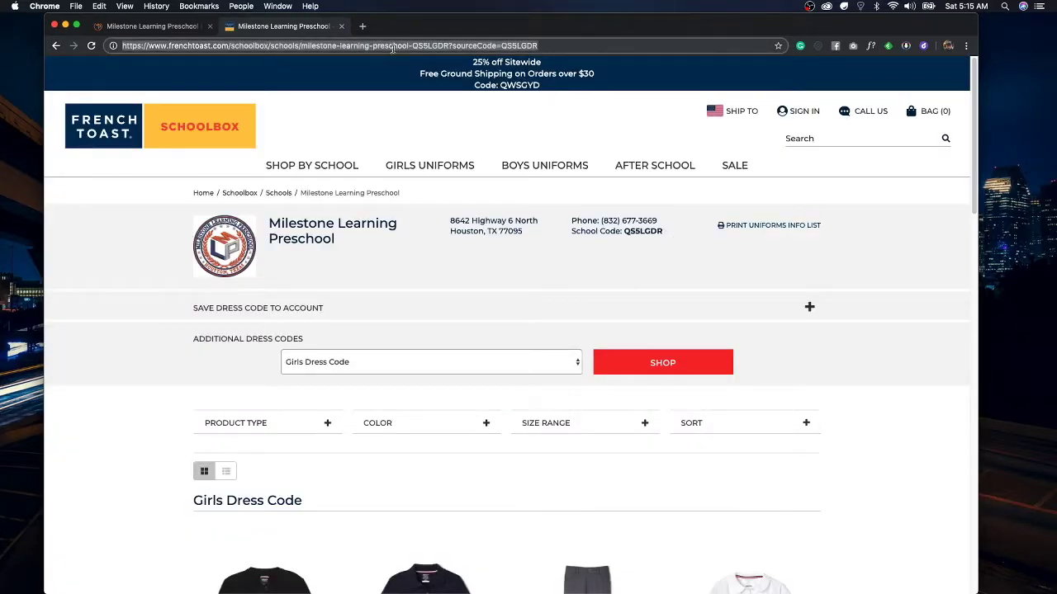
left_click(200, 31)
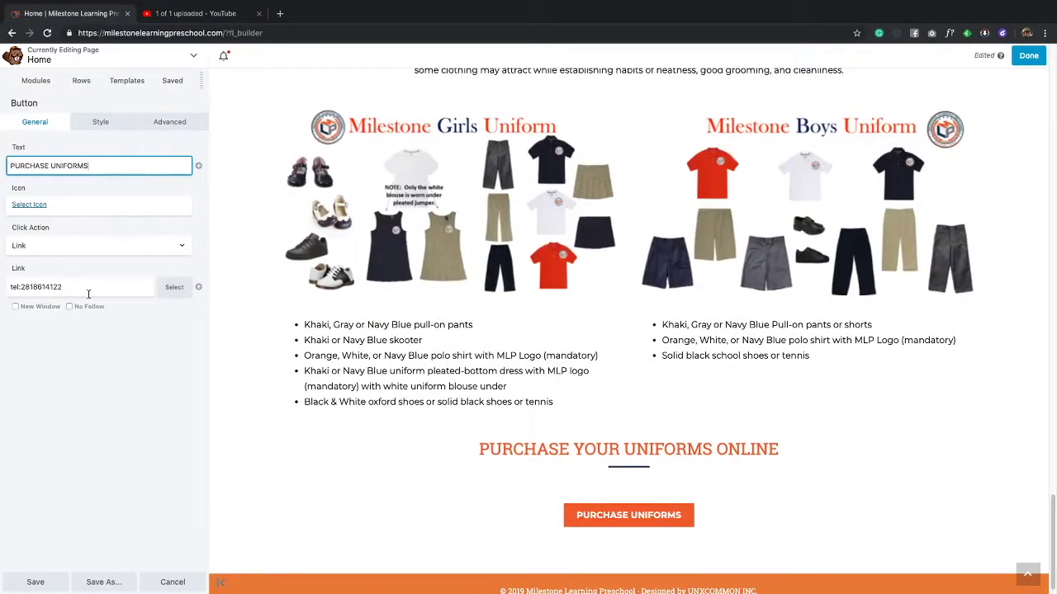
triple_click(89, 289)
key("ctrl+v")
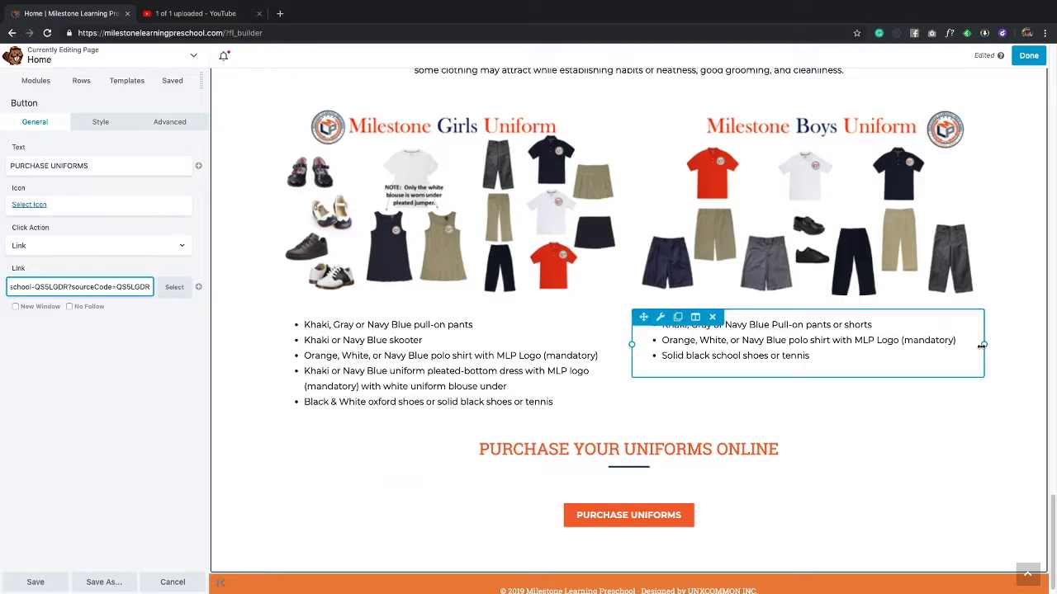
Save the button and drag the copied hero row below the uniforms section
scroll(982, 349, "up", 4)
scroll(981, 348, "down", 1)
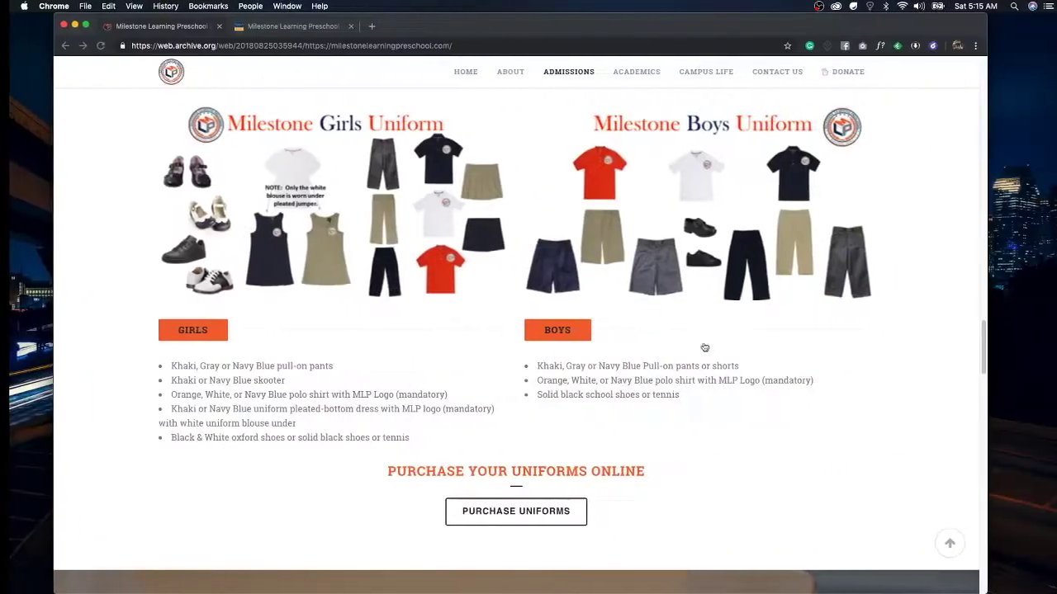
scroll(739, 358, "down", 4)
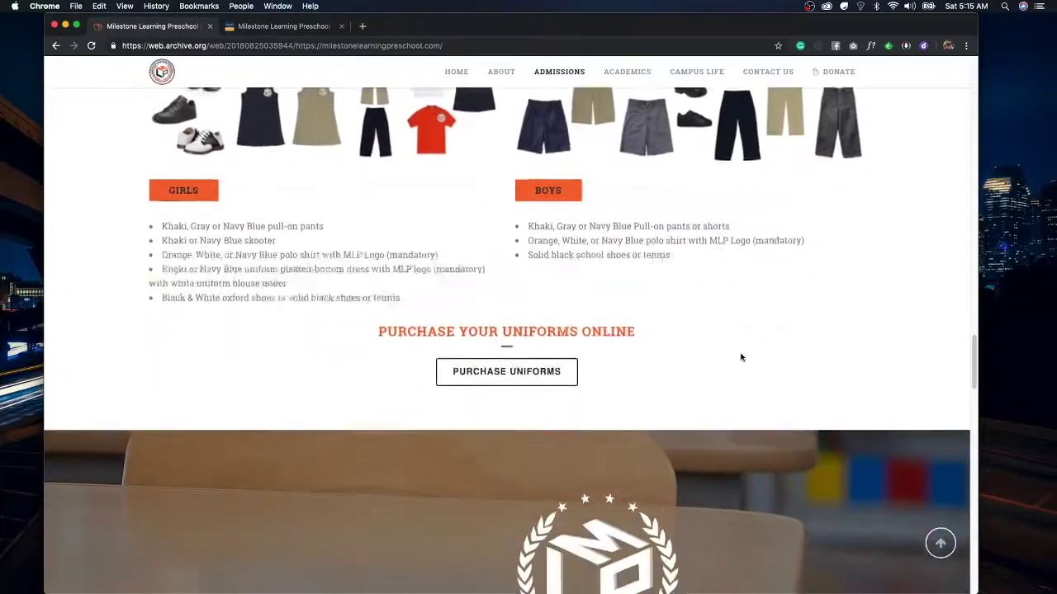
scroll(740, 355, "down", 3)
scroll(771, 354, "up", 3)
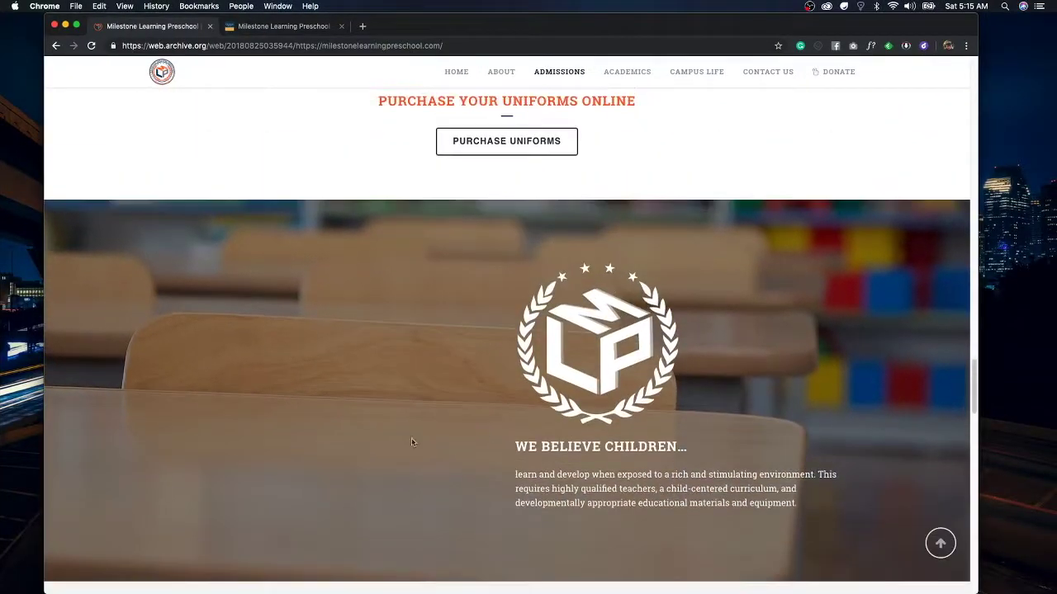
scroll(748, 317, "down", 3)
scroll(746, 310, "up", 3)
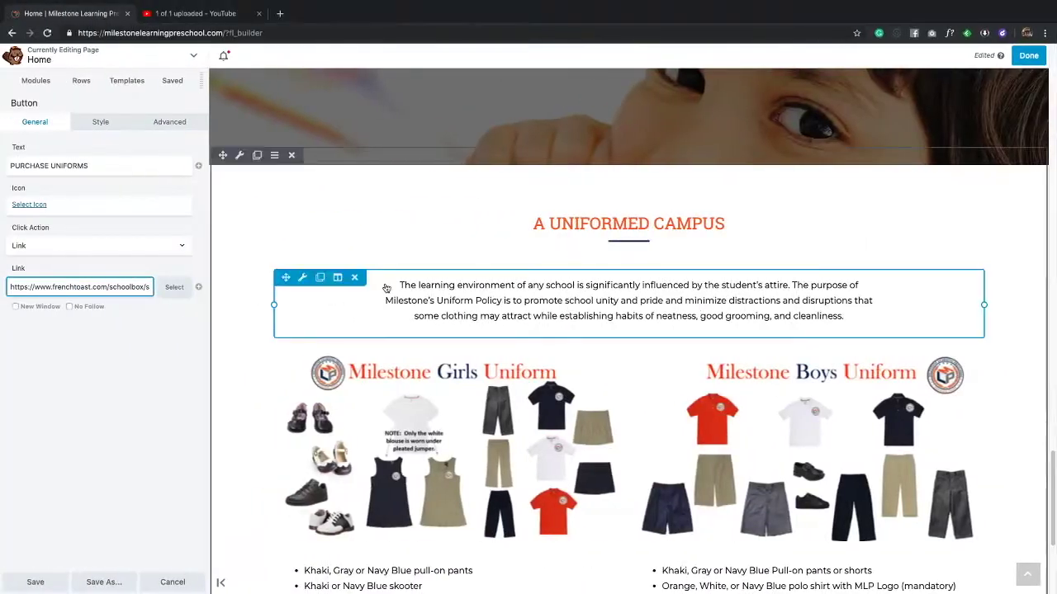
scroll(264, 173, "up", 5)
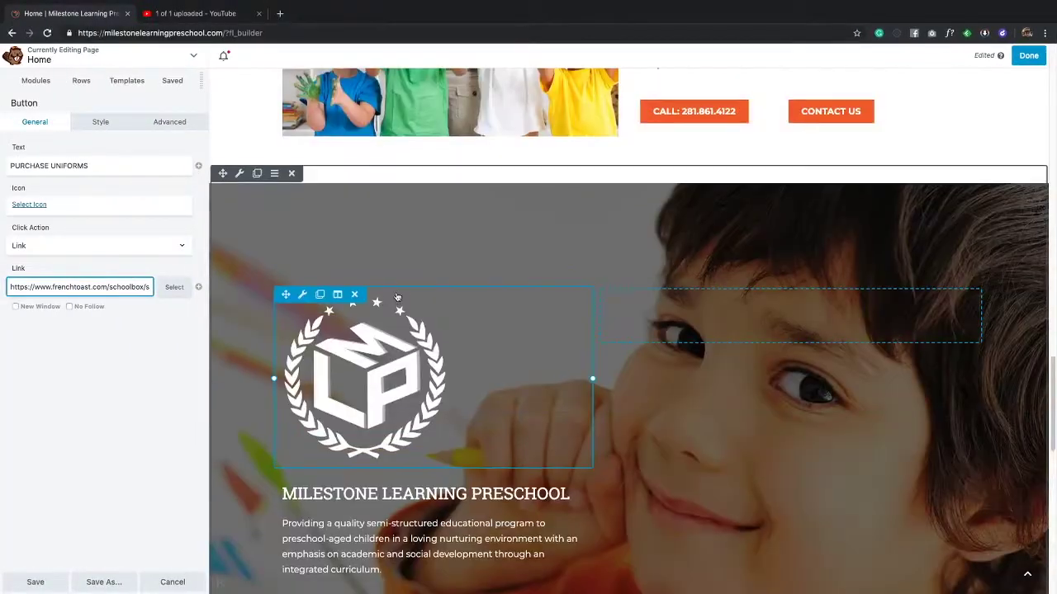
left_click(261, 155)
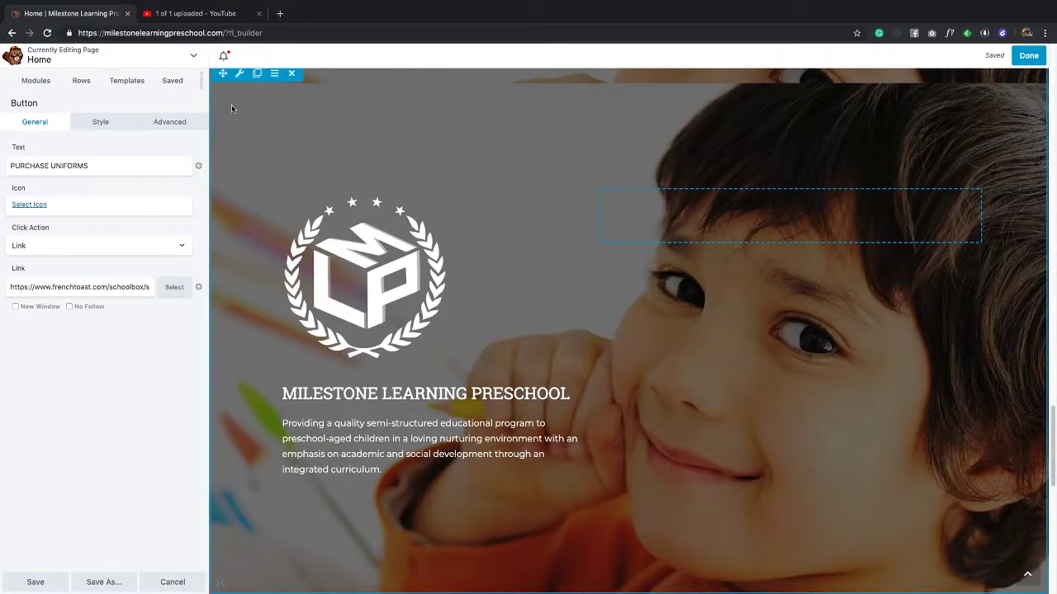
left_click_drag(223, 75, 284, 107)
left_click_drag(401, 411, 388, 541)
Move the logo and text column to the row's right side
scroll(484, 283, "up", 15)
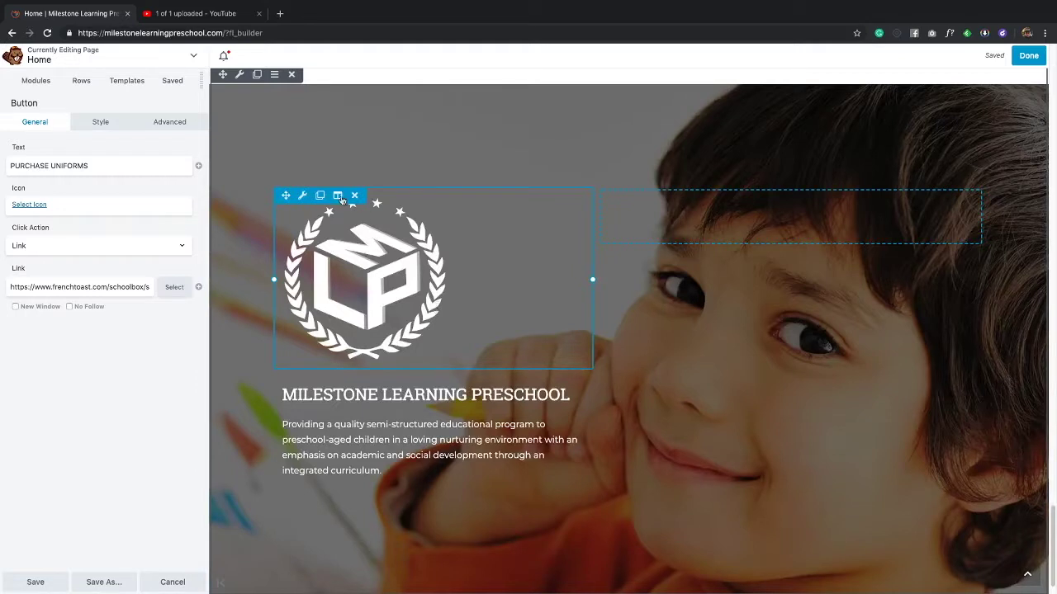
left_click(340, 198)
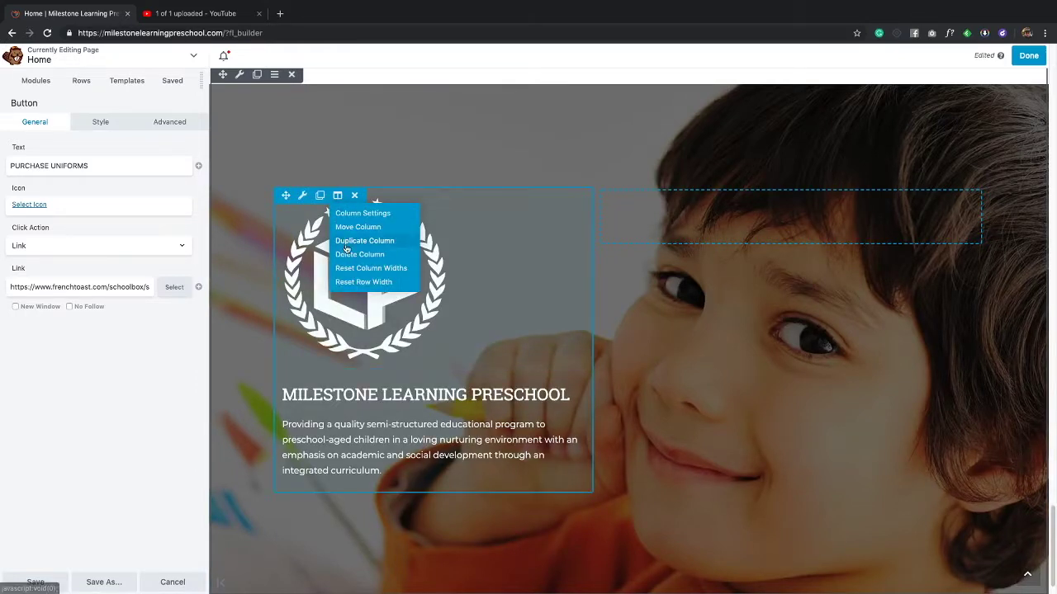
left_click_drag(347, 228, 984, 284)
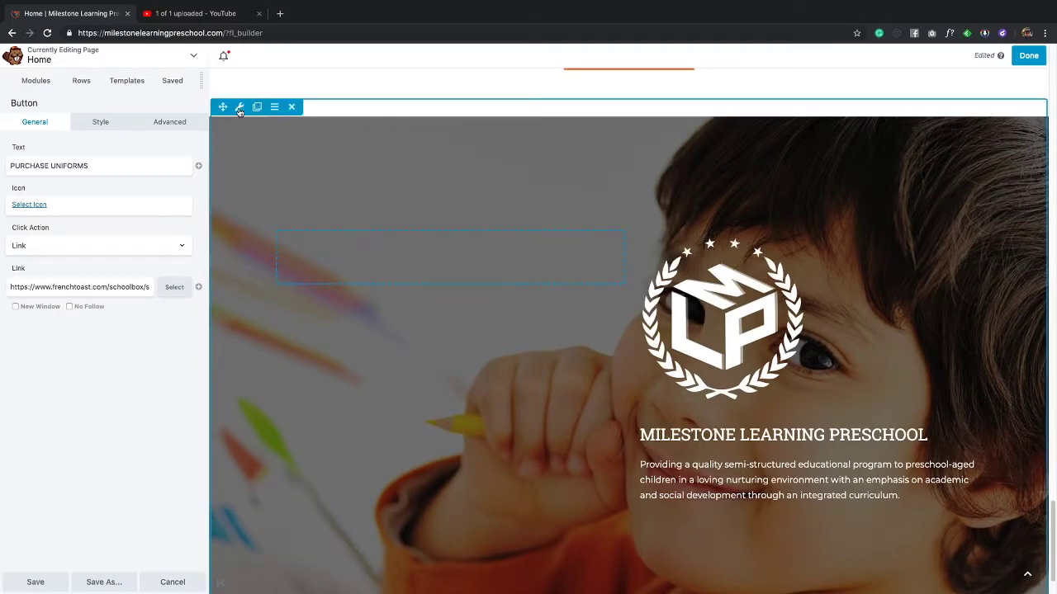
Swap the row's parallax background from the smiling boy photo to the blurred classroom desks image and save
left_click(239, 109)
scroll(104, 411, "down", 4)
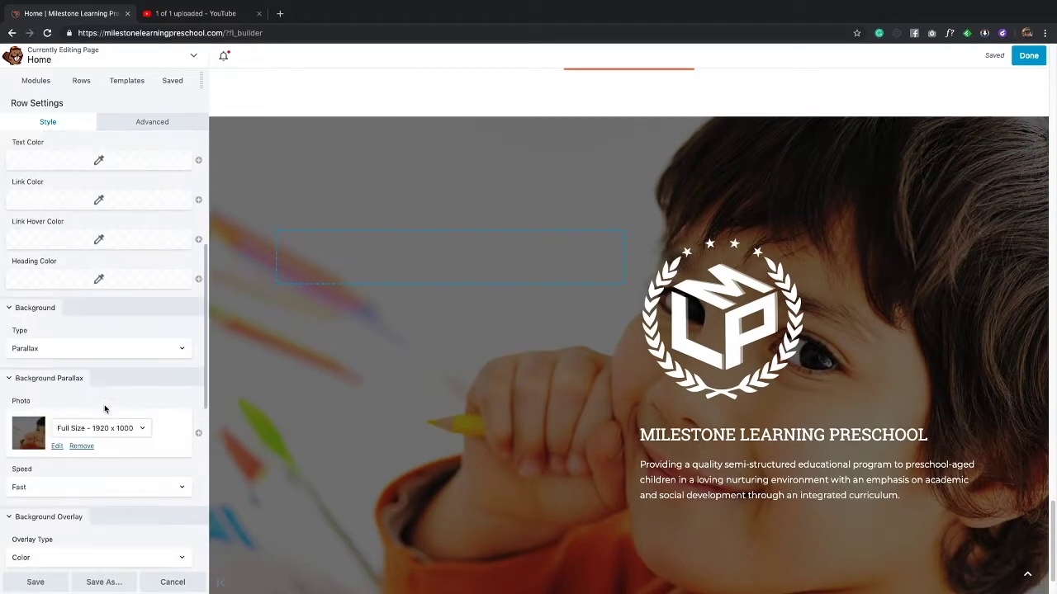
left_click(78, 443)
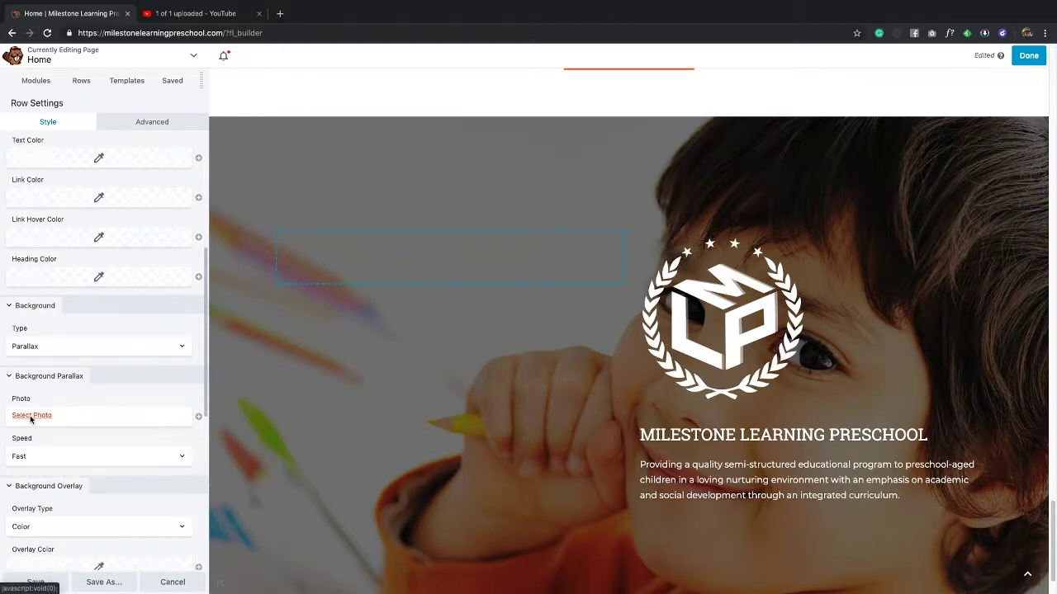
left_click(31, 416)
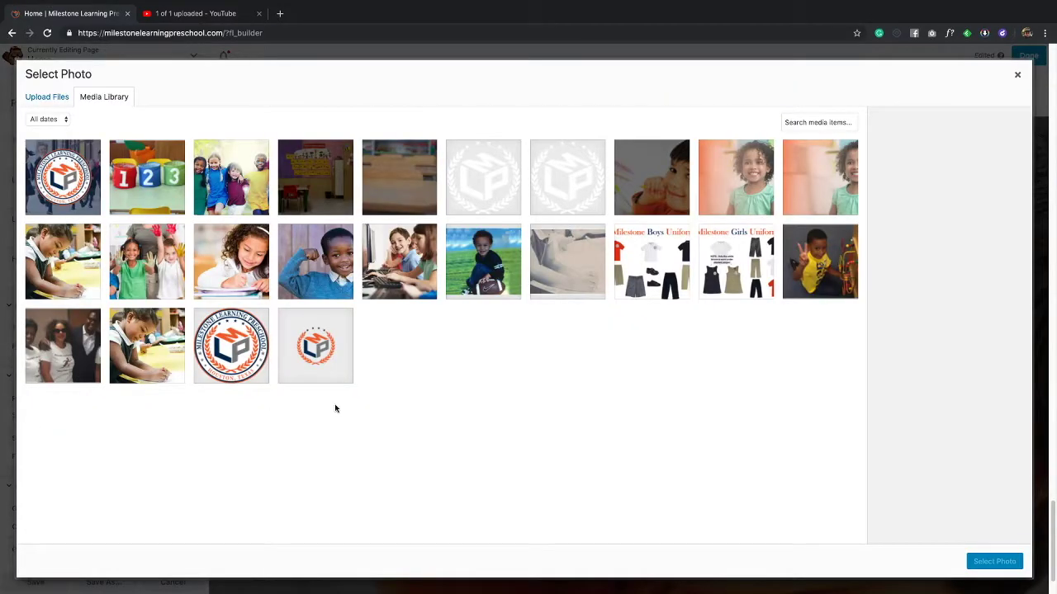
left_click(408, 184)
left_click(974, 561)
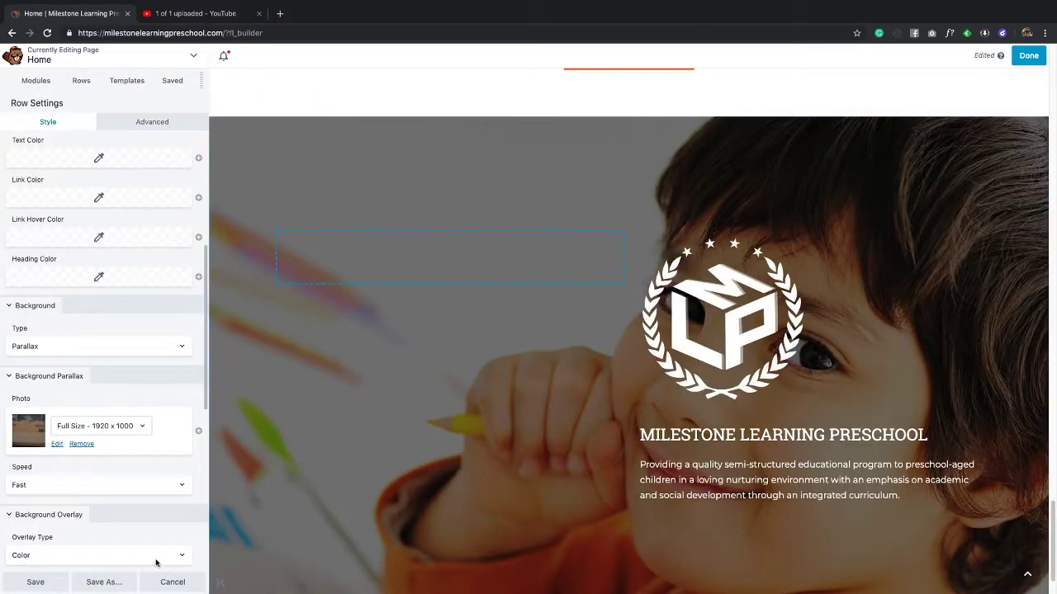
left_click(25, 584)
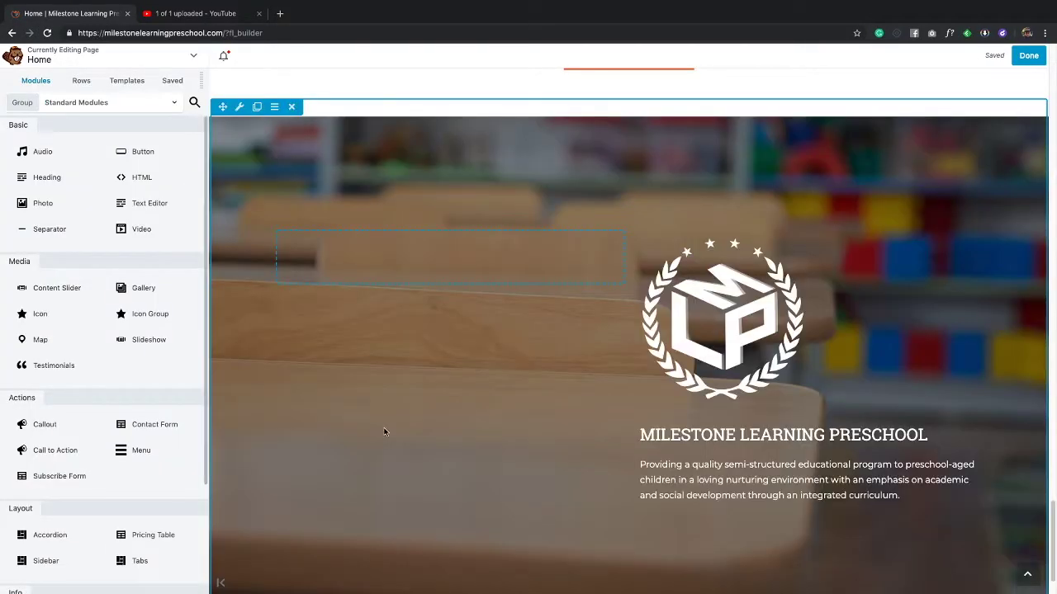
Retitle the MILESTONE LEARNING PRESCHOOL heading to WE BELIEVE CHILDREN… from the archived site
key("ctrl+Right")
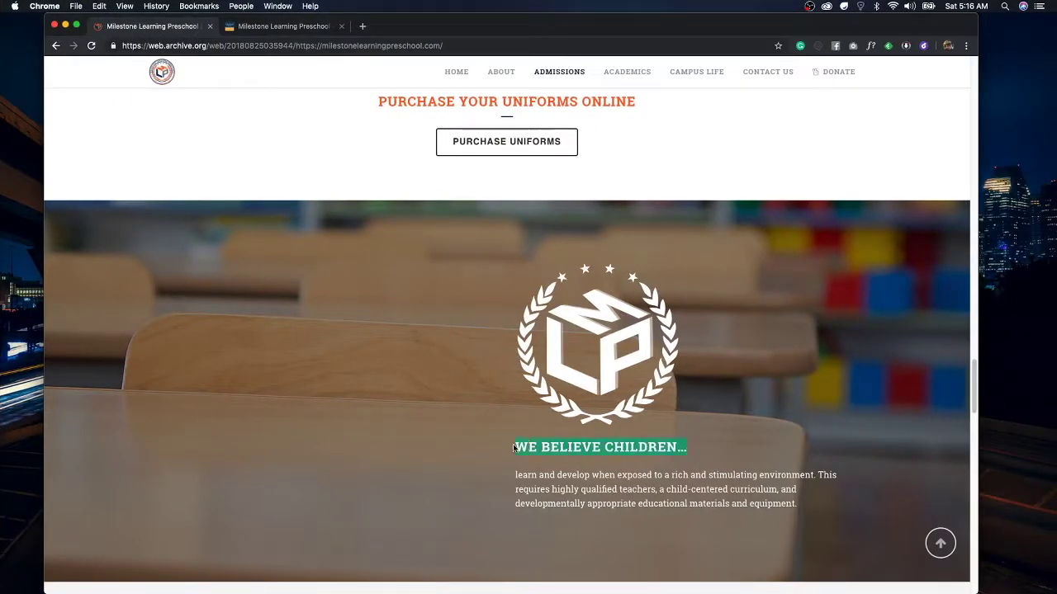
key("ctrl+Left")
left_click(735, 432)
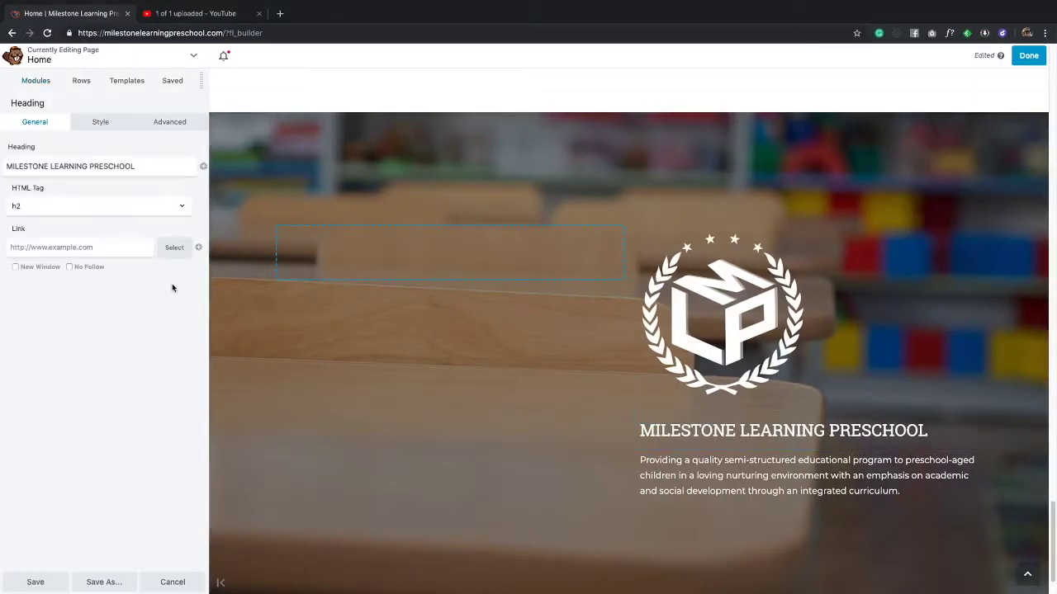
Replace the row's paragraph with the archived site's learning-environment text and save it
key("ctrl+Right")
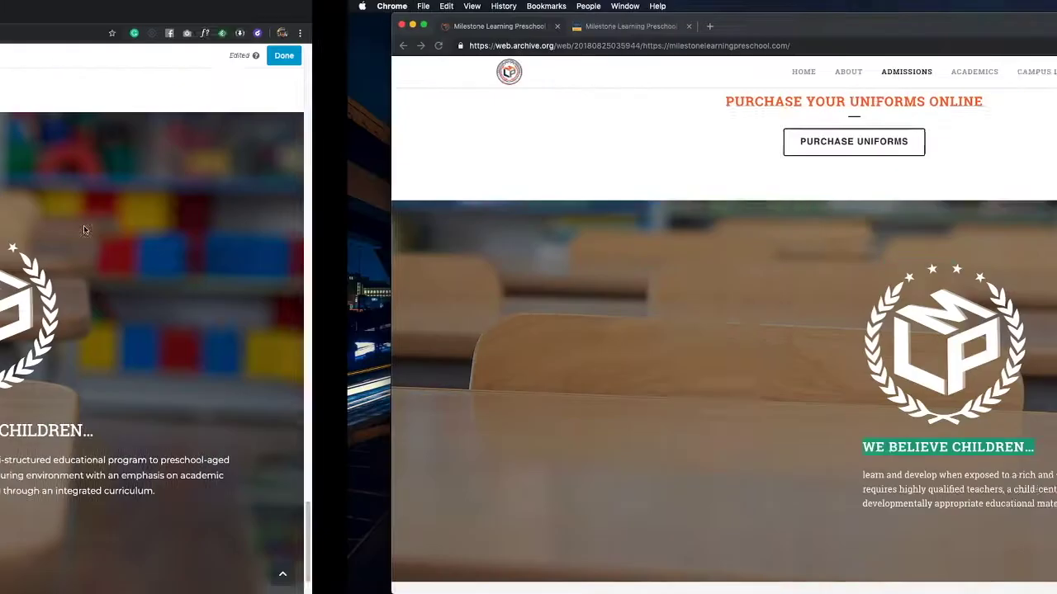
key("ctrl+Left")
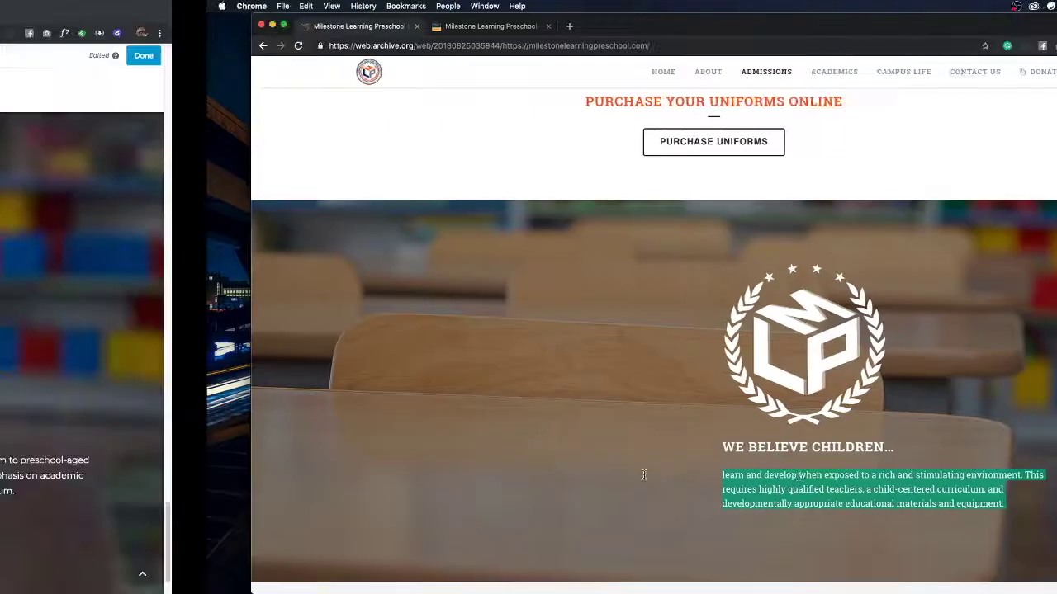
left_click(770, 476)
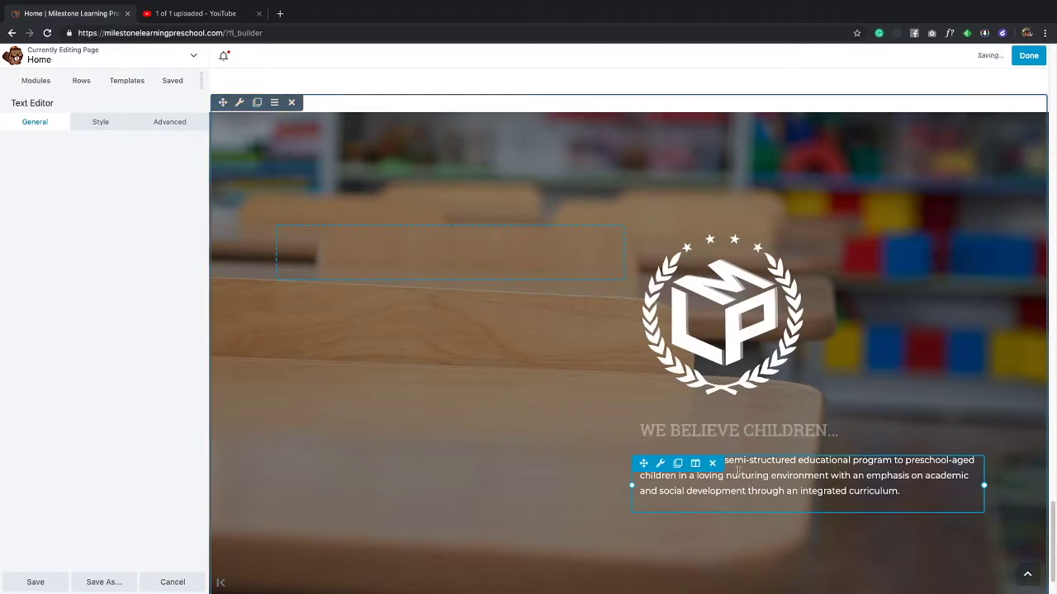
left_click(71, 301)
key("ctrl+a")
key("ctrl+v")
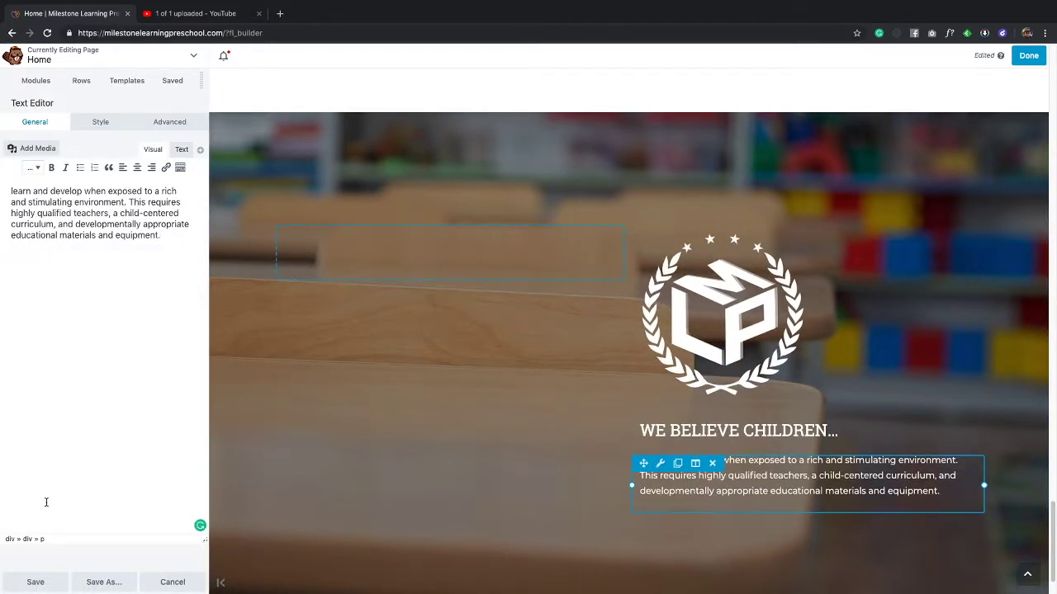
left_click(65, 582)
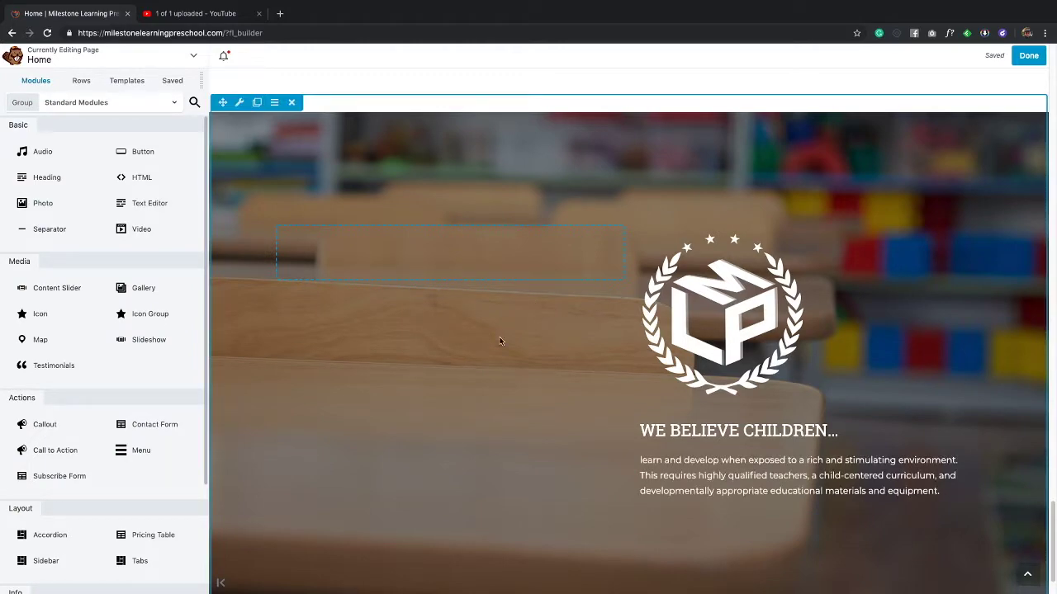
Check the archived site's layout, then duplicate the Scheduled Playdate Interview row
scroll(499, 341, "down", 2)
scroll(499, 341, "up", 10)
scroll(499, 341, "down", 3)
key("ctrl+Right")
scroll(510, 335, "down", 15)
scroll(687, 340, "down", 10)
scroll(686, 337, "up", 10)
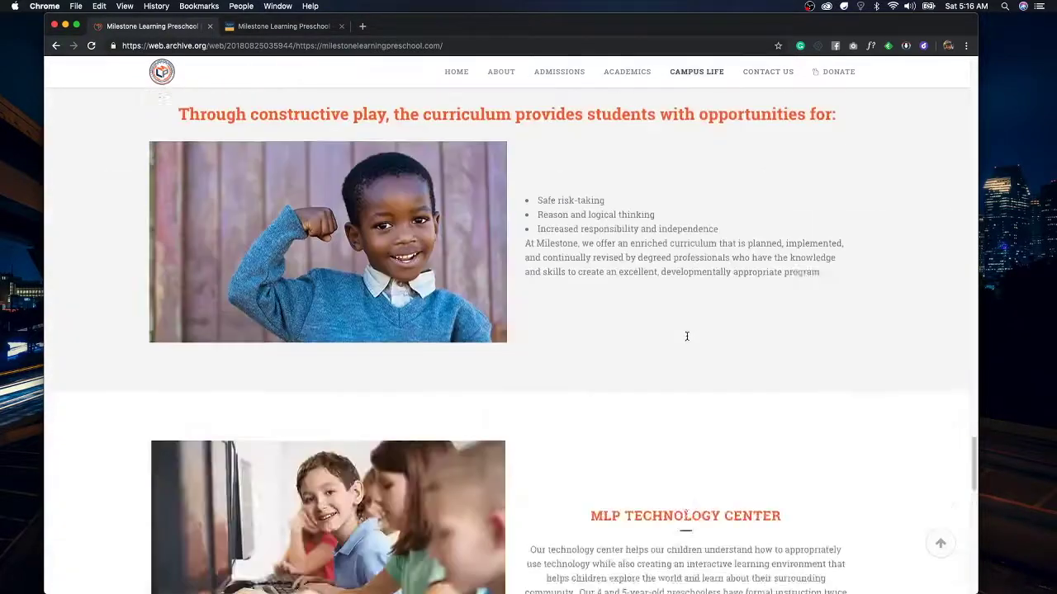
scroll(686, 336, "up", 10)
scroll(686, 336, "down", 4)
scroll(686, 336, "down", 1)
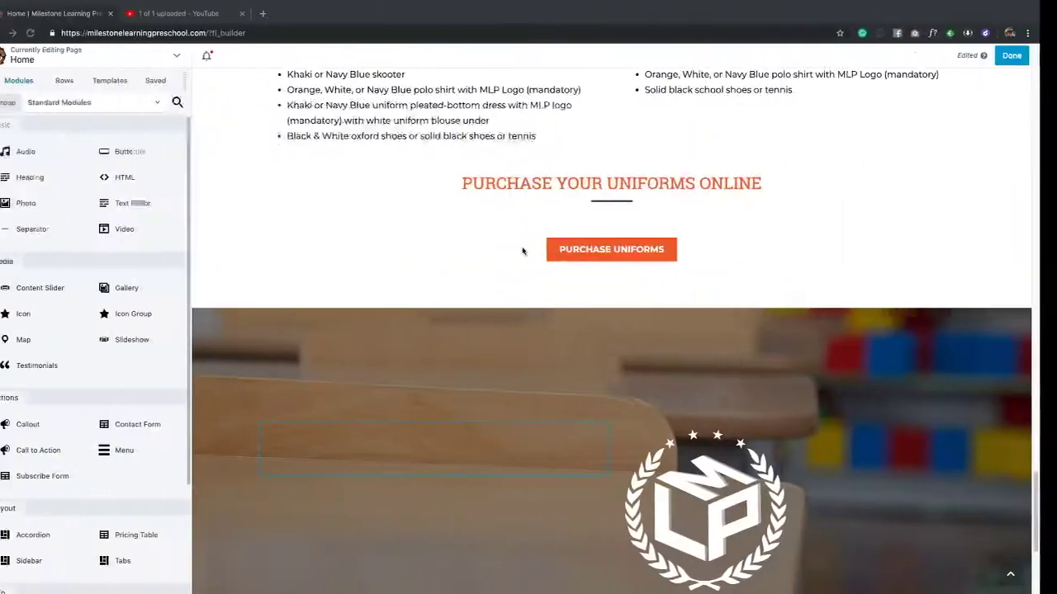
scroll(515, 322, "up", 10)
scroll(521, 321, "up", 6)
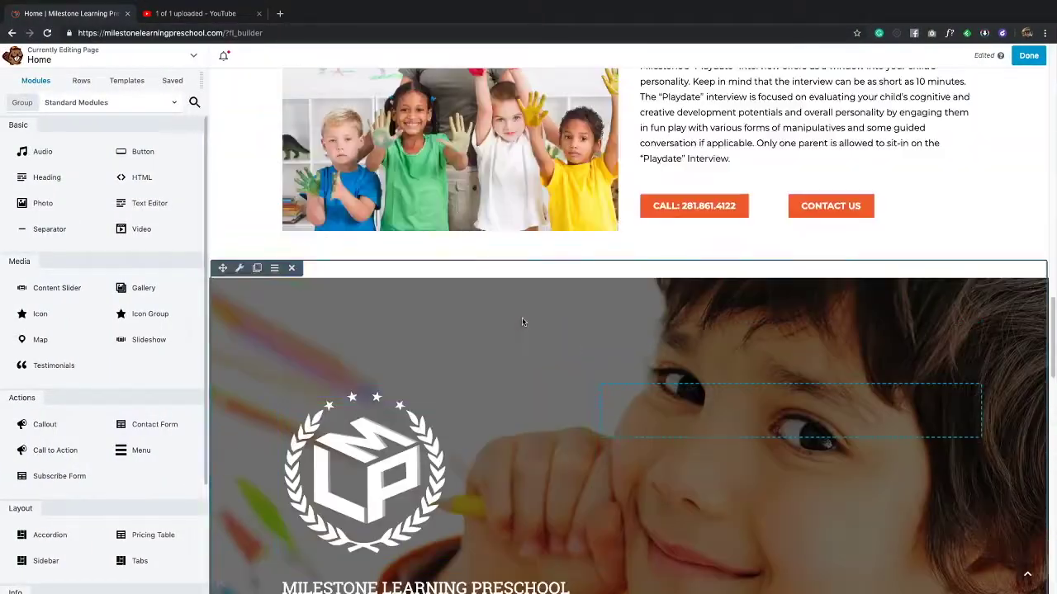
left_click(257, 148)
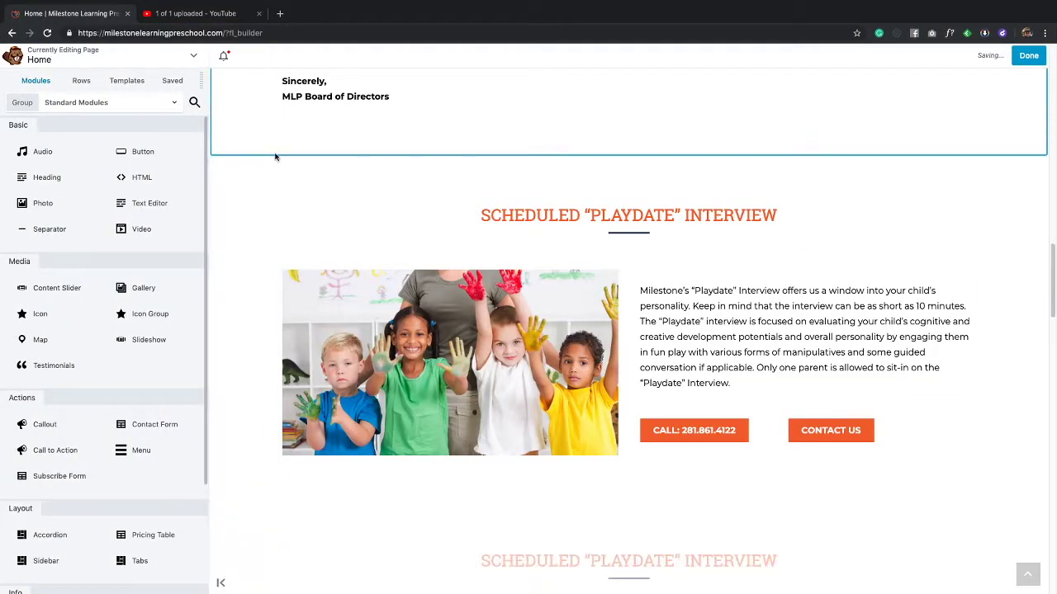
Move the playdate row copy below the WE BELIEVE CHILDREN row, just above the footer
scroll(276, 157, "down", 5)
left_click_drag(223, 312, 285, 532)
scroll(466, 210, "down", 4)
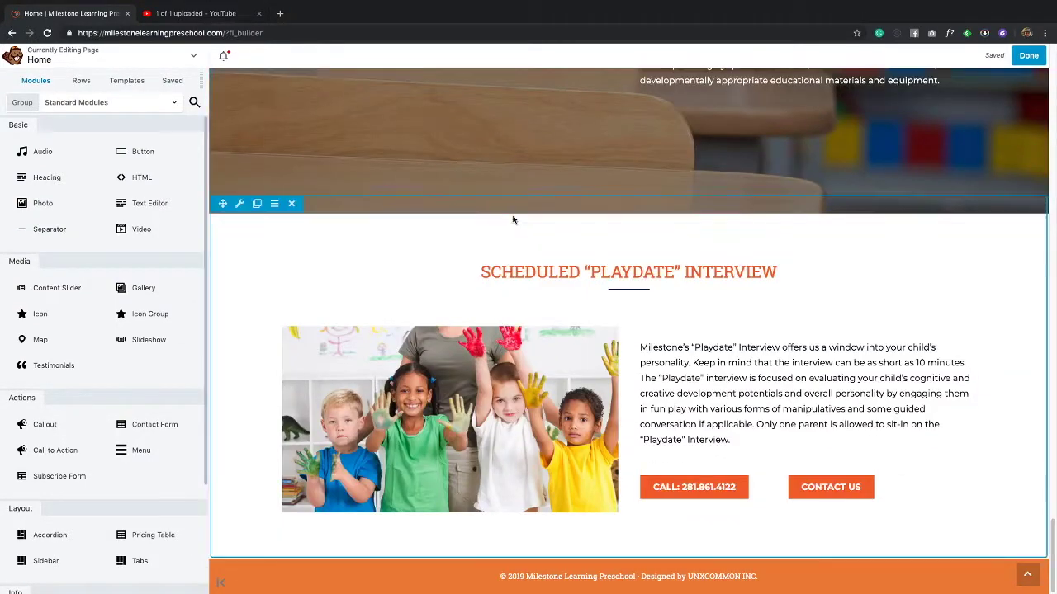
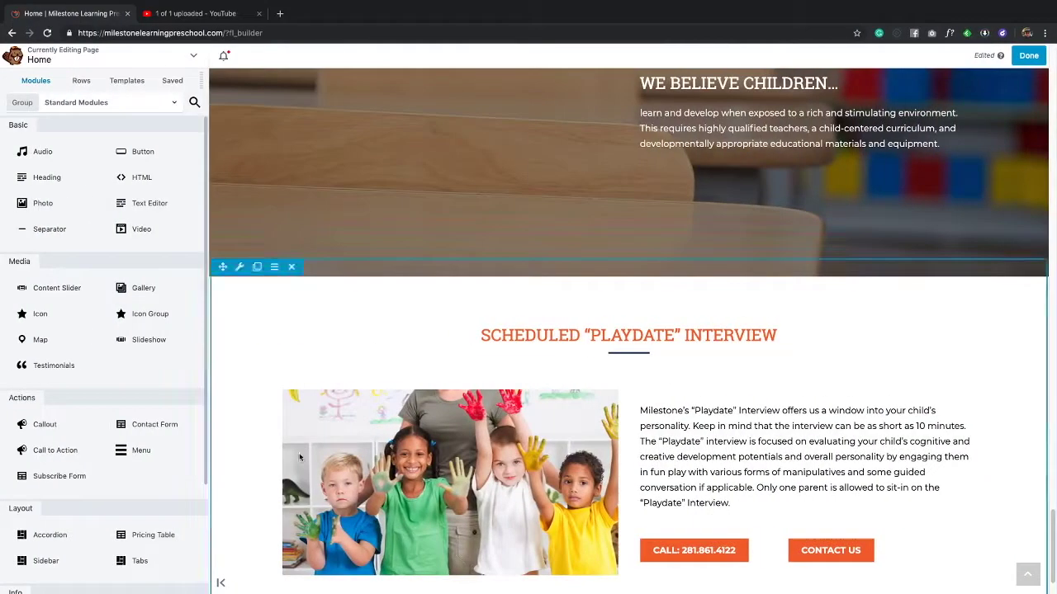
Move the Playdate photo column to the right of the text column
scroll(174, 408, "down", 1)
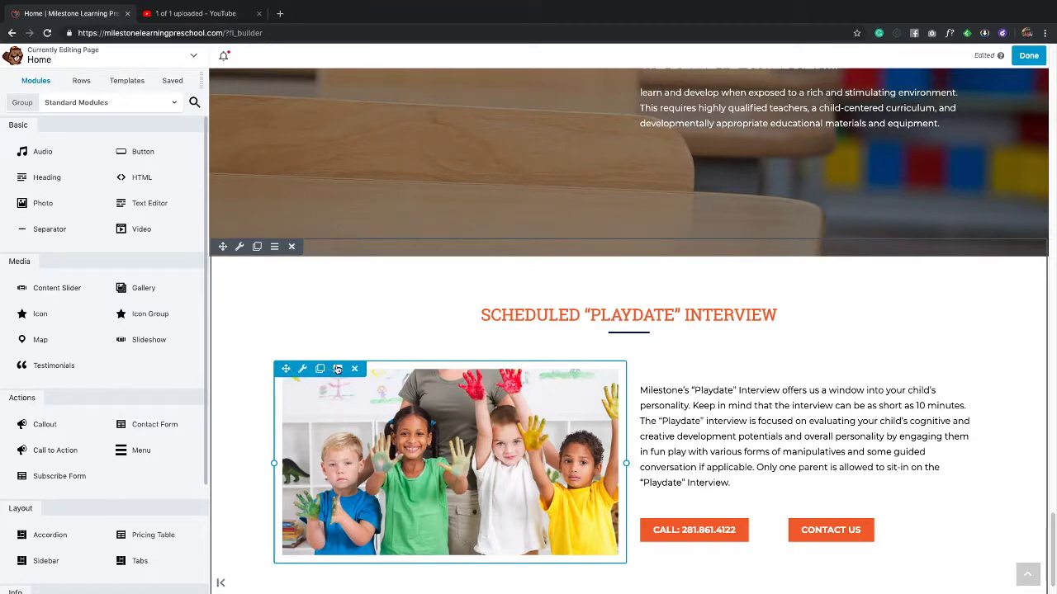
mouse_move(337, 369)
left_click_drag(349, 399, 987, 412)
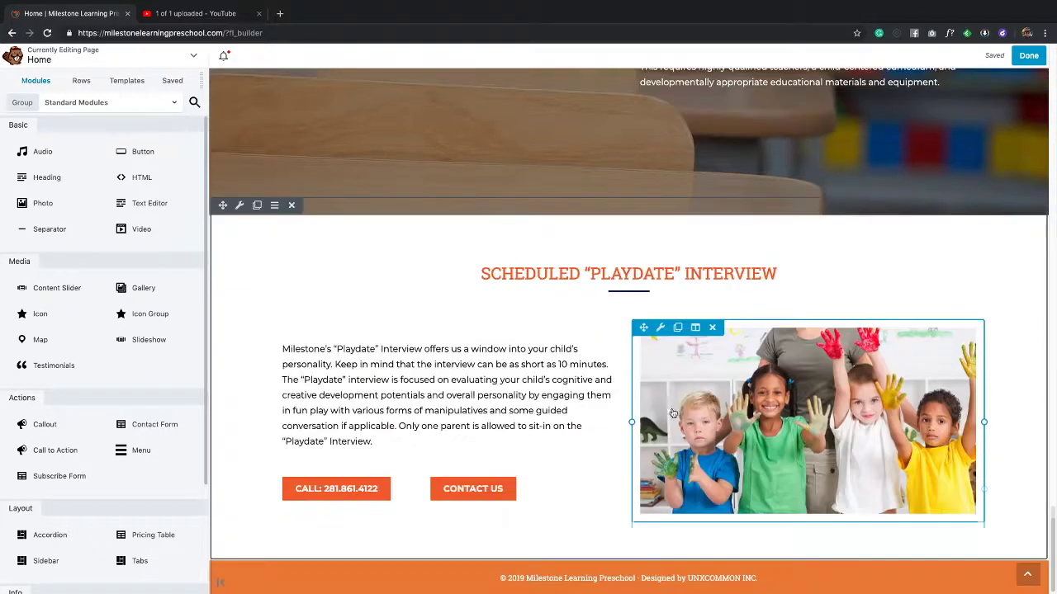
Drag the heading and divider into the left column above the paragraph
key("ctrl+Right")
key("ctrl+Left")
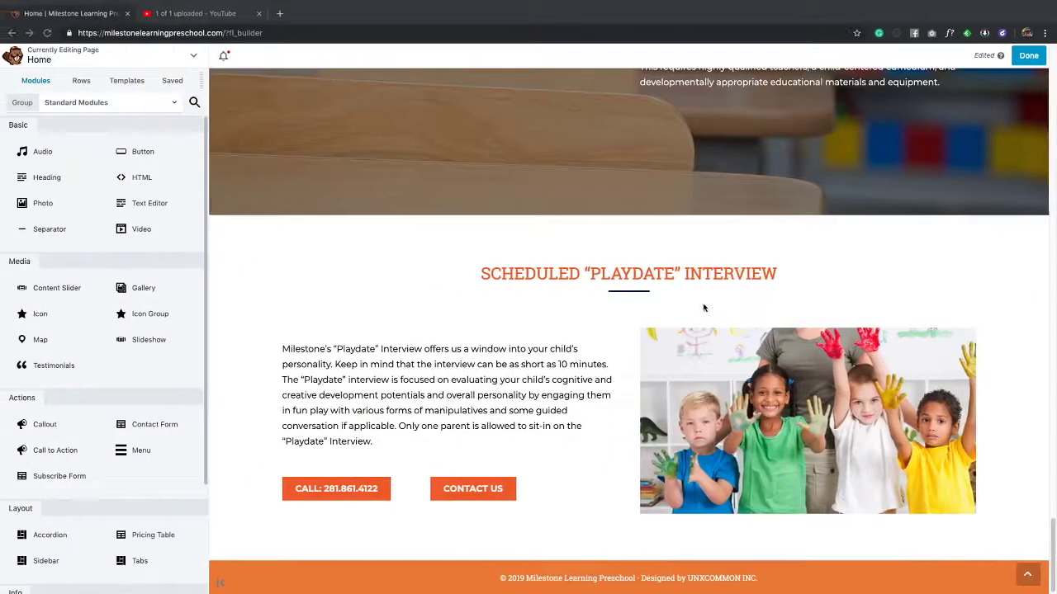
left_click_drag(286, 262, 380, 376)
left_click_drag(284, 333, 400, 454)
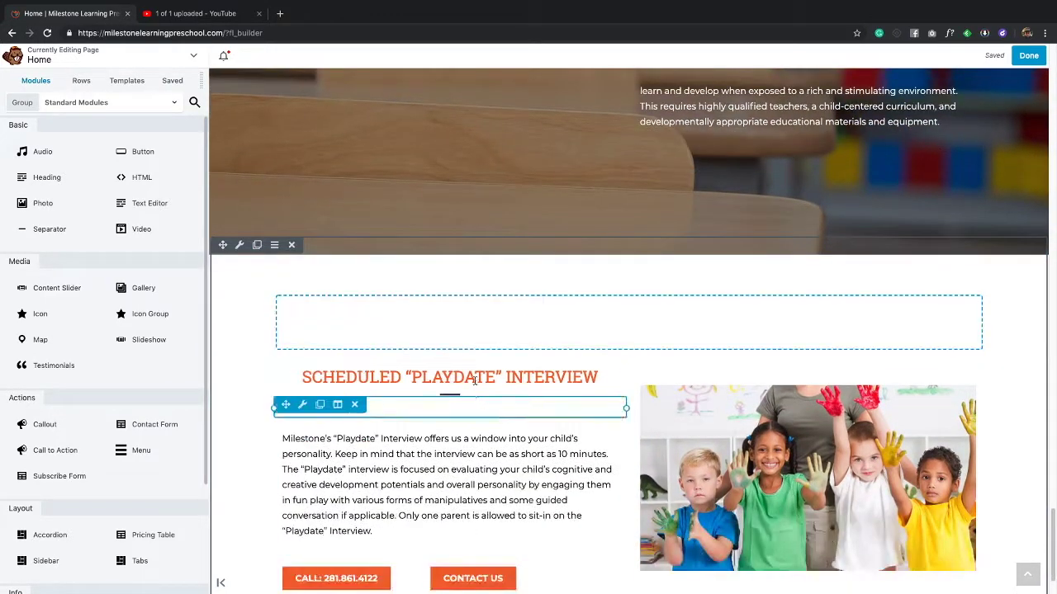
Delete the empty row above the heading and left-align the heading
left_click(339, 303)
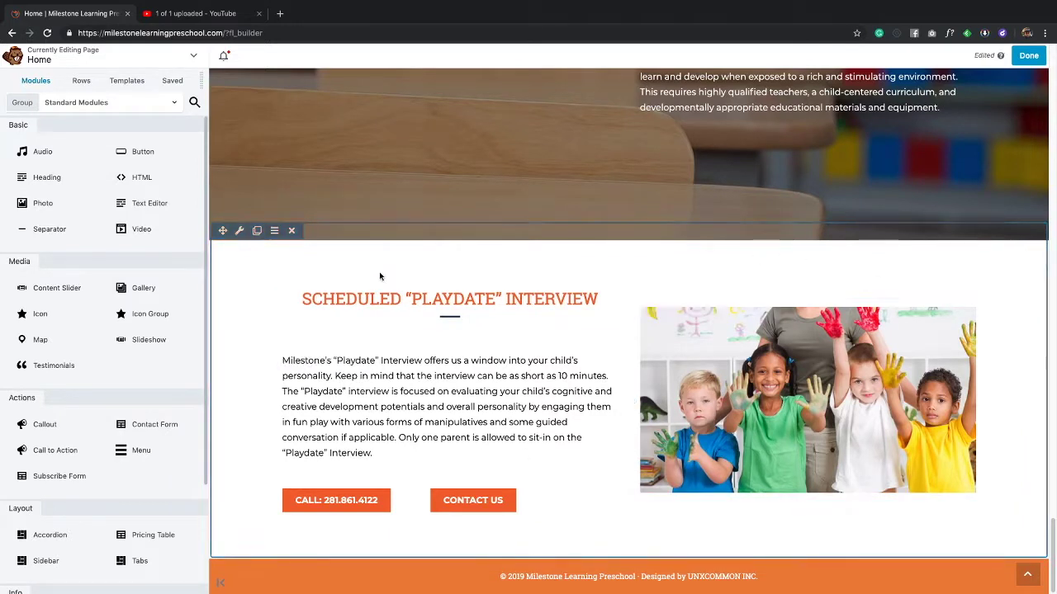
mouse_move(344, 300)
left_click(305, 286)
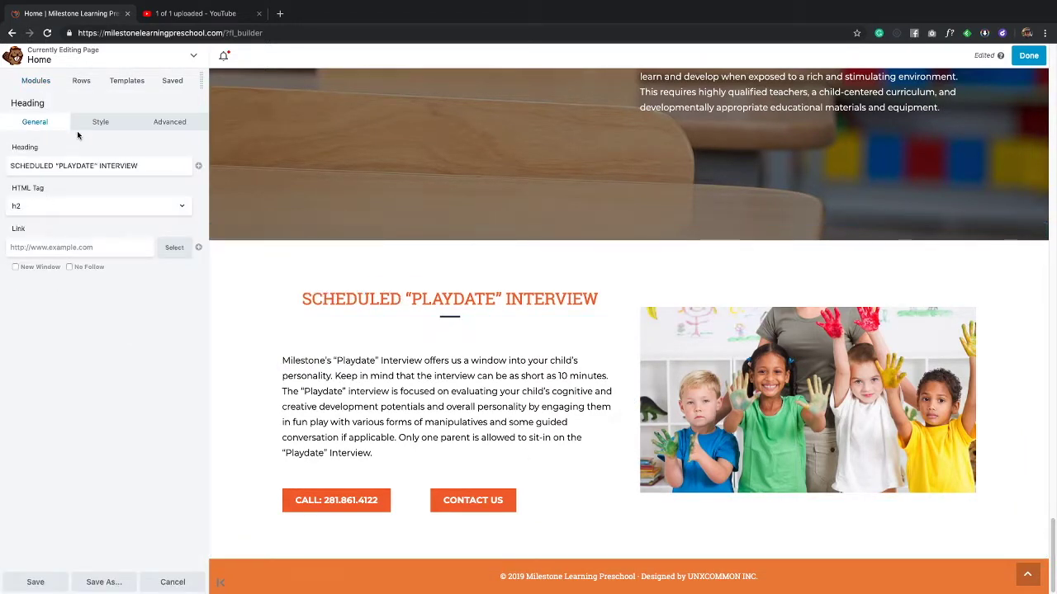
left_click(100, 121)
left_click(56, 205)
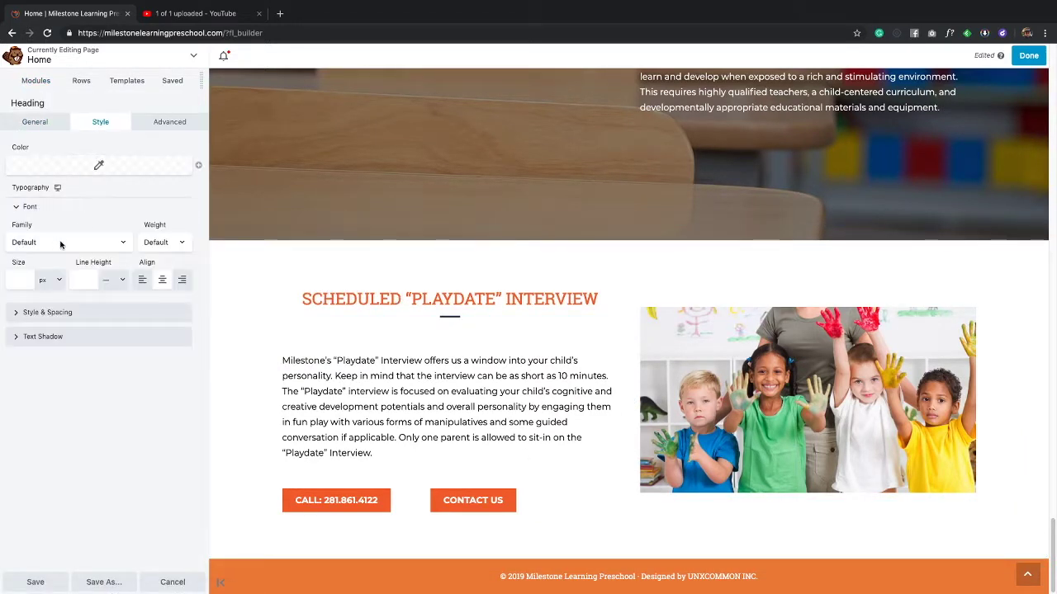
left_click(142, 281)
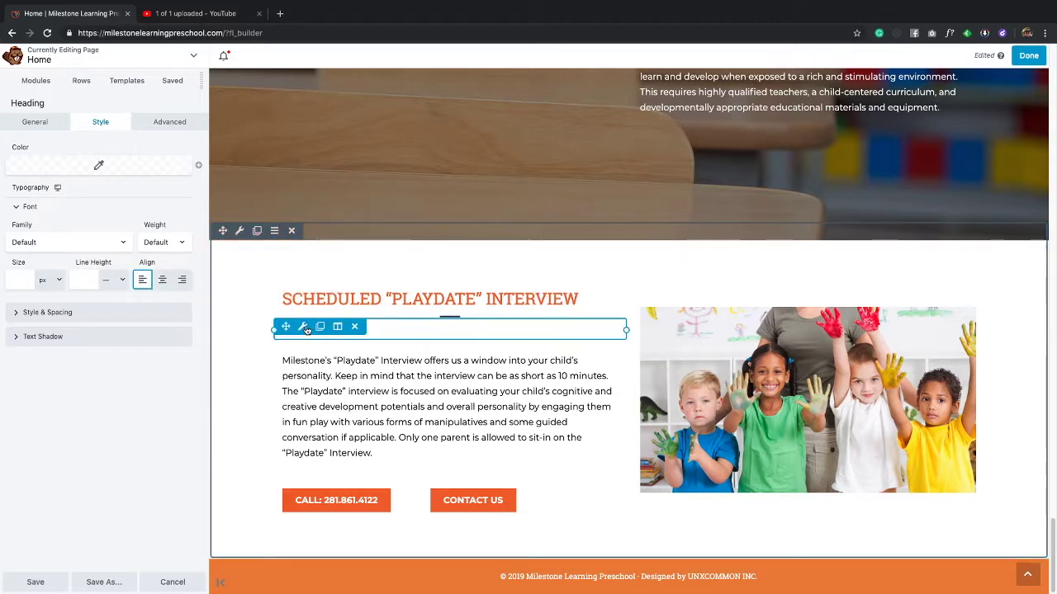
Change the heading to read OUR PRIMARY CURRICULUM as an h3
left_click(304, 326)
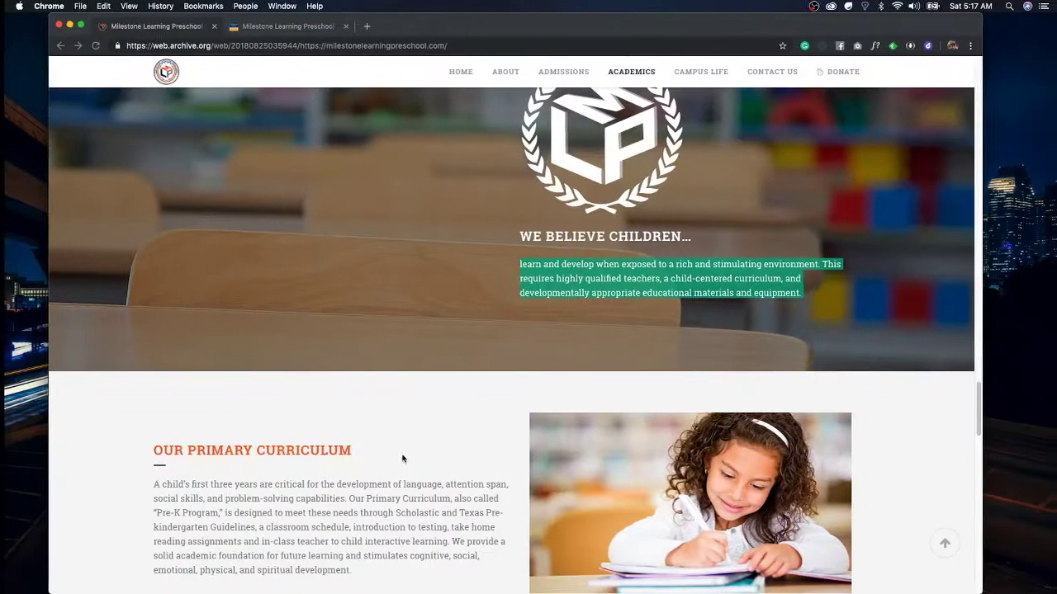
double_click(320, 450)
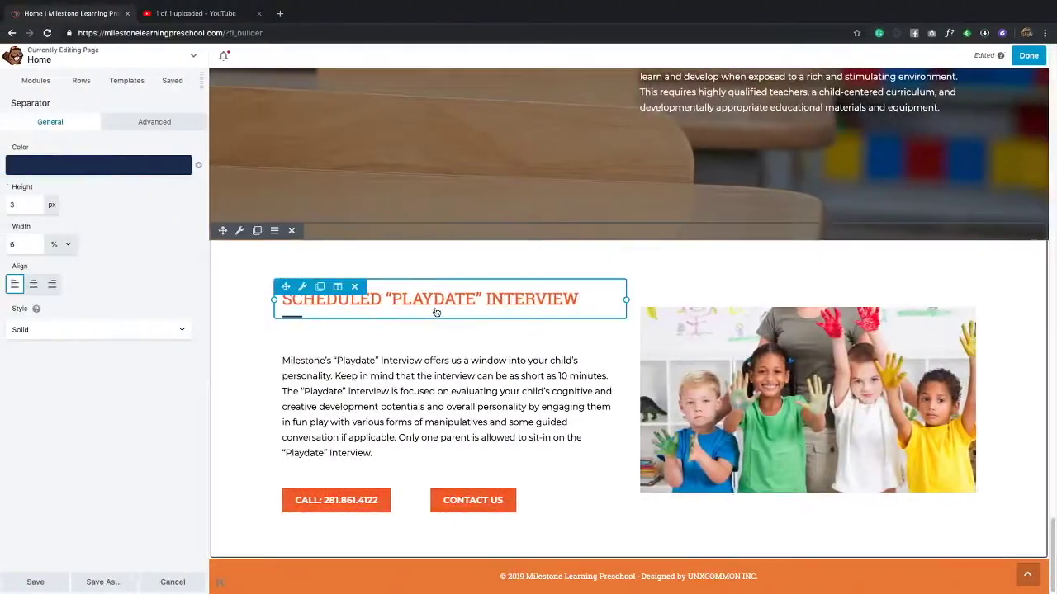
left_click(437, 304)
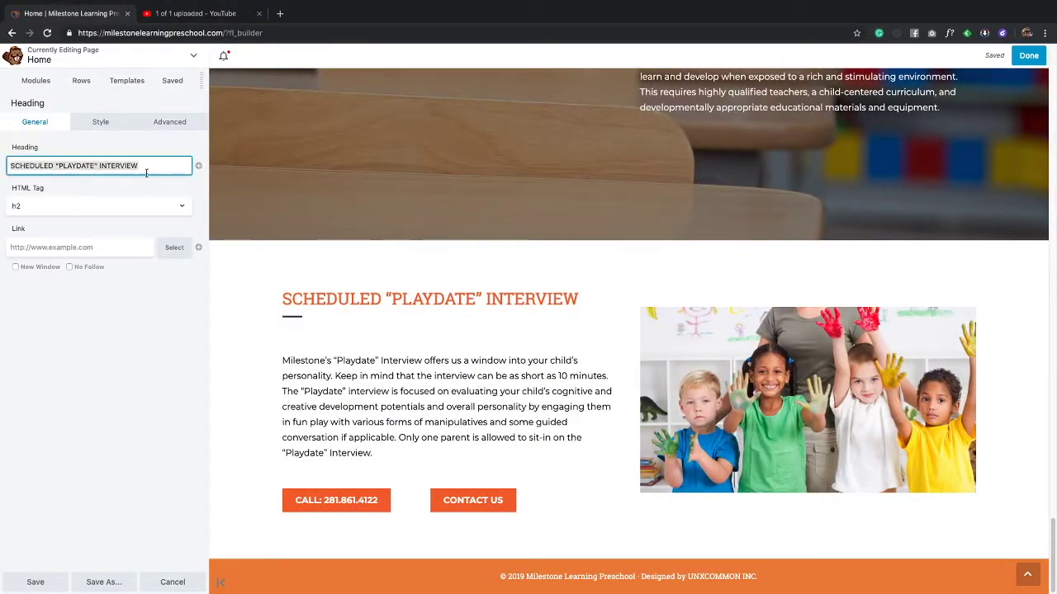
left_click(81, 214)
left_click(80, 216)
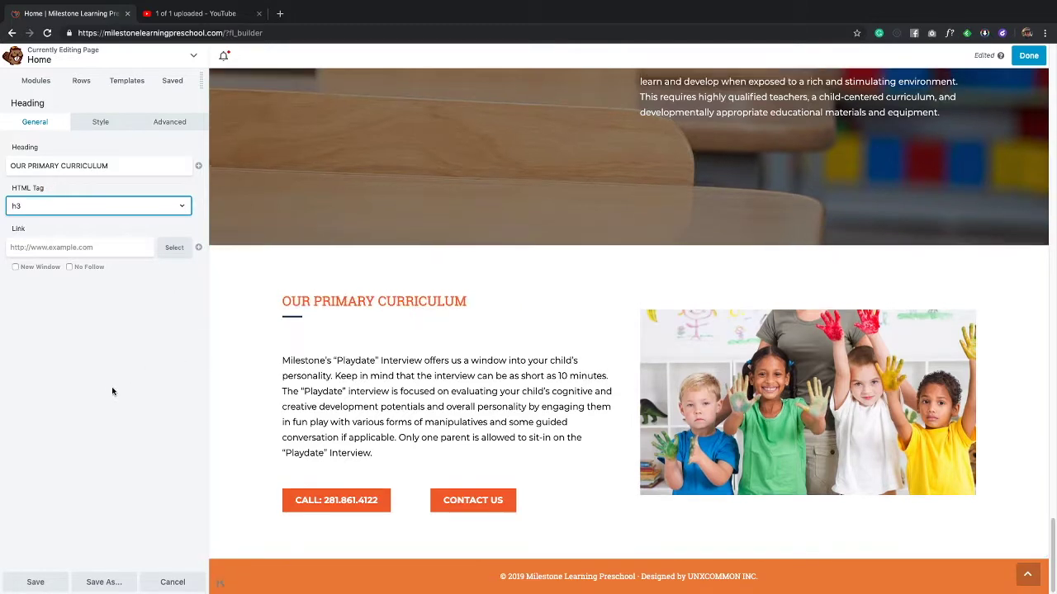
Set the divider's bottom margin to 0, then view the archived curriculum text
left_click(303, 327)
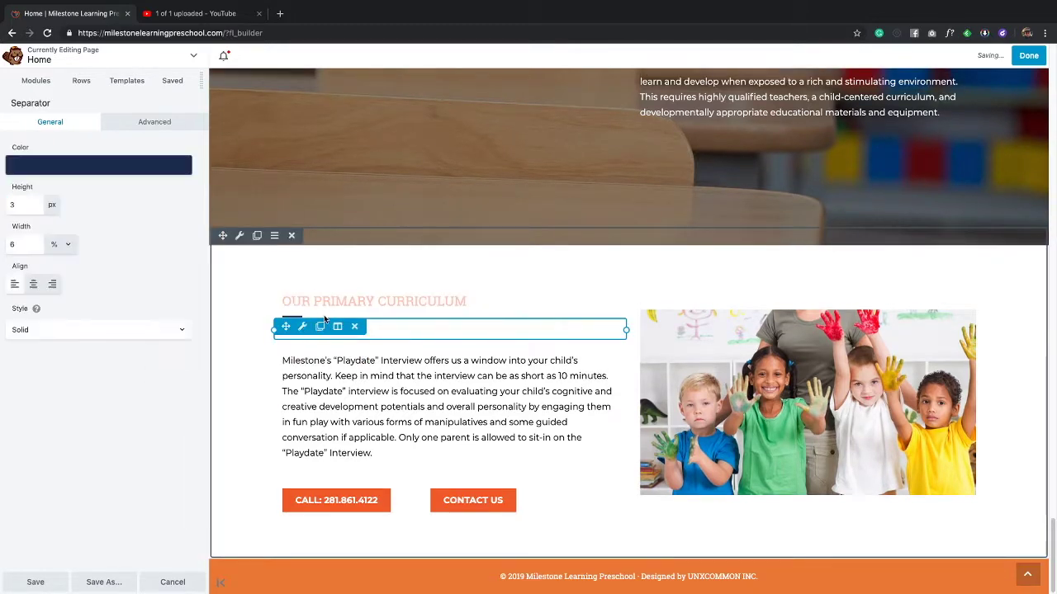
left_click(157, 123)
left_click(82, 186)
key("BackSpace")
key("BackSpace")
type("15")
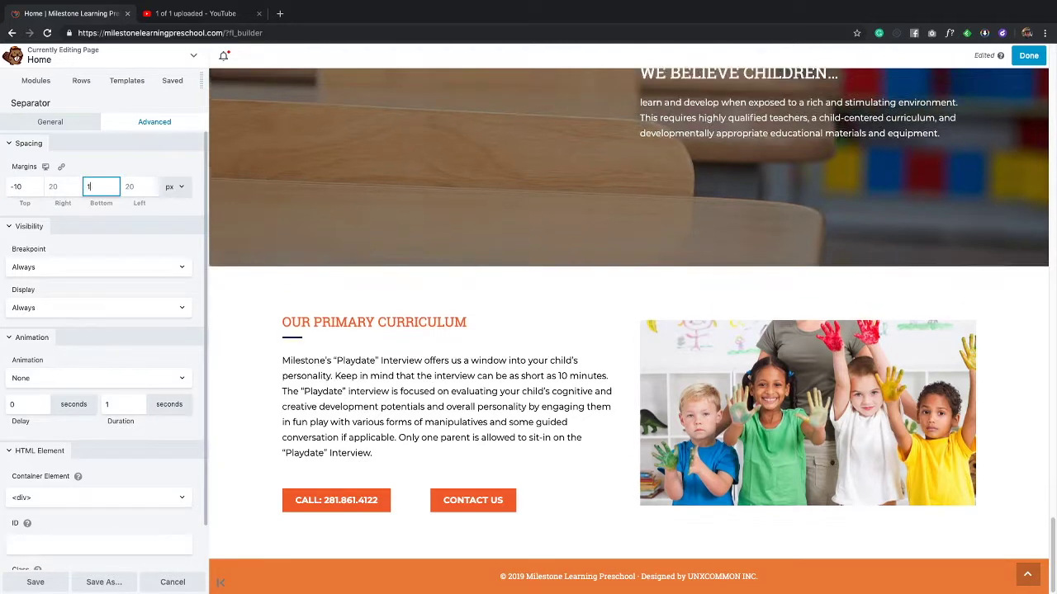
key("BackSpace")
key("BackSpace")
type("20")
key("BackSpace")
key("BackSpace")
type("0")
key("ctrl+Right")
scroll(633, 353, "down", 10)
scroll(354, 256, "up", 8)
Replace the Playdate paragraph with the archived curriculum text, correcting it to 'take-home'
left_click_drag(356, 457, 151, 369)
key("ctrl+c")
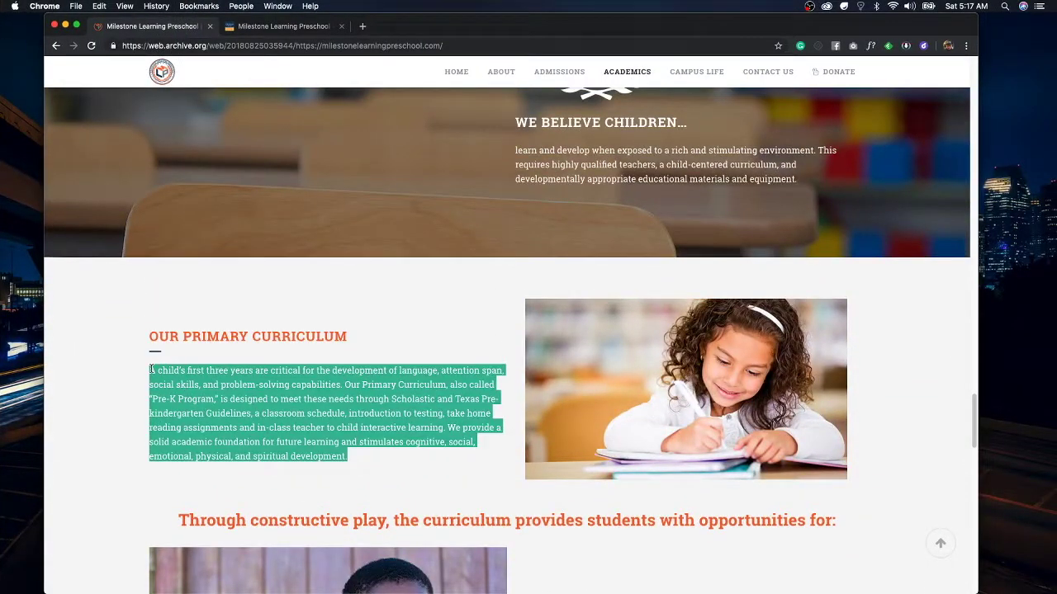
key("ctrl+Left")
left_click(428, 405)
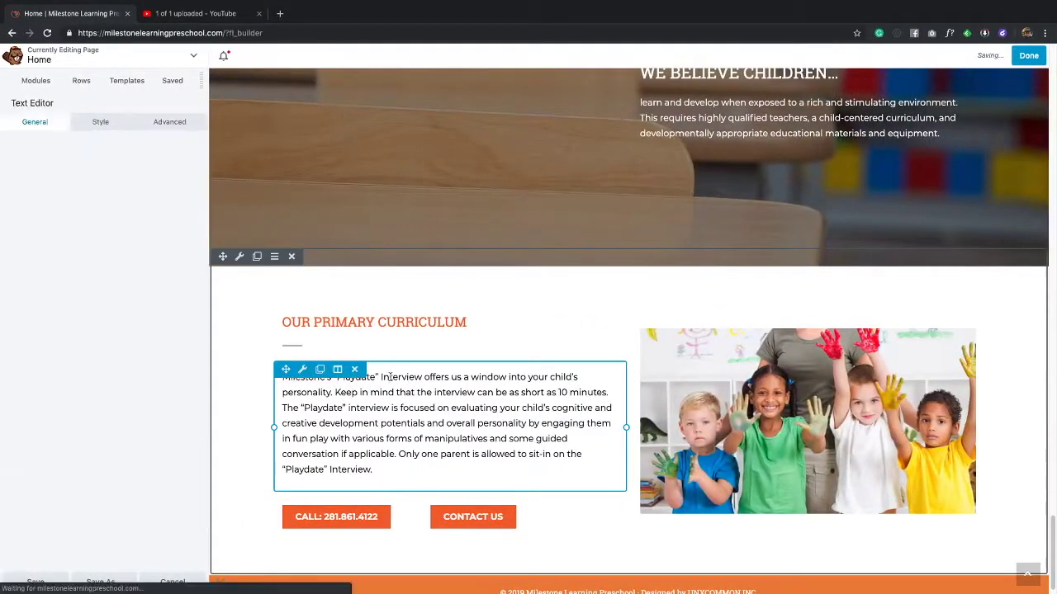
key("ctrl+a")
key("ctrl+v")
key("ctrl+a")
left_click(102, 355)
right_click(169, 268)
left_click(176, 211)
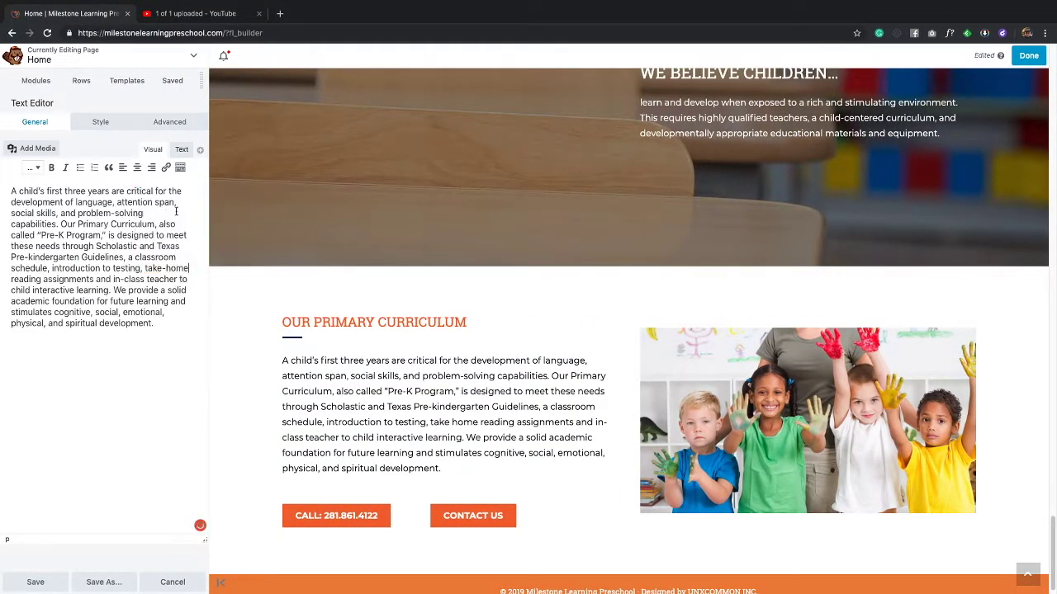
left_click(180, 151)
left_click(153, 149)
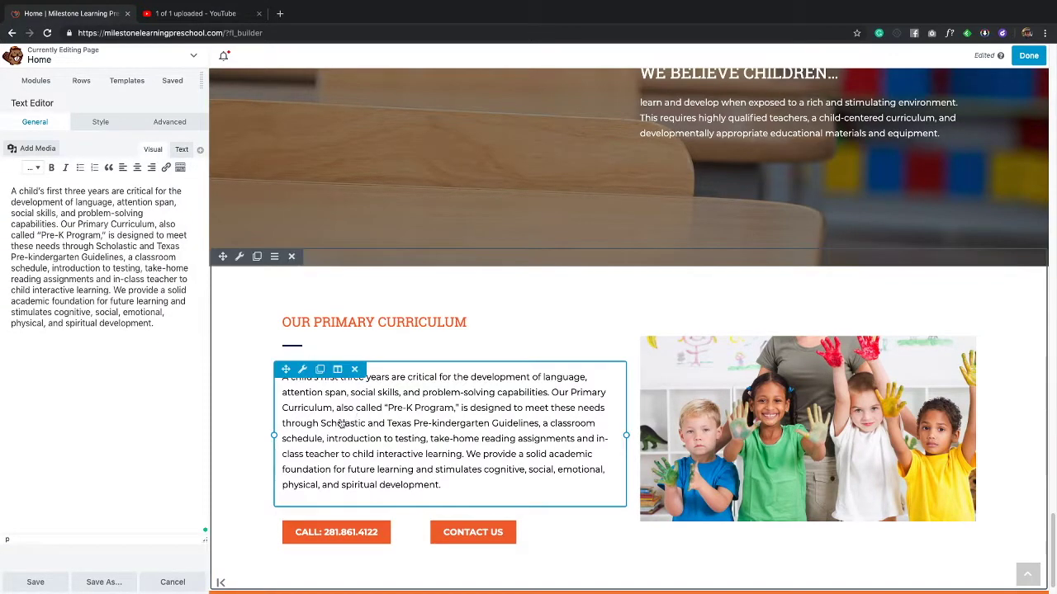
Delete the CALL and CONTACT US buttons
key("ctrl+Right")
key("ctrl+Left")
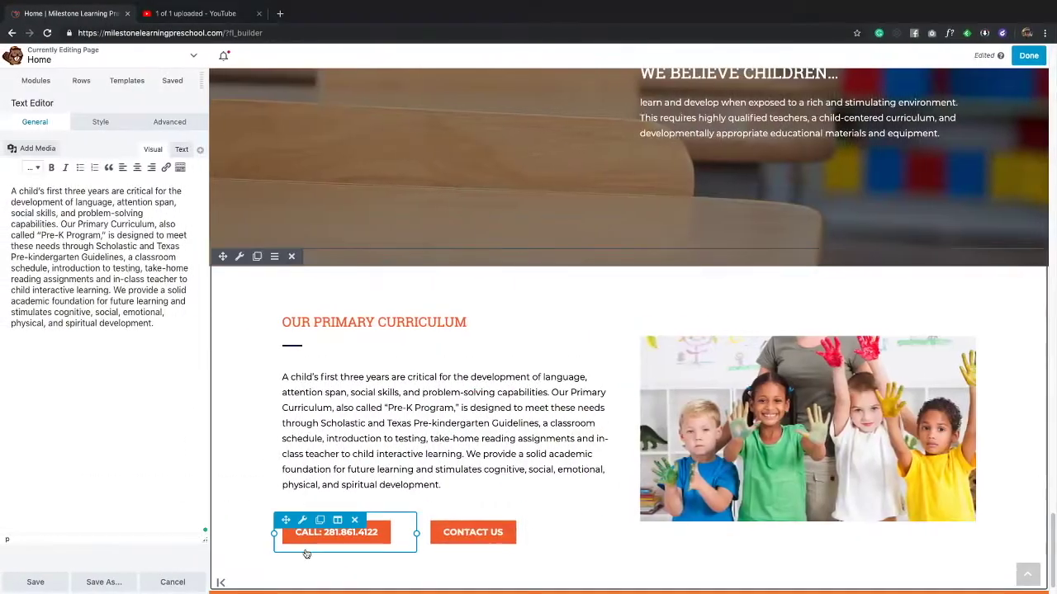
left_click(353, 520)
key("Return")
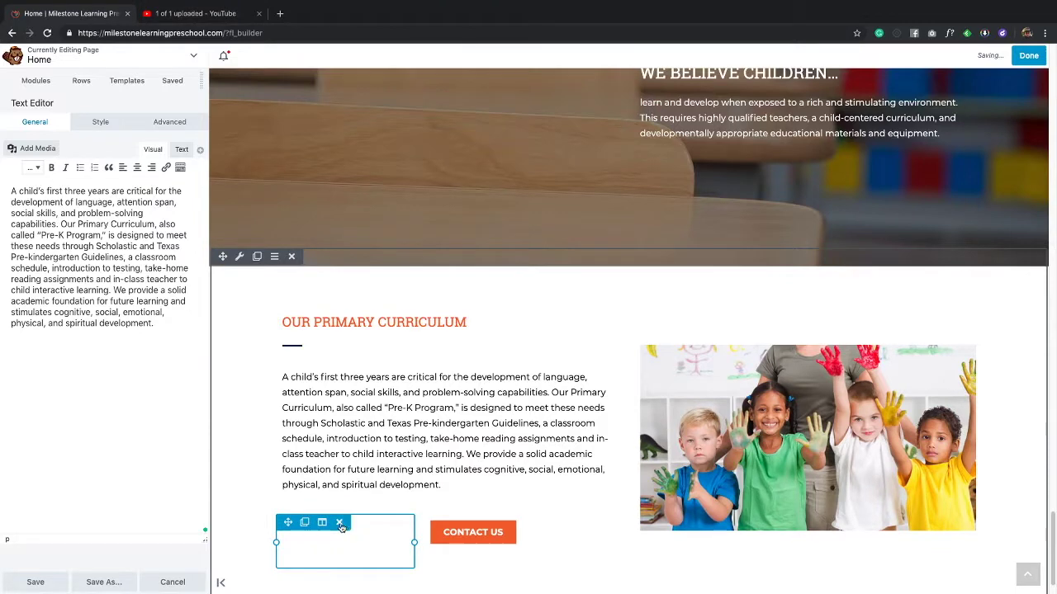
left_click(357, 521)
key("Return")
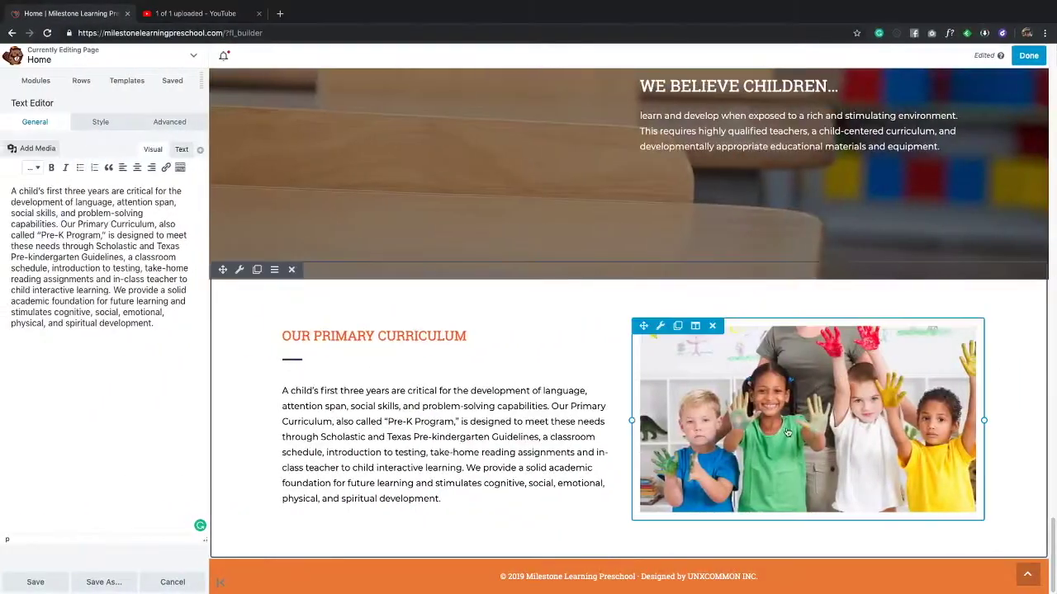
Swap the group photo for writing.jpg, the girl writing
left_click(788, 433)
left_click(82, 233)
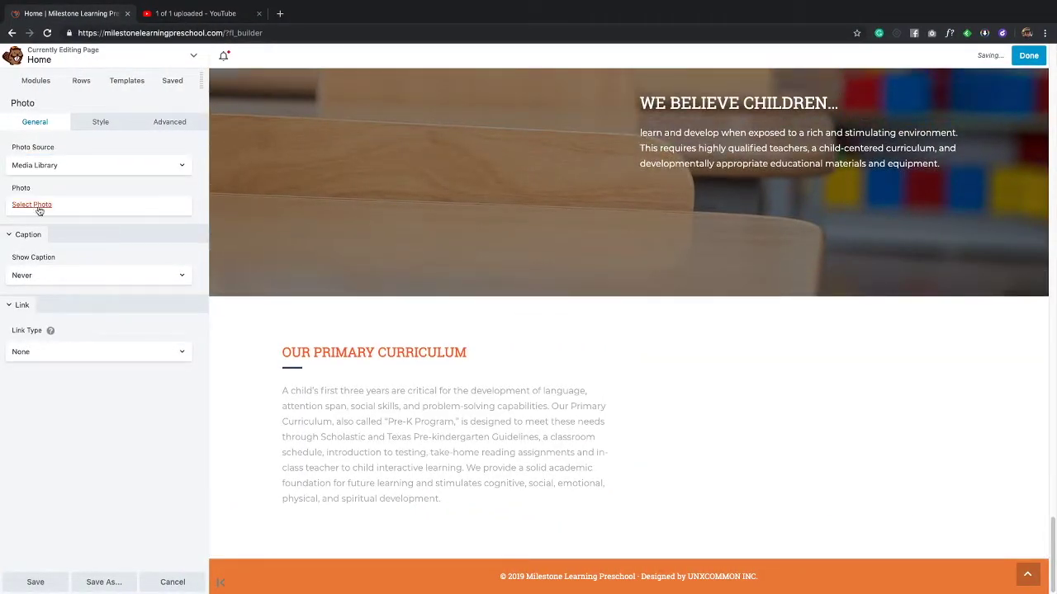
left_click(36, 209)
left_click(254, 272)
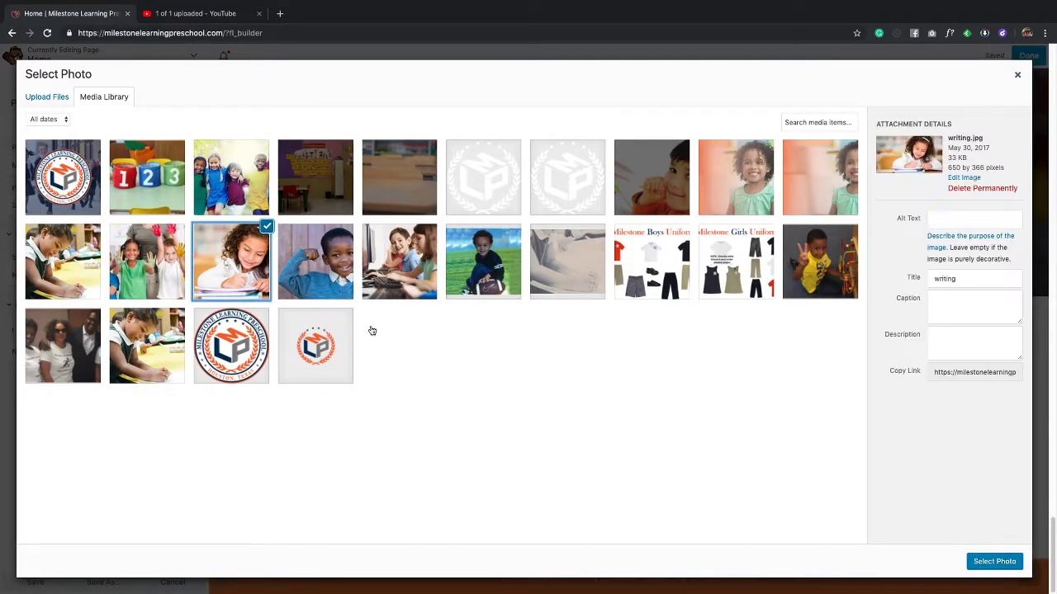
left_click(993, 562)
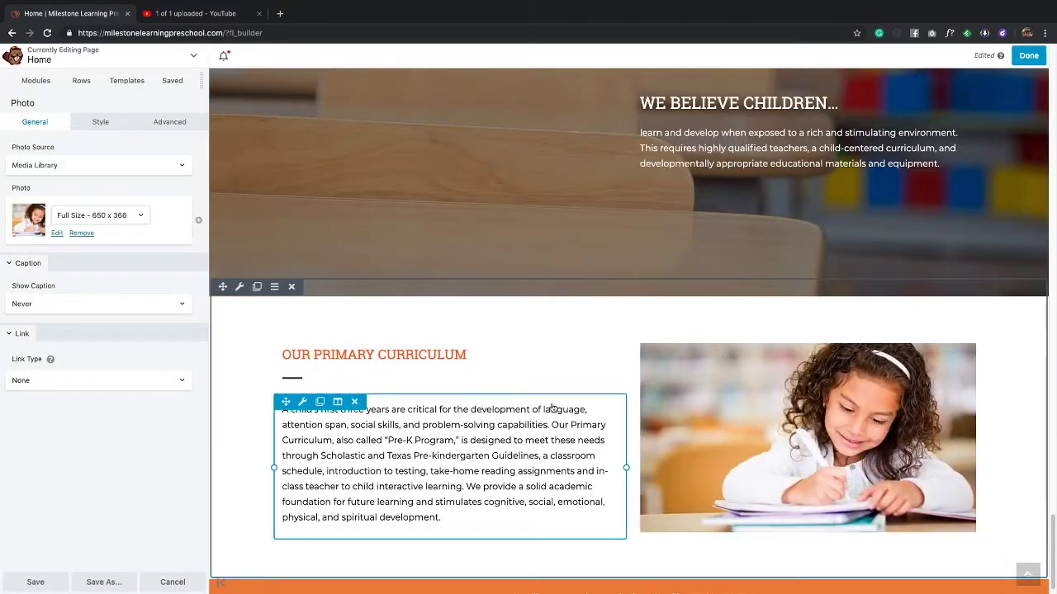
scroll(330, 396, "down", 1)
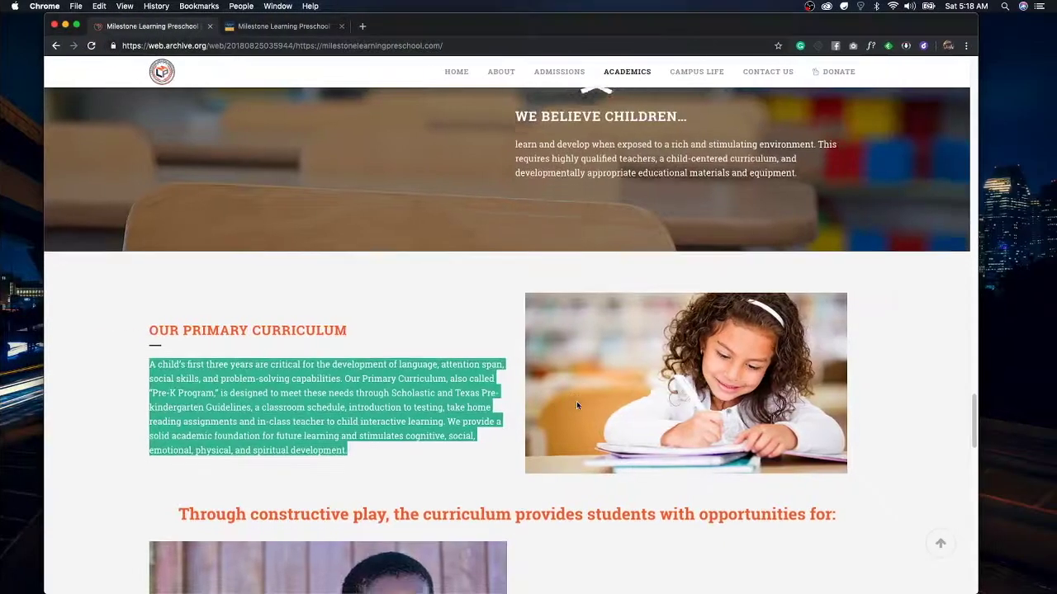
Copy the 'Through constructive play...' heading text from the archived page
scroll(468, 319, "down", 5)
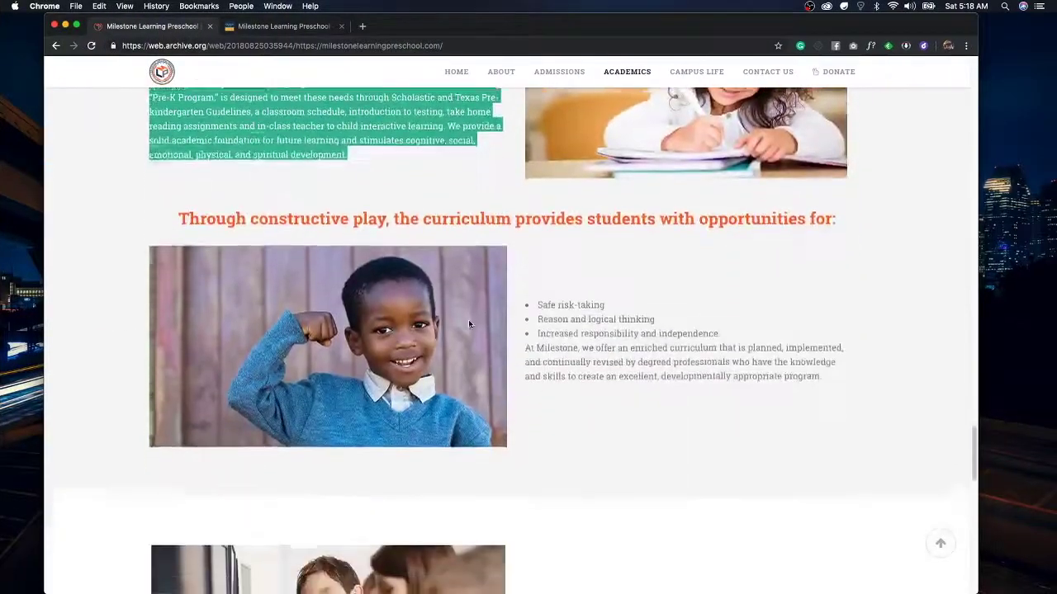
double_click(462, 192)
triple_click(462, 191)
key("super+c")
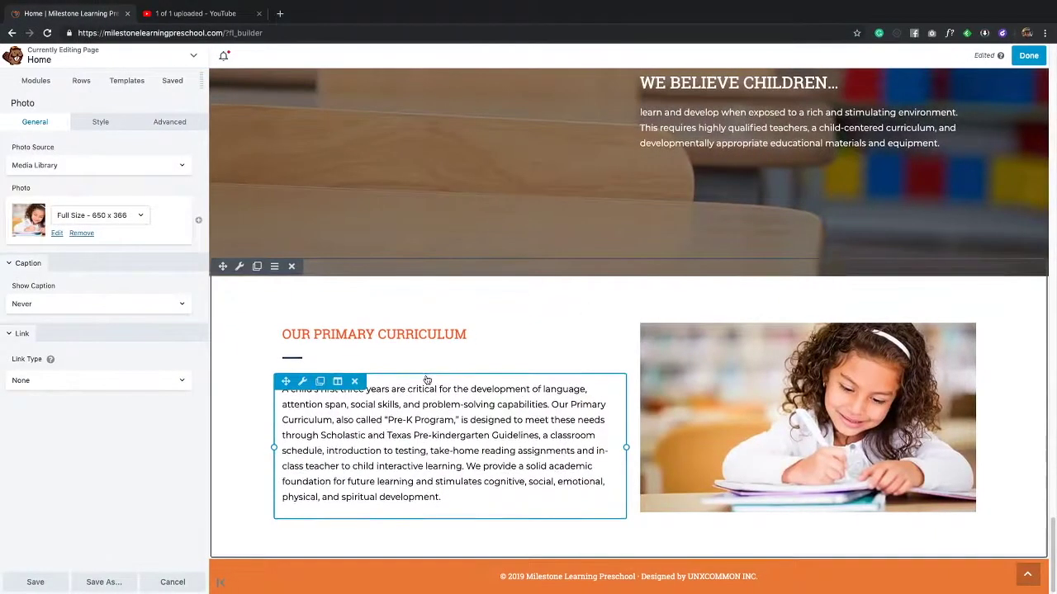
scroll(432, 372, "up", 3)
scroll(431, 372, "down", 15)
scroll(437, 376, "up", 3)
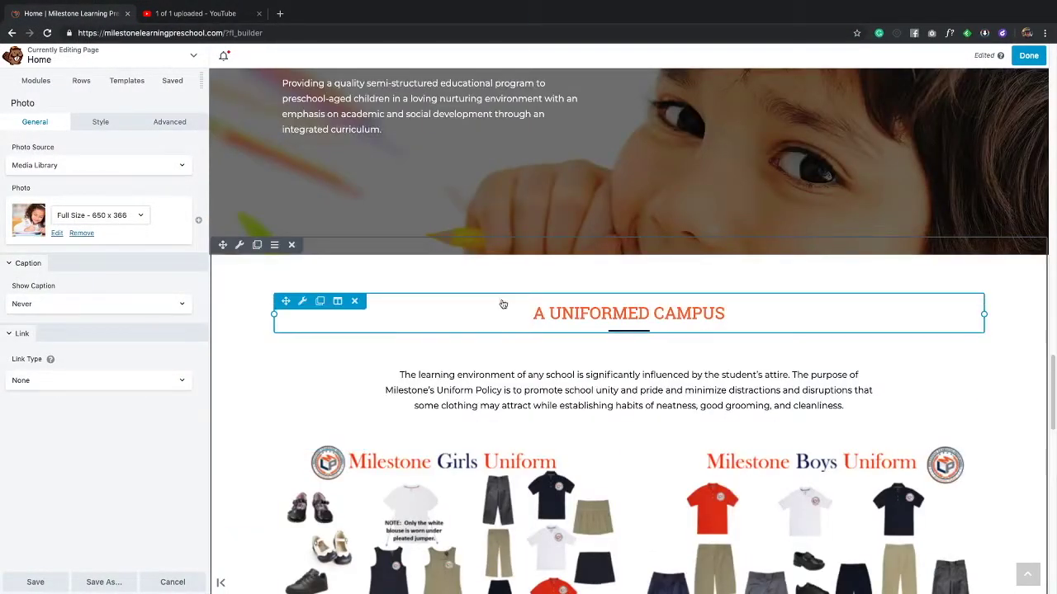
Duplicate the A UNIFORMED CAMPUS heading below the curriculum and give it 32 px top and bottom margins
left_click(322, 302)
left_click_drag(286, 301, 636, 487)
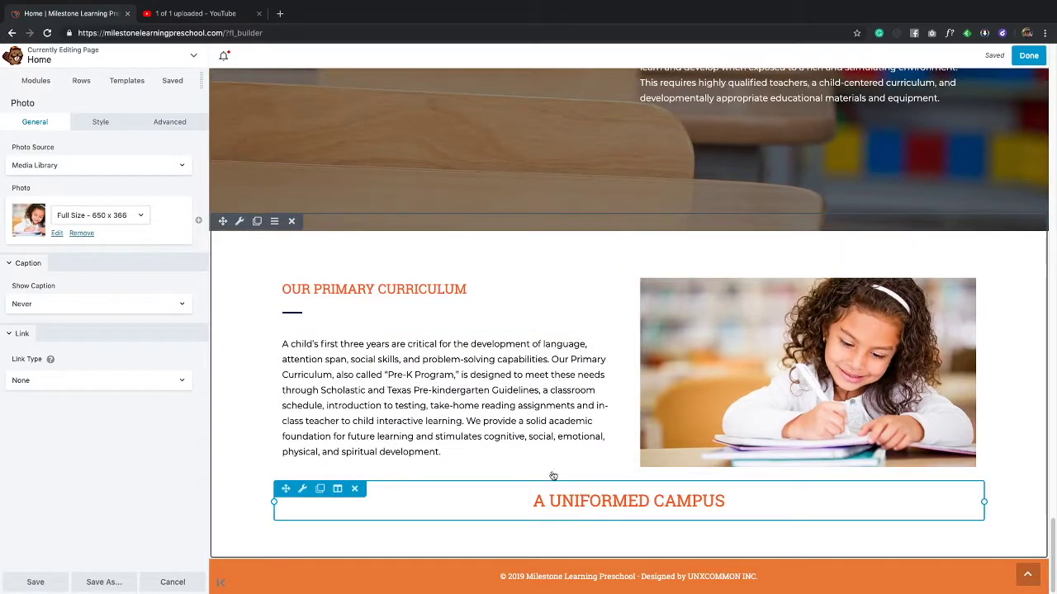
left_click(553, 483)
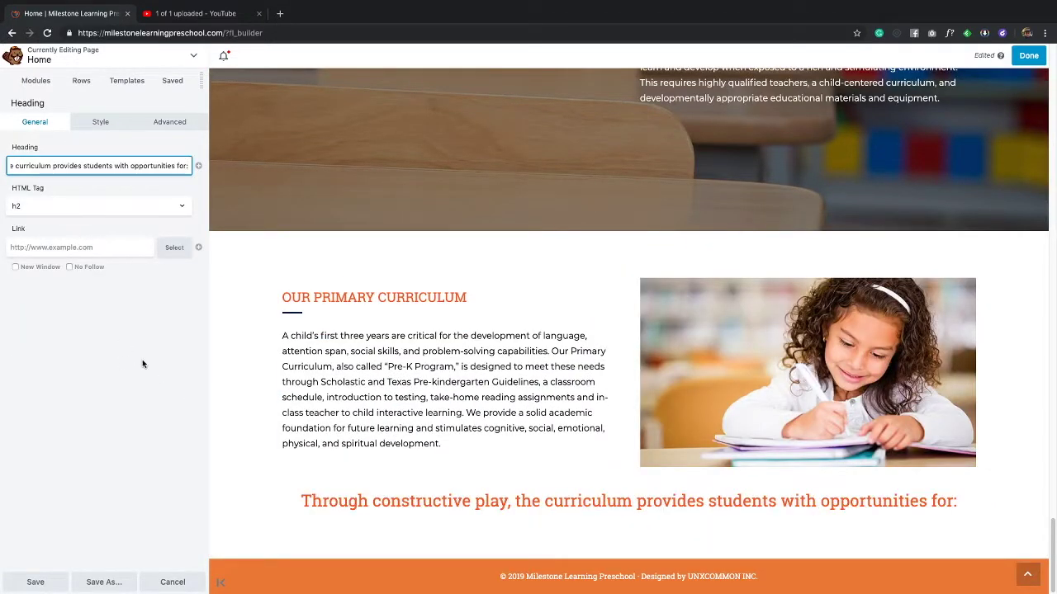
left_click(169, 122)
left_click(22, 184)
type("32")
key("Tab")
key("Tab")
type("32")
key("ctrl+Right")
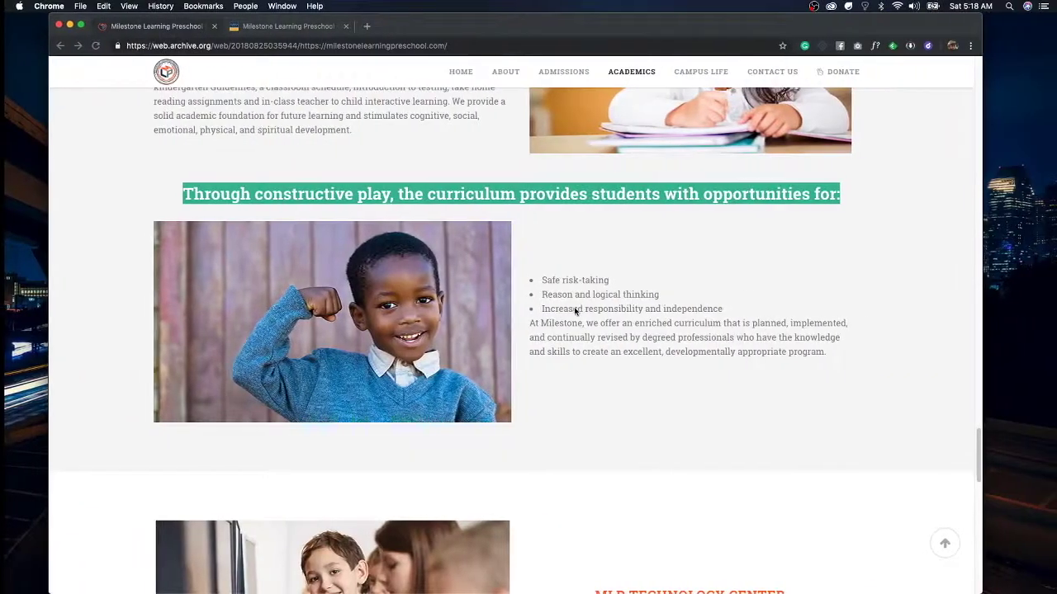
key("ctrl+Left")
scroll(573, 336, "down", 1)
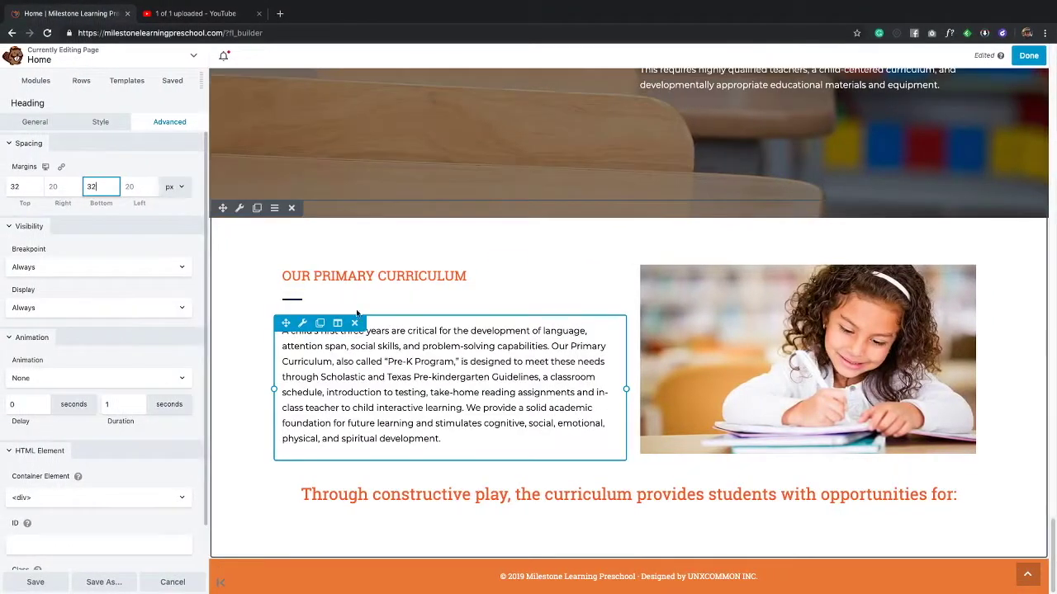
Add a 2 Columns row below the new heading
left_click(80, 80)
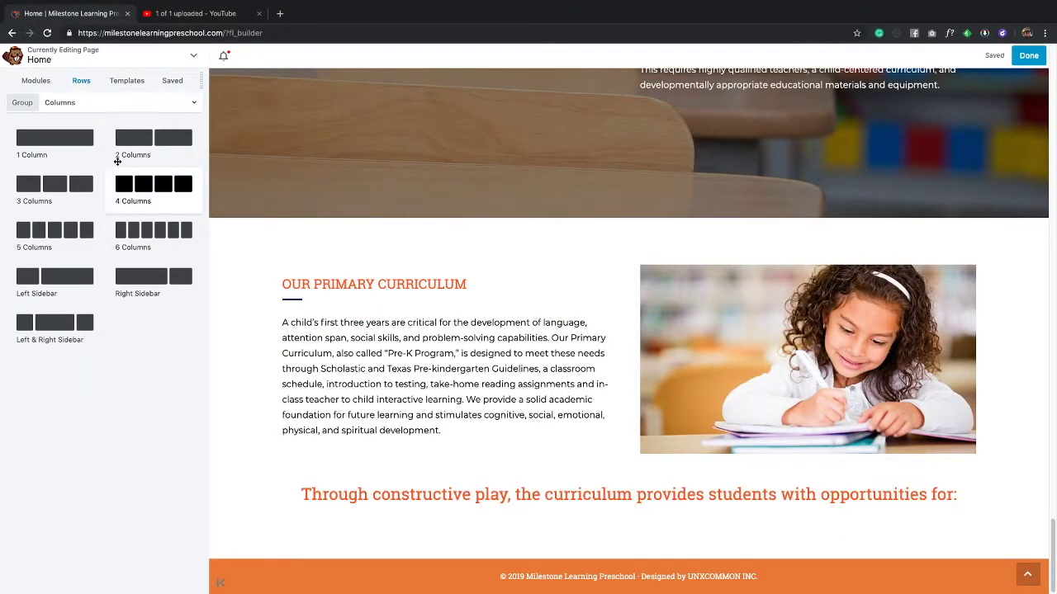
left_click_drag(141, 141, 666, 475)
scroll(719, 470, "down", 1)
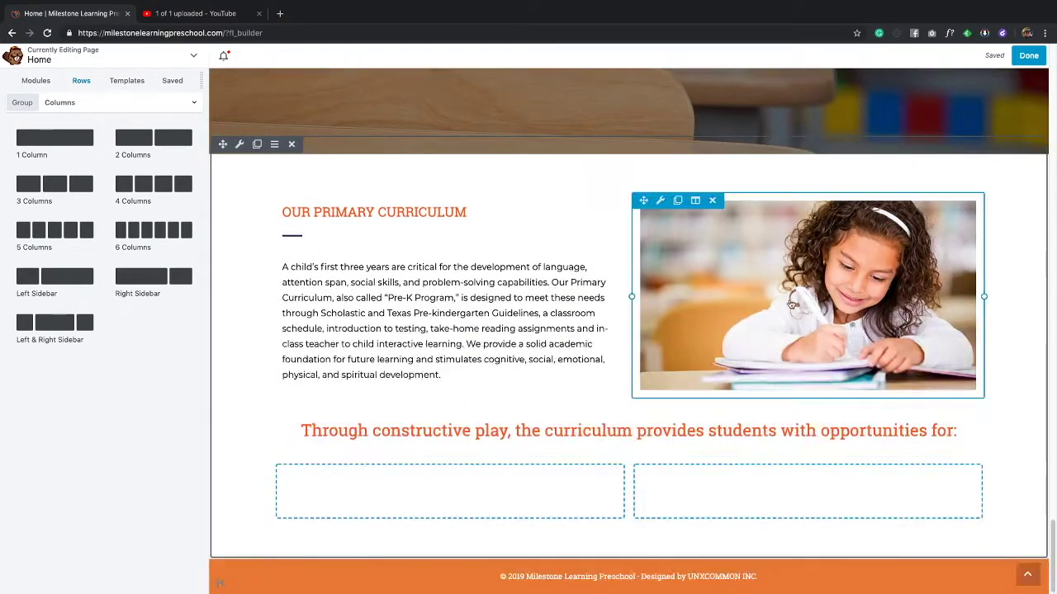
Copy the photo module into the left column and change its image to play.jpg
left_click(678, 202)
left_click_drag(643, 201, 528, 561)
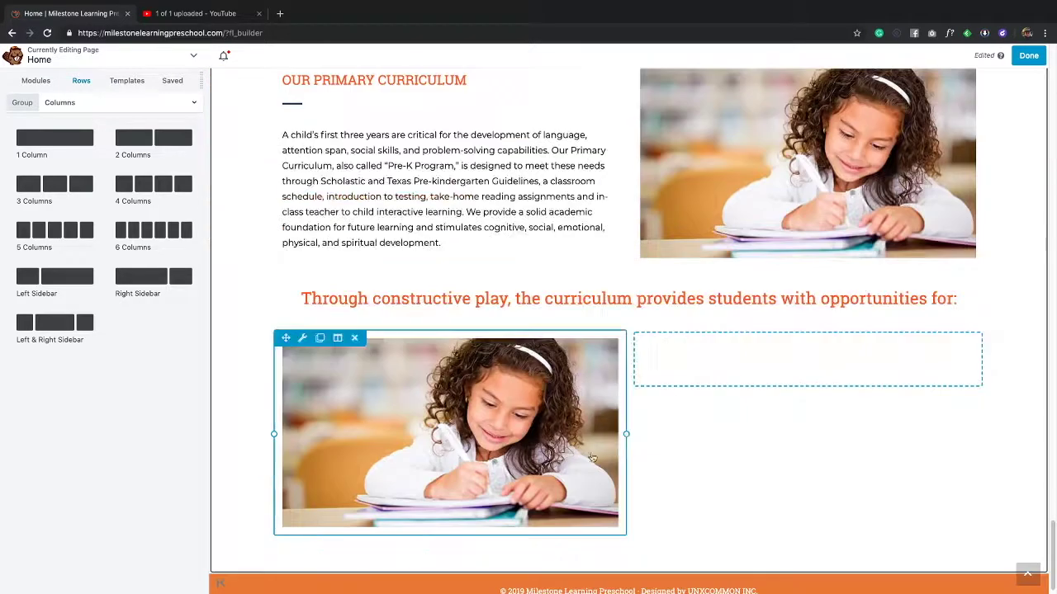
left_click(303, 339)
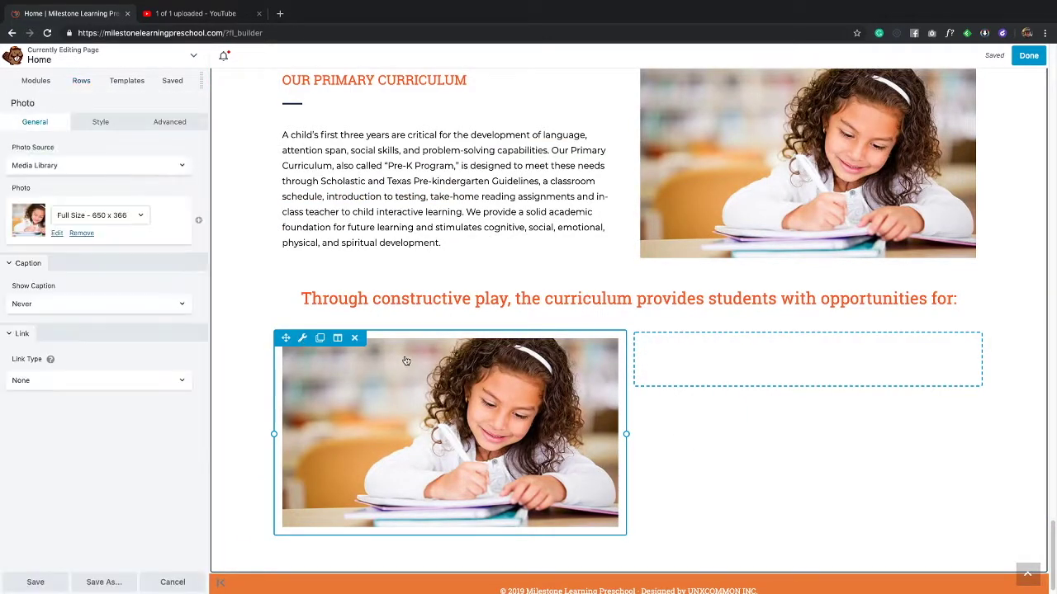
left_click(83, 233)
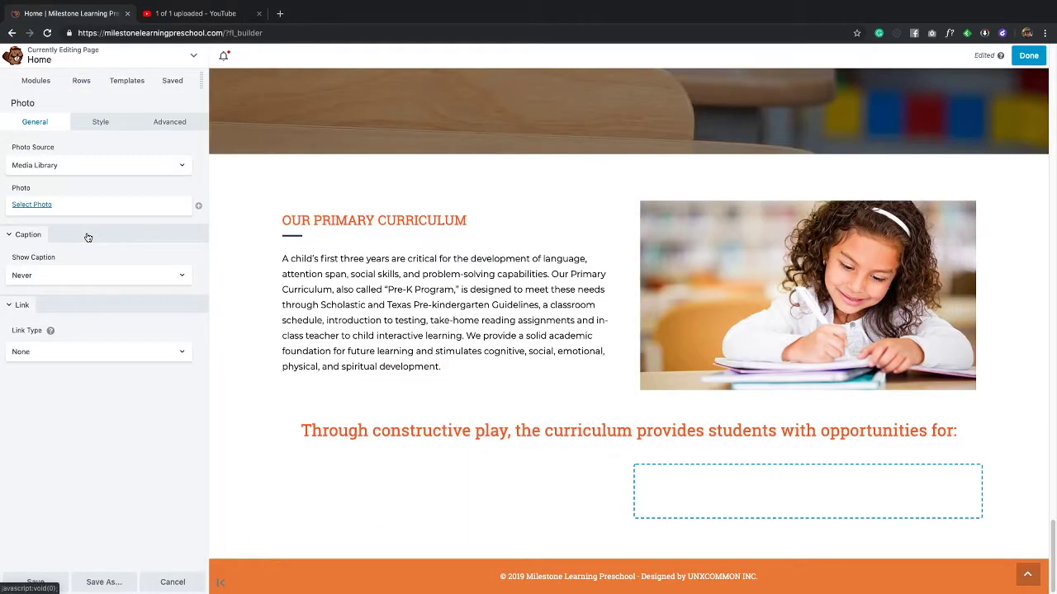
left_click(33, 204)
left_click(329, 285)
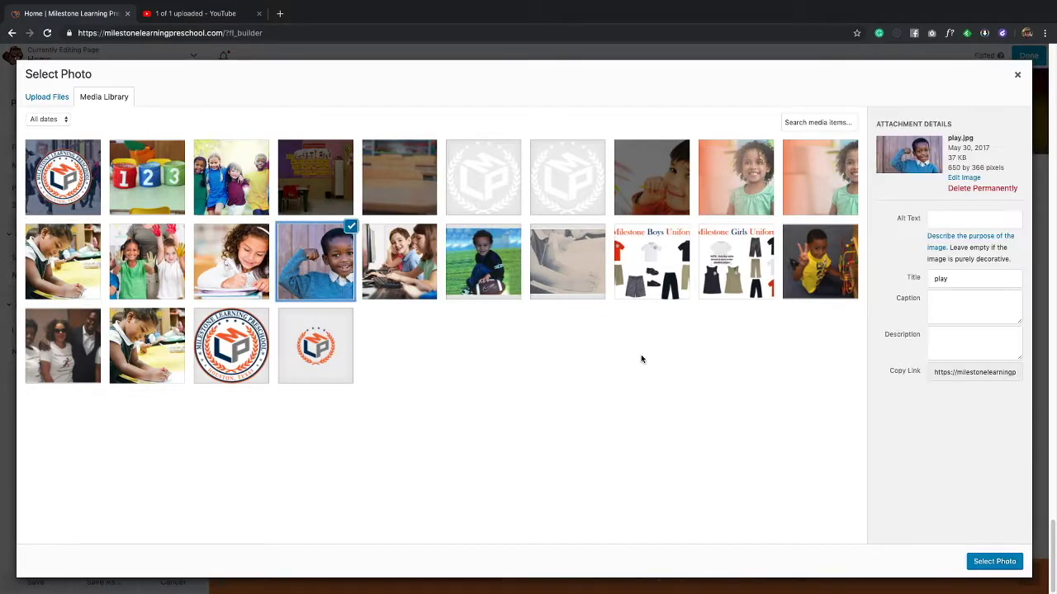
left_click(994, 561)
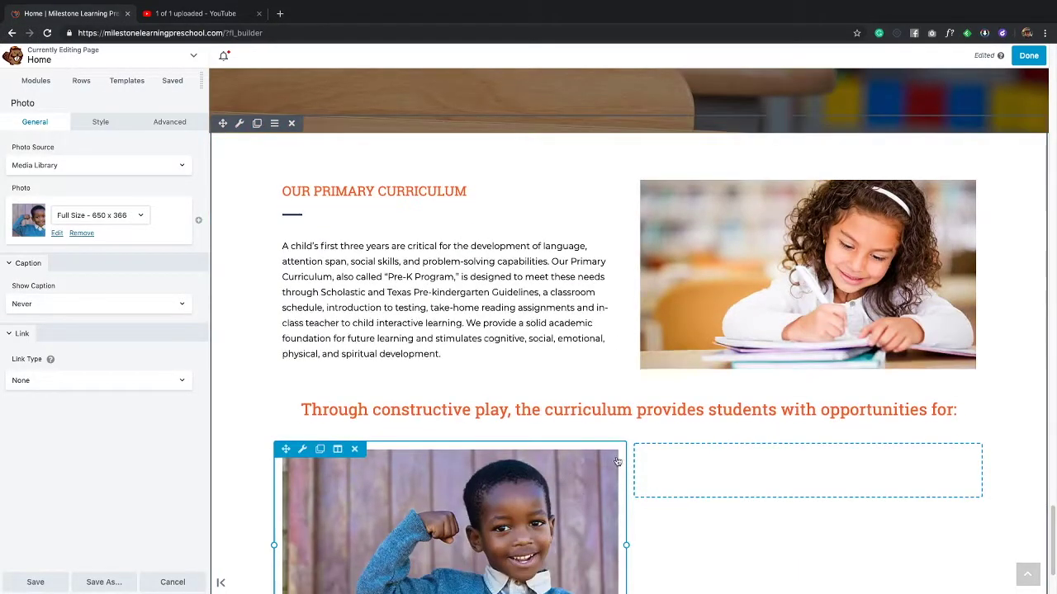
Duplicate the curriculum heading-and-text column into the empty right column beside play.jpg
mouse_move(338, 189)
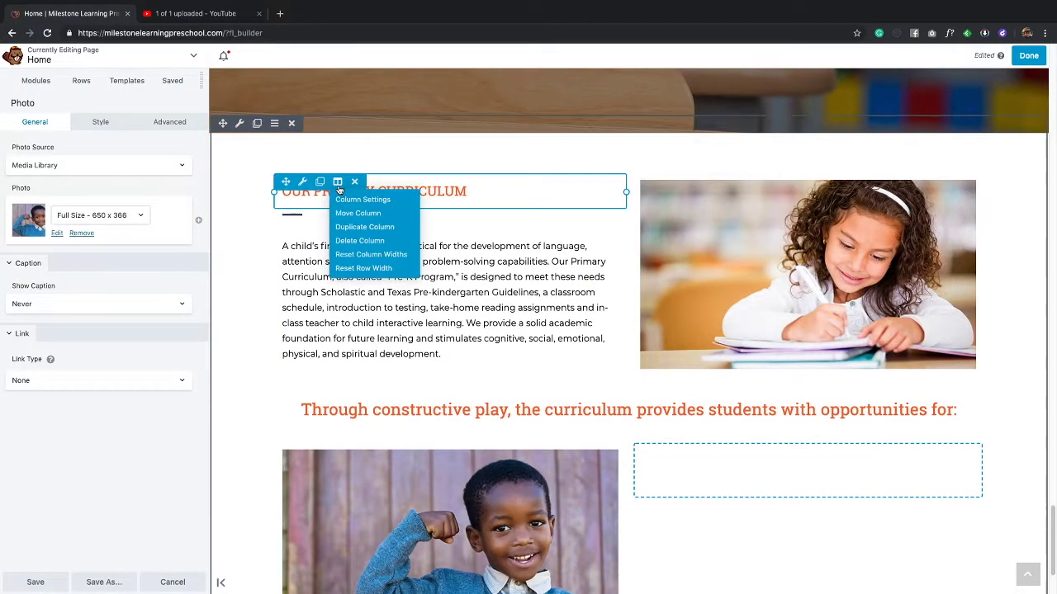
left_click(364, 227)
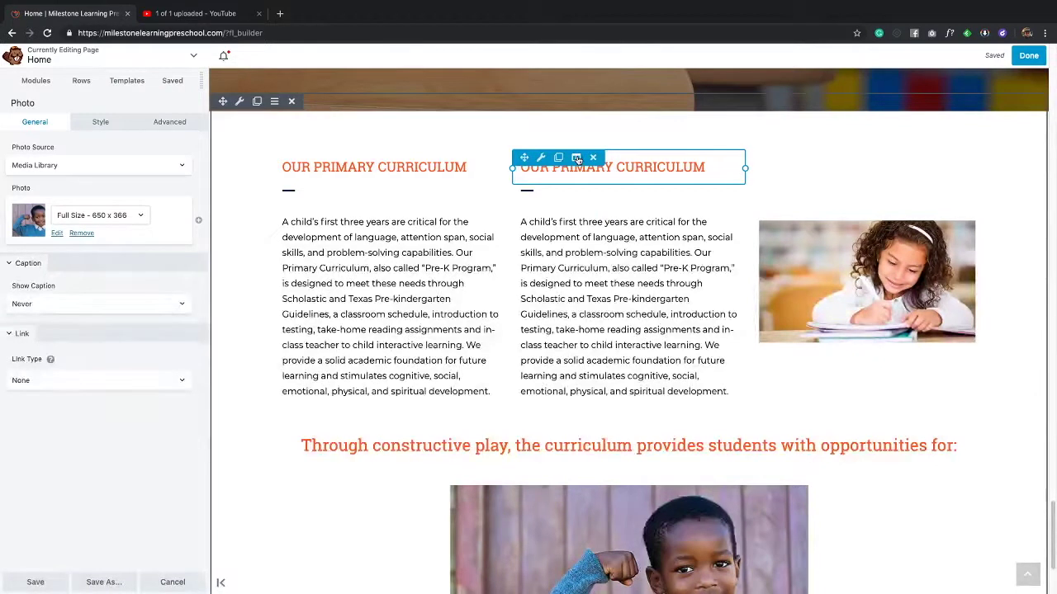
left_click(577, 158)
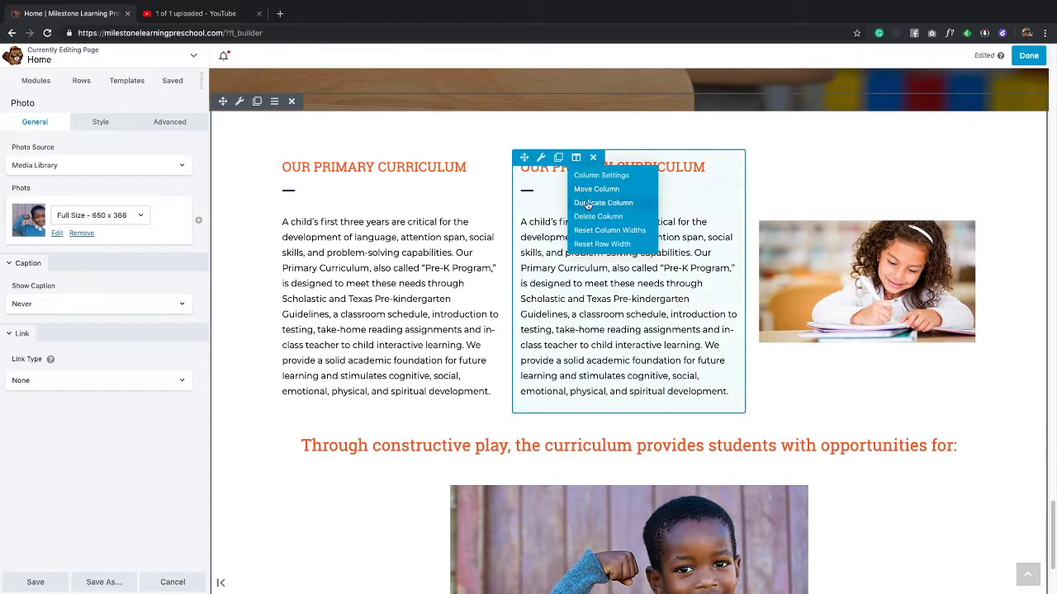
left_click_drag(585, 189, 979, 358)
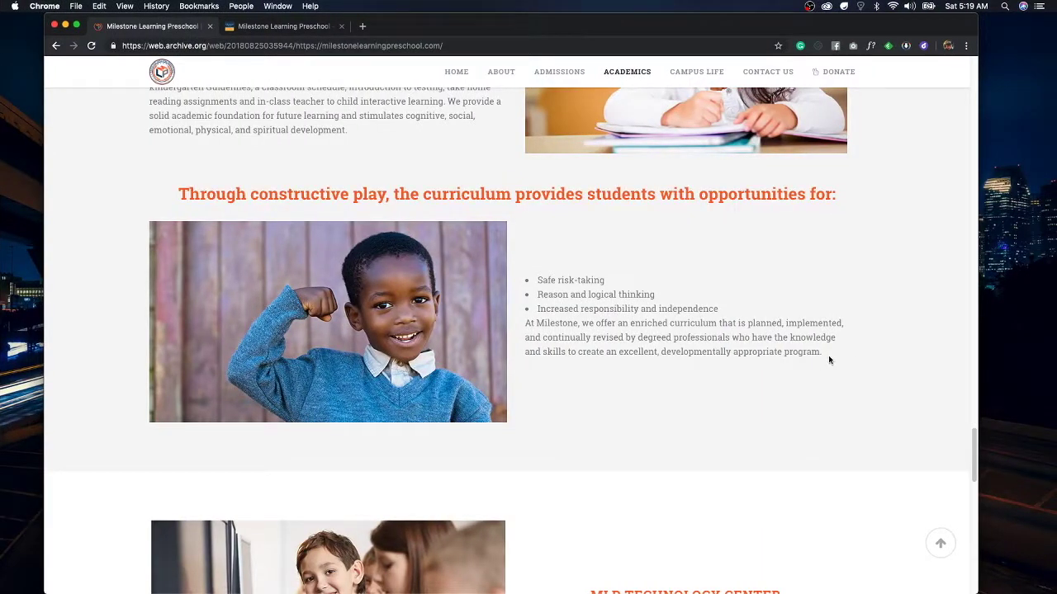
left_click_drag(829, 357, 548, 295)
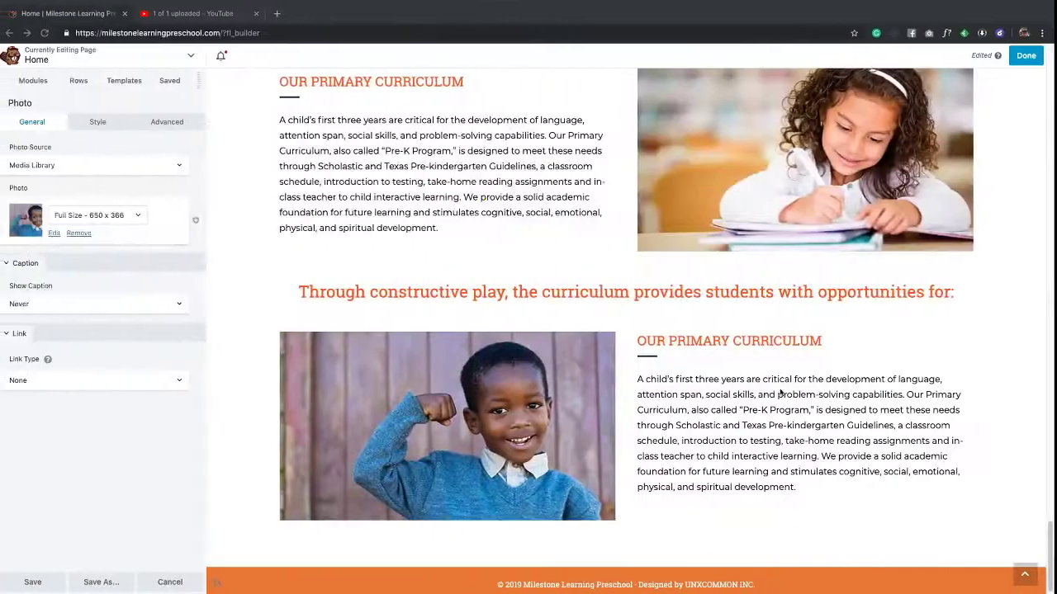
Delete the copied curriculum heading and divider beside the boy photo
left_click(715, 332)
key("Return")
left_click(712, 326)
key("Return")
Replace the copied paragraph with the three-item bulleted list, making At Milestone a plain paragraph
left_click(747, 405)
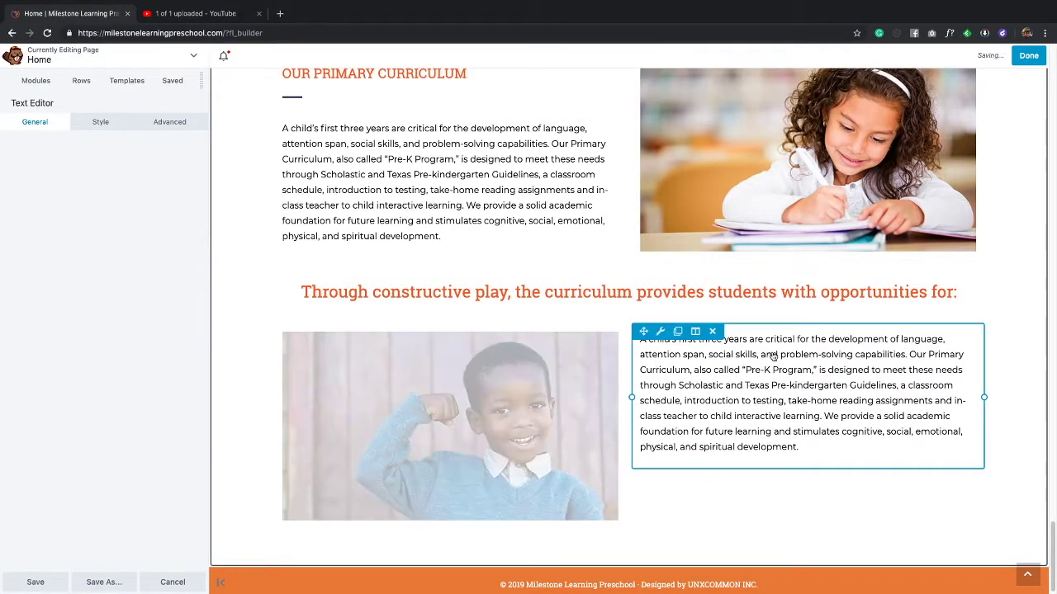
key("ctrl+a")
key("ctrl+v")
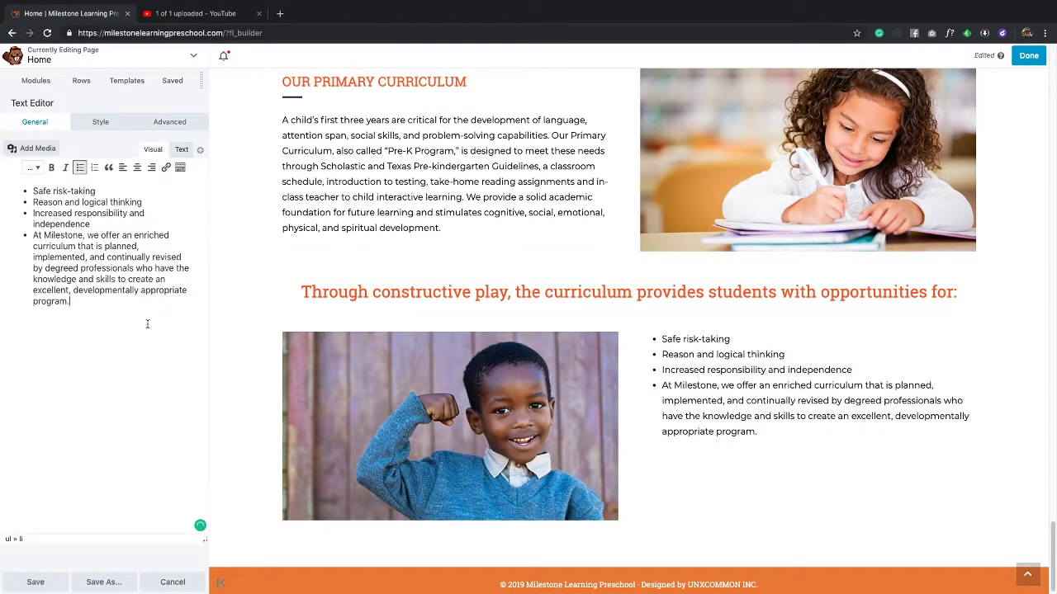
key("ctrl+Right")
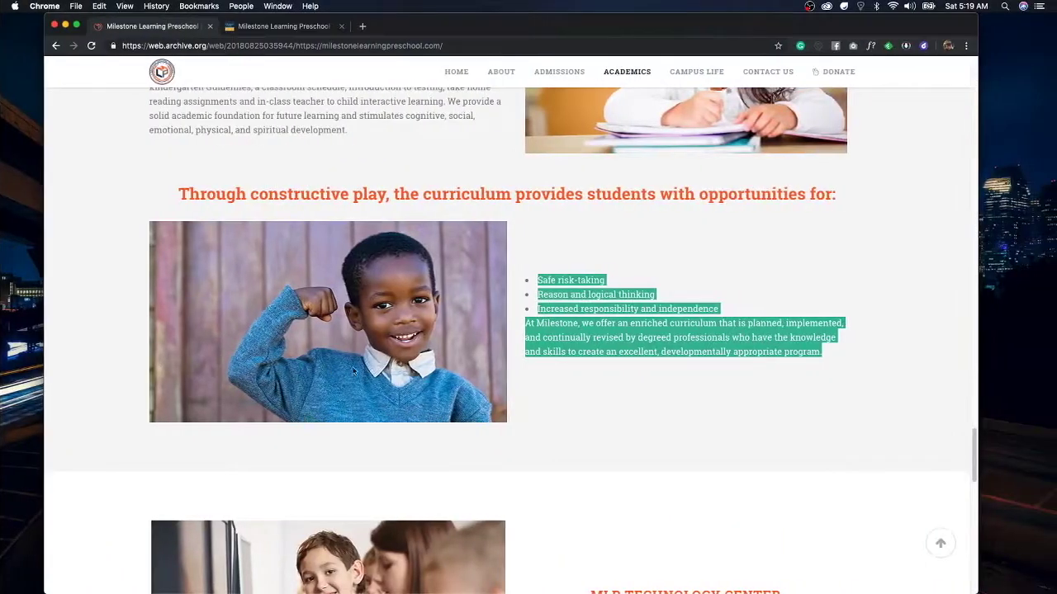
key("ctrl+Left")
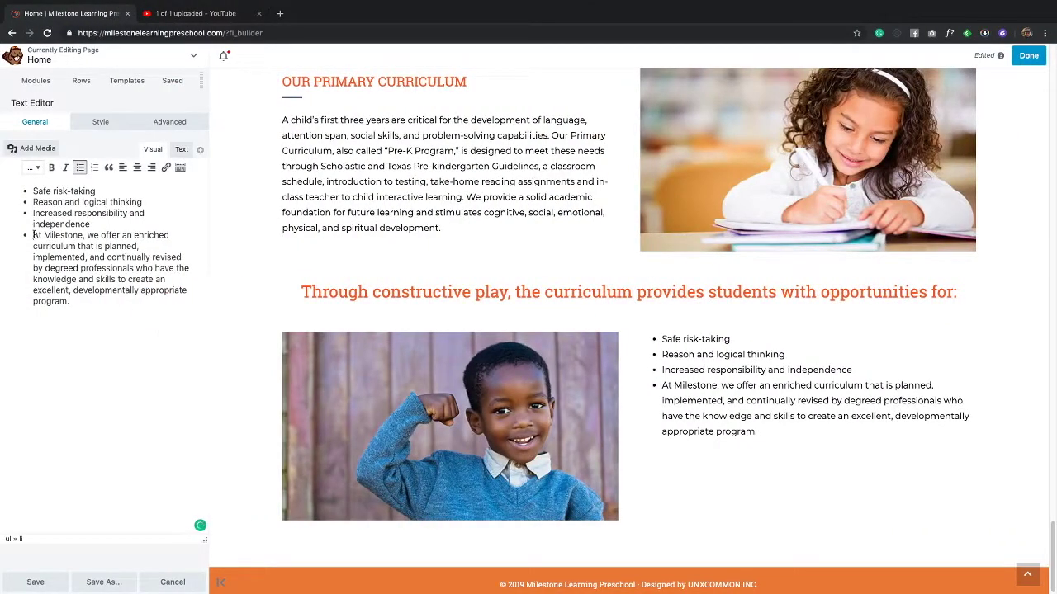
left_click(80, 169)
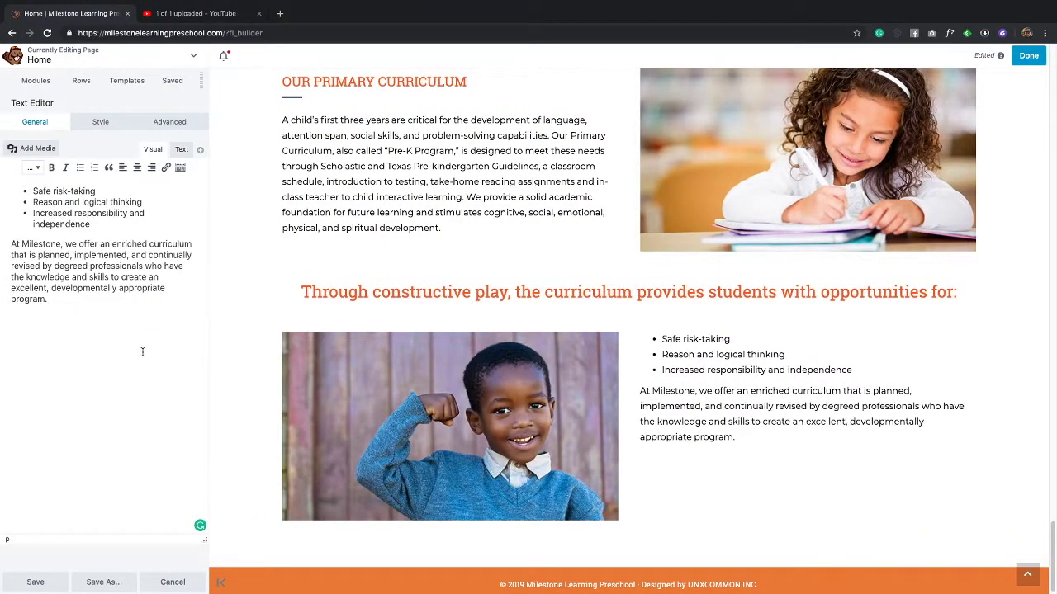
mouse_move(695, 332)
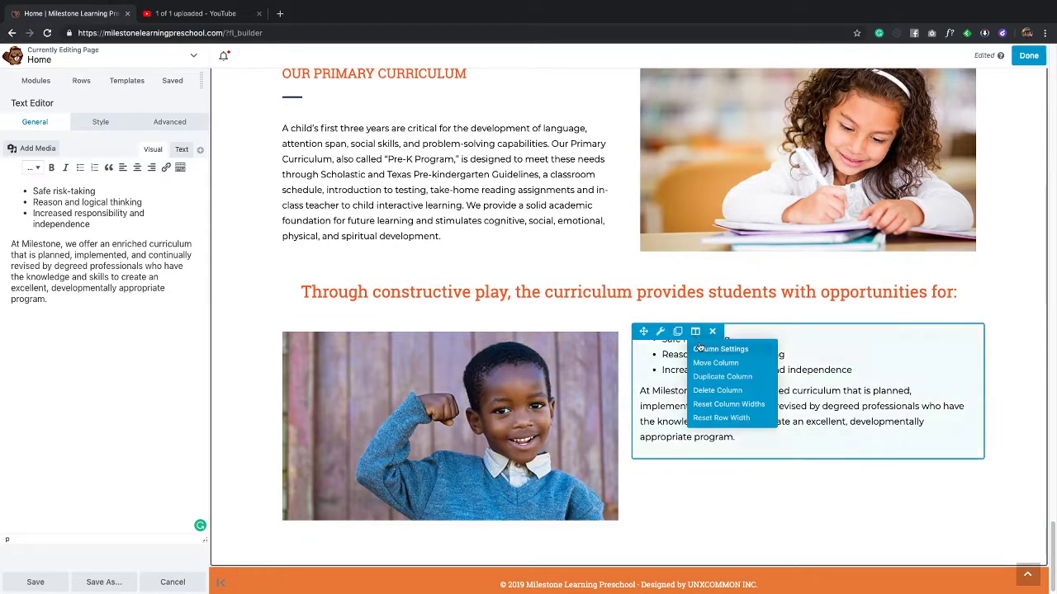
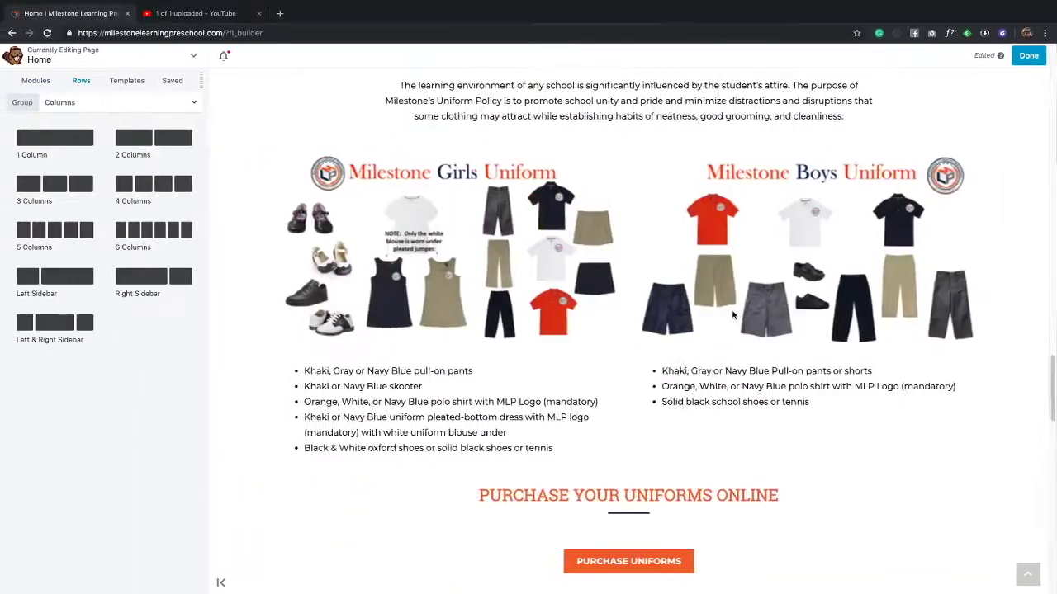
Duplicate the Board of Directors message row and drag the copy below the Technology Center section
scroll(733, 317, "up", 3)
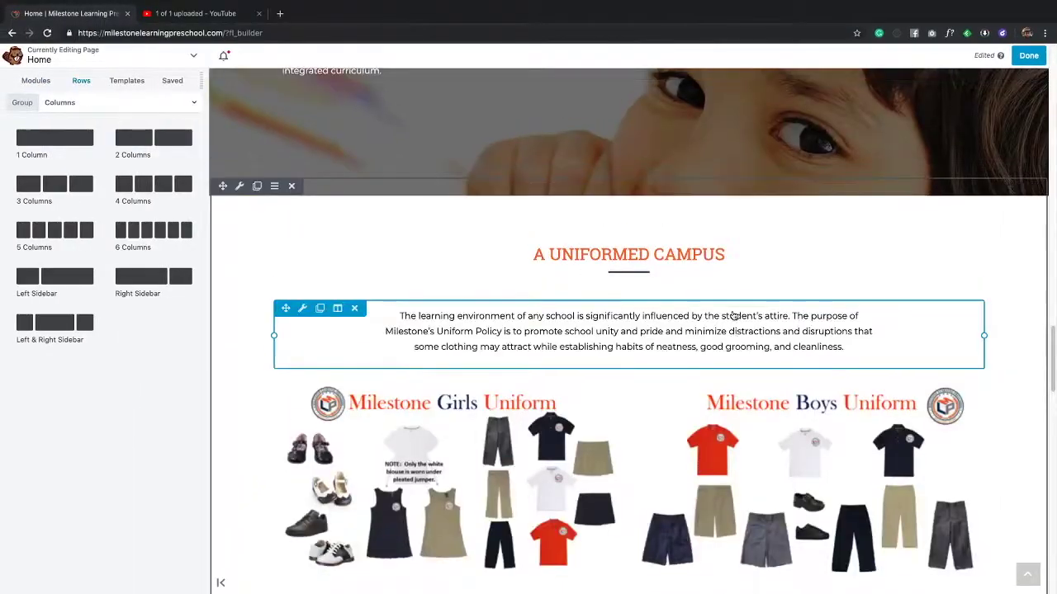
scroll(733, 316, "down", 9)
scroll(733, 316, "down", 3)
scroll(733, 316, "up", 13)
scroll(733, 316, "up", 15)
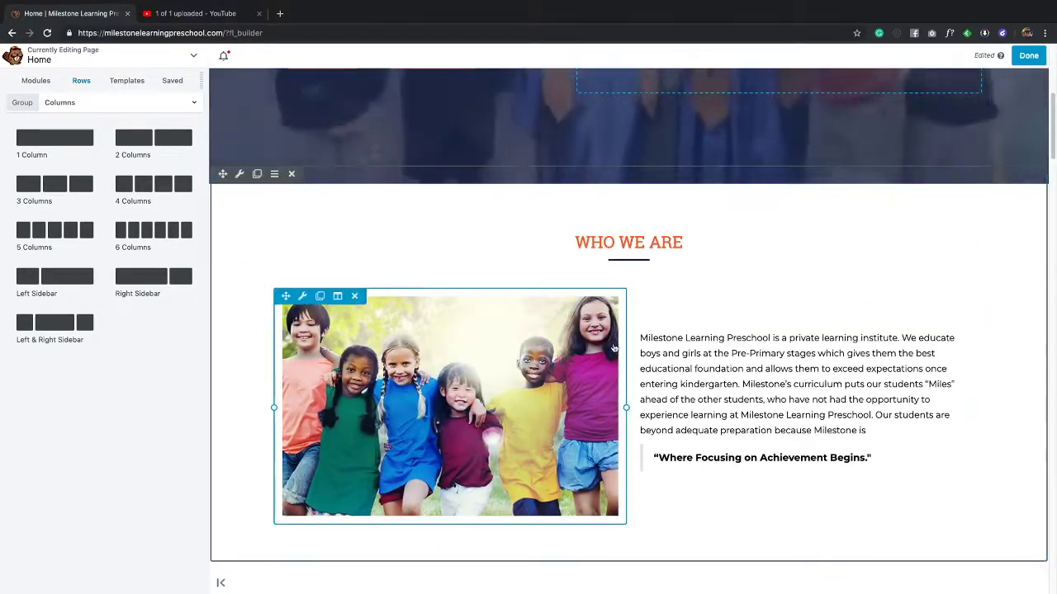
scroll(617, 347, "down", 6)
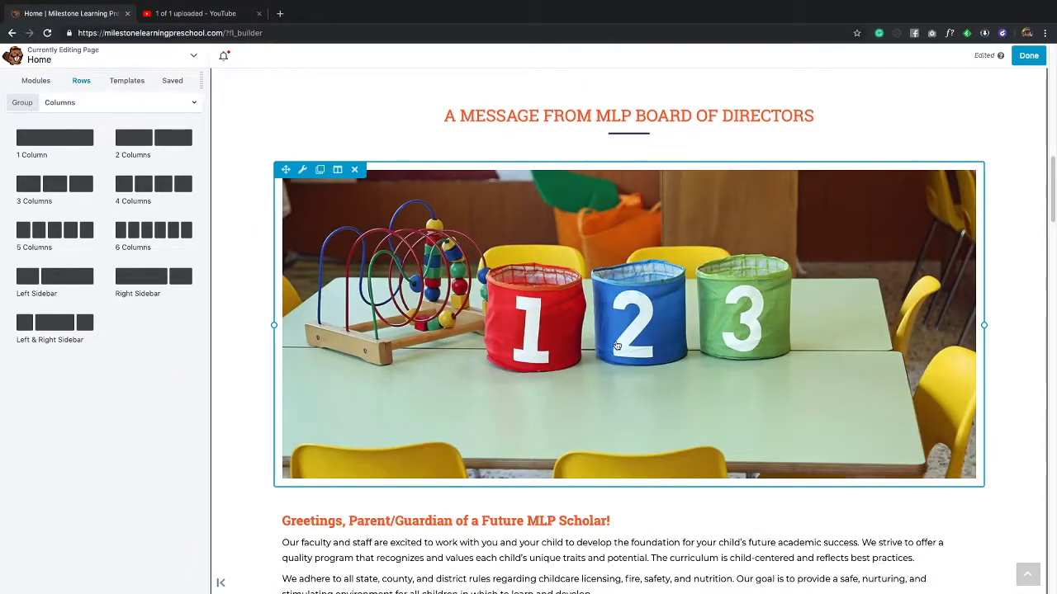
scroll(616, 347, "up", 2)
left_click(257, 153)
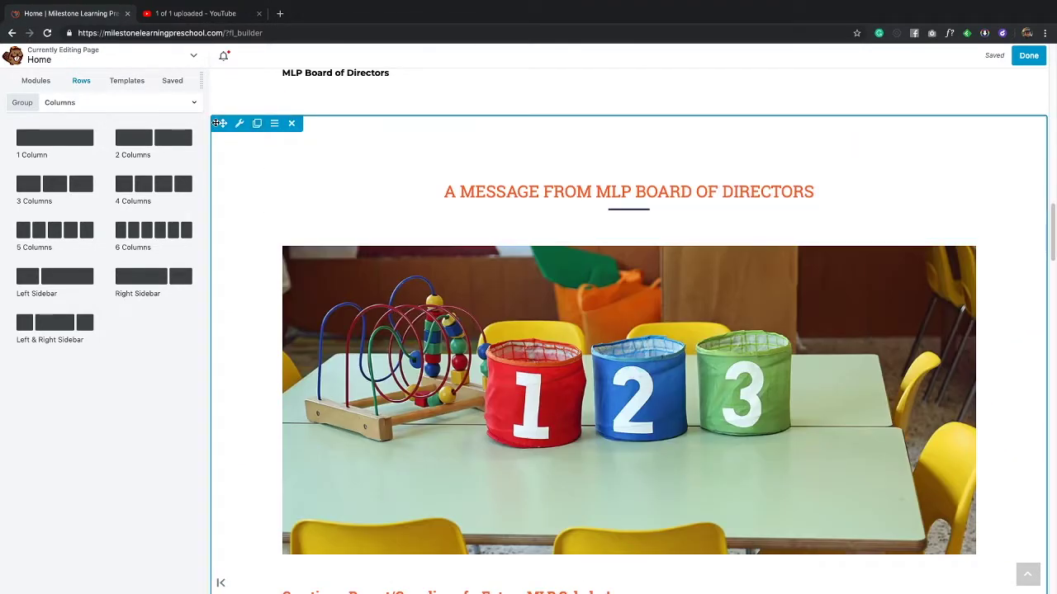
left_click_drag(220, 123, 628, 530)
scroll(564, 327, "down", 4)
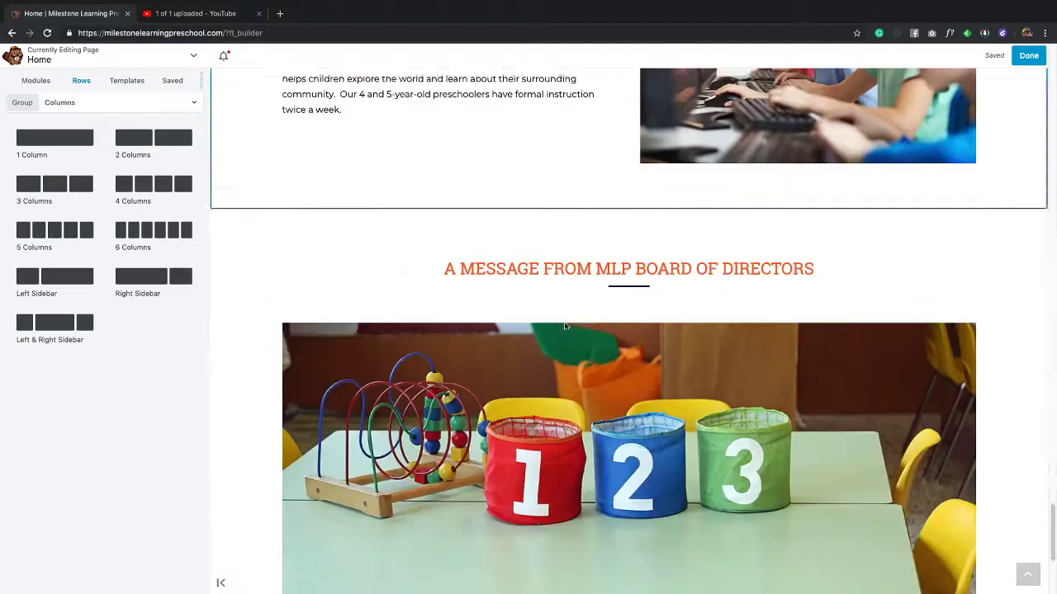
key("ctrl+Right")
Replace the copied row's heading with CAMPUS LIFE, copied from the archived site
triple_click(528, 308)
key("ctrl+c")
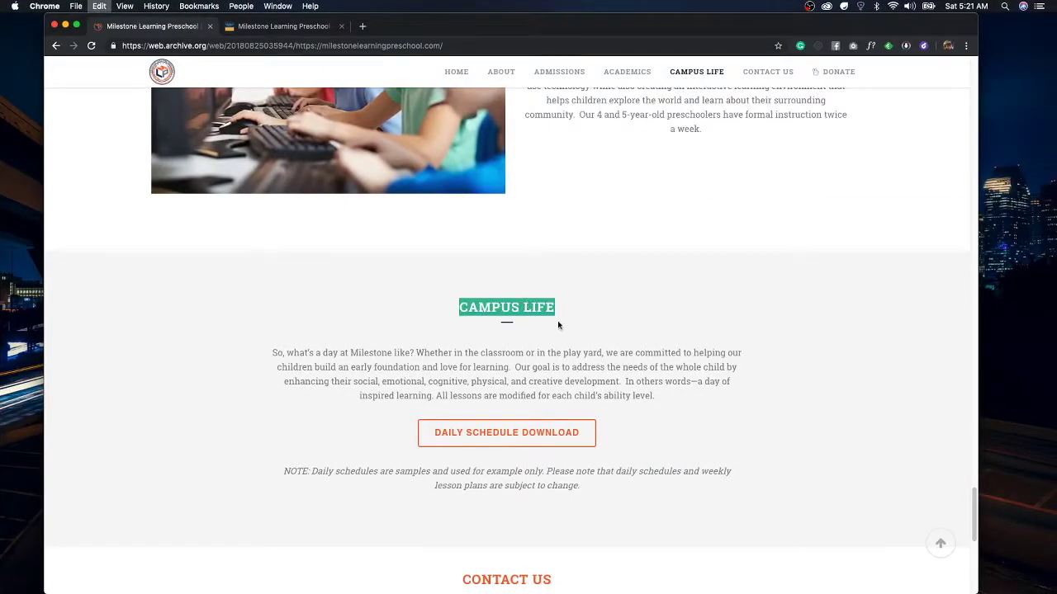
key("ctrl+Left")
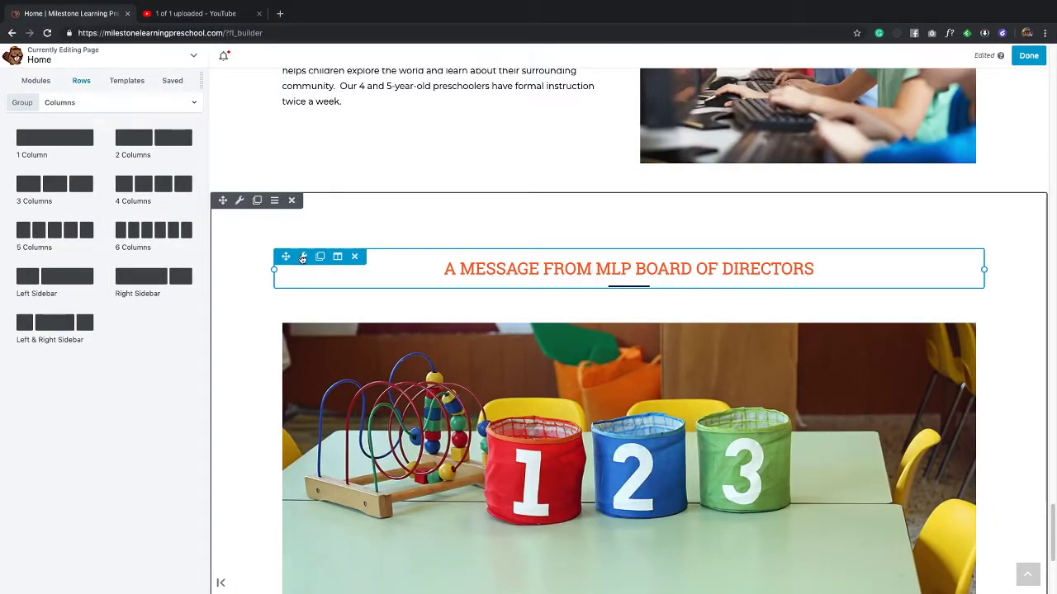
left_click(303, 257)
triple_click(90, 171)
key("ctrl+v")
Copy the archived Campus Life paragraph and delete the photo from the row
key("ctrl+Right")
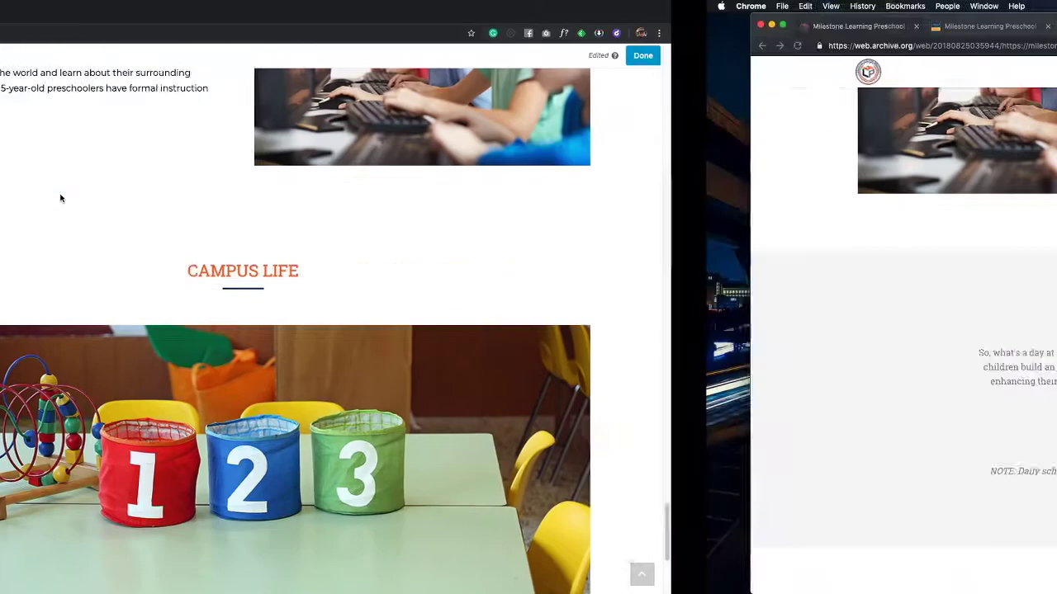
triple_click(427, 370)
key("ctrl+c")
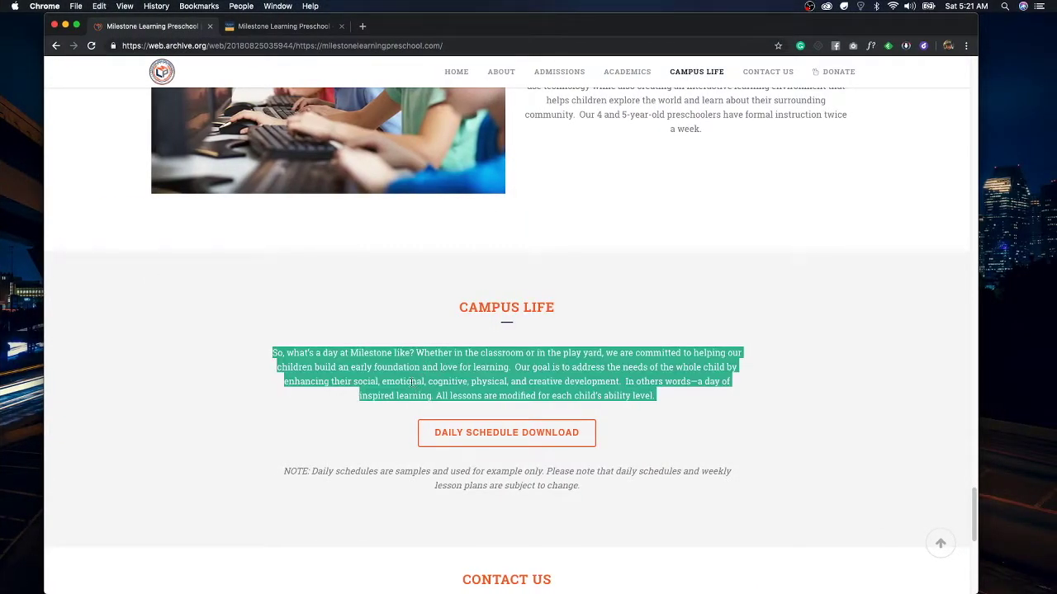
key("ctrl+Left")
left_click(354, 326)
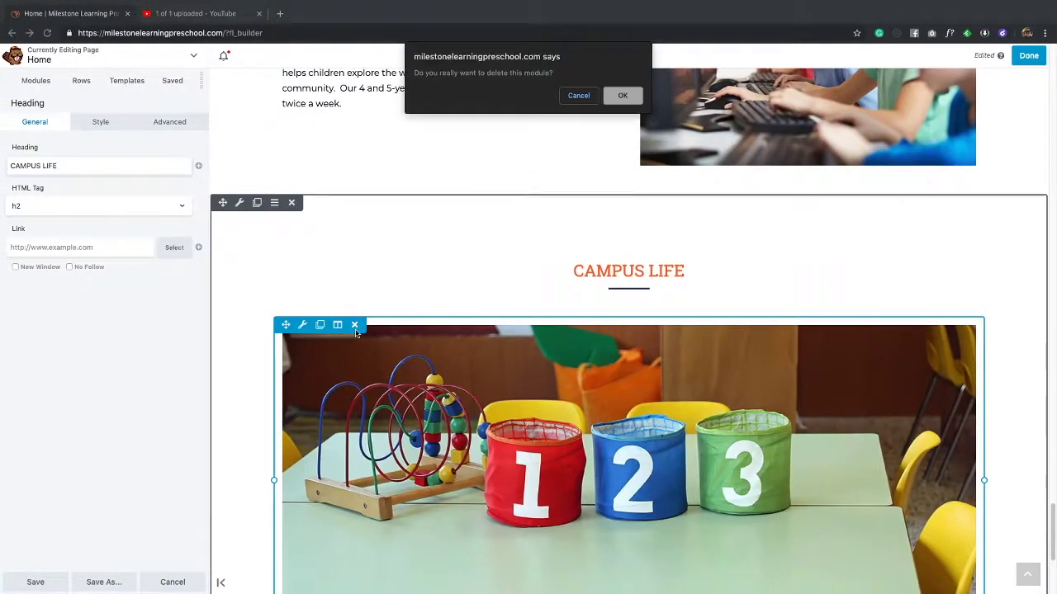
key("Return")
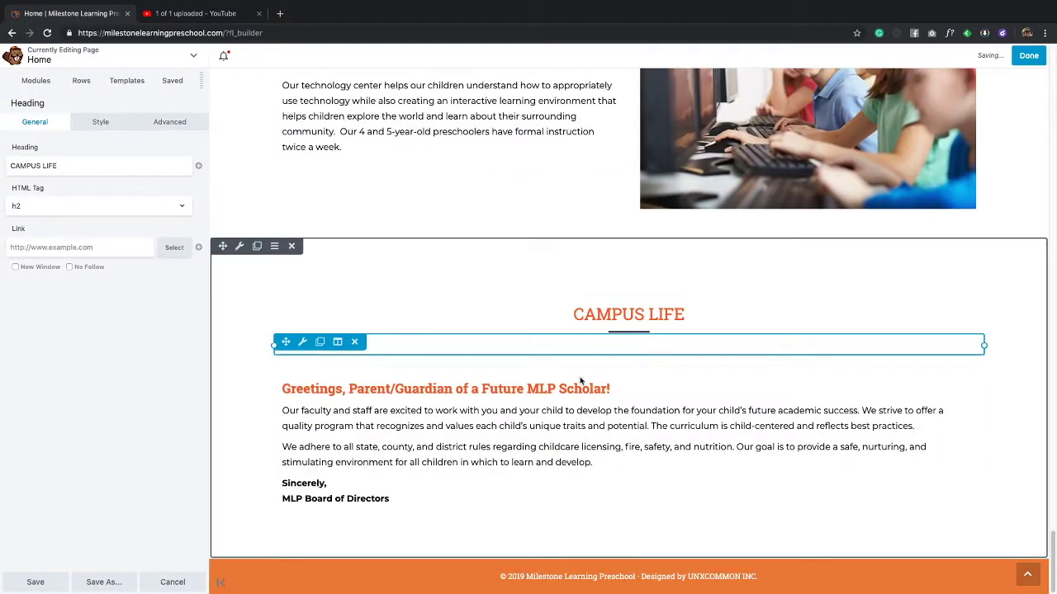
Duplicate the uniform policy text block and move the copy into the Campus Life row
scroll(439, 269, "up", 10)
scroll(440, 269, "down", 1)
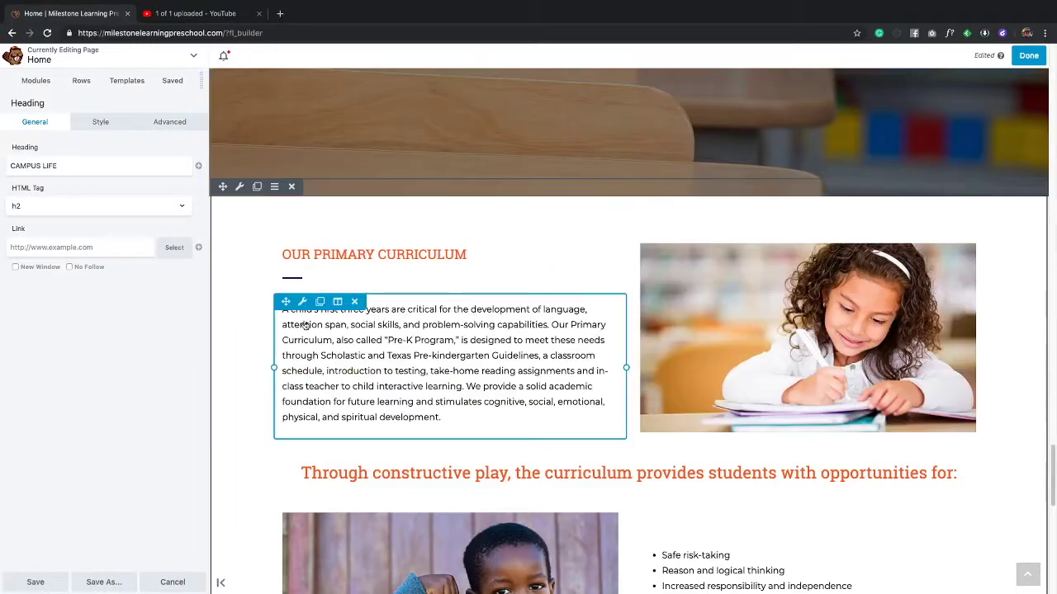
left_click(320, 301)
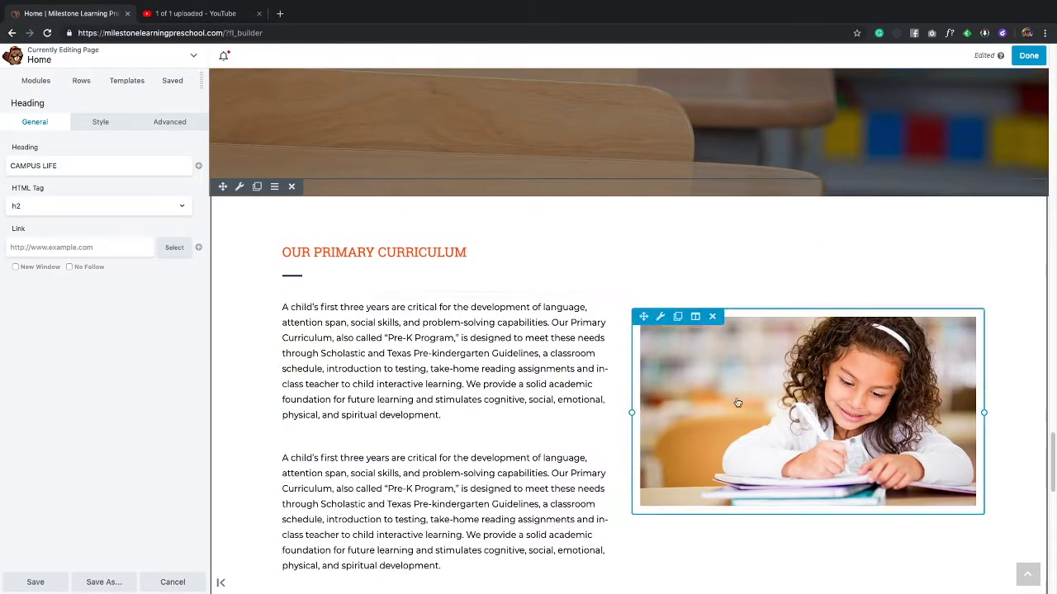
left_click(354, 300)
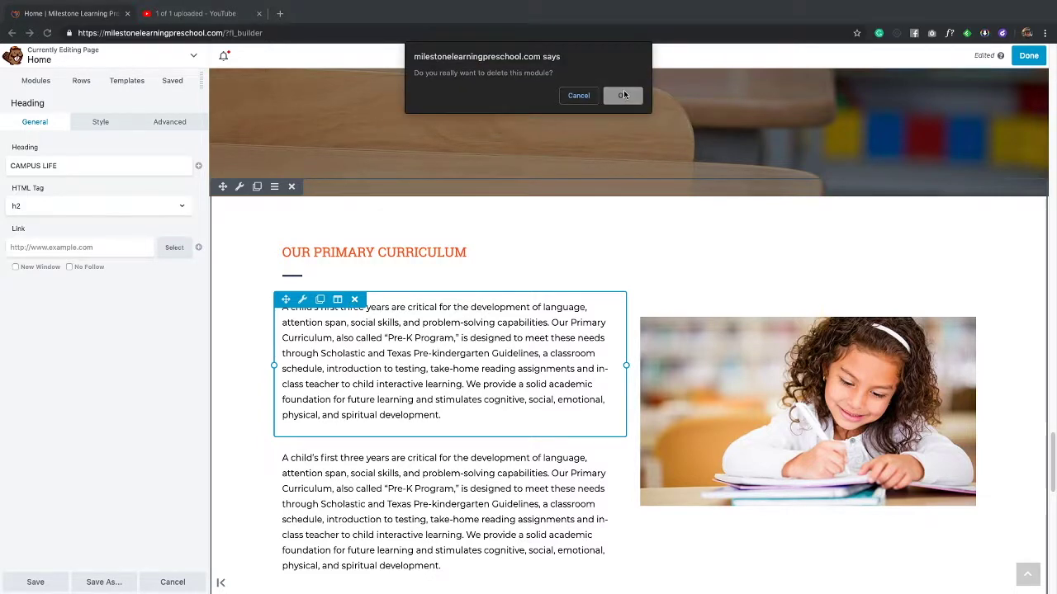
left_click(623, 95)
scroll(496, 330, "down", 10)
scroll(397, 215, "up", 2)
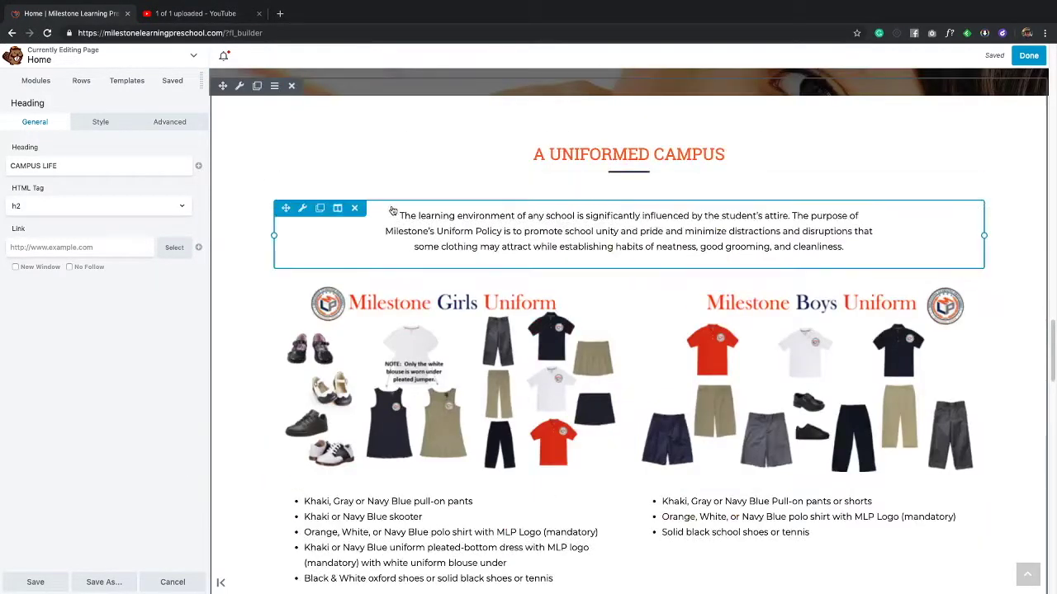
left_click(321, 208)
left_click_drag(286, 208, 630, 248)
Replace the moved block's text with the 'So, what's a day at Milestone like?' paragraph
scroll(665, 323, "down", 15)
left_click(557, 333)
key("ctrl+a")
key("ctrl+v")
Correct the misspelled 'others' to 'other' in the Campus Life paragraph
left_click(106, 305)
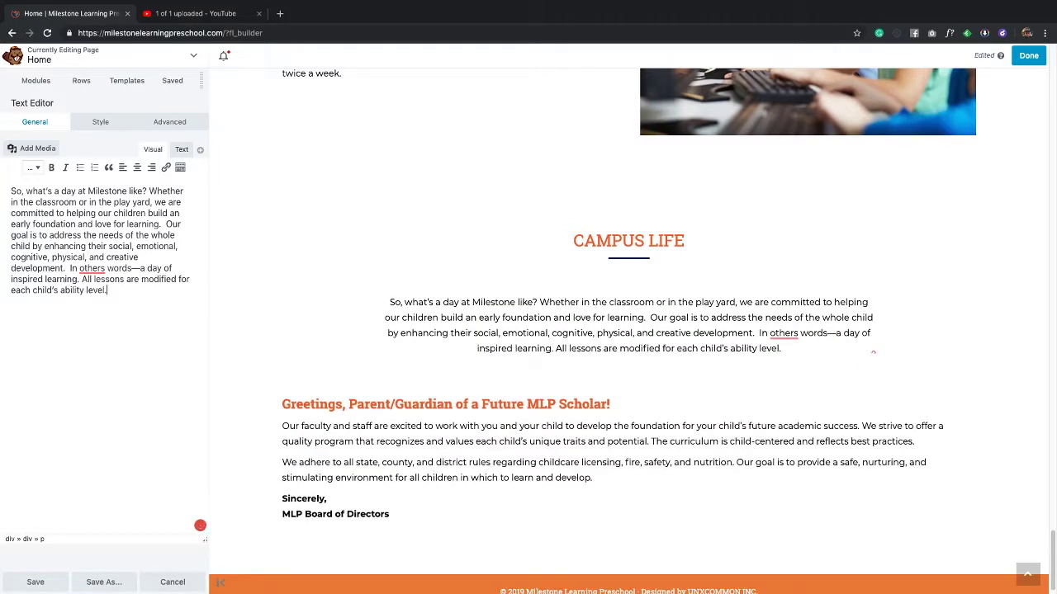
right_click(92, 268)
left_click(95, 203)
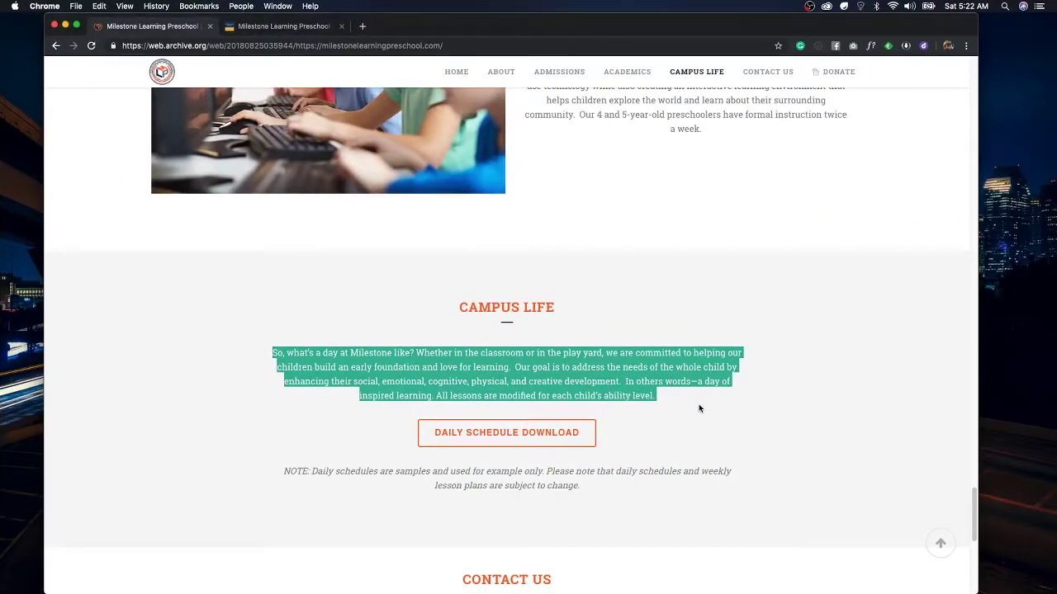
Copy the archived daily schedules NOTE and delete the Greetings block
left_click_drag(593, 494, 284, 472)
key("ctrl+Left")
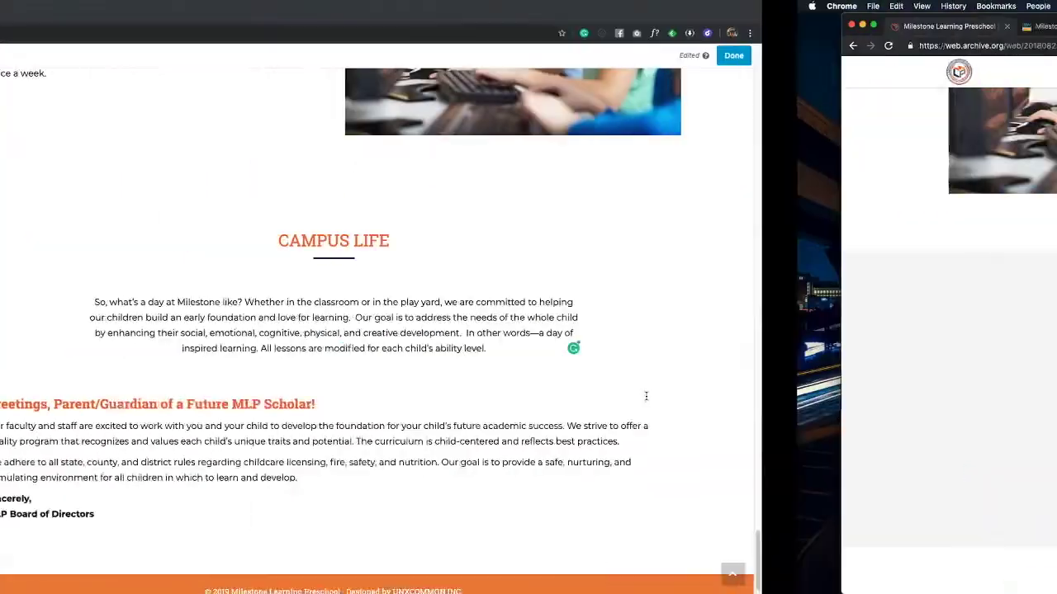
left_click(355, 385)
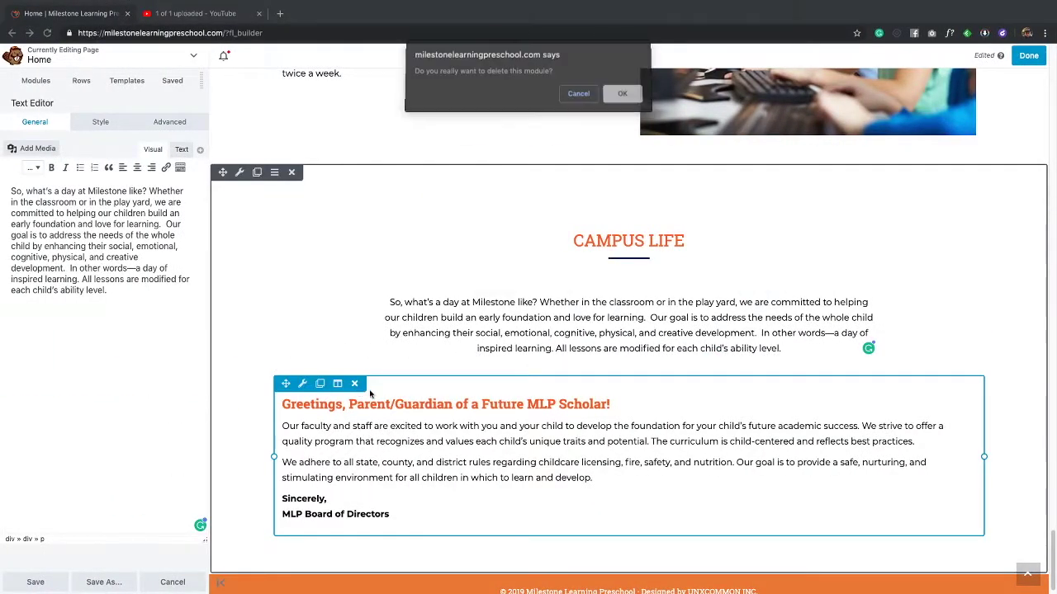
key("Return")
Duplicate the paragraph block and fill it with the NOTE as plain text in Text mode
mouse_move(347, 481)
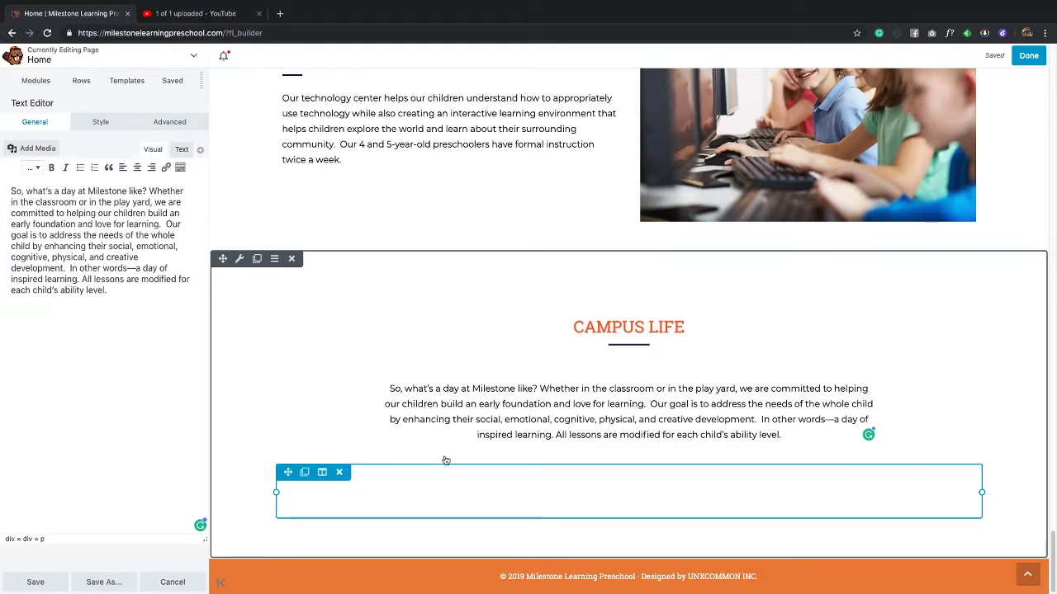
left_click(321, 446)
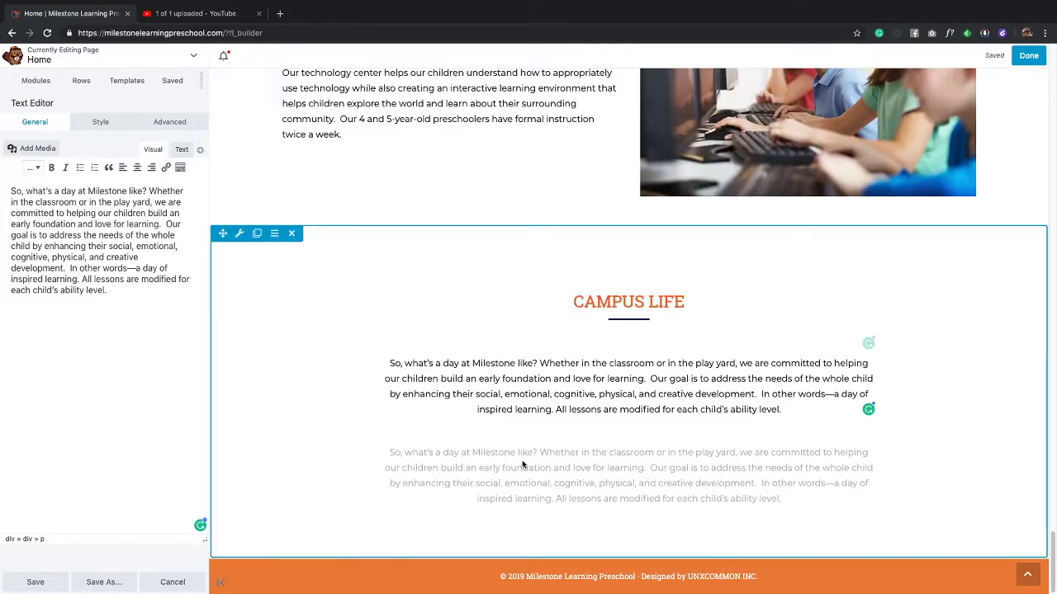
key("ctrl+a")
type("NOTE: Daily schedules are samples and used for example only. Please note that daily schedules and weekly lesson plans are subject to change.")
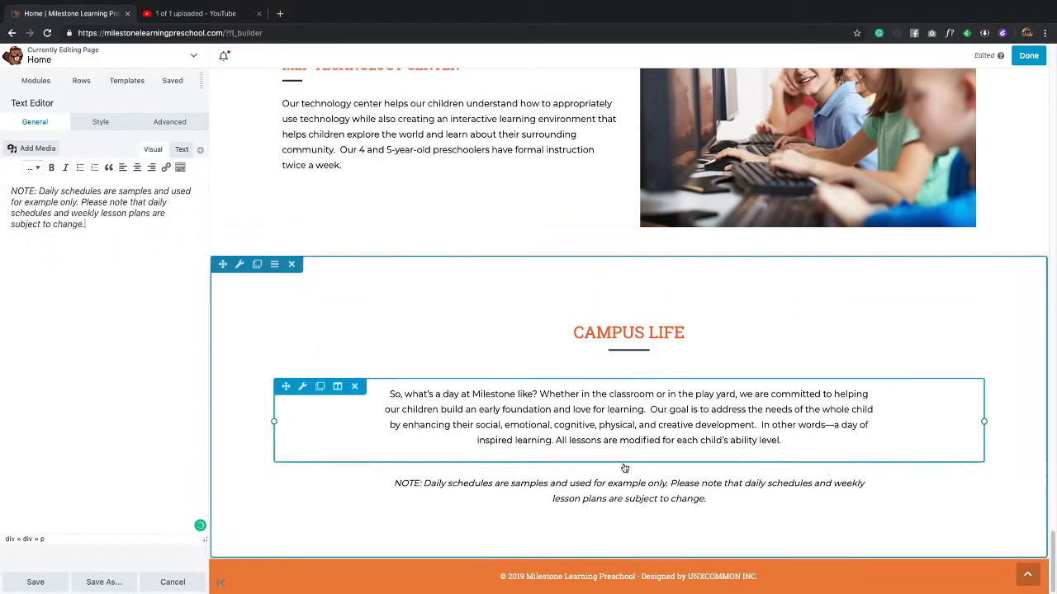
left_click(181, 151)
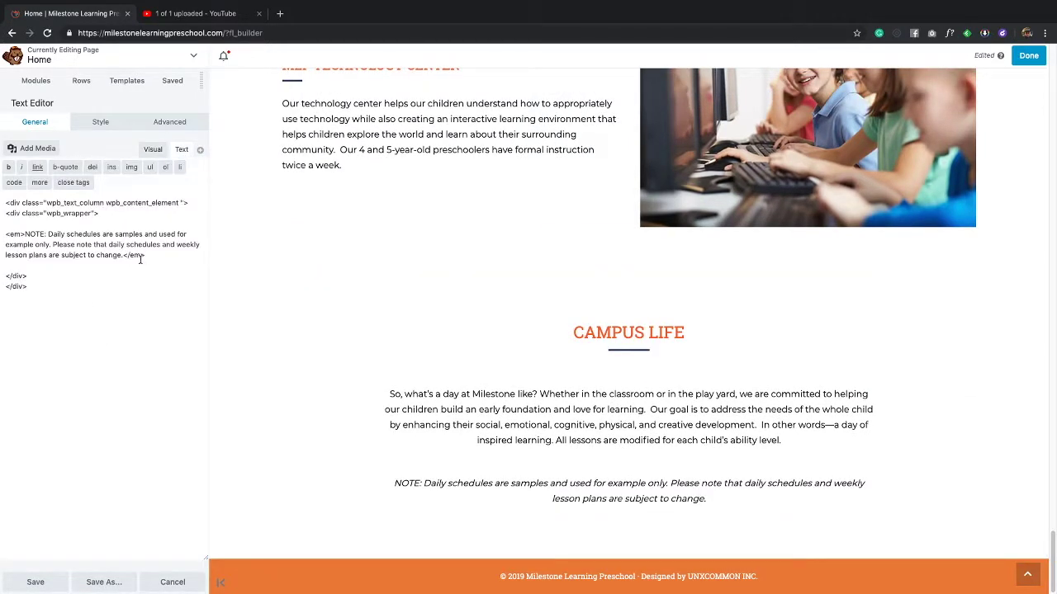
key("ctrl+a")
type("NOTE: Daily schedules are samples and used for example only. Please note that daily schedules and weekly lesson plans are subject to change.")
Format the whole NOTE paragraph as italic, not bold
left_click(154, 152)
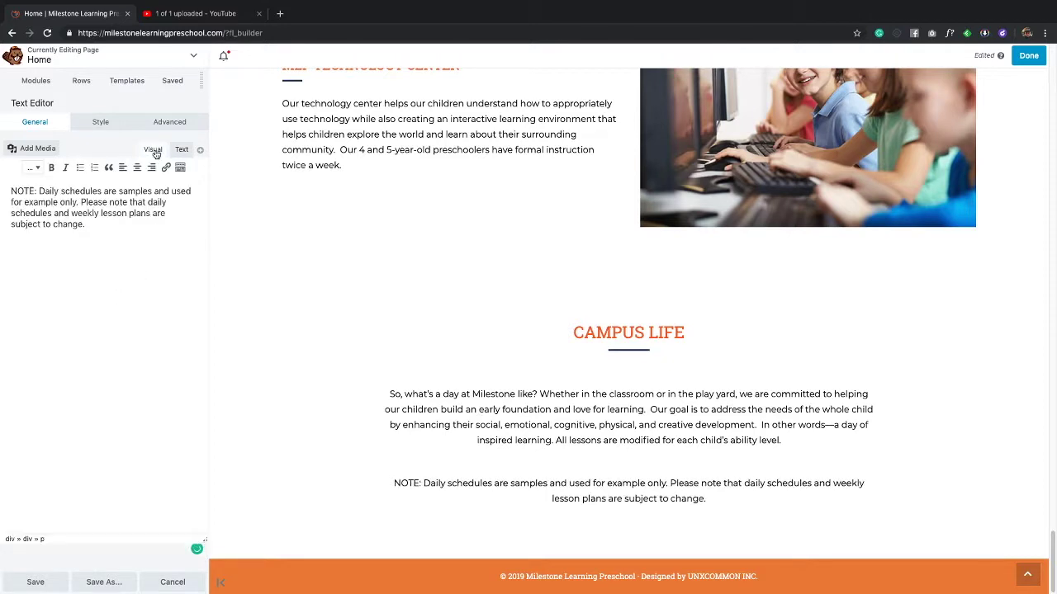
key("ctrl+a")
left_click(66, 169)
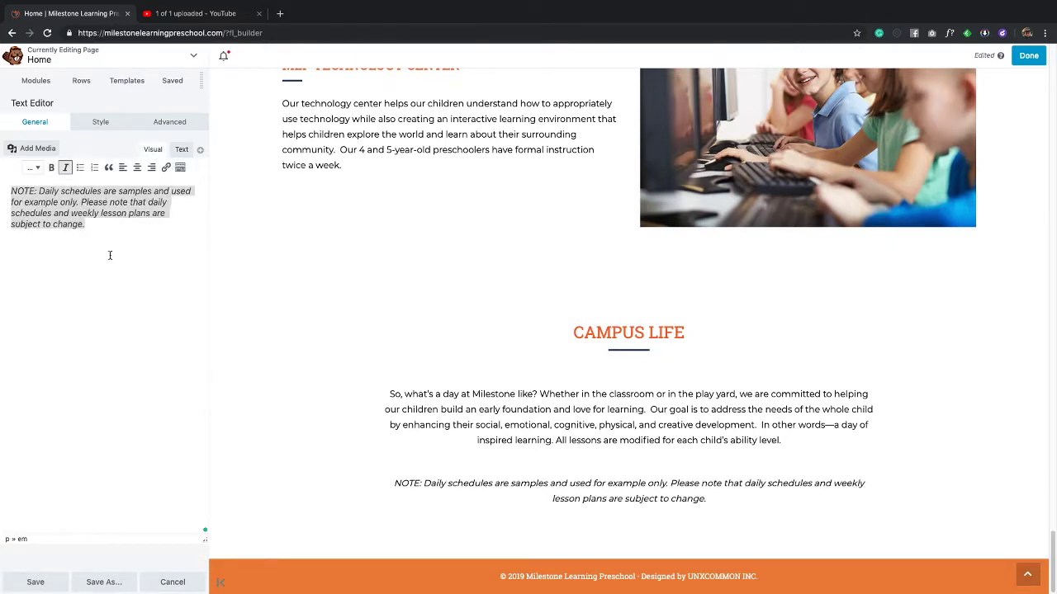
key("ctrl+b")
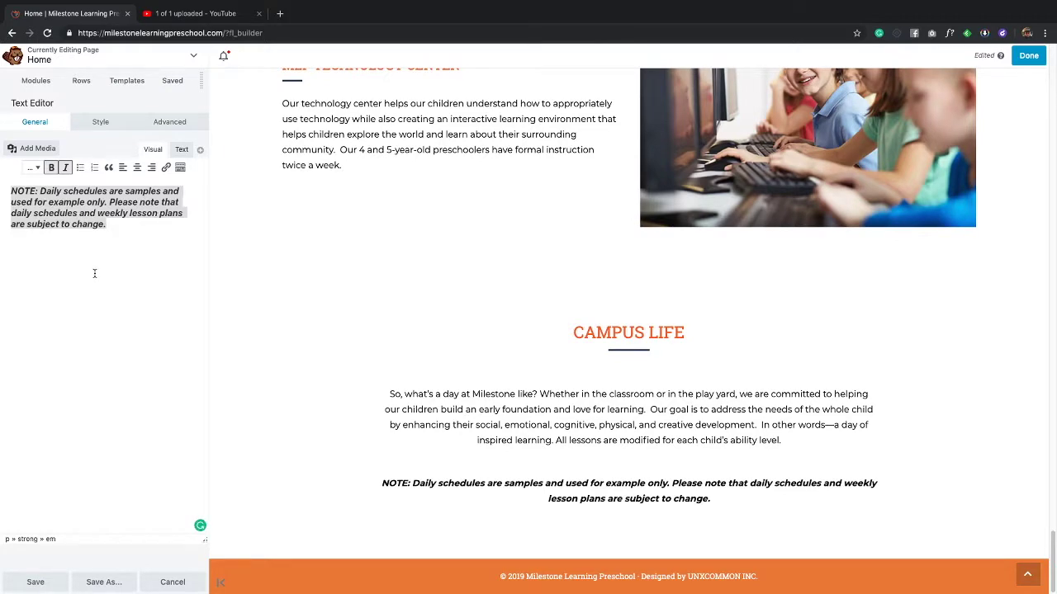
key("ctrl+b")
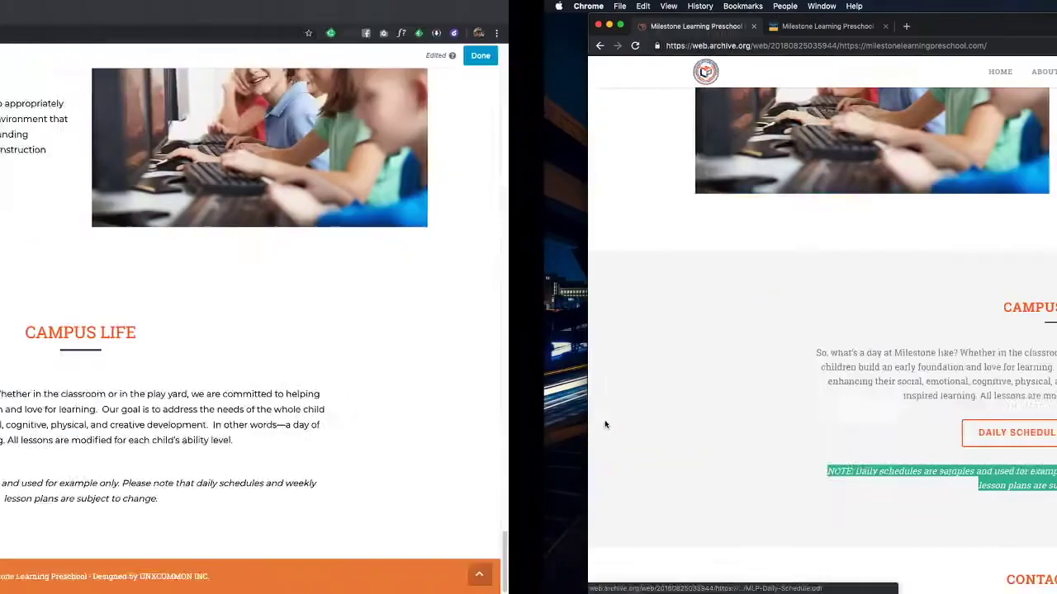
Duplicate the Purchase Uniforms button and move the copy into the Campus Life row
scroll(650, 286, "up", 10)
scroll(650, 286, "up", 15)
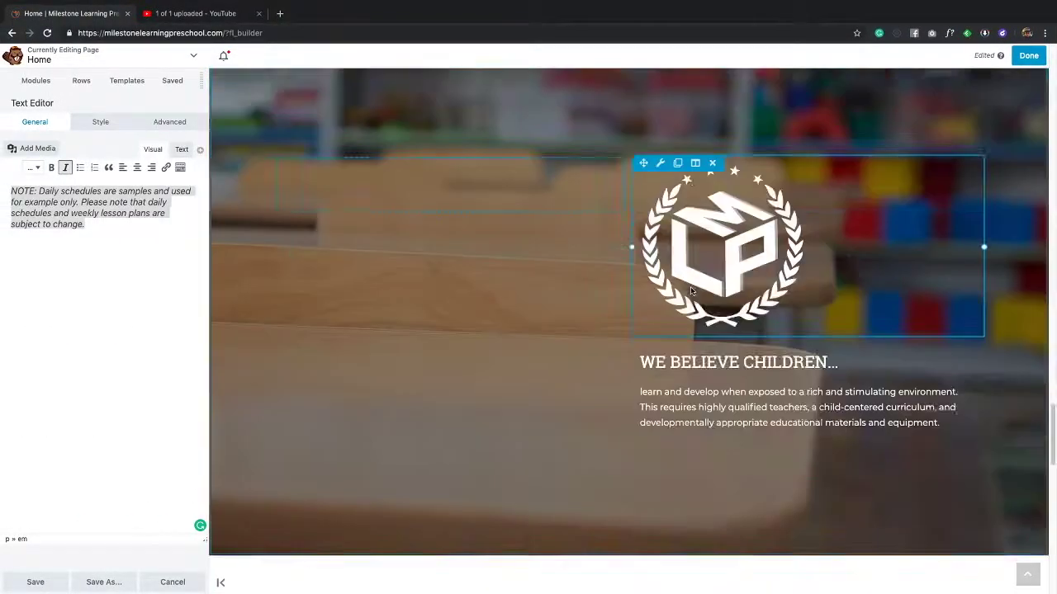
left_click(320, 306)
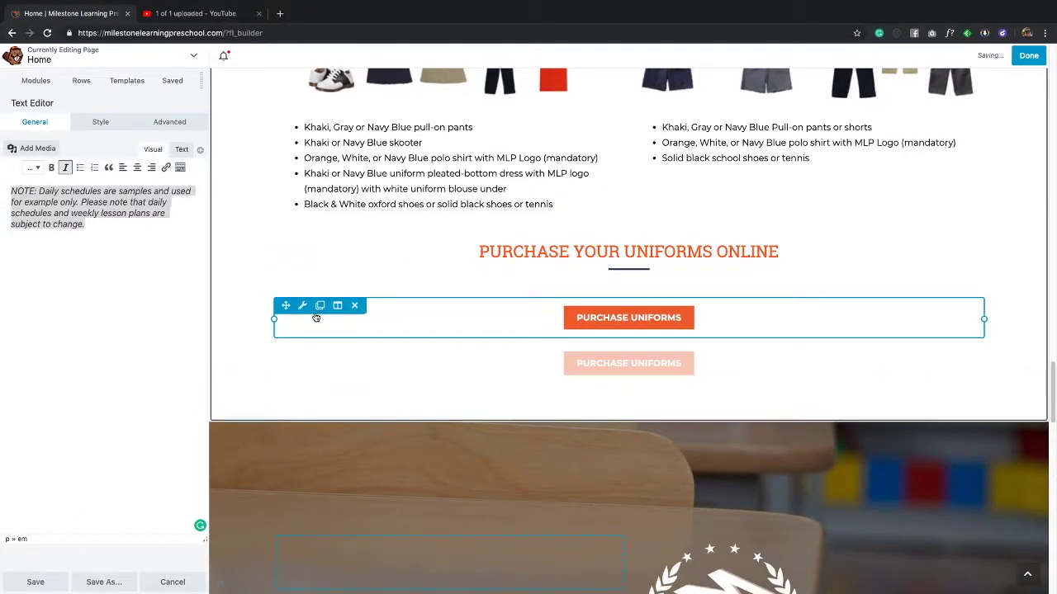
left_click_drag(286, 306, 566, 390)
scroll(483, 371, "down", 15)
Change the Campus Life button's label to DAILY SCHEDULE DOWNLOAD
key("ctrl+Right")
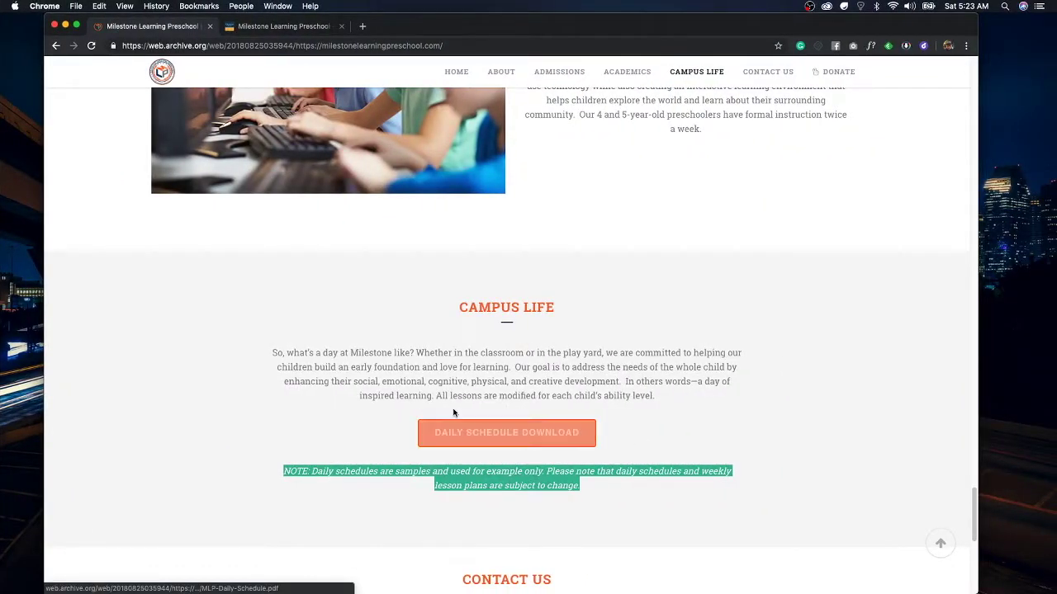
key("ctrl+Left")
left_click(302, 433)
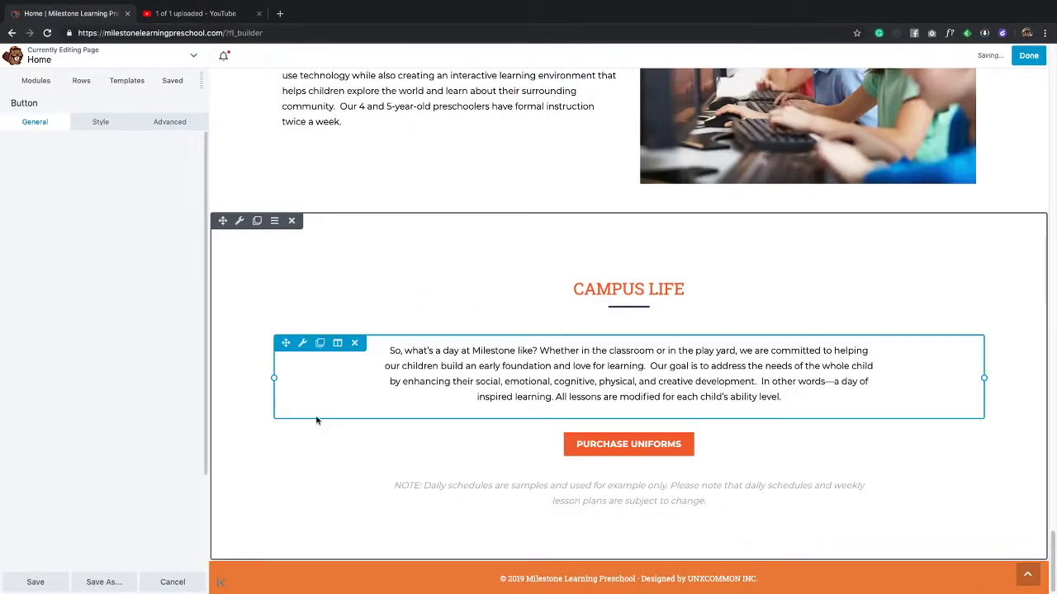
left_click(85, 285)
left_click(21, 150)
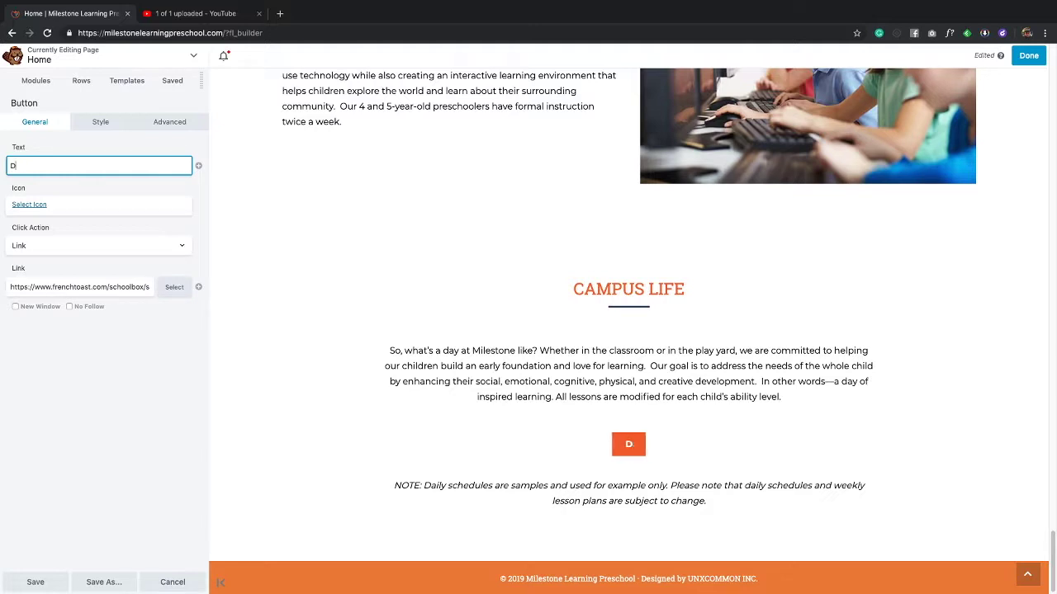
type("DAILY SCHEDULE DOWNLOAD")
Link the button to the archived MLP-Daily-Schedule.pdf address and save it
key("ctrl+Right")
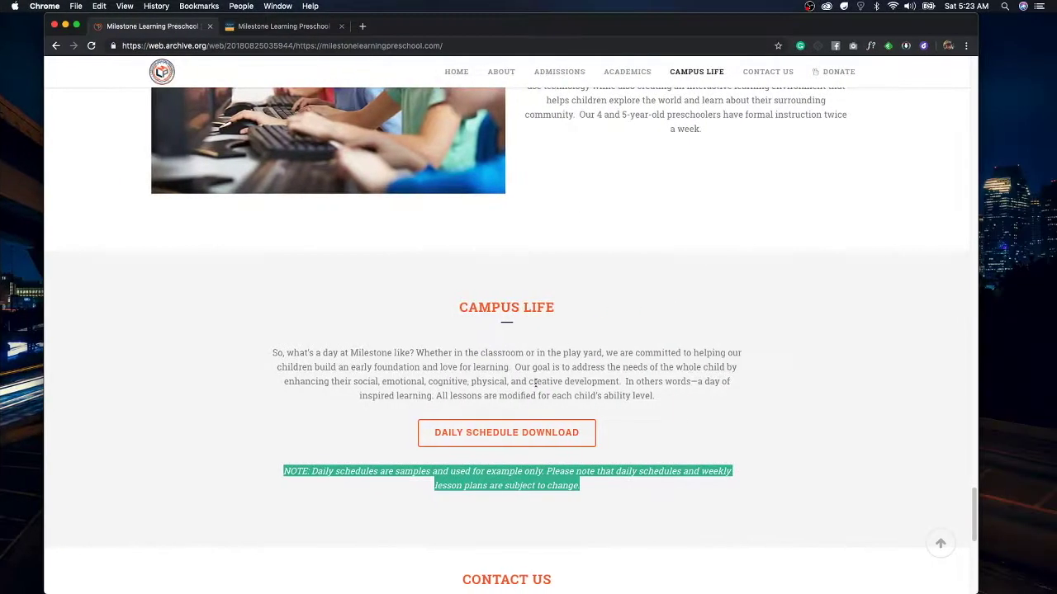
right_click(516, 432)
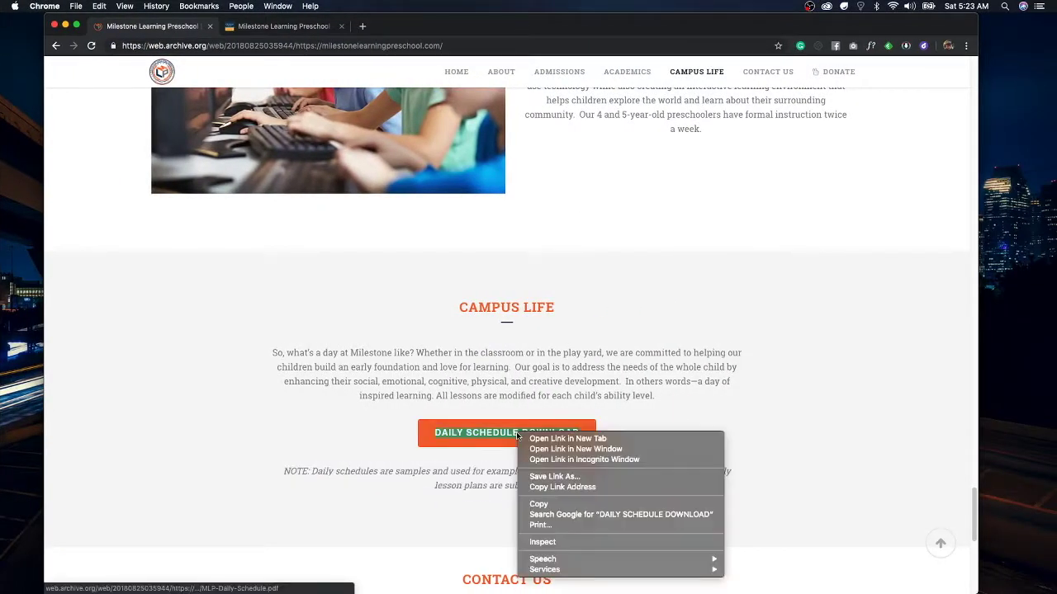
left_click(619, 448)
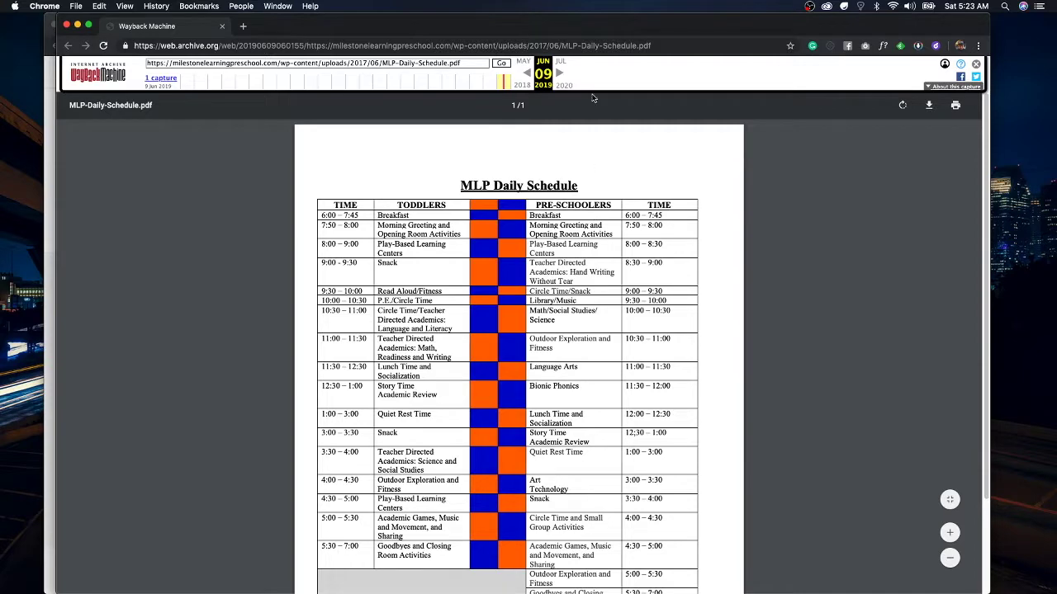
left_click_drag(661, 44, 331, 47)
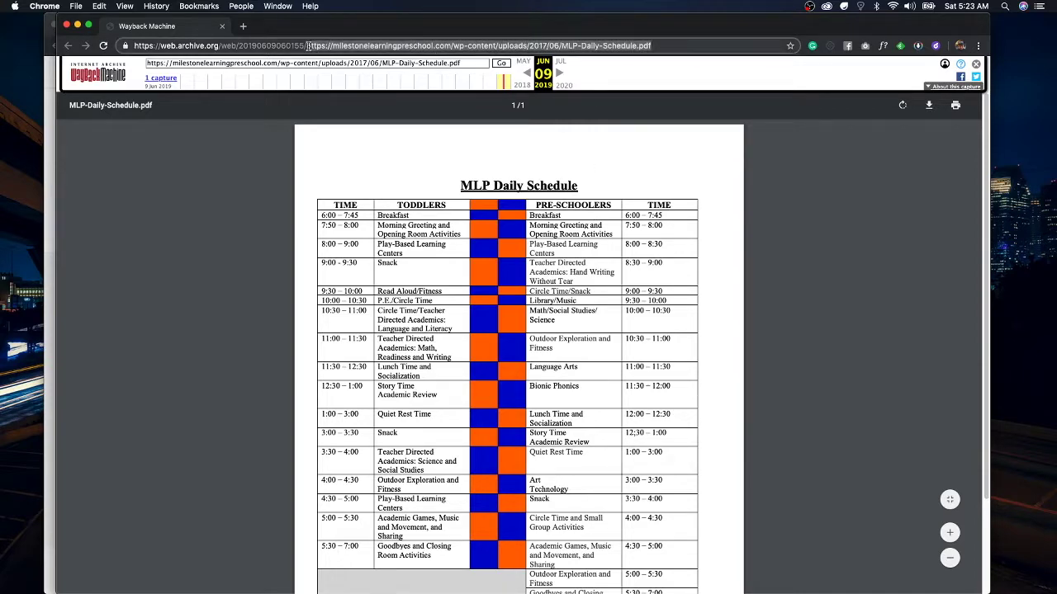
key("ctrl+Left")
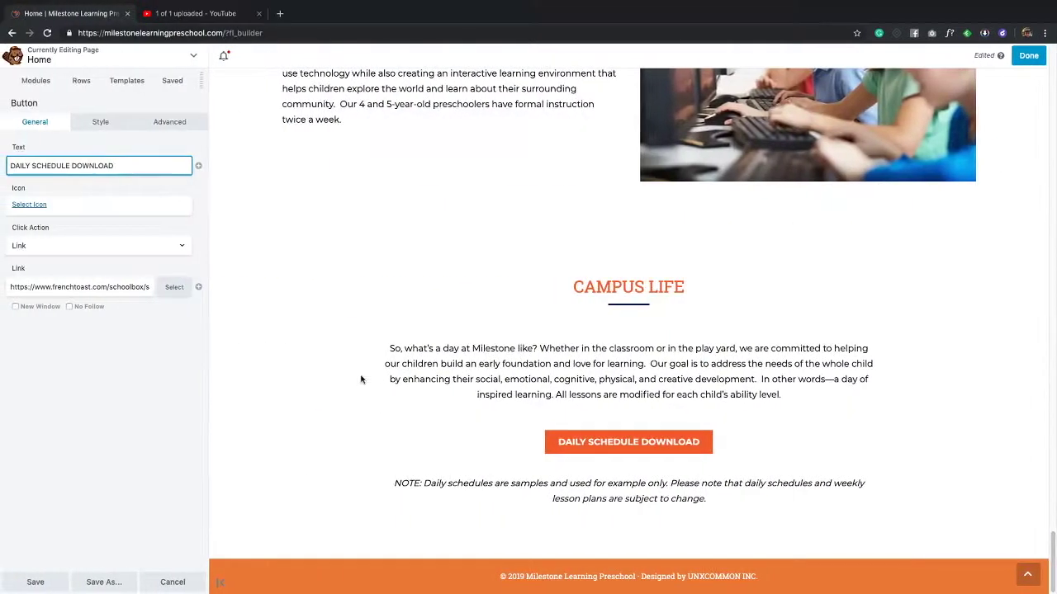
triple_click(95, 287)
key("ctrl+v")
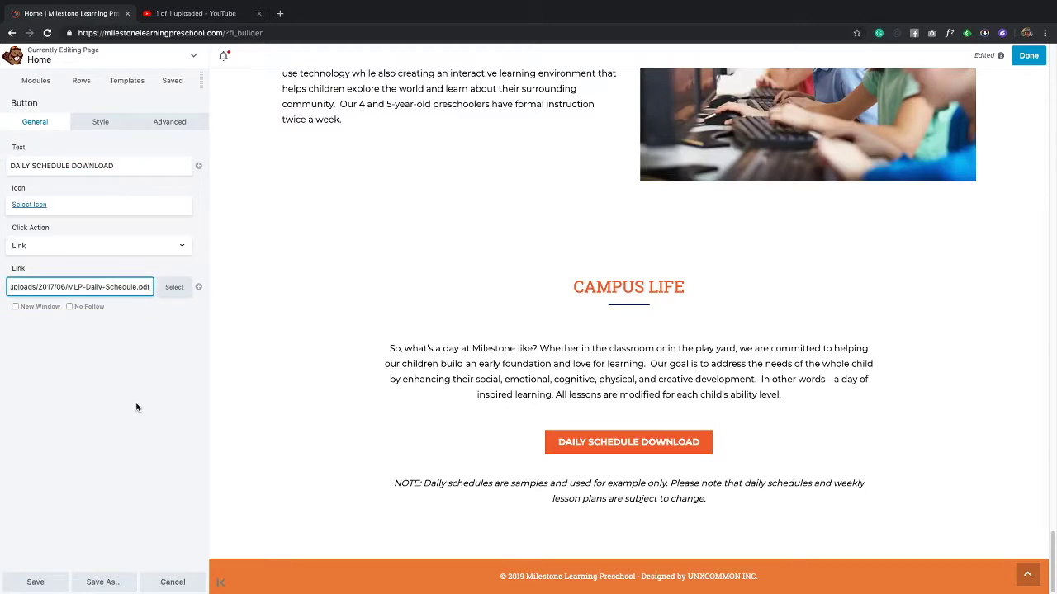
left_click(35, 582)
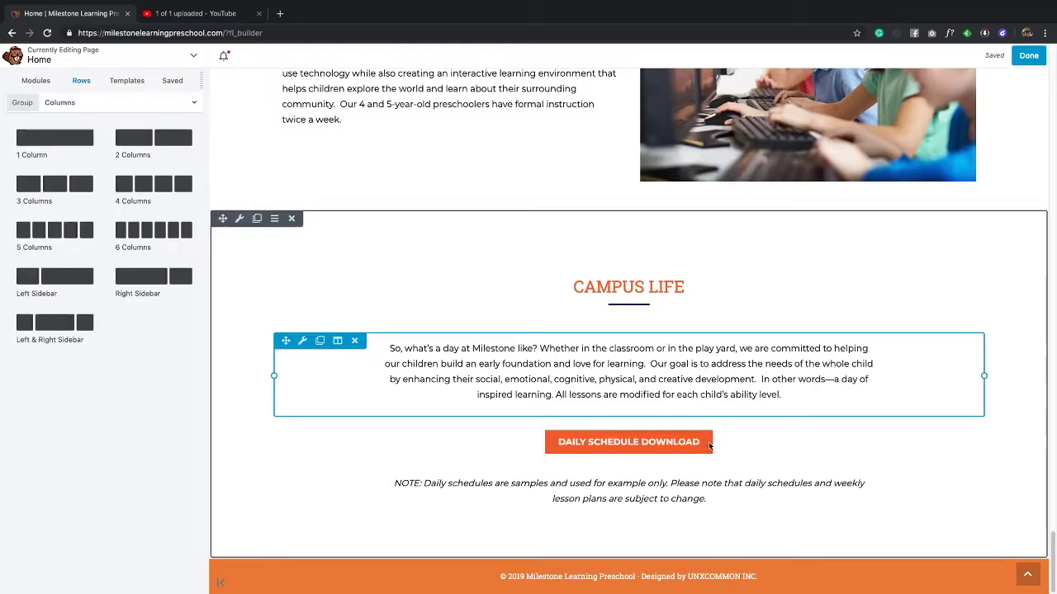
key("ctrl+Right")
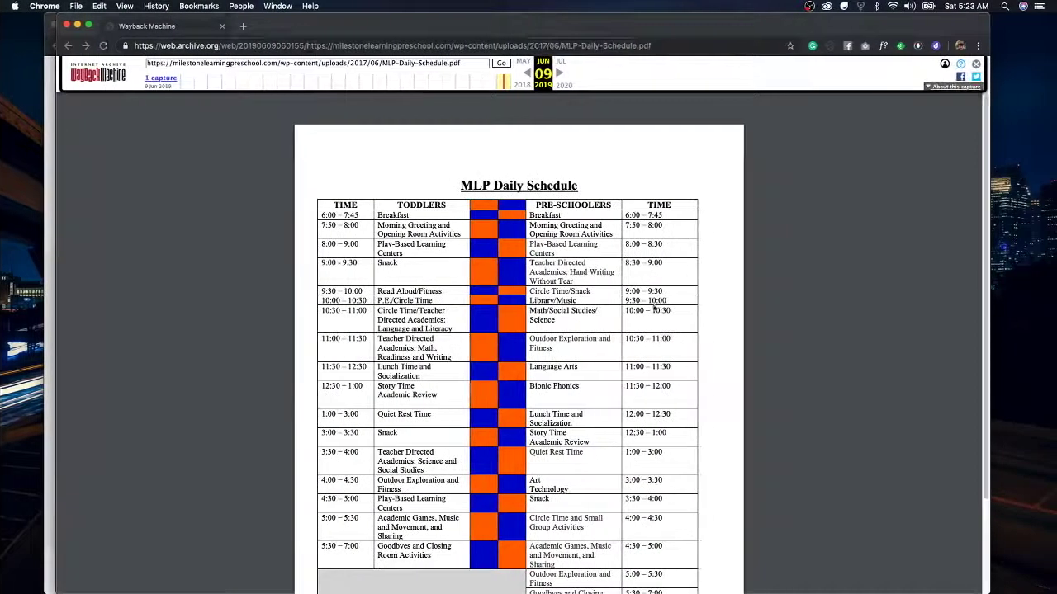
left_click(53, 262)
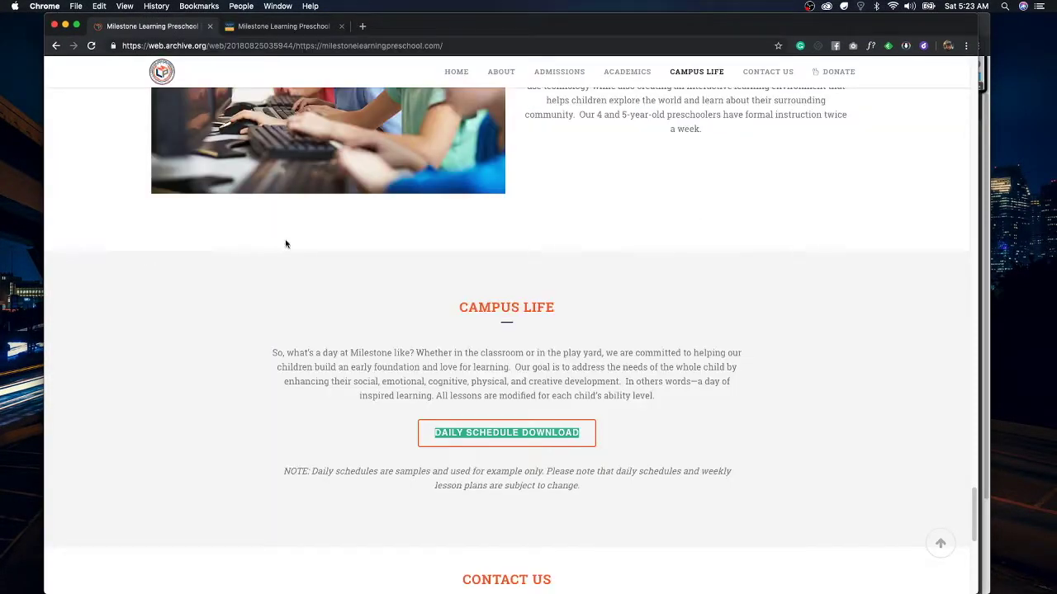
scroll(687, 248, "down", 5)
Enter campuslife as the Campus Life row's HTML Element ID under Advanced, and save
scroll(689, 247, "up", 6)
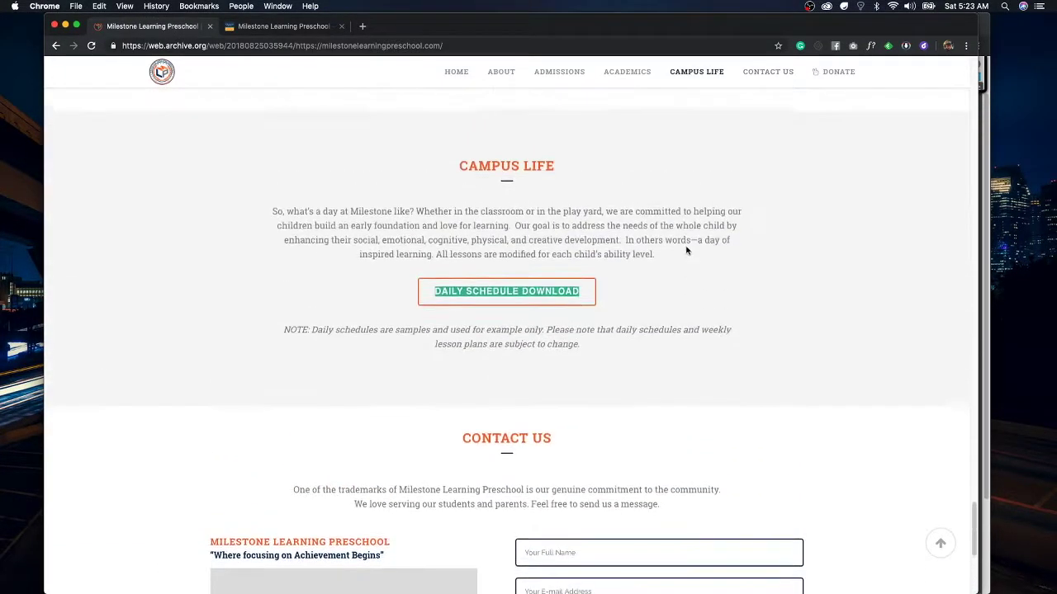
scroll(701, 215, "down", 4)
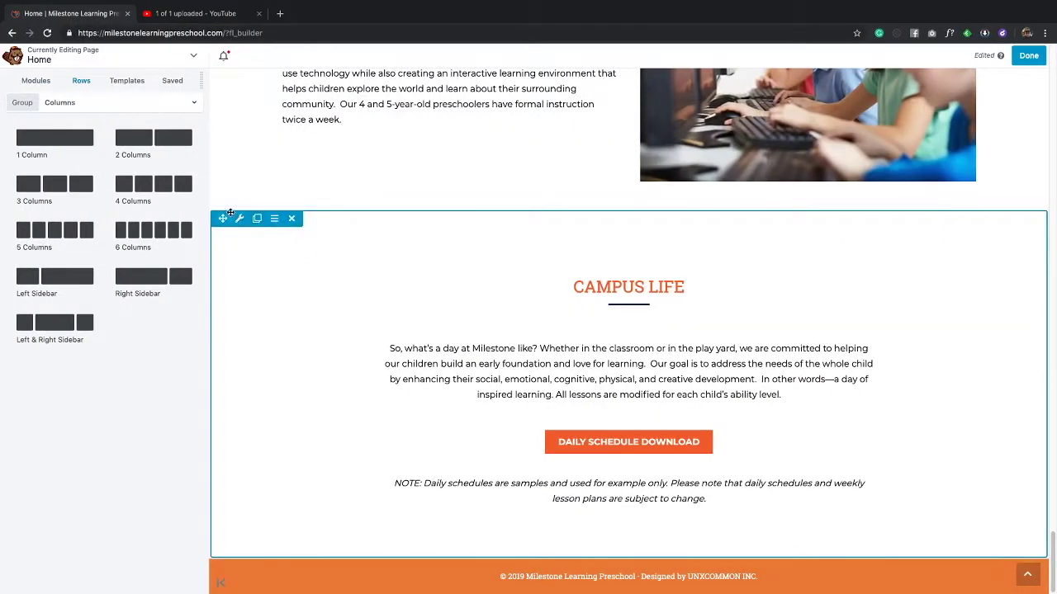
left_click(240, 219)
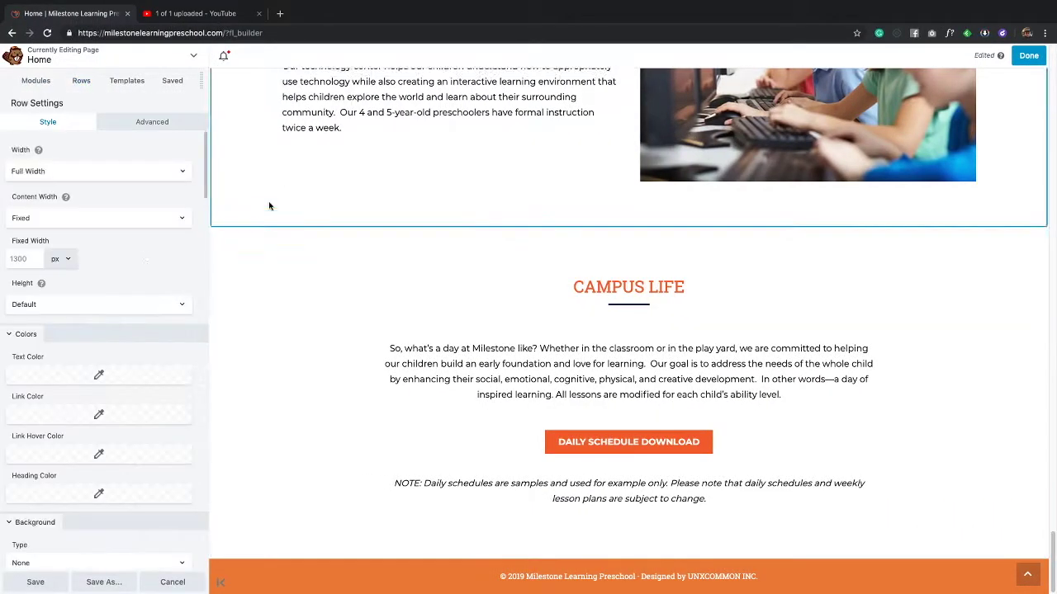
left_click(183, 128)
scroll(115, 364, "down", 3)
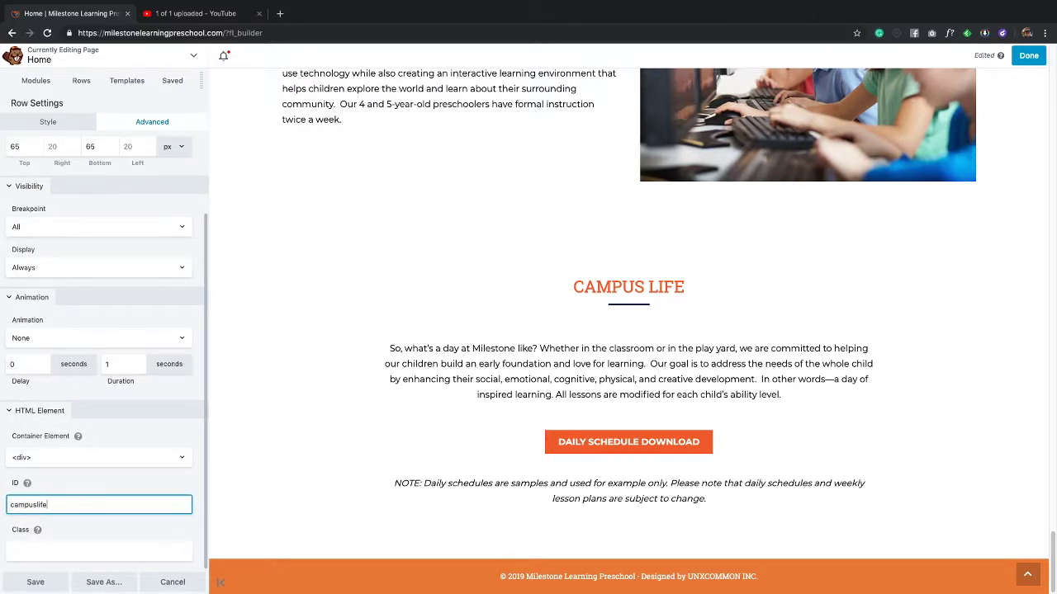
left_click(36, 585)
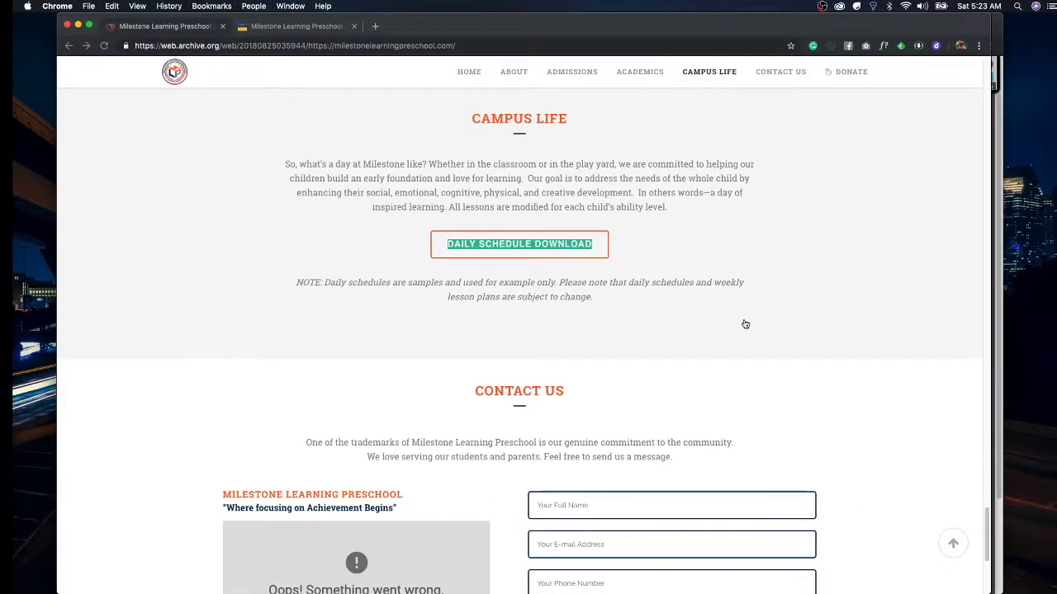
scroll(673, 357, "down", 5)
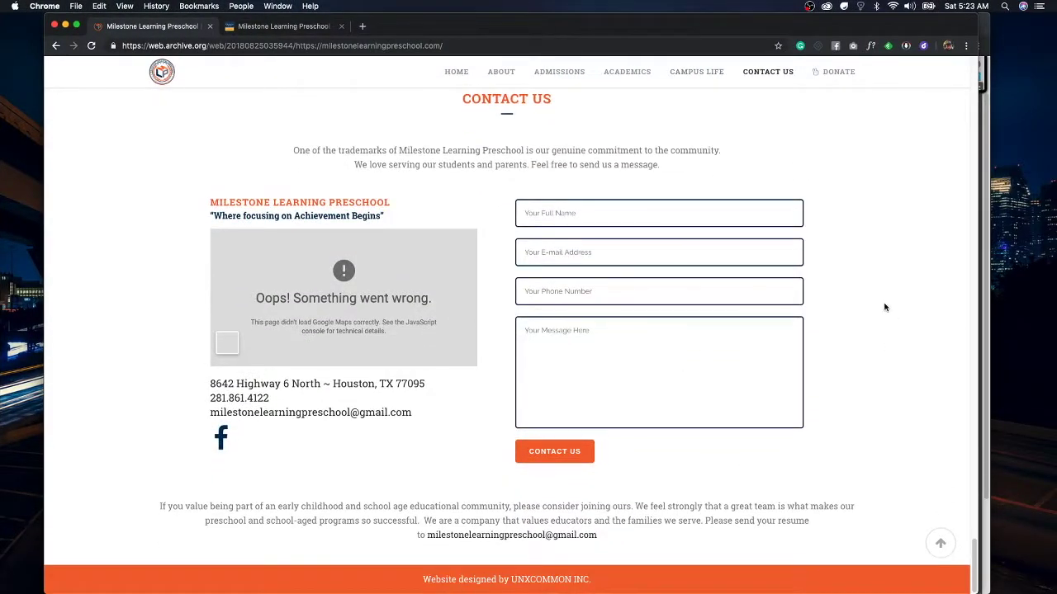
scroll(835, 286, "up", 3)
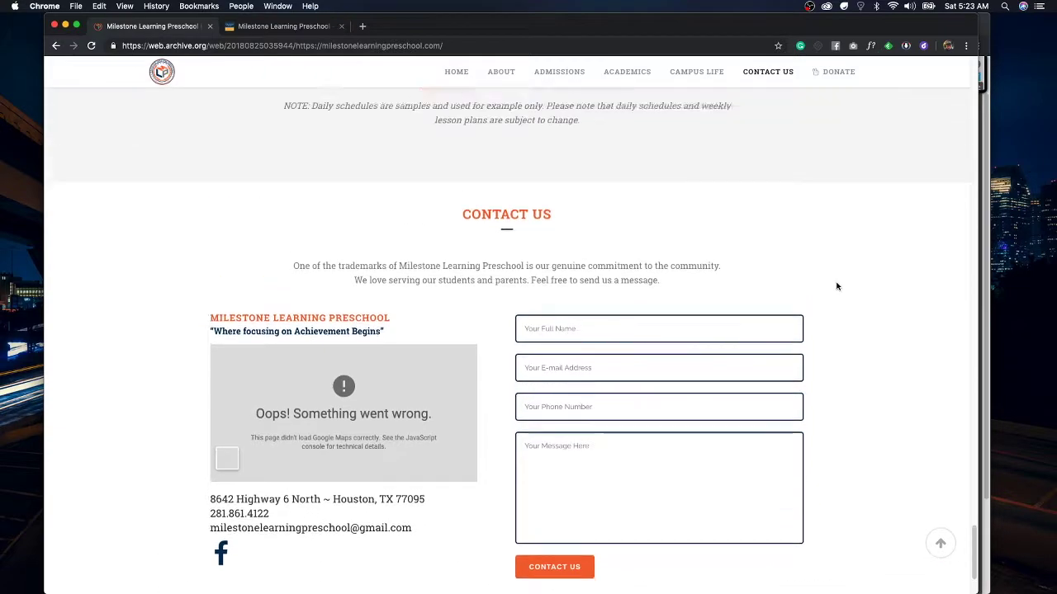
scroll(834, 285, "down", 2)
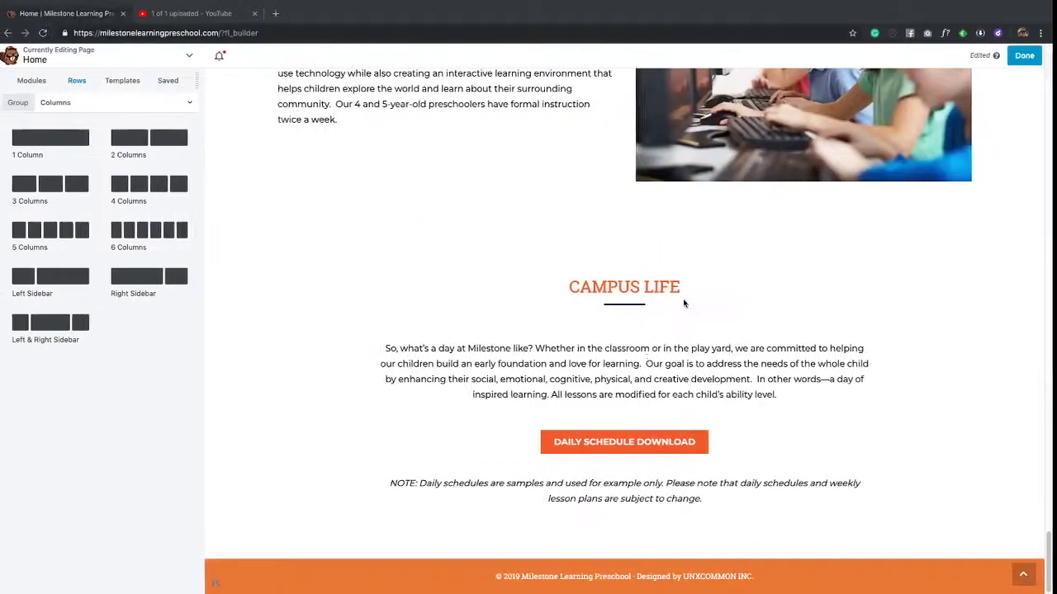
mouse_move(502, 259)
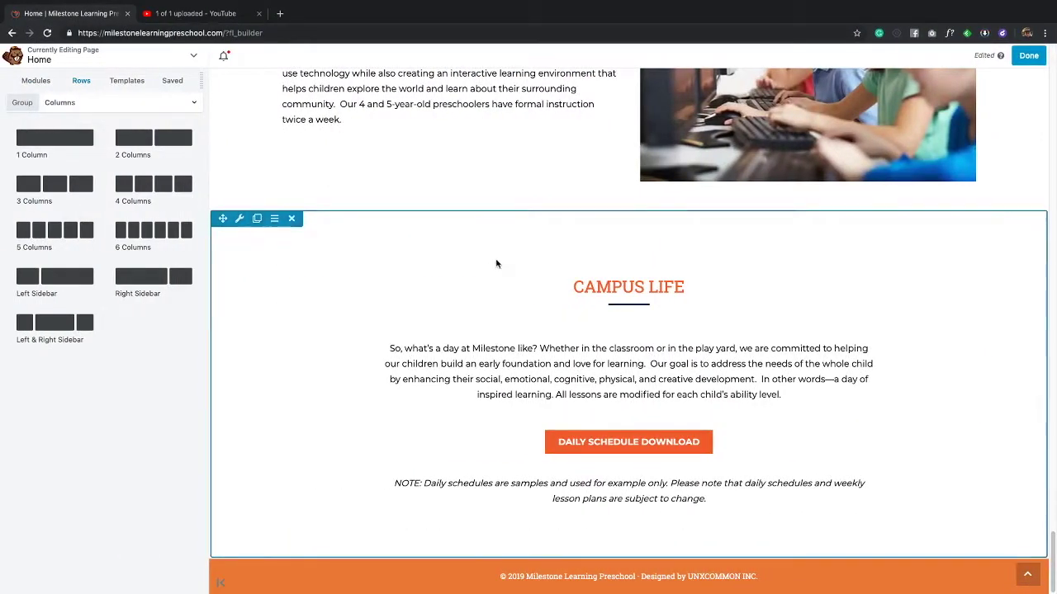
scroll(575, 239, "down", 1)
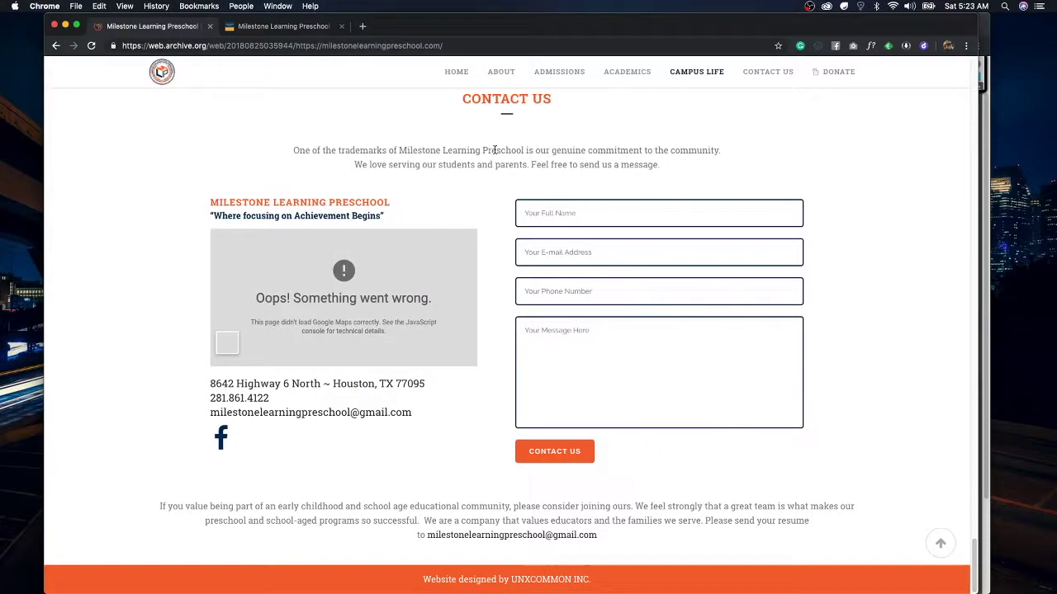
scroll(495, 150, "up", 3)
Change the duplicated row's heading to CONTACT US, copied from the archived page
double_click(511, 318)
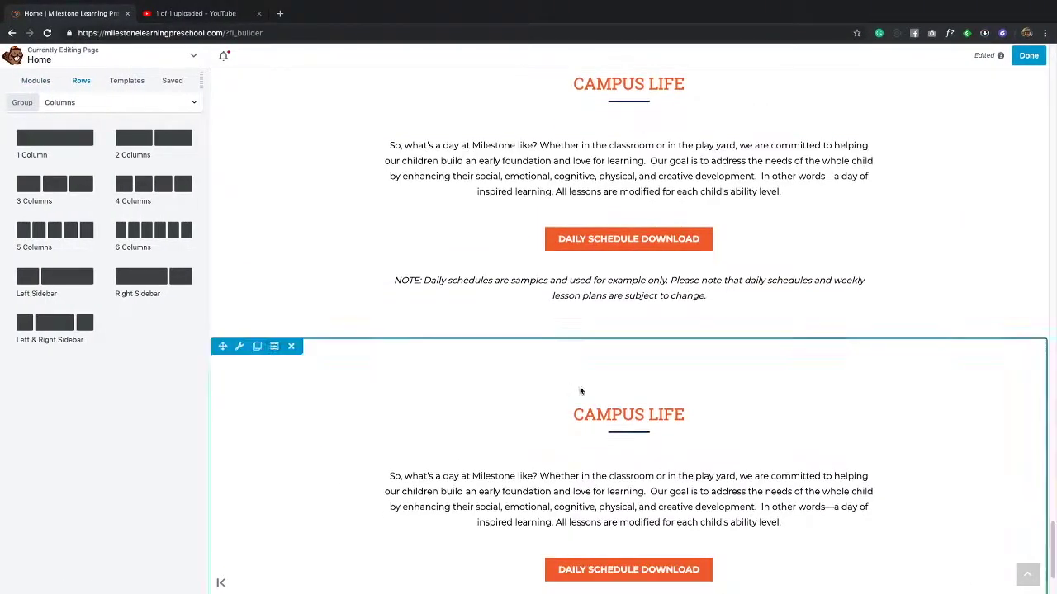
left_click(645, 417)
triple_click(87, 165)
type("CONTACT US")
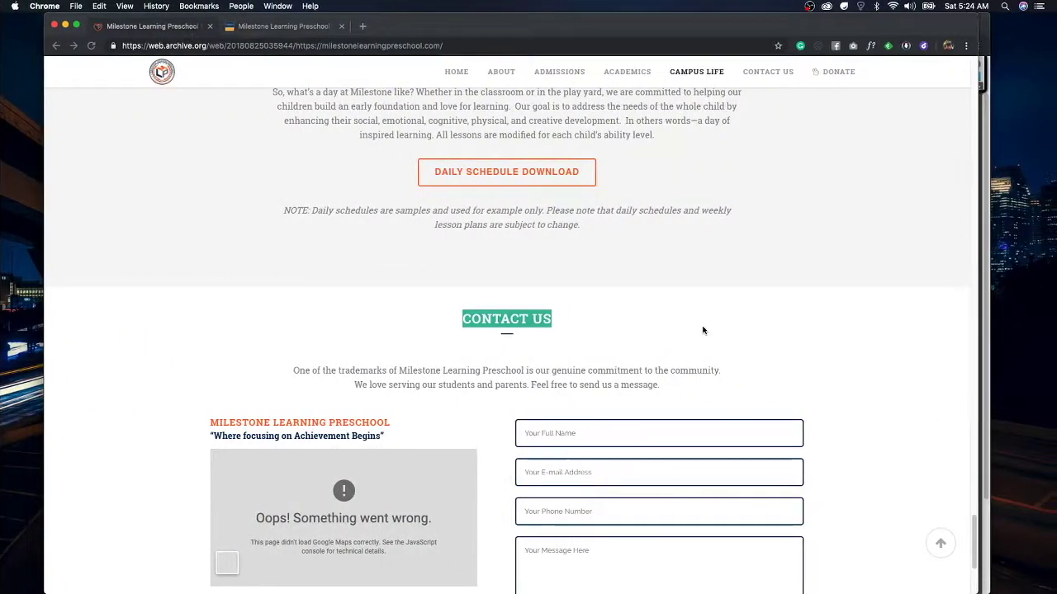
Replace the row's text with the archived Contact Us community-commitment paragraph
left_click_drag(667, 394, 295, 373)
key("ctrl+c")
key("ctrl+Left")
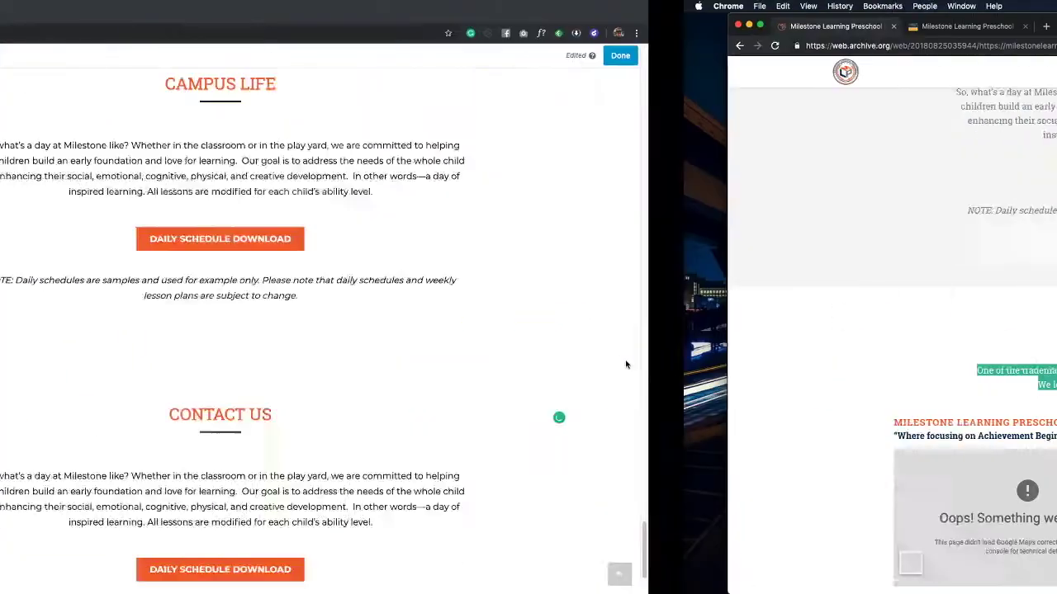
left_click(531, 496)
key("ctrl+Right")
key("ctrl+Left")
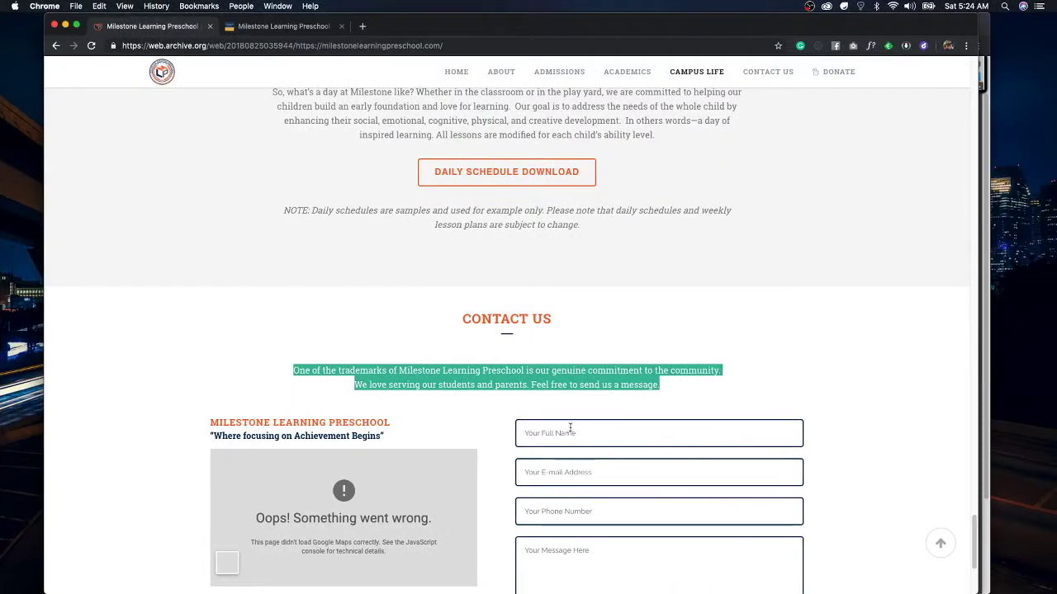
key("ctrl+a")
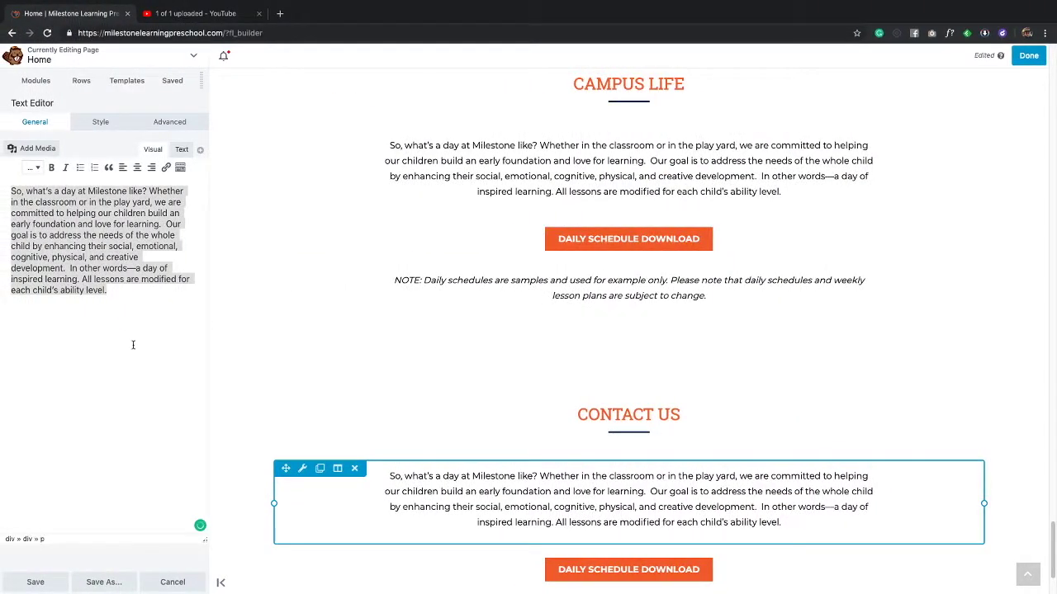
key("ctrl+v")
Repaste the Contact Us paragraph in Text mode without div tags
left_click(180, 150)
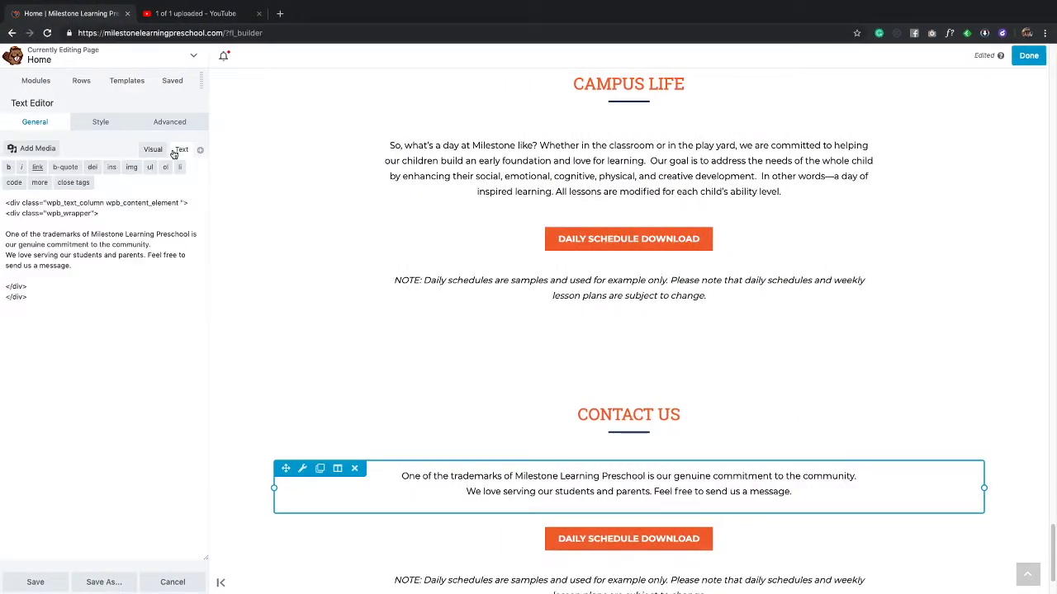
key("ctrl+a")
key("BackSpace")
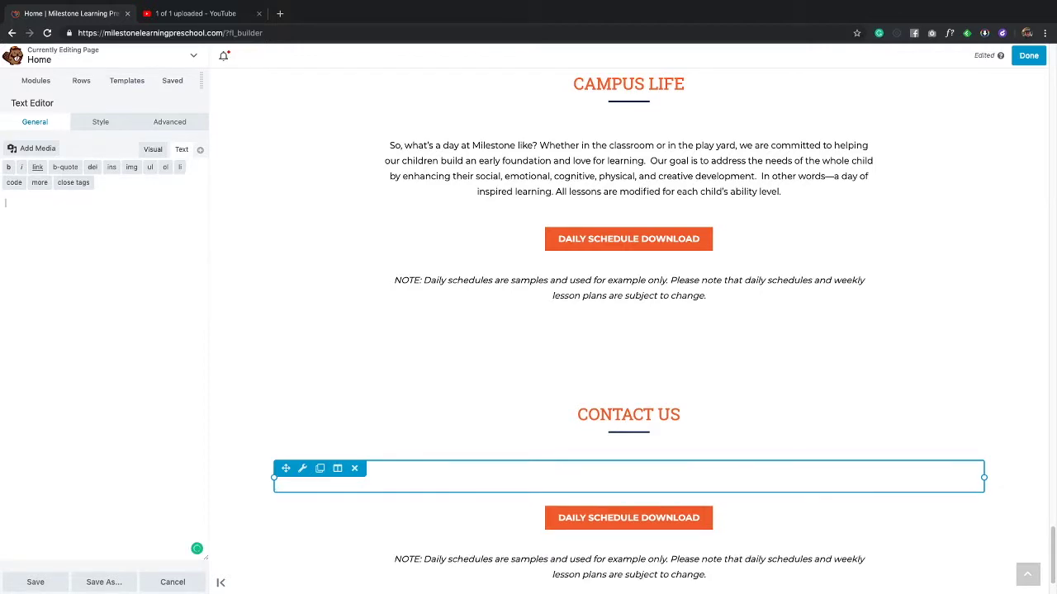
key("ctrl+v")
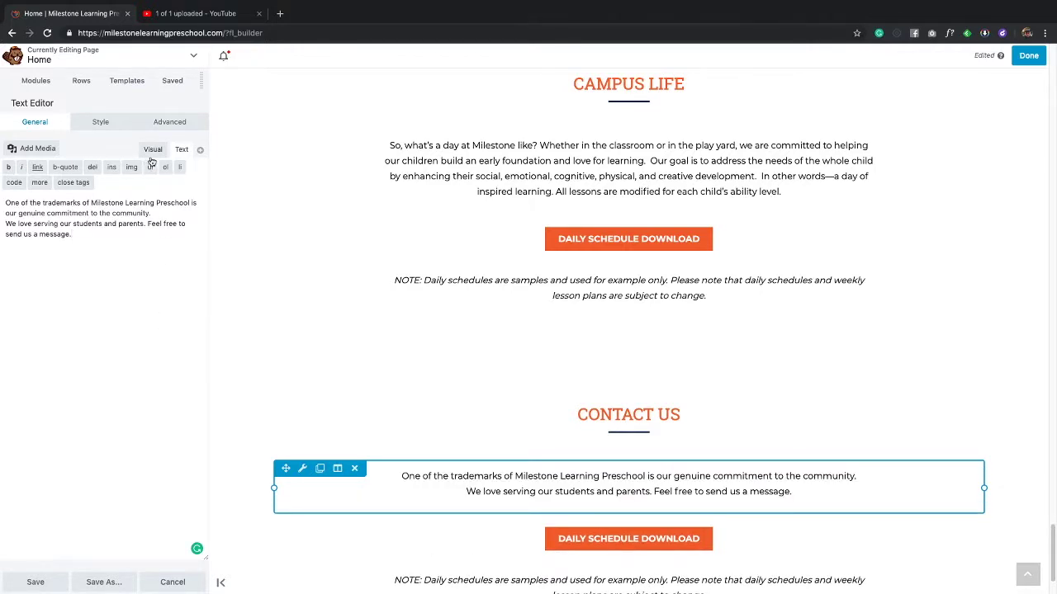
left_click(153, 150)
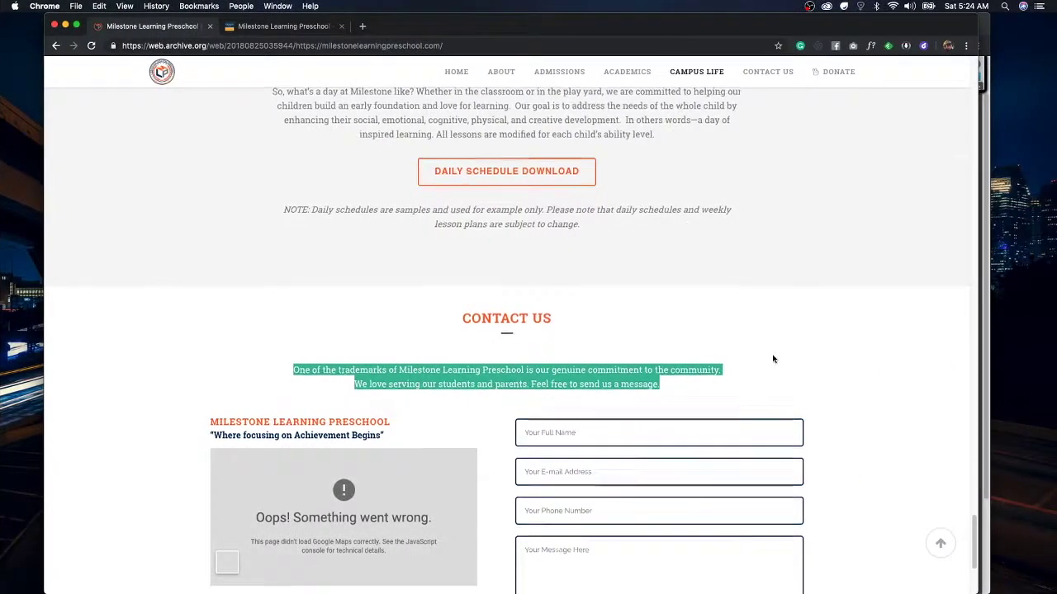
scroll(771, 358, "down", 5)
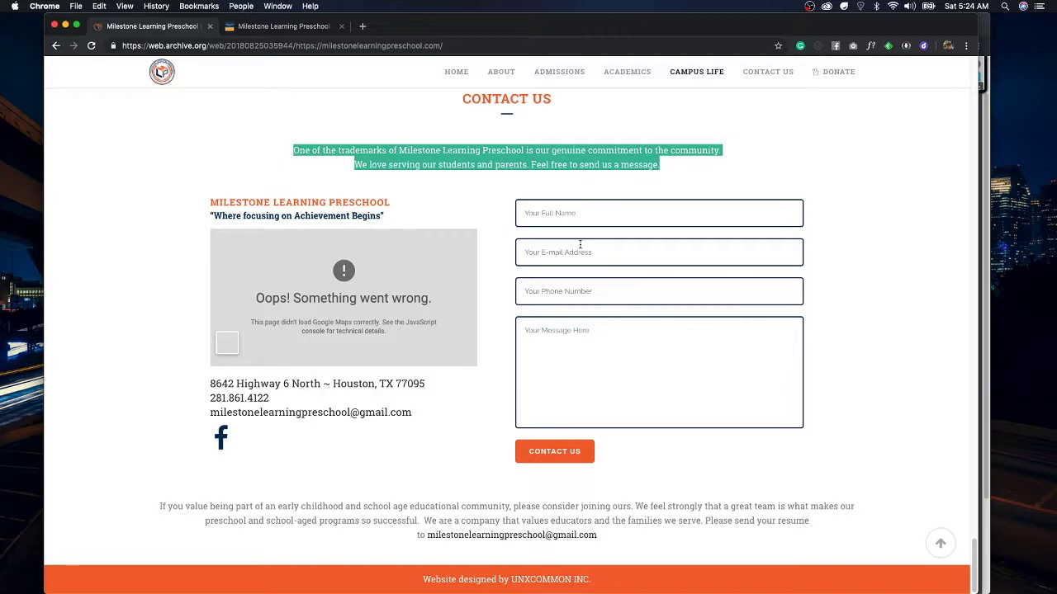
key("ctrl+Left")
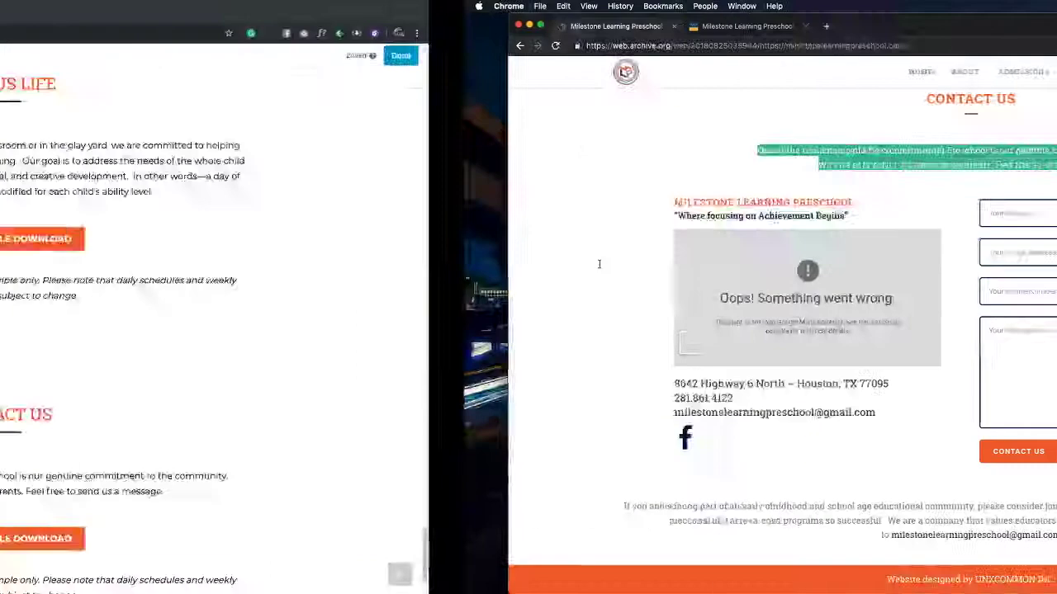
scroll(558, 448, "down", 2)
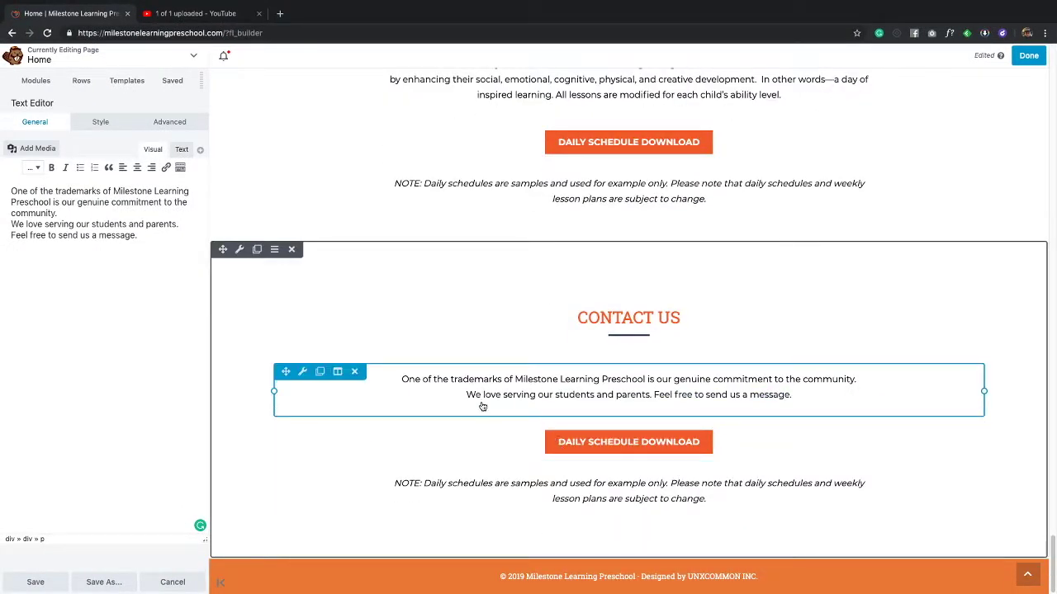
Delete the download button and schedule note from the Contact Us row
left_click(355, 431)
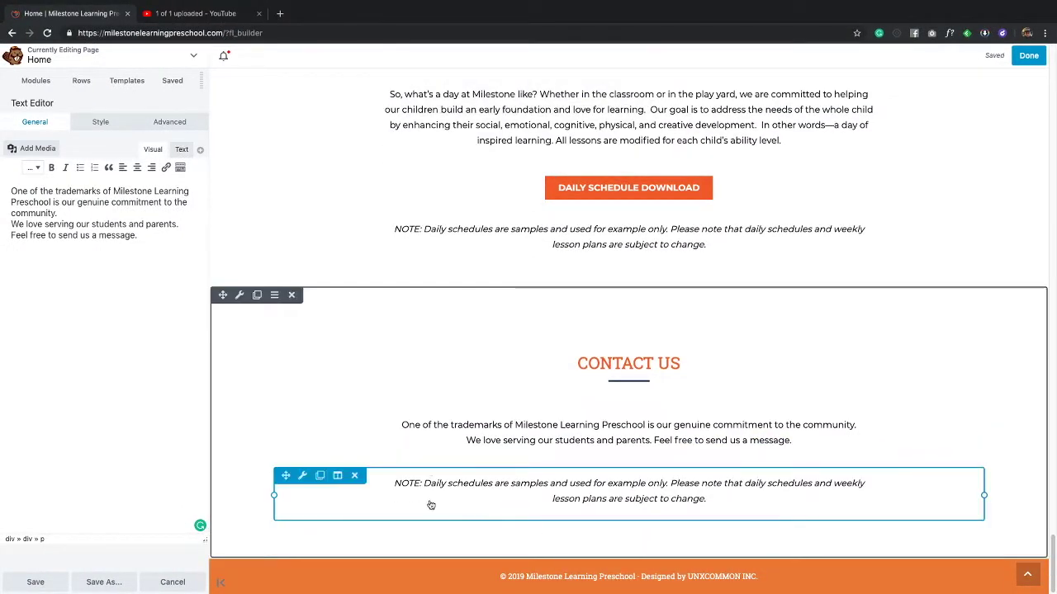
left_click(354, 476)
key("Return")
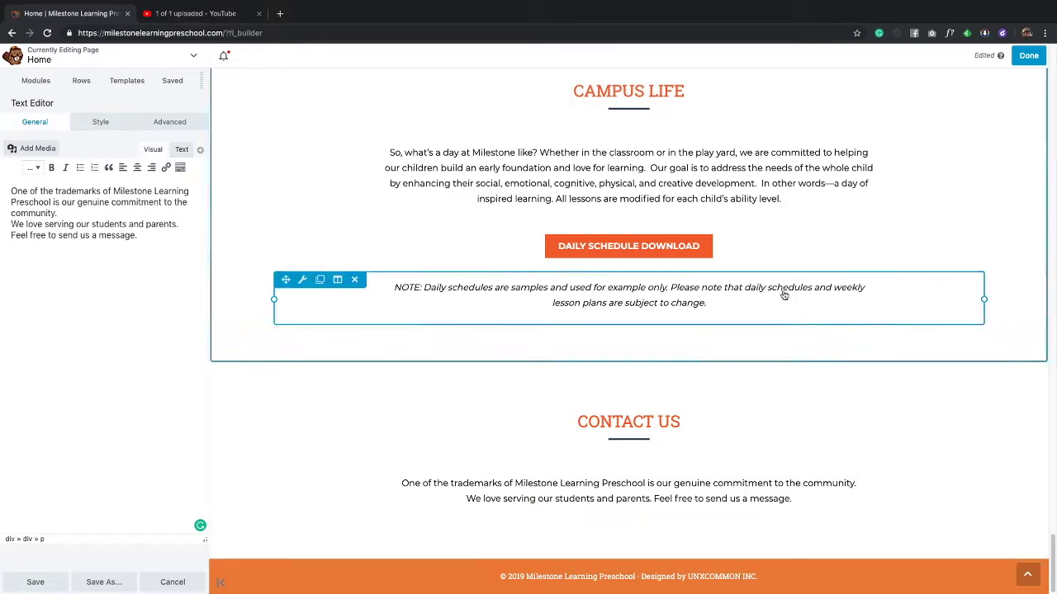
Add a 2 Columns row beneath the Contact Us intro text
left_click(78, 80)
left_click_drag(143, 146, 609, 476)
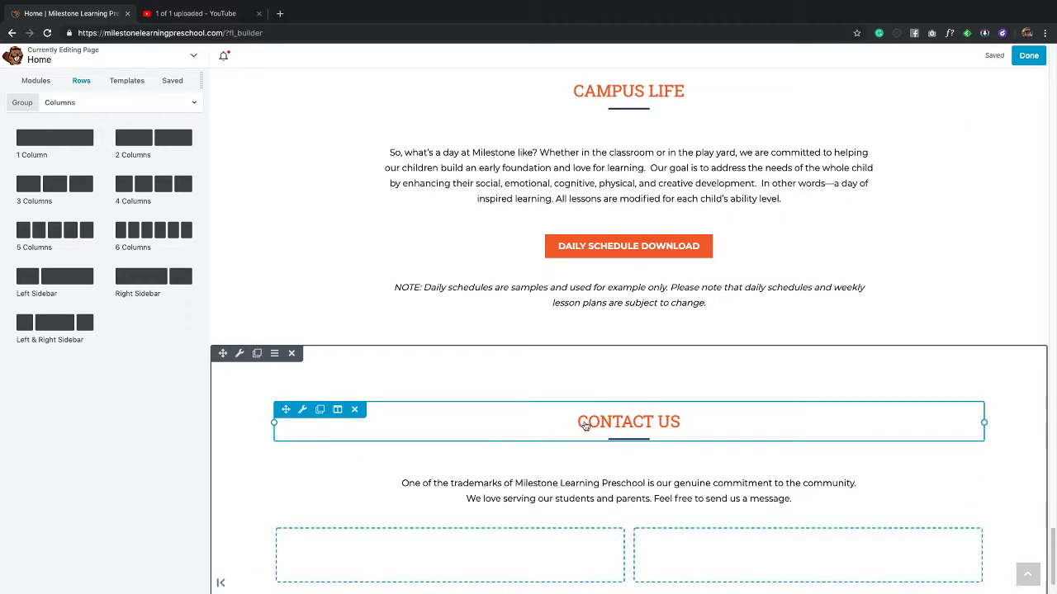
scroll(585, 425, "down", 1)
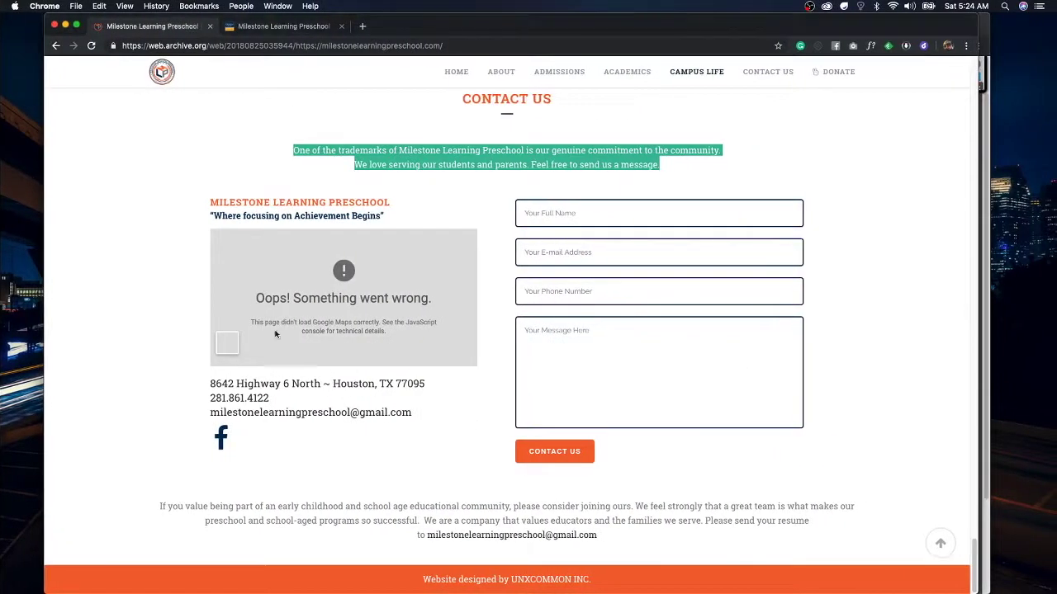
Copy the preschool's full address line from the archived contact page
left_click_drag(435, 389, 209, 386)
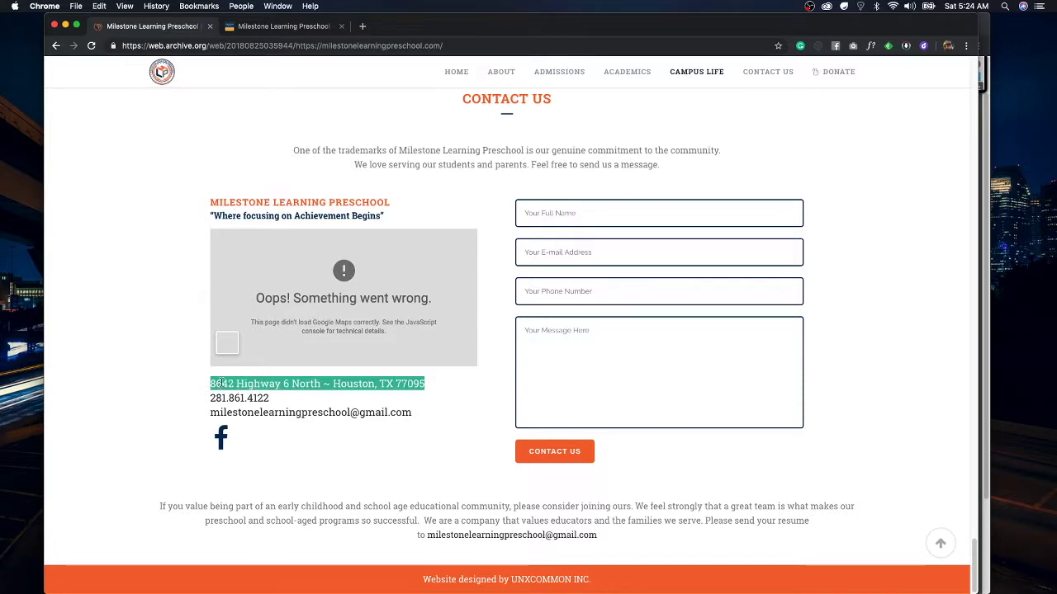
left_click_drag(438, 382, 206, 384)
key("super+Tab")
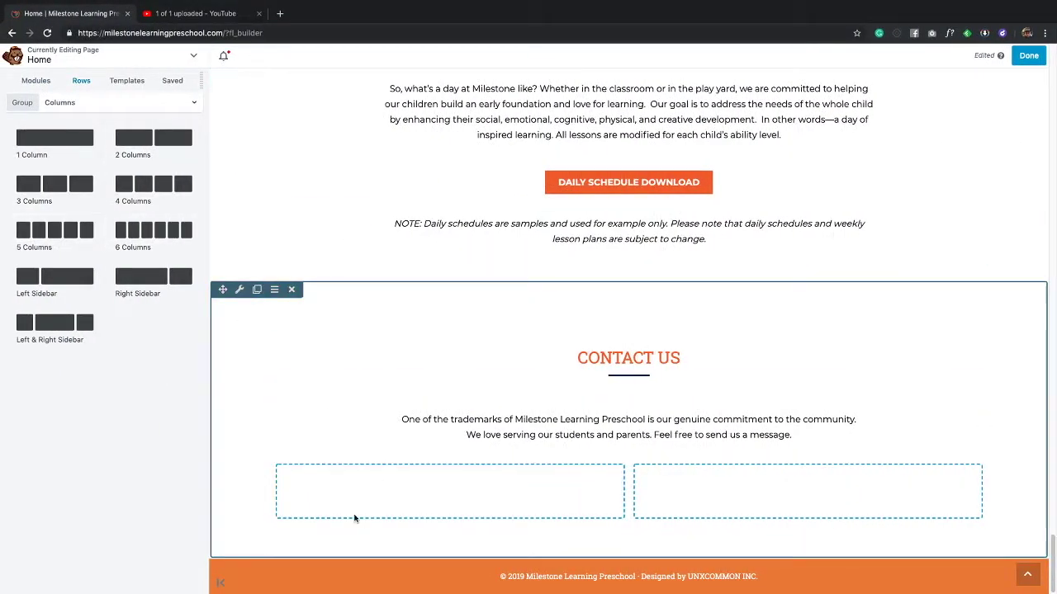
Find the Map module and place it in the left Contact Us column
left_click(37, 81)
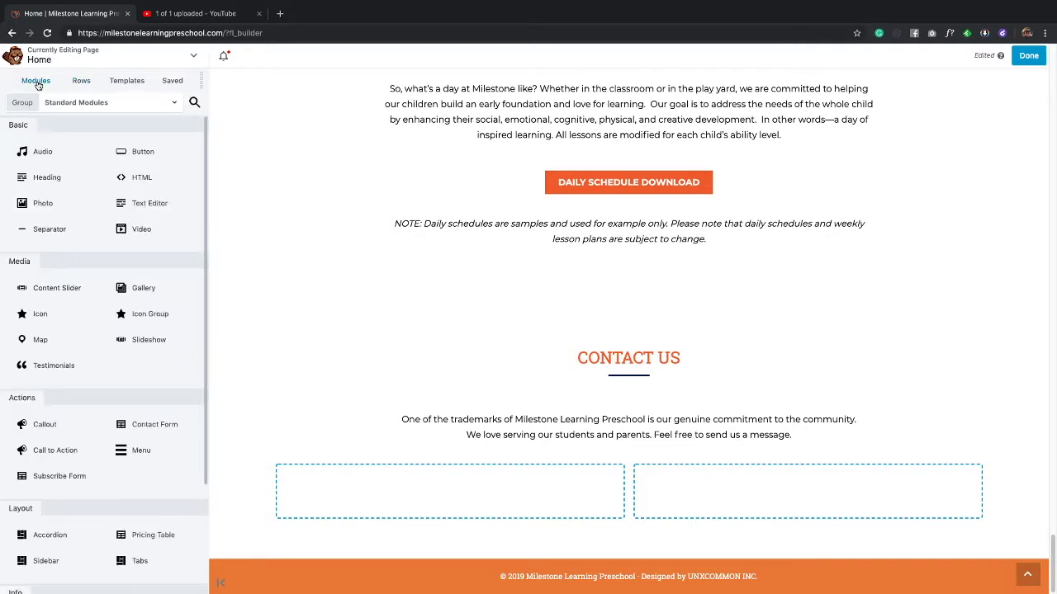
left_click(196, 103)
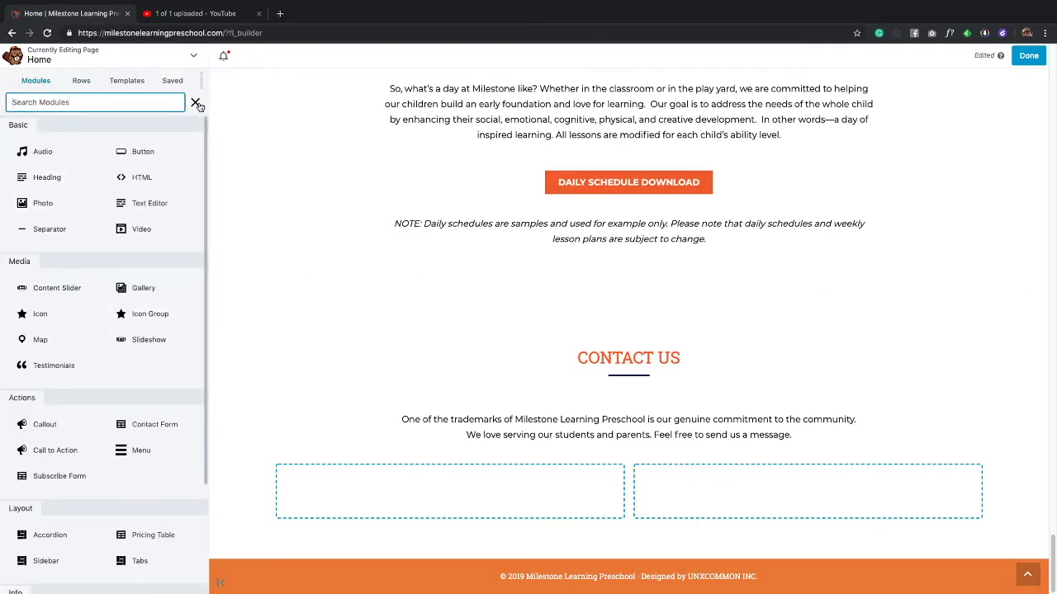
type("mas")
key("BackSpace")
type("p")
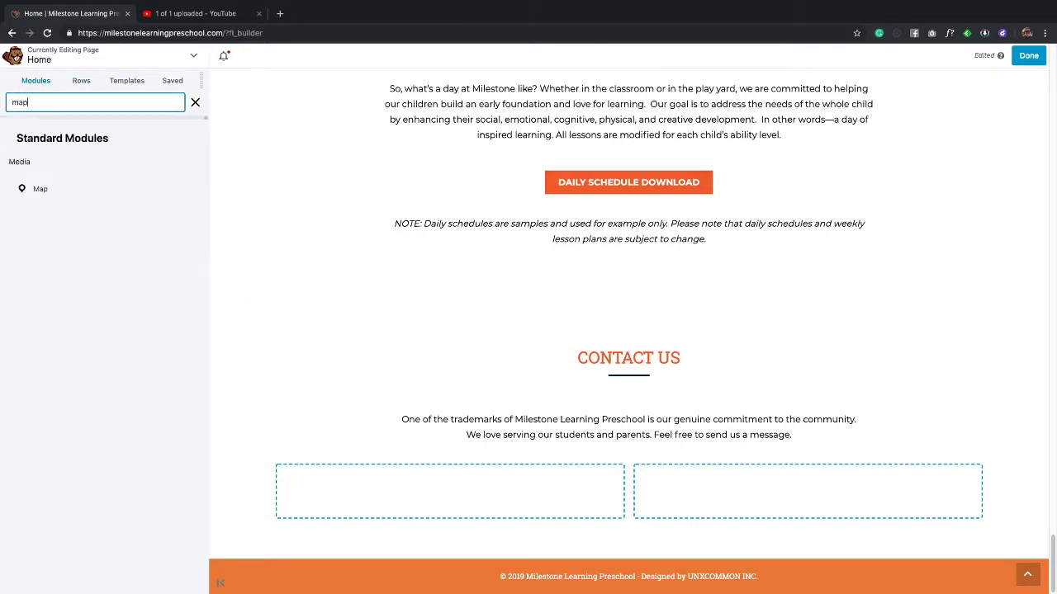
left_click_drag(36, 188, 496, 479)
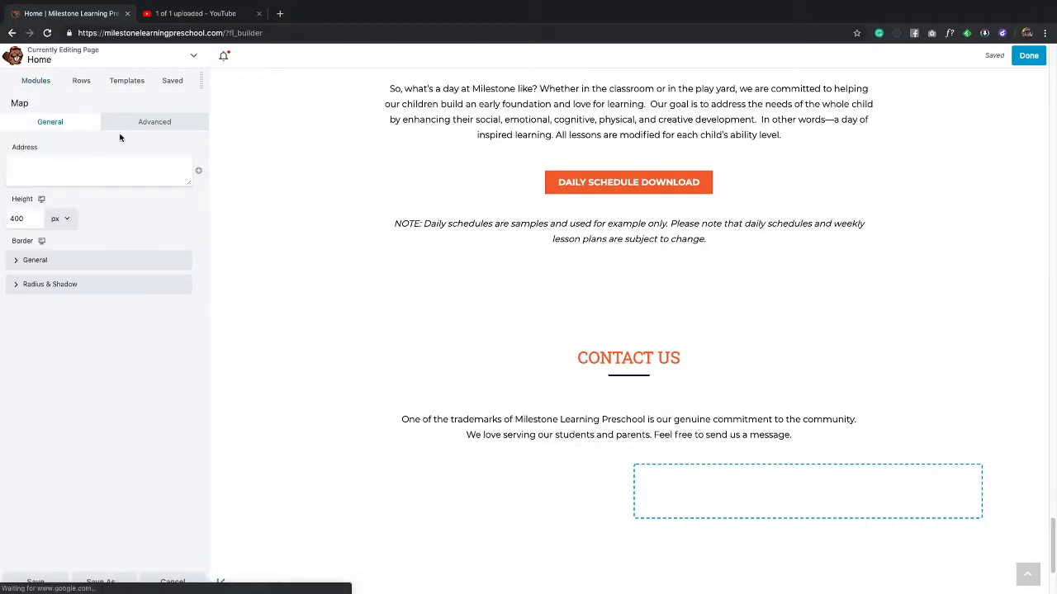
Set the map location to the preschool's address, prefixed with the school name
type("8642 Highway 6 North – Houston, TX 77095")
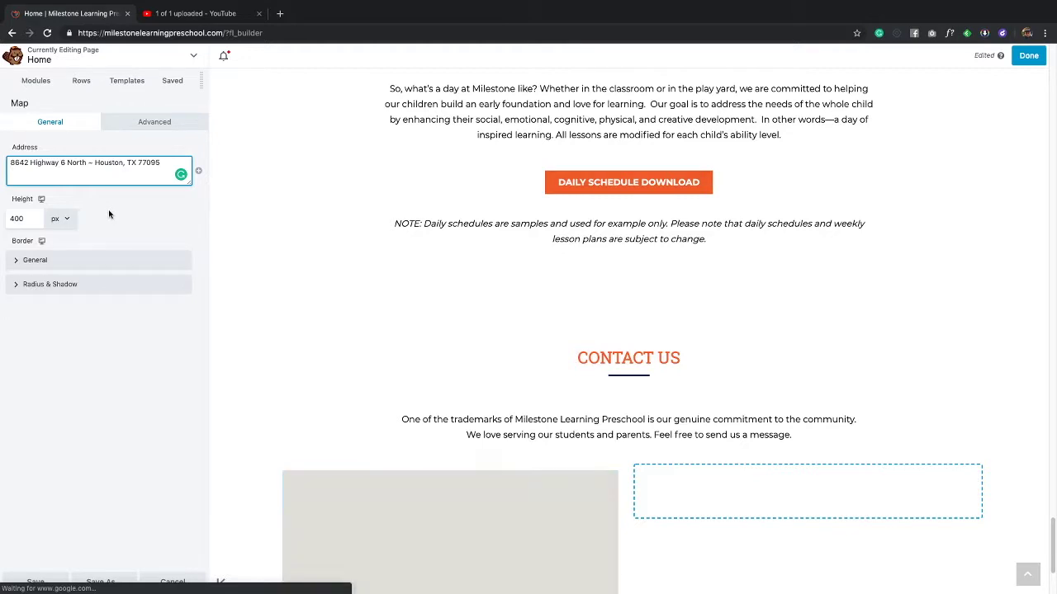
scroll(503, 316, "down", 2)
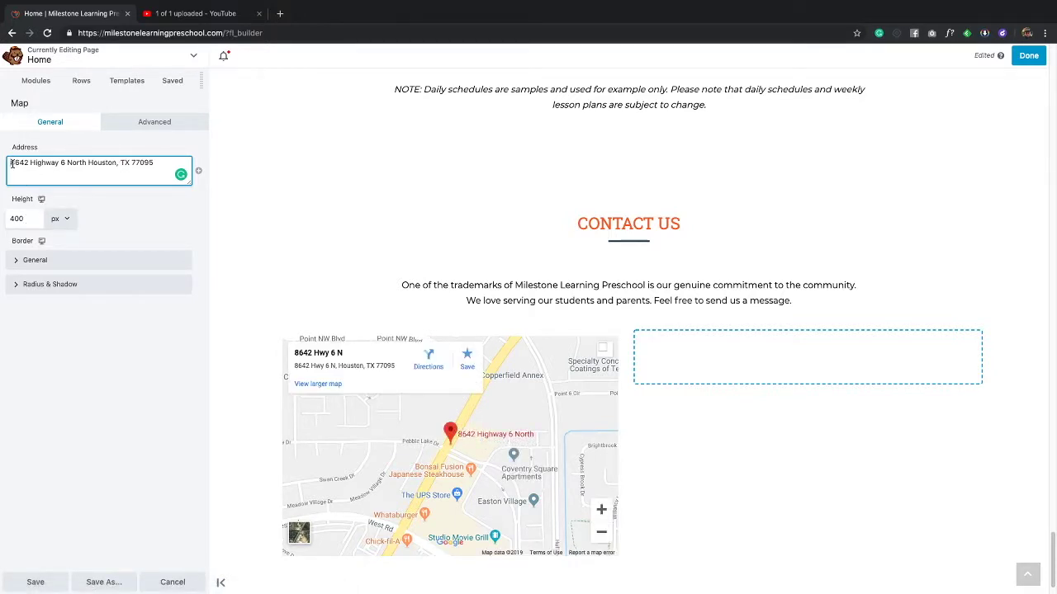
left_click(12, 162)
type("Milestone le")
key("BackSpace")
key("BackSpace")
type("Learning Center")
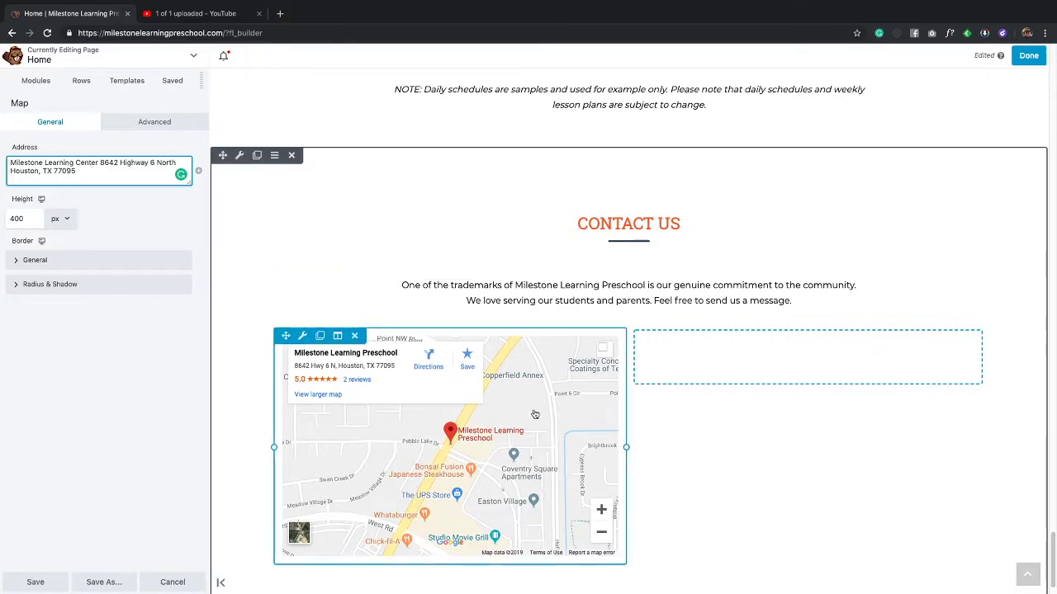
Set the map's height to 275 px
scroll(828, 467, "down", 1)
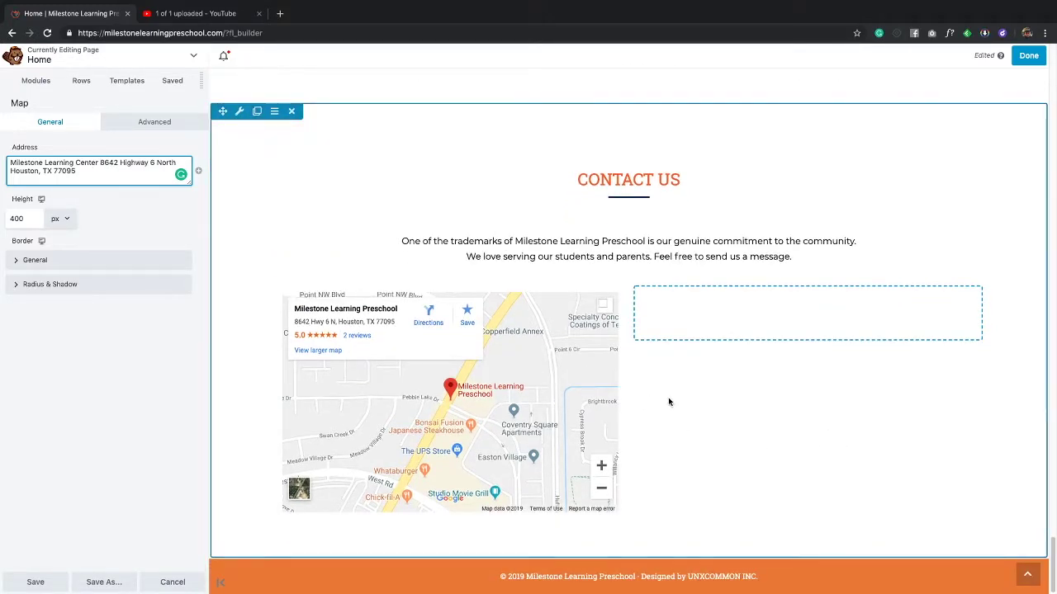
key("ctrl+Right")
key("ctrl+Left")
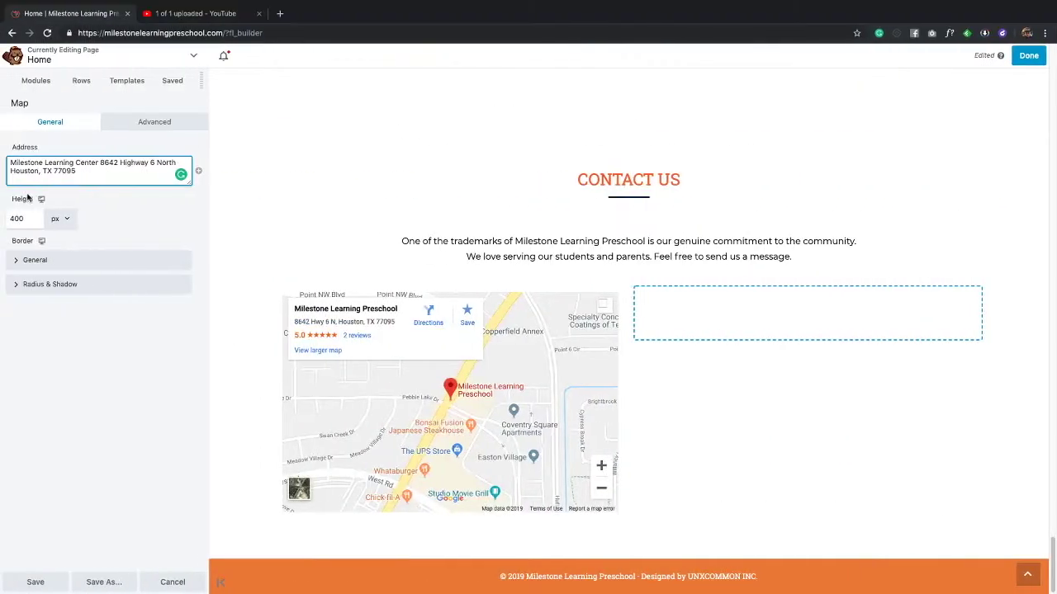
left_click_drag(27, 216, 2, 217)
type("275")
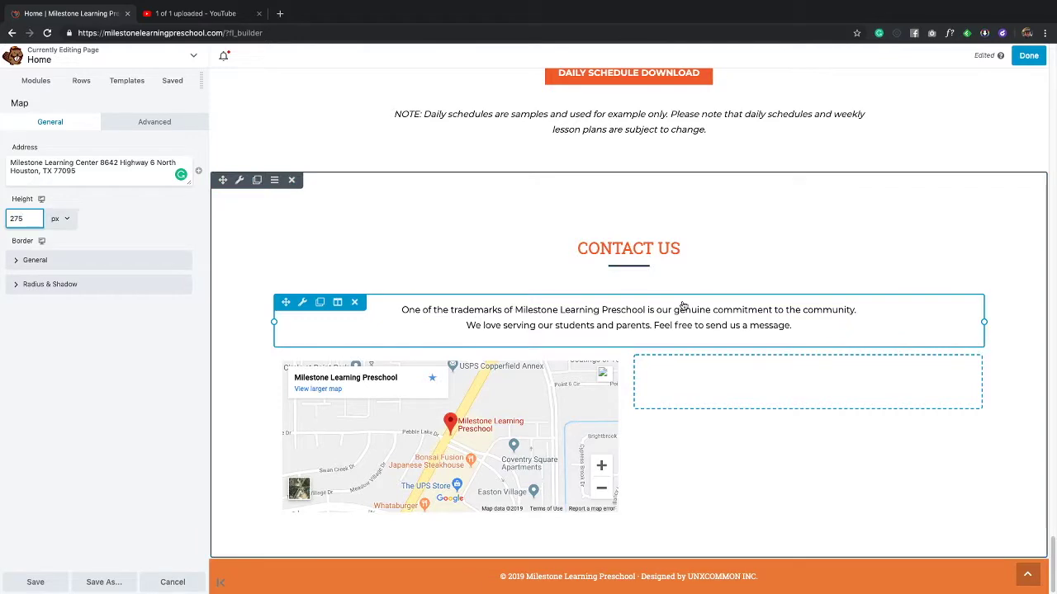
key("ctrl+Right")
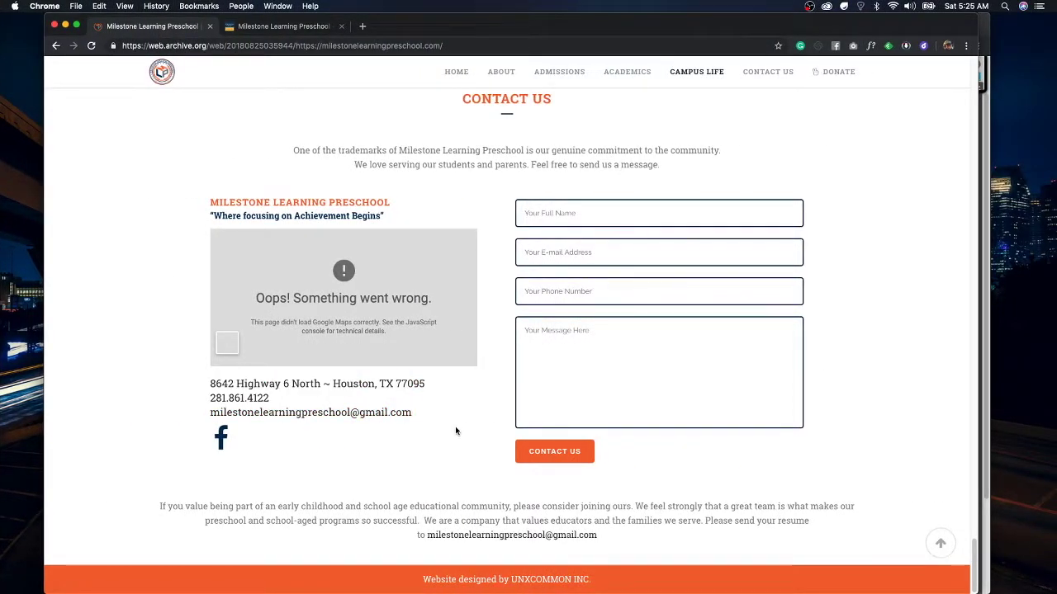
key("ctrl+Left")
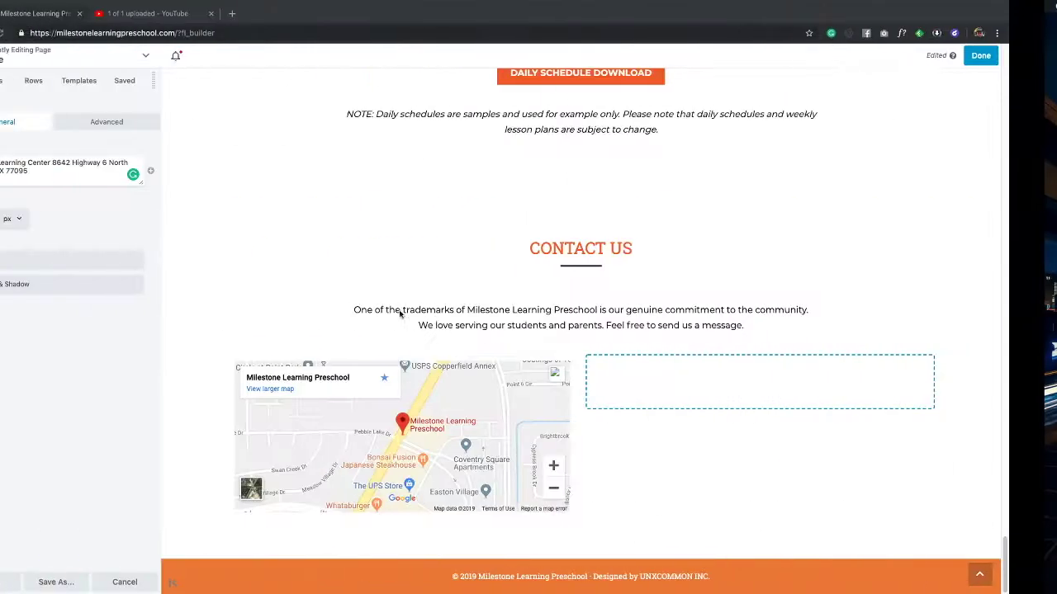
Save the map settings and publish the homepage changes
left_click(37, 582)
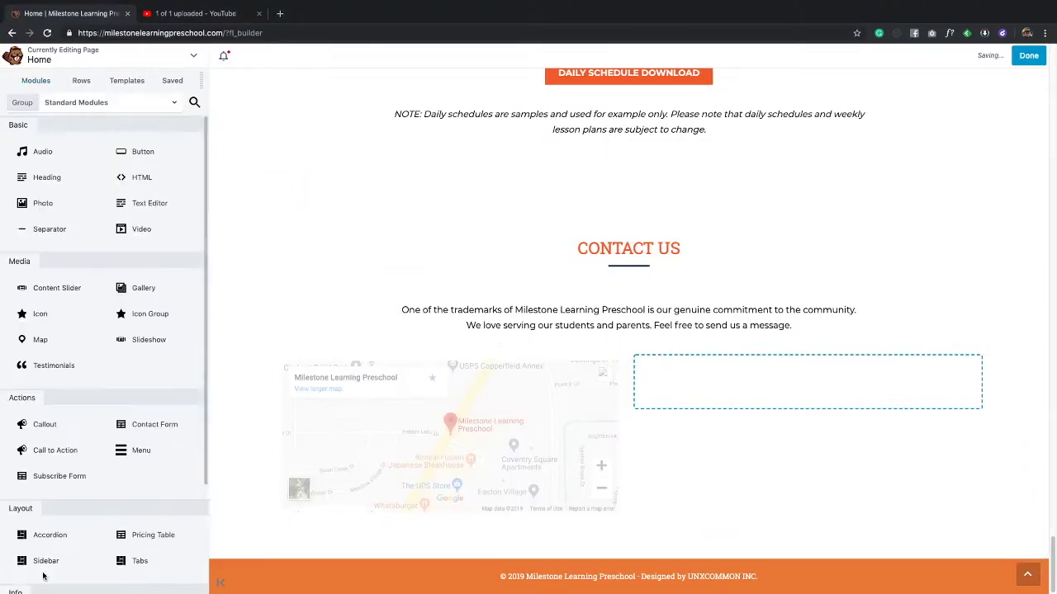
left_click(1029, 56)
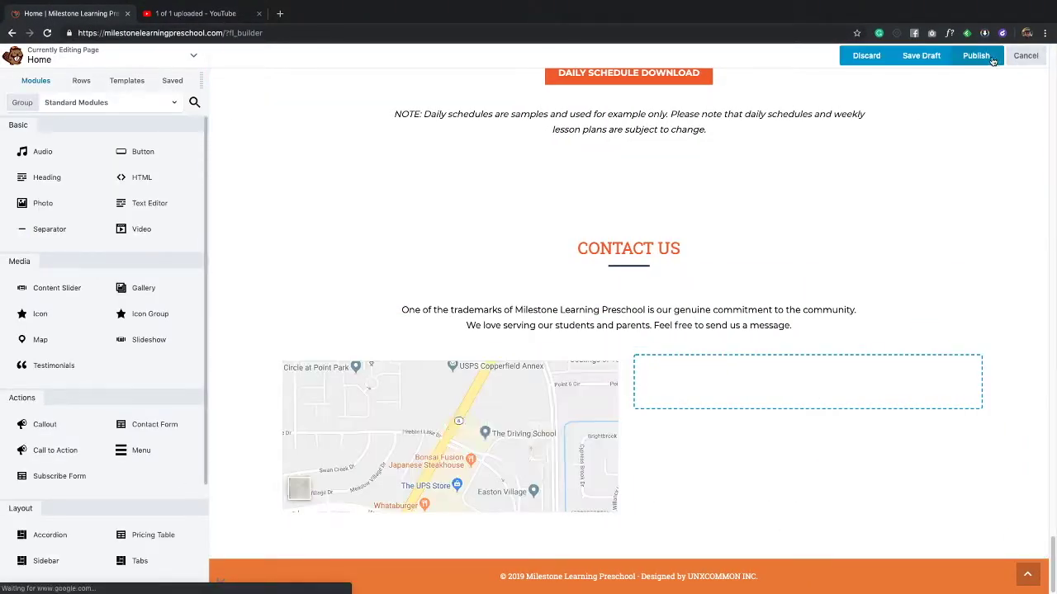
left_click(972, 55)
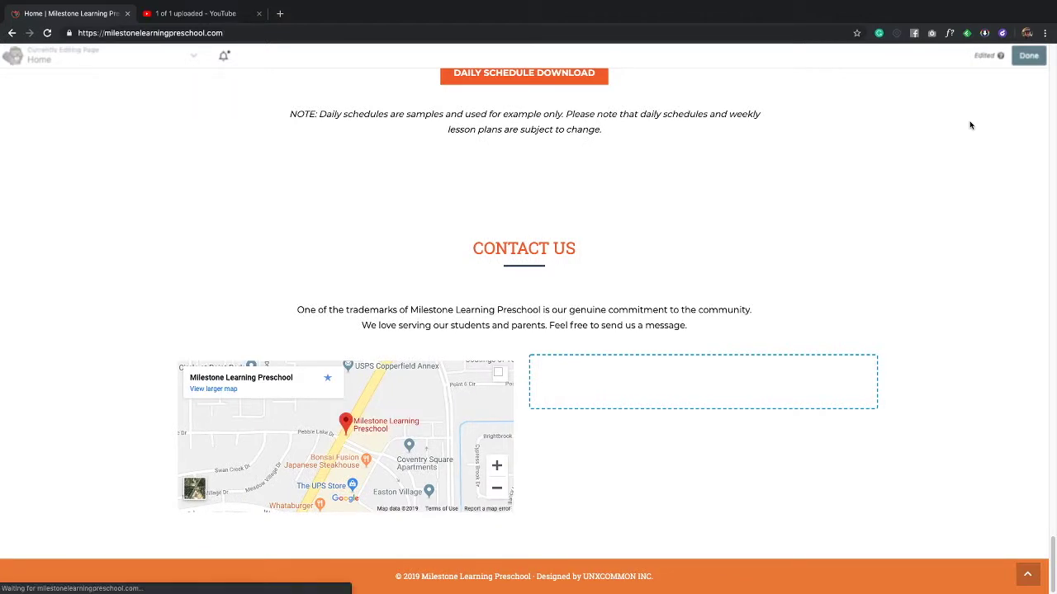
Copy the Contact Form's shortcode from the Forminator dashboard, then visit the live site
left_click(86, 52)
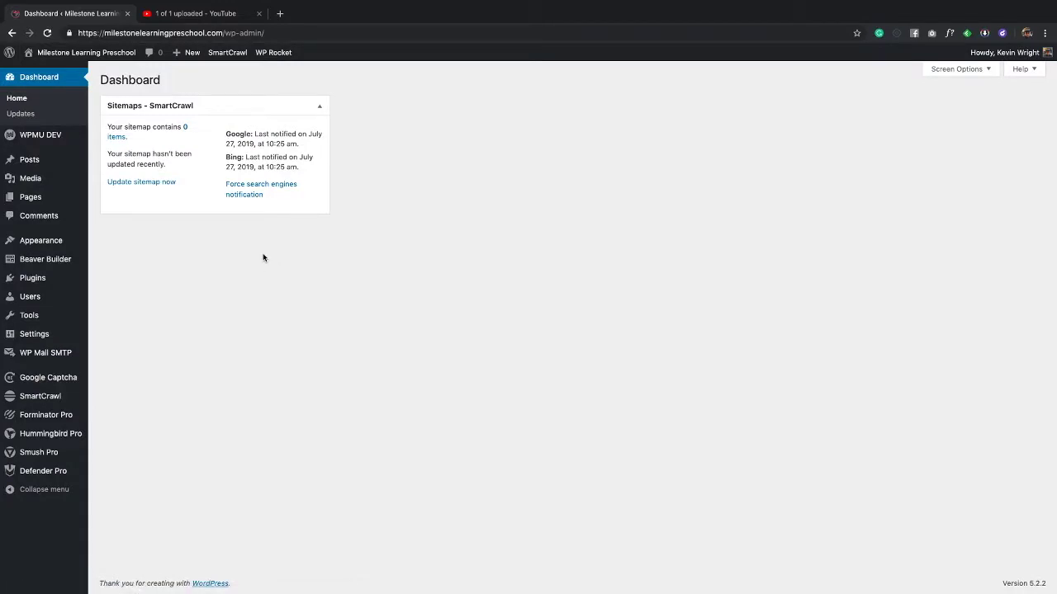
left_click(52, 422)
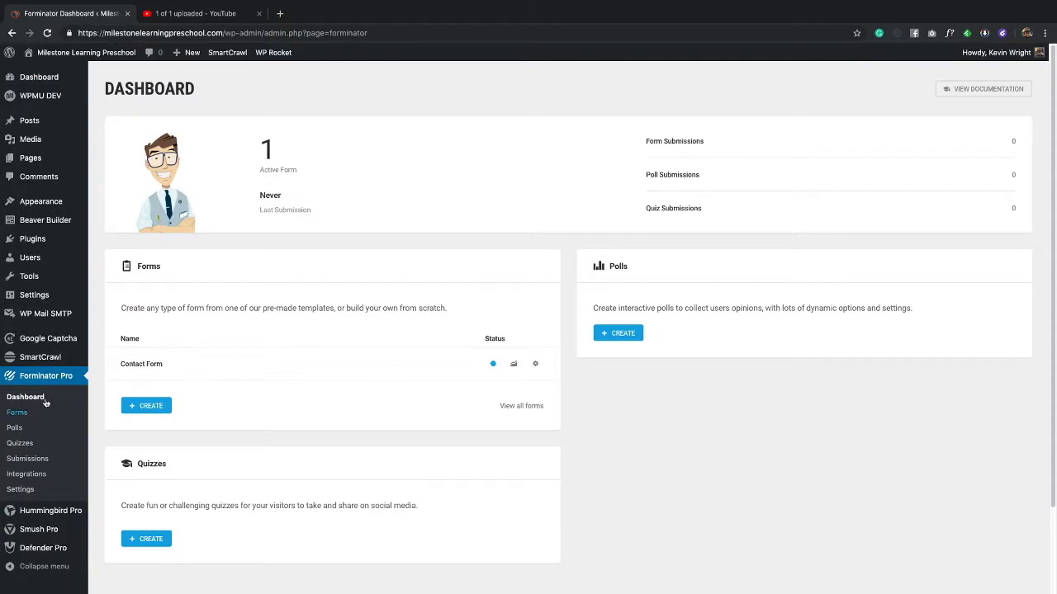
left_click(536, 364)
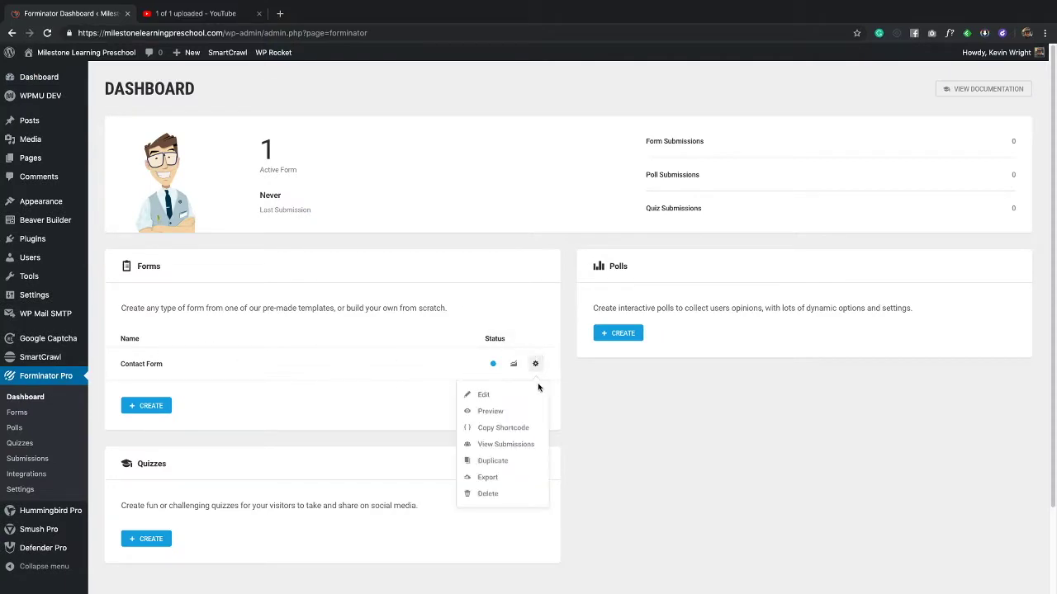
left_click(499, 429)
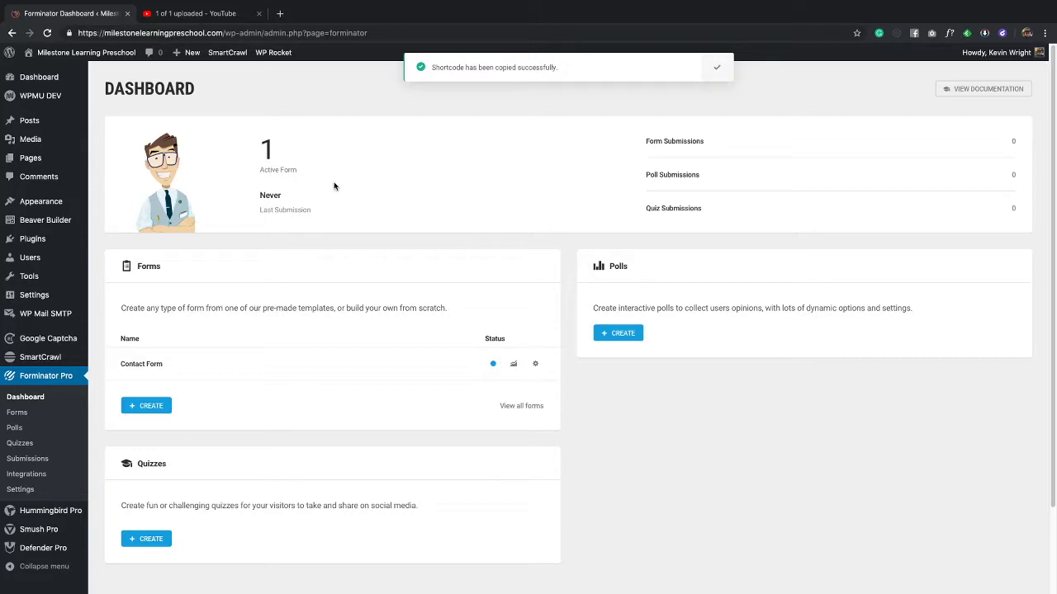
left_click(86, 52)
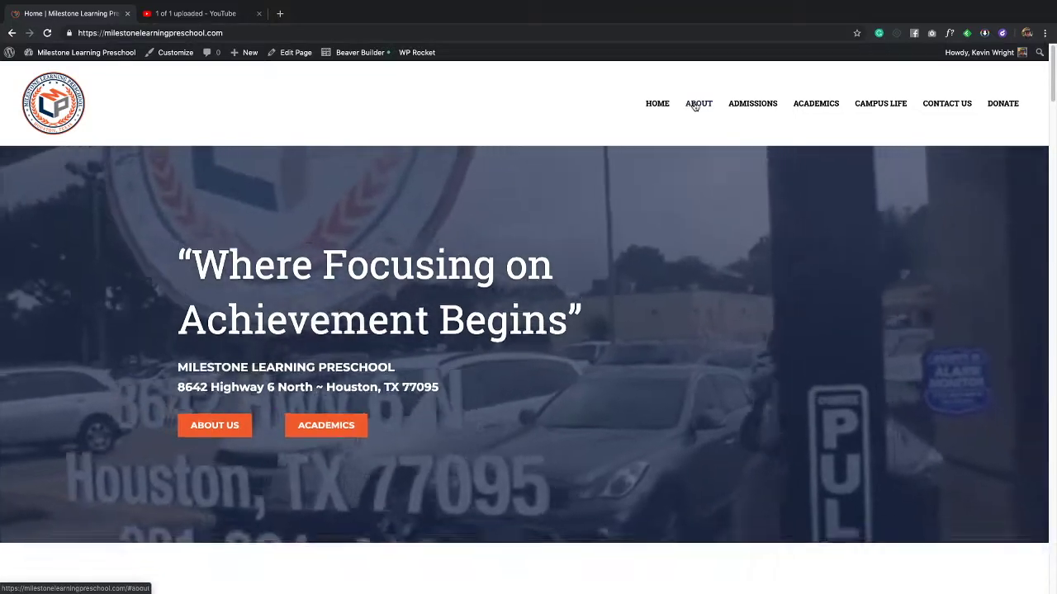
Test the live nav links for About, Who We Are, Admissions and Academics
left_click(689, 106)
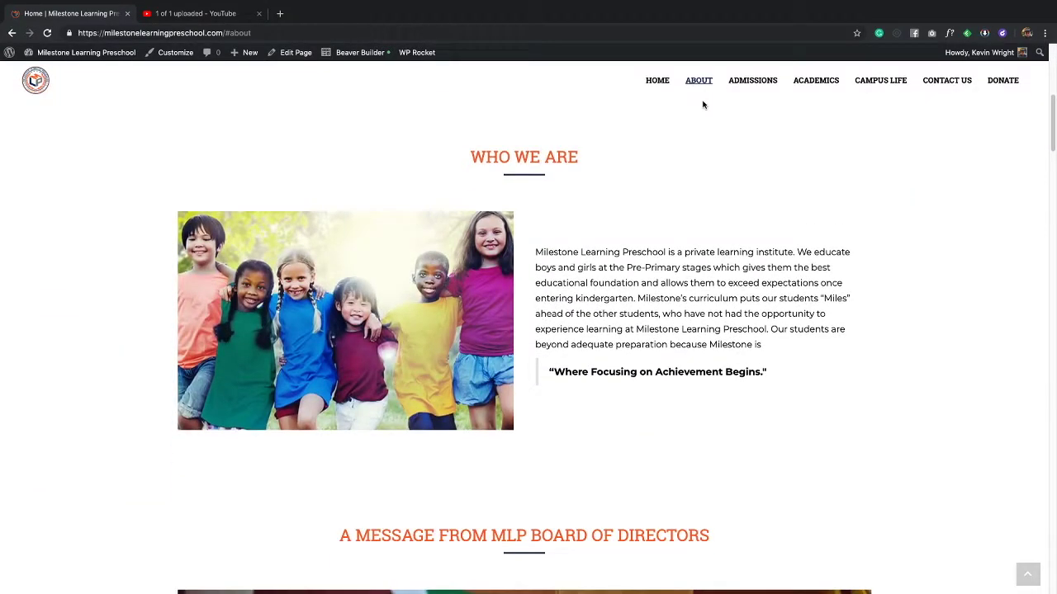
left_click(656, 81)
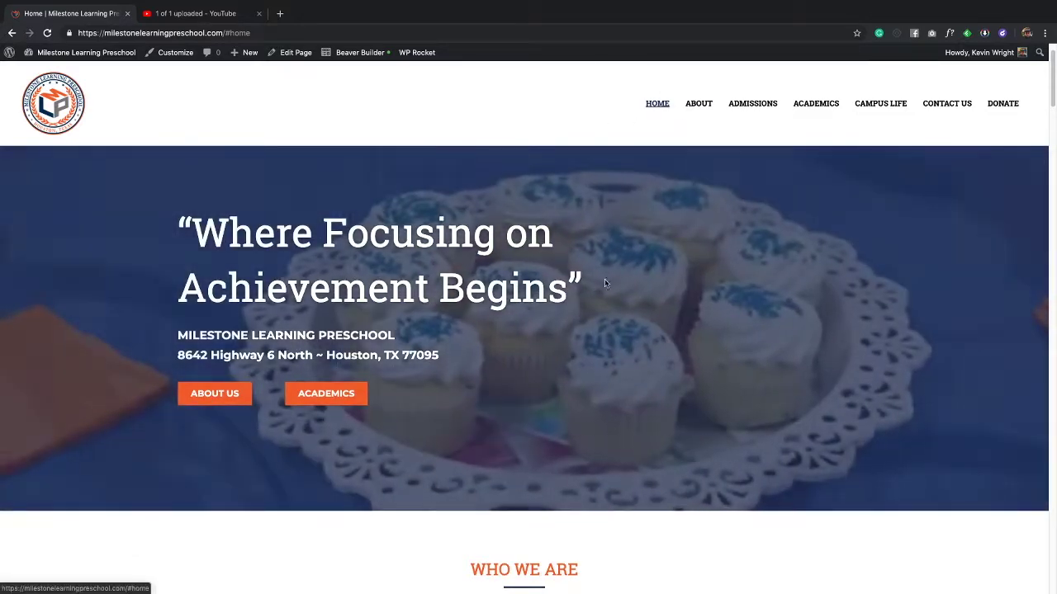
left_click(698, 104)
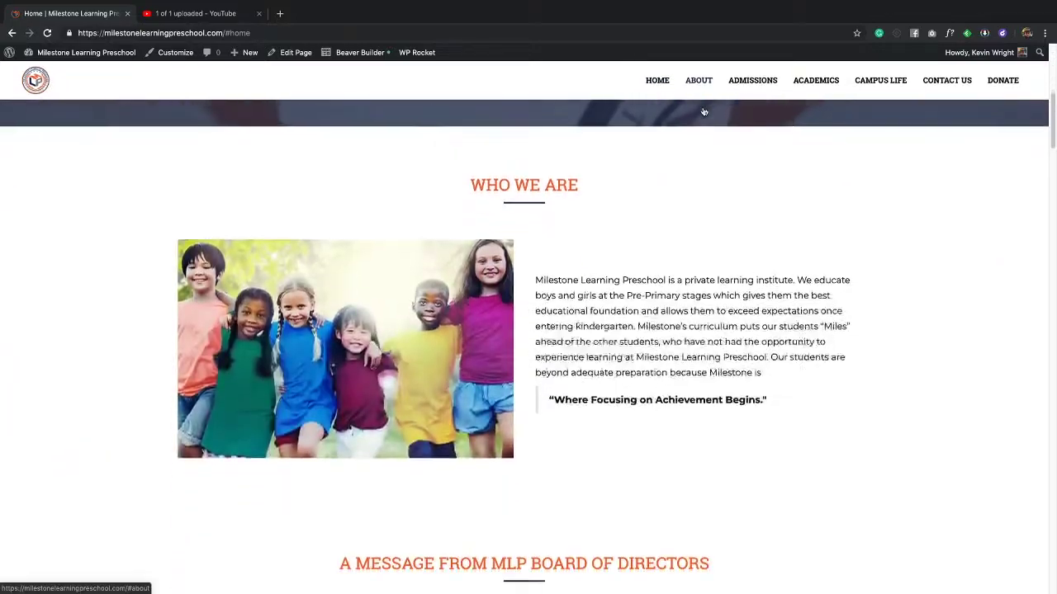
left_click(756, 81)
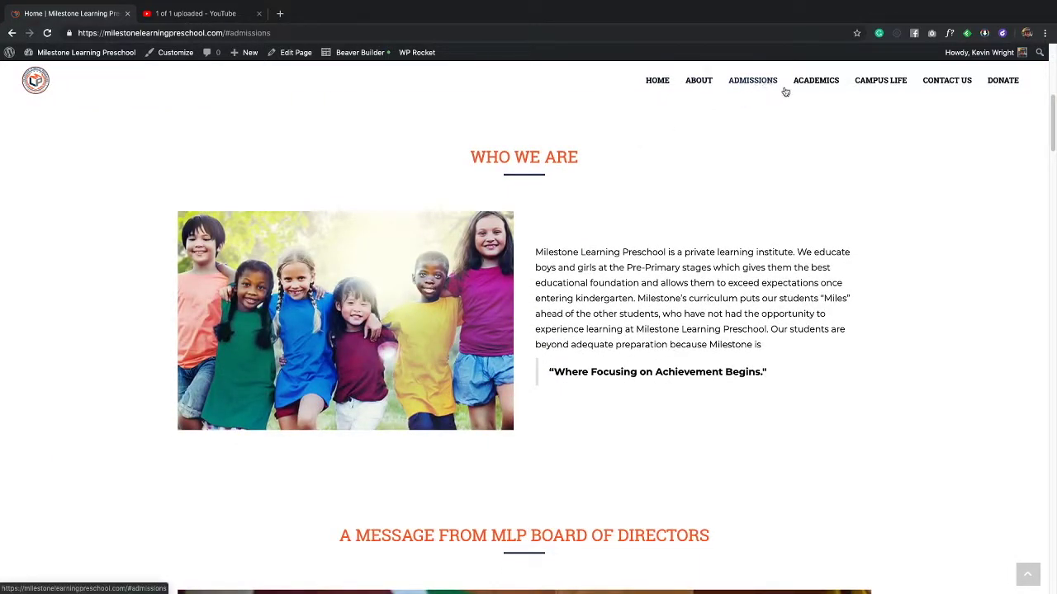
left_click(810, 80)
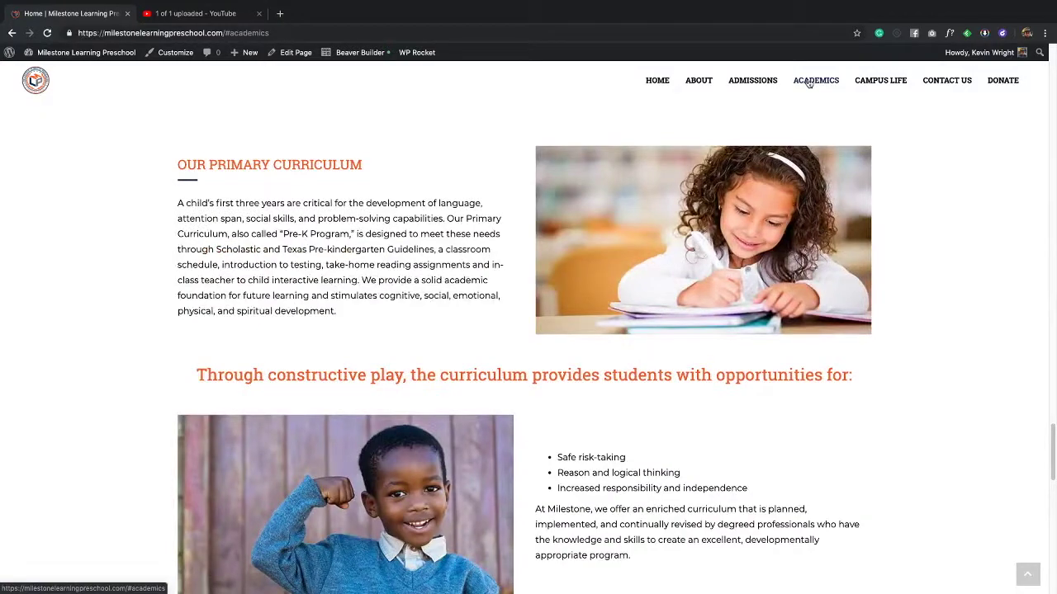
Jump to Campus Life, scroll to Contact Us, and reopen the homepage in Beaver Builder
left_click(889, 84)
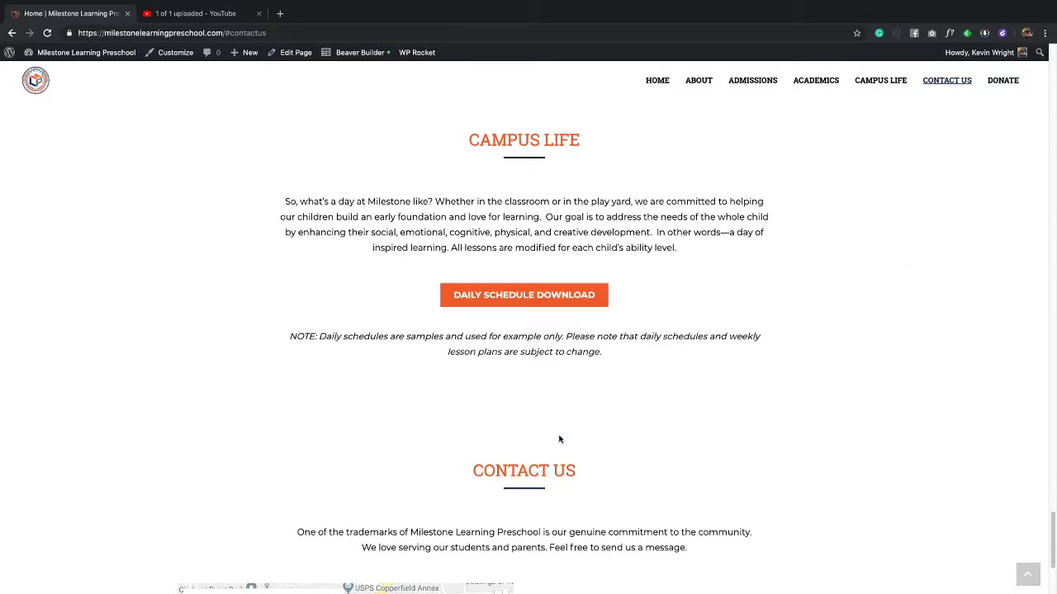
scroll(458, 351, "down", 3)
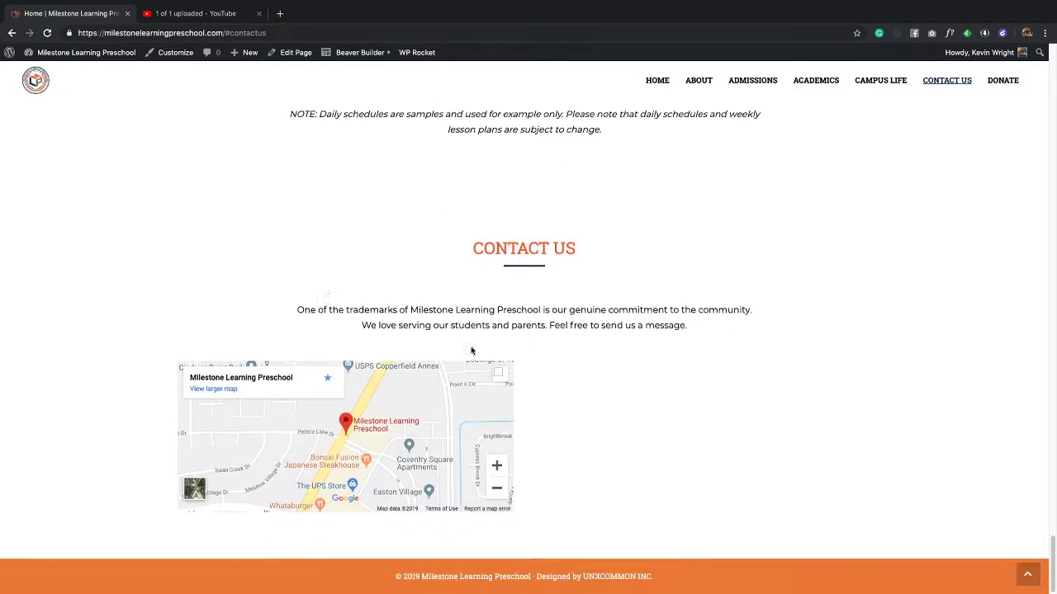
left_click(363, 72)
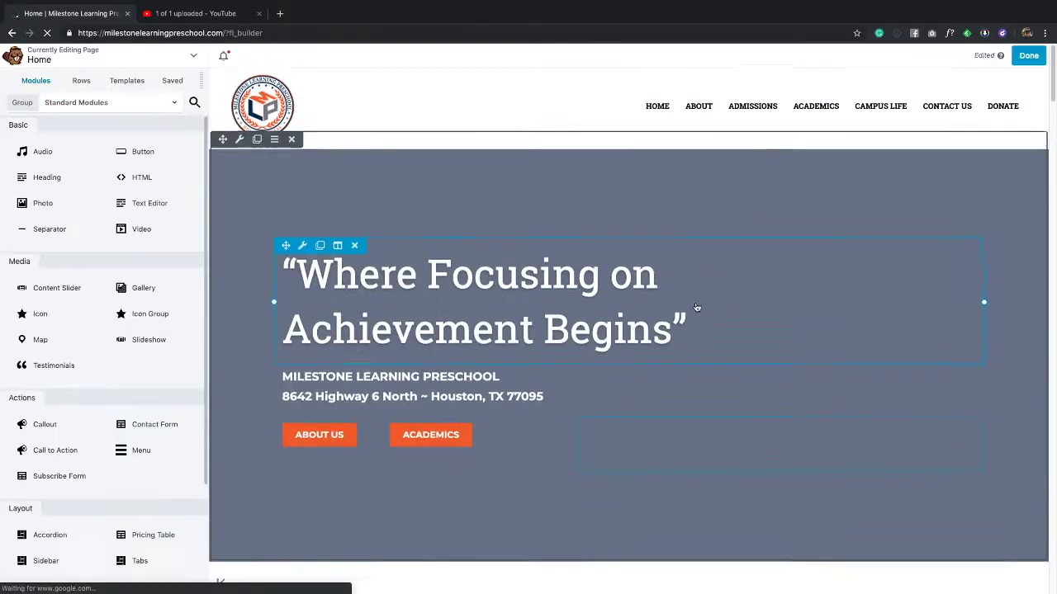
Add a Text Editor module with [forminator_form id="838"] to the right Contact Us column and save
scroll(727, 283, "down", 20)
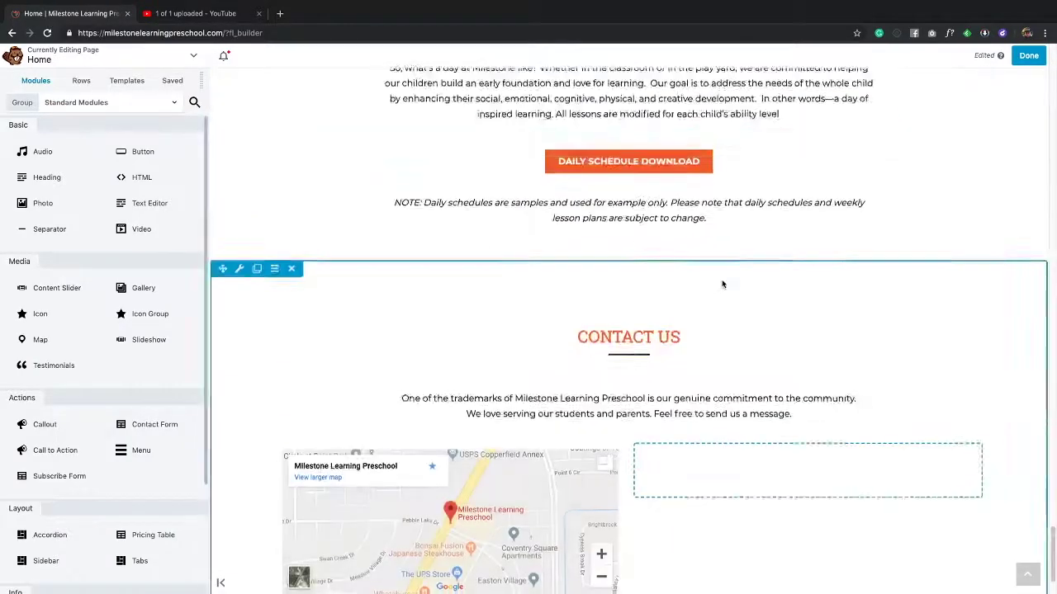
left_click_drag(139, 202, 729, 429)
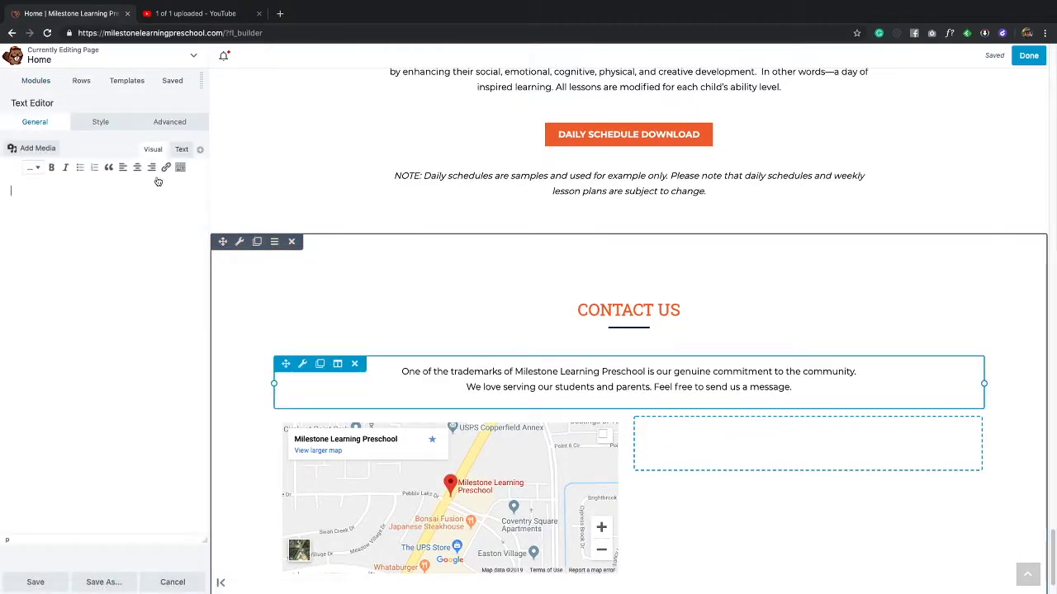
left_click(181, 149)
key("ctrl+v")
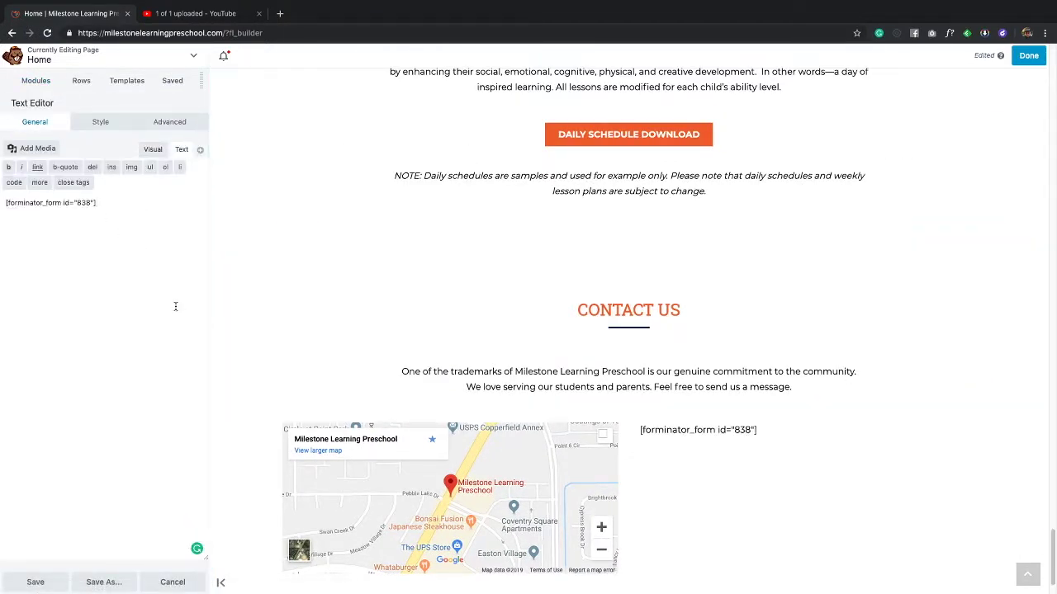
left_click(153, 150)
scroll(955, 347, "down", 2)
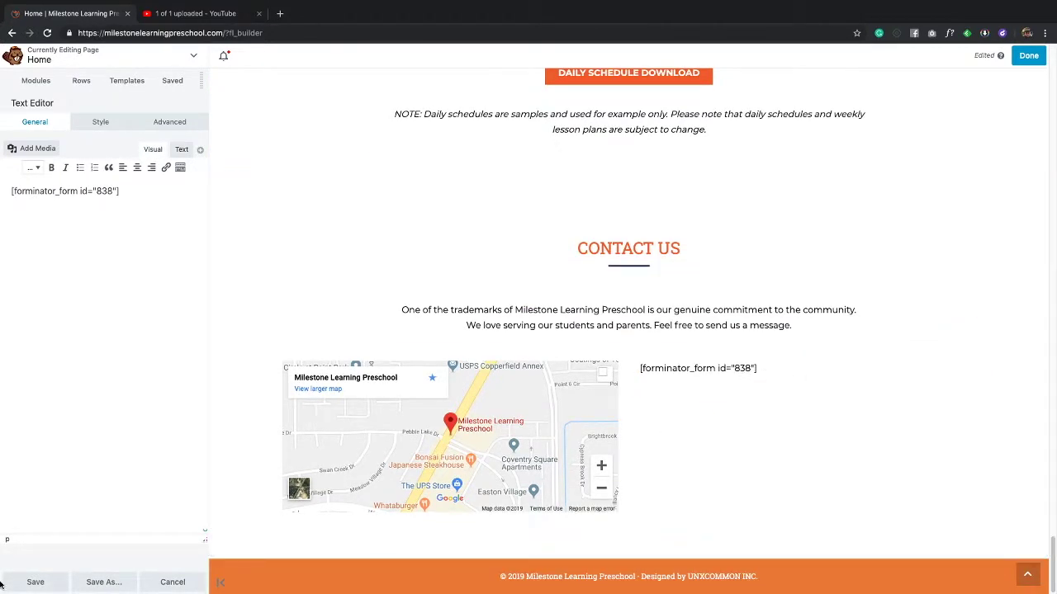
left_click(36, 582)
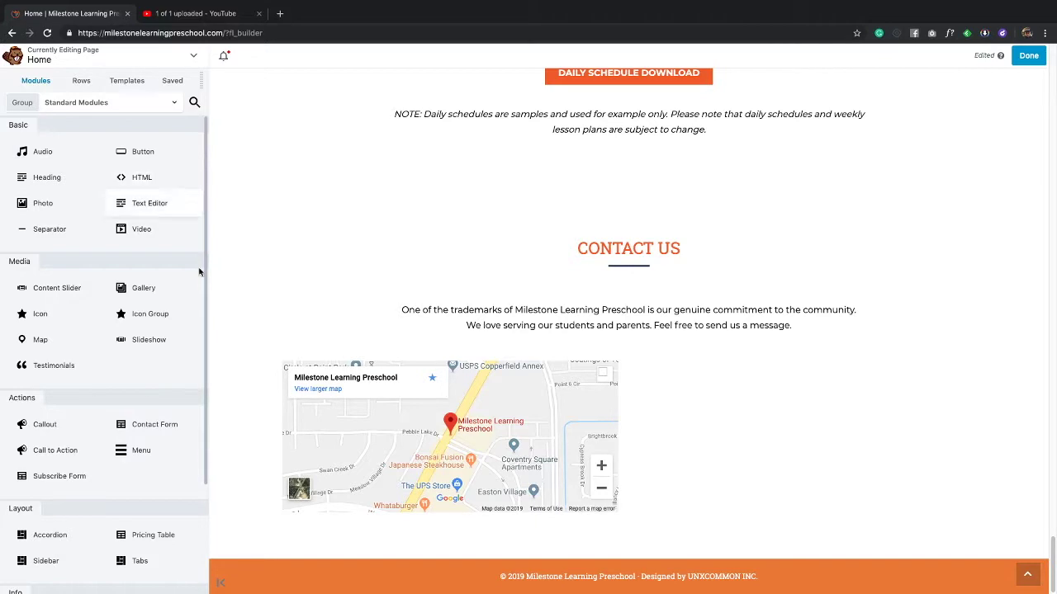
Add an Icon module below the map using the round Facebook icon found by searching 'facebook'
left_click_drag(38, 317, 454, 466)
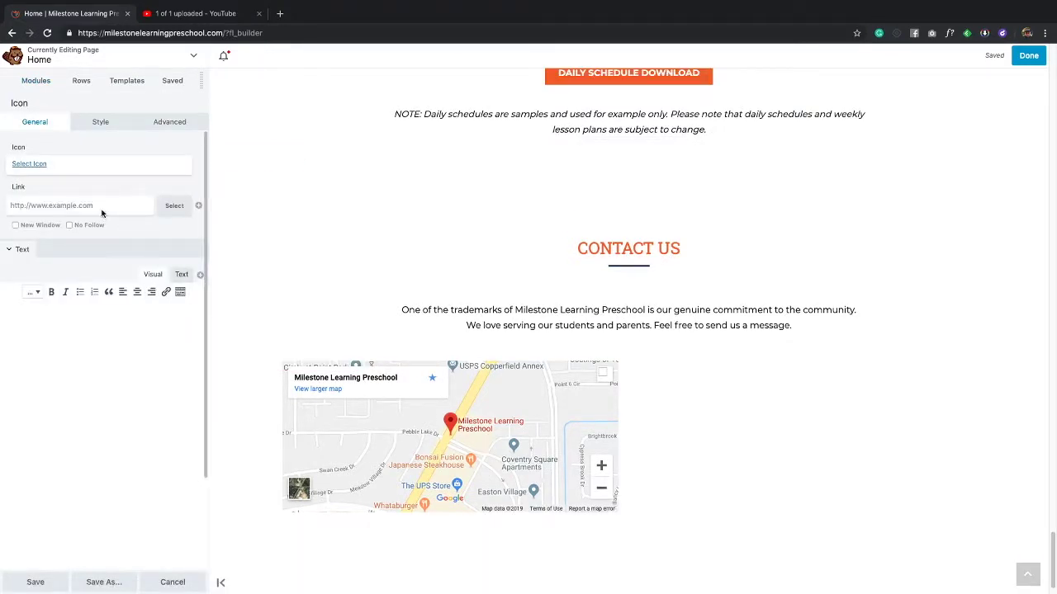
left_click(24, 165)
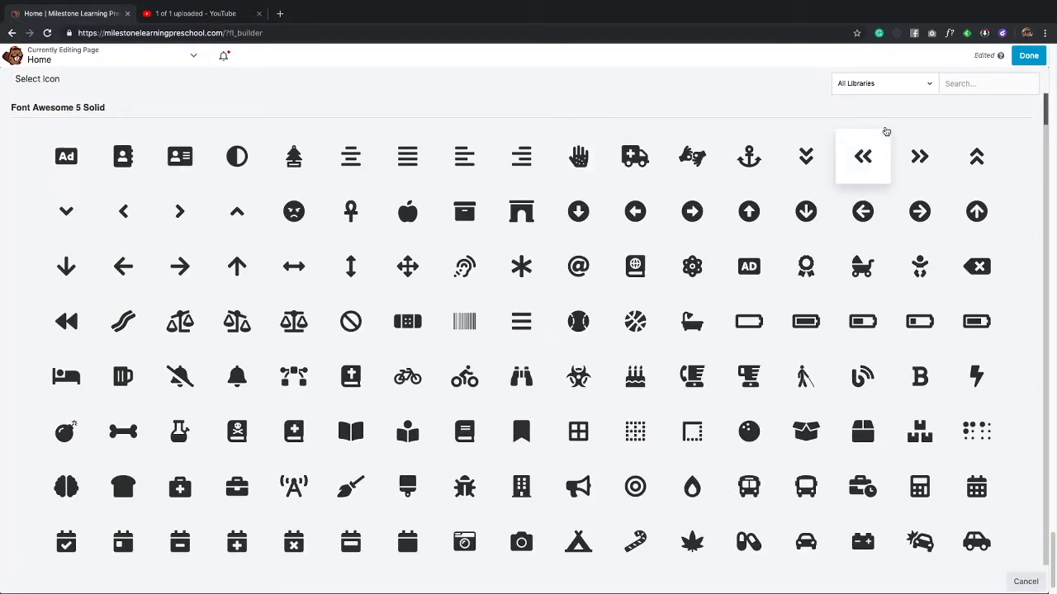
left_click(975, 83)
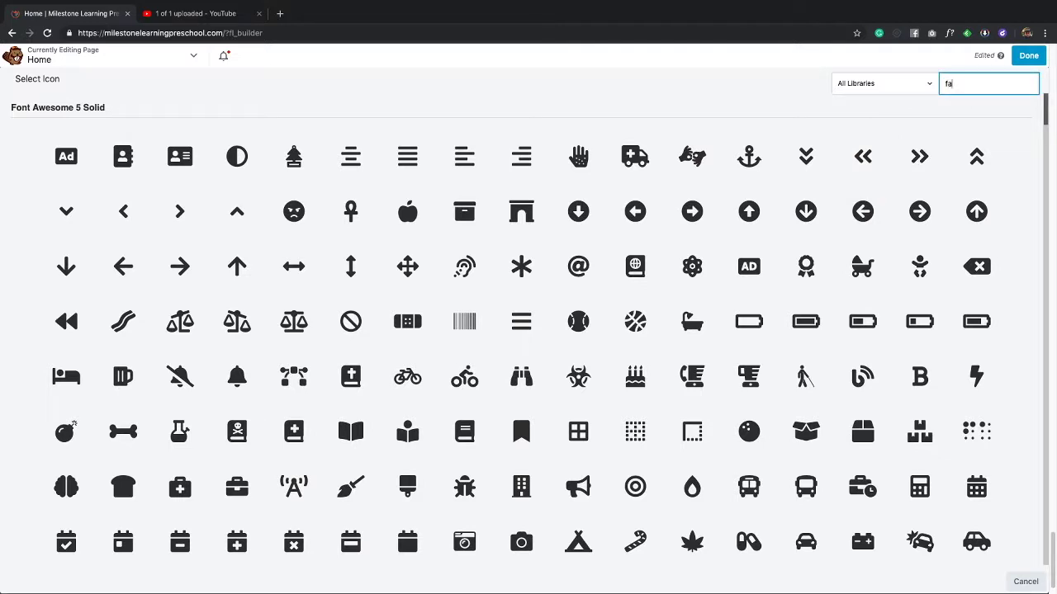
type("facebook")
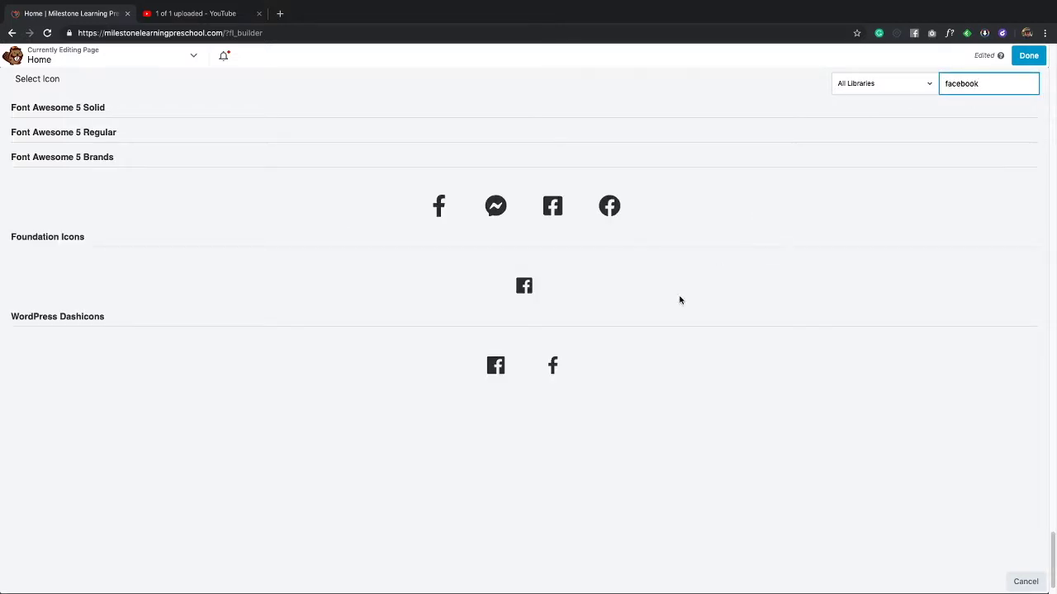
left_click(622, 213)
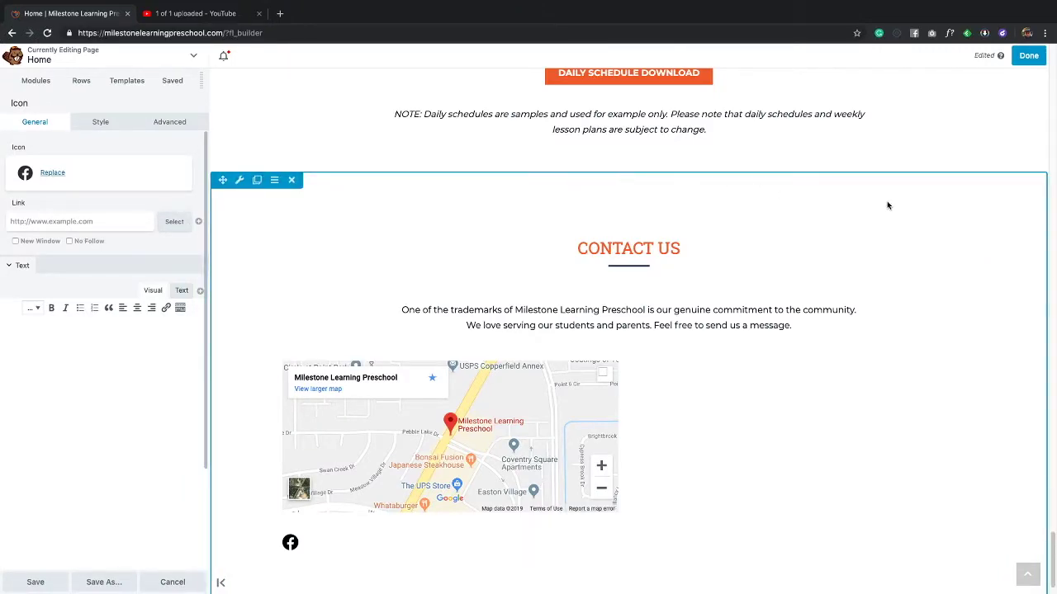
key("ctrl+Right")
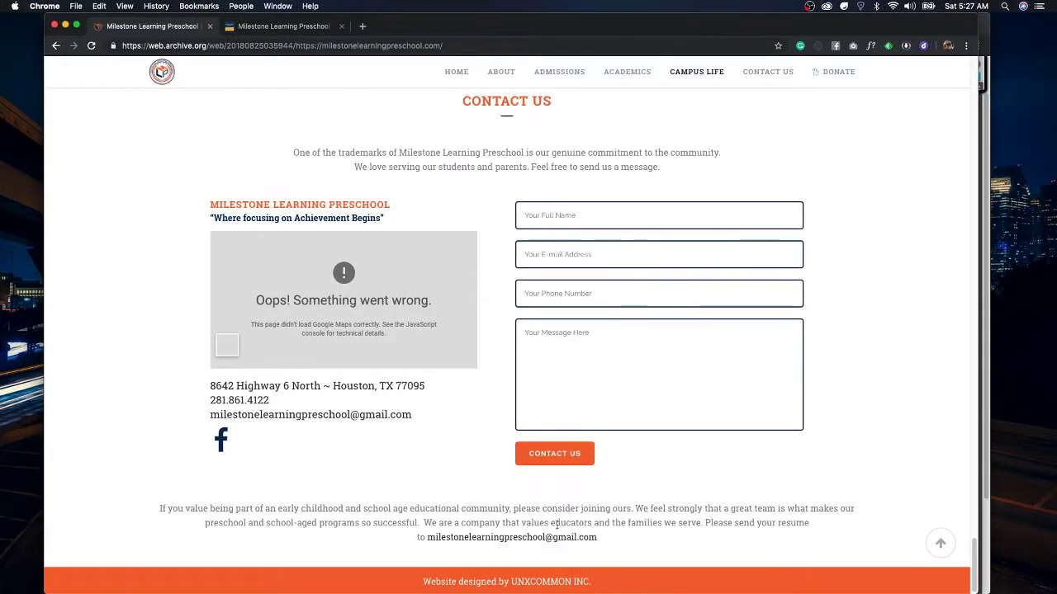
Copy the Facebook page link from the archived site's icon and return to the builder desktop
right_click(224, 446)
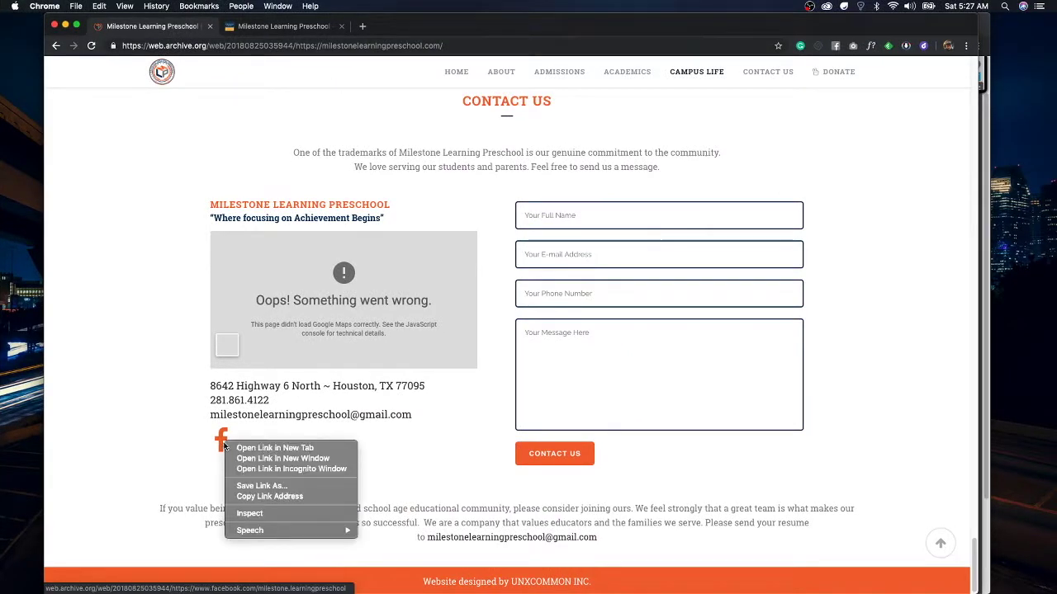
left_click(472, 442)
key("ctrl+Left")
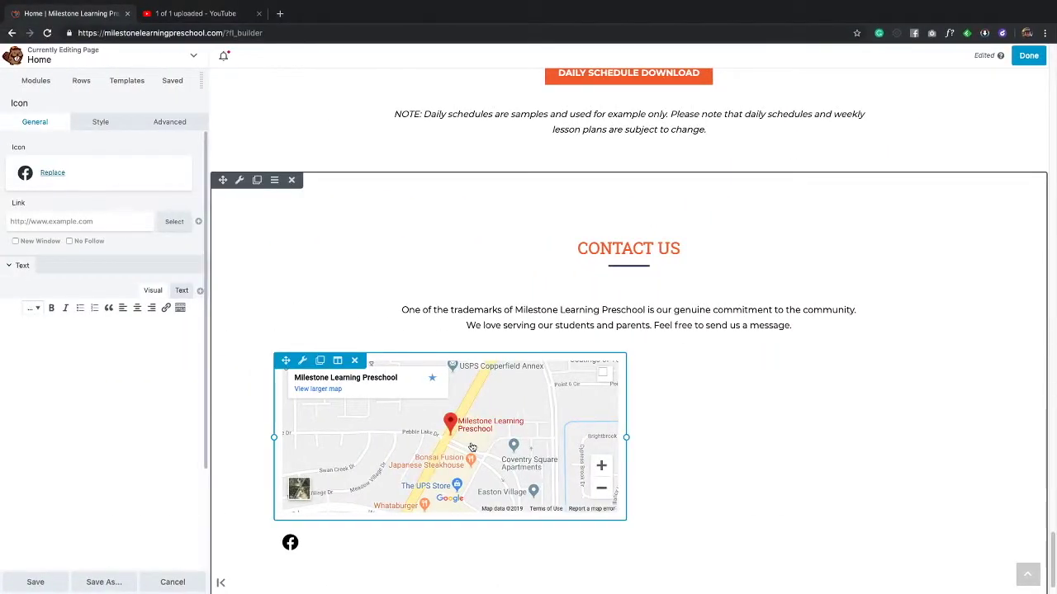
key("ctrl+Up")
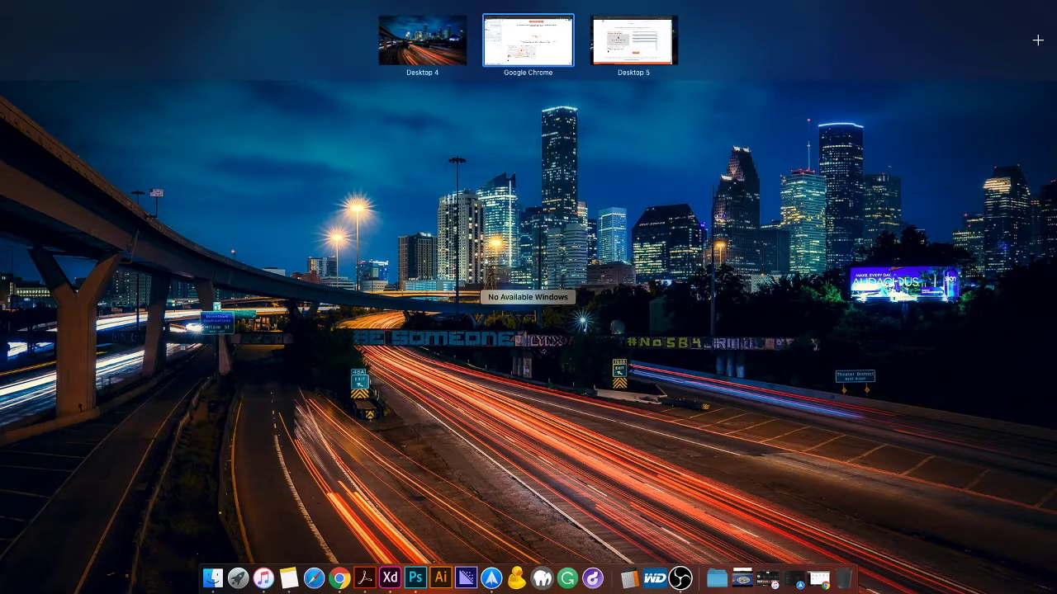
key("ctrl+Up")
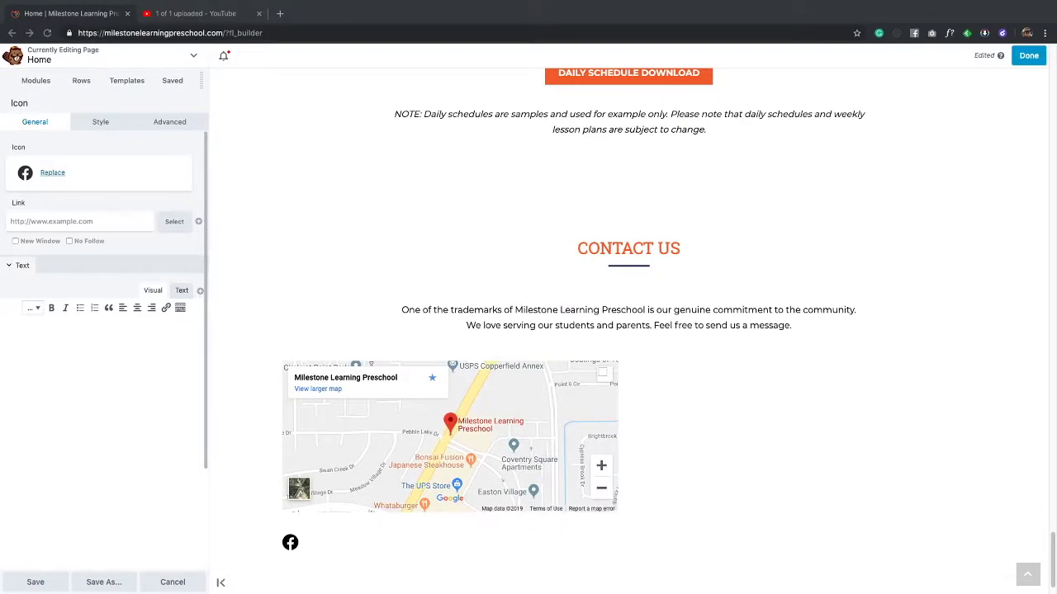
Publish the homepage, check the Facebook Page Url in SmartCrawl's Social settings, then visit the site
left_click(1027, 56)
left_click(974, 54)
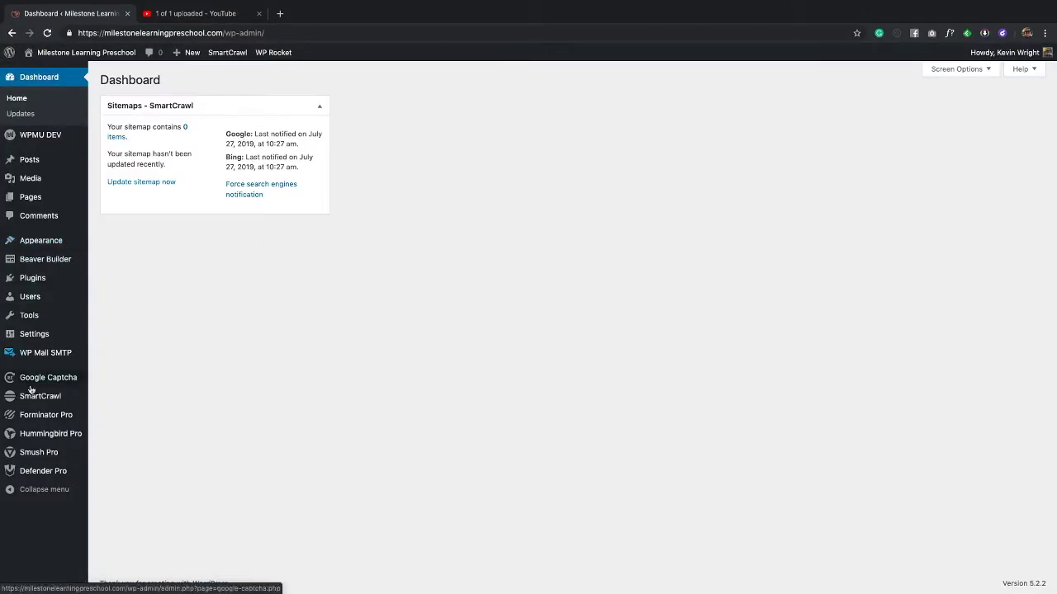
mouse_move(47, 398)
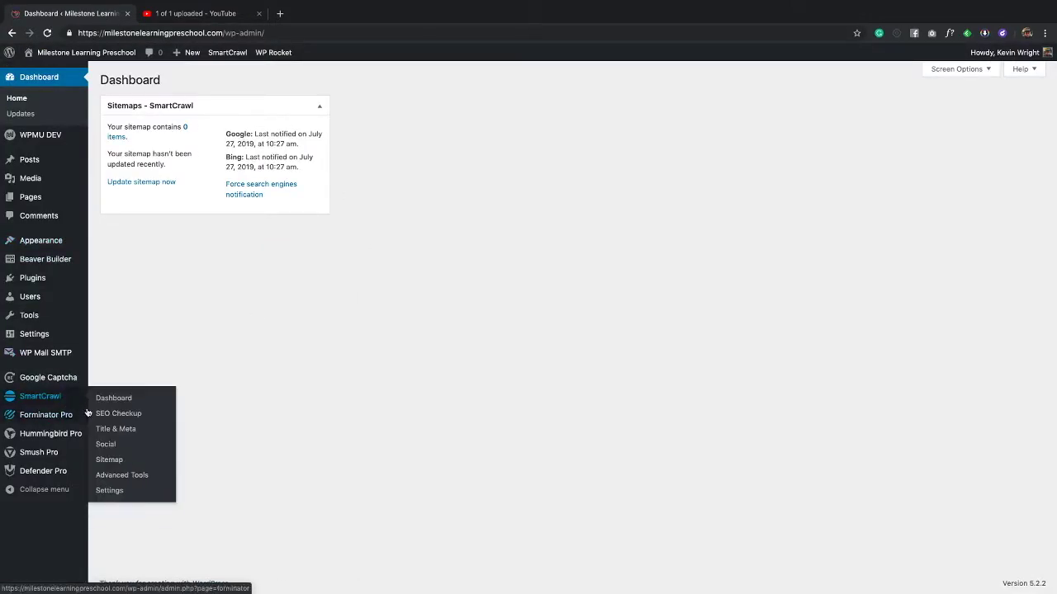
left_click(111, 446)
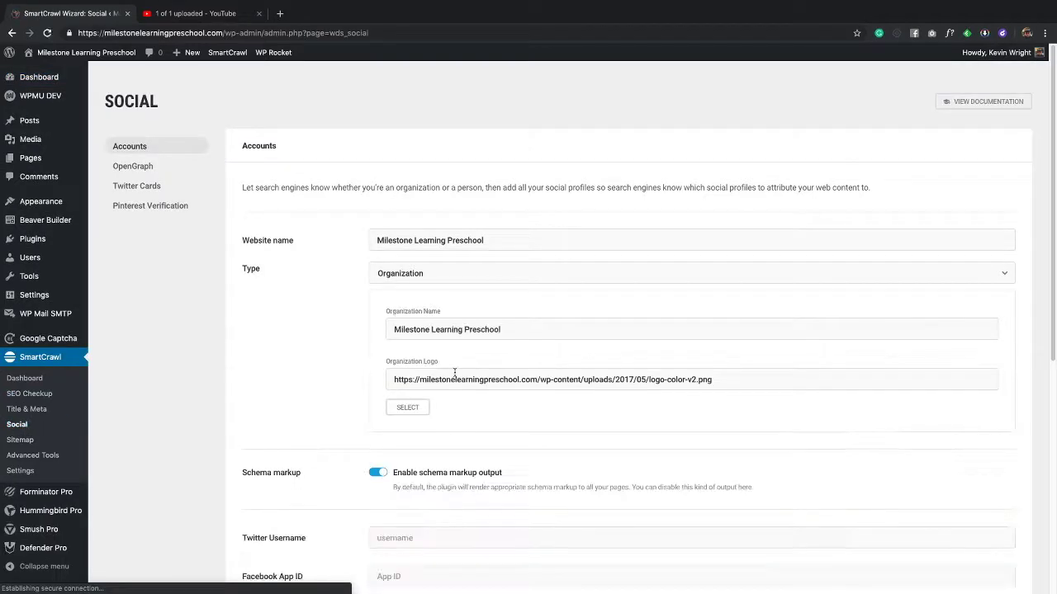
scroll(498, 444, "down", 5)
triple_click(440, 399)
key("ctrl+c")
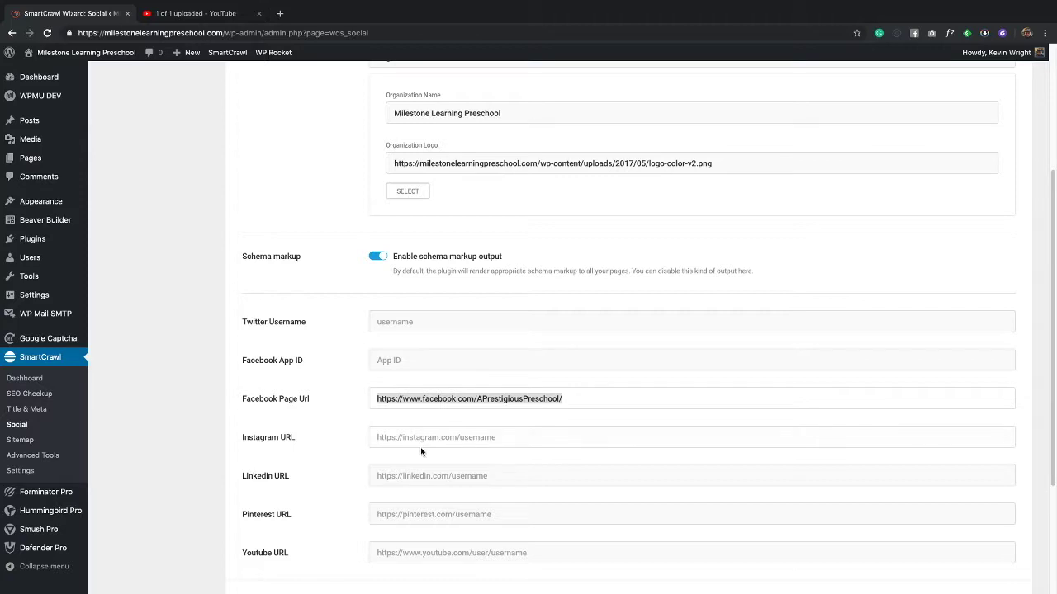
scroll(374, 388, "up", 3)
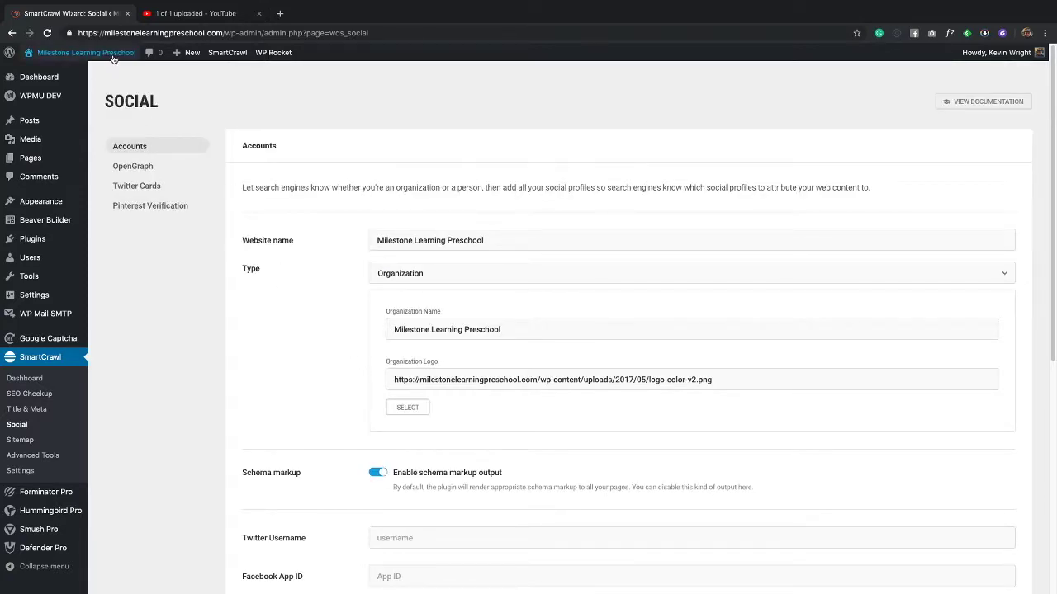
left_click(40, 71)
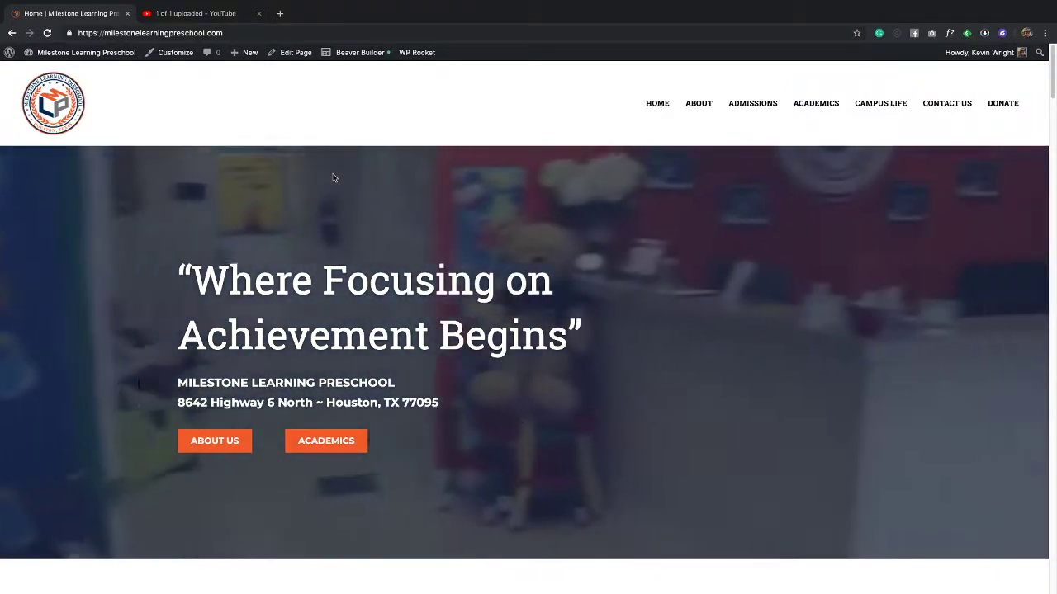
Link the Facebook icon to the copied Facebook page URL, opening in a new window
scroll(334, 178, "down", 8)
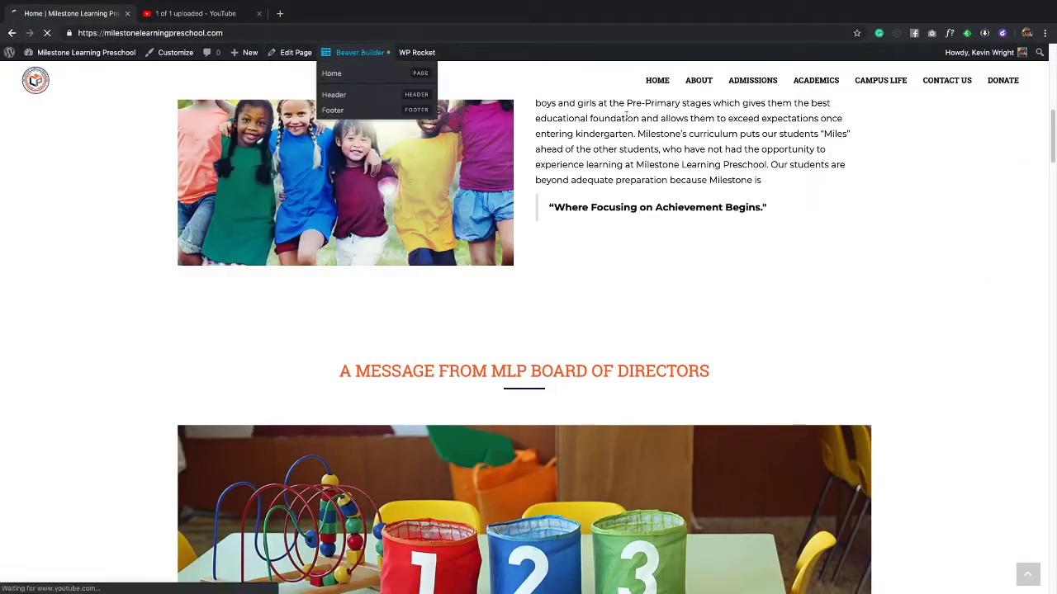
left_click(365, 52)
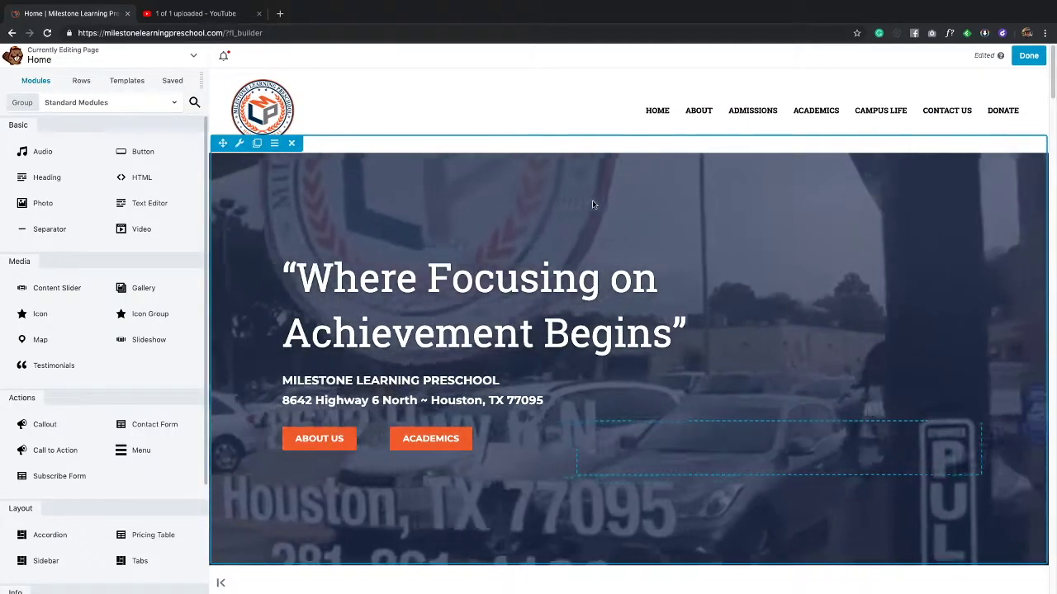
scroll(593, 205, "down", 20)
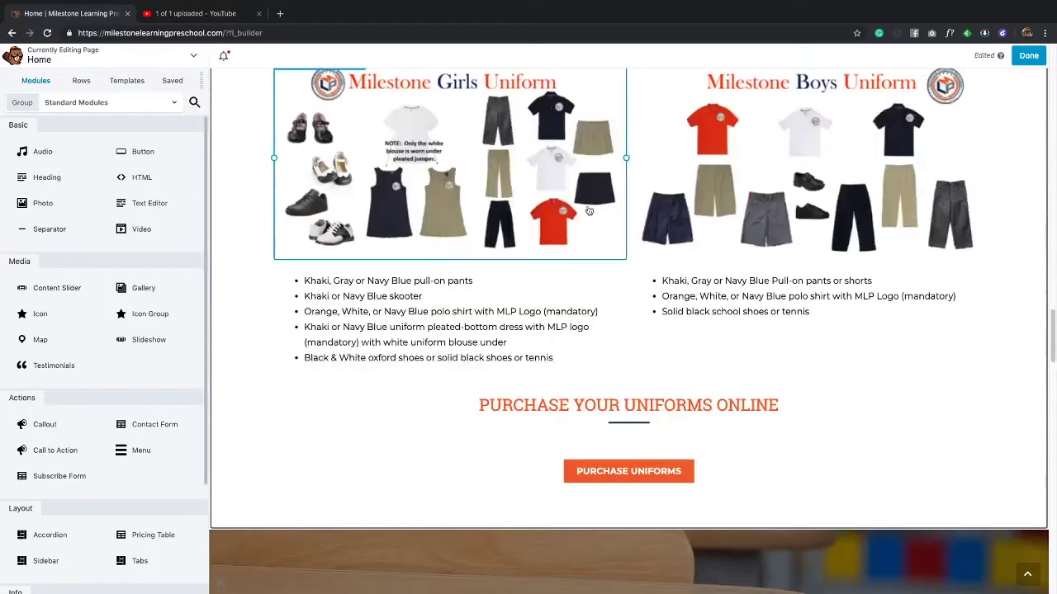
scroll(568, 234, "down", 20)
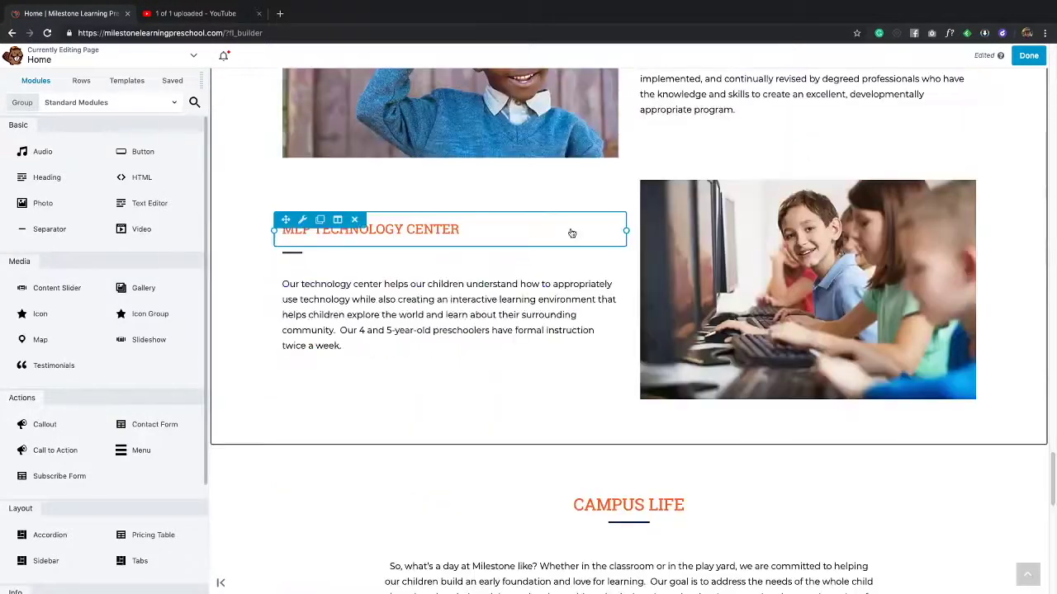
scroll(571, 234, "down", 1)
left_click(347, 300)
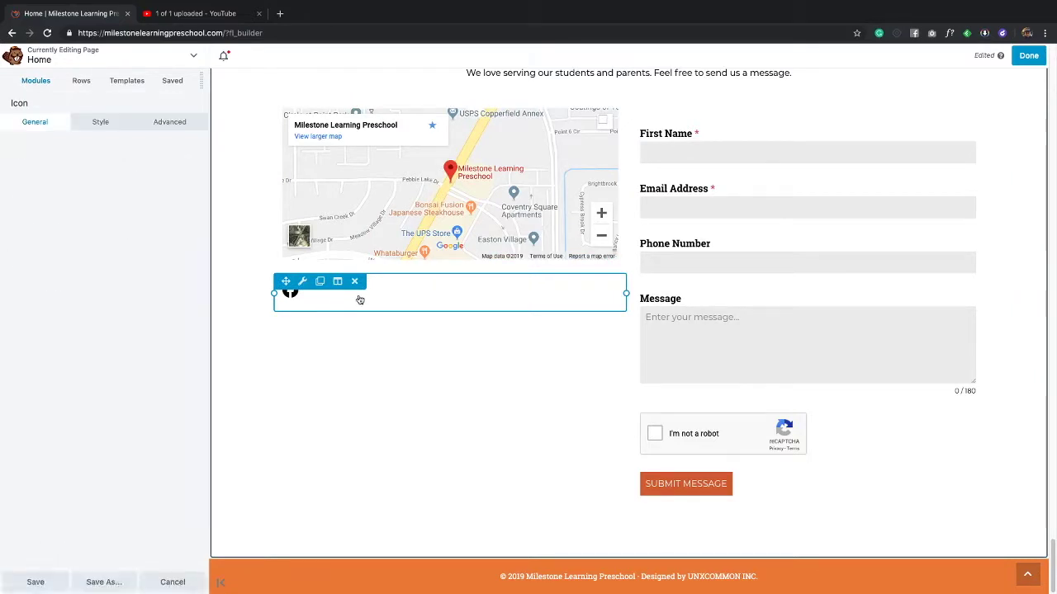
left_click(98, 220)
key("ctrl+v")
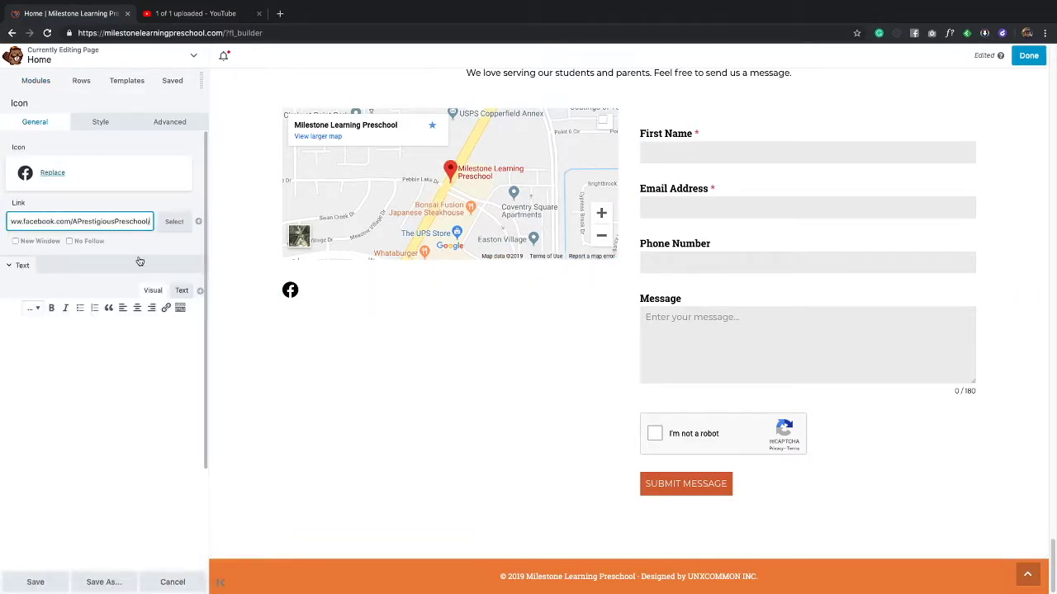
left_click(54, 242)
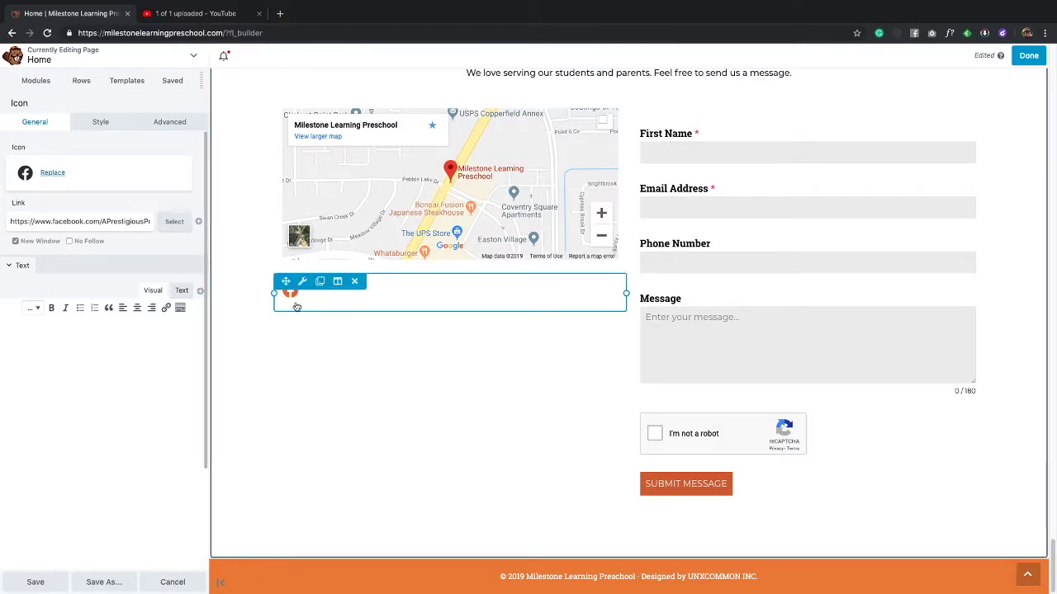
Set the Facebook icon's size to 45 px
left_click(100, 123)
left_click(8, 186)
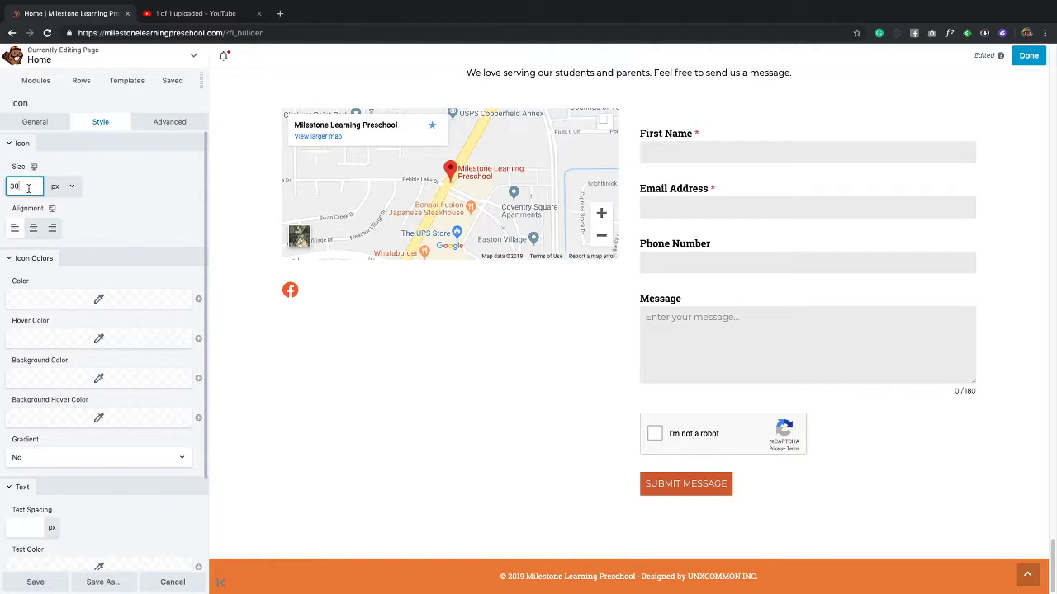
type("55")
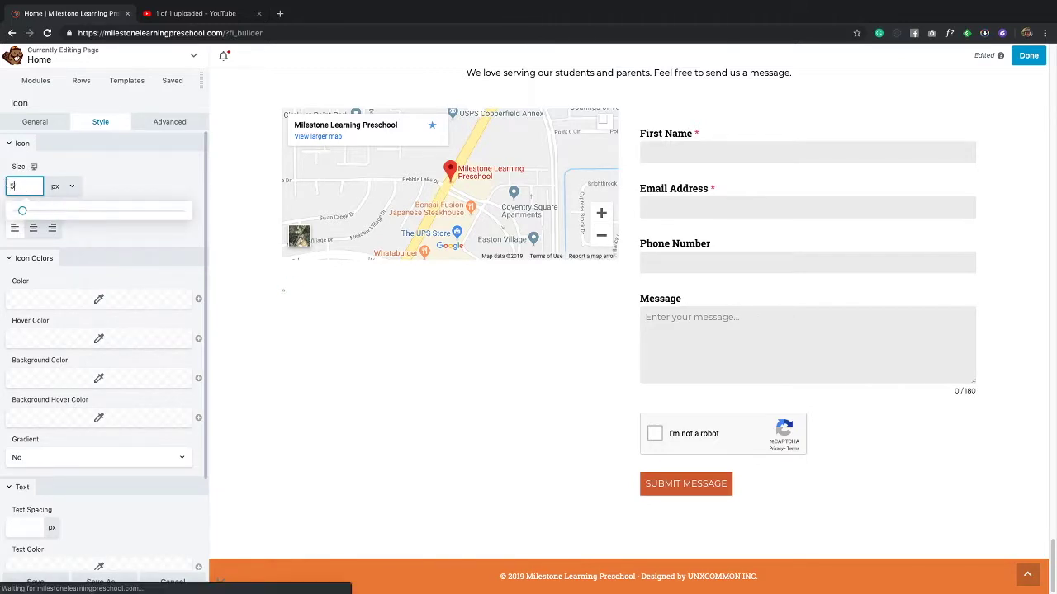
key("BackSpace")
key("BackSpace")
type("45")
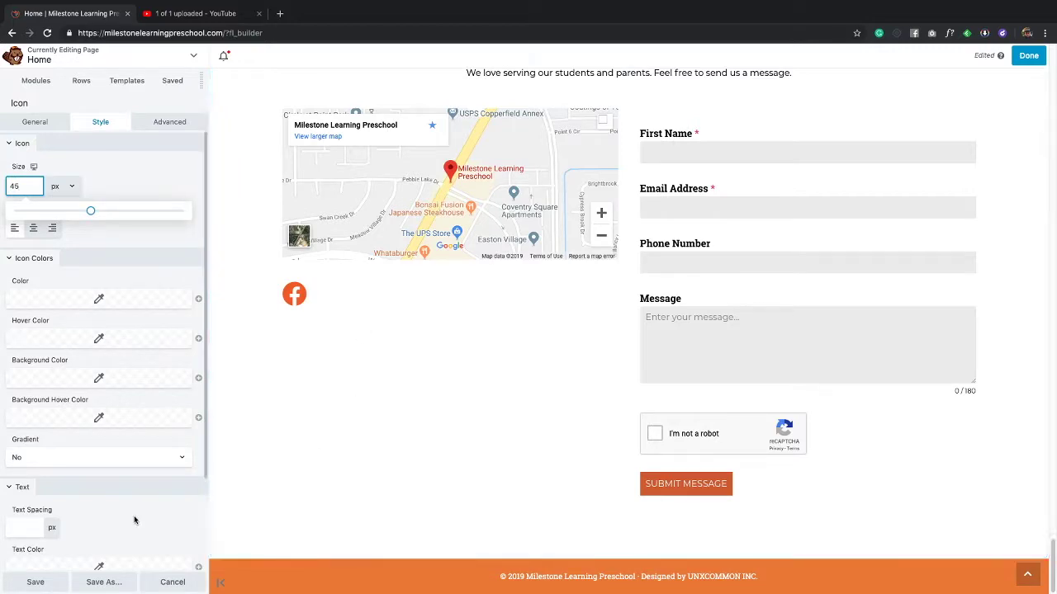
Select the old site's address, phone and email on the archived page for reference
mouse_move(407, 307)
key("ctrl+Right")
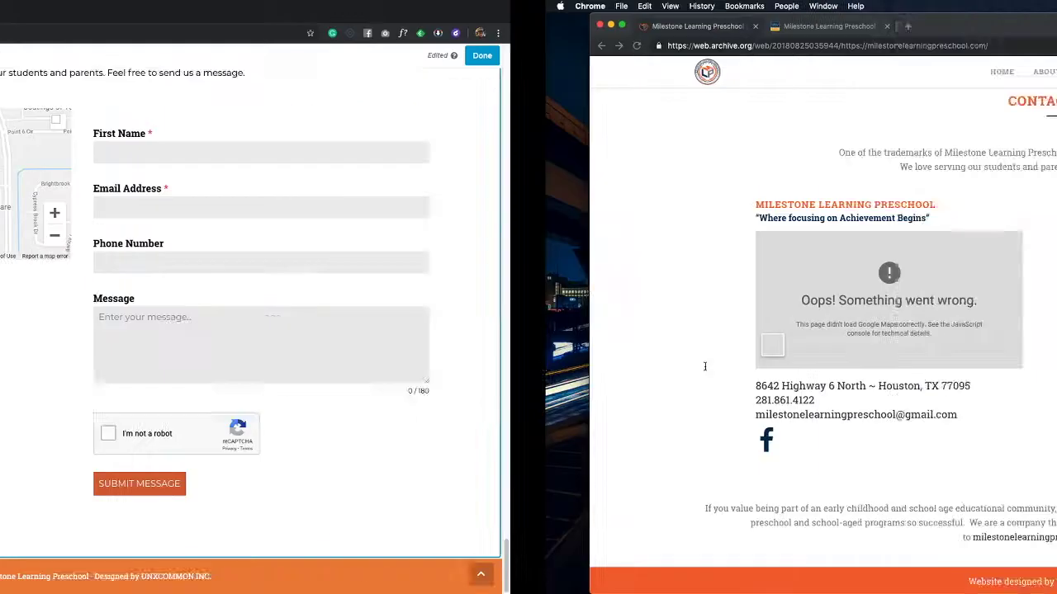
left_click_drag(405, 425, 212, 387)
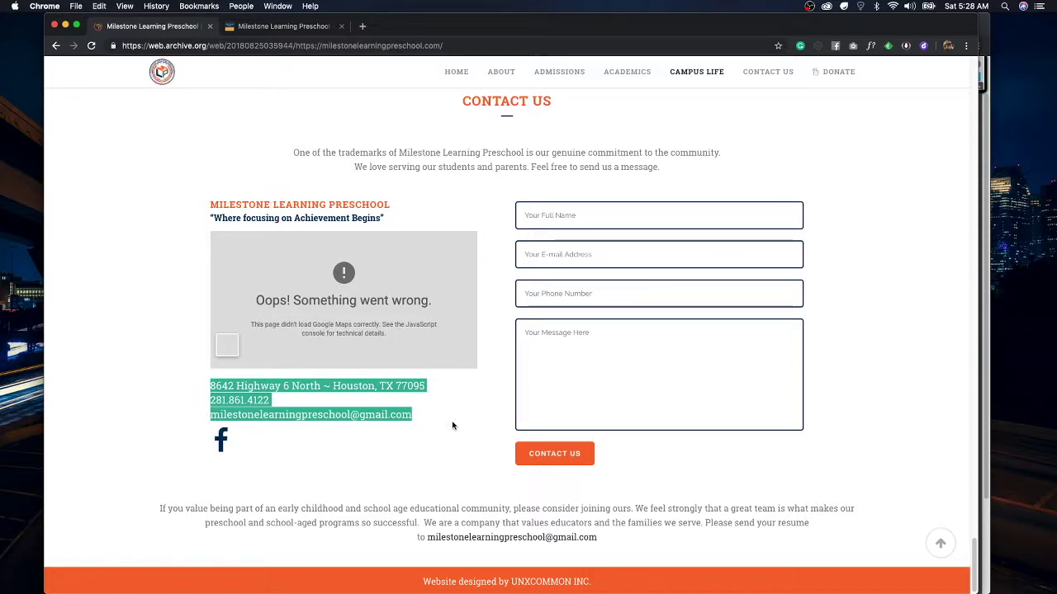
key("ctrl+Left")
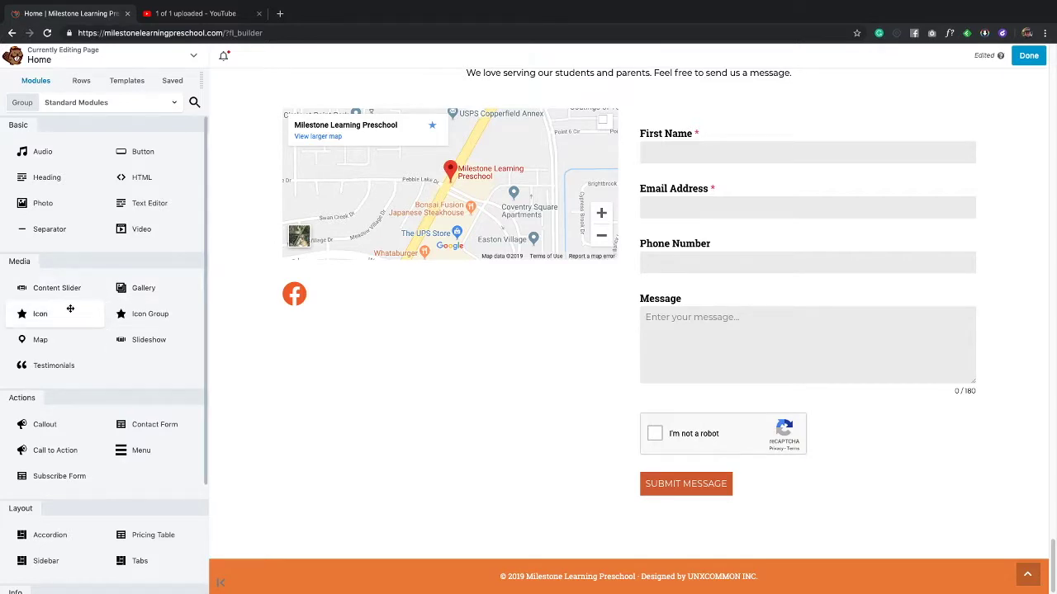
Search the modules for 'liatst', clear the search, and scroll the module list
left_click(195, 102)
type("liat")
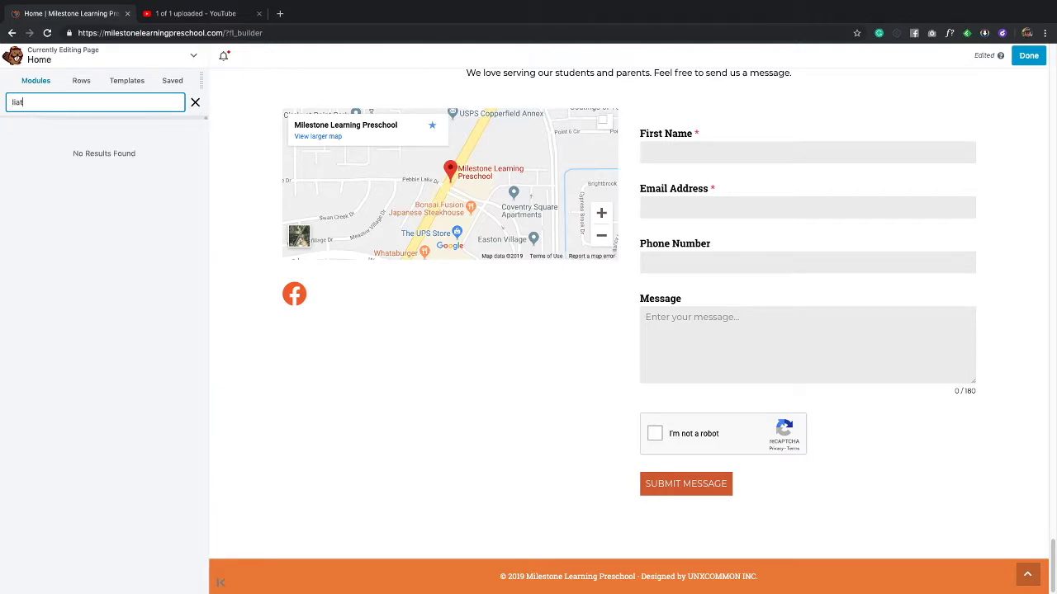
type("st")
key("BackSpace")
key("BackSpace")
key("BackSpace")
key("BackSpace")
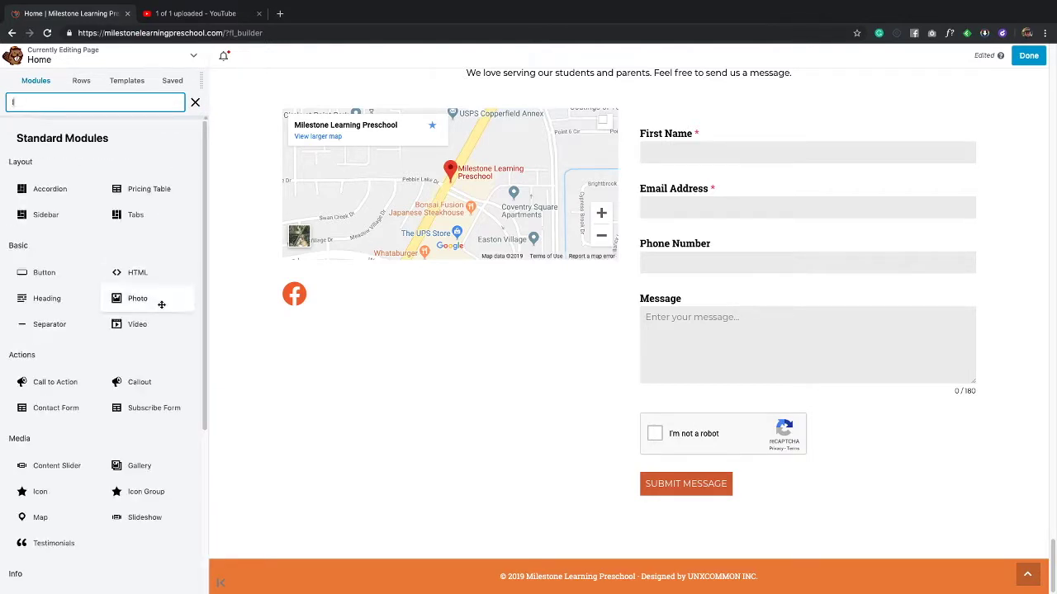
scroll(158, 302, "down", 1)
scroll(153, 351, "down", 1)
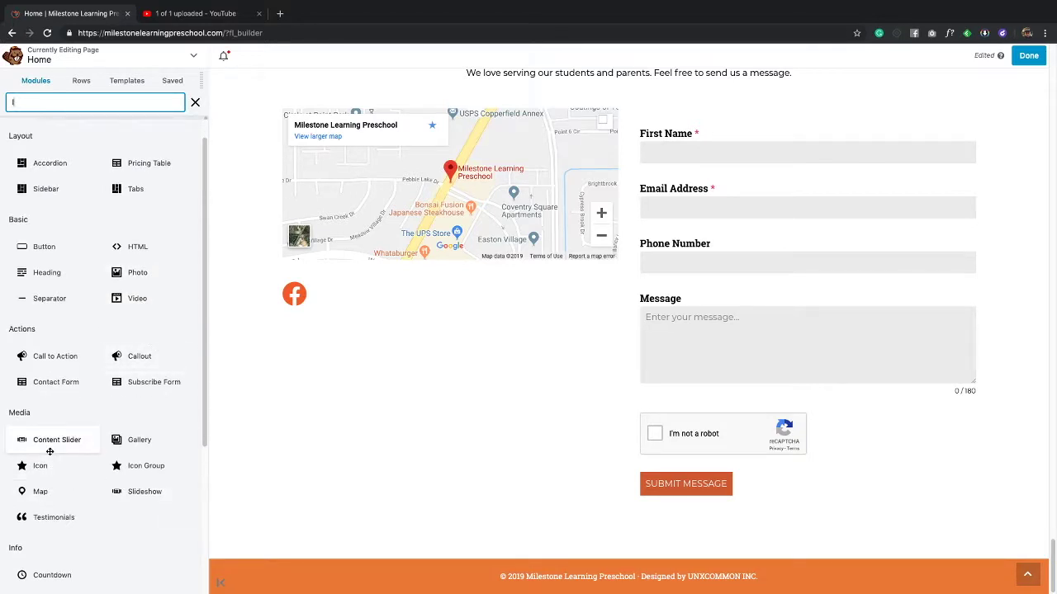
Add a trial Icon Group module below the map, then delete it and confirm
mouse_move(347, 302)
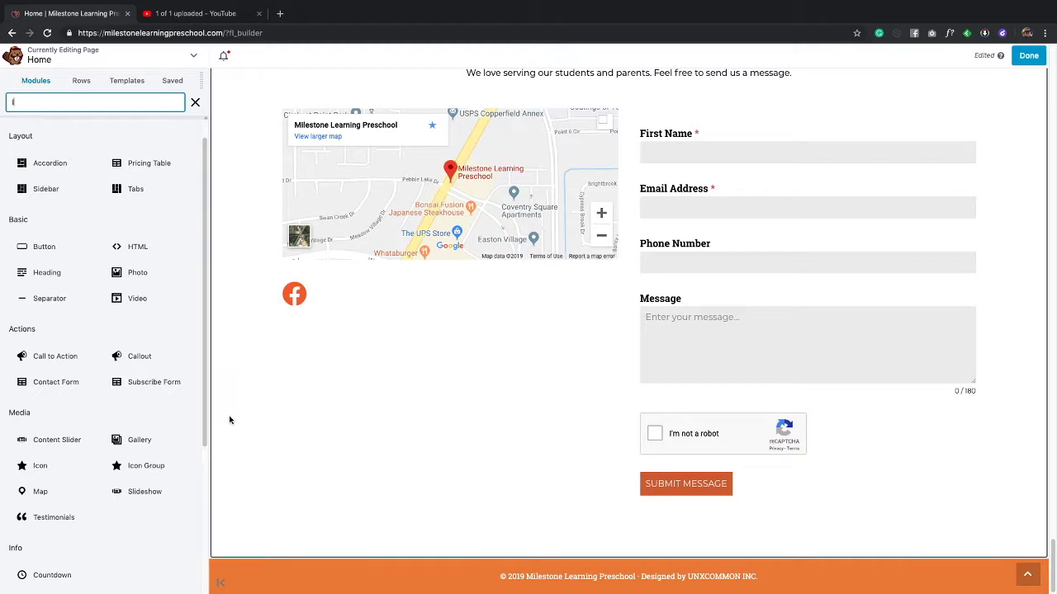
left_click_drag(146, 466, 328, 238)
mouse_move(330, 238)
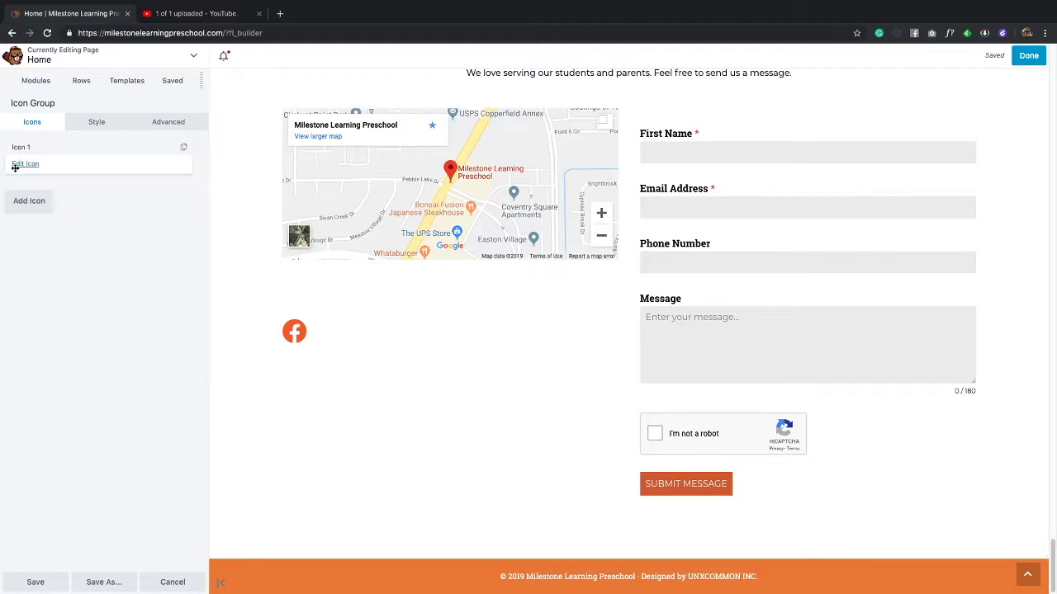
left_click(14, 168)
left_click(155, 582)
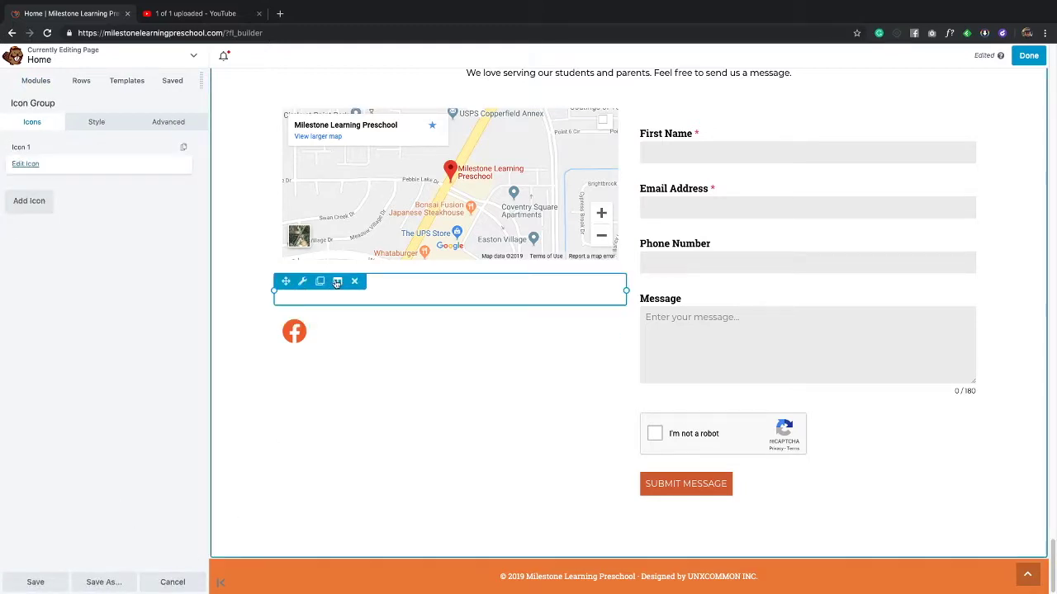
left_click(353, 281)
left_click(622, 94)
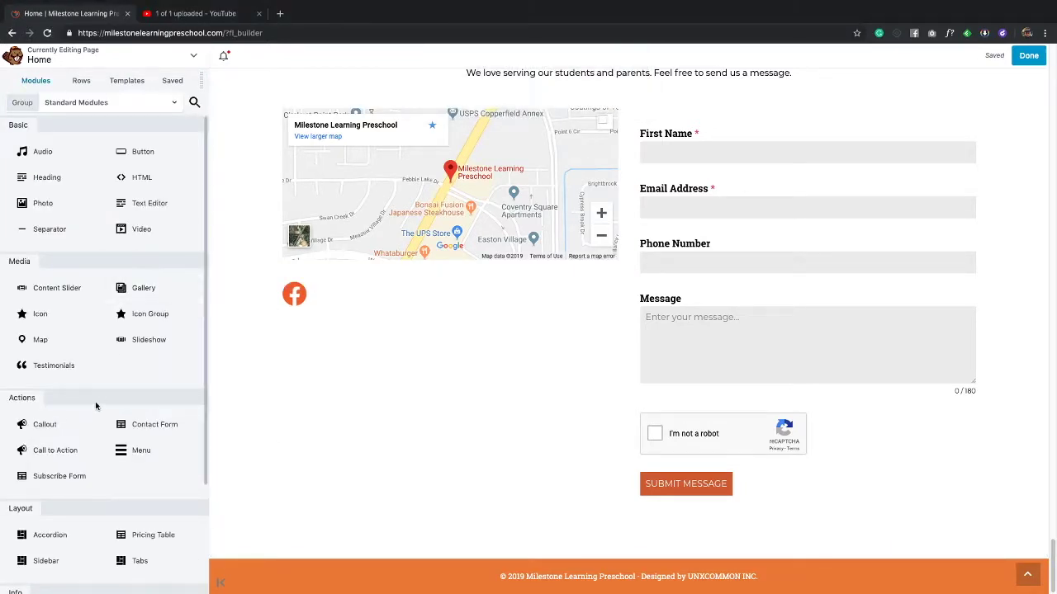
Add an Icon module above the Facebook icon with the old site's street address as its text
left_click_drag(41, 318, 342, 235)
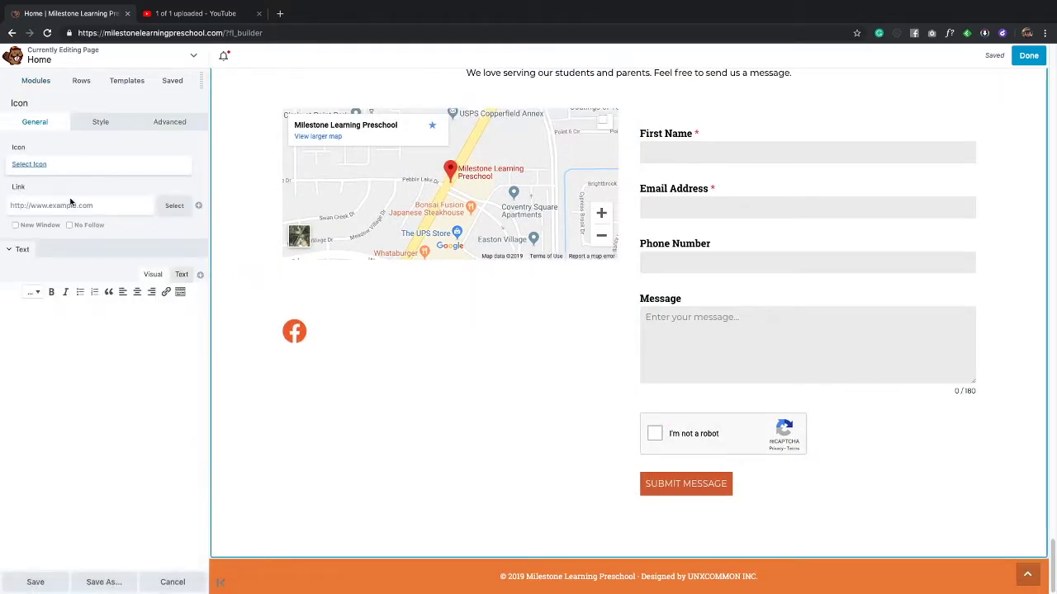
key("ctrl+Right")
left_click_drag(448, 389, 208, 385)
key("ctrl+c")
key("ctrl+Left")
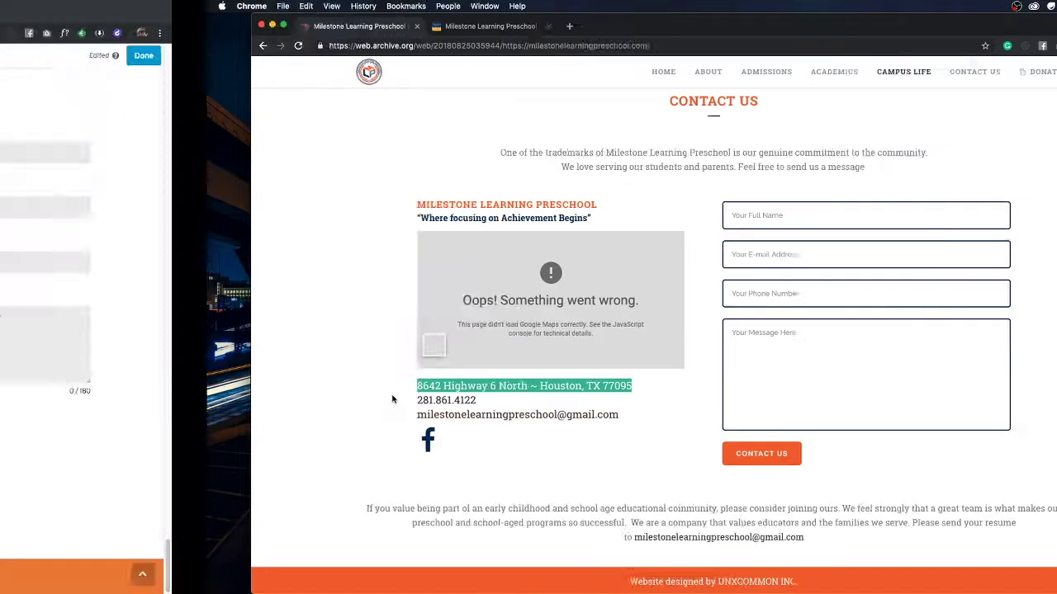
left_click(135, 352)
key("ctrl+v")
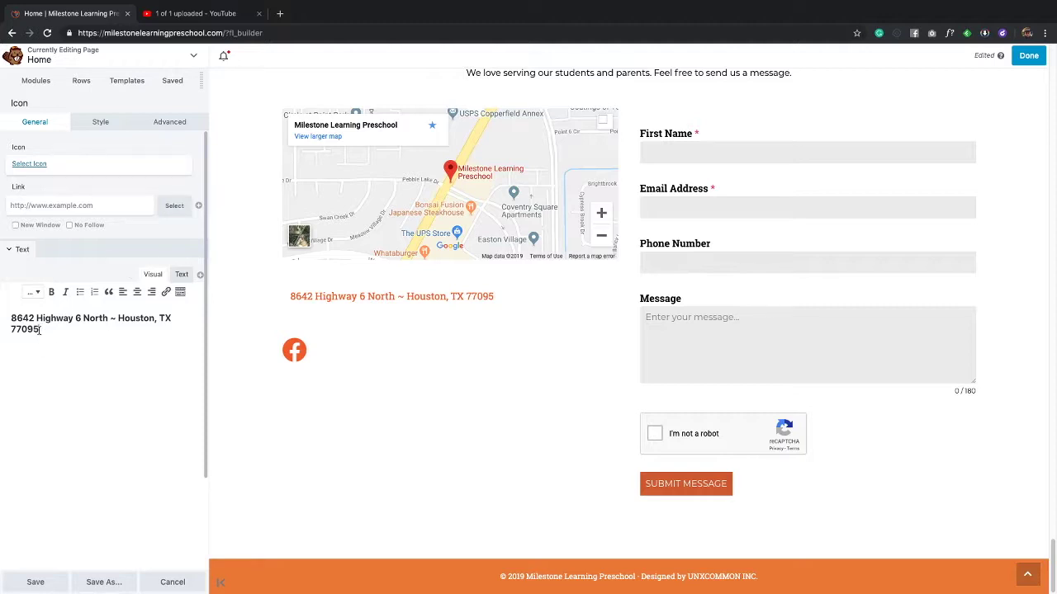
Replace the address's heading markup with plain address text in the HTML view
left_click_drag(44, 334, 10, 317)
key("ctrl+c")
key("ctrl+b")
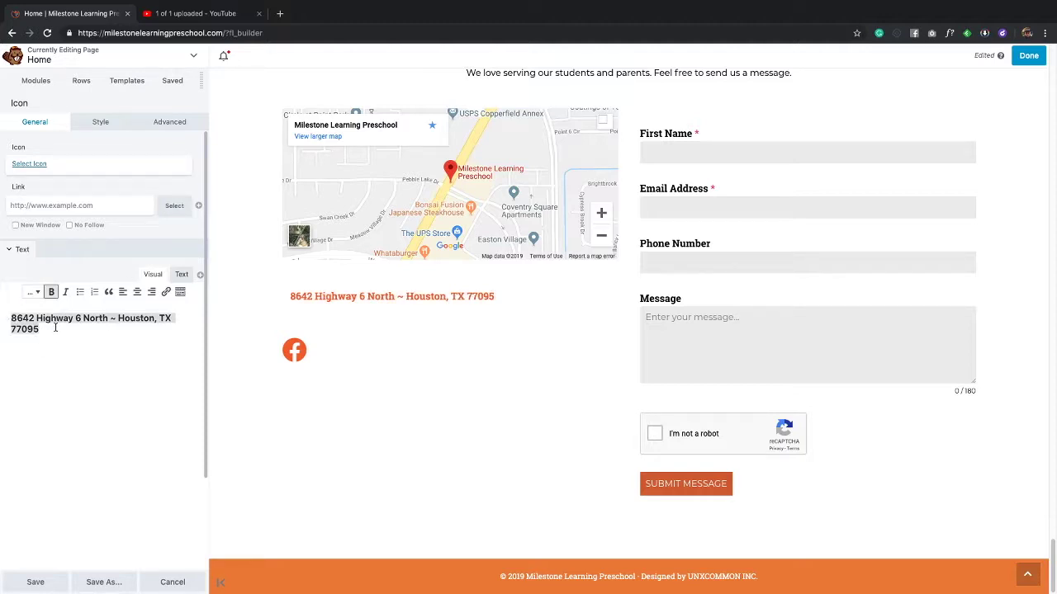
left_click(69, 340)
left_click(181, 274)
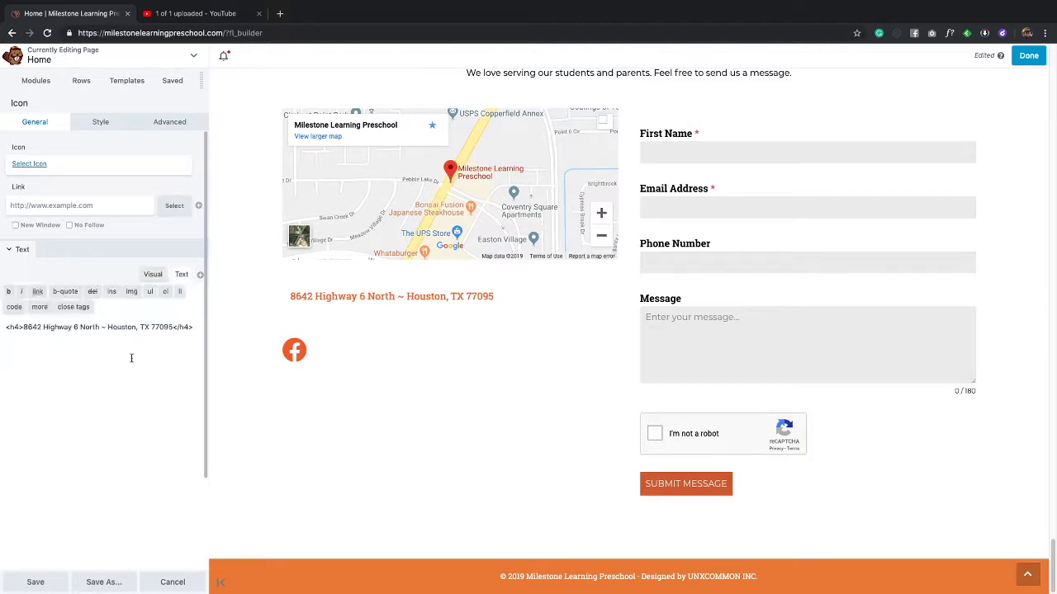
key("ctrl+a")
key("ctrl+v")
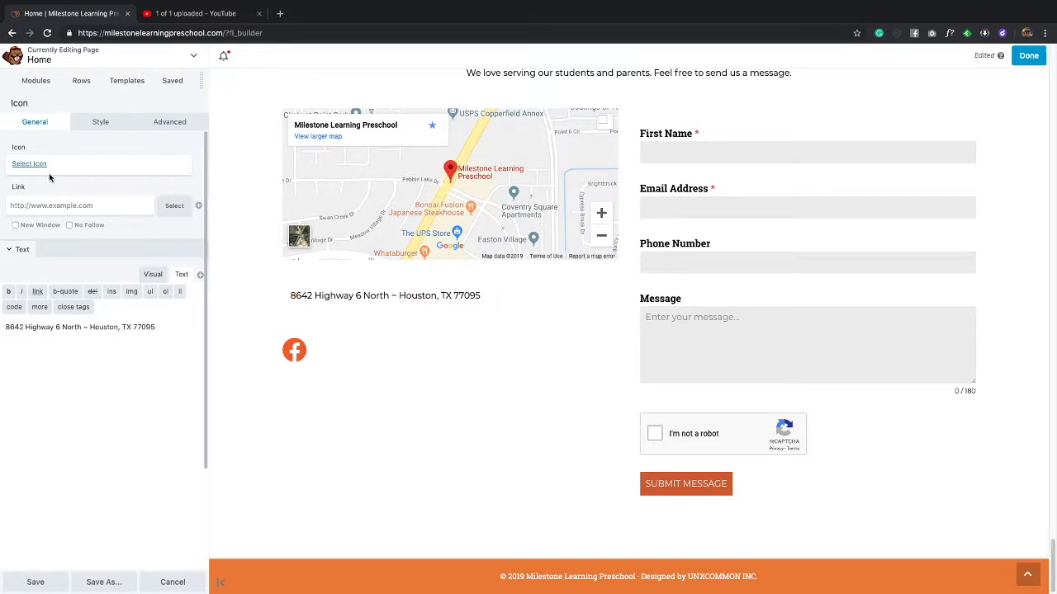
Choose the map pin icon from a 'pin' icon search
left_click(99, 165)
left_click(968, 86)
type("pin")
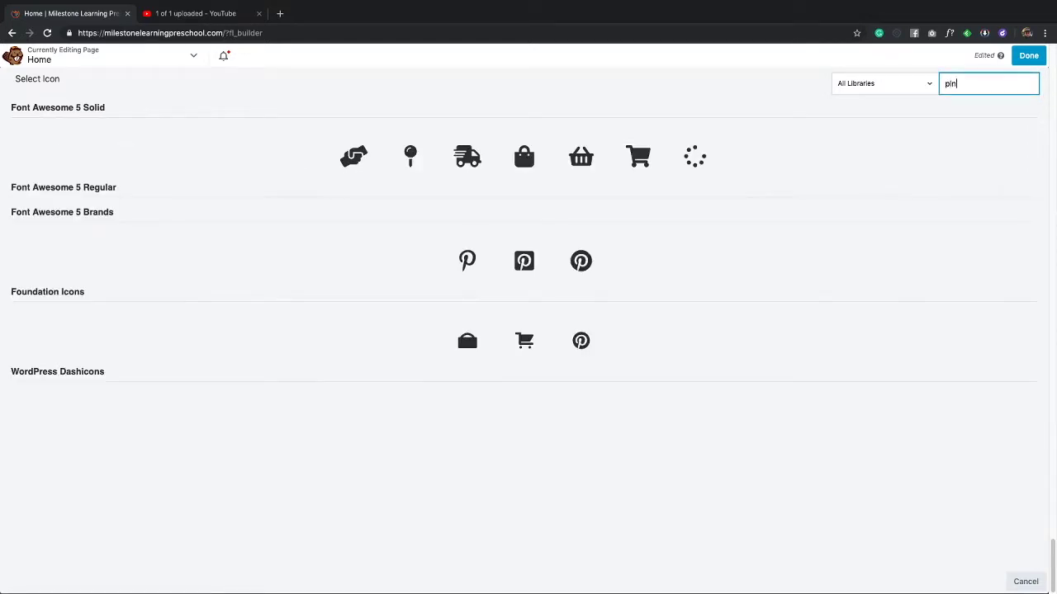
left_click(419, 174)
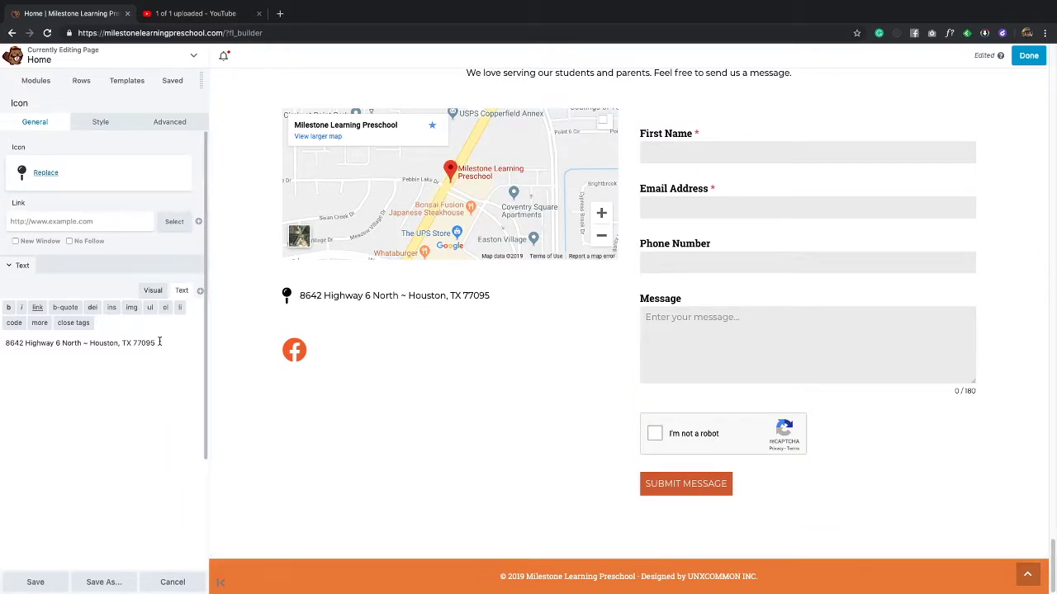
Search the address on Google and open it in Google Maps
left_click_drag(158, 342, 8, 339)
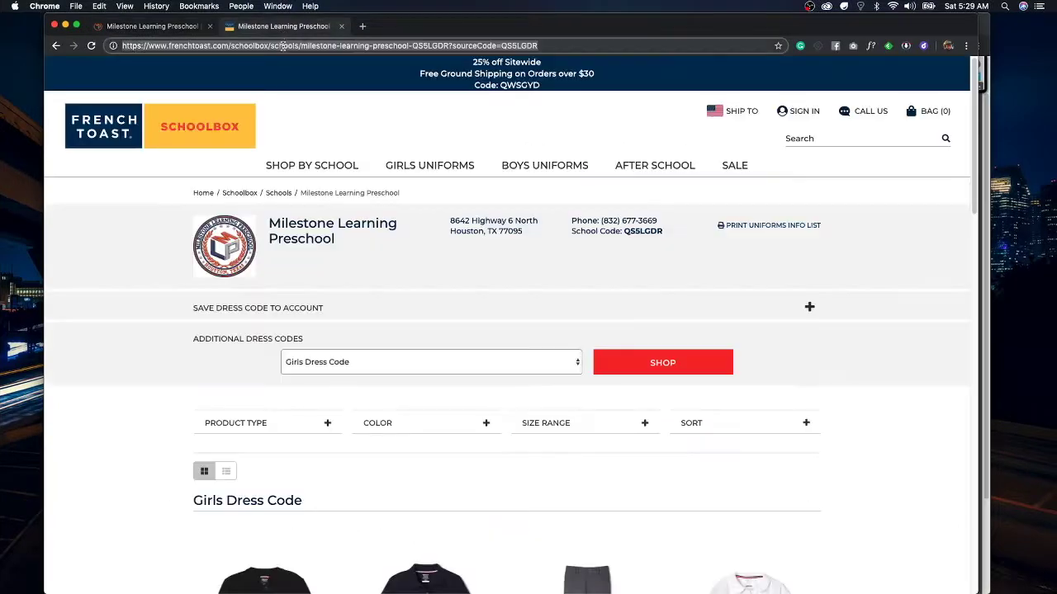
key("super+v")
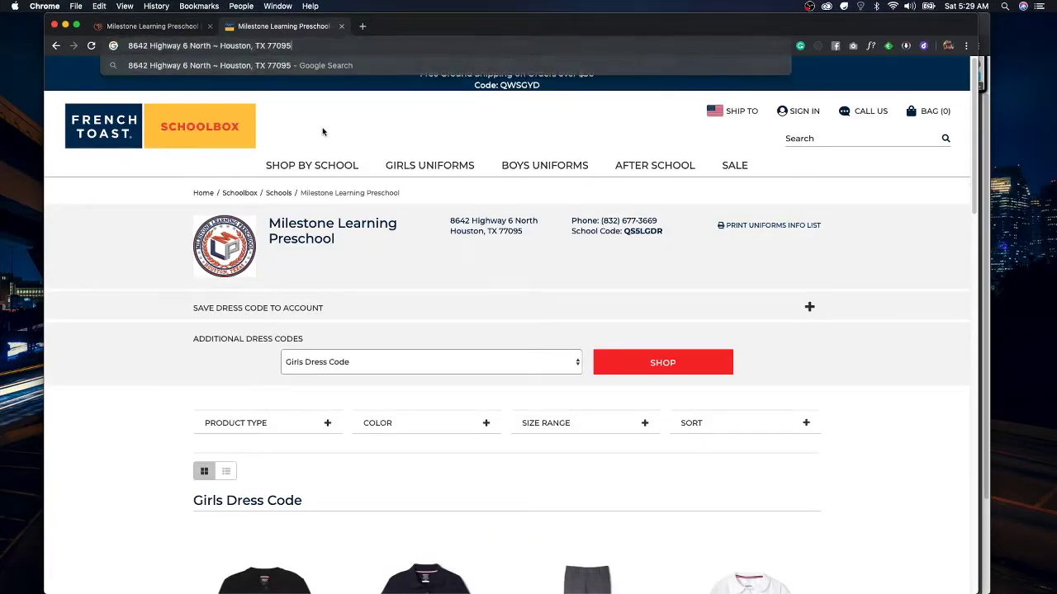
key("Return")
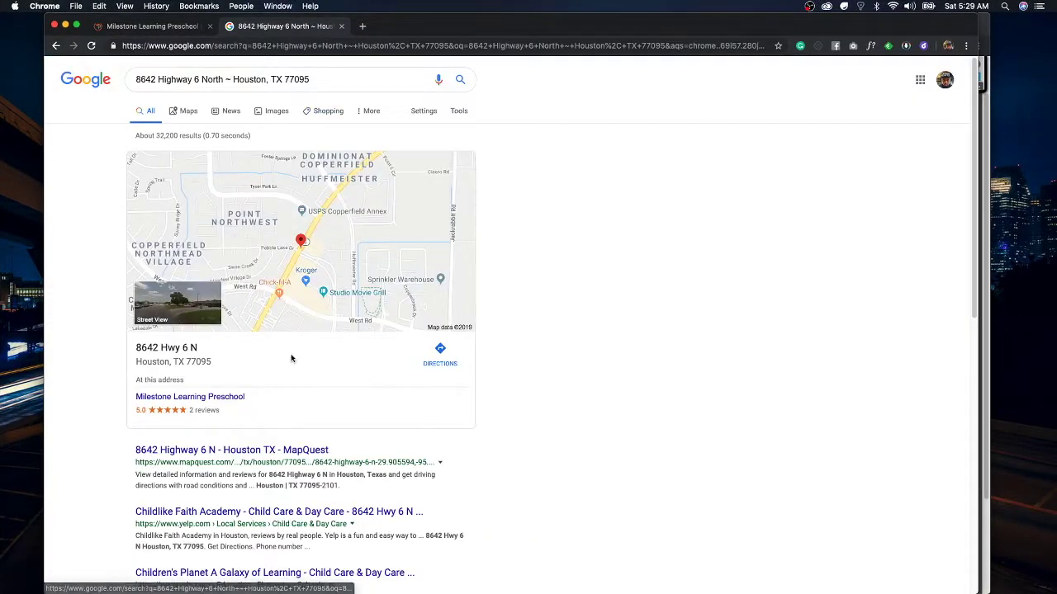
left_click(307, 279)
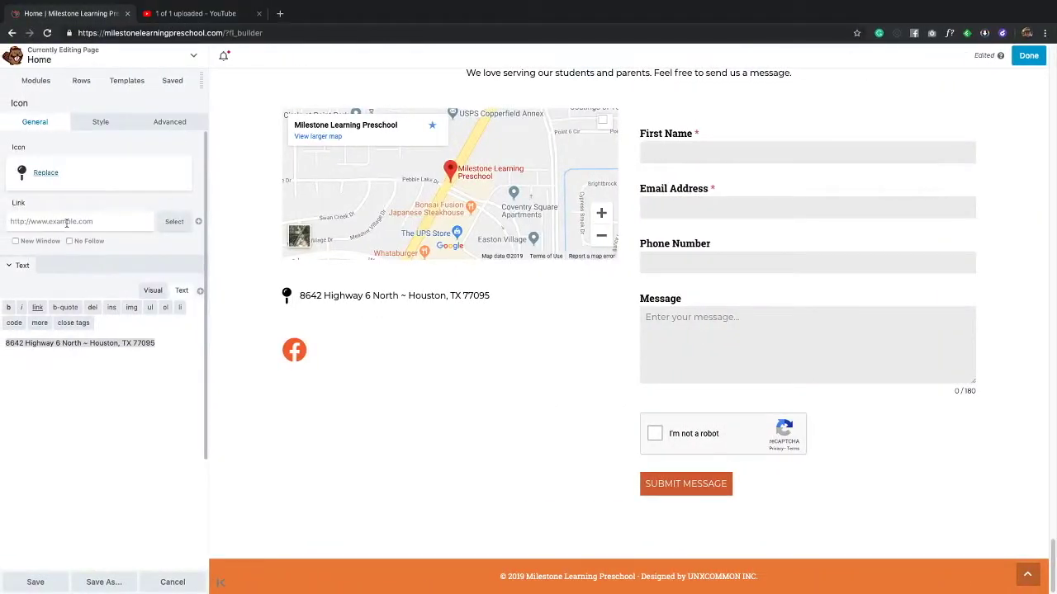
Link the pin icon to Google Maps in a new window, make its text black #000000, and save
key("super+v")
left_click(51, 243)
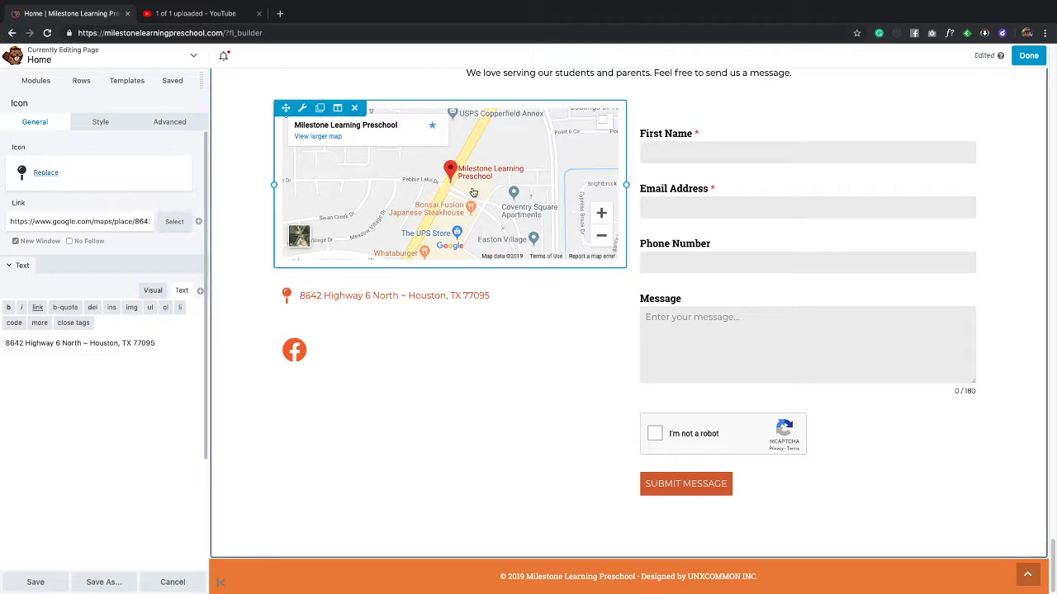
left_click(102, 121)
left_click(24, 186)
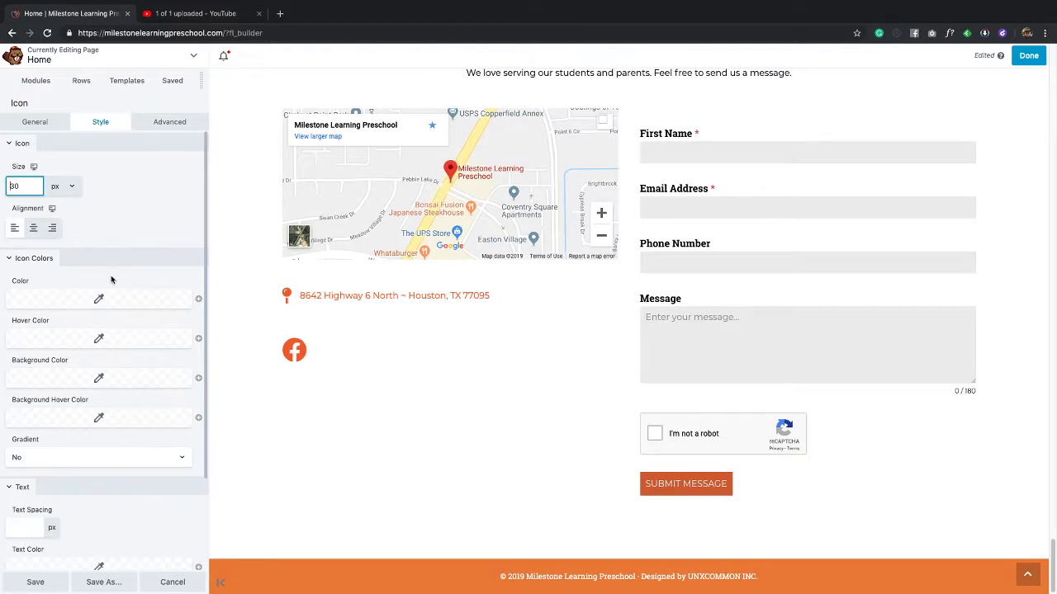
scroll(110, 353, "down", 3)
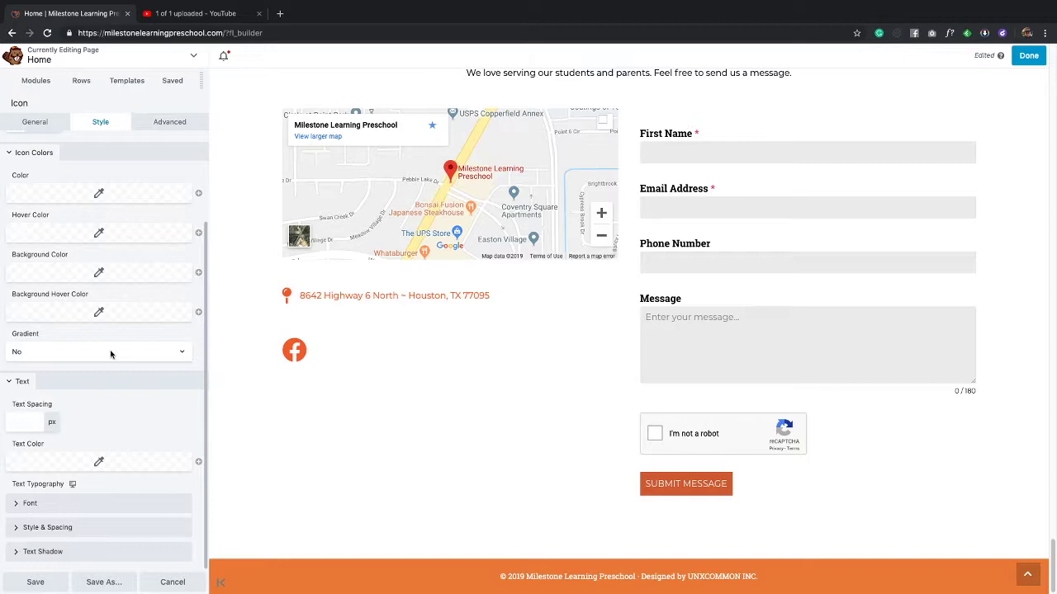
left_click(131, 462)
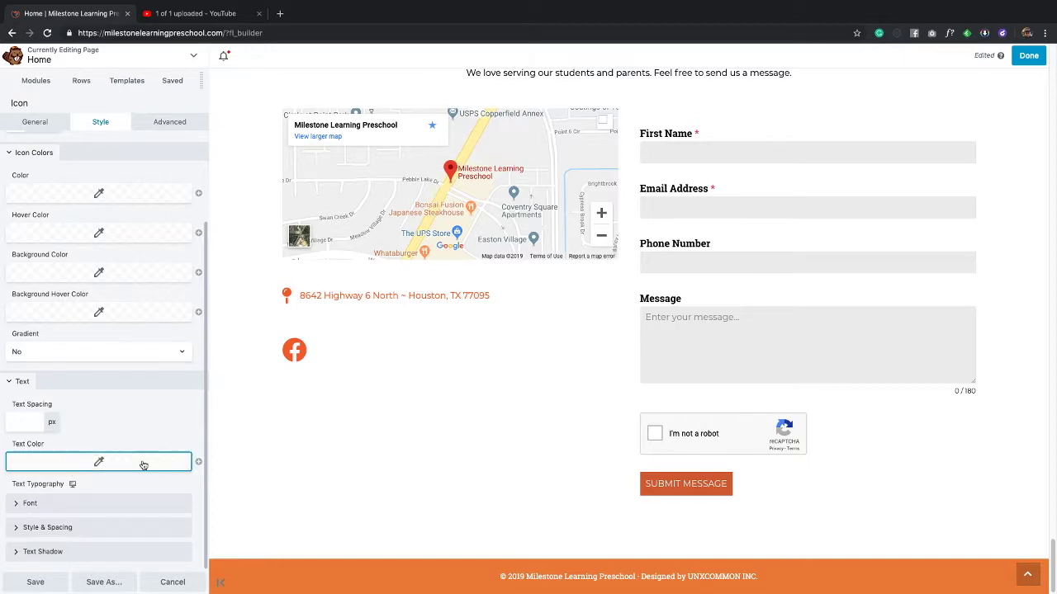
left_click(124, 441)
left_click(18, 331)
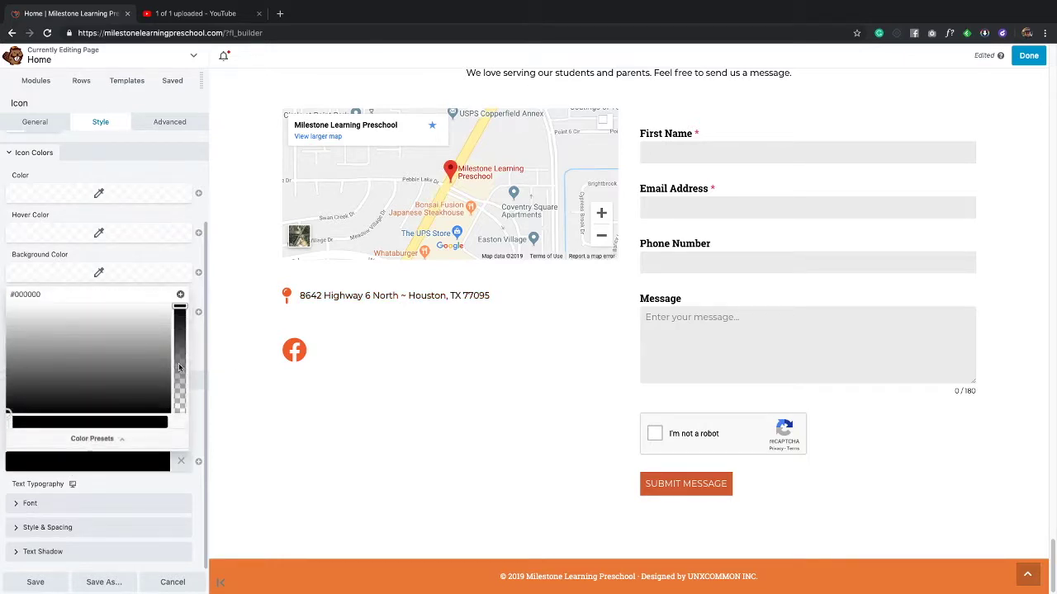
left_click(35, 582)
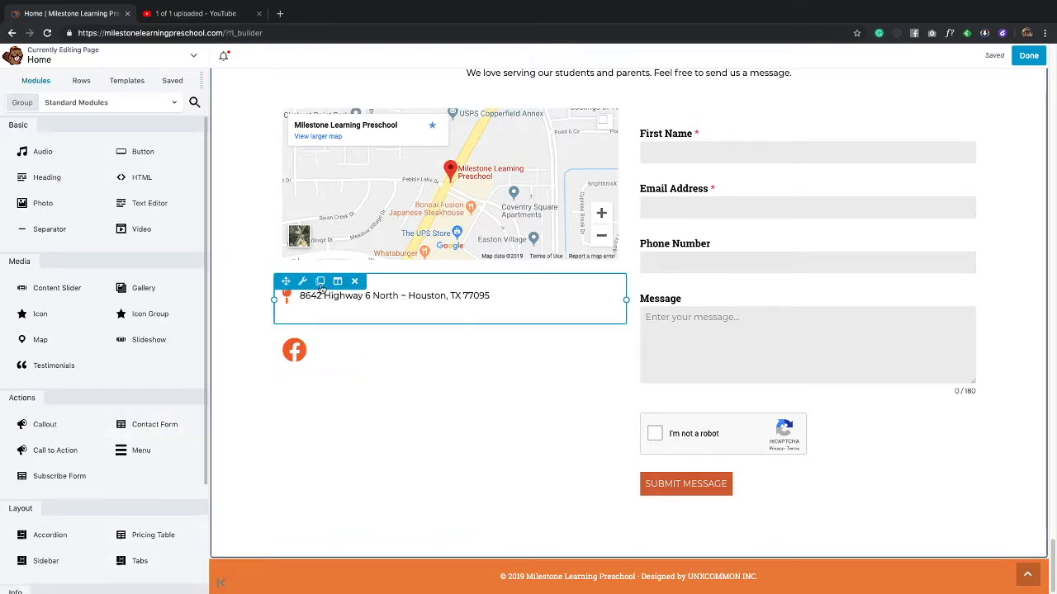
Duplicate the address line and give the original a -10 bottom margin
left_click(321, 286)
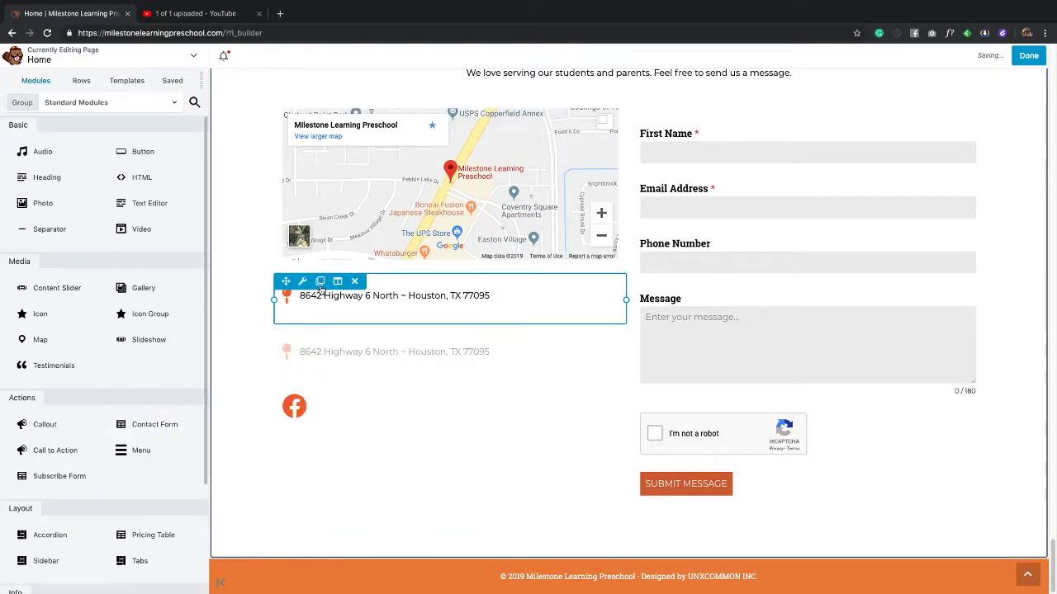
left_click(305, 283)
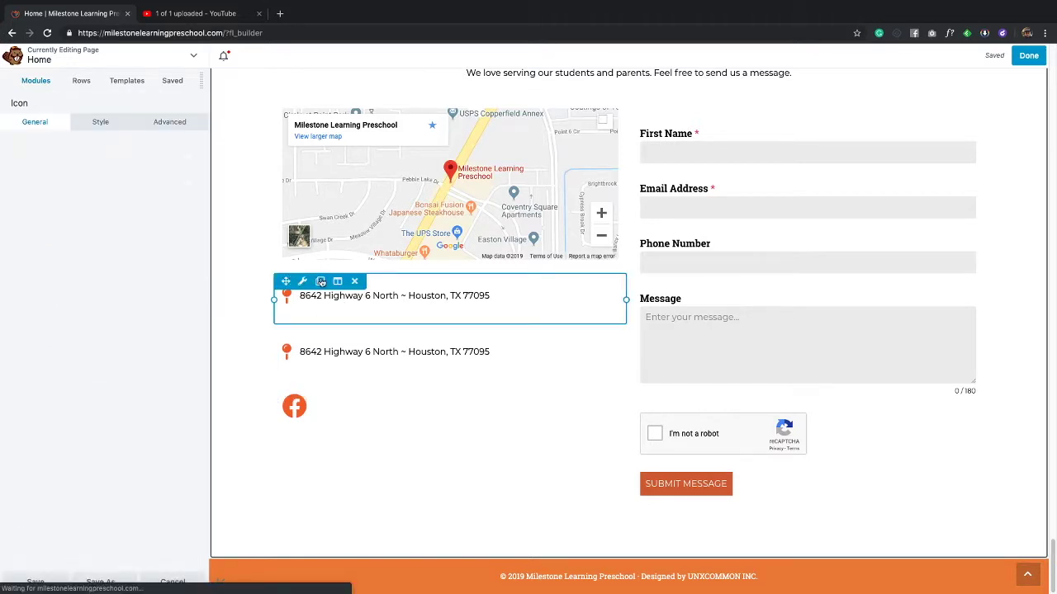
left_click(169, 122)
left_click(100, 186)
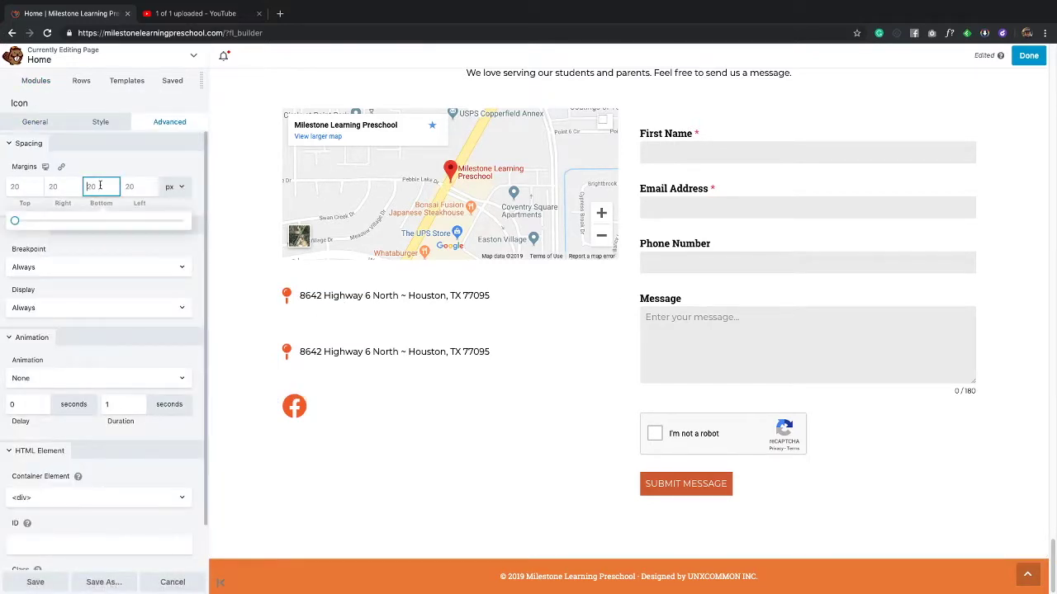
type("0")
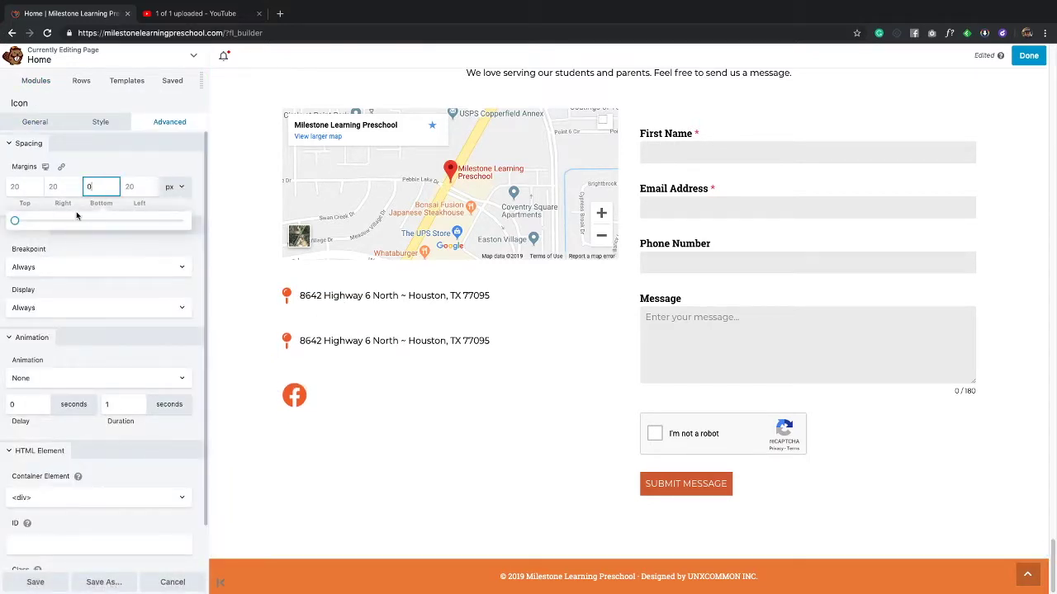
type("-1")
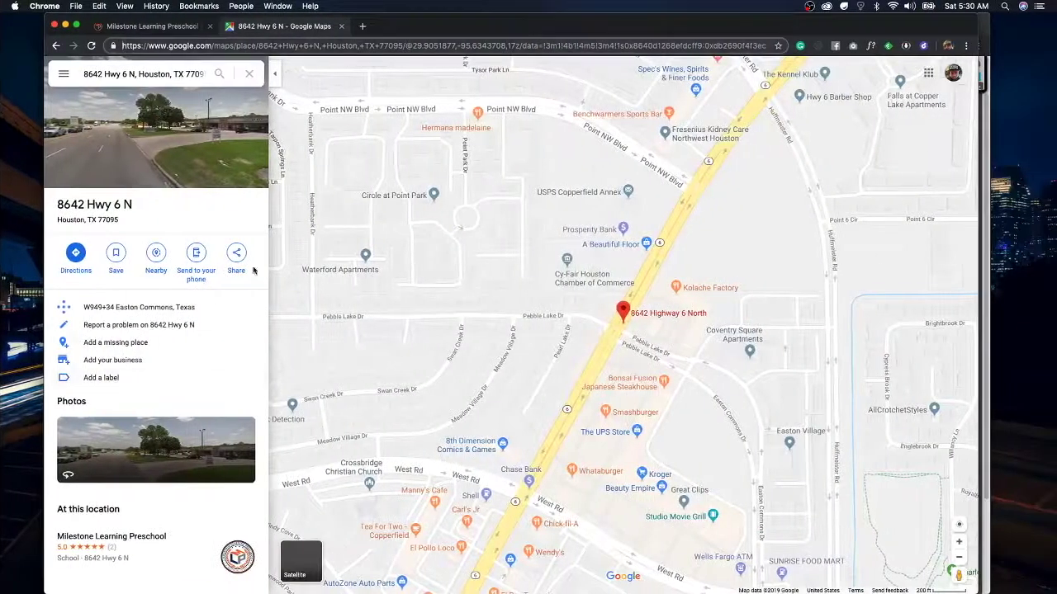
Copy the phone number from the archived contact section and open the copied line's settings
left_click(152, 26)
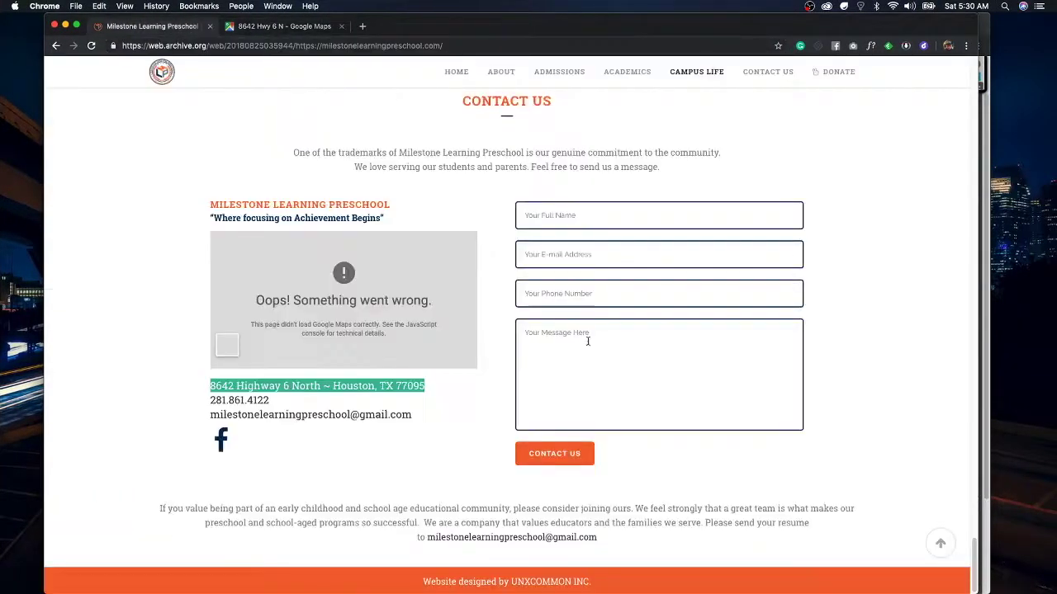
left_click_drag(290, 402, 203, 399)
key("ctrl+c")
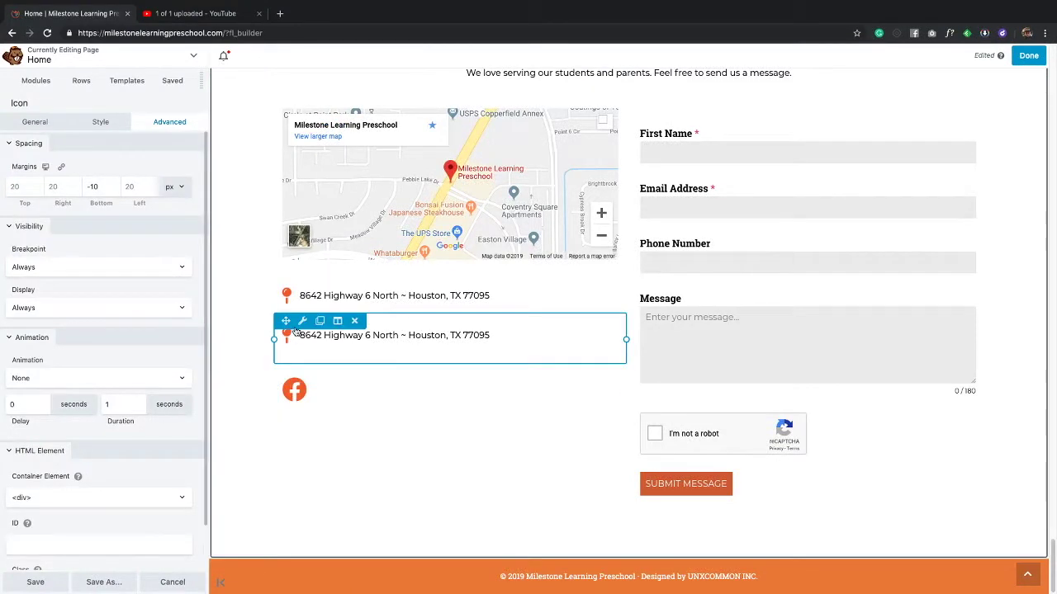
left_click(303, 321)
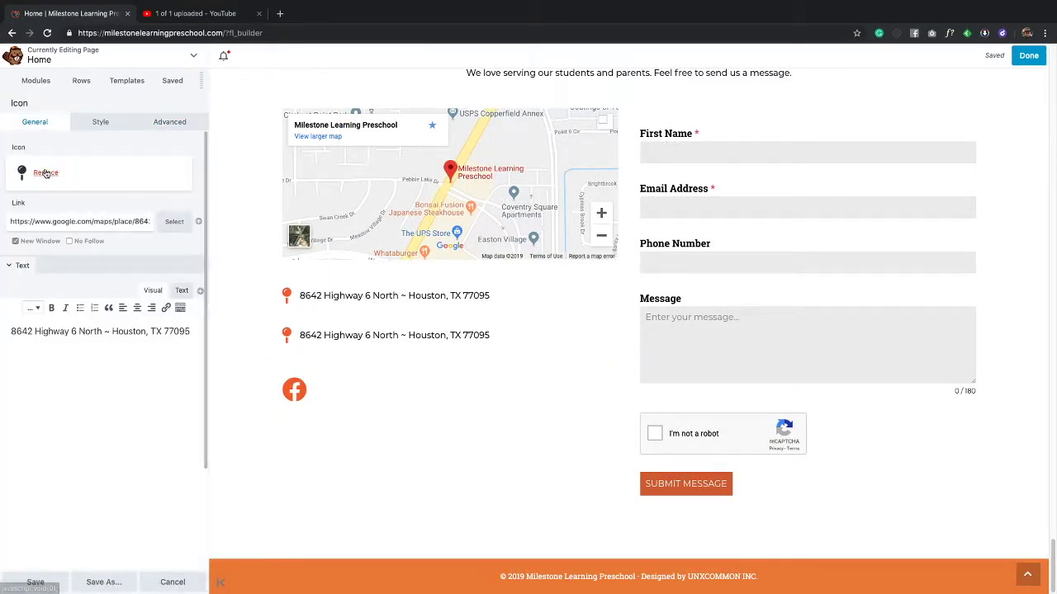
Swap the copy's pin icon for a phone icon and paste the phone number as its text
left_click(40, 171)
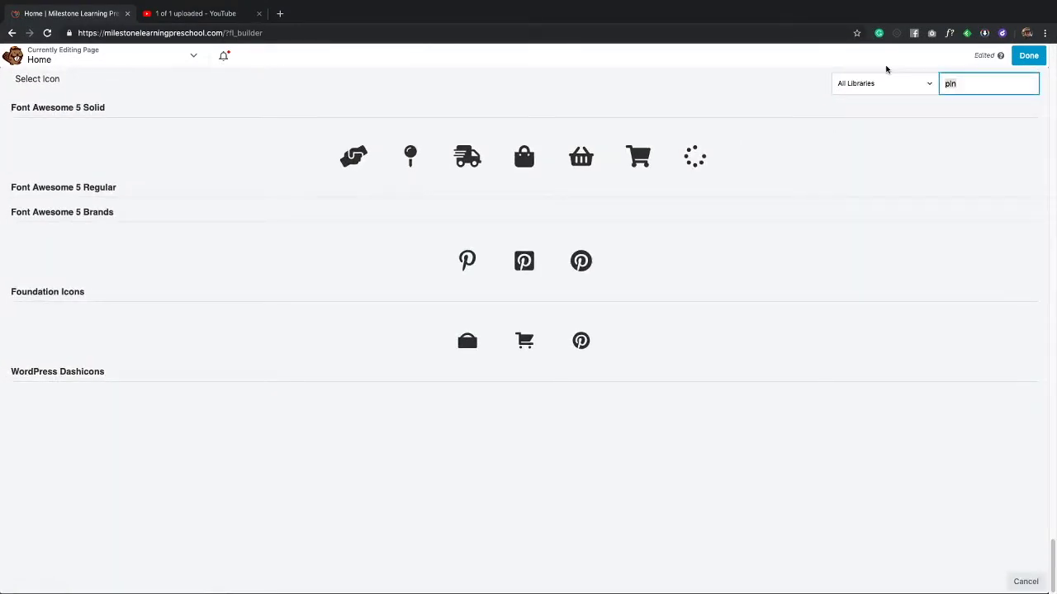
type("hone")
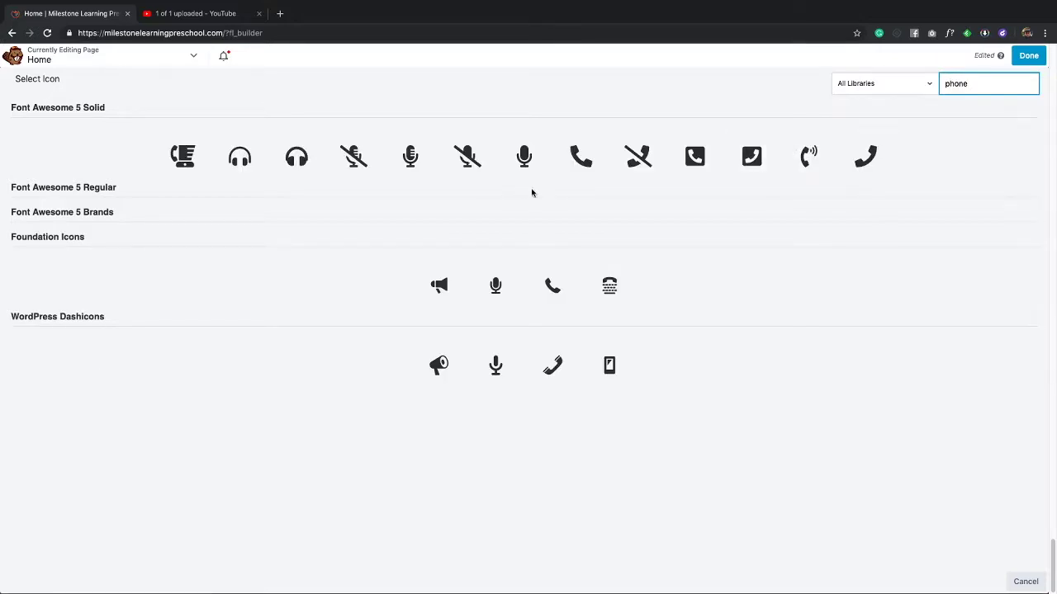
left_click(582, 161)
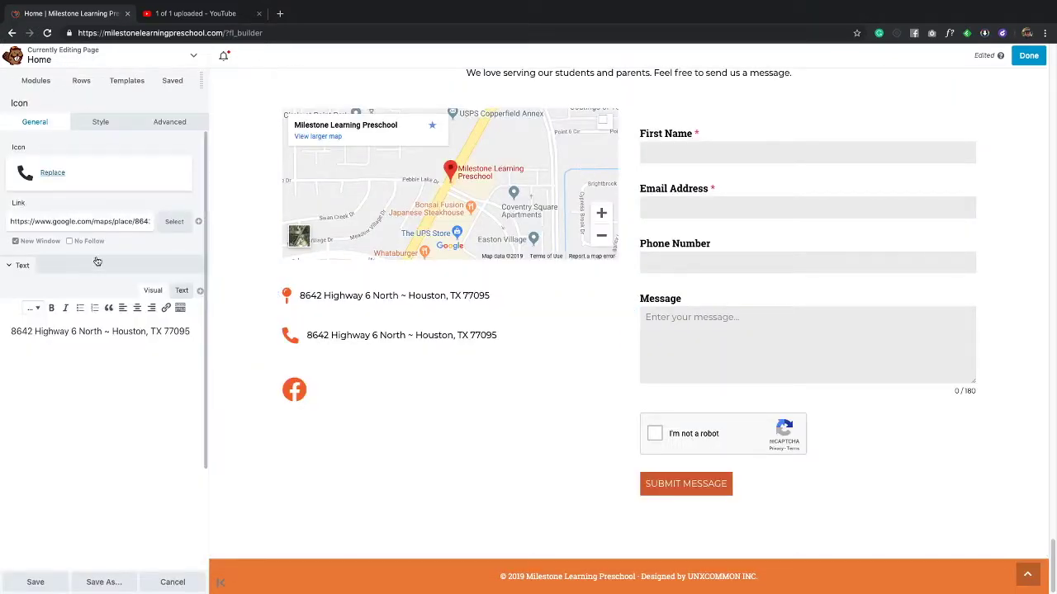
triple_click(96, 331)
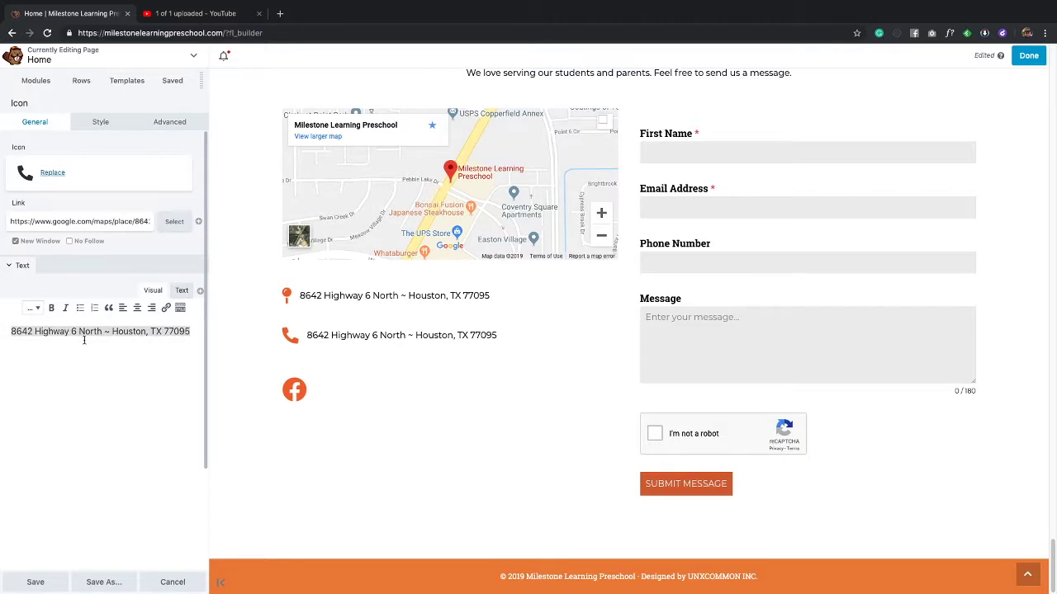
left_click(182, 290)
triple_click(152, 345)
key("ctrl+v")
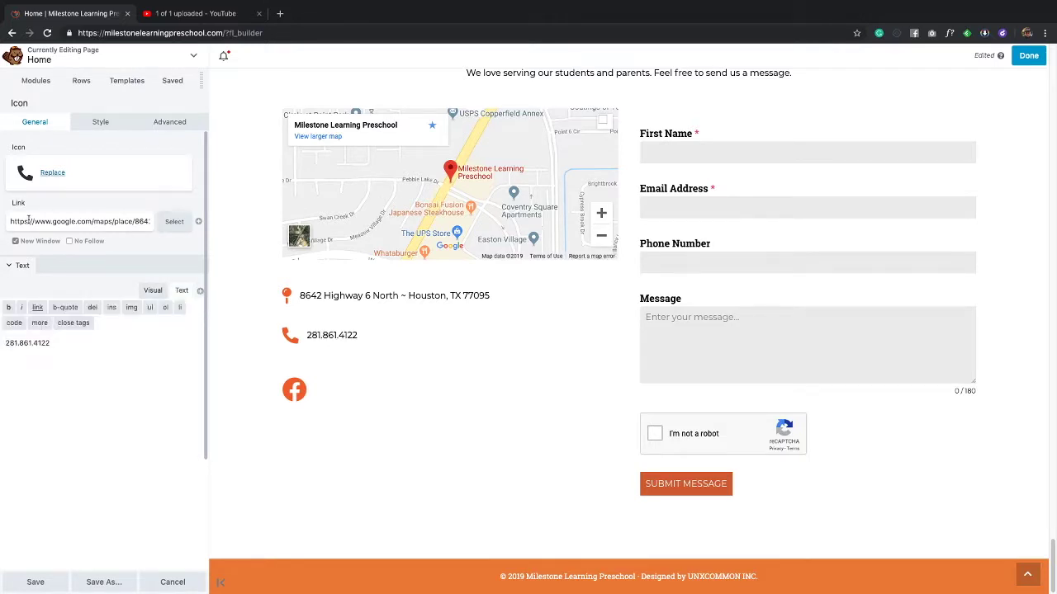
Set the line's link to tel:, save it, and copy the email address from the archived site
triple_click(29, 219)
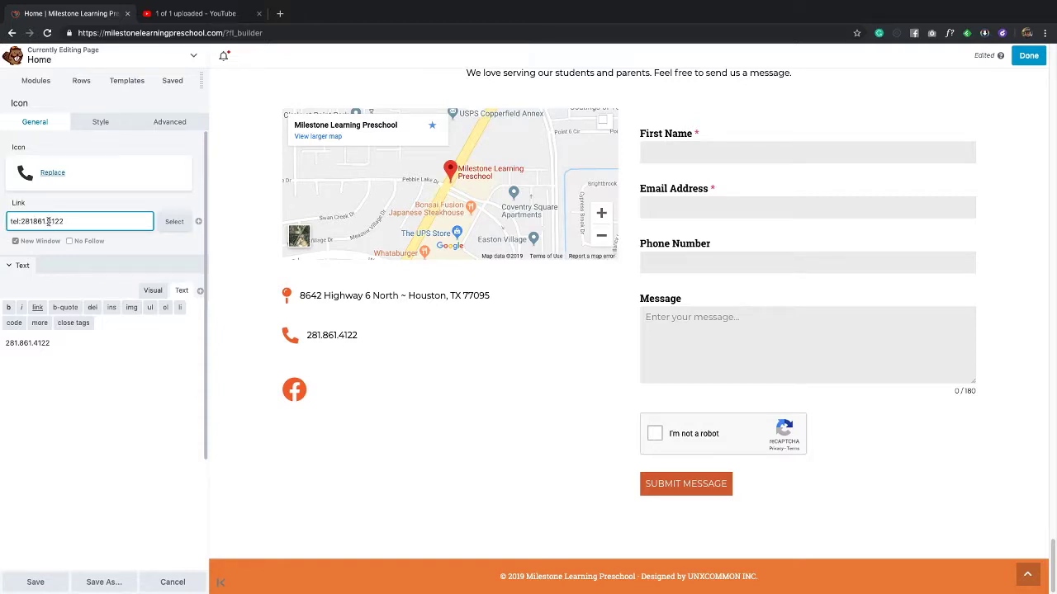
left_click(35, 581)
key("ctrl+Right")
left_click_drag(414, 421, 198, 421)
key("ctrl+c")
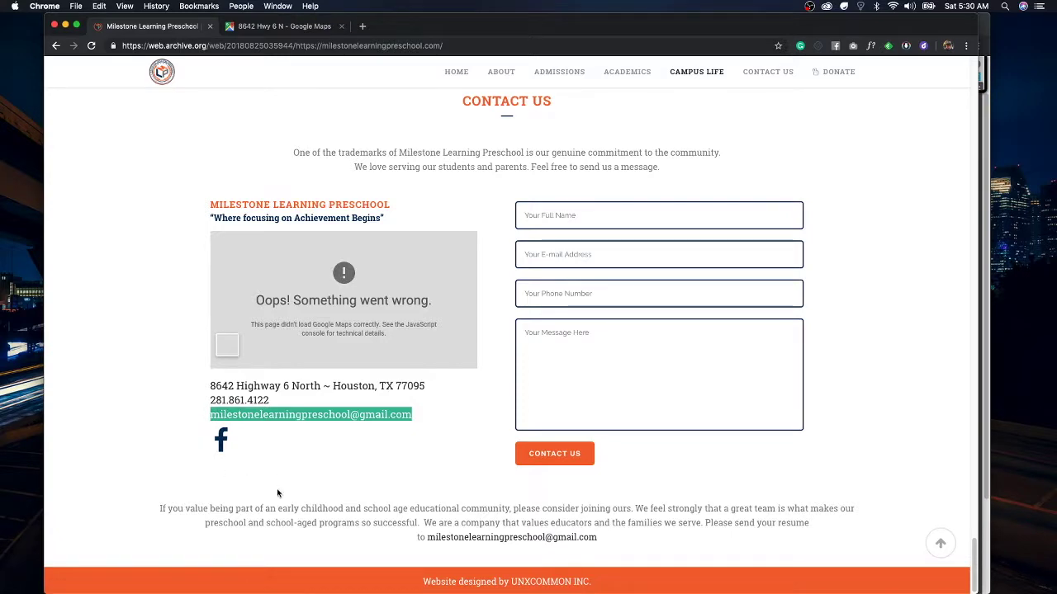
Duplicate the phone line and give the copy an envelope icon
key("ctrl+Left")
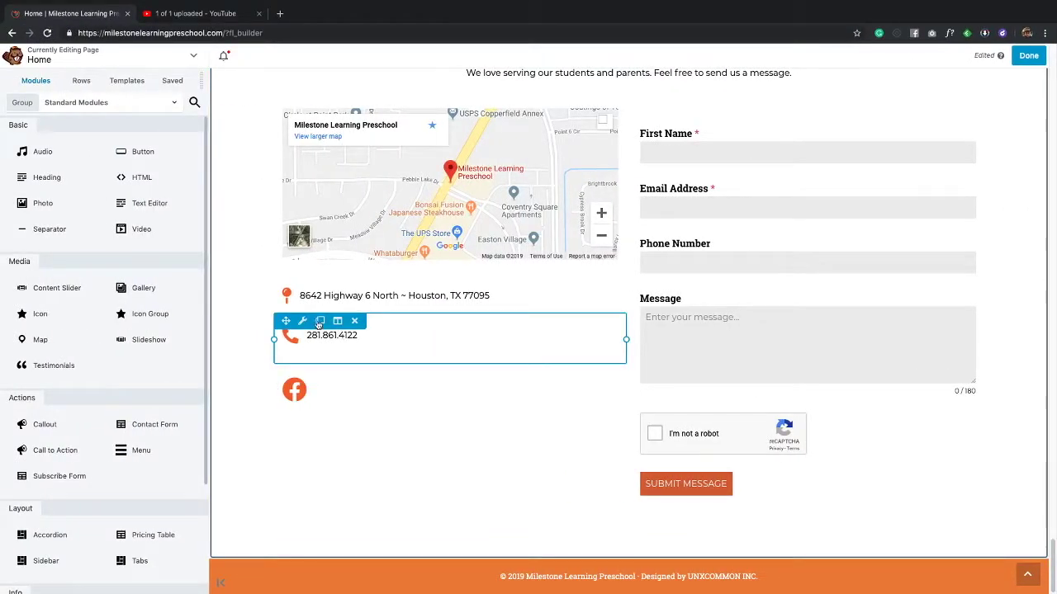
left_click(319, 320)
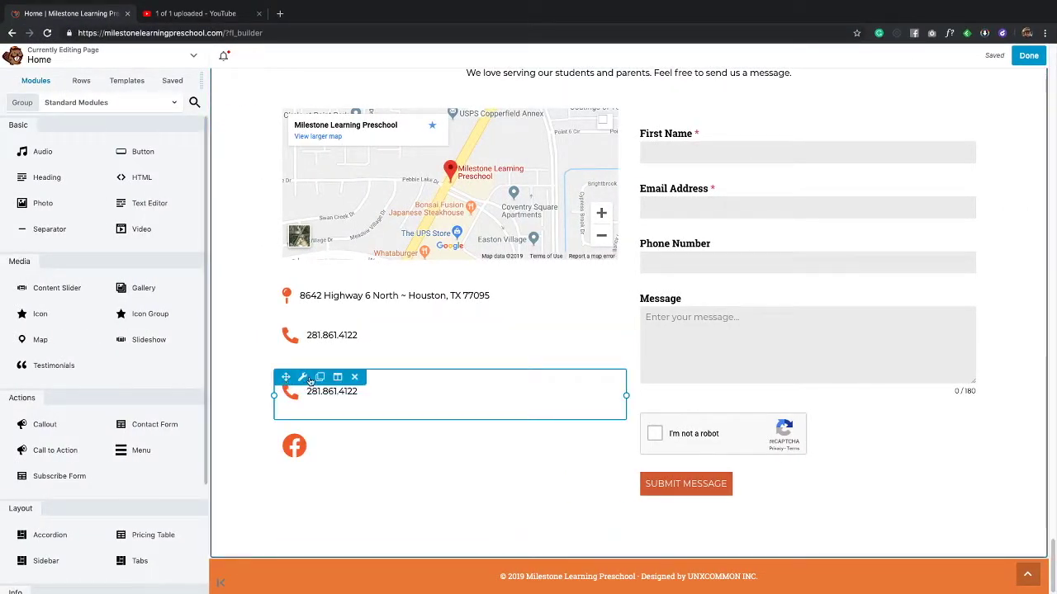
left_click(333, 395)
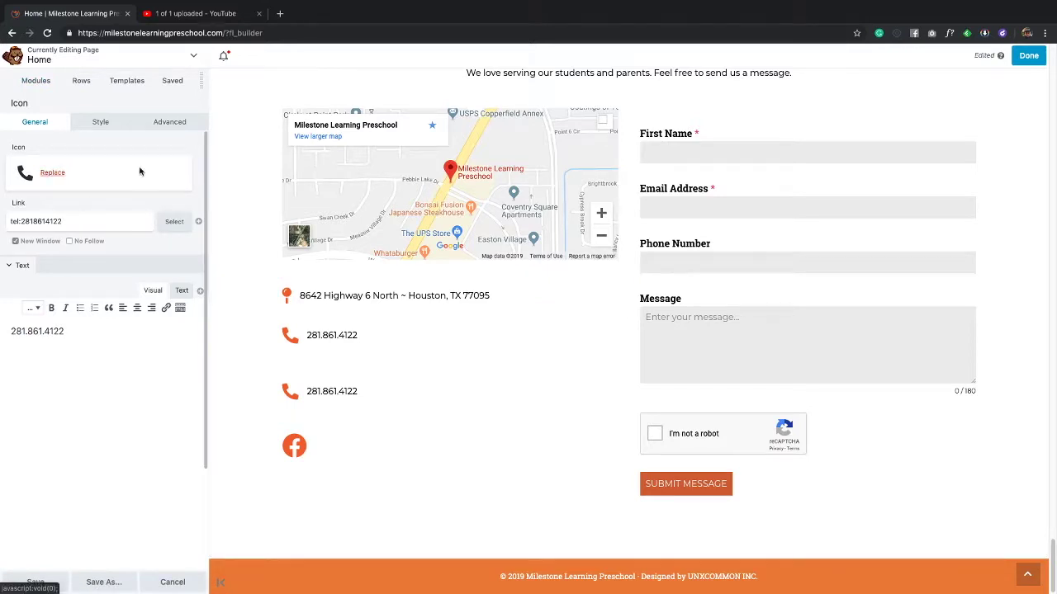
left_click(54, 173)
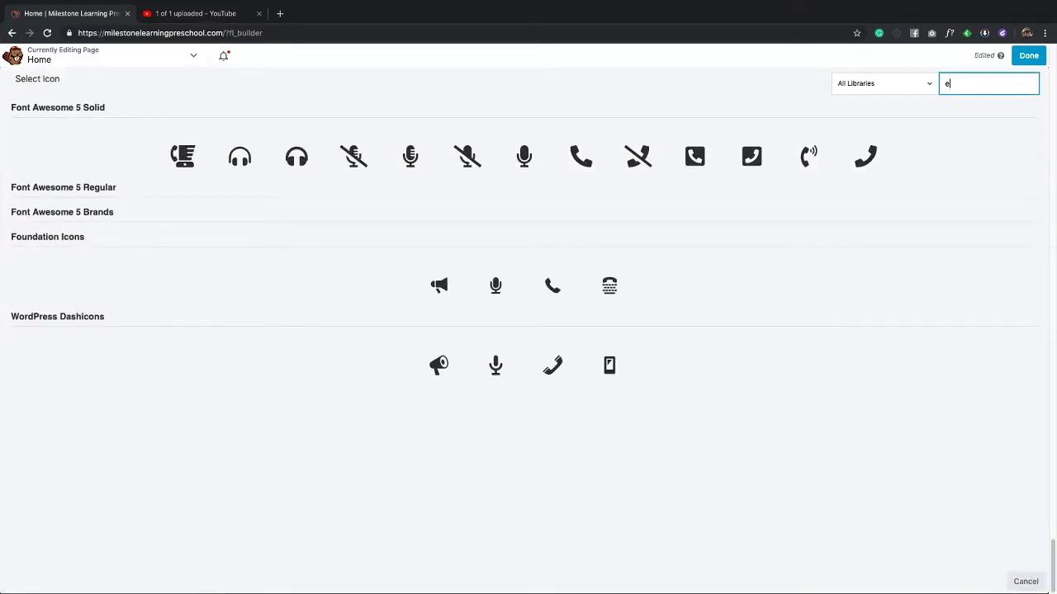
type("email")
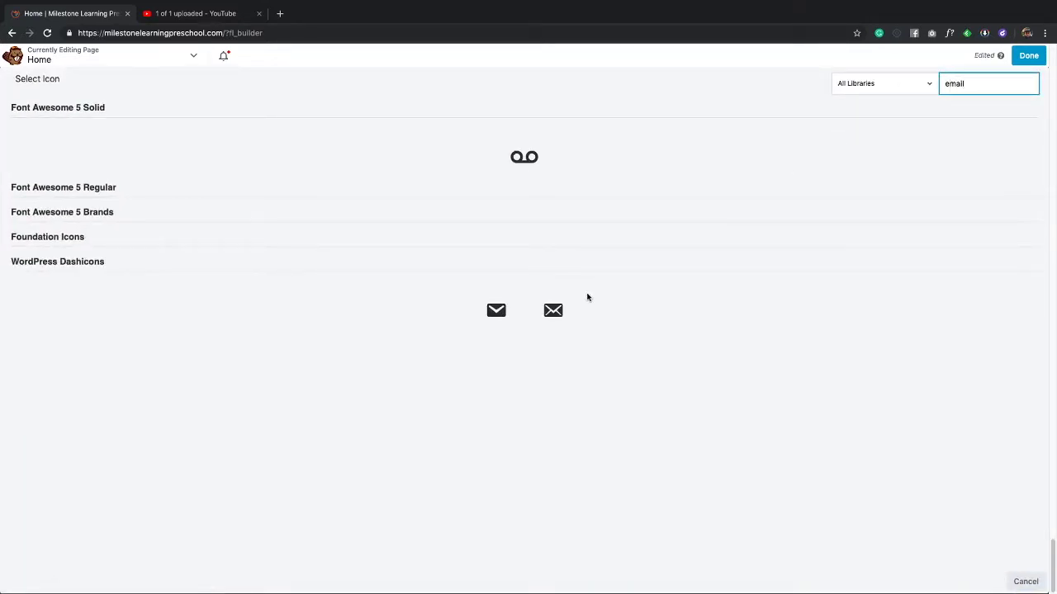
left_click(498, 311)
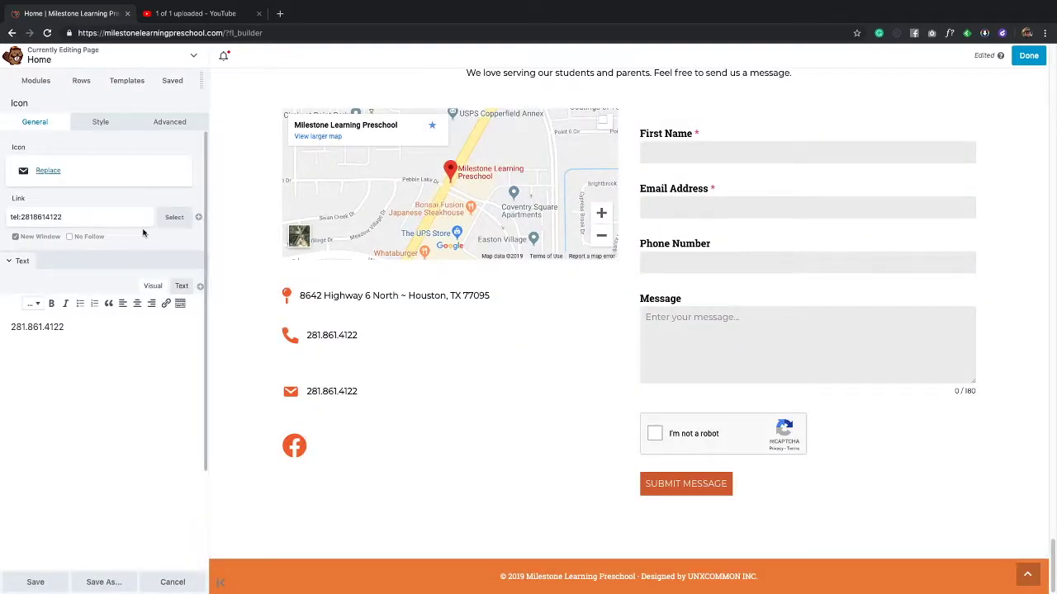
Paste the email address as the text, link it with mailto: plus the address, and save
left_click(182, 286)
triple_click(118, 344)
key("ctrl+v")
triple_click(89, 218)
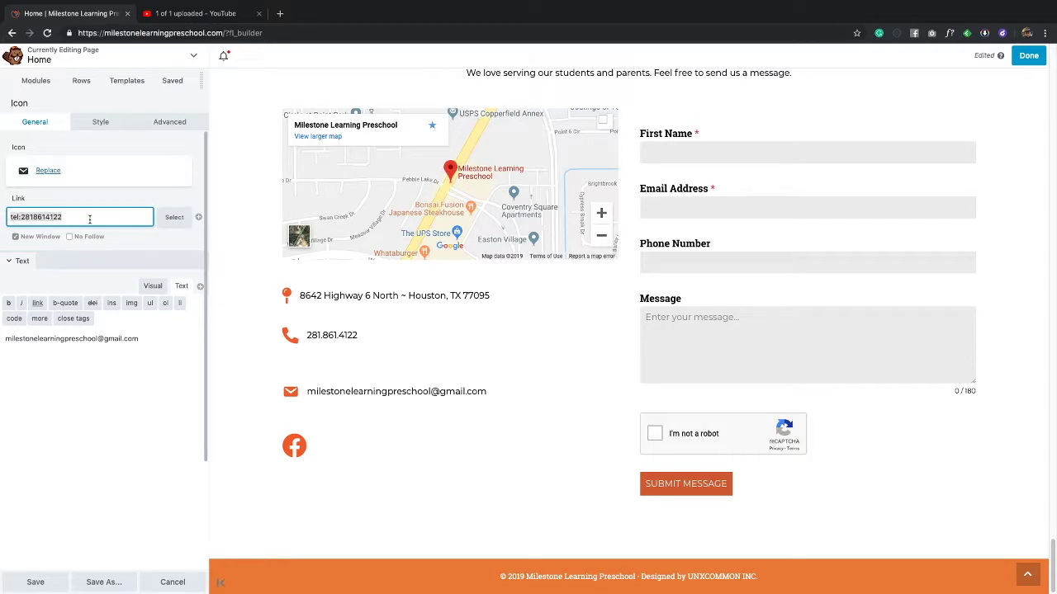
type("mailto:")
key("ctrl+v")
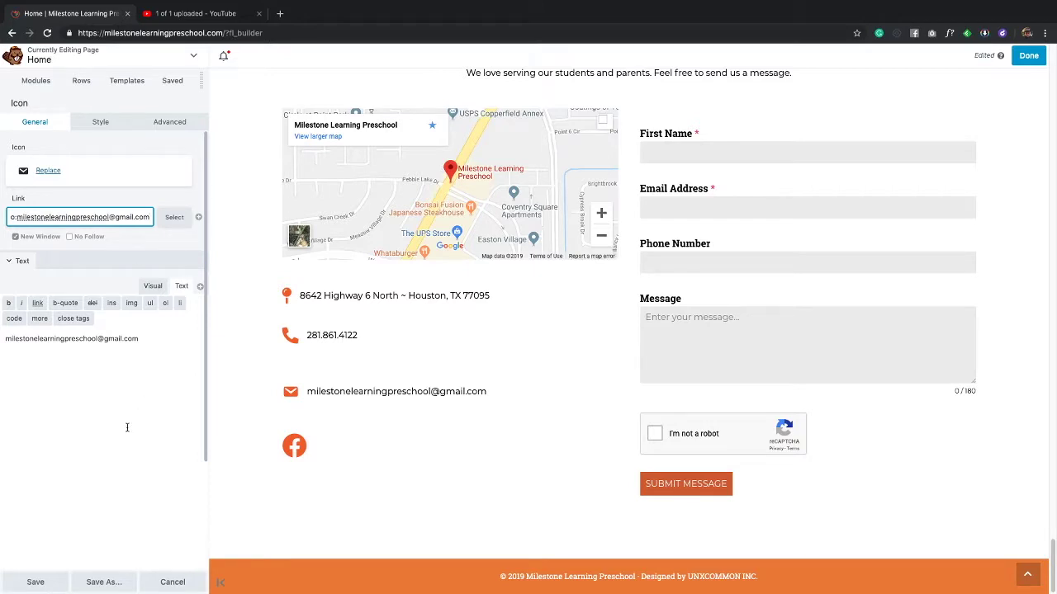
left_click(34, 582)
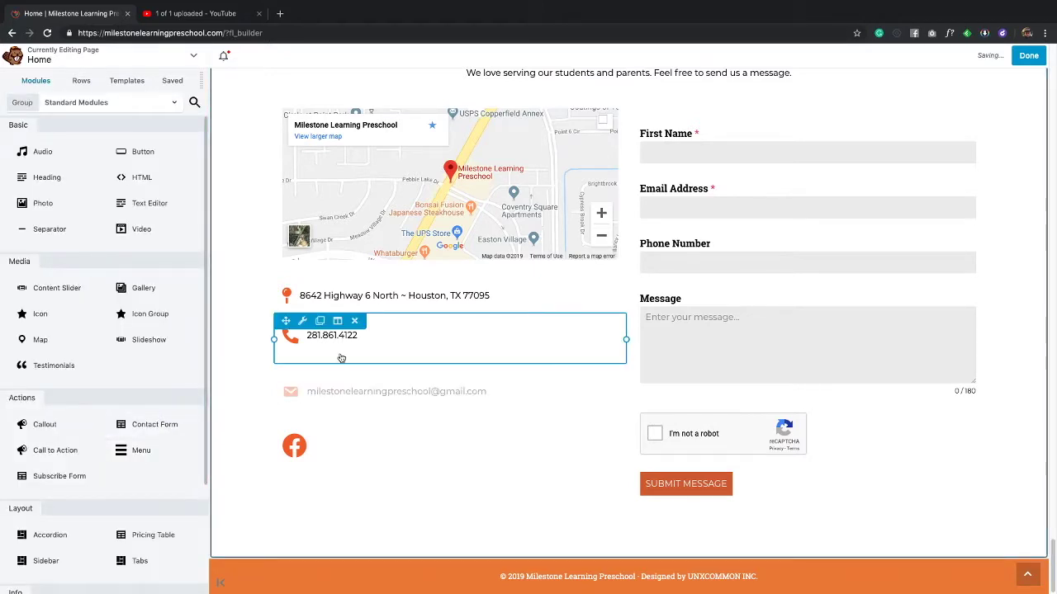
Give the phone and email lines a -10 bottom margin, then view the archived Contact Us section
left_click(301, 321)
left_click(170, 124)
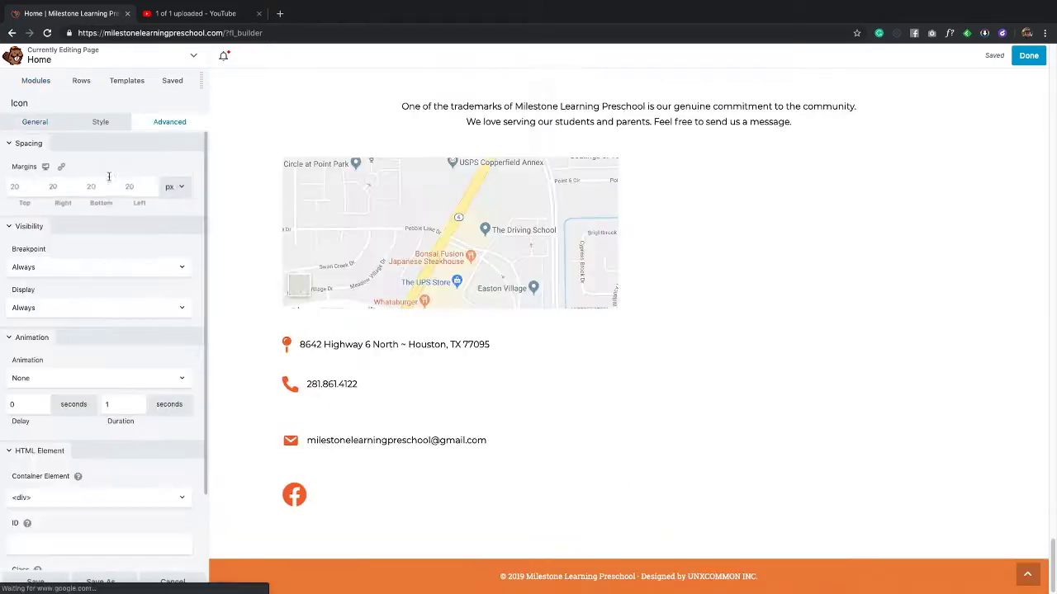
double_click(100, 187)
type("-10")
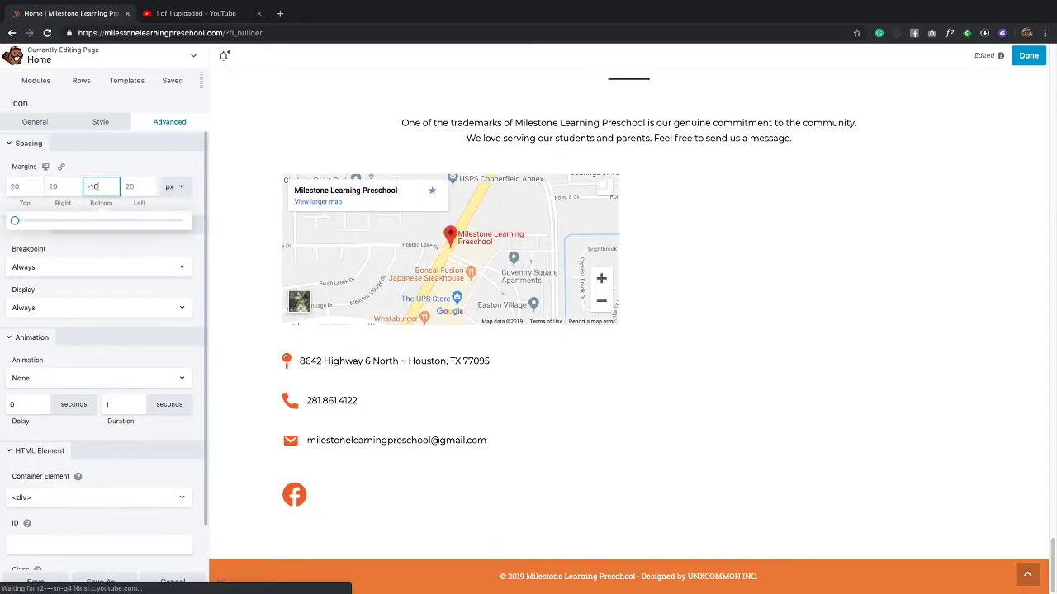
left_click(308, 437)
left_click(167, 121)
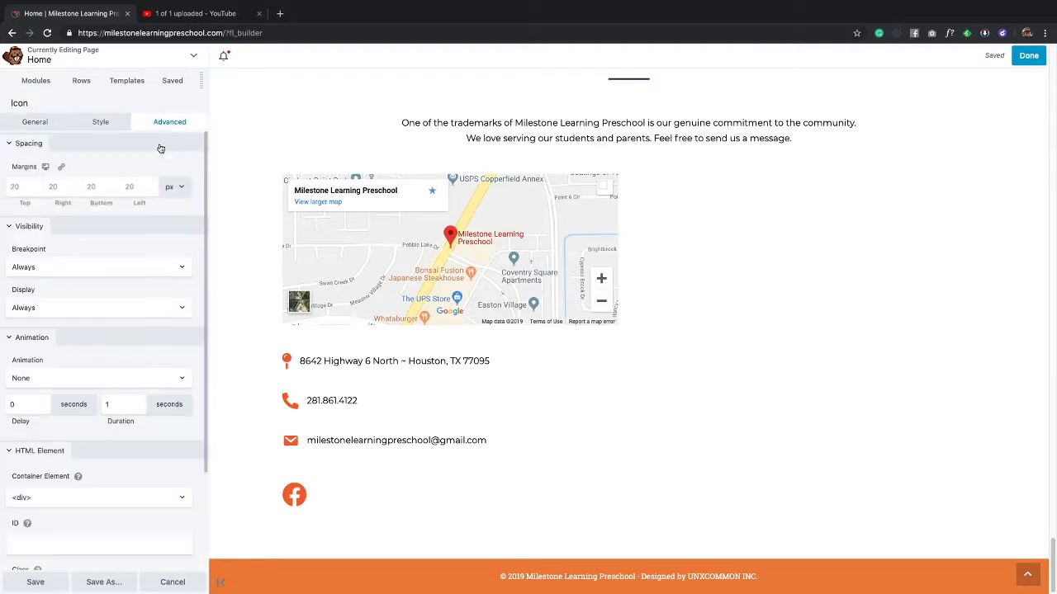
left_click(98, 187)
type("-10")
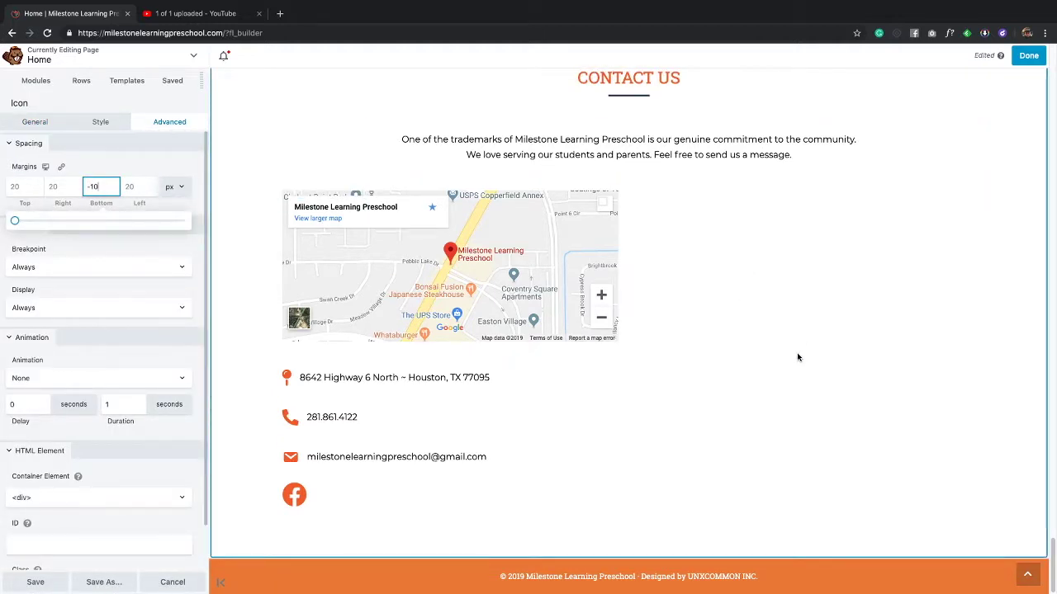
key("ctrl+Right")
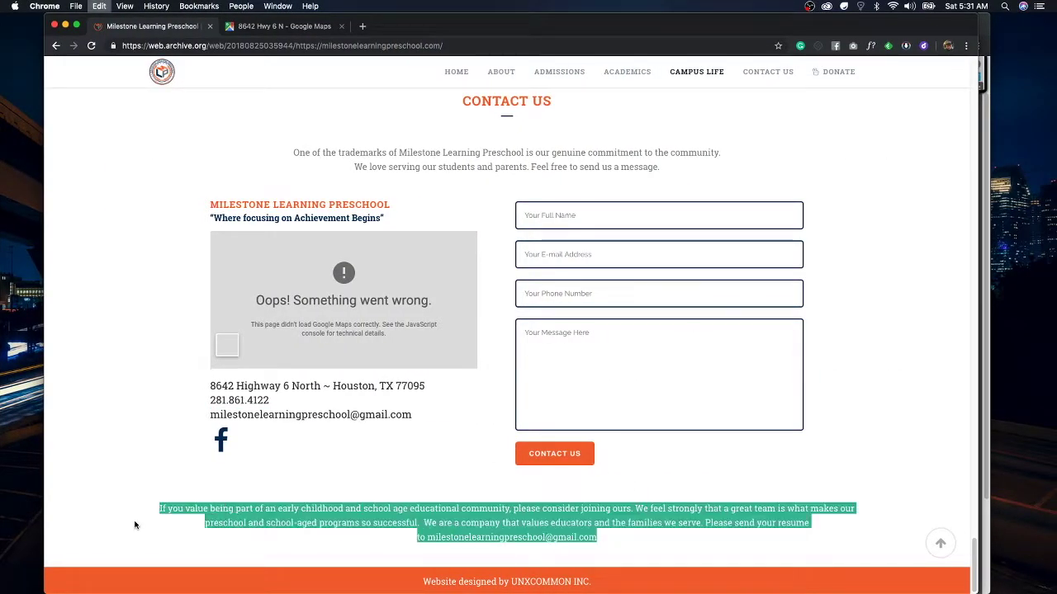
Duplicate the Contact Us intro text, move it below the contact details, and paste the job-seekers paragraph
key("ctrl+Left")
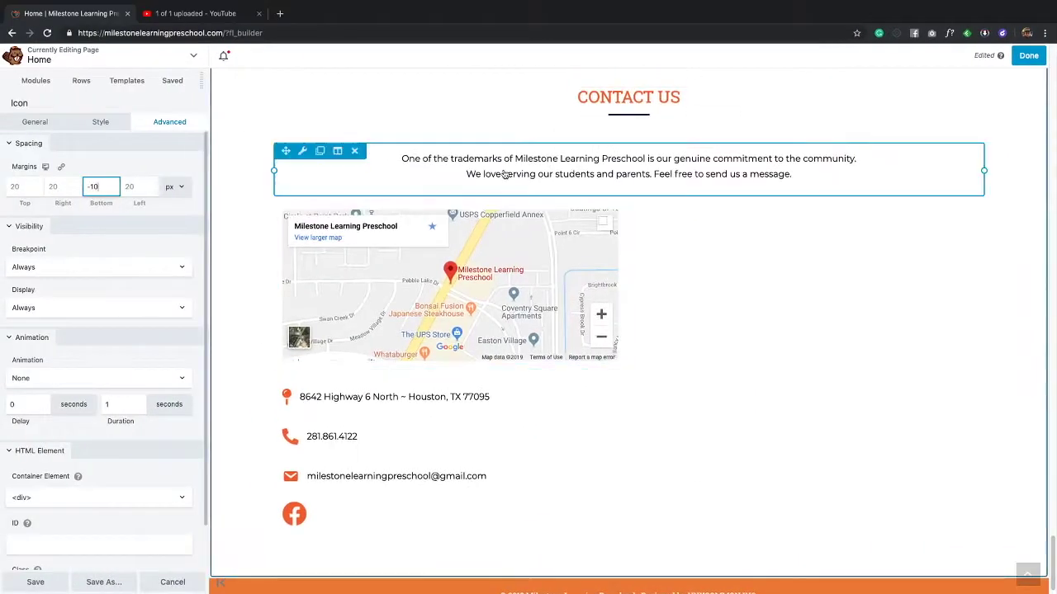
left_click(322, 152)
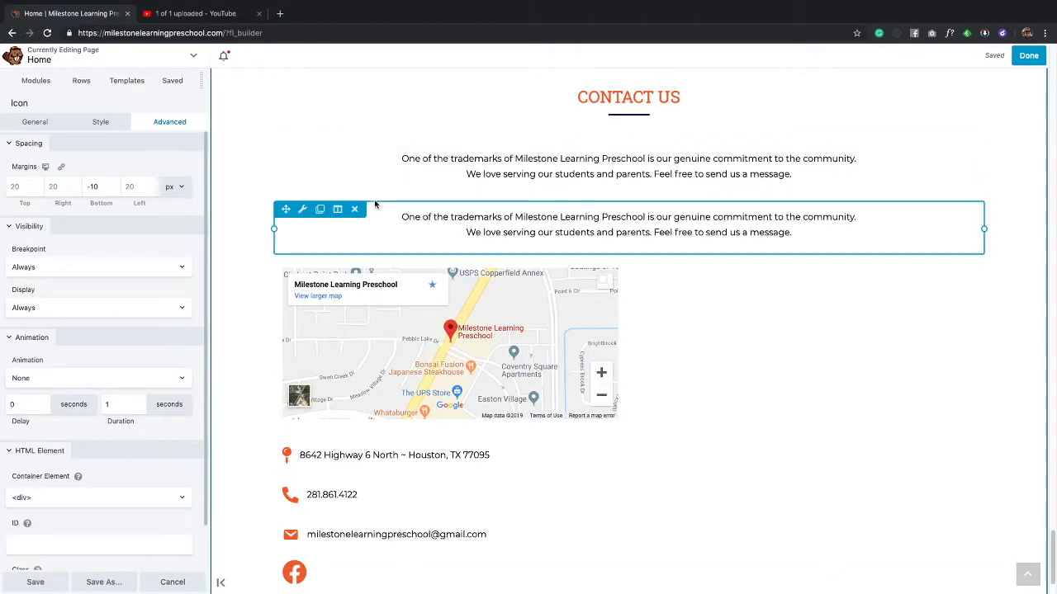
left_click_drag(286, 209, 340, 237)
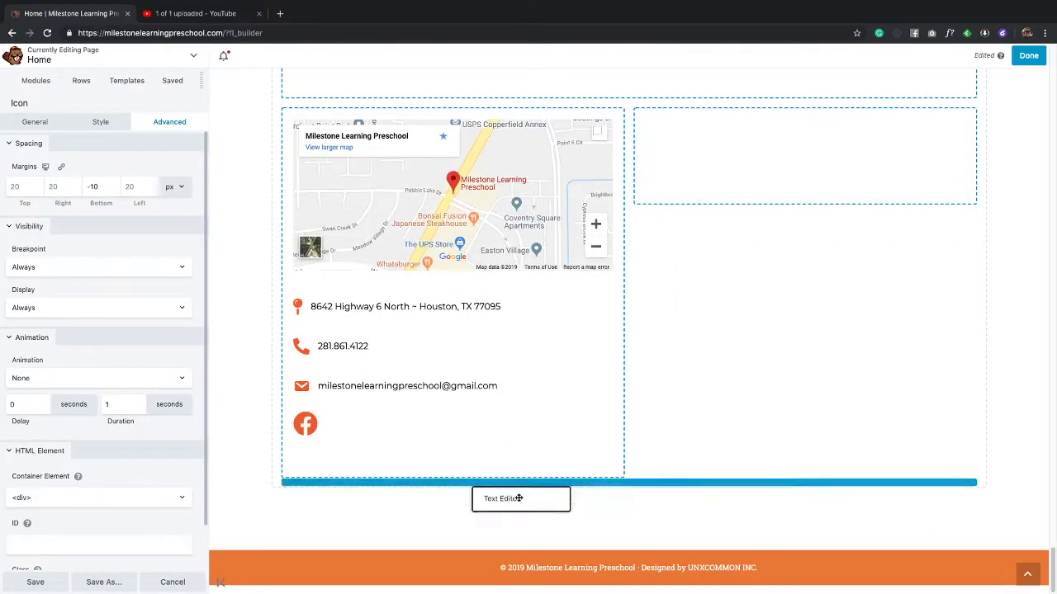
left_click_drag(515, 479, 515, 482)
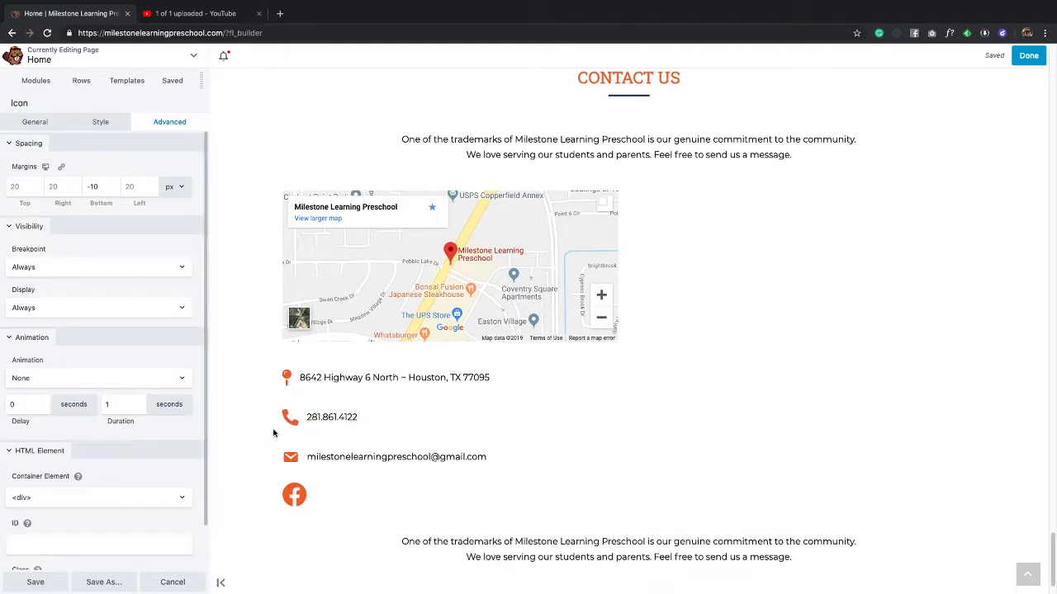
scroll(218, 438, "down", 1)
left_click(332, 508)
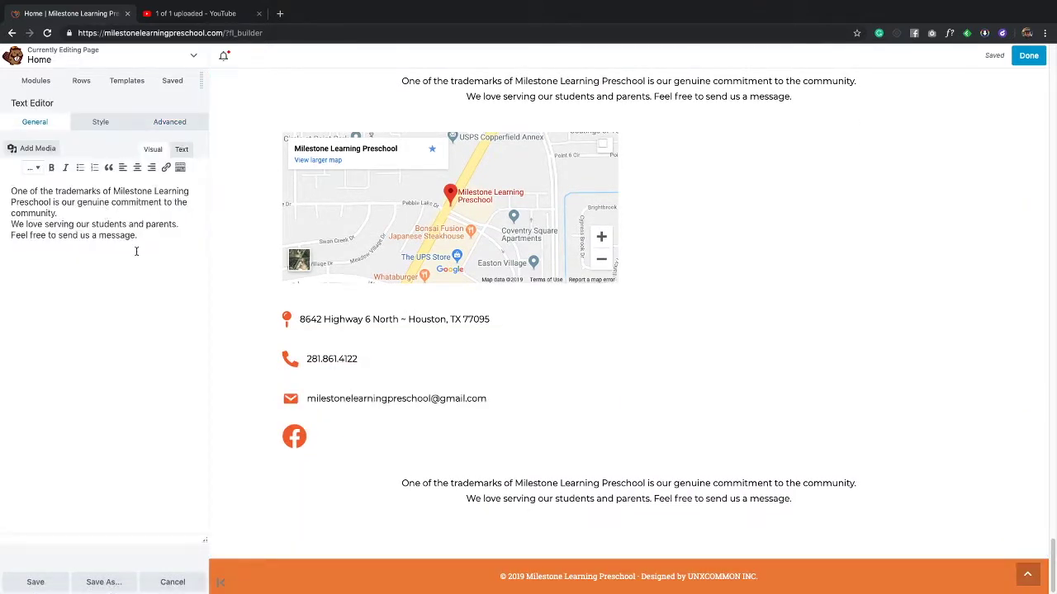
key("ctrl+v")
left_click(182, 151)
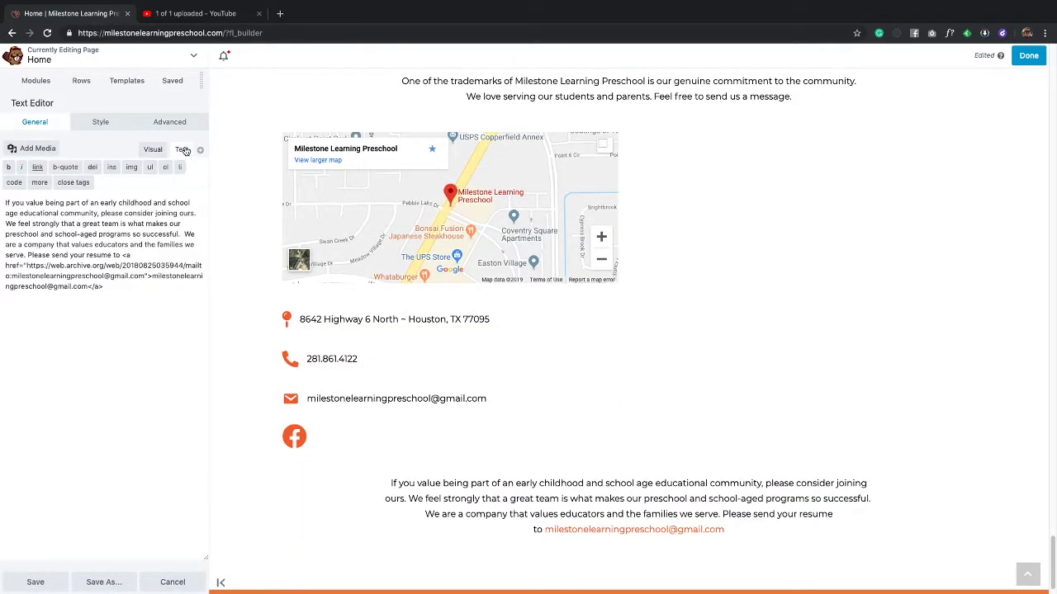
left_click(152, 150)
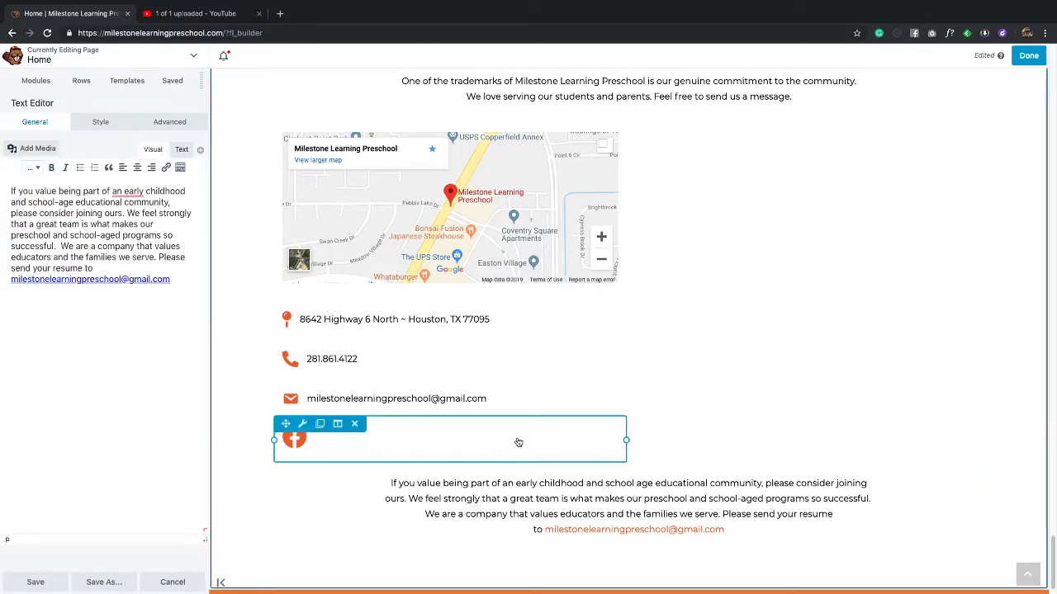
Test that the ADMISSIONS menu link jumps to its section in the builder
scroll(843, 438, "down", 2)
scroll(842, 438, "up", 15)
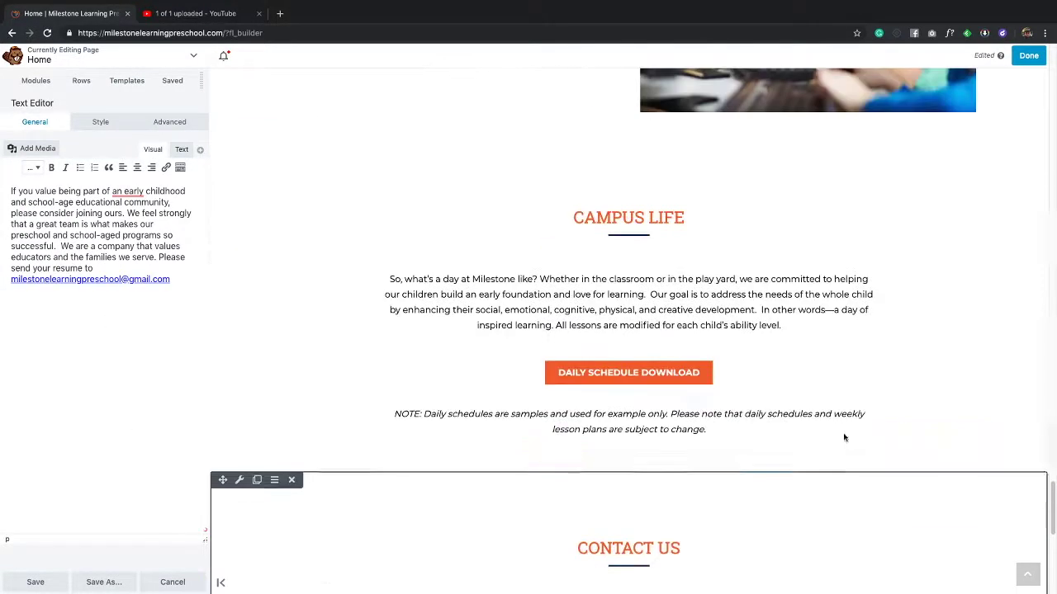
scroll(844, 438, "up", 20)
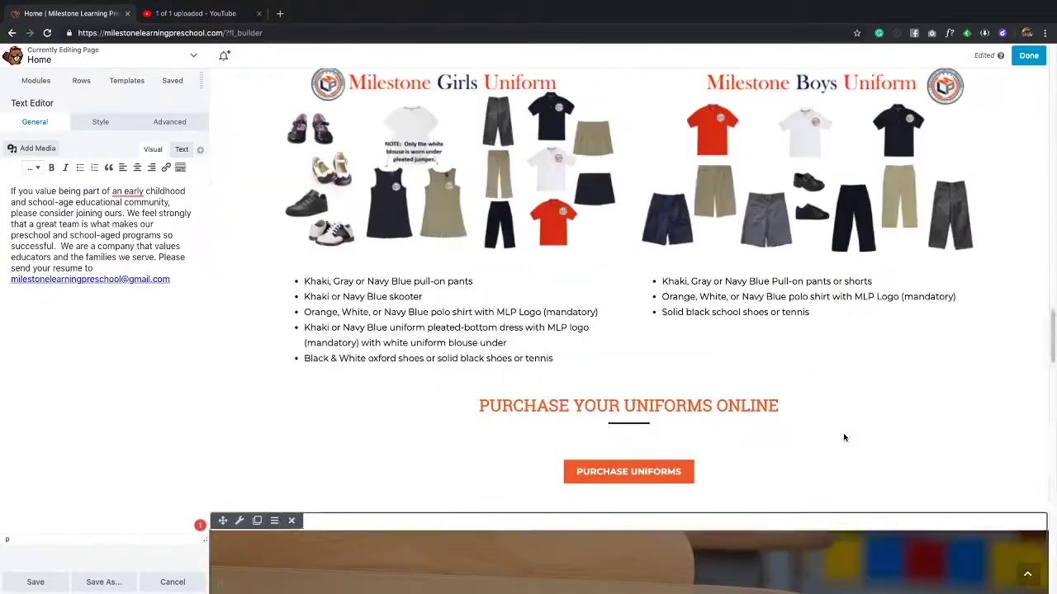
scroll(845, 438, "up", 10)
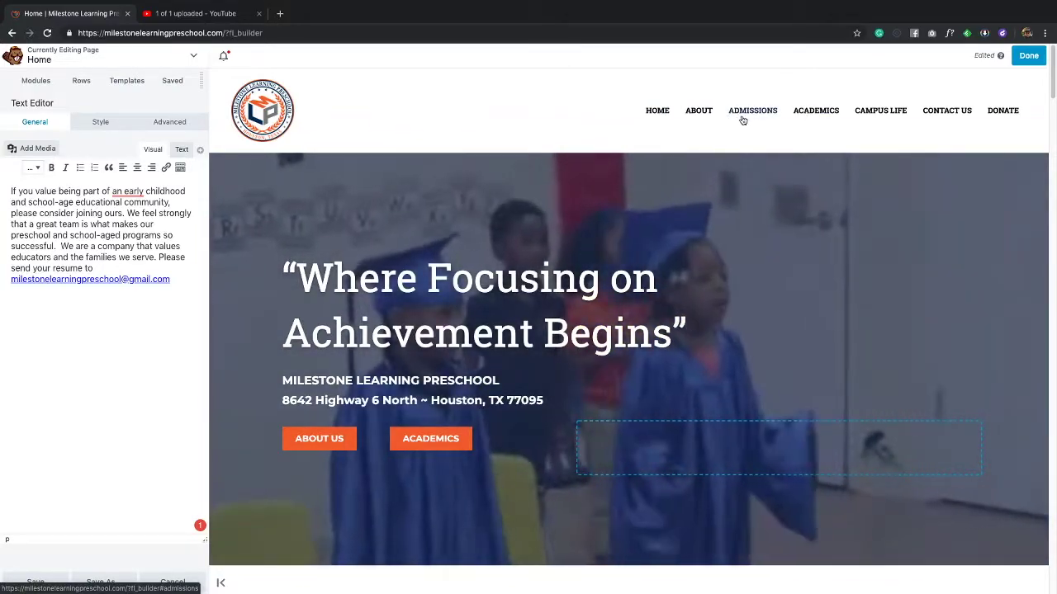
left_click(740, 115)
scroll(752, 369, "down", 20)
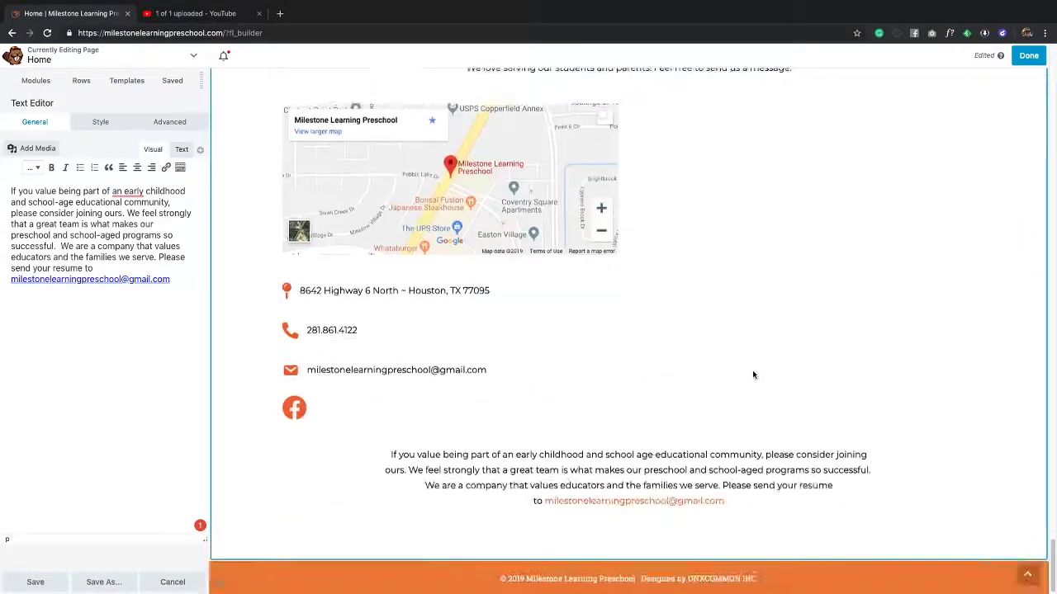
scroll(635, 324, "up", 5)
Check the Contact Us row's ID reads contactus and save the row settings
left_click(240, 257)
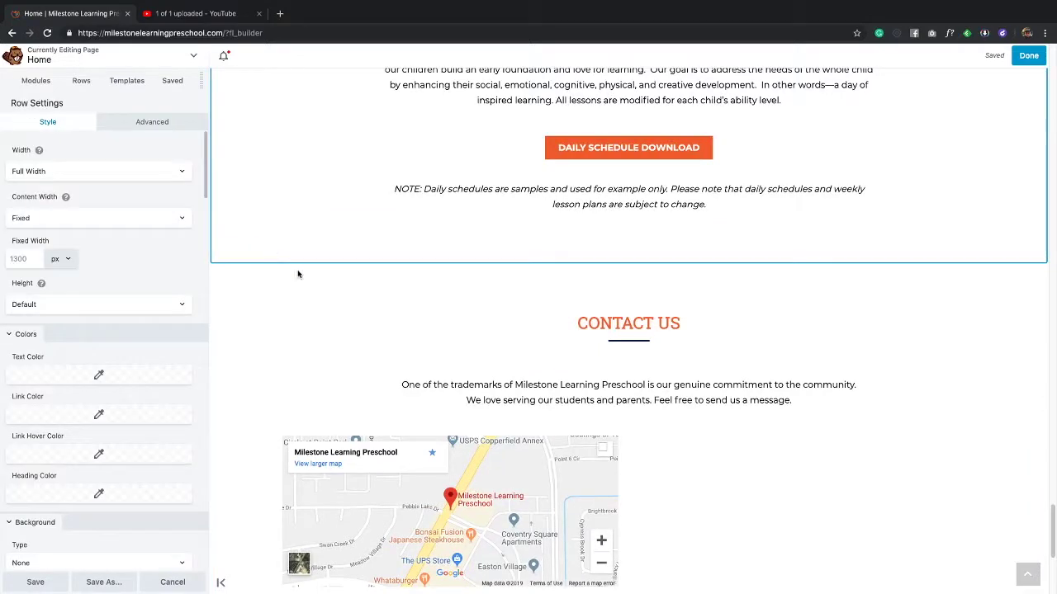
left_click(152, 121)
scroll(142, 401, "down", 4)
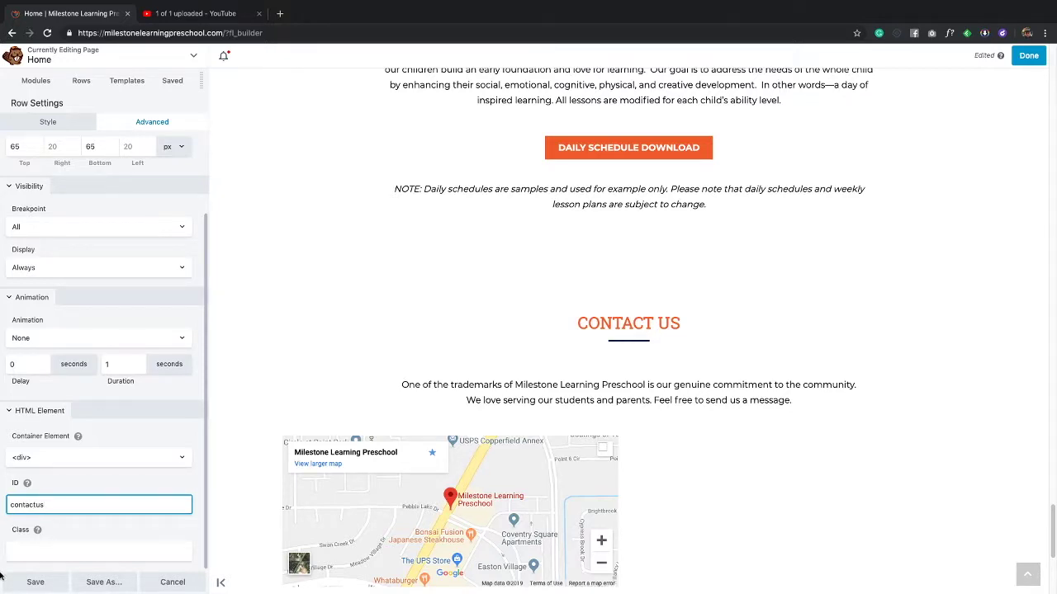
left_click(35, 582)
key("ctrl+Right")
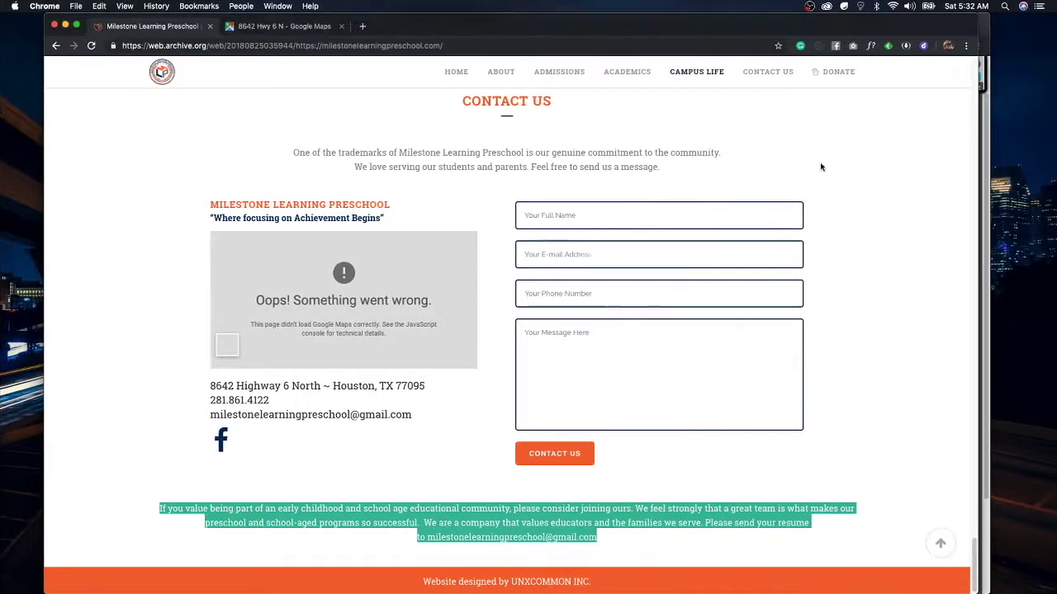
Compare the archived Academics and Admissions sections with the rebuilt page, ending in Beaver Builder
scroll(684, 160, "up", 15)
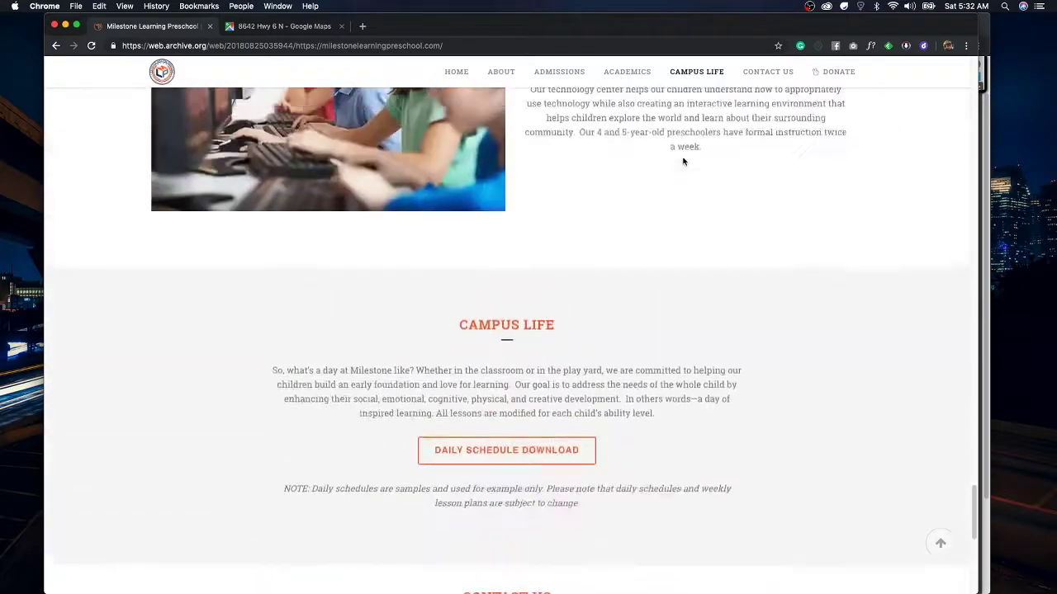
key("ctrl+Left")
scroll(573, 289, "up", 12)
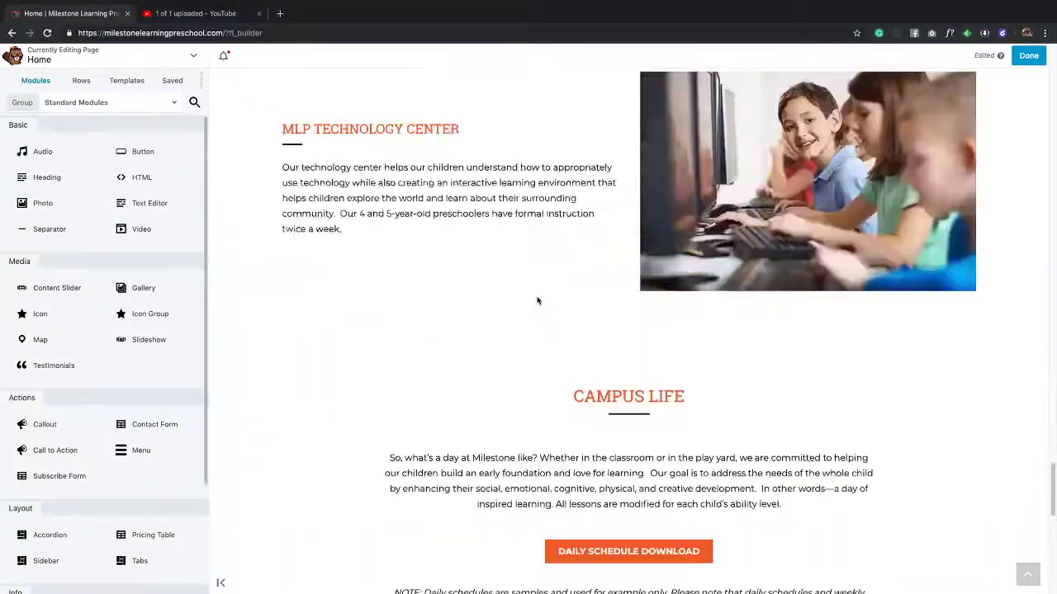
scroll(528, 260, "up", 5)
scroll(578, 265, "down", 10)
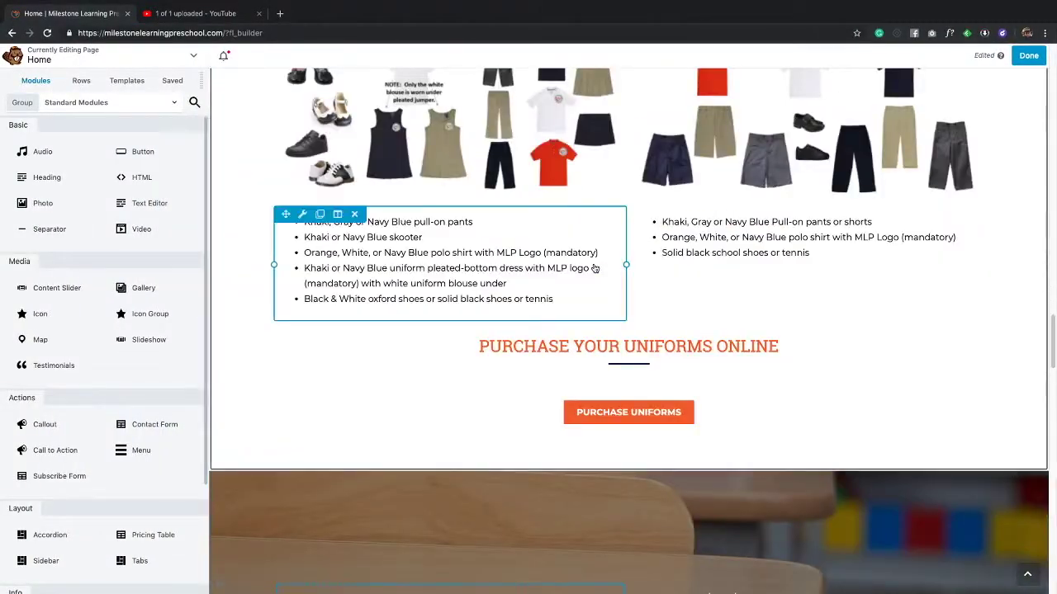
key("ctrl+Right")
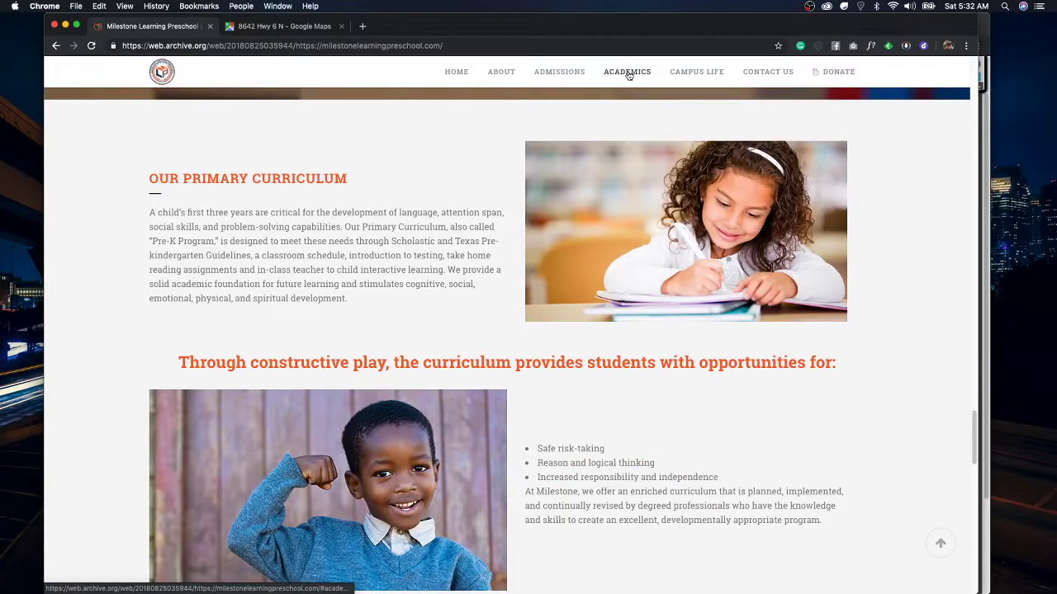
scroll(616, 144, "up", 15)
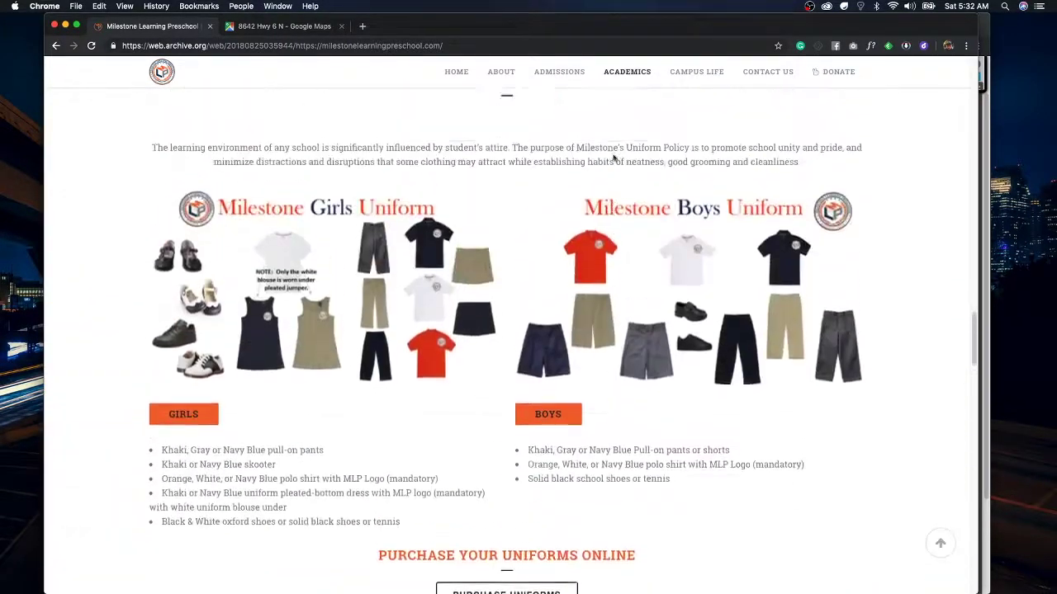
scroll(613, 158, "up", 15)
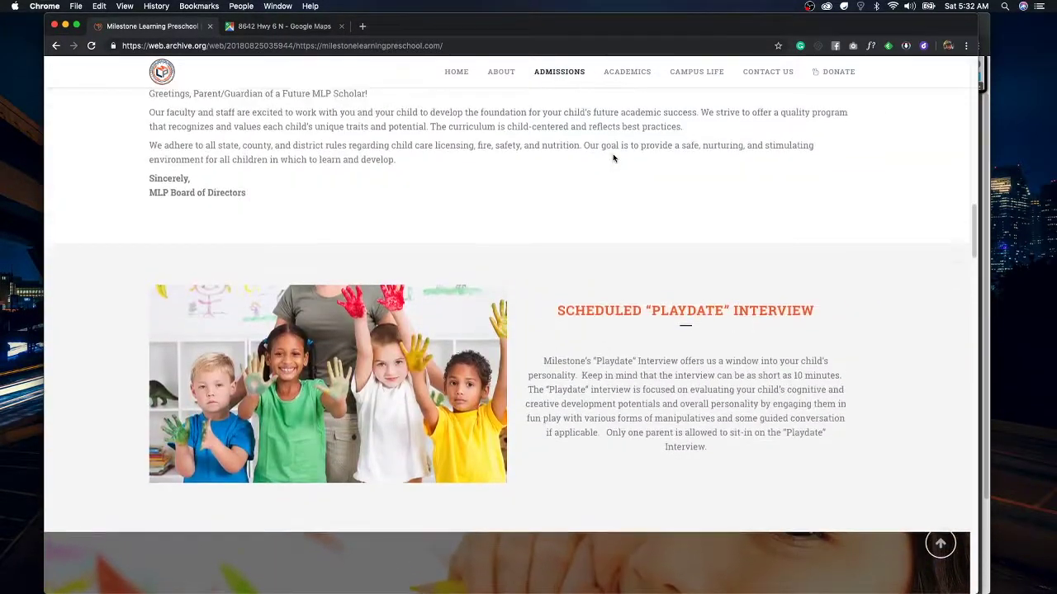
scroll(612, 158, "down", 3)
scroll(613, 156, "up", 15)
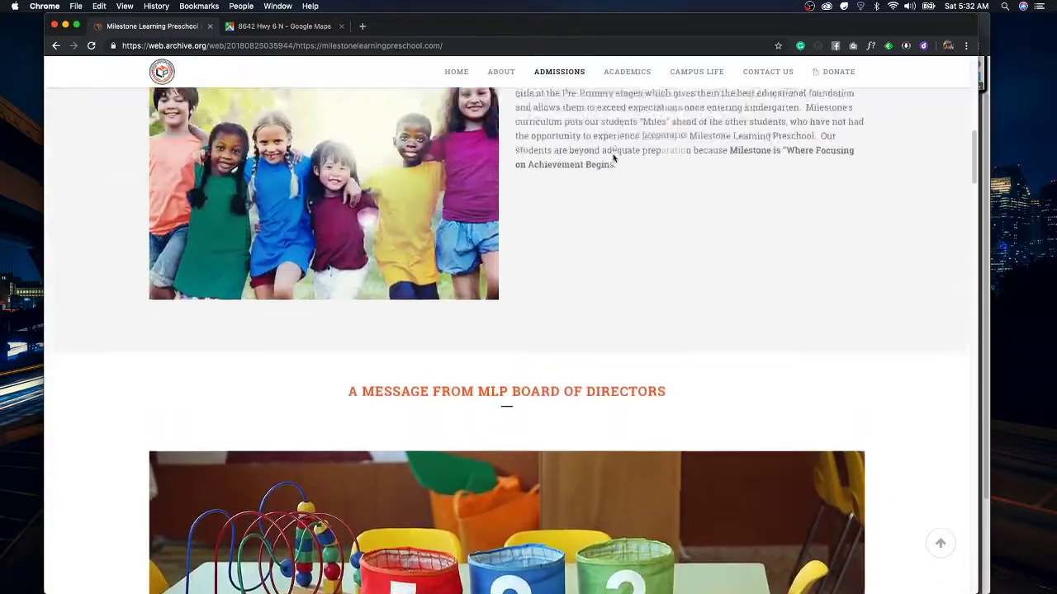
key("ctrl+Left")
scroll(708, 252, "up", 15)
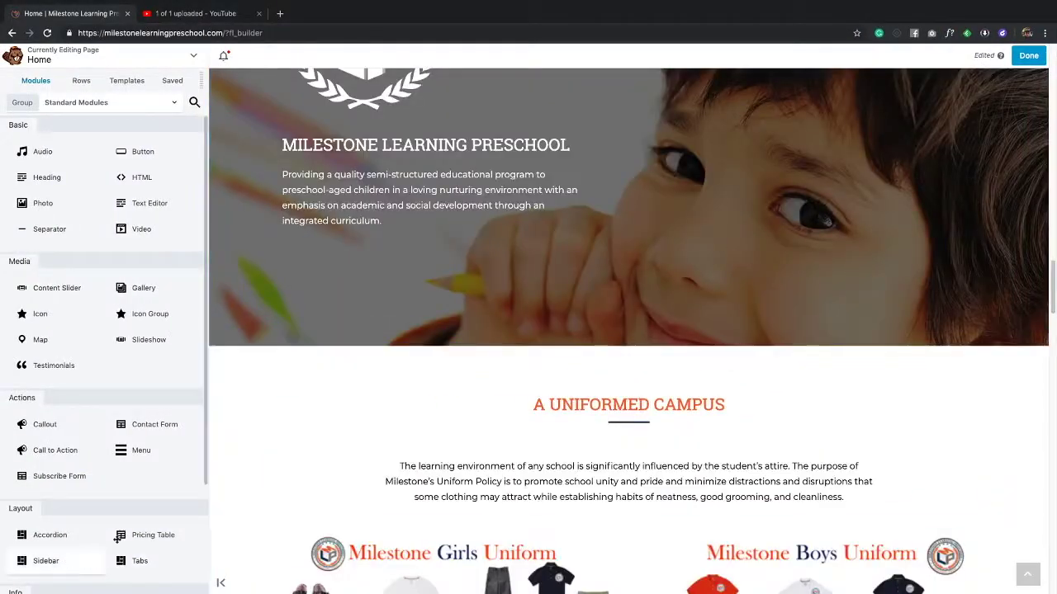
Publish the homepage and test the Home, About, Academics, Campus Life and Contact Us menu links
left_click(975, 55)
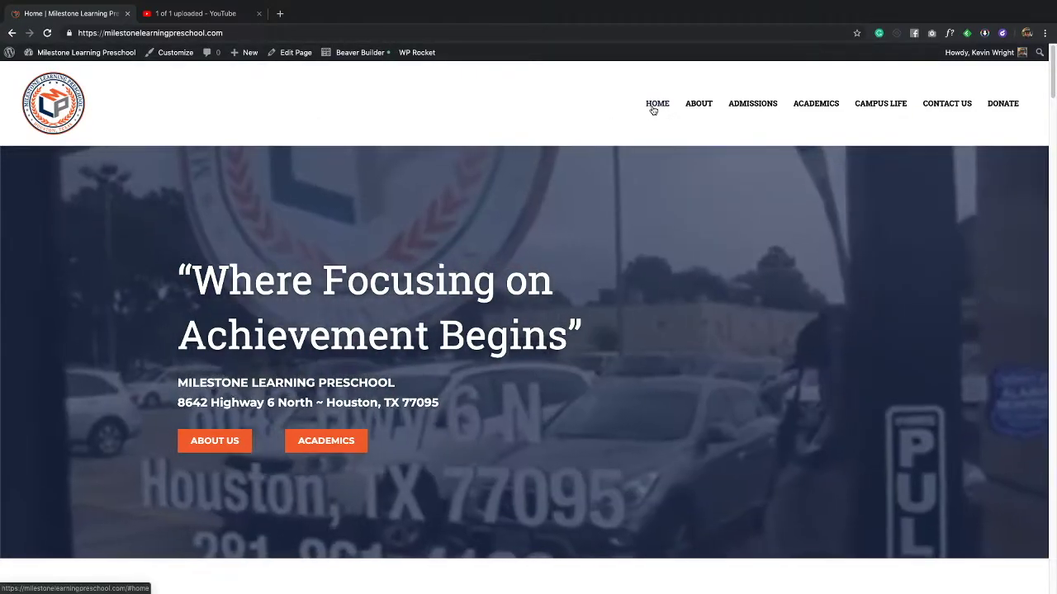
left_click(653, 107)
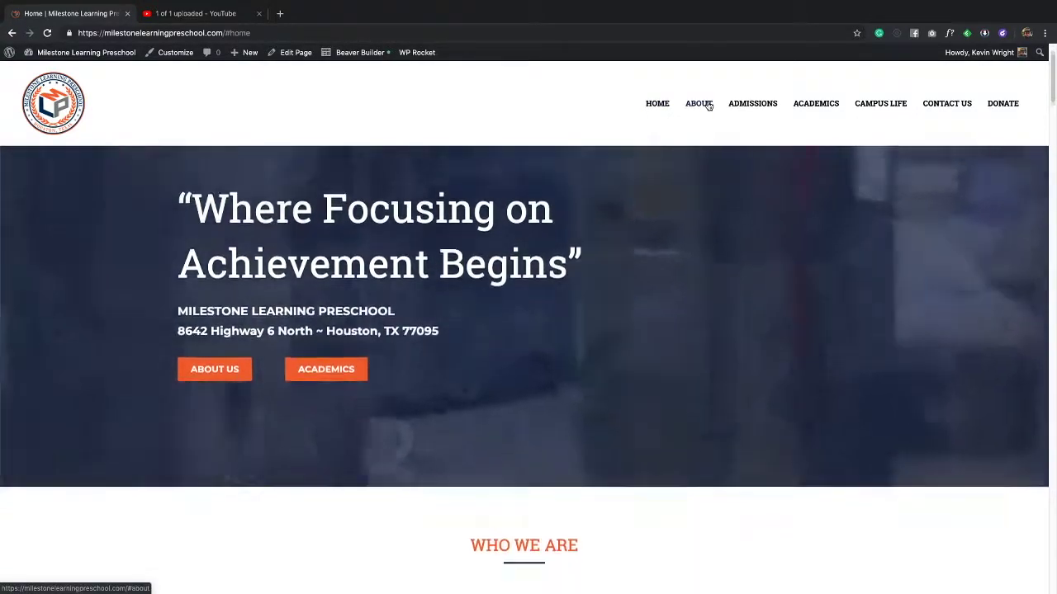
left_click(707, 106)
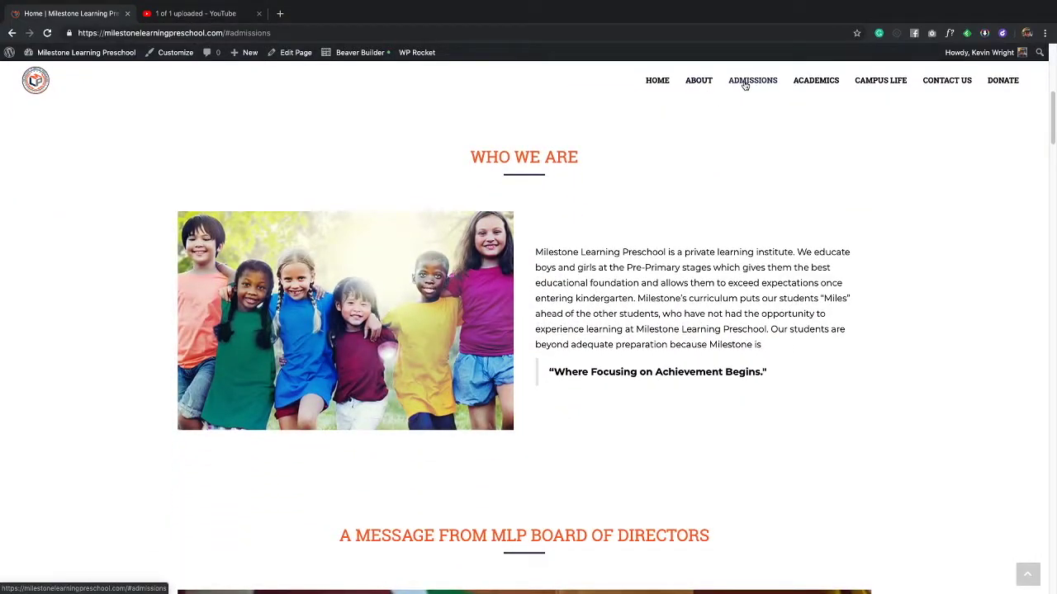
left_click(814, 84)
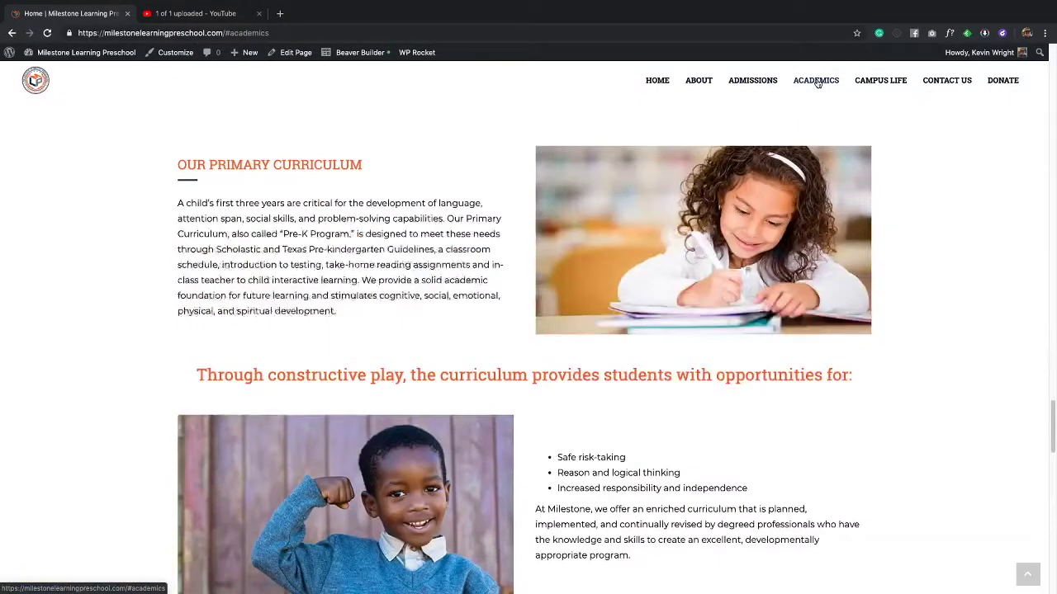
left_click(878, 88)
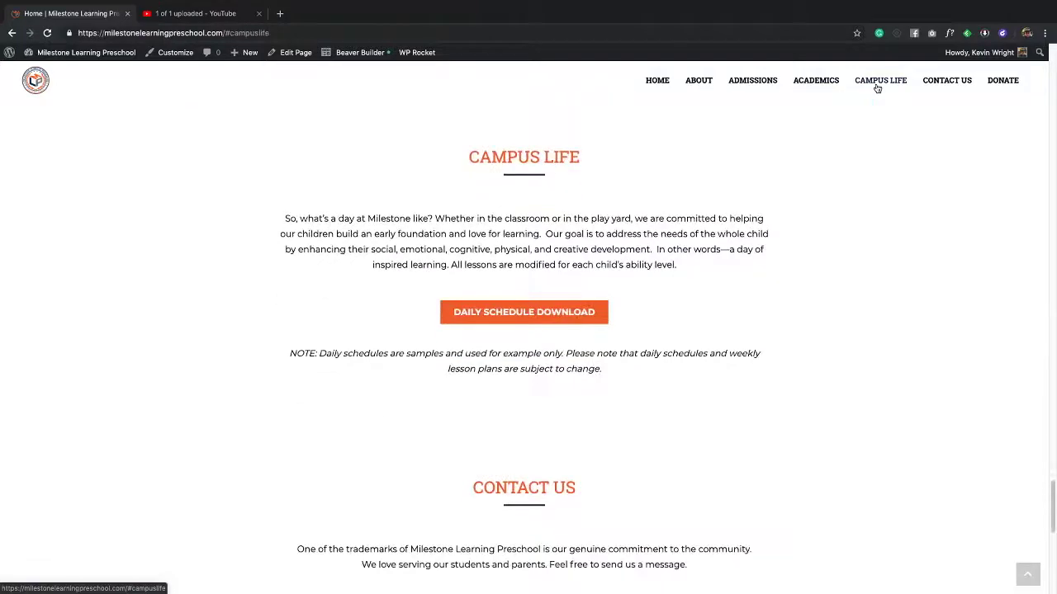
left_click(930, 85)
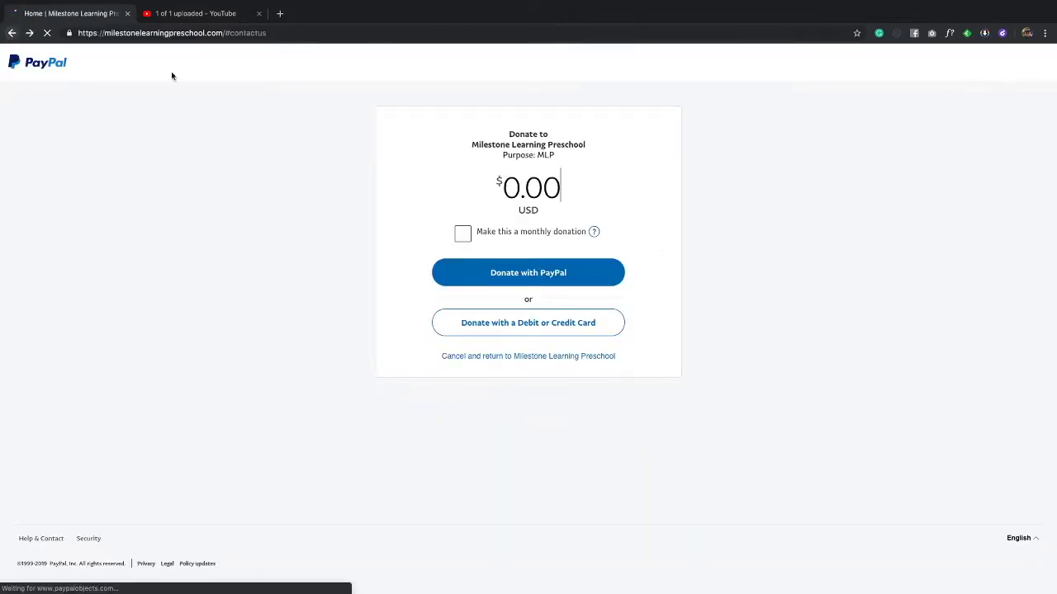
Leave the contact form's email and First Name fields empty to trigger required-field errors
scroll(926, 262, "down", 3)
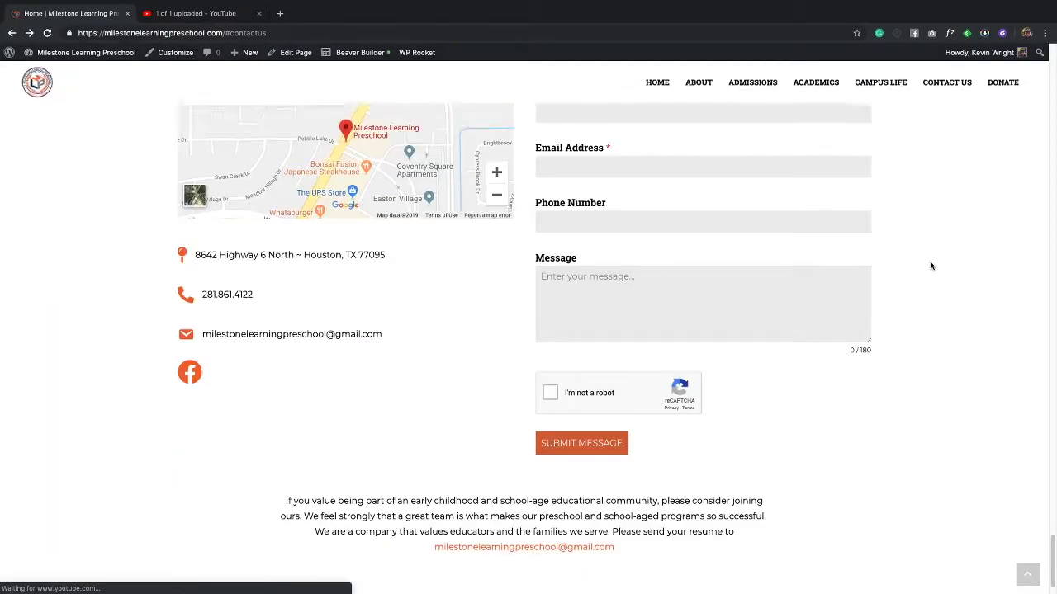
scroll(627, 207, "up", 1)
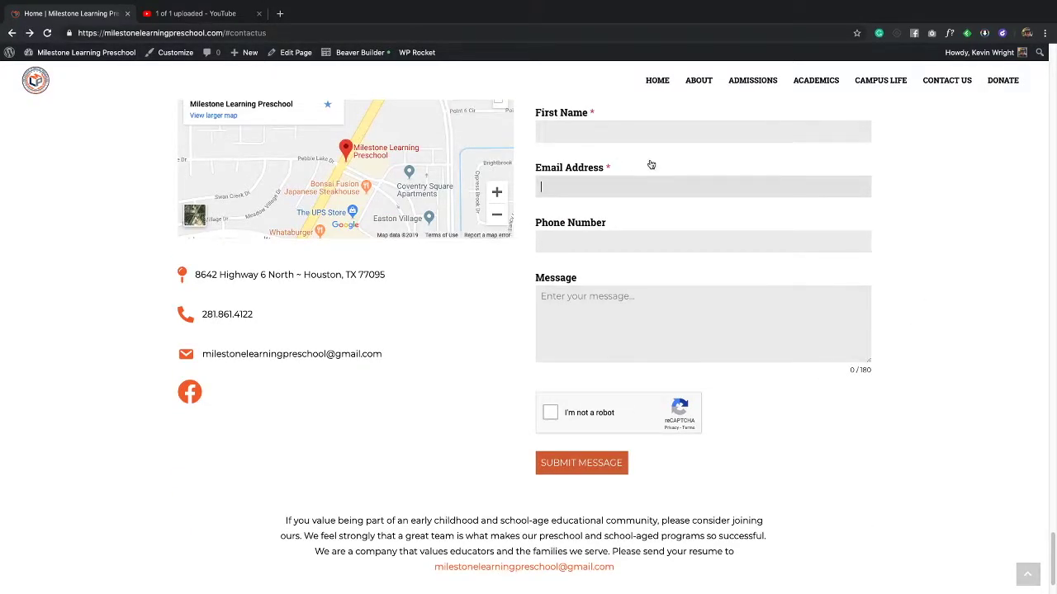
key("shift+Tab")
left_click(969, 292)
Scroll through the live homepage and return to its top
scroll(929, 408, "down", 2)
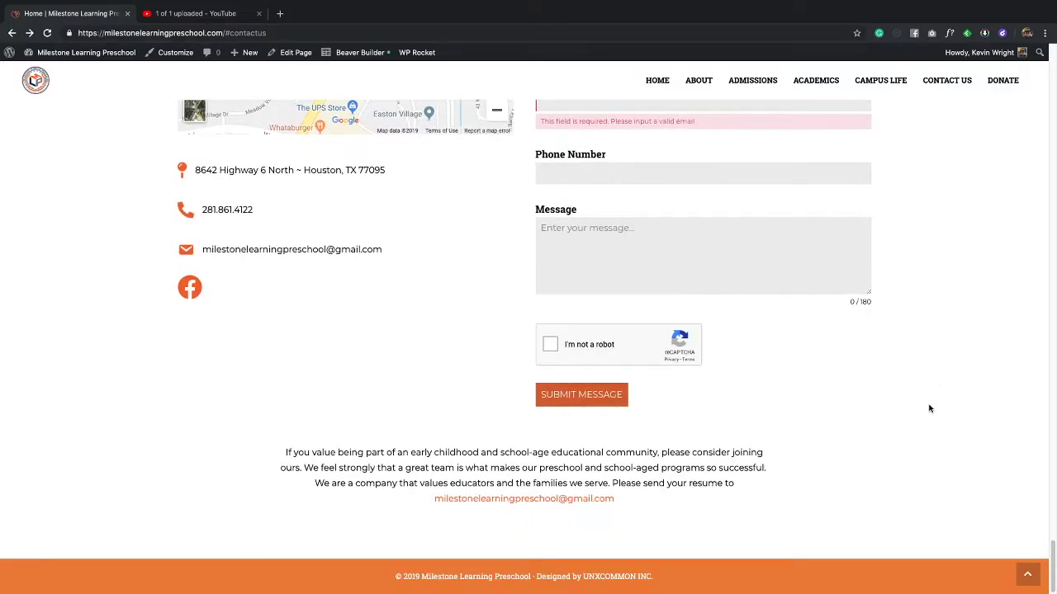
scroll(929, 408, "up", 10)
scroll(944, 399, "up", 15)
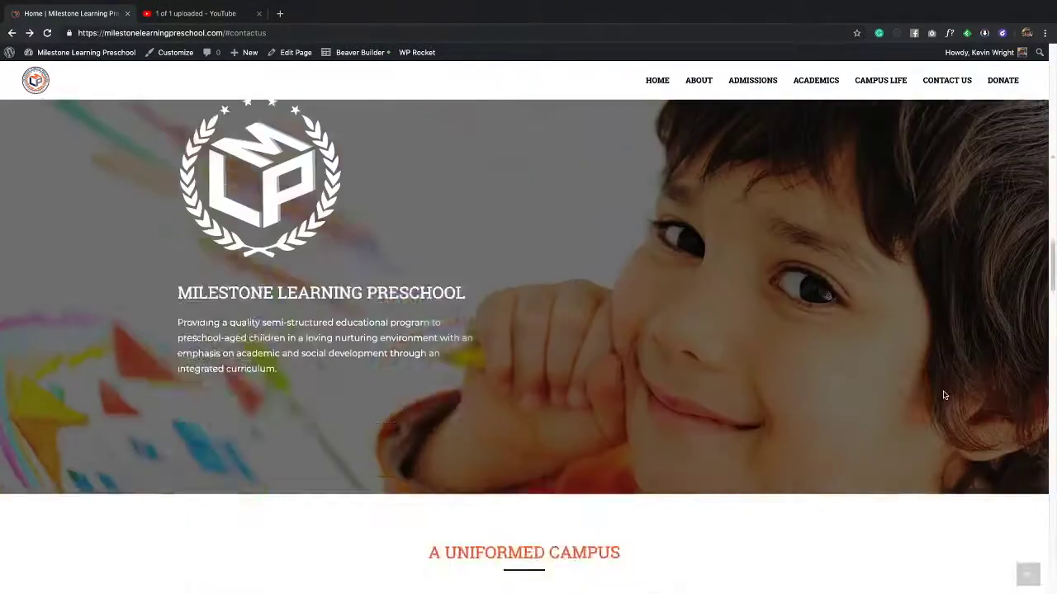
scroll(943, 395, "up", 10)
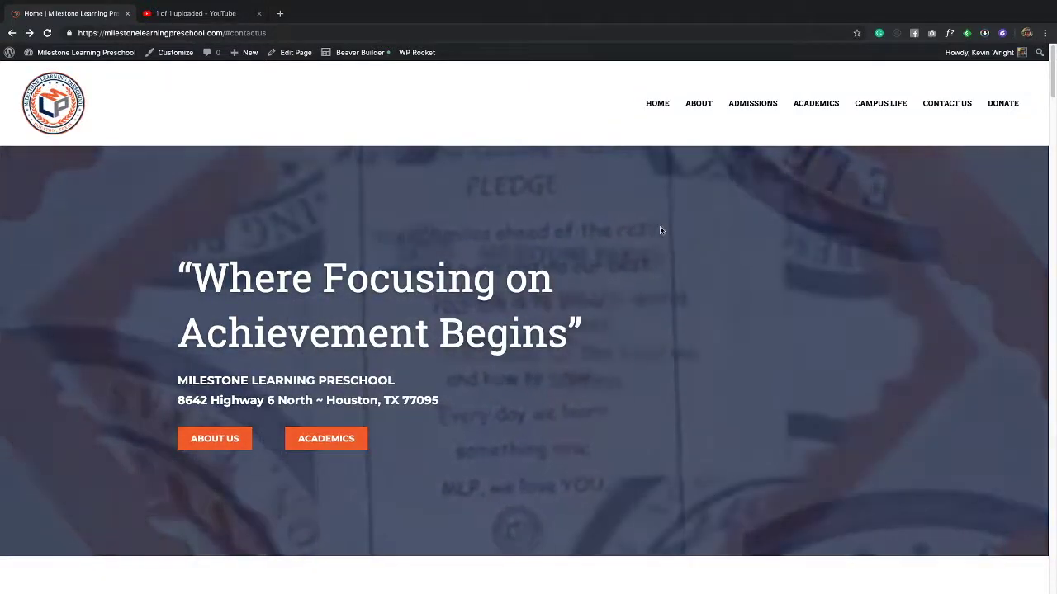
scroll(531, 295, "down", 12)
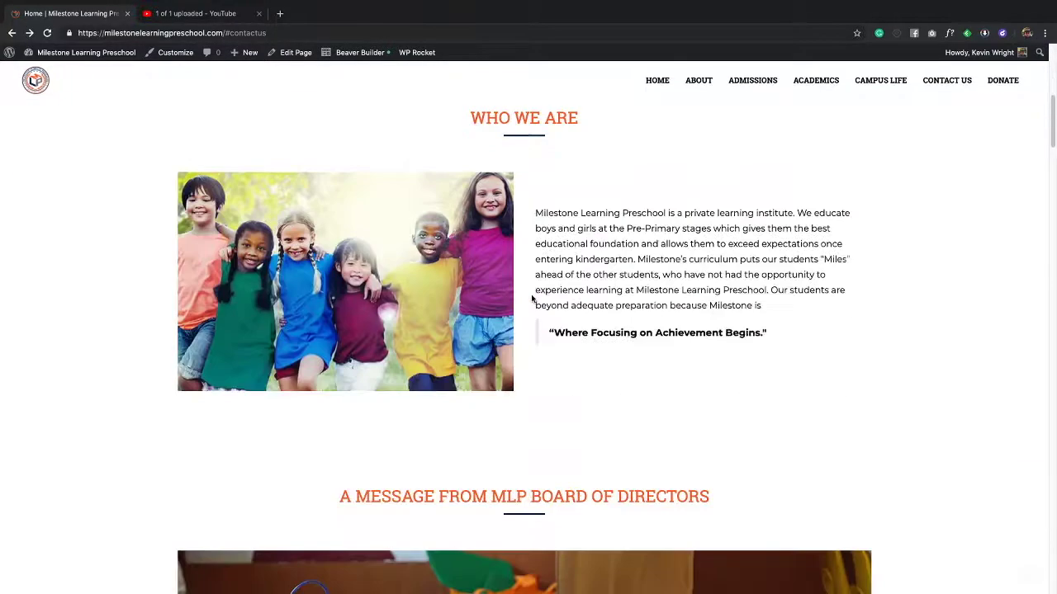
scroll(535, 302, "down", 7)
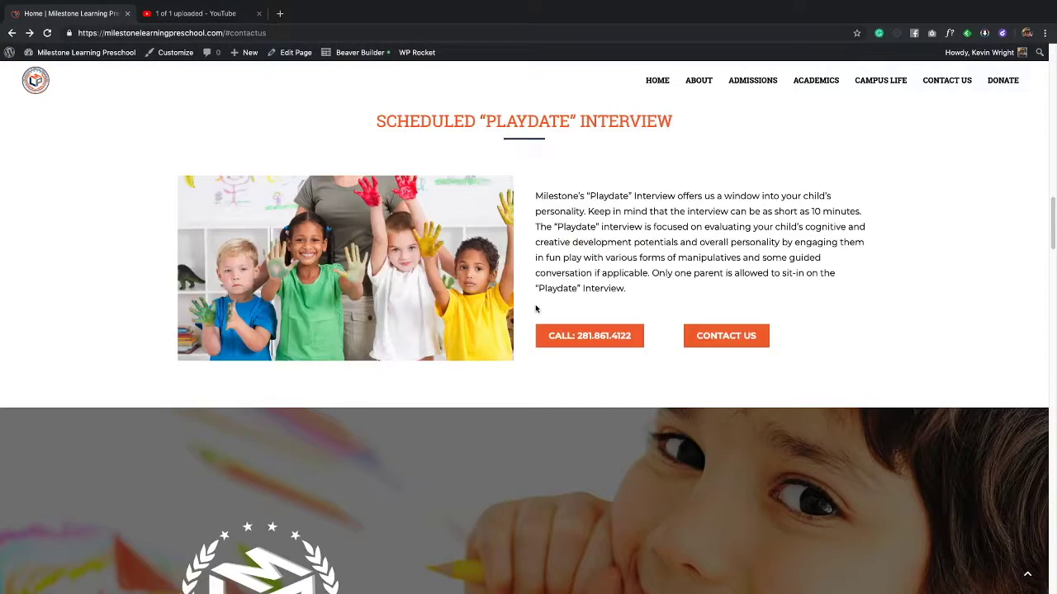
key("Home")
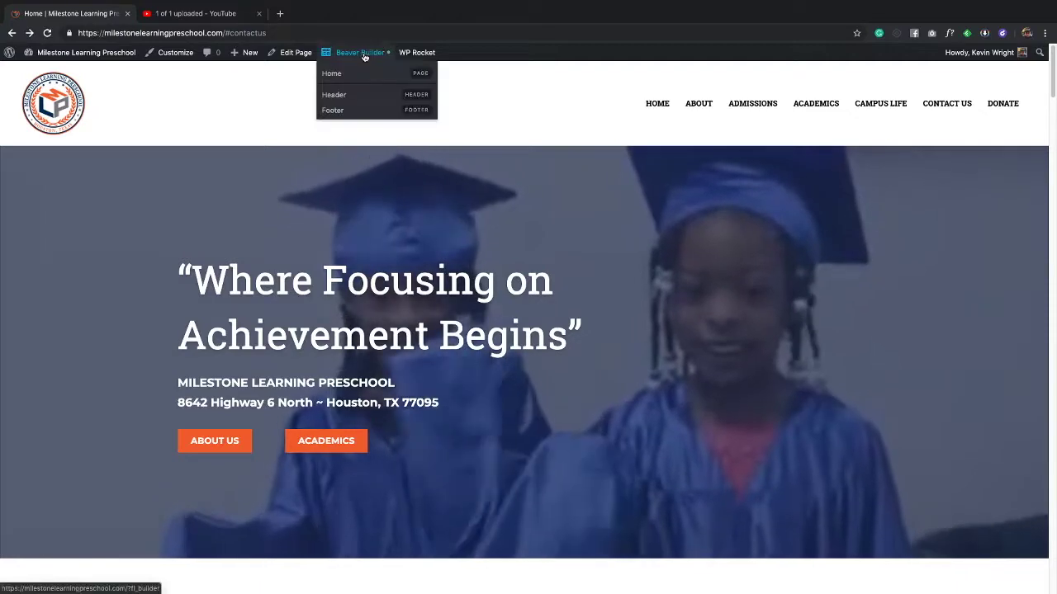
Open the homepage in Beaver Builder and check the archived site's Admissions section
left_click(363, 55)
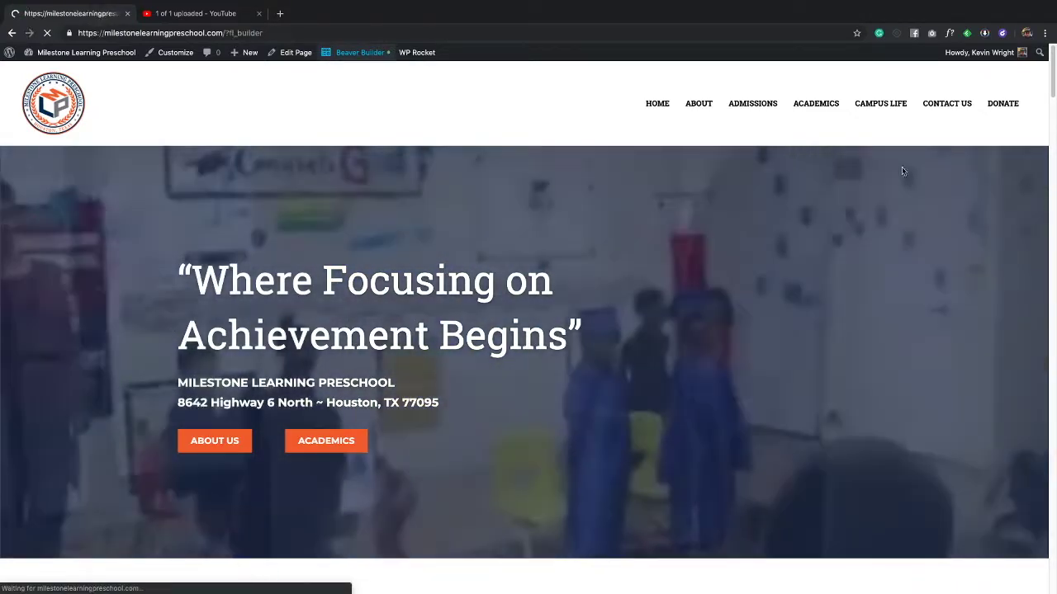
key("ctrl+Right")
left_click(580, 84)
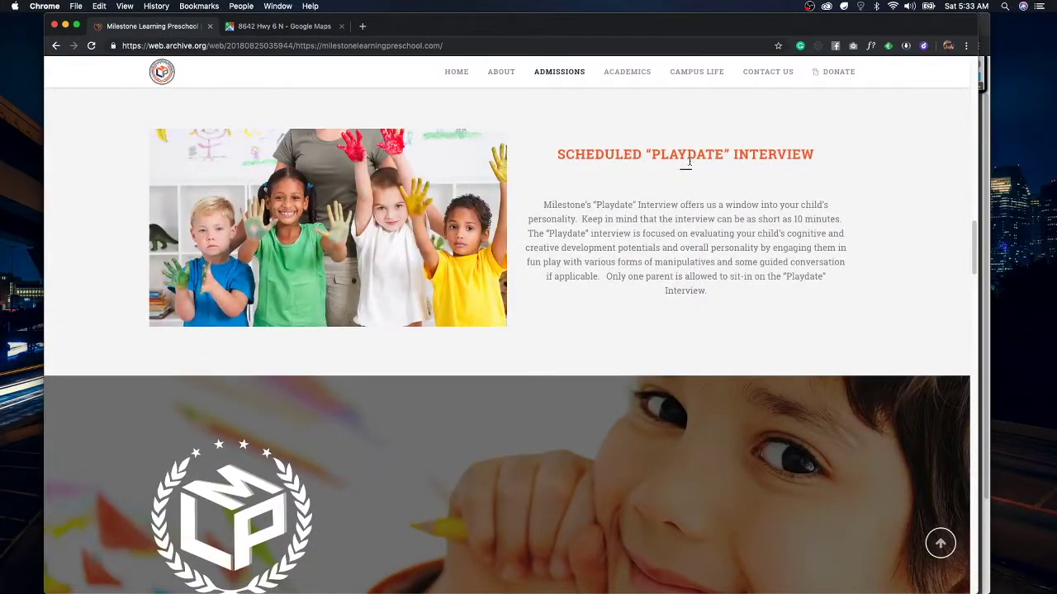
key("ctrl+Left")
scroll(644, 261, "down", 15)
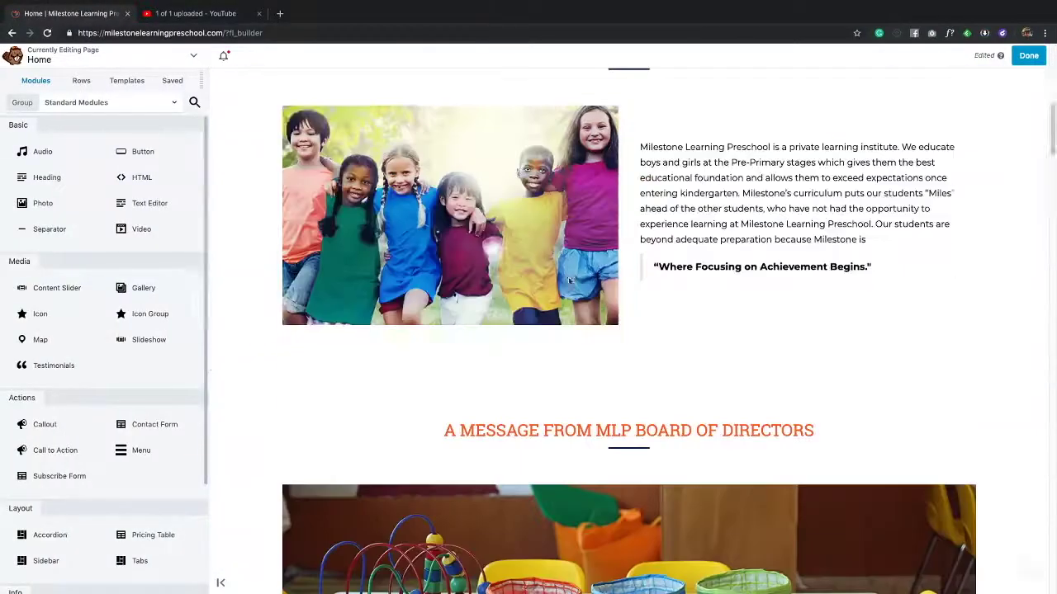
scroll(243, 124, "up", 1)
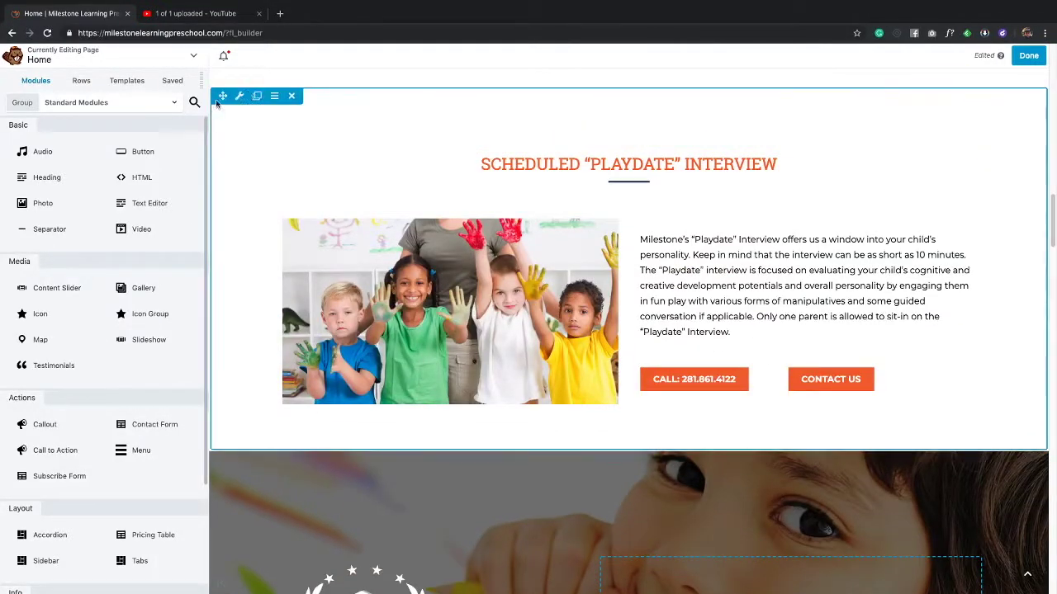
Set the Playdate Interview row's ID to admissions, save it, and publish the homepage
left_click(246, 96)
left_click(147, 126)
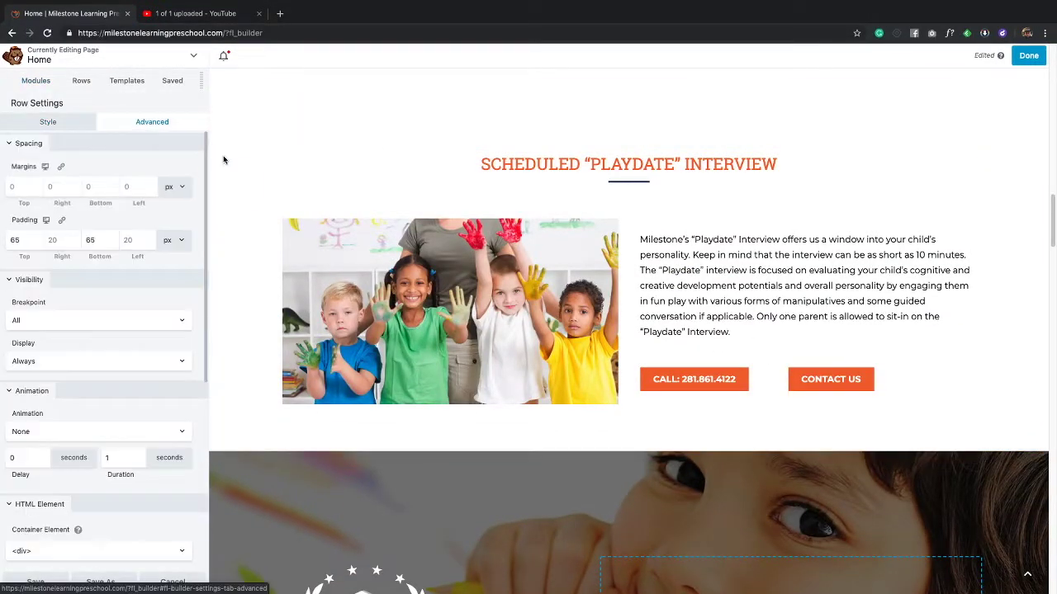
scroll(56, 421, "down", 2)
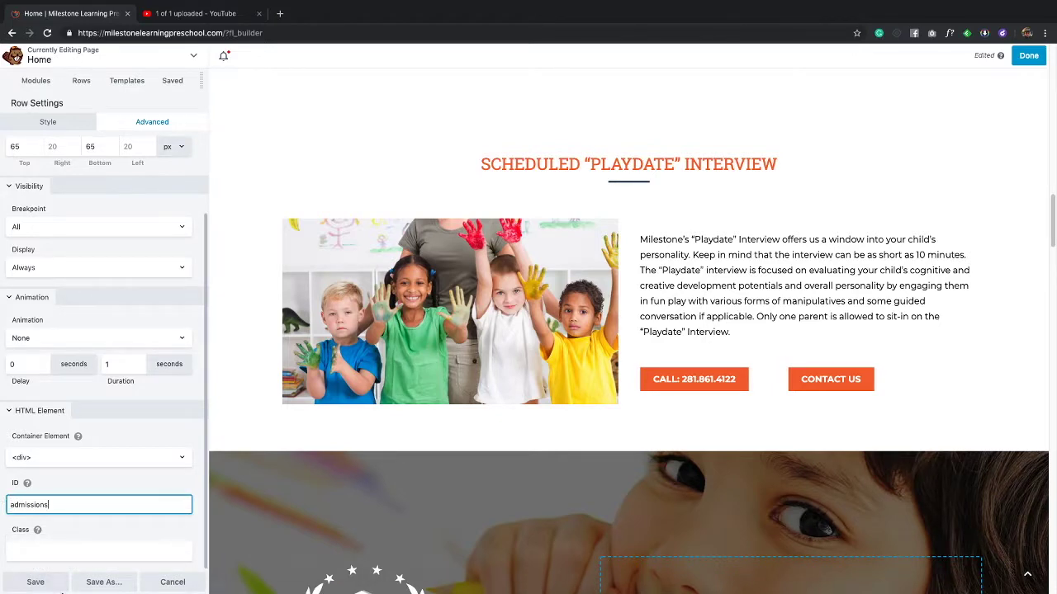
left_click(58, 586)
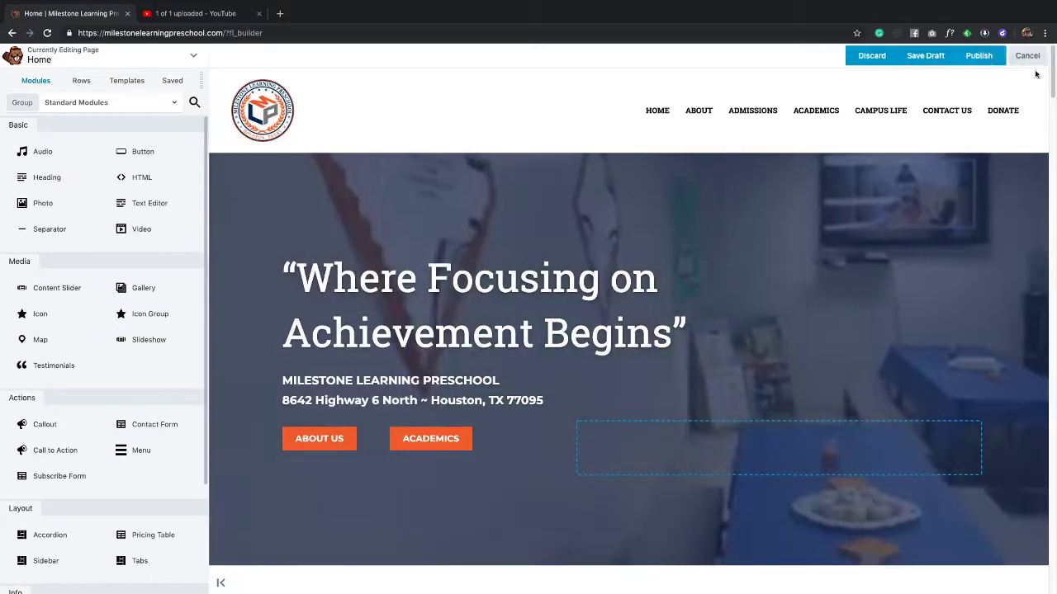
left_click(978, 55)
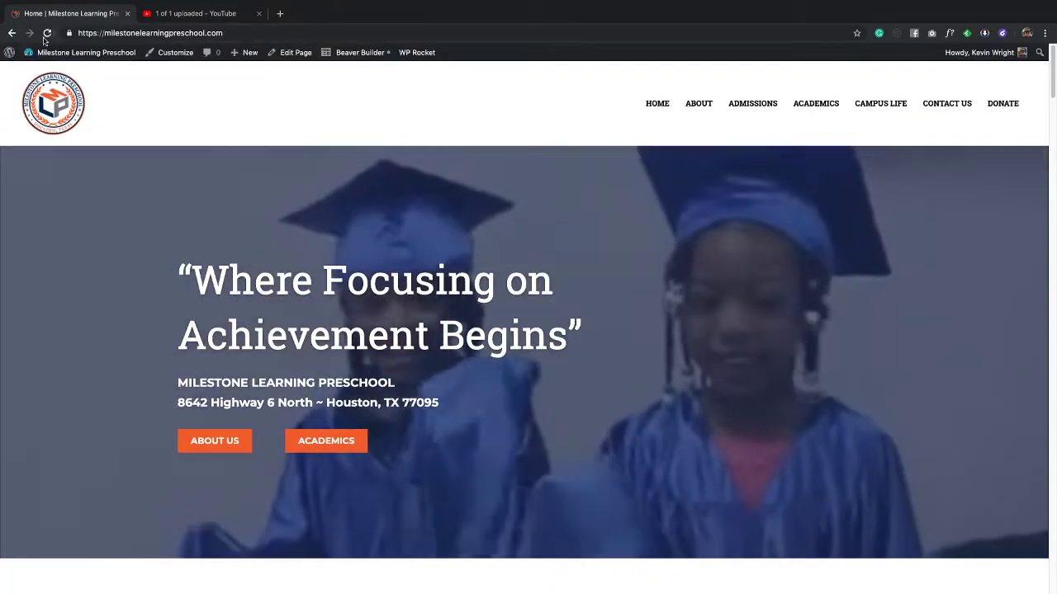
Reload the live homepage and confirm Admissions jumps to the Playdate Interview section
key("super+r")
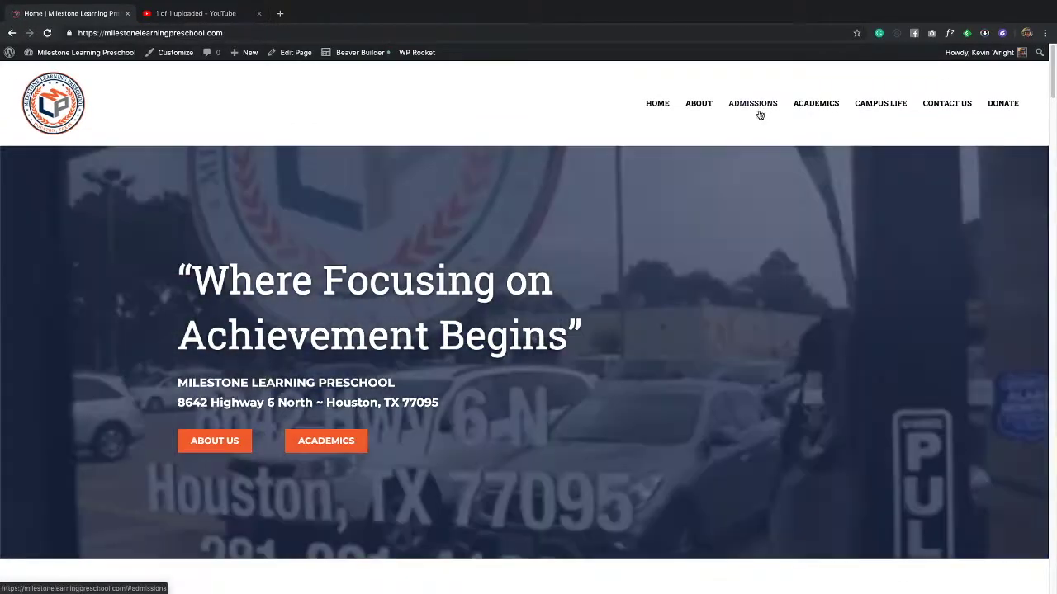
scroll(760, 110, "down", 2)
left_click(760, 107)
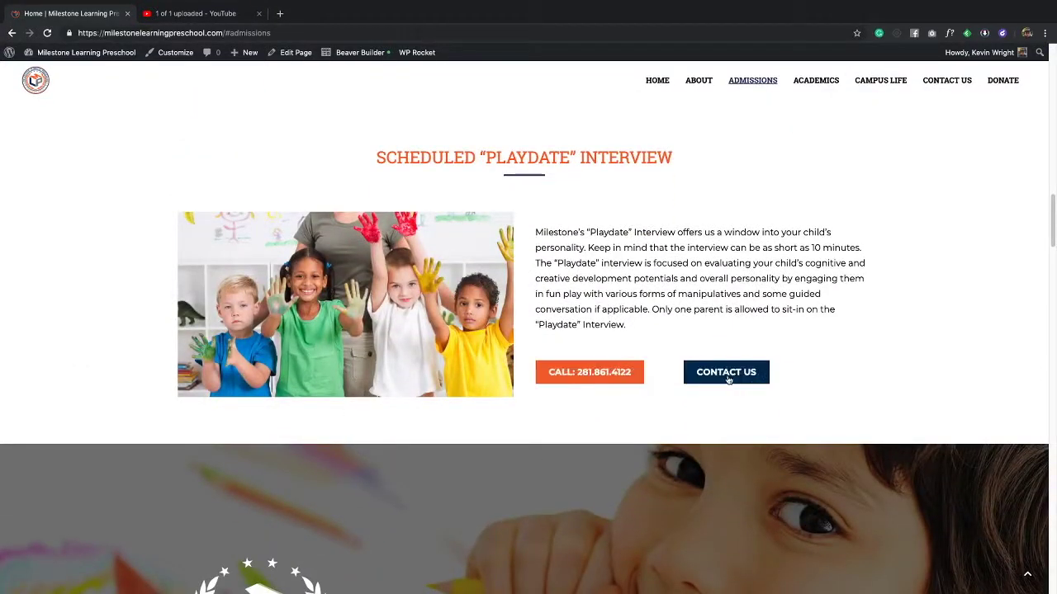
Scroll through the live homepage to review the Campus Life section
scroll(745, 375, "down", 20)
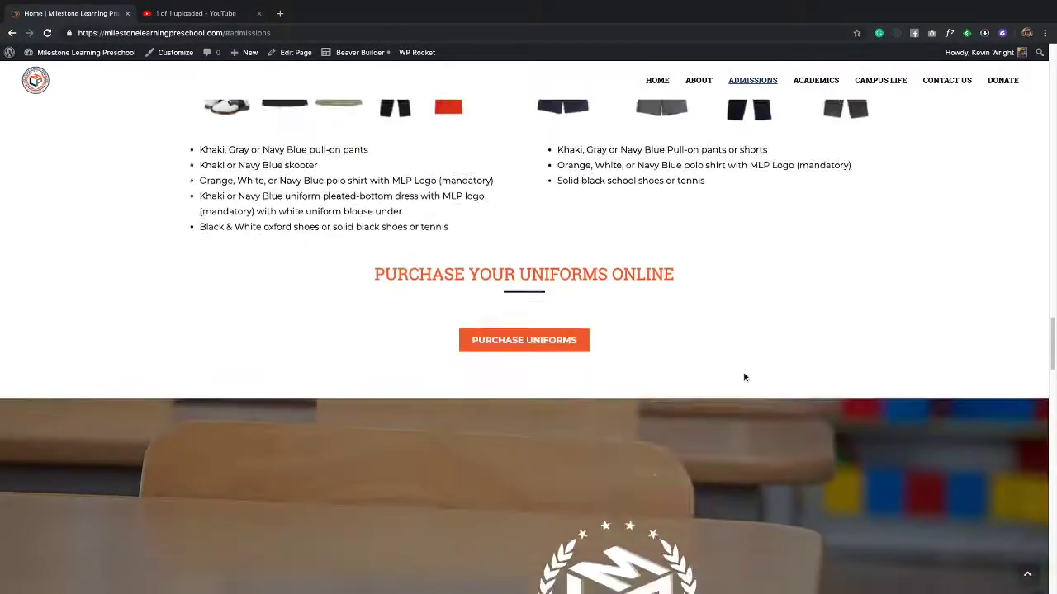
scroll(745, 374, "down", 20)
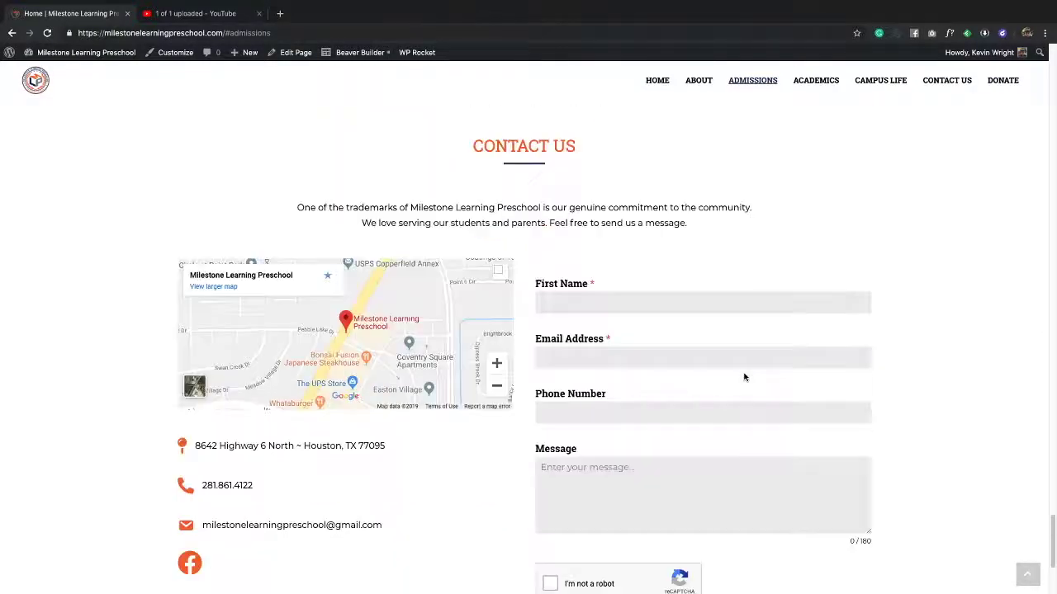
scroll(743, 378, "up", 5)
scroll(744, 378, "up", 15)
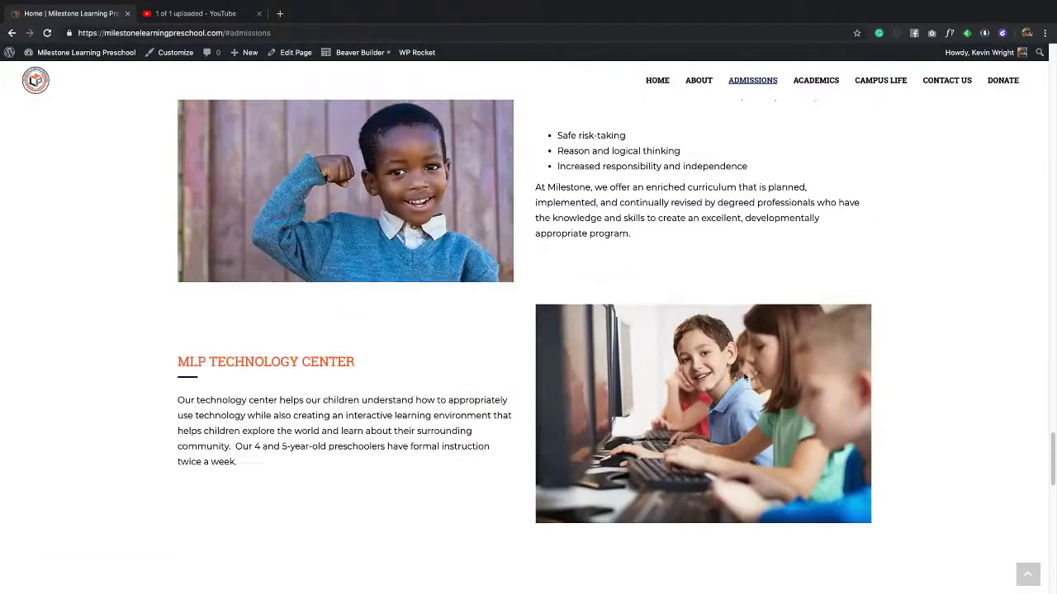
scroll(744, 377, "up", 5)
scroll(743, 378, "down", 10)
scroll(743, 377, "down", 2)
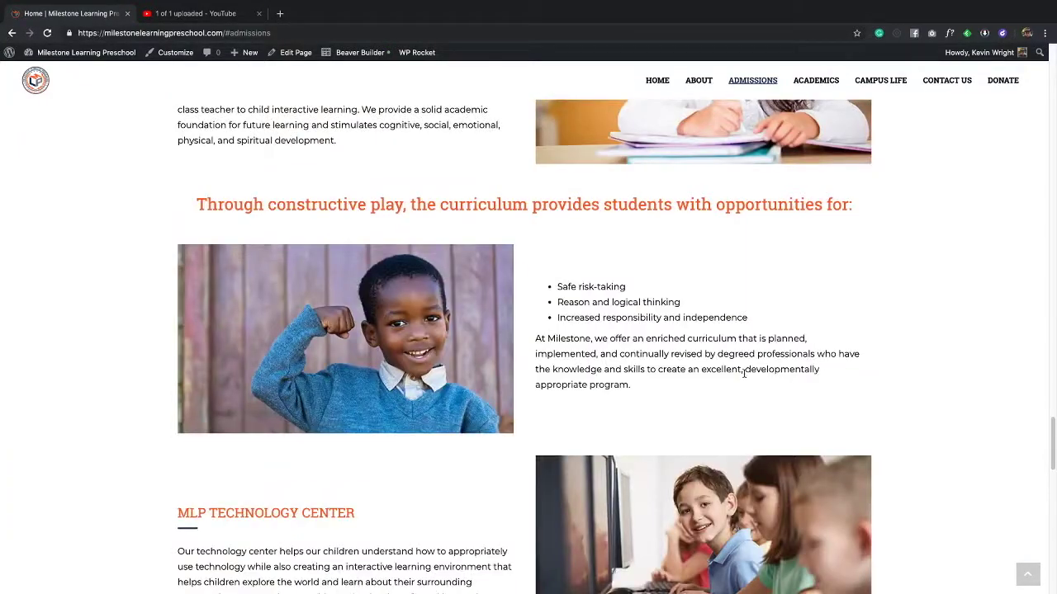
scroll(744, 376, "down", 9)
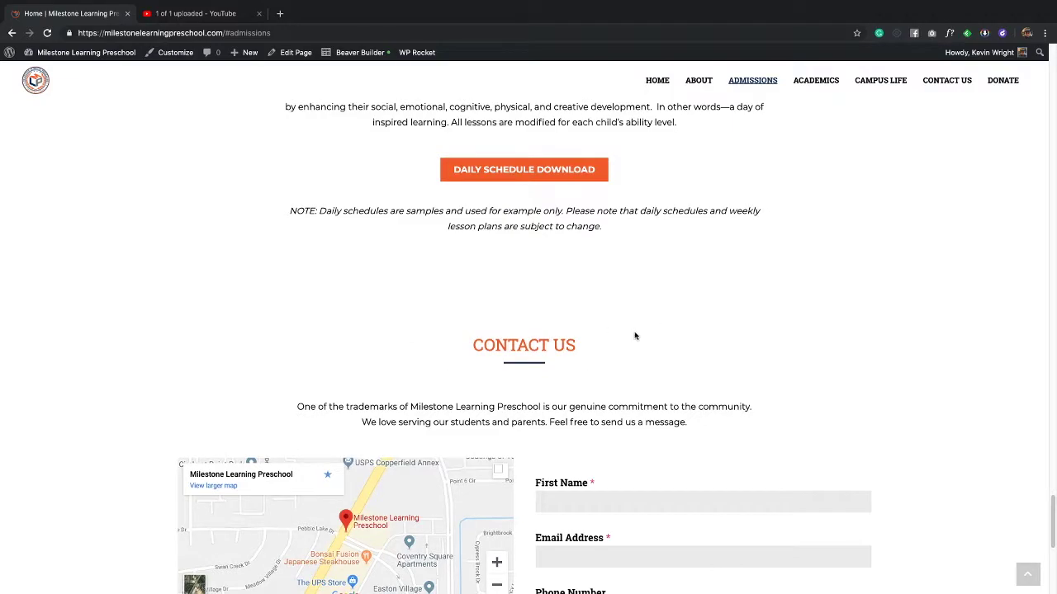
scroll(635, 336, "up", 4)
scroll(637, 337, "down", 5)
scroll(637, 337, "up", 20)
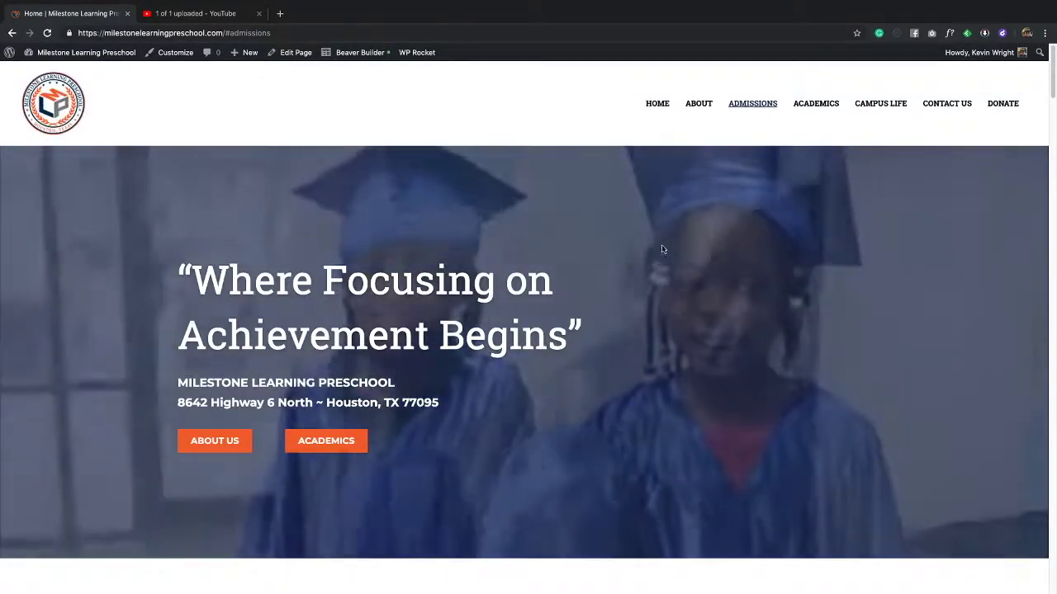
scroll(667, 236, "down", 6)
scroll(669, 236, "up", 1)
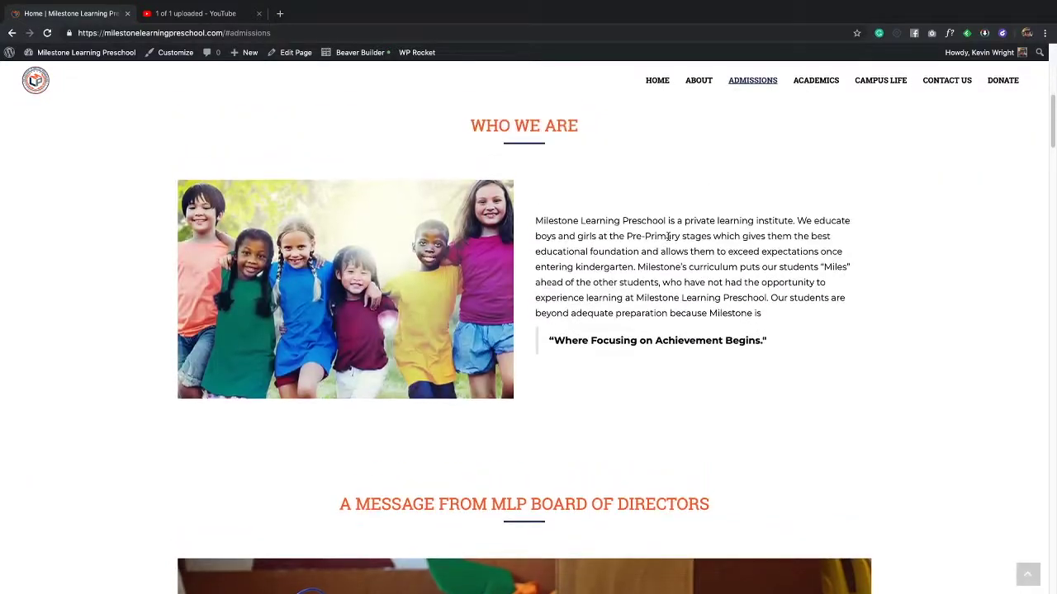
scroll(672, 241, "down", 3)
scroll(763, 262, "down", 1)
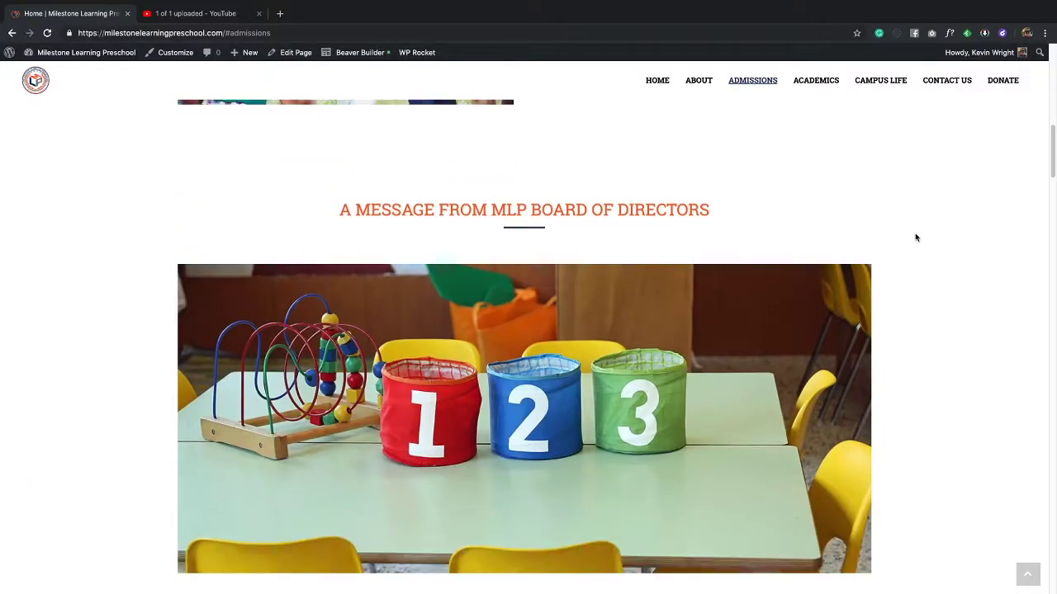
scroll(950, 256, "down", 4)
scroll(944, 249, "down", 6)
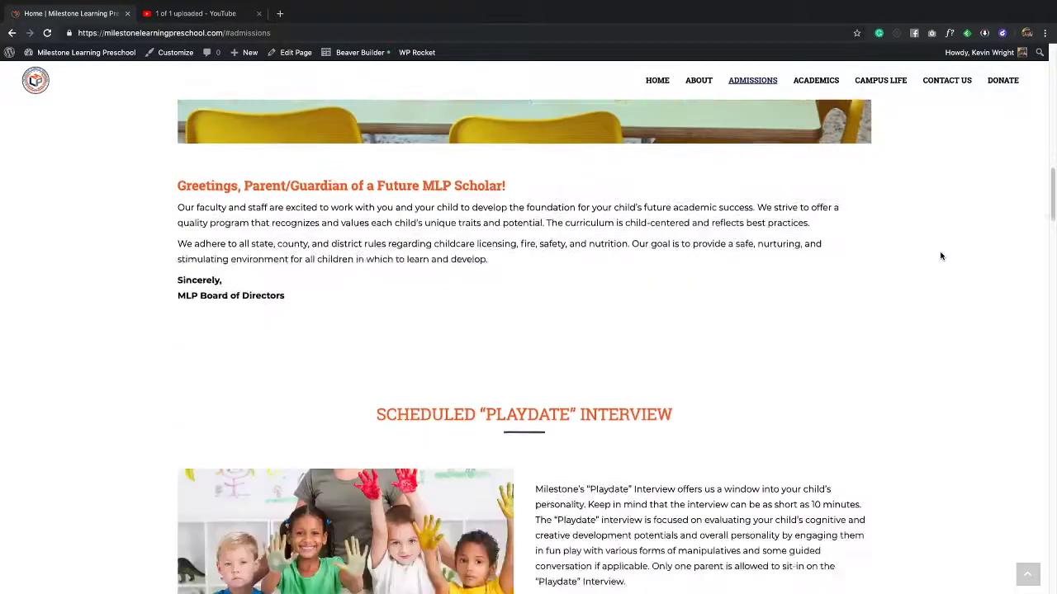
scroll(942, 243, "down", 15)
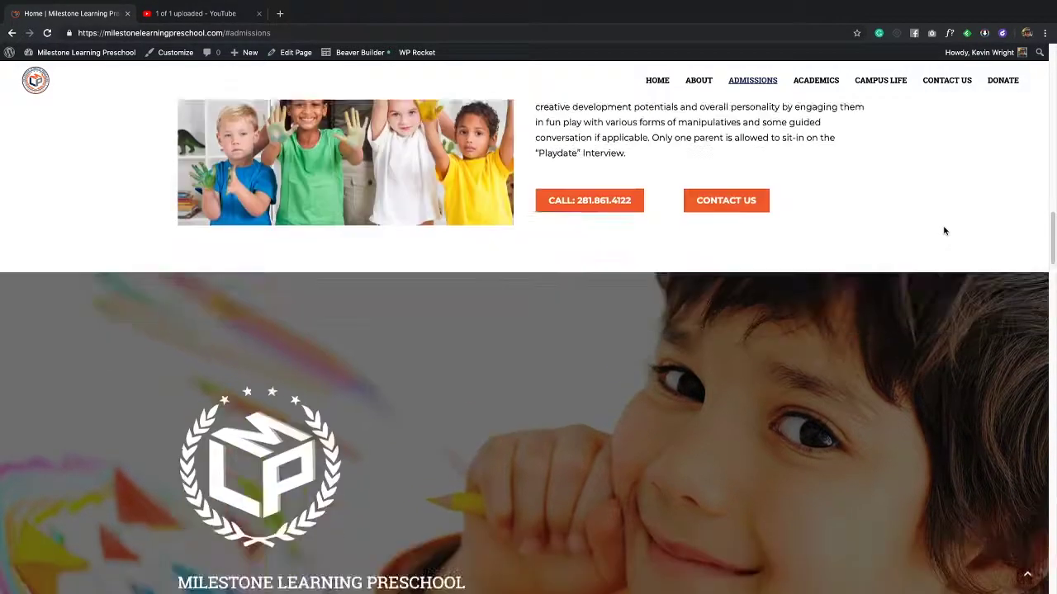
scroll(945, 231, "down", 16)
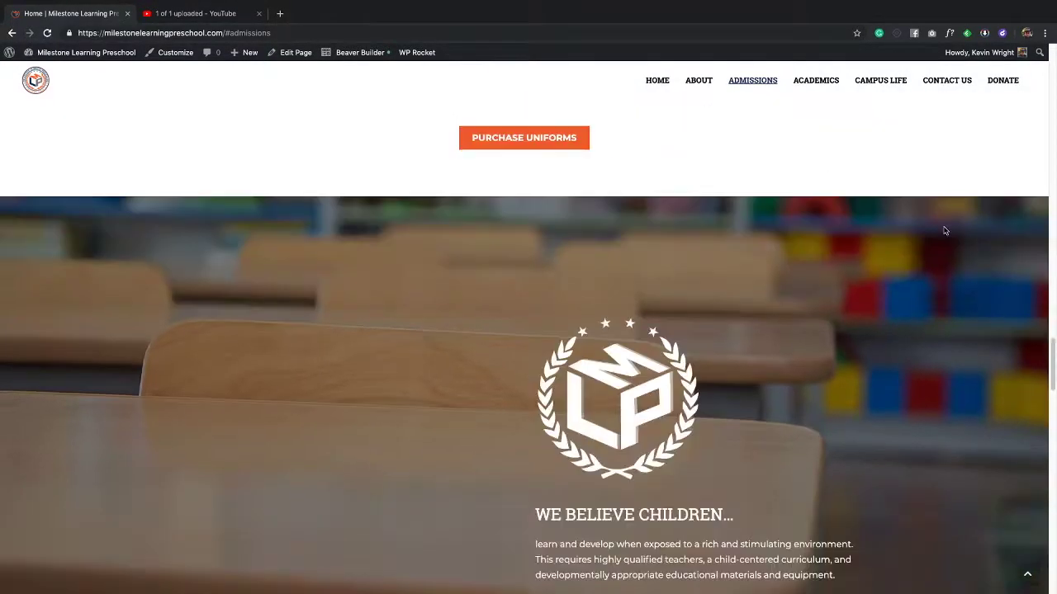
scroll(922, 231, "down", 2)
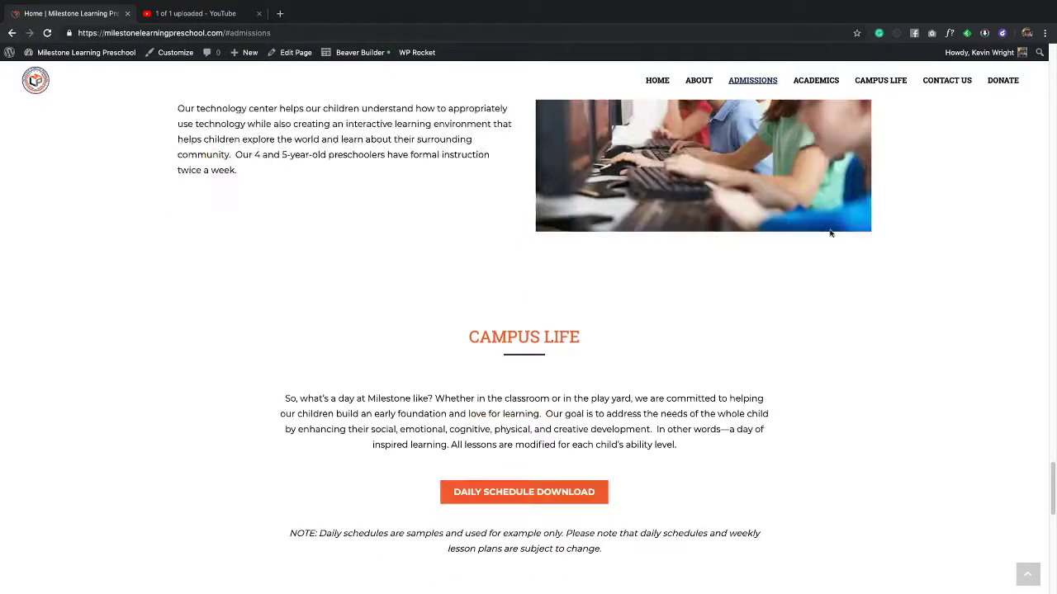
scroll(762, 266, "up", 9)
scroll(763, 266, "down", 6)
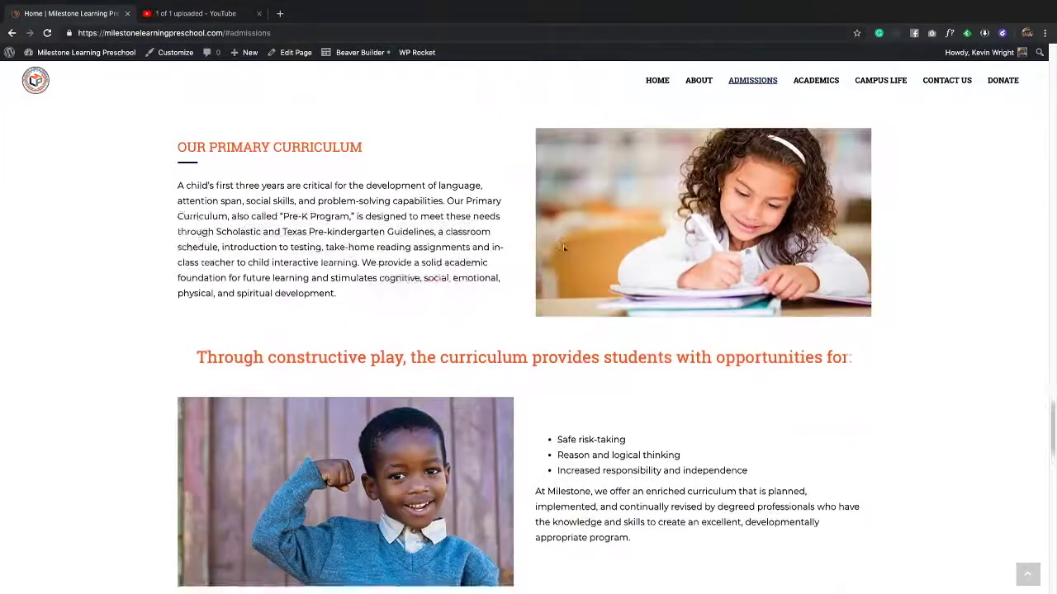
scroll(690, 246, "down", 3)
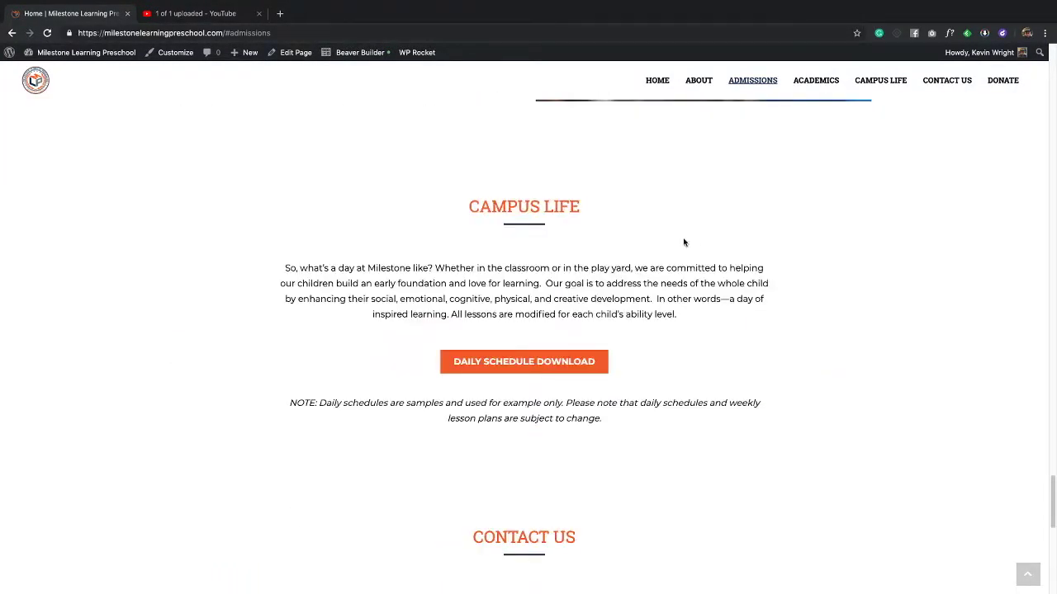
scroll(536, 334, "up", 1)
scroll(484, 354, "down", 3)
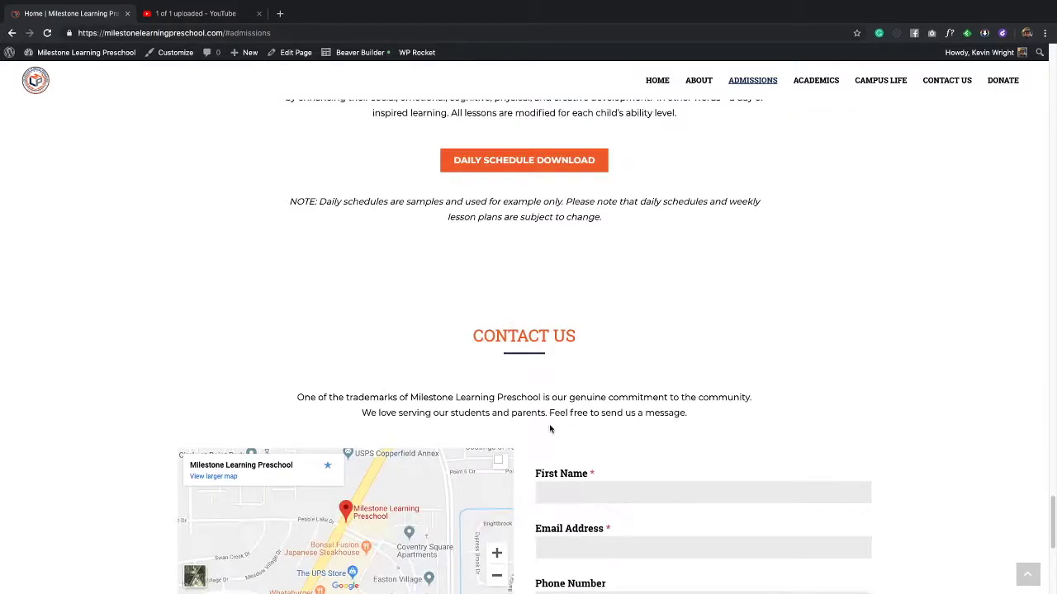
scroll(537, 281, "up", 2)
scroll(938, 367, "up", 2)
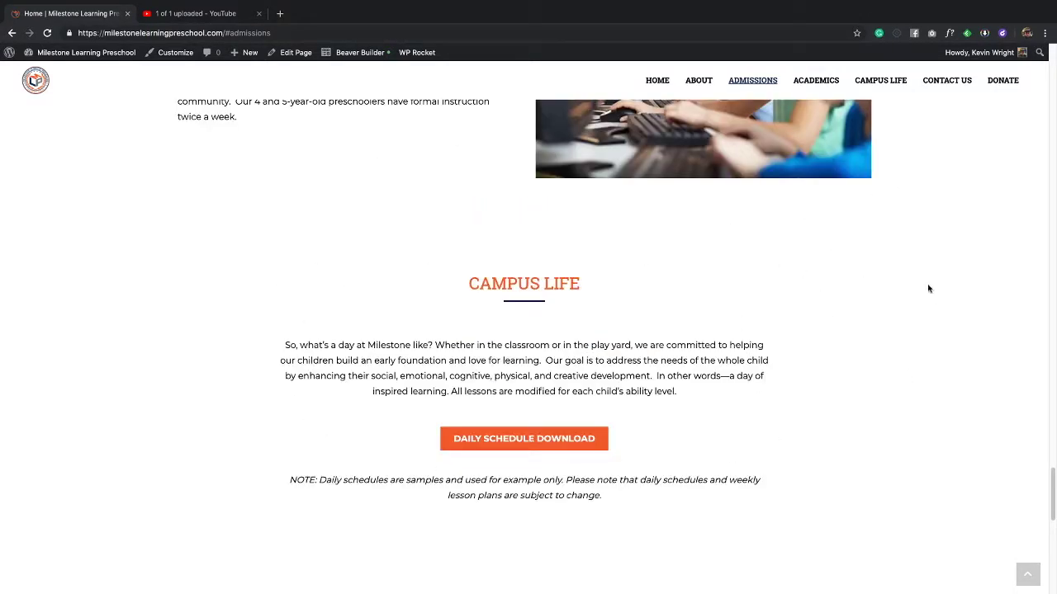
scroll(924, 287, "down", 5)
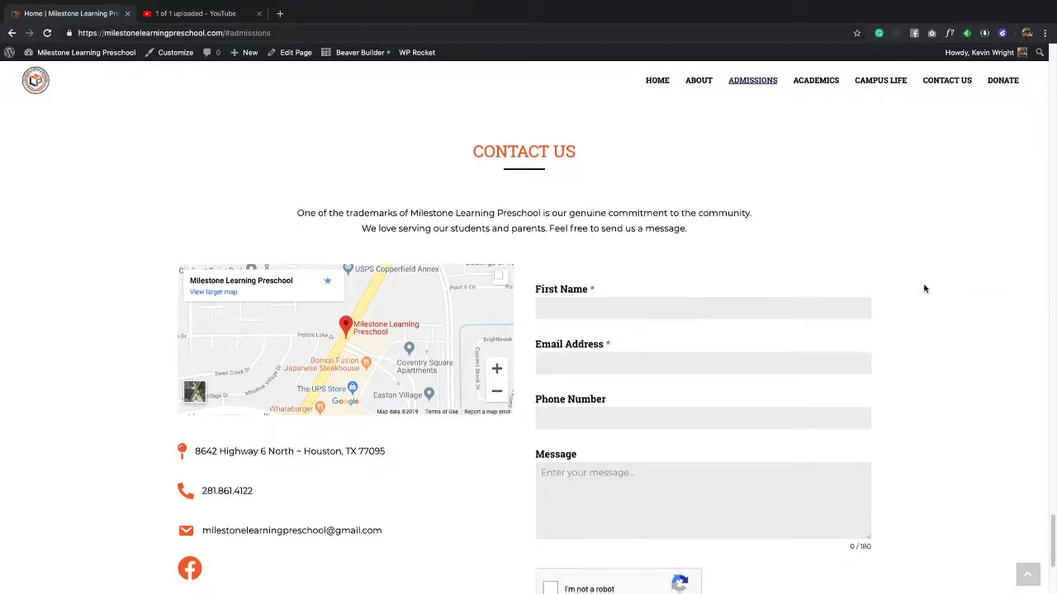
scroll(924, 288, "up", 4)
scroll(924, 287, "up", 15)
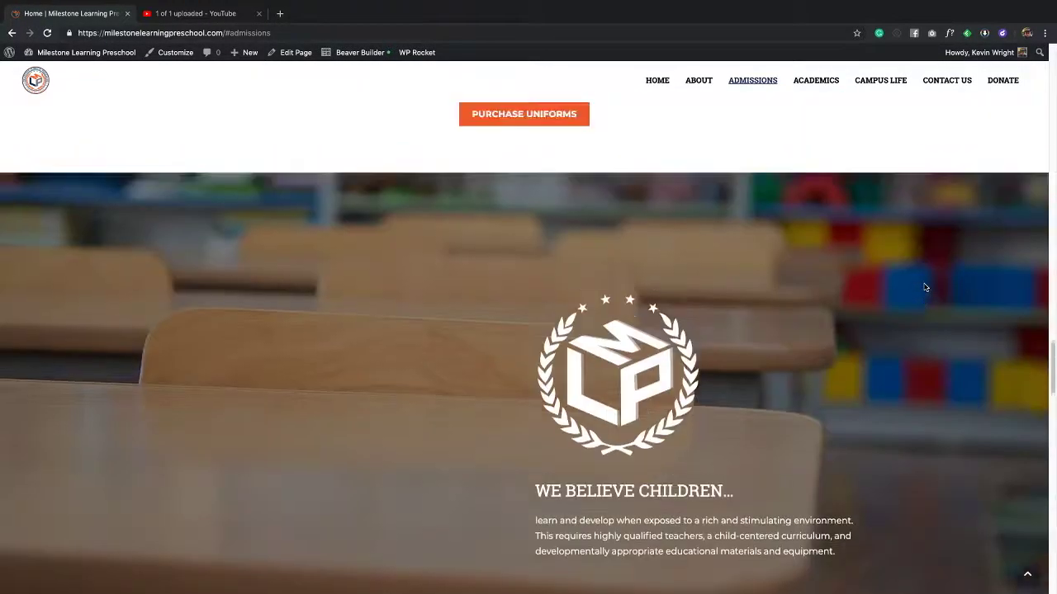
scroll(924, 288, "down", 15)
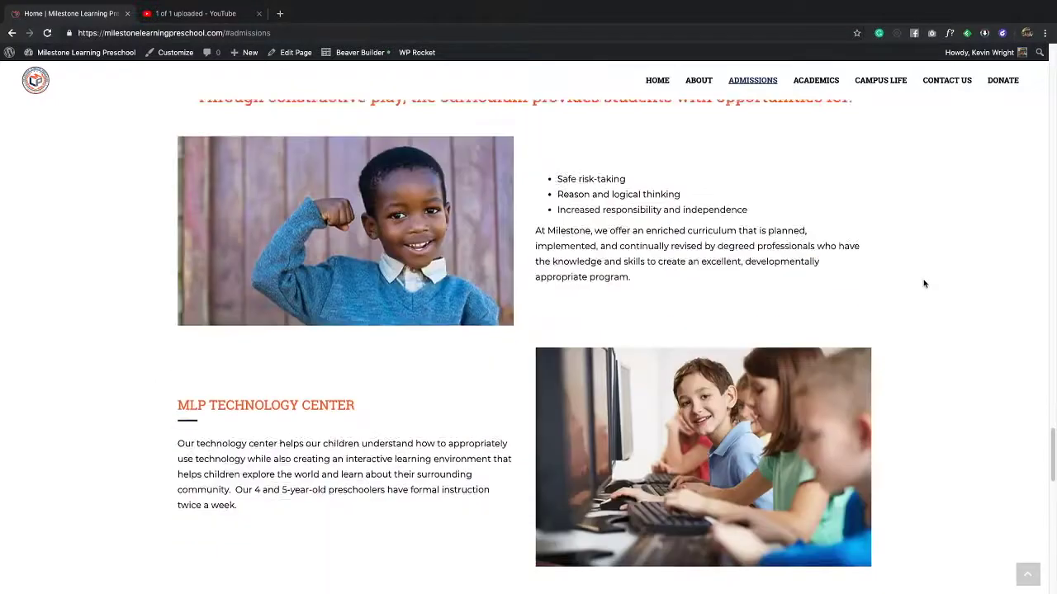
scroll(924, 284, "down", 2)
scroll(924, 284, "up", 2)
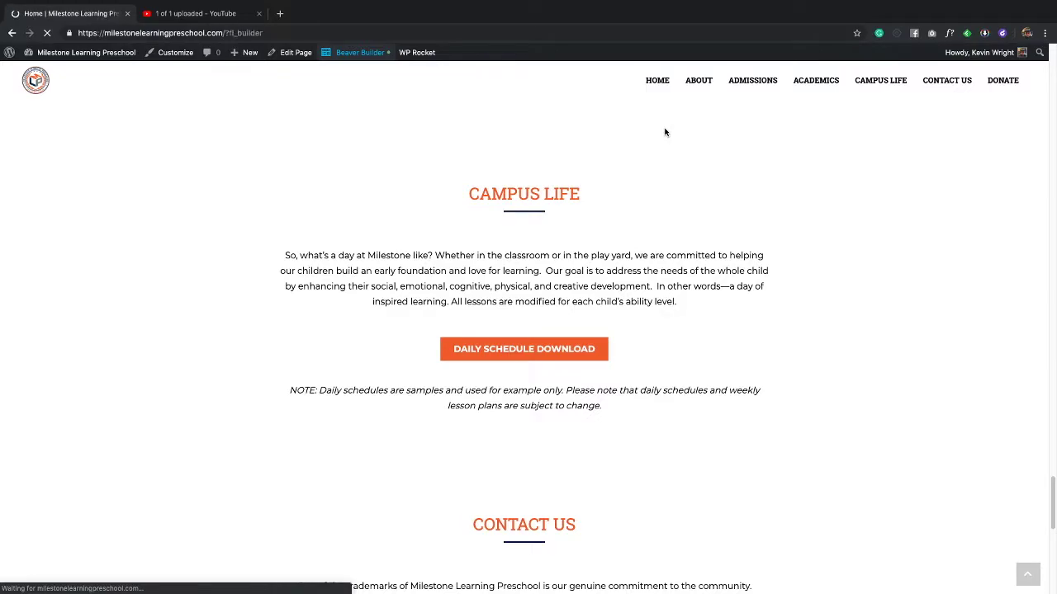
Switch the Campus Life row's background type to a solid Color
scroll(665, 133, "down", 10)
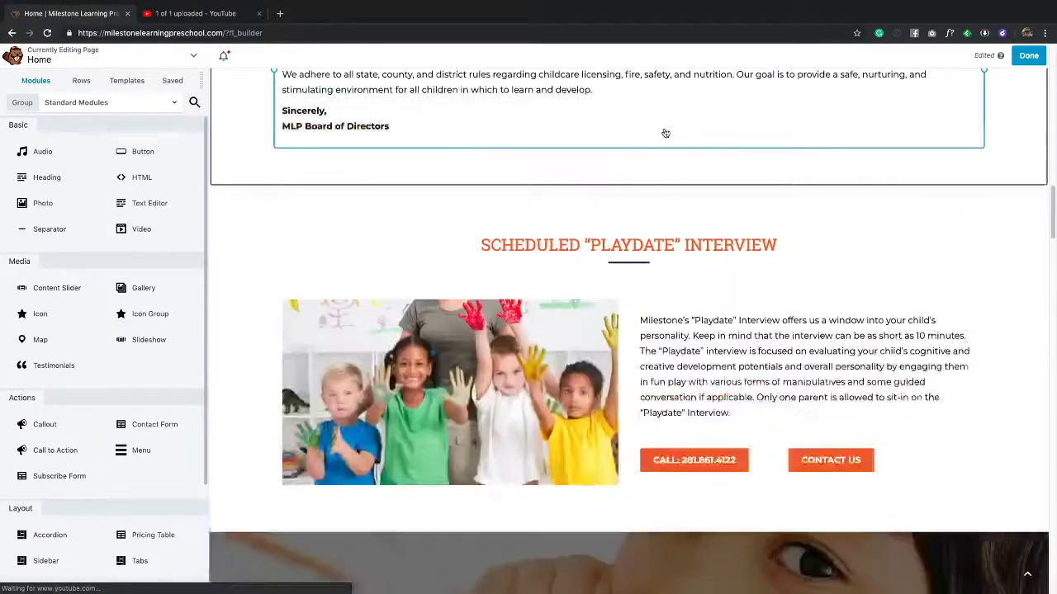
scroll(665, 133, "down", 10)
scroll(665, 132, "down", 15)
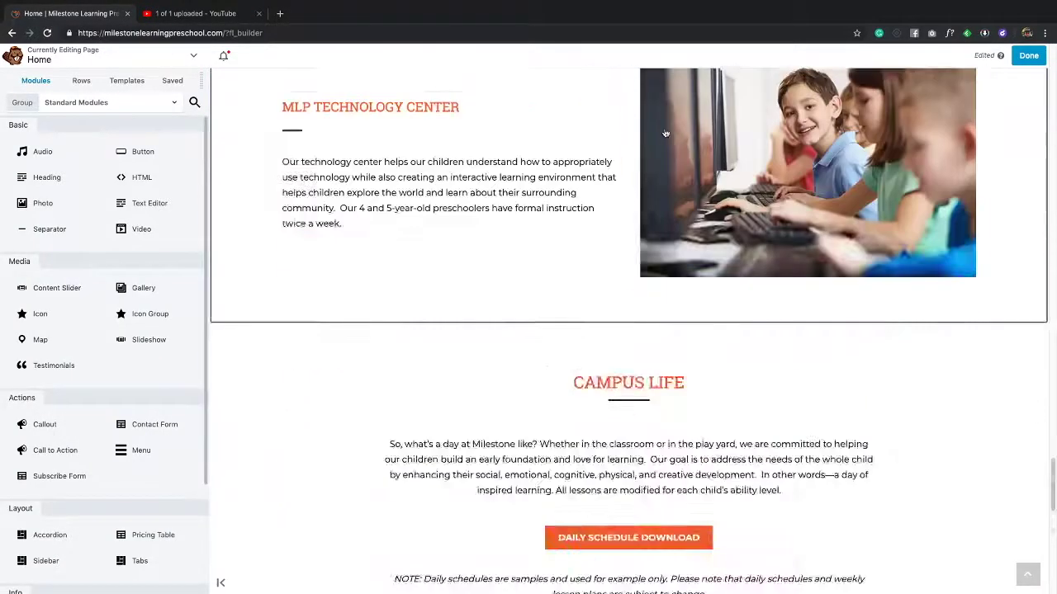
scroll(371, 143, "up", 3)
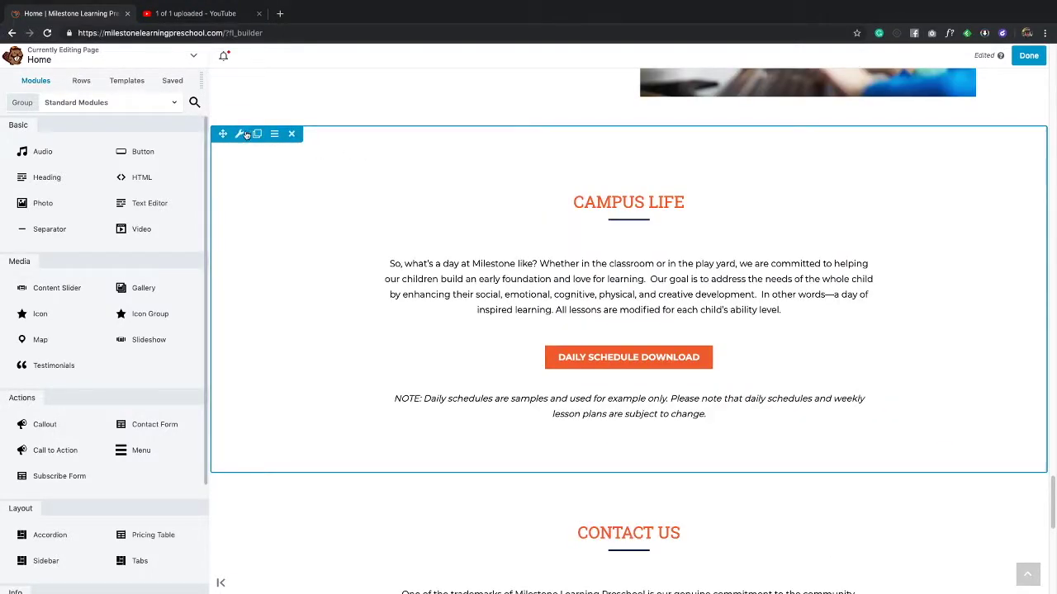
left_click(311, 157)
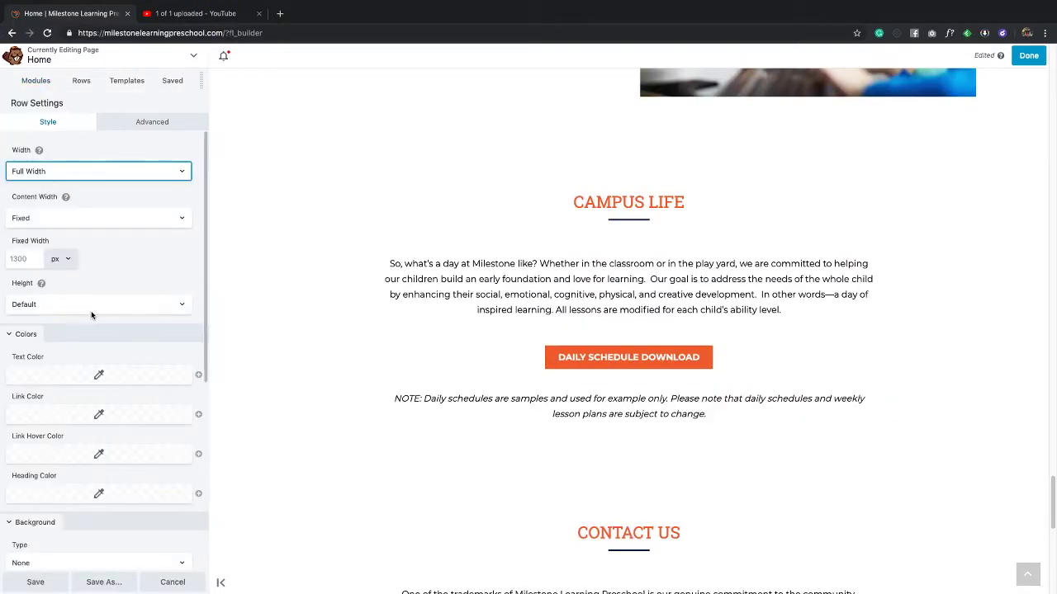
scroll(92, 315, "down", 2)
left_click(93, 388)
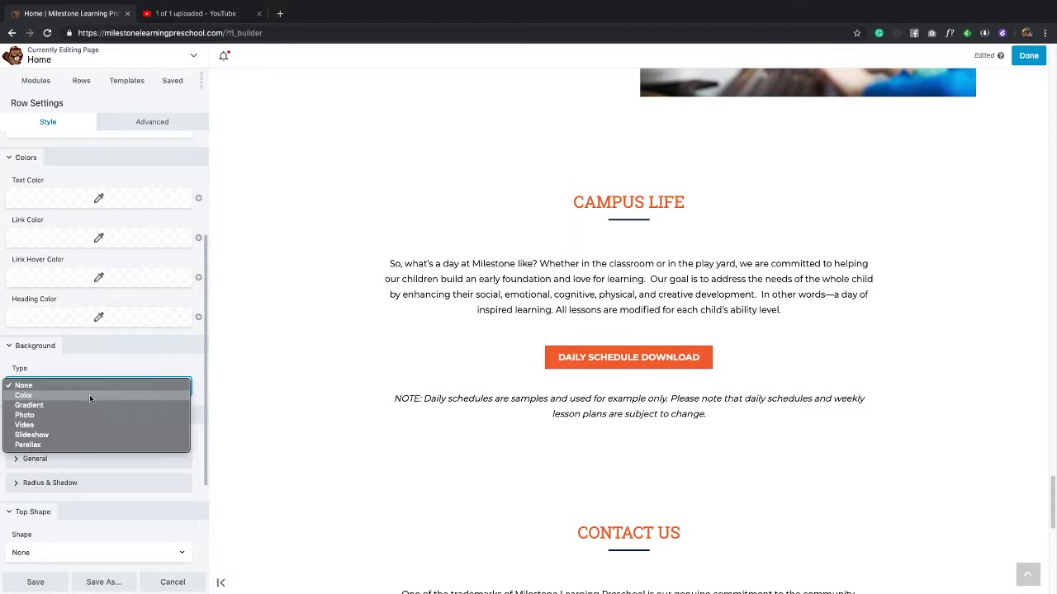
left_click(89, 395)
Apply the navy #1c3156 preset as the row's background colour
scroll(99, 379, "down", 1)
left_click(138, 361)
left_click(92, 501)
left_click(26, 445)
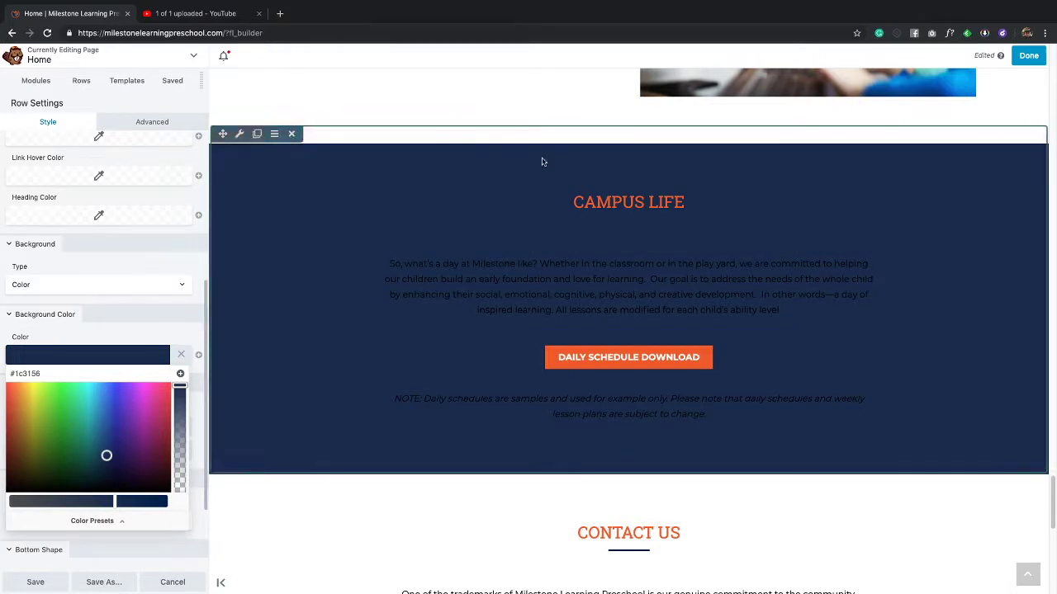
left_click(402, 212)
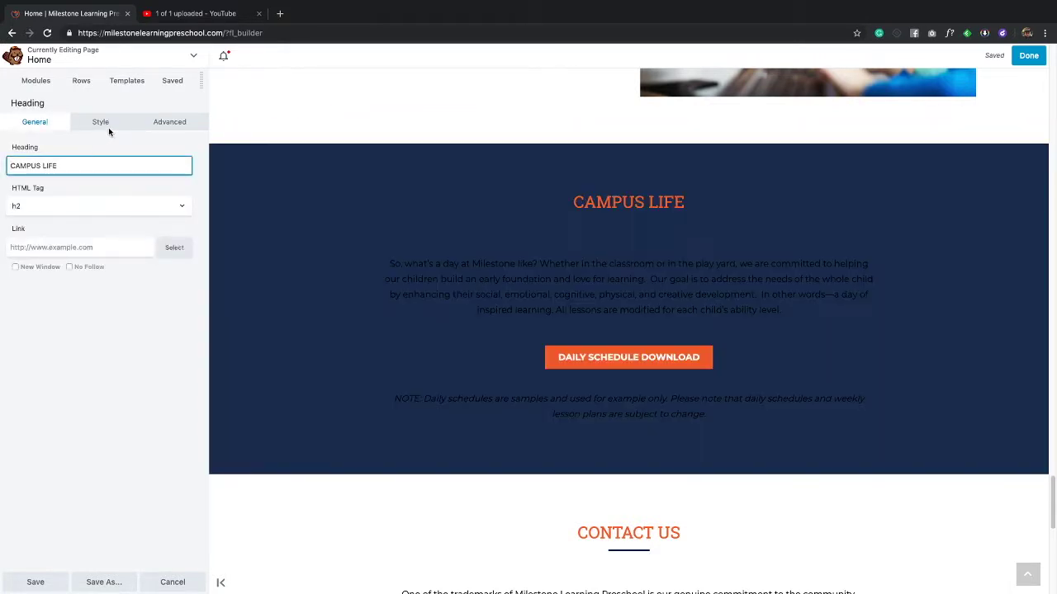
Make the CAMPUS LIFE heading white with the #ffffff preset
left_click(100, 122)
left_click(99, 165)
left_click(91, 331)
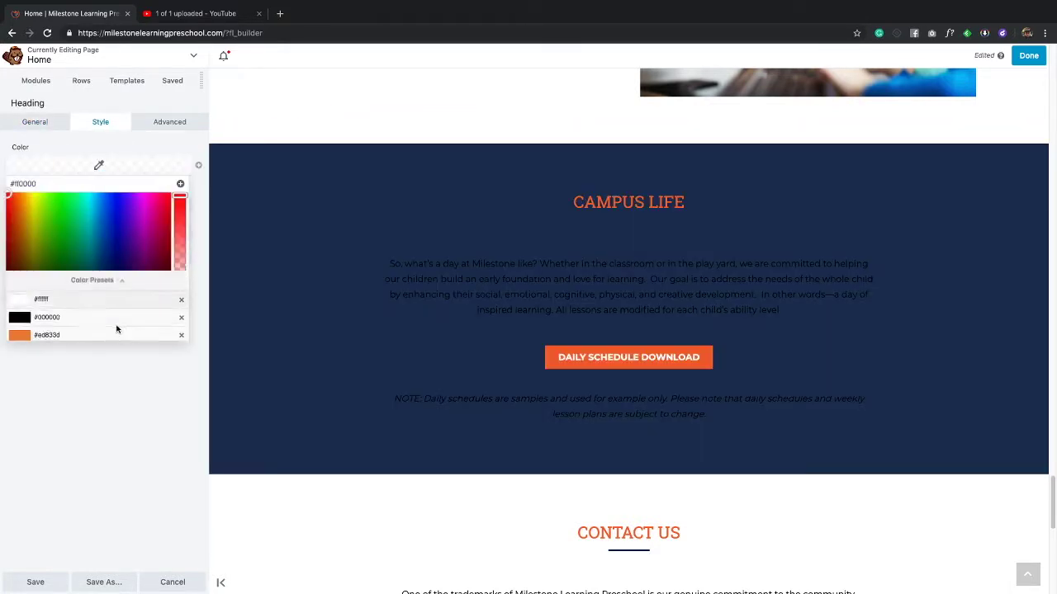
left_click(50, 203)
Make the divider line under CAMPUS LIFE white with the #ffffff preset
left_click(500, 230)
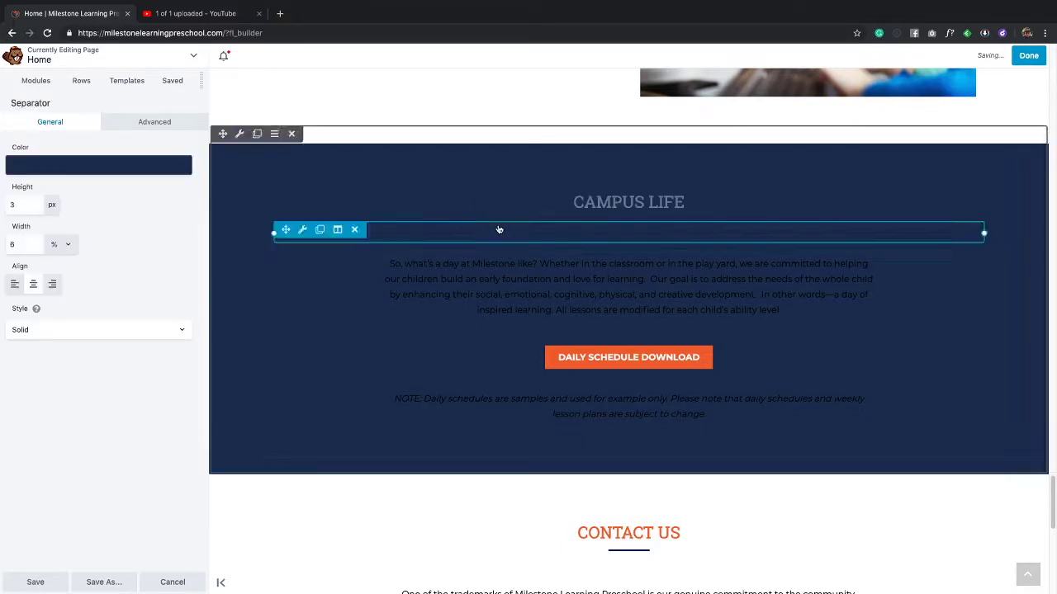
left_click(98, 165)
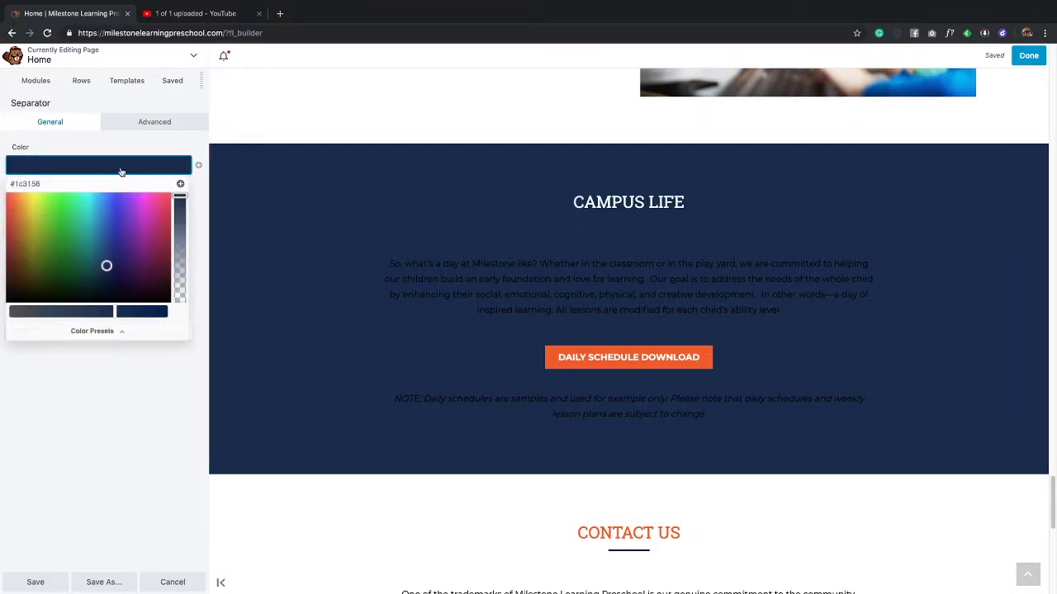
left_click(91, 331)
left_click(49, 203)
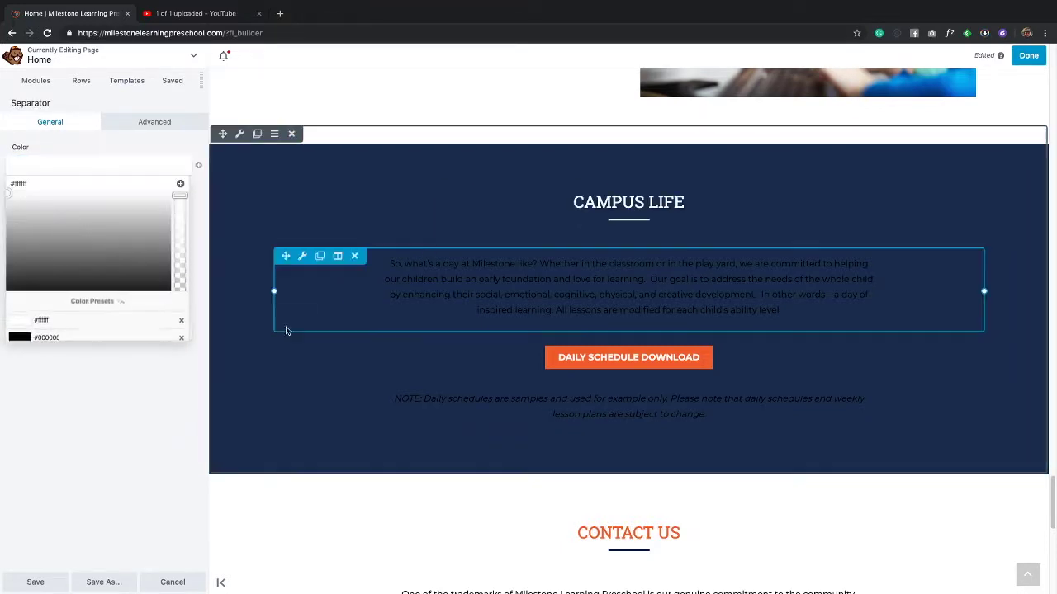
left_click(117, 415)
Try orange #ed833d on the Campus Life paragraph, then clear its colour
left_click(446, 275)
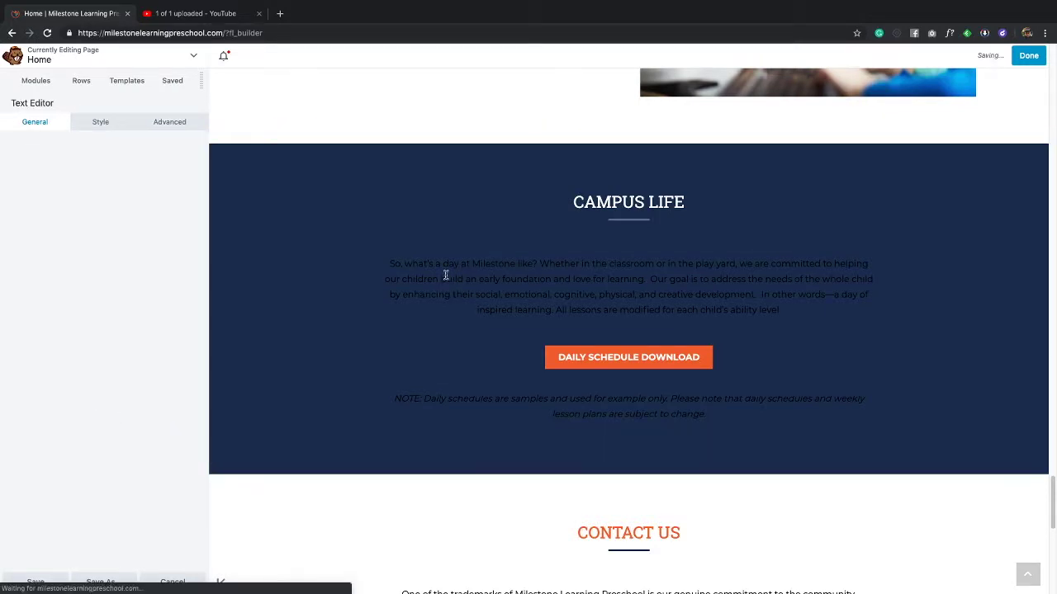
left_click(107, 123)
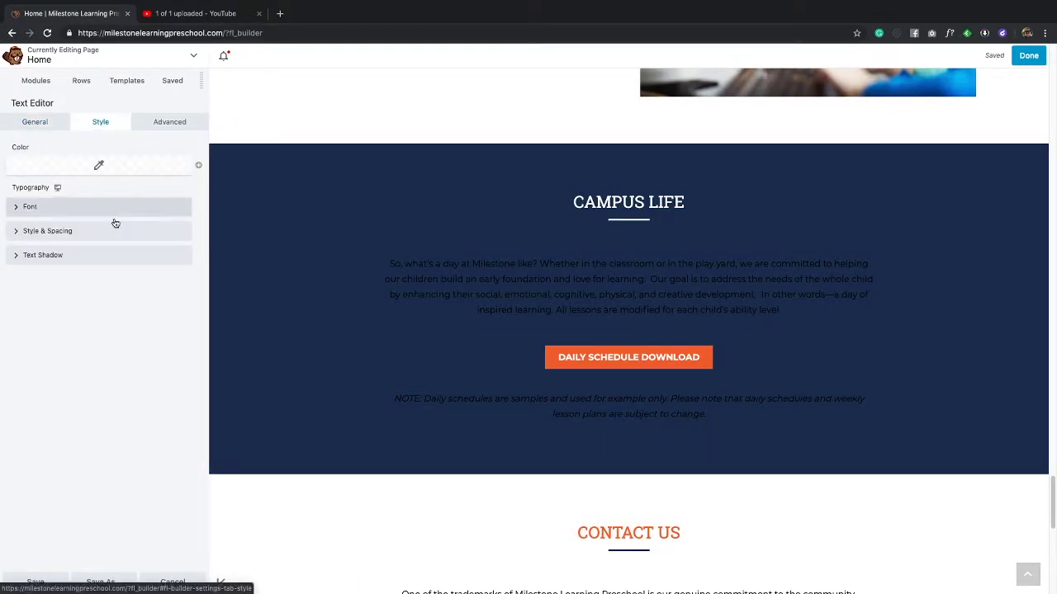
left_click(89, 167)
left_click(122, 331)
left_click(33, 234)
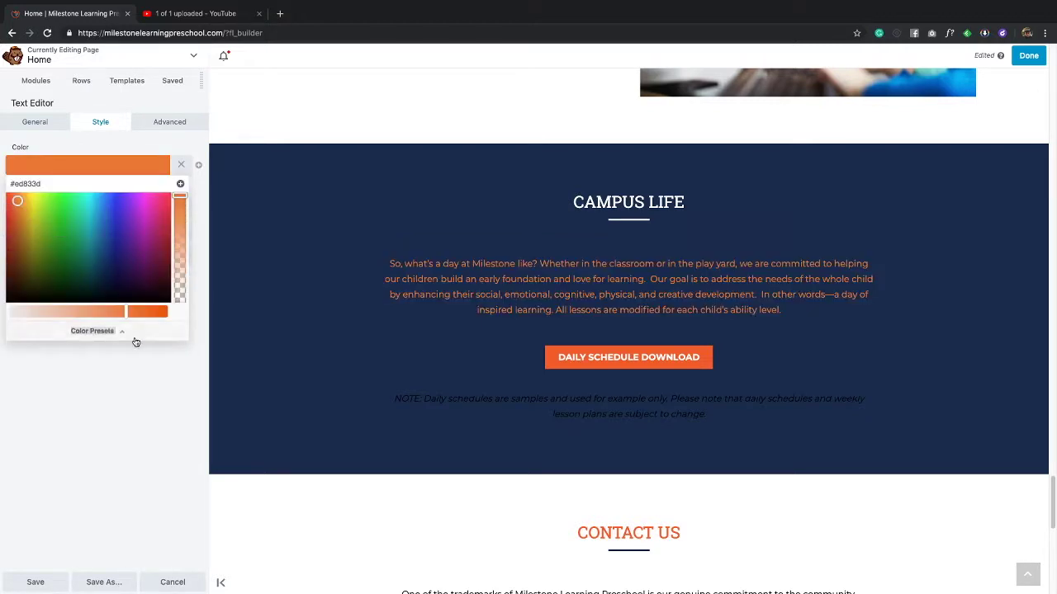
left_click(122, 330)
left_click(181, 165)
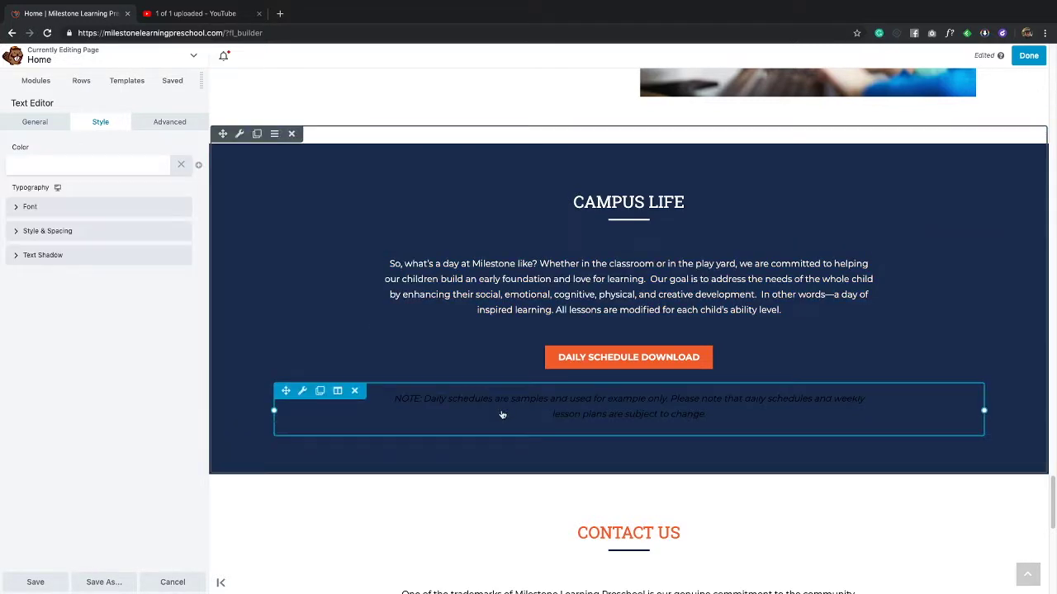
Make the italic note below the download button white
left_click(502, 415)
left_click(100, 121)
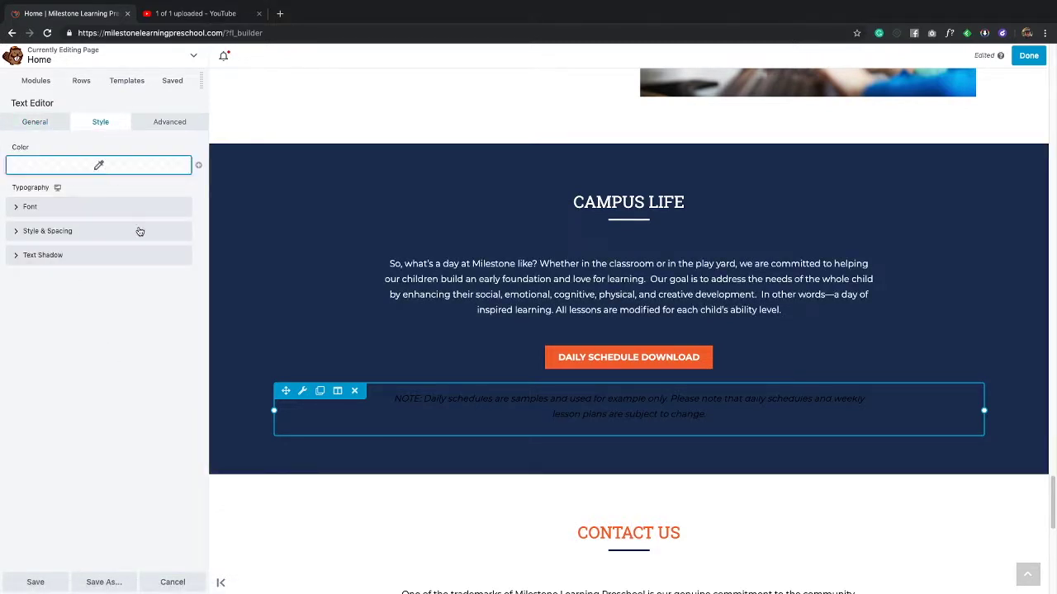
left_click(132, 165)
left_click(125, 310)
left_click(79, 239)
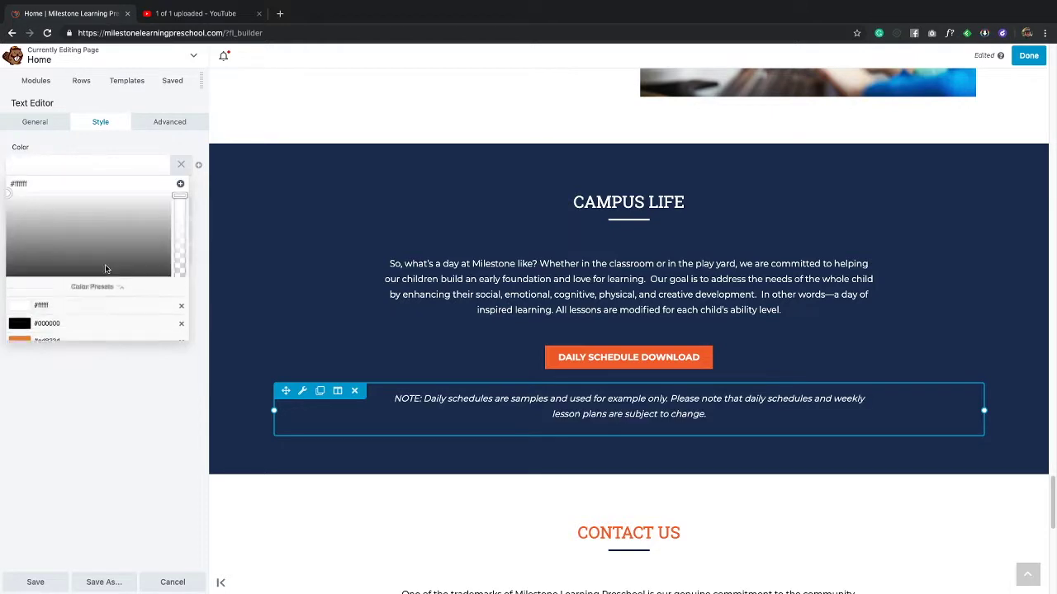
left_click(132, 416)
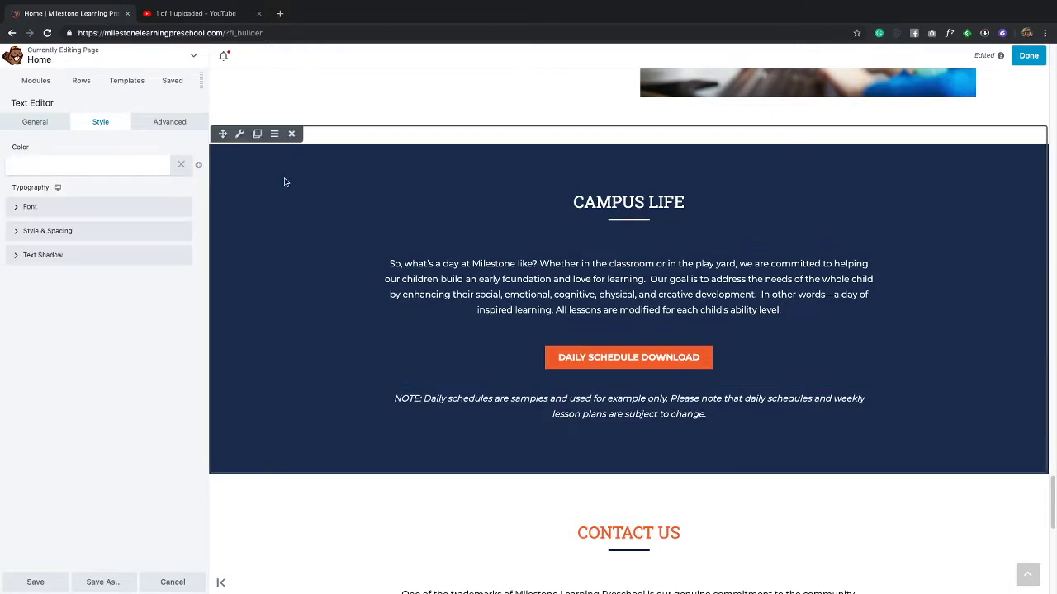
Delete the accidentally duplicated copy of the Campus Life row
left_click(256, 126)
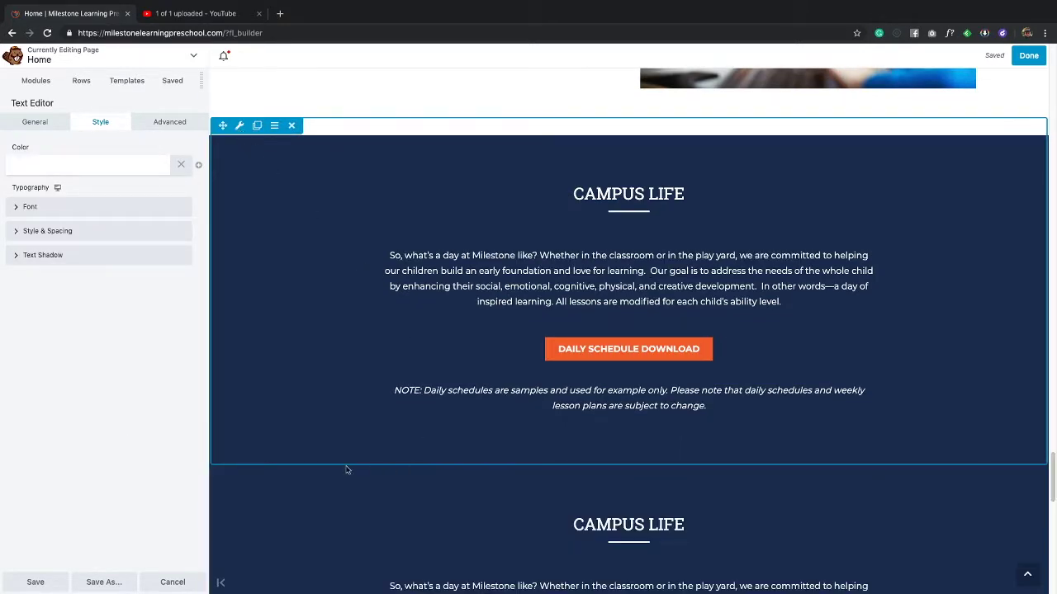
left_click(291, 456)
key("Return")
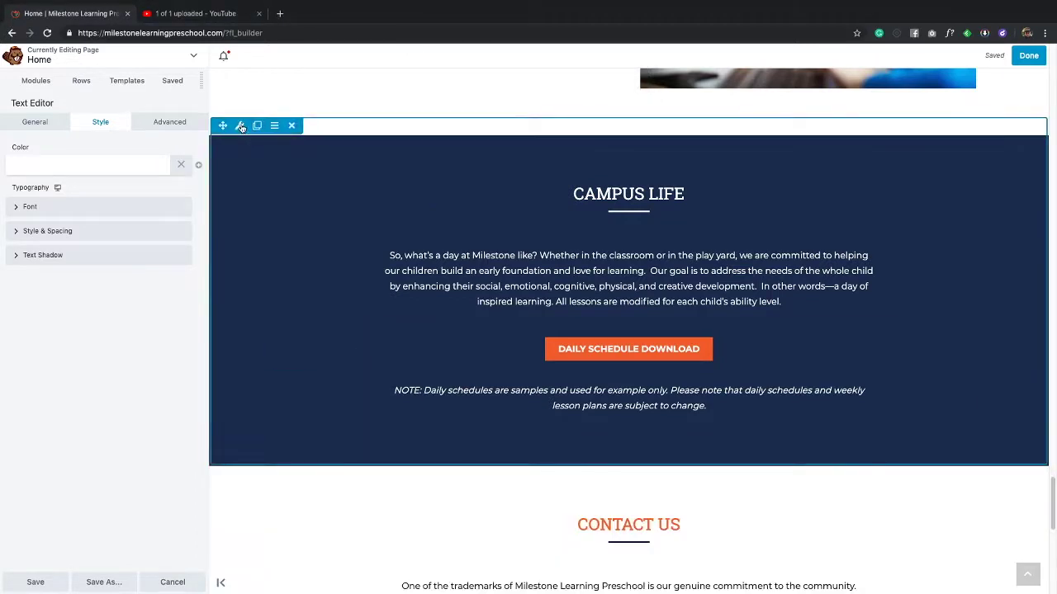
Replace the row's 65 px top and bottom padding with 75 px and save
left_click(240, 126)
left_click(163, 124)
left_click(25, 187)
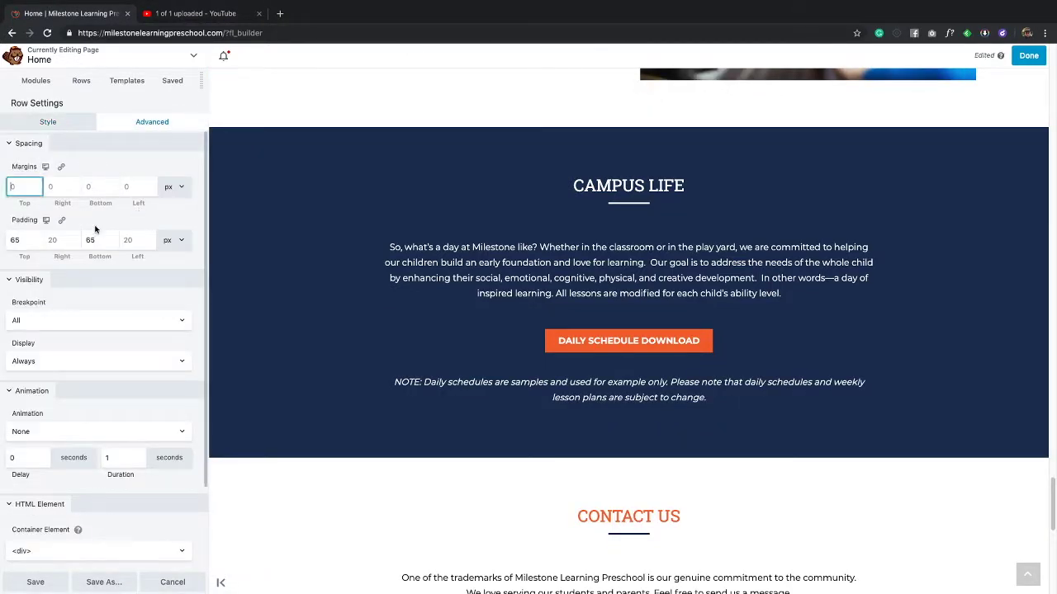
left_click_drag(26, 240, 6, 239)
type("75")
key("Tab")
key("Tab")
type("75")
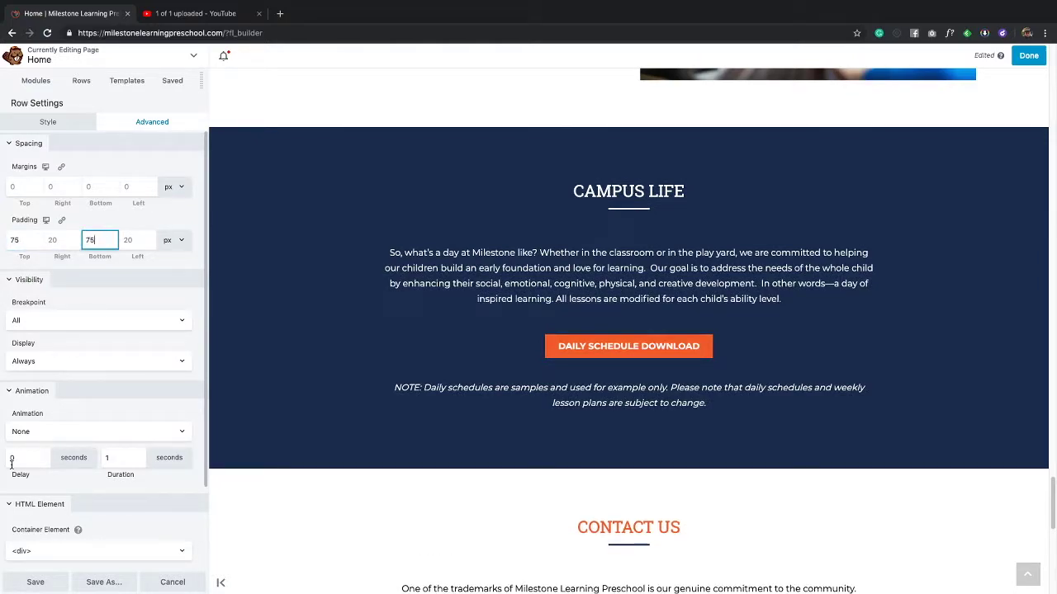
left_click(28, 582)
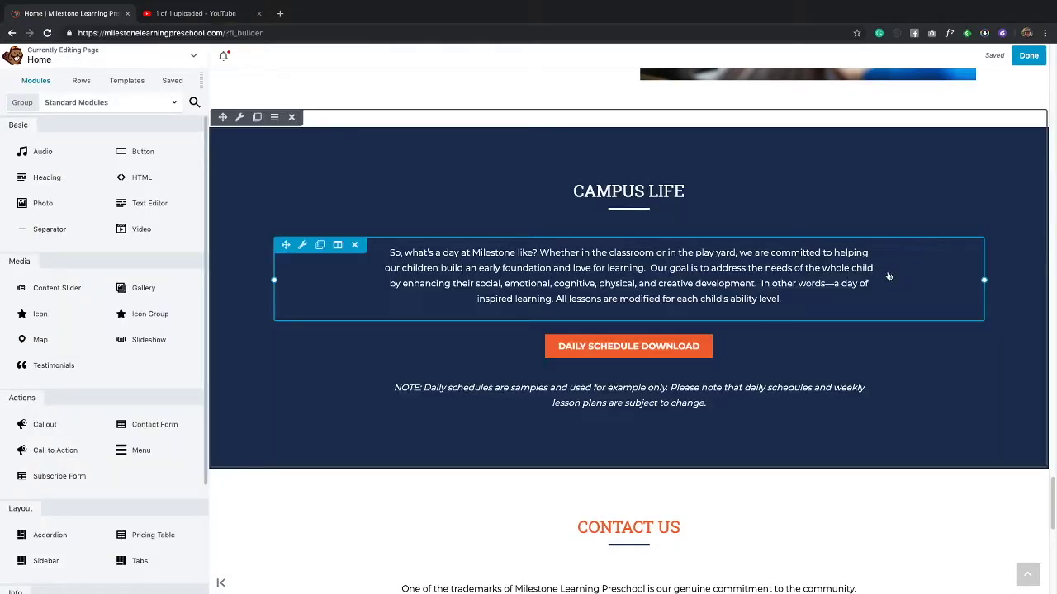
Scroll through the page to check the navy Campus Life row above Contact Us, then return to the top
scroll(888, 277, "up", 15)
scroll(908, 266, "down", 5)
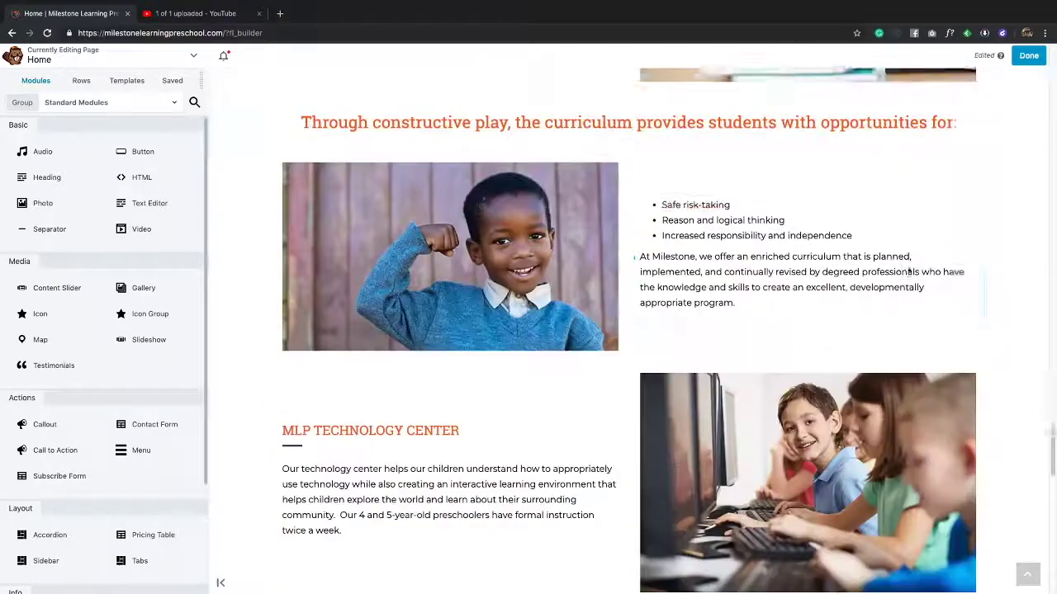
scroll(909, 270, "down", 6)
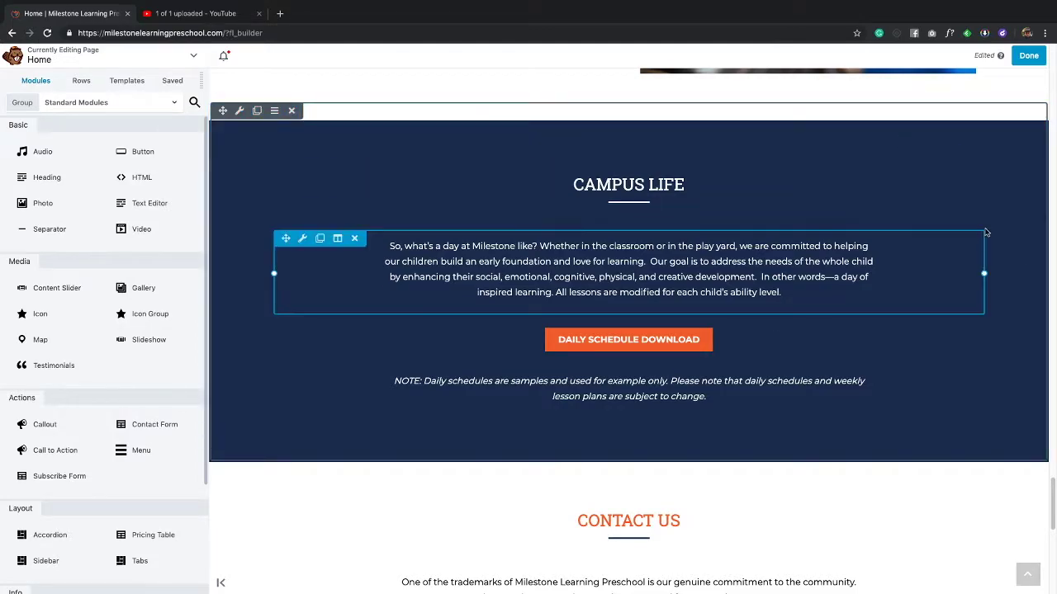
scroll(985, 232, "down", 3)
scroll(984, 233, "up", 7)
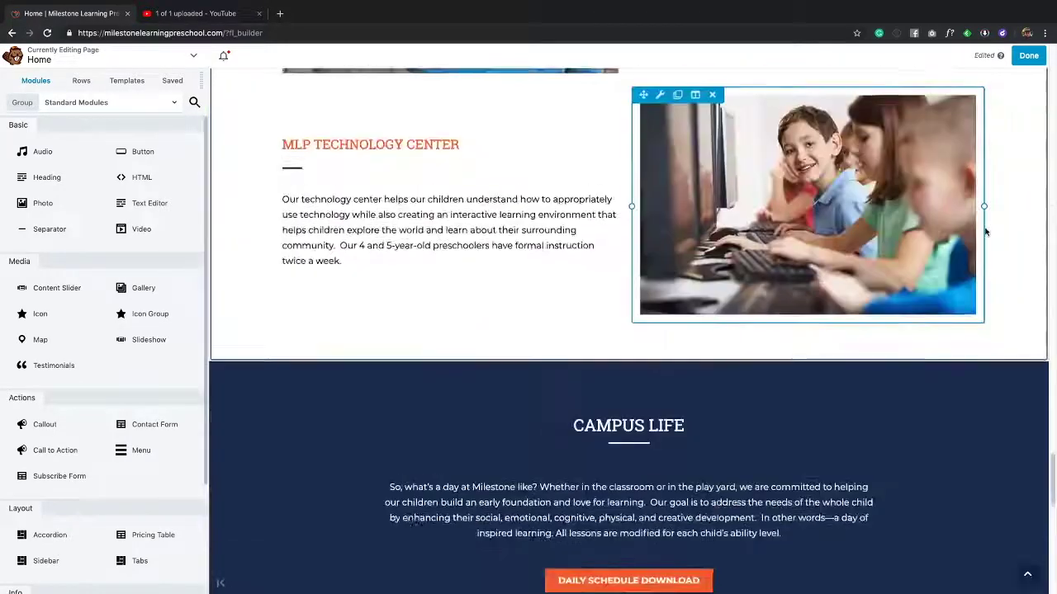
scroll(983, 233, "down", 3)
scroll(1014, 275, "down", 8)
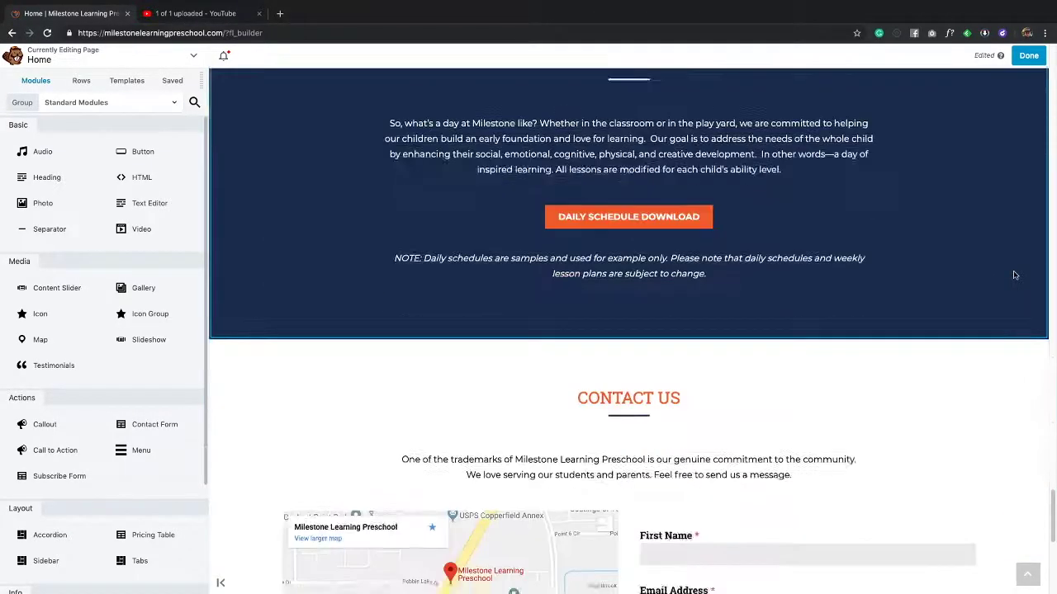
scroll(1014, 275, "up", 3)
scroll(1015, 275, "up", 15)
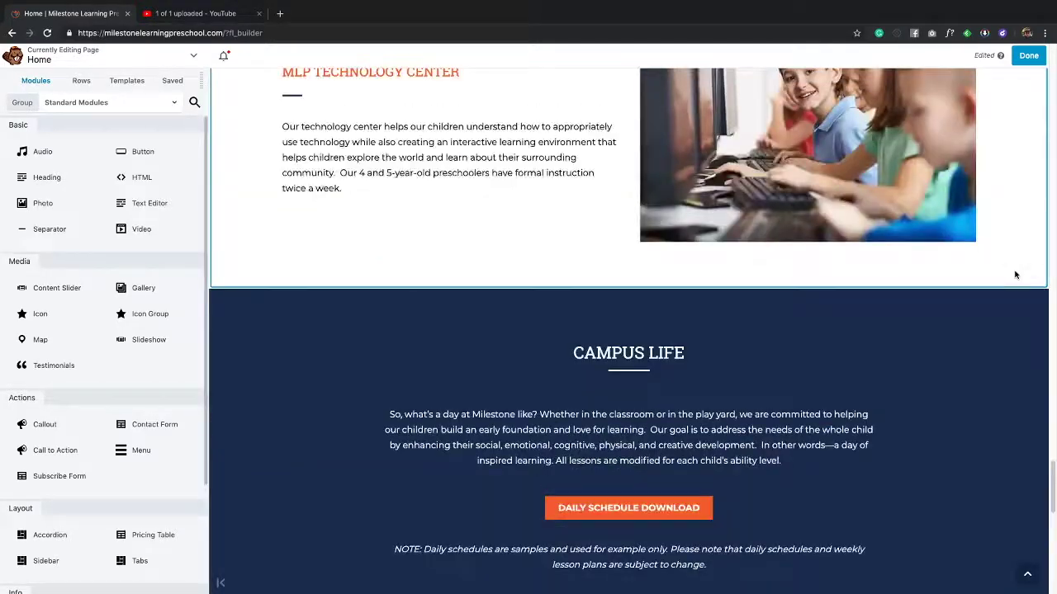
scroll(1016, 275, "up", 15)
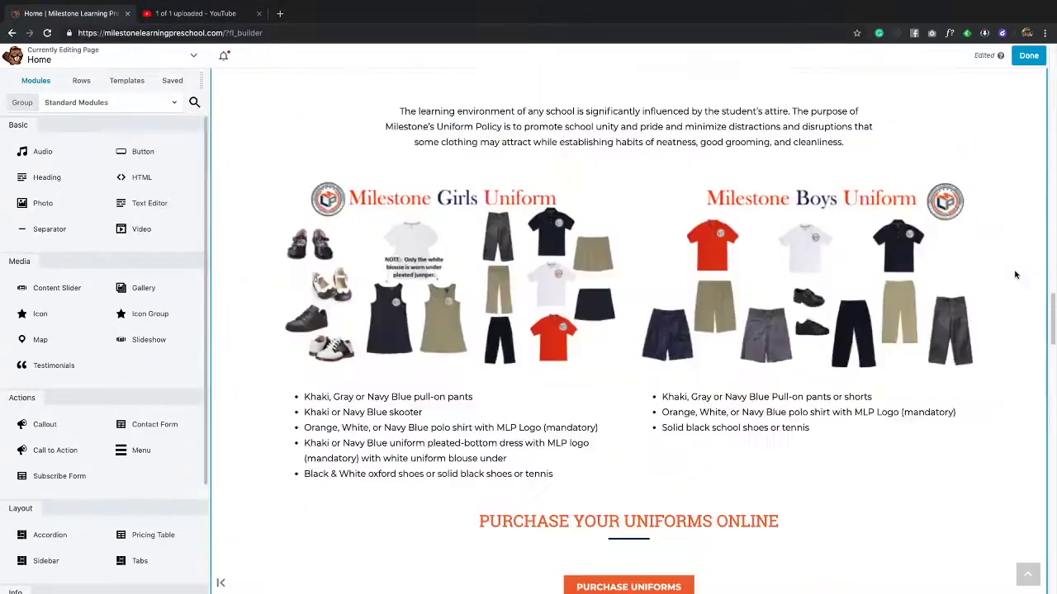
scroll(1015, 274, "up", 10)
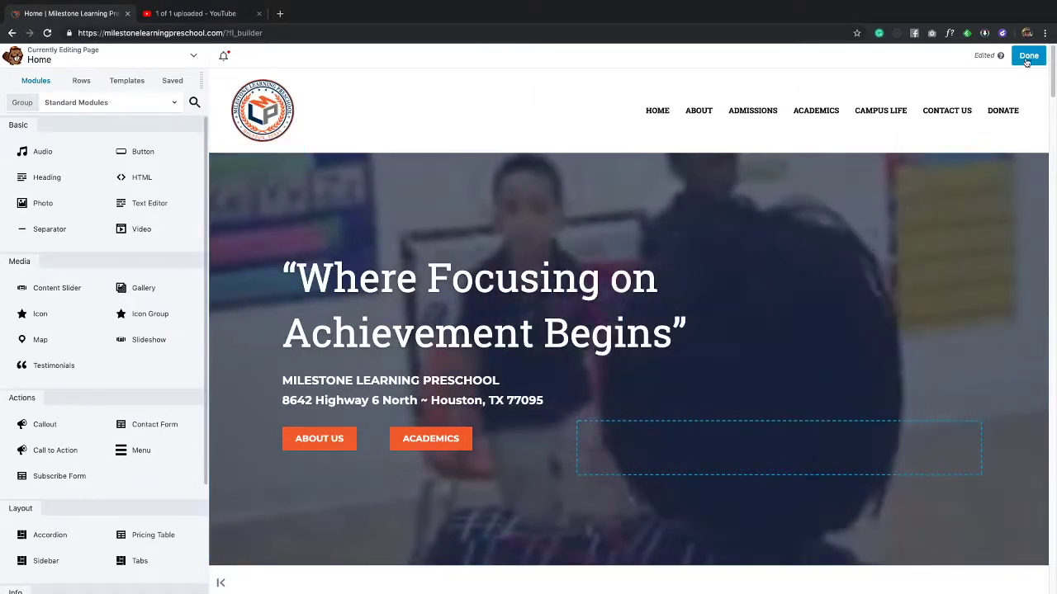
Publish the homepage edits from the Done menu
left_click(1026, 58)
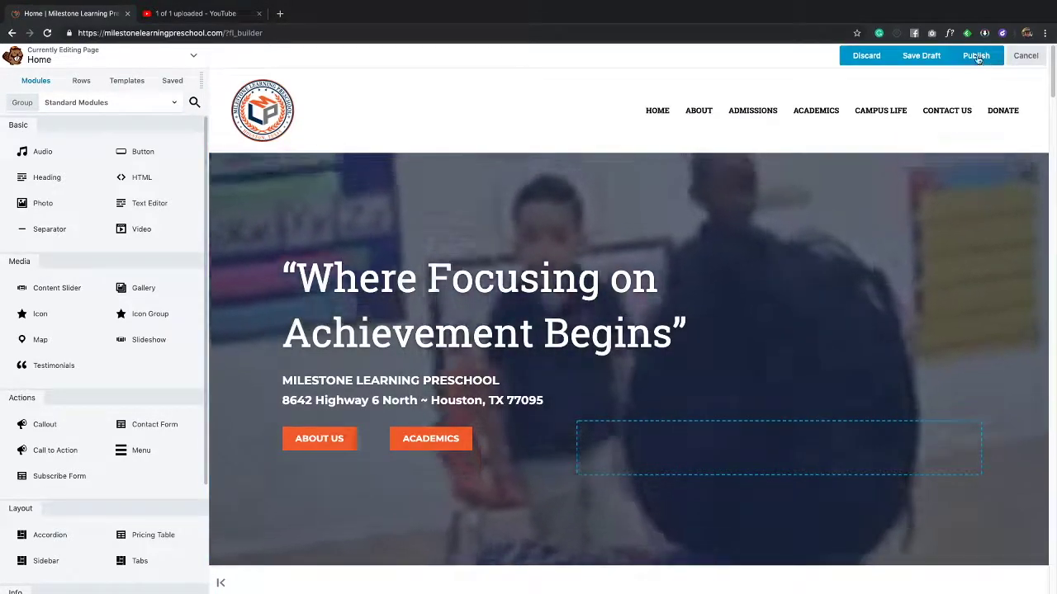
left_click(975, 55)
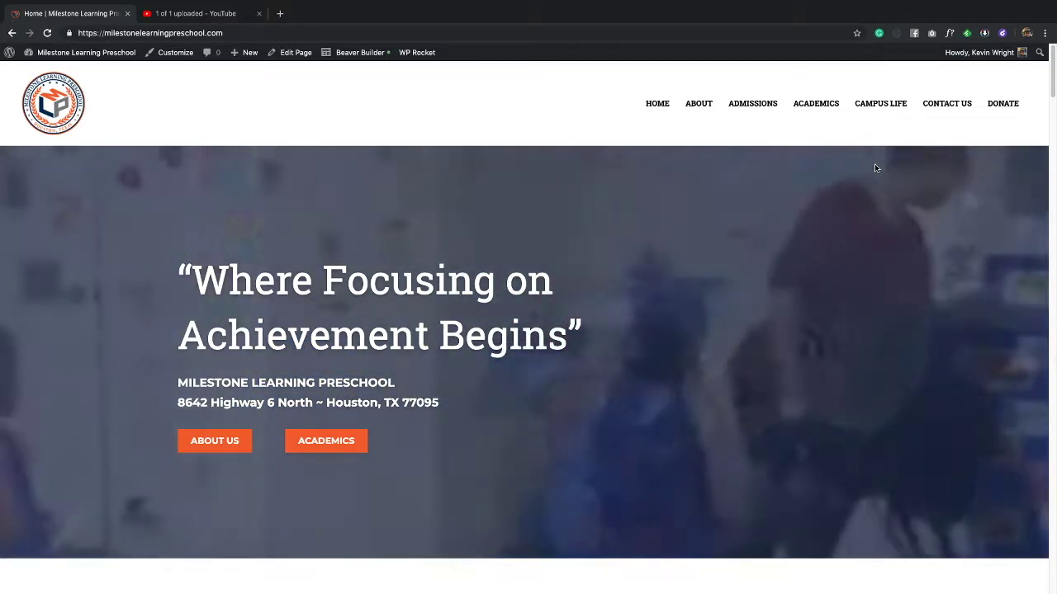
scroll(793, 264, "down", 5)
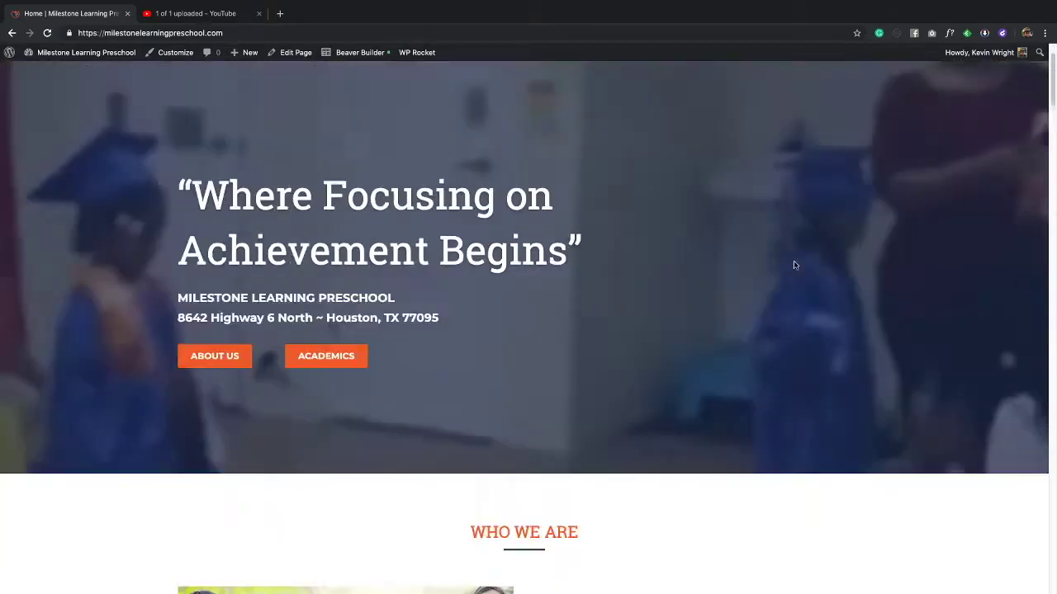
scroll(736, 281, "up", 1)
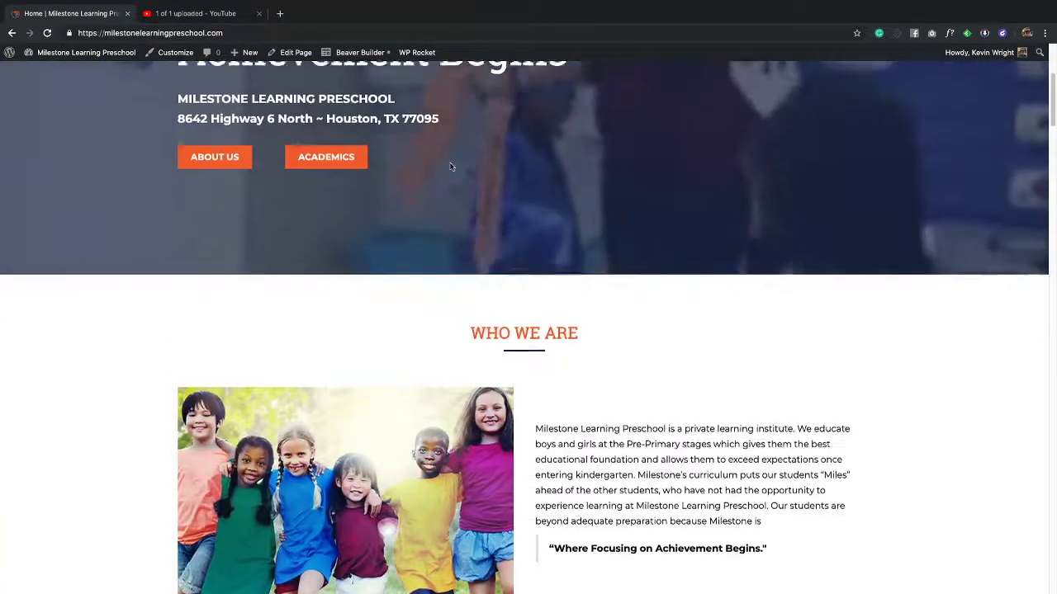
scroll(578, 247, "up", 3)
scroll(867, 302, "up", 1)
scroll(867, 301, "down", 12)
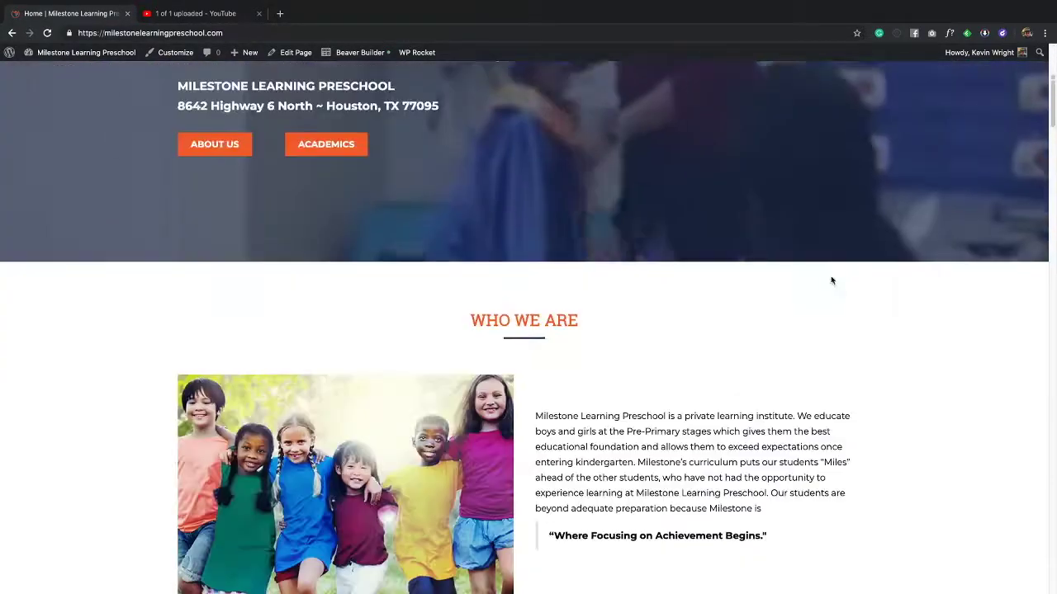
scroll(902, 256, "down", 15)
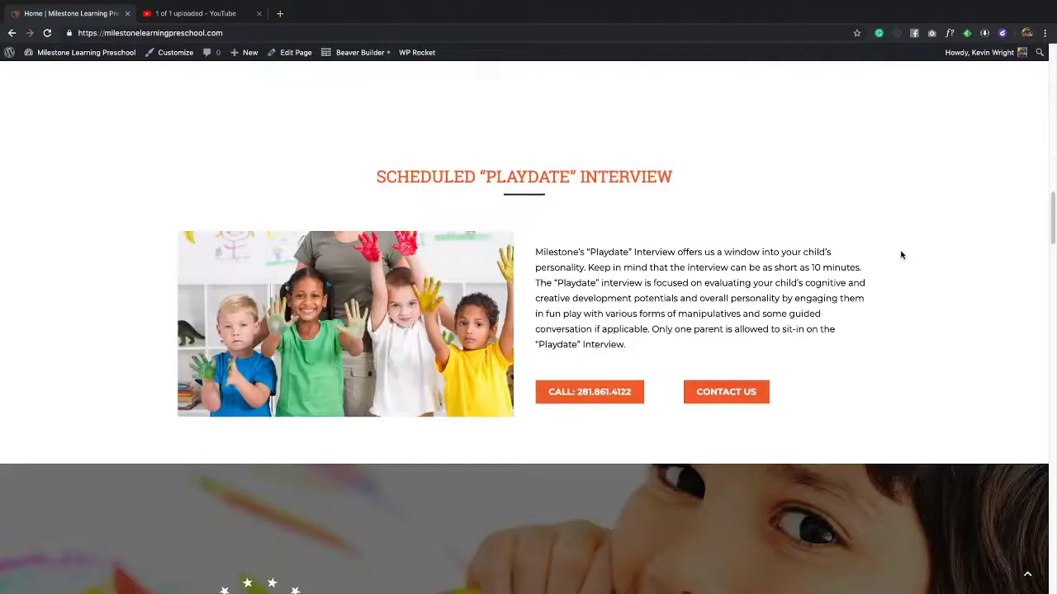
scroll(902, 255, "down", 5)
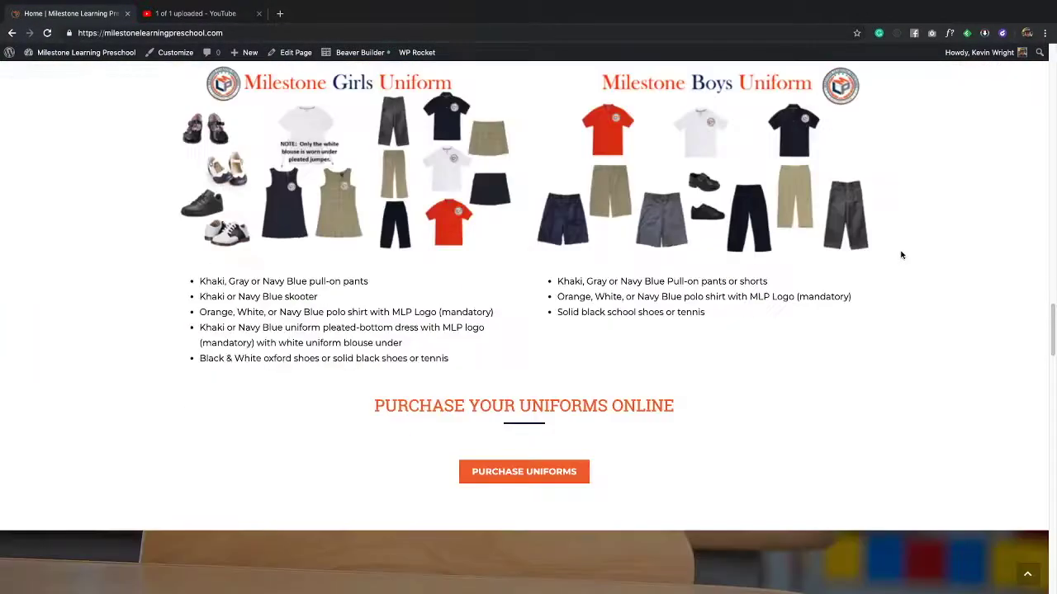
scroll(902, 255, "up", 6)
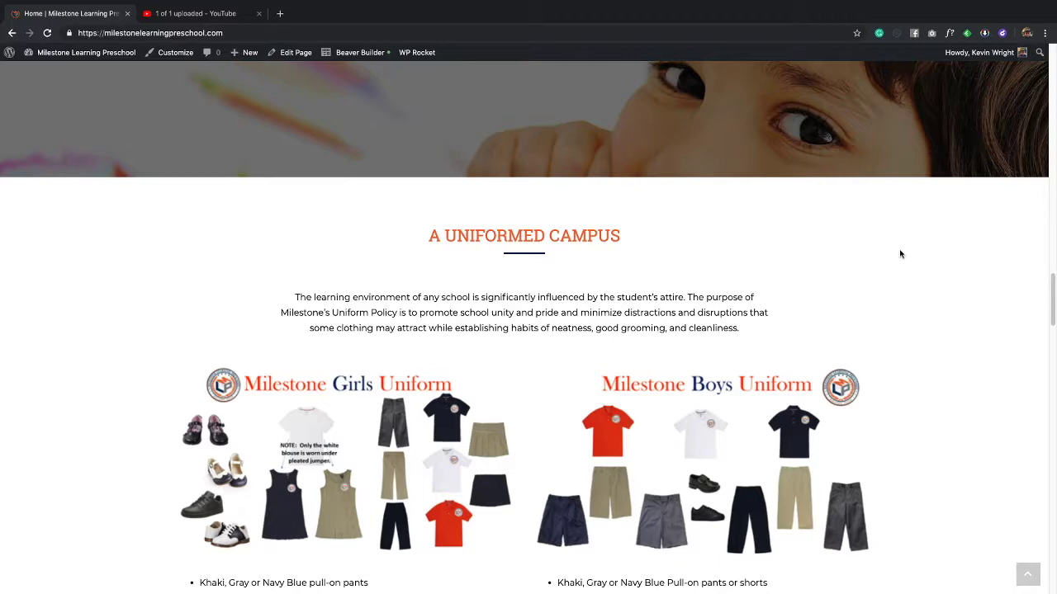
scroll(865, 281, "down", 3)
scroll(856, 288, "down", 9)
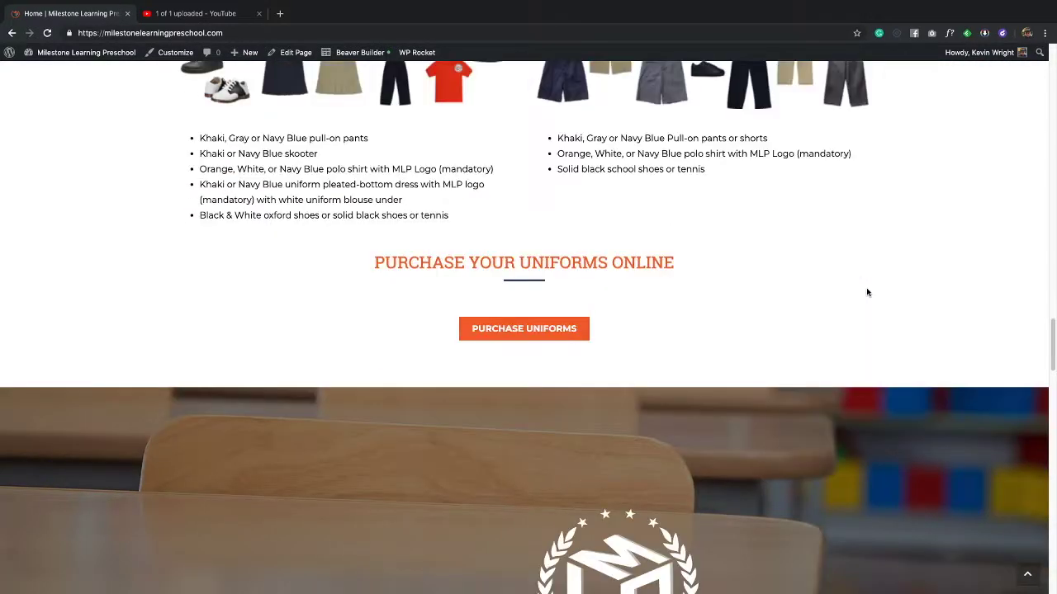
scroll(874, 305, "down", 12)
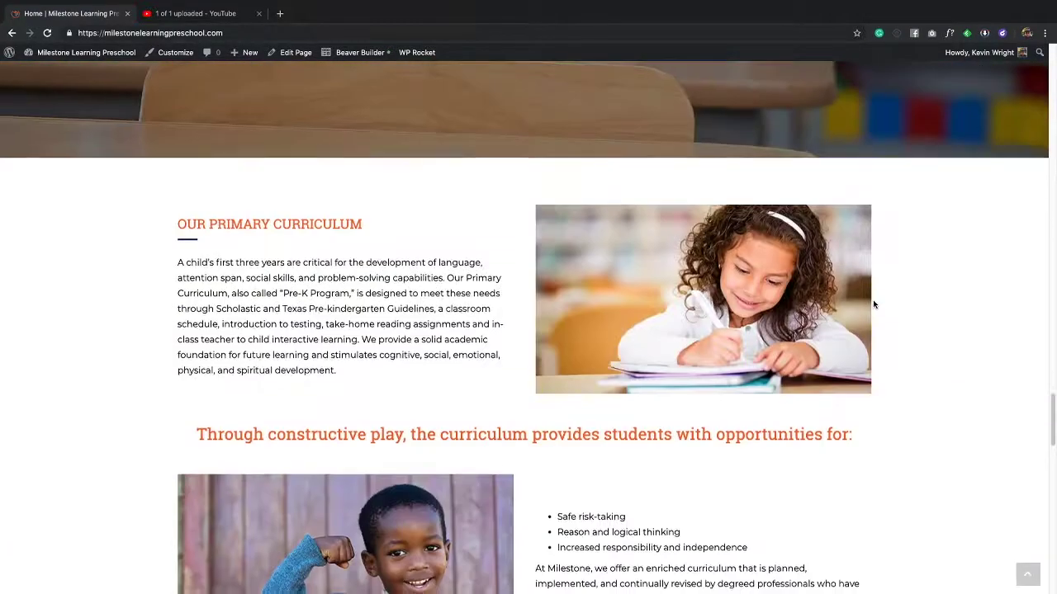
scroll(873, 304, "down", 8)
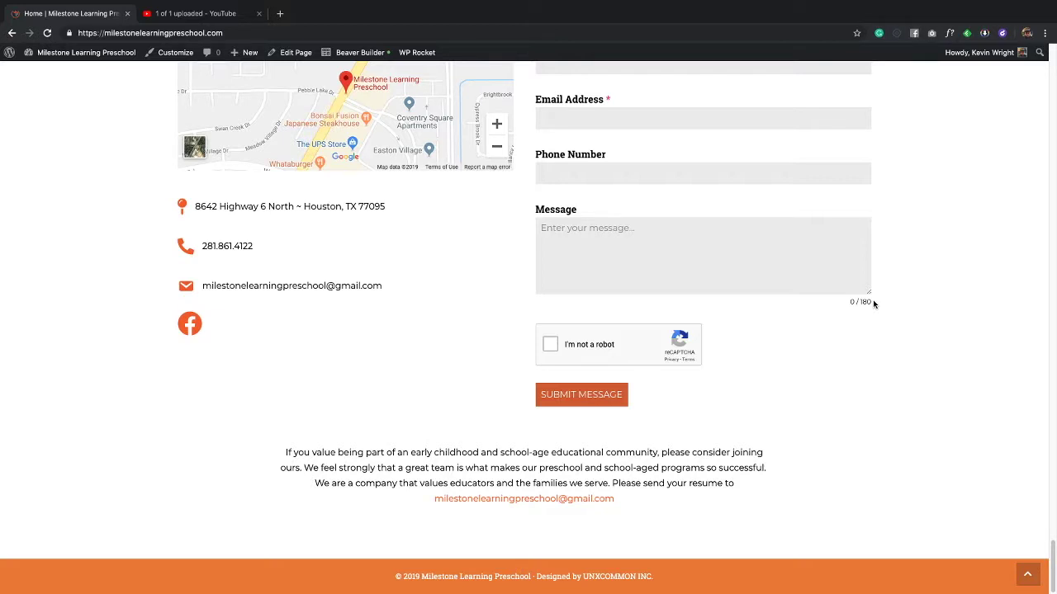
scroll(877, 301, "up", 3)
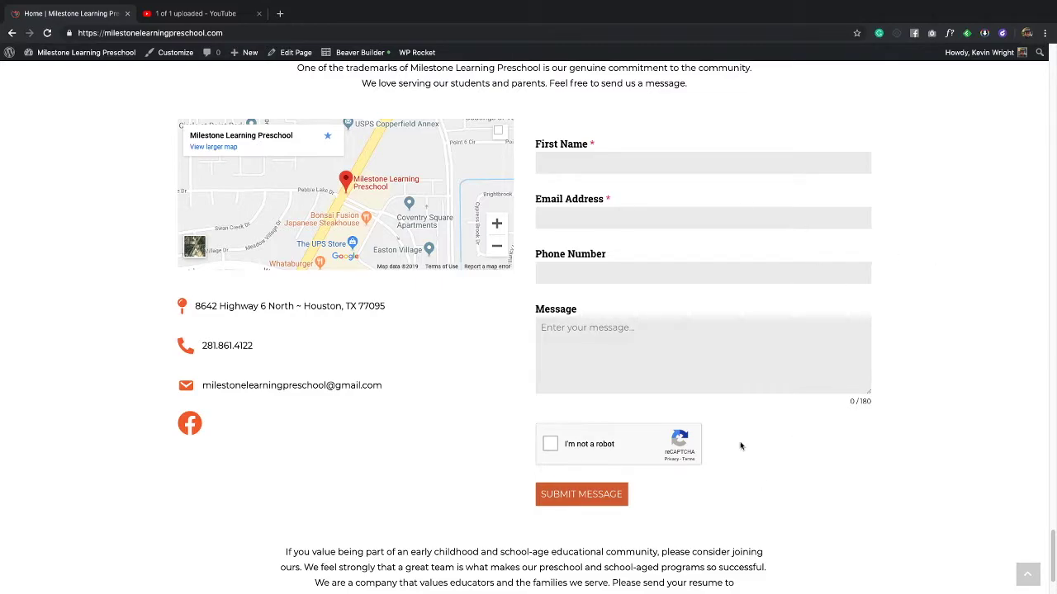
scroll(993, 206, "up", 20)
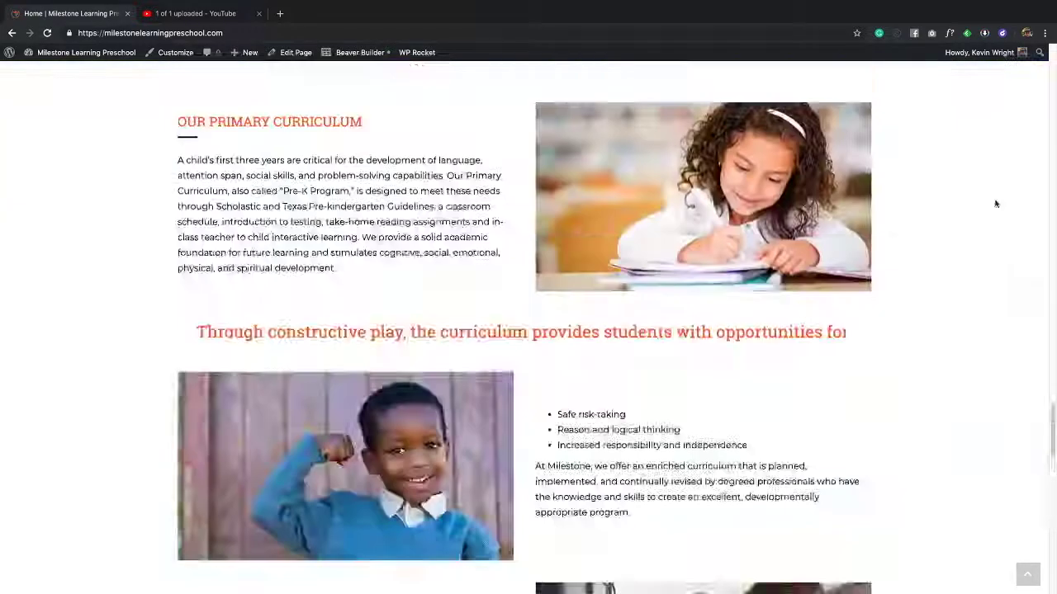
scroll(996, 204, "up", 15)
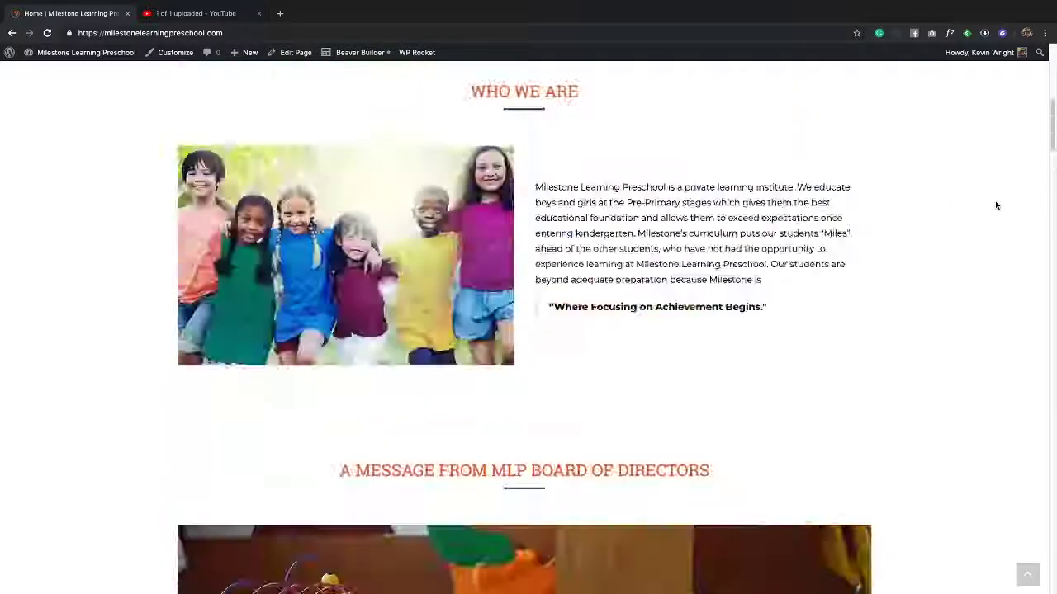